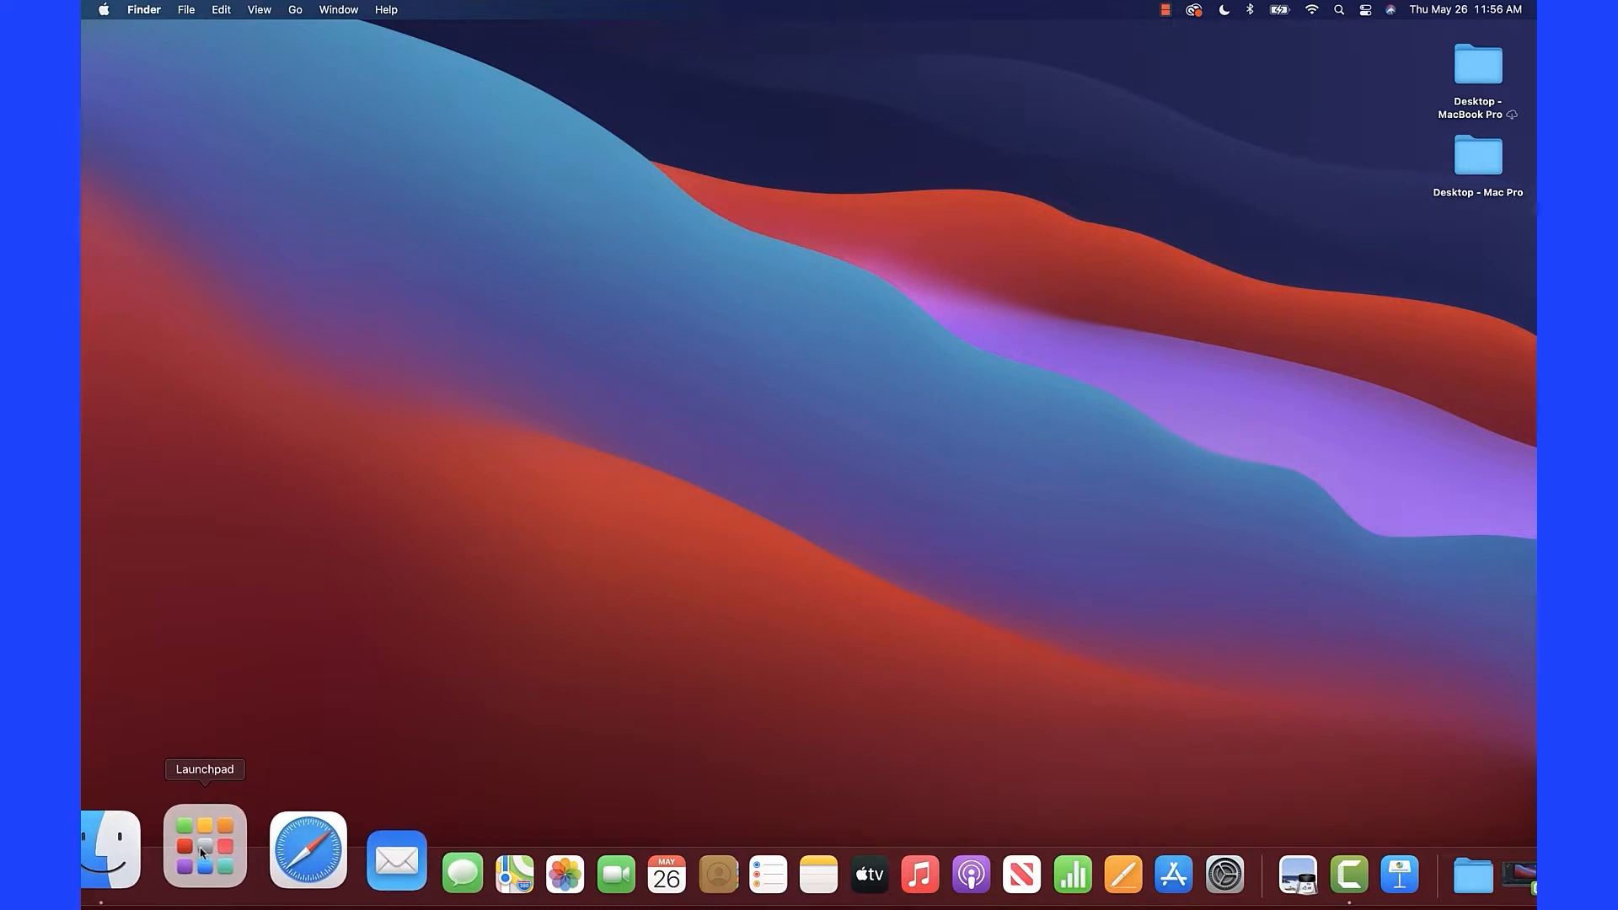
Launch Keynote from the Applications folder in Finder.
left_click(202, 853)
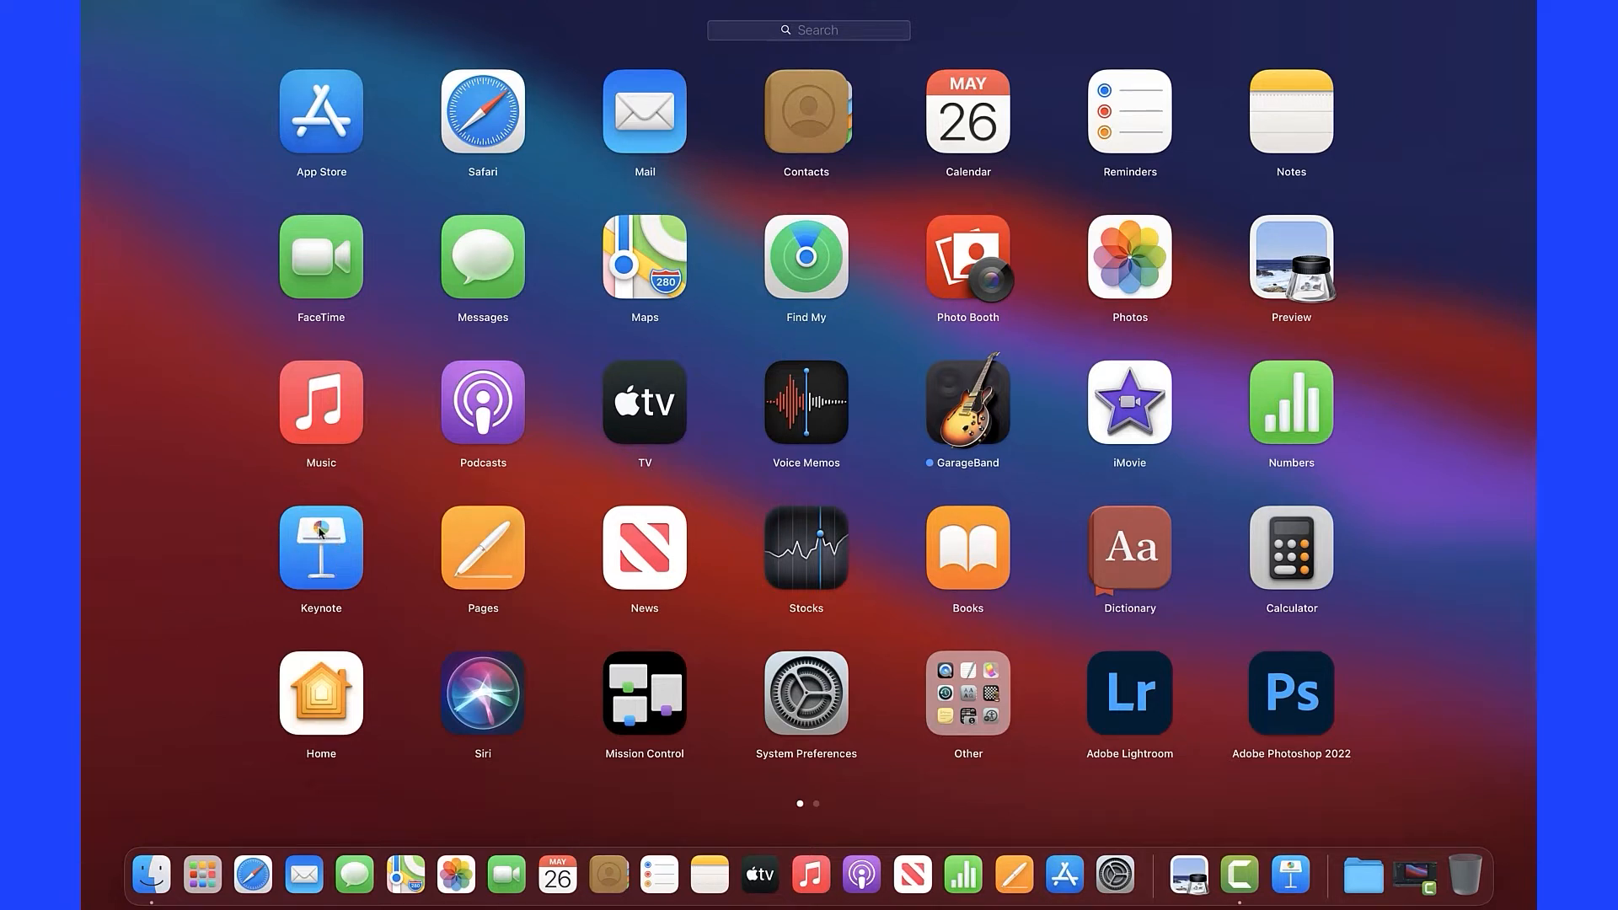
left_click(208, 516)
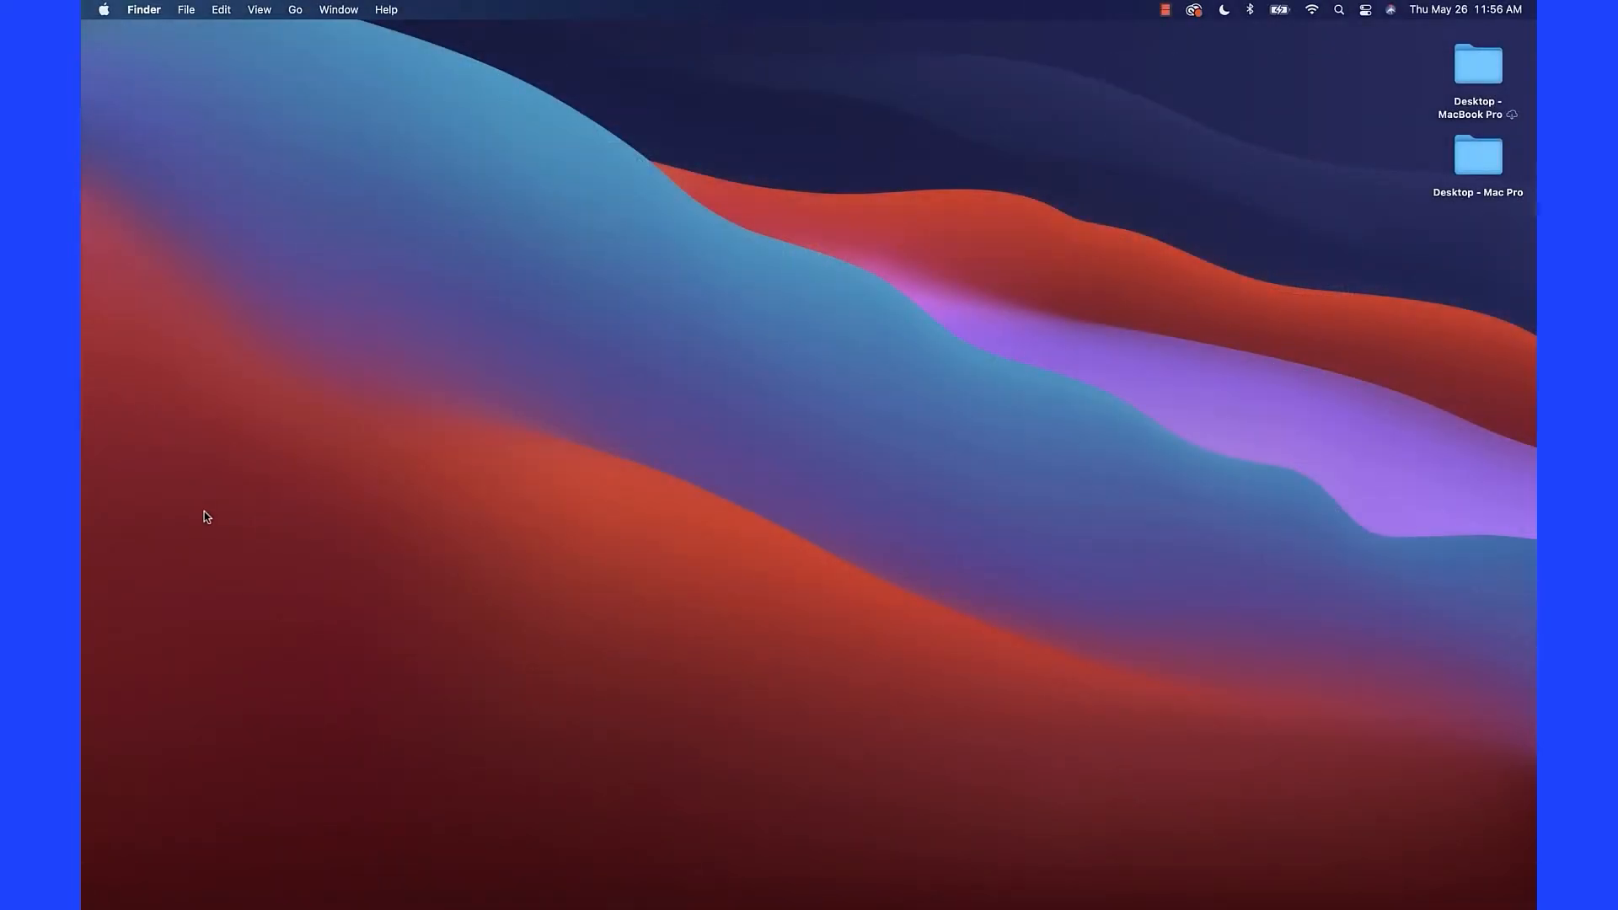
mouse_move(190, 889)
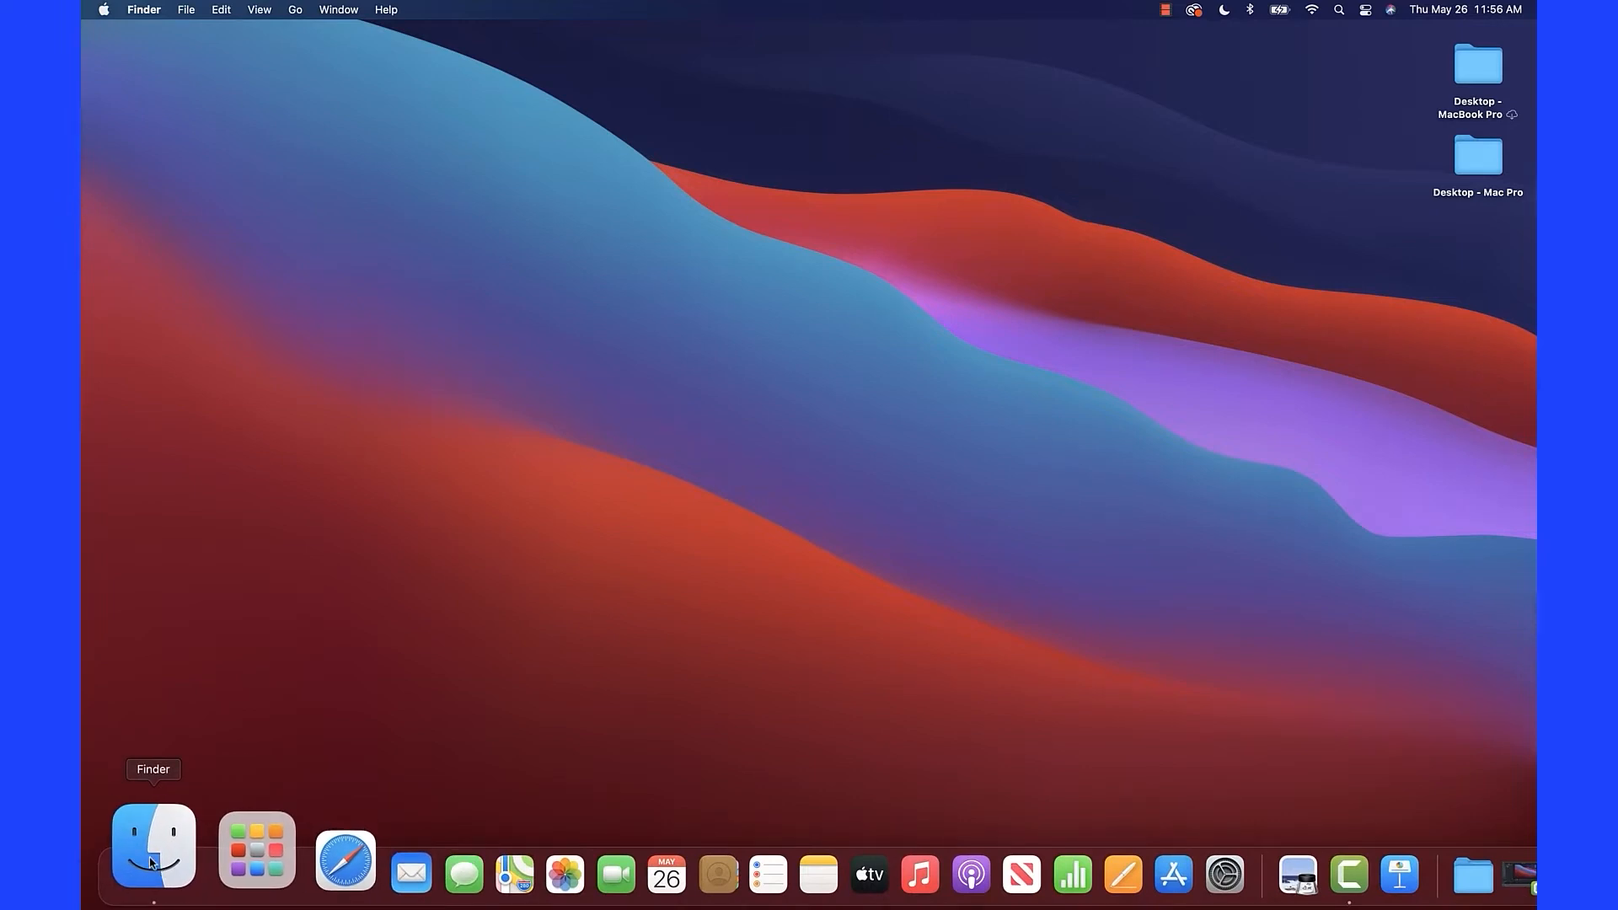
left_click(152, 862)
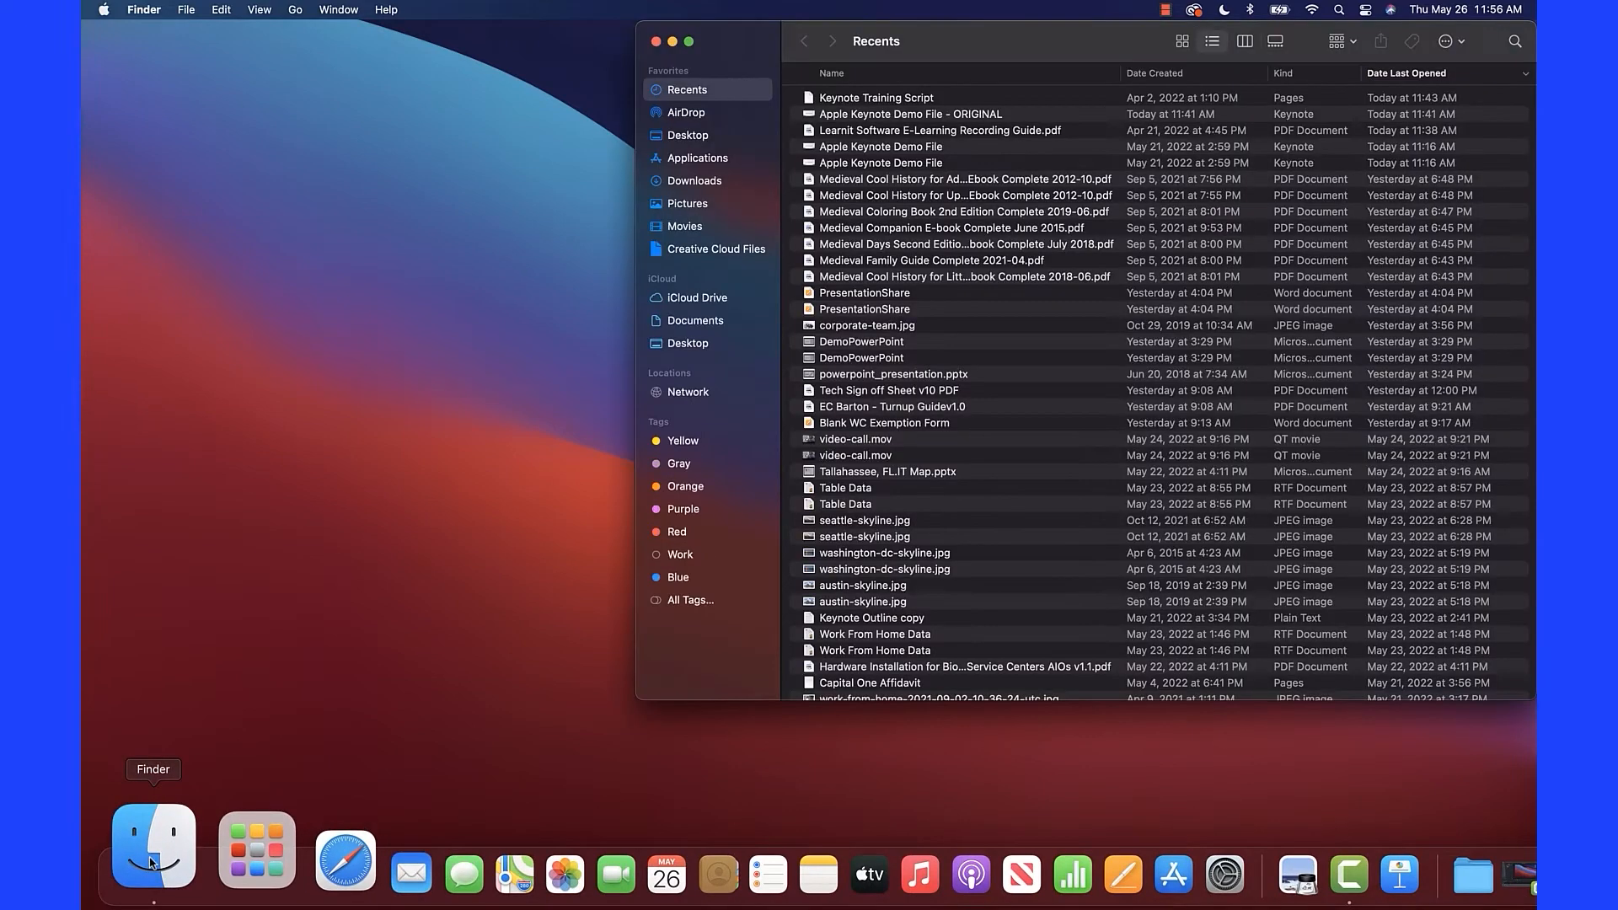
left_click(696, 159)
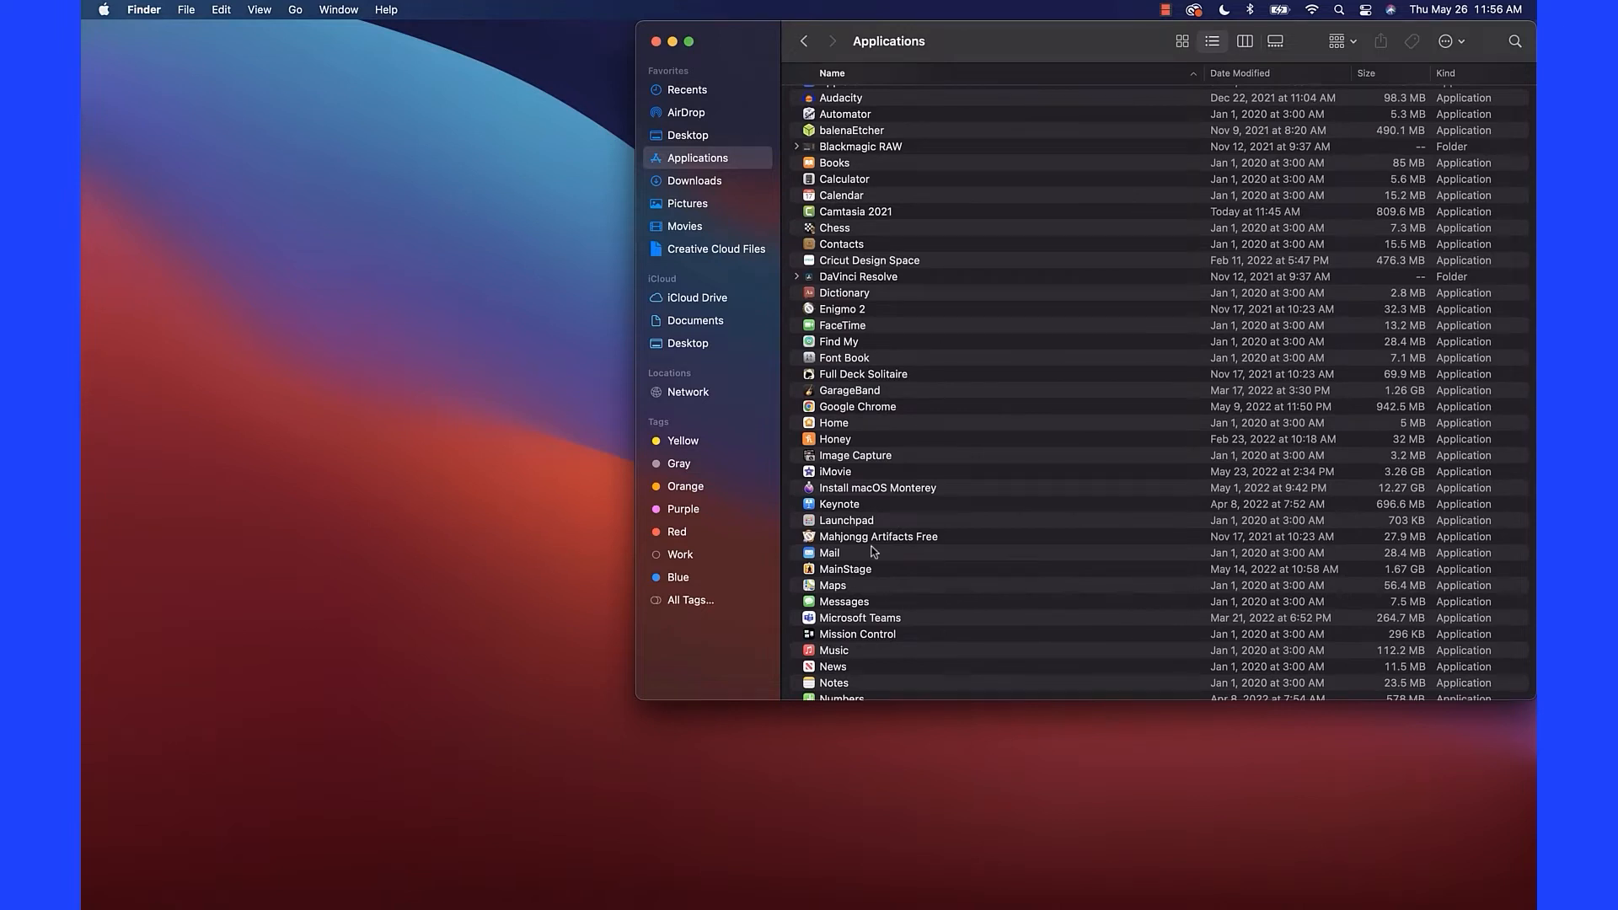
left_click(839, 506)
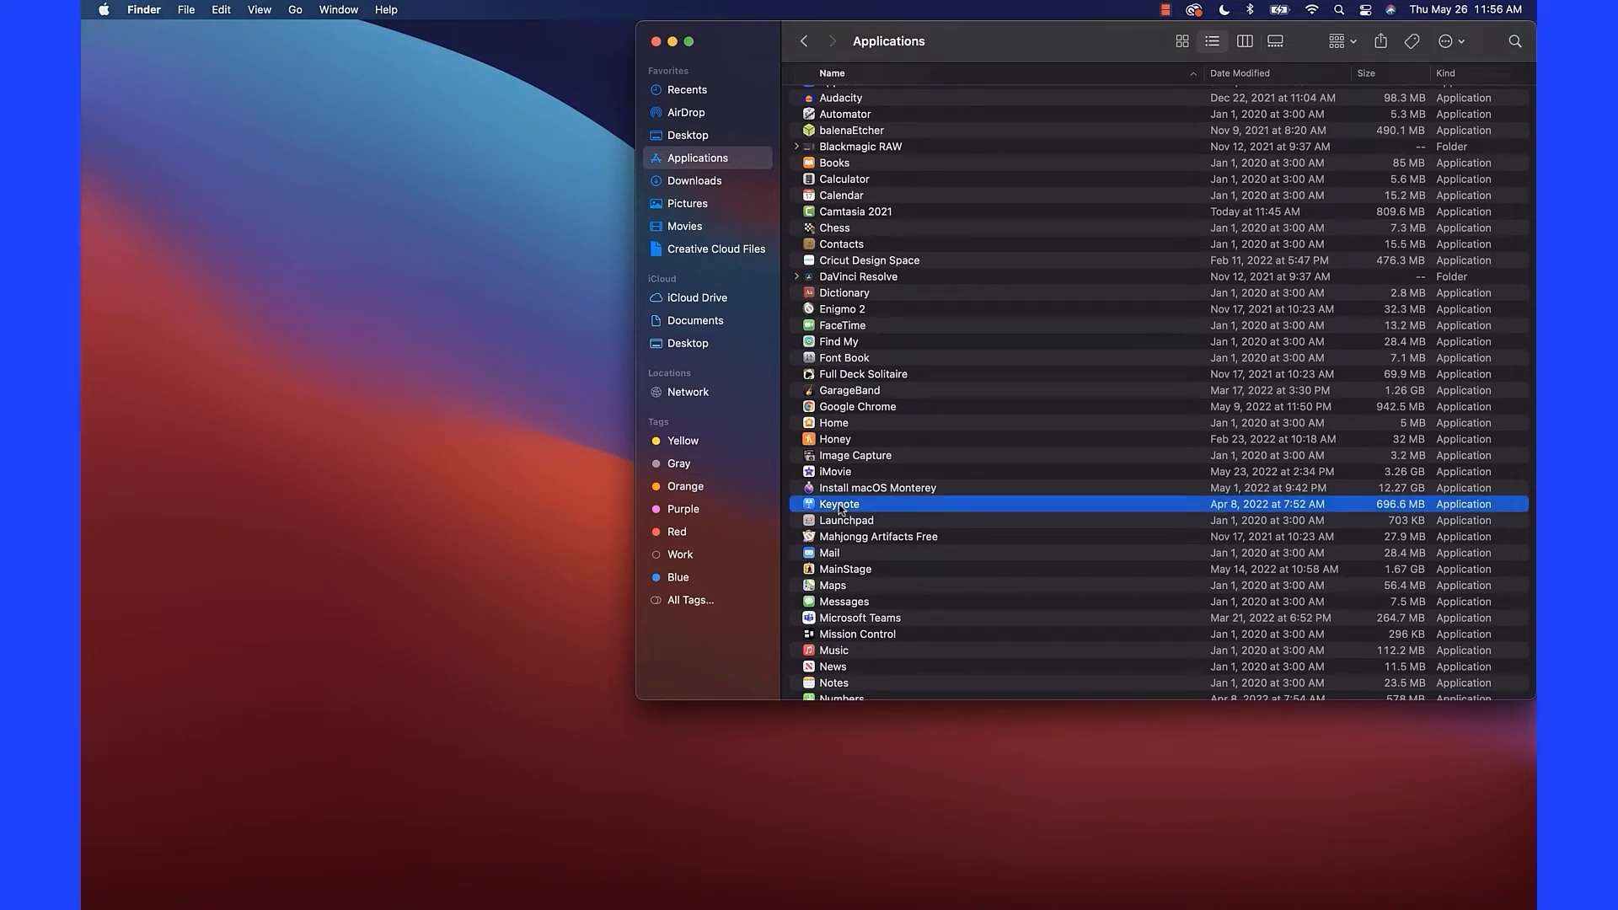
double_click(839, 506)
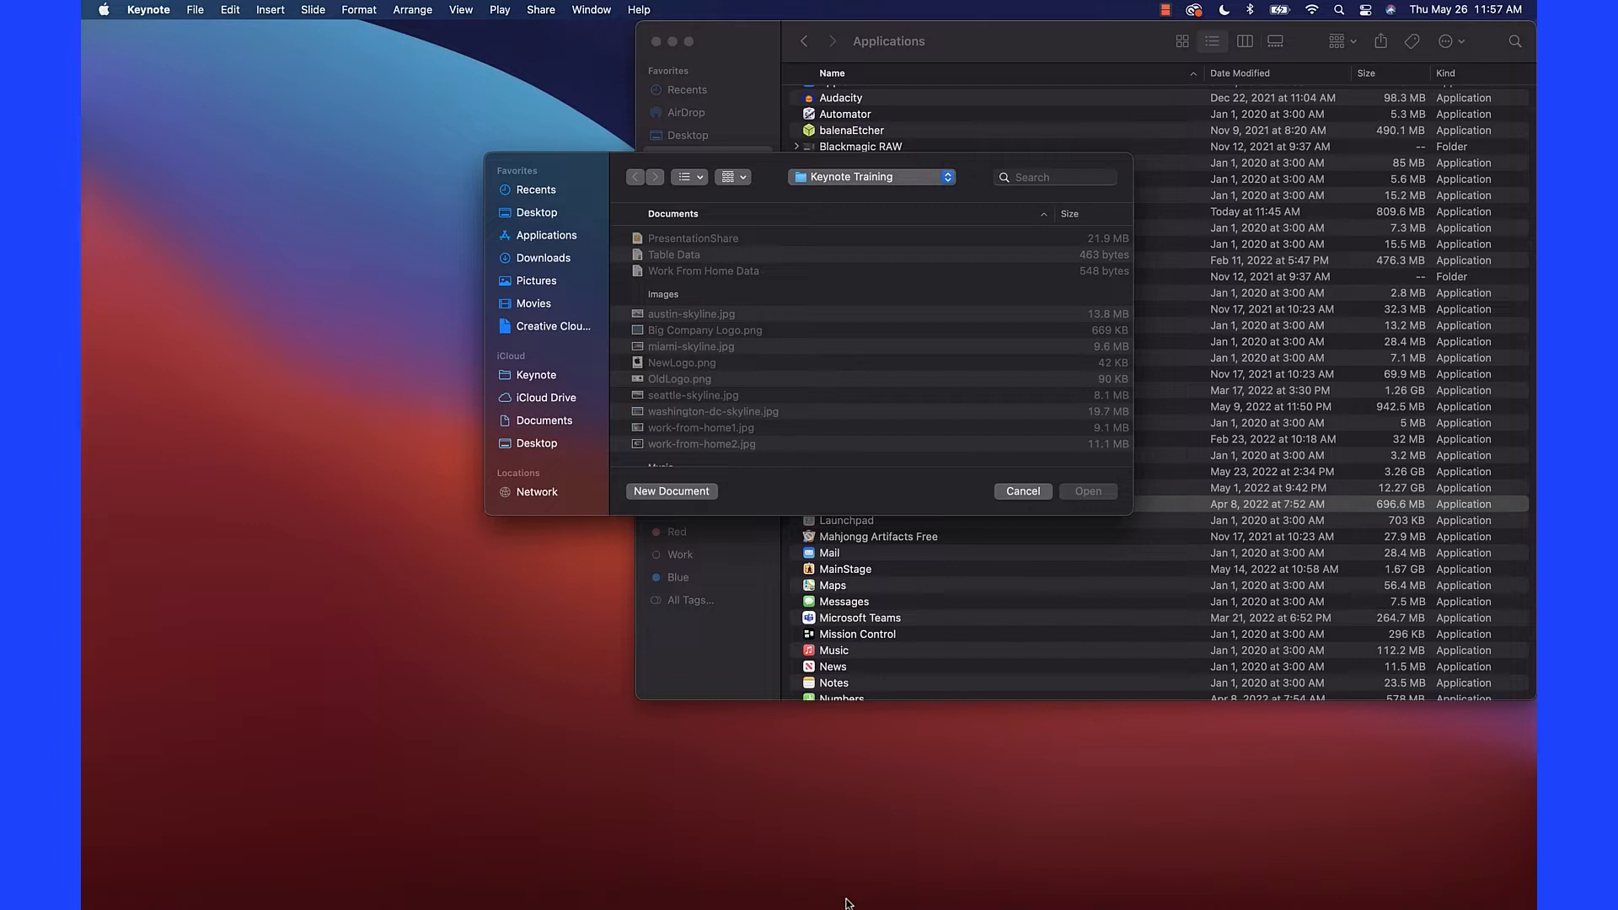
Set Keynote to stay permanently in the Dock.
mouse_move(935, 908)
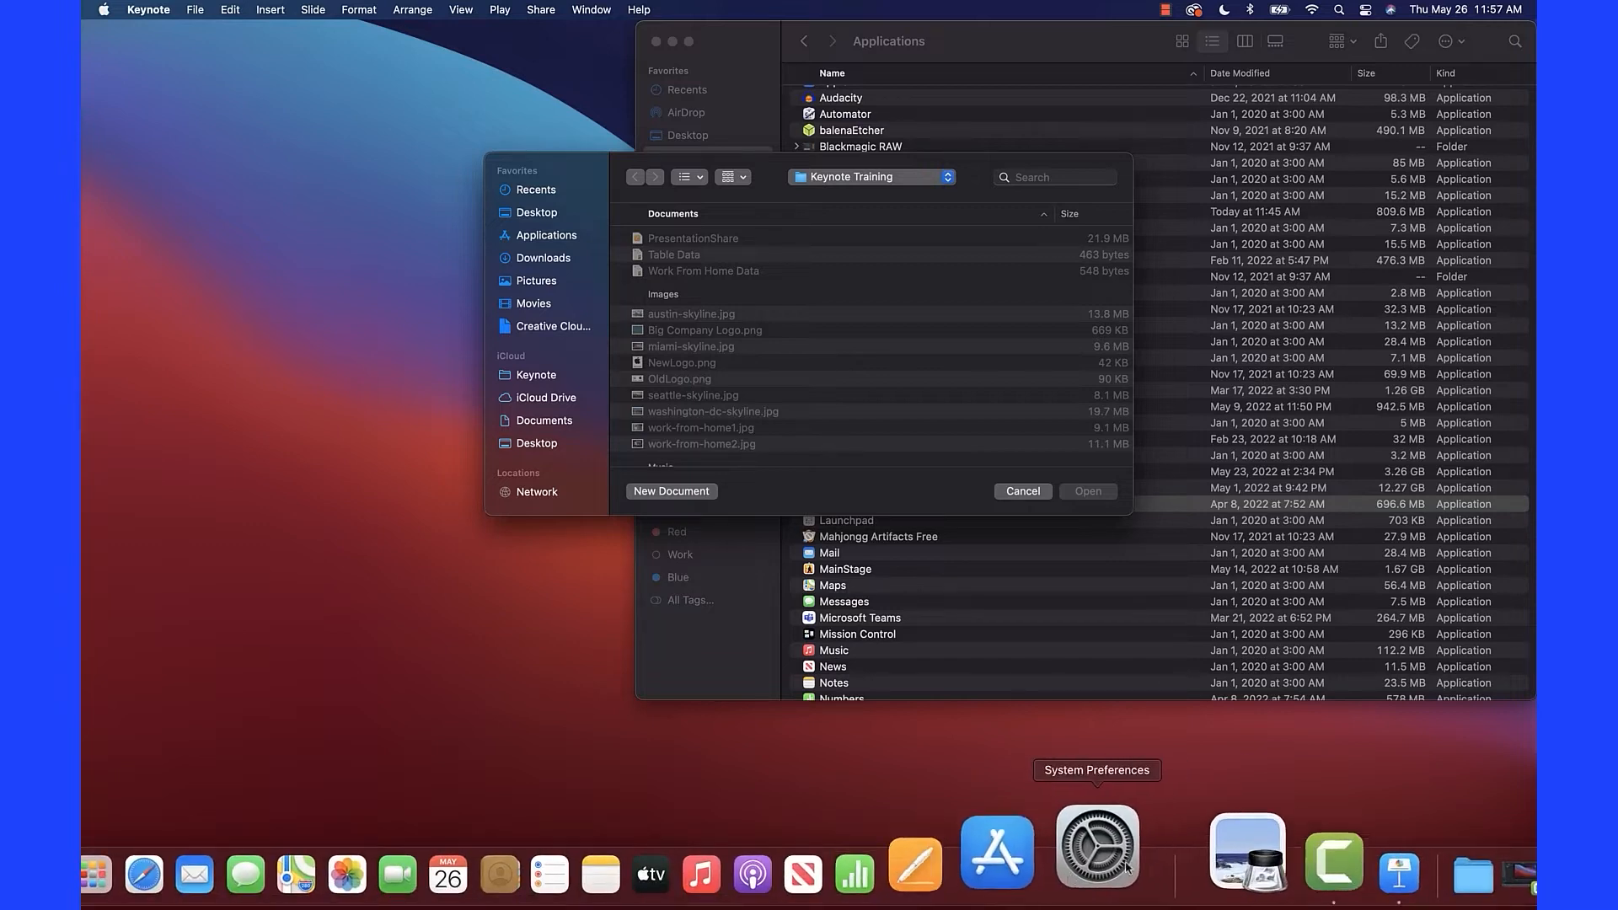
right_click(1279, 838)
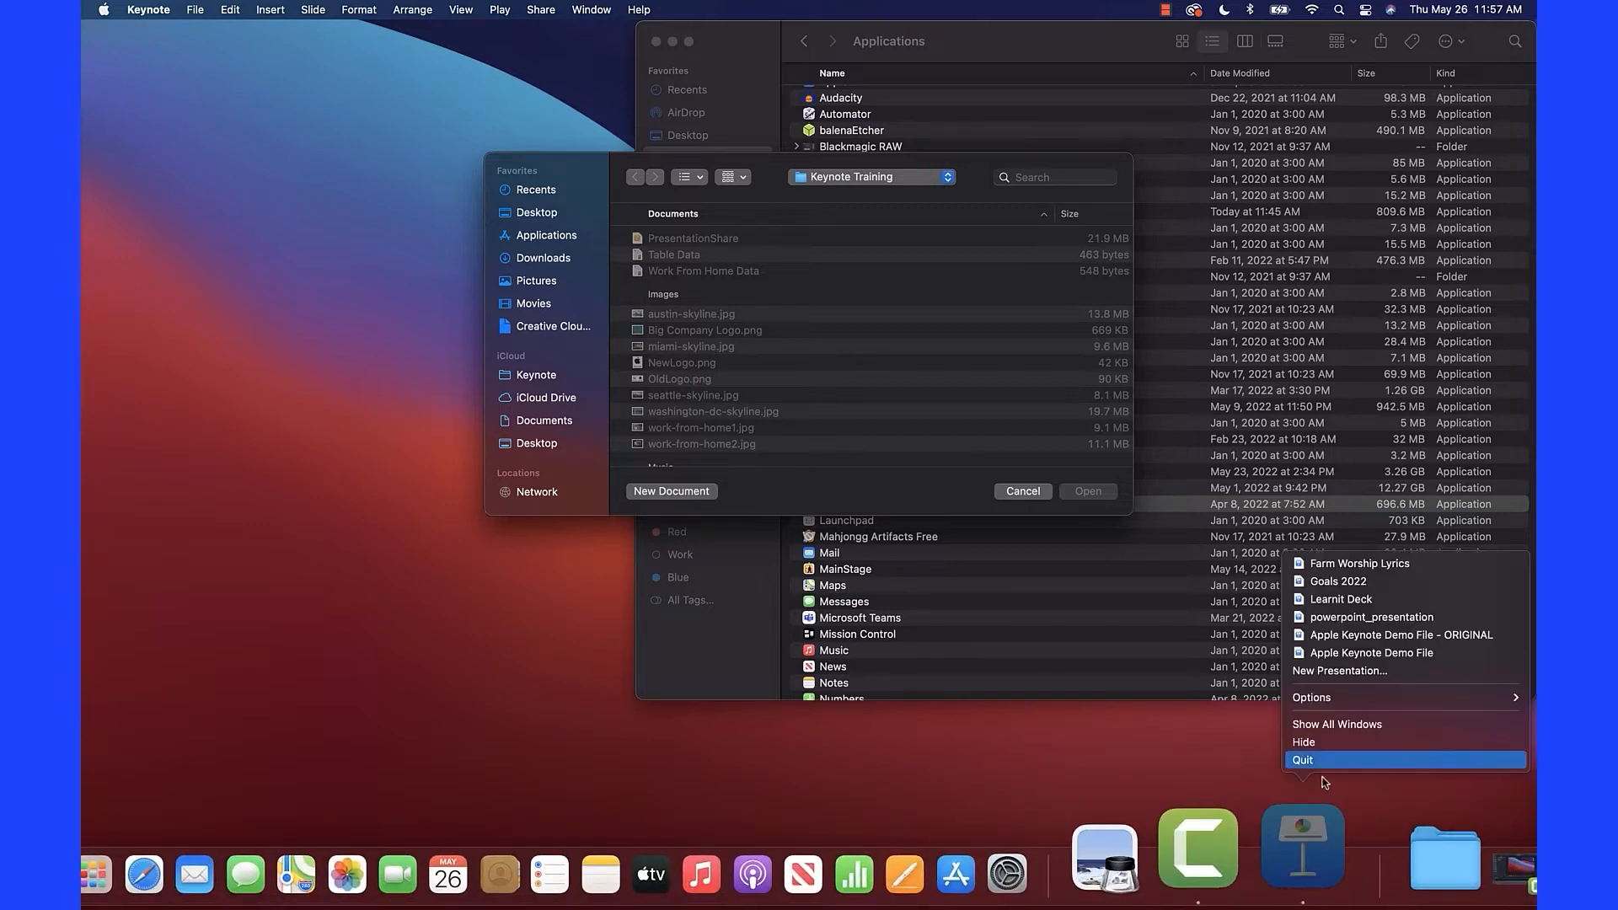
mouse_move(1346, 698)
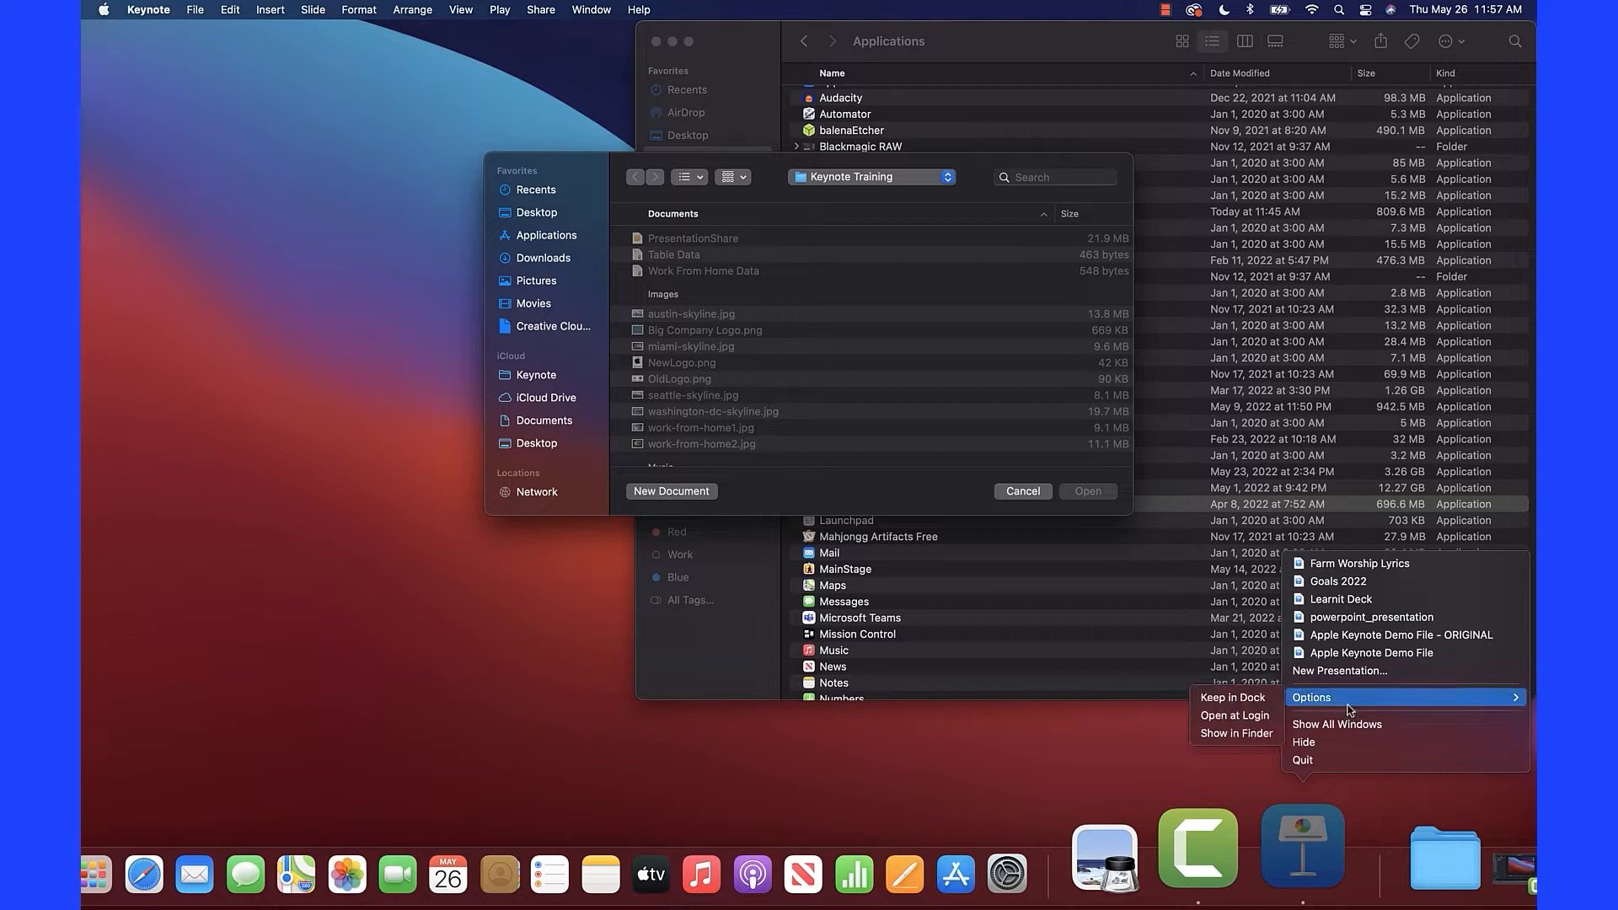
left_click(1260, 704)
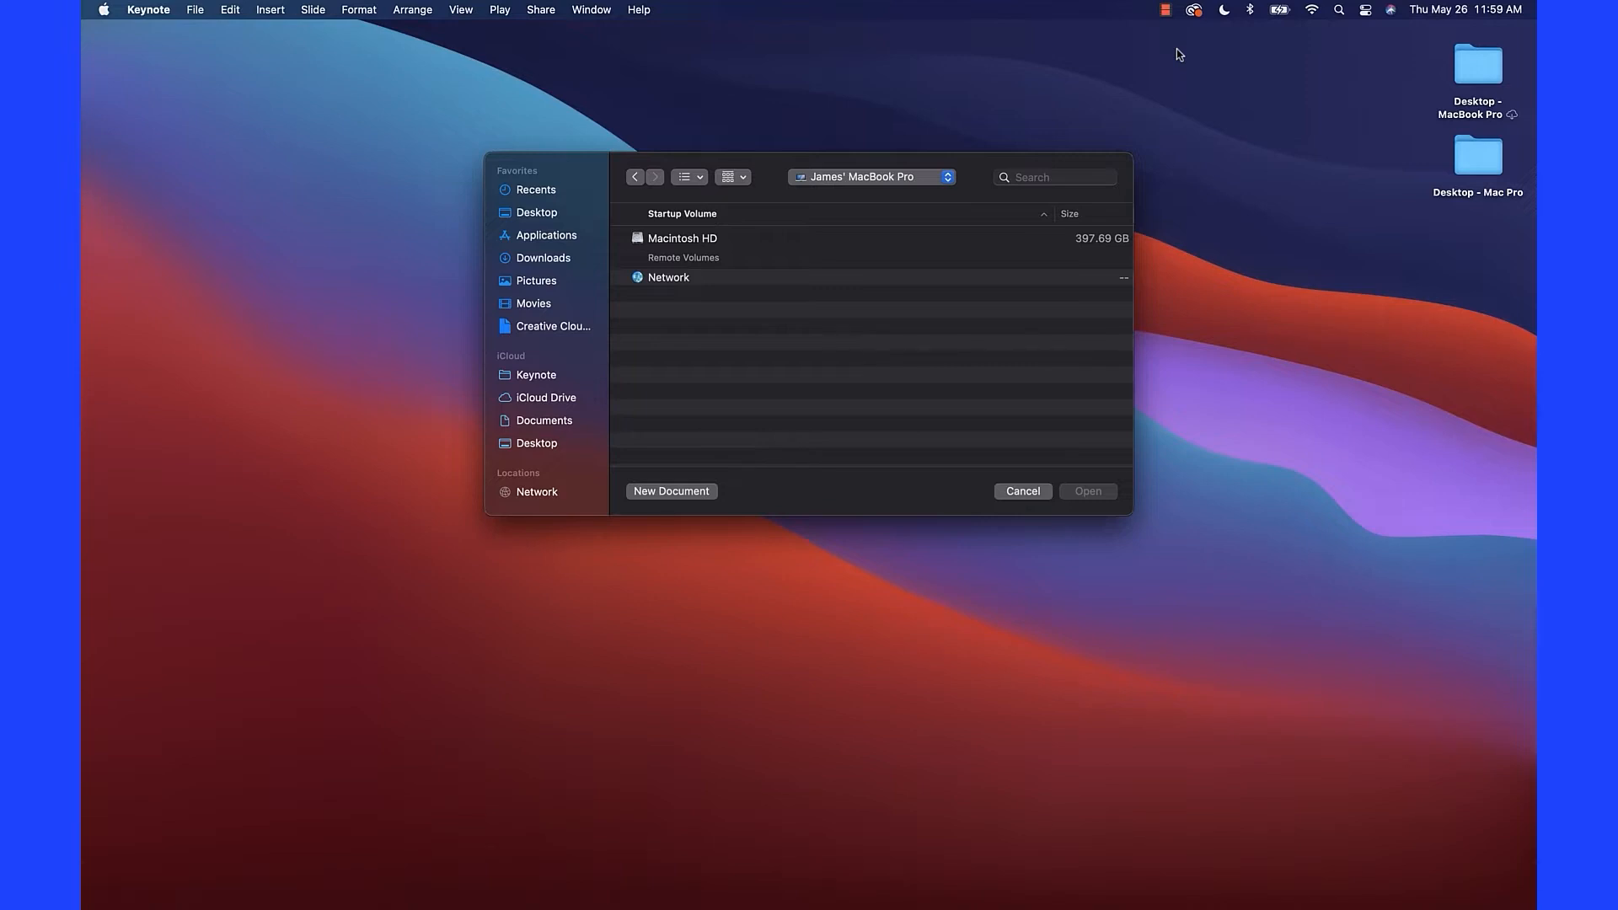
Start a new document and look through the full list of available themes.
left_click(709, 492)
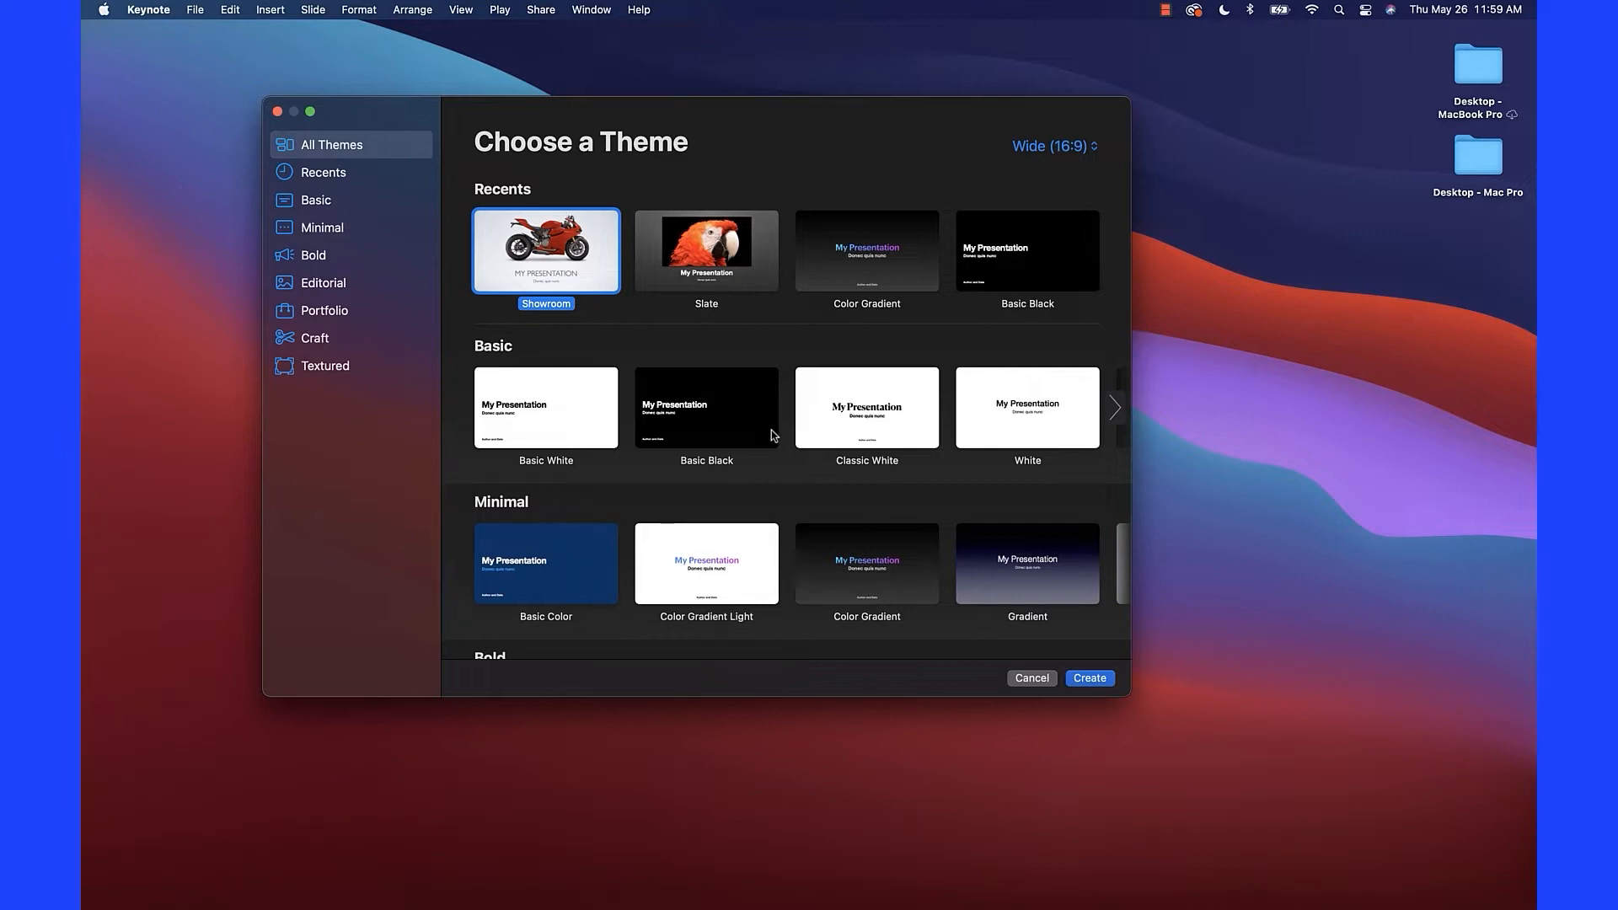
scroll(773, 451, "down", 2)
scroll(774, 456, "down", 5)
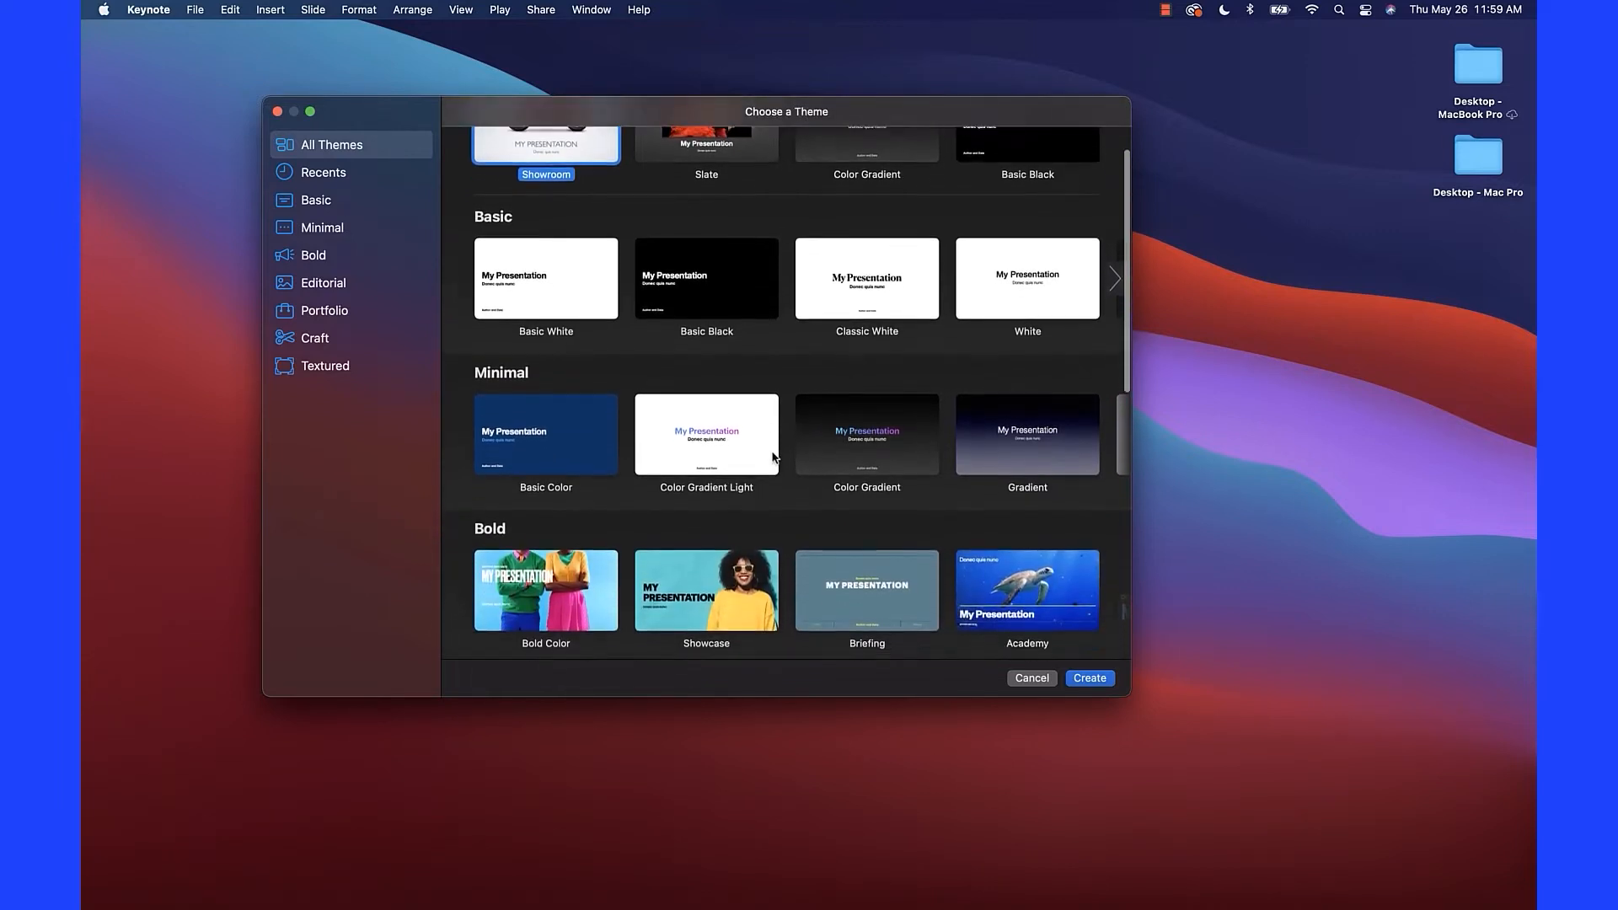
scroll(773, 456, "down", 3)
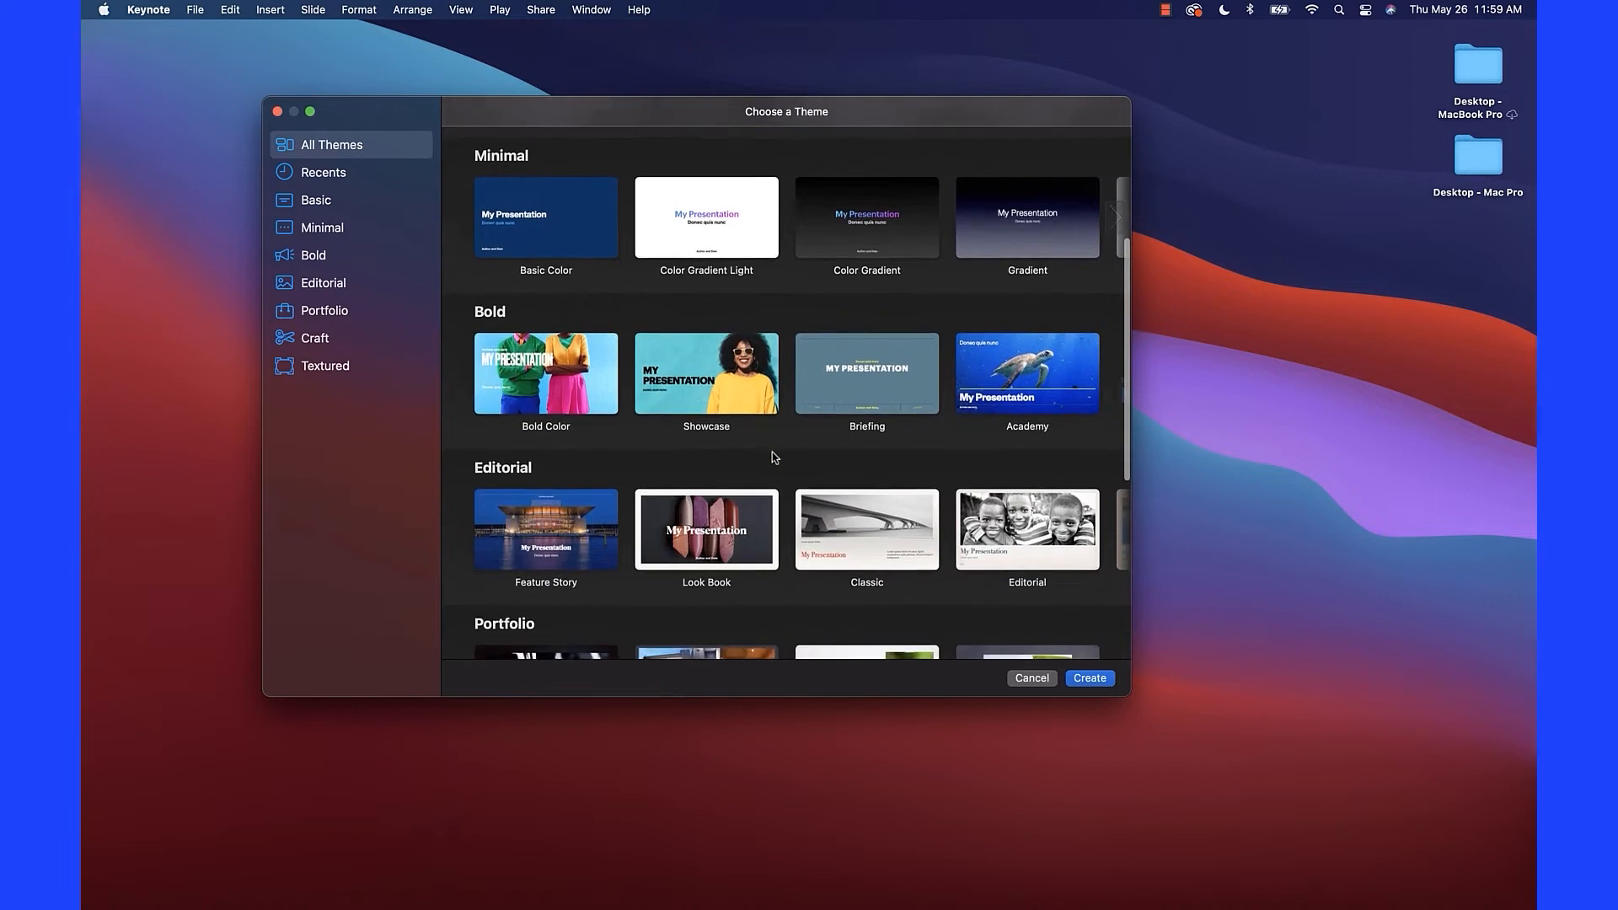
scroll(773, 456, "down", 5)
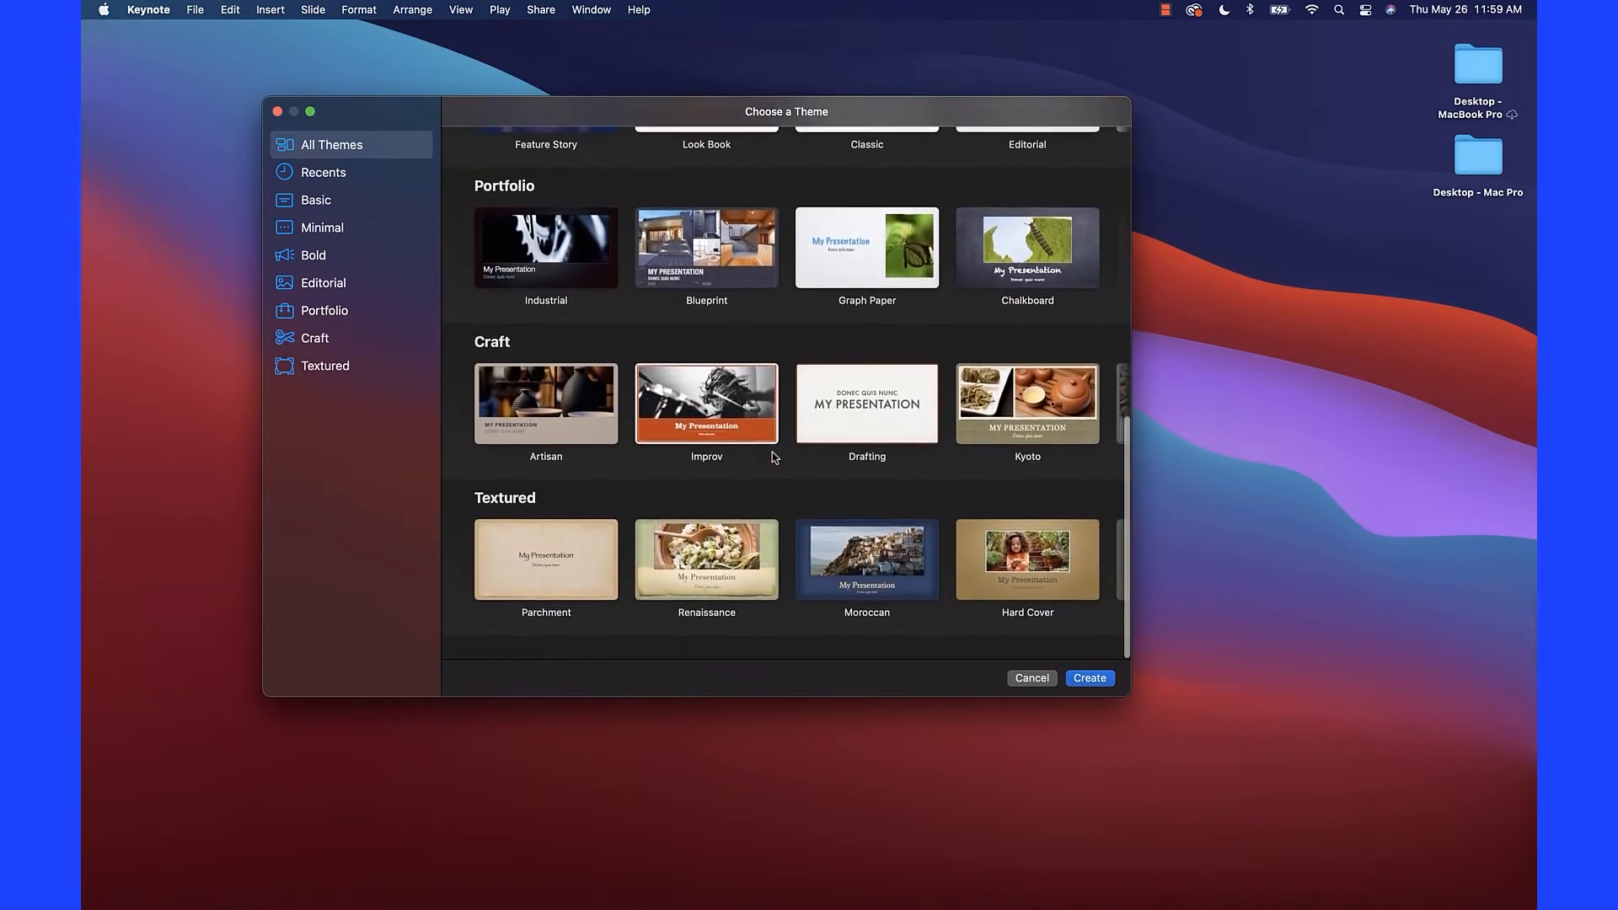
View the themes in the Basic, Minimal, Bold and Recents categories one after another.
left_click(316, 202)
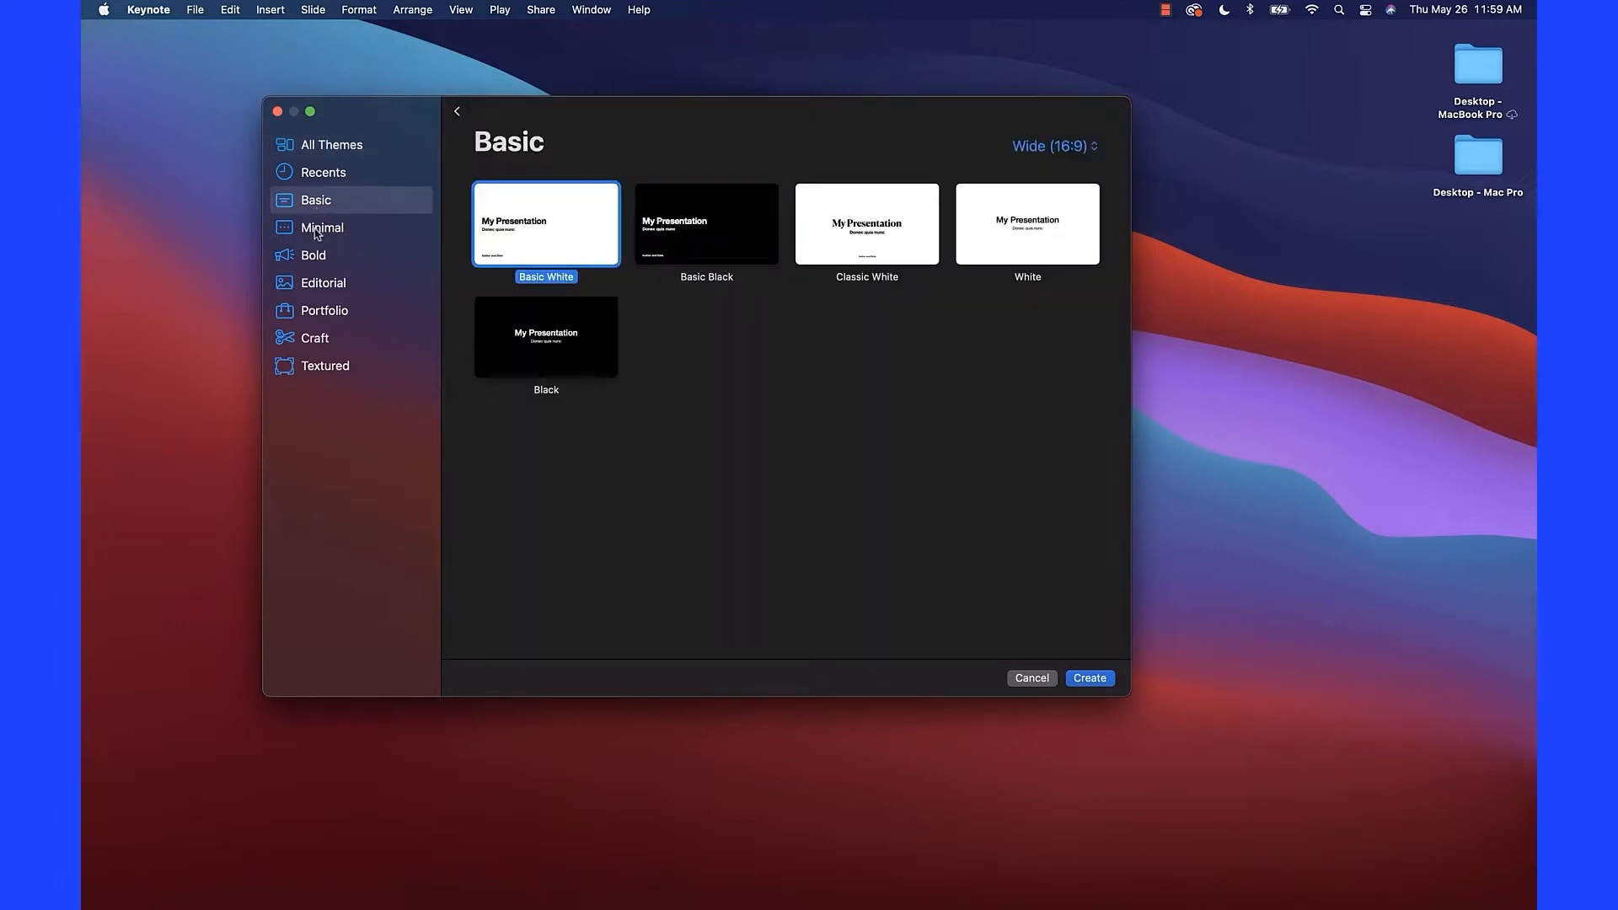
left_click(317, 230)
left_click(313, 255)
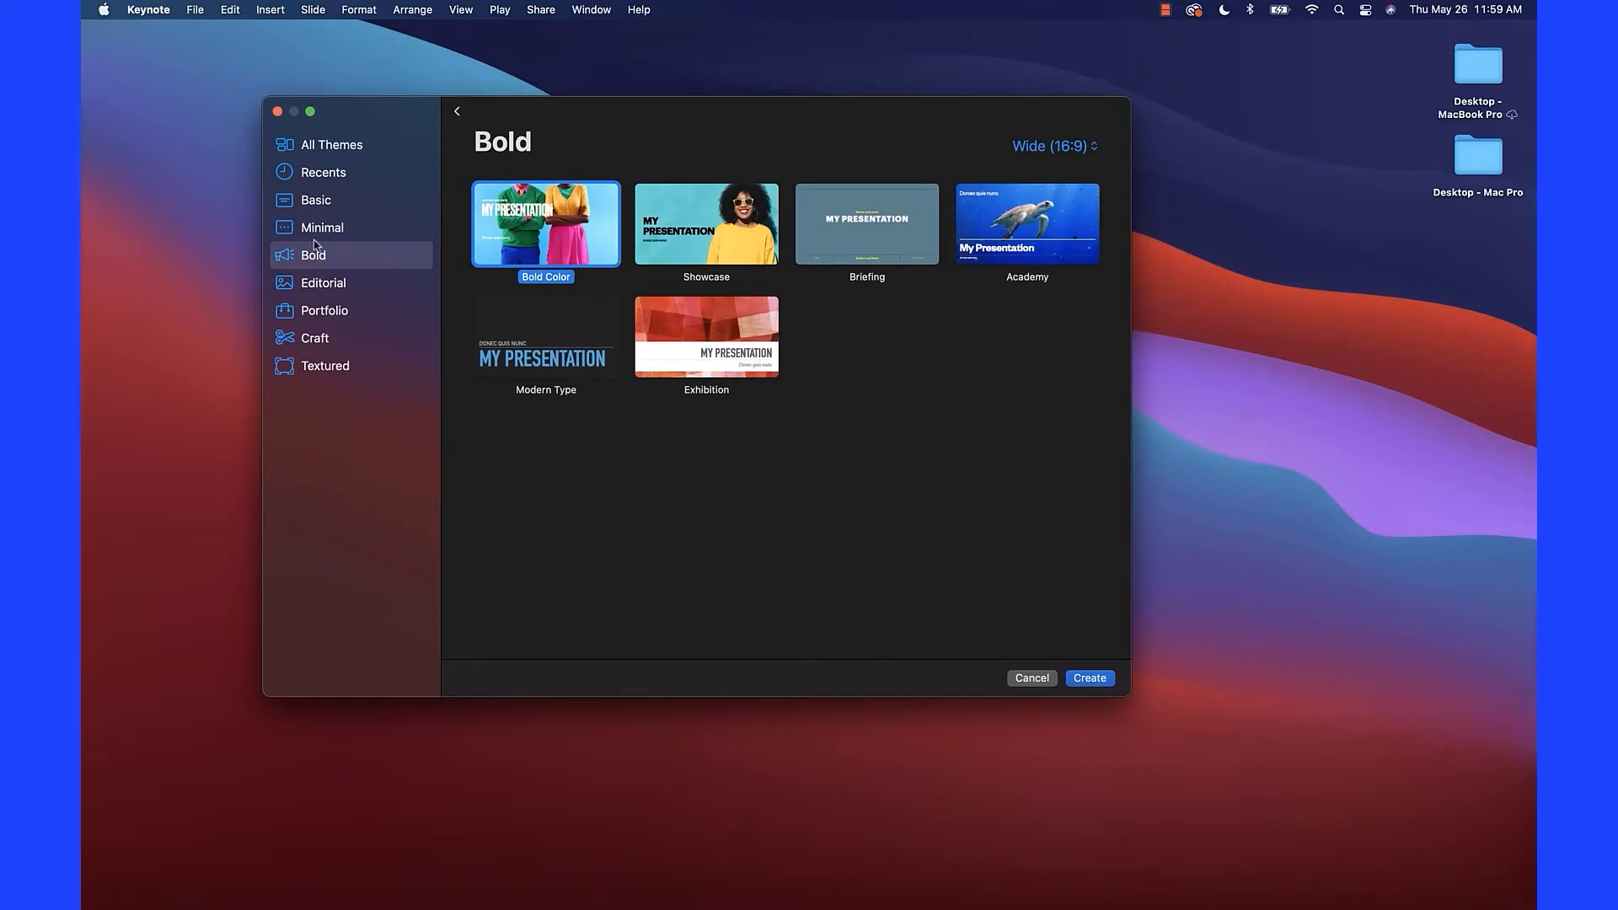
left_click(320, 174)
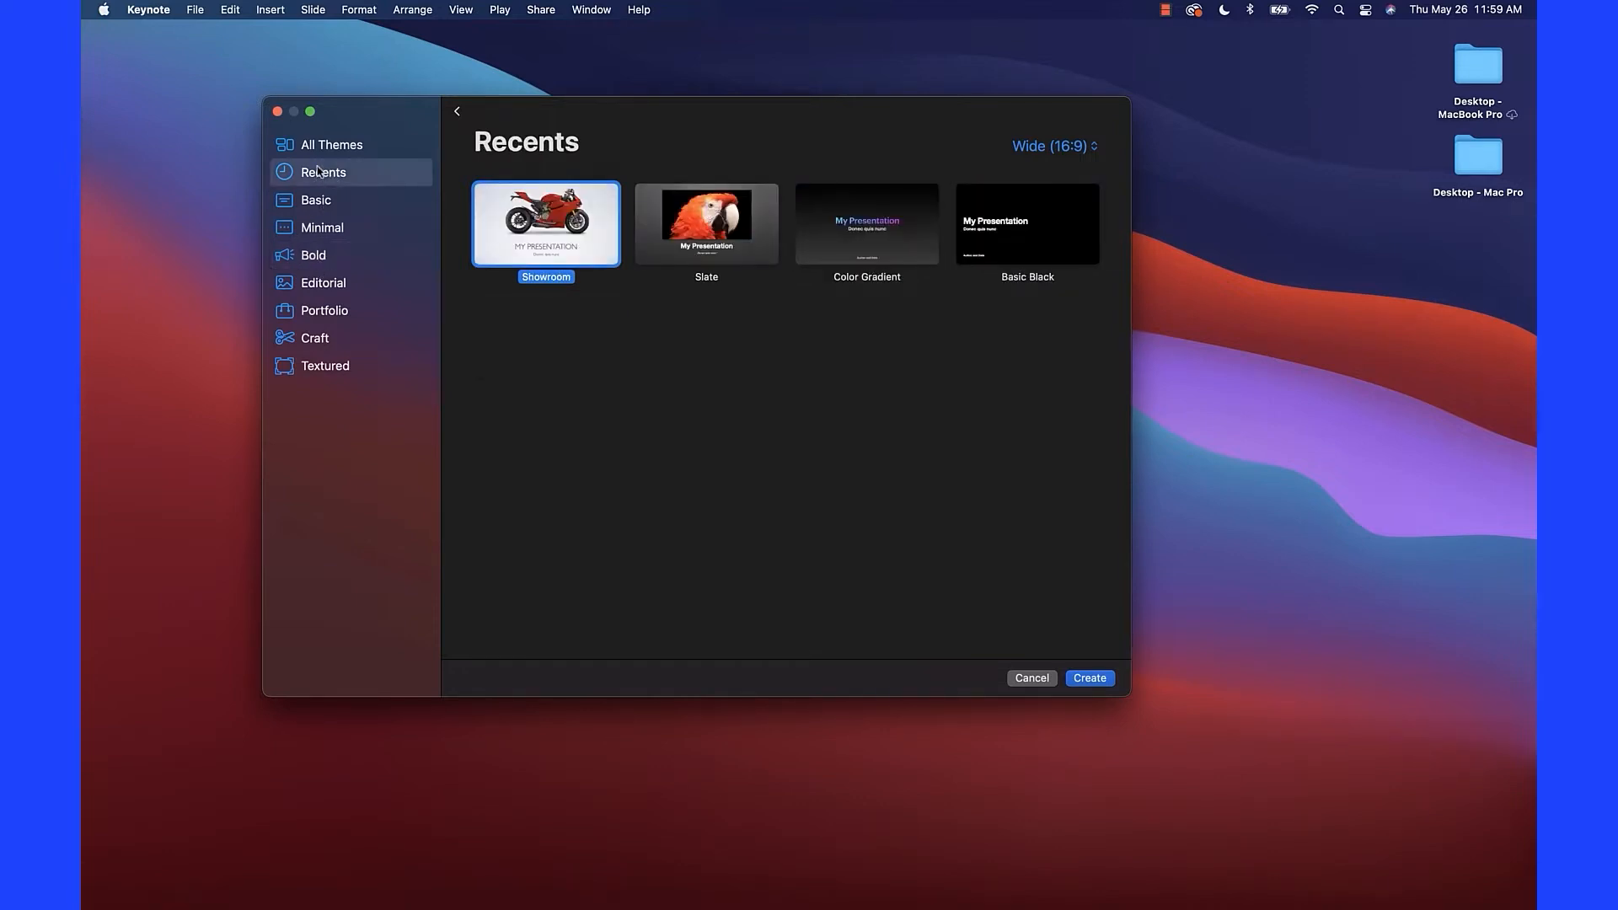
Return to all themes and examine the additional Craft and Textured themes.
left_click(320, 150)
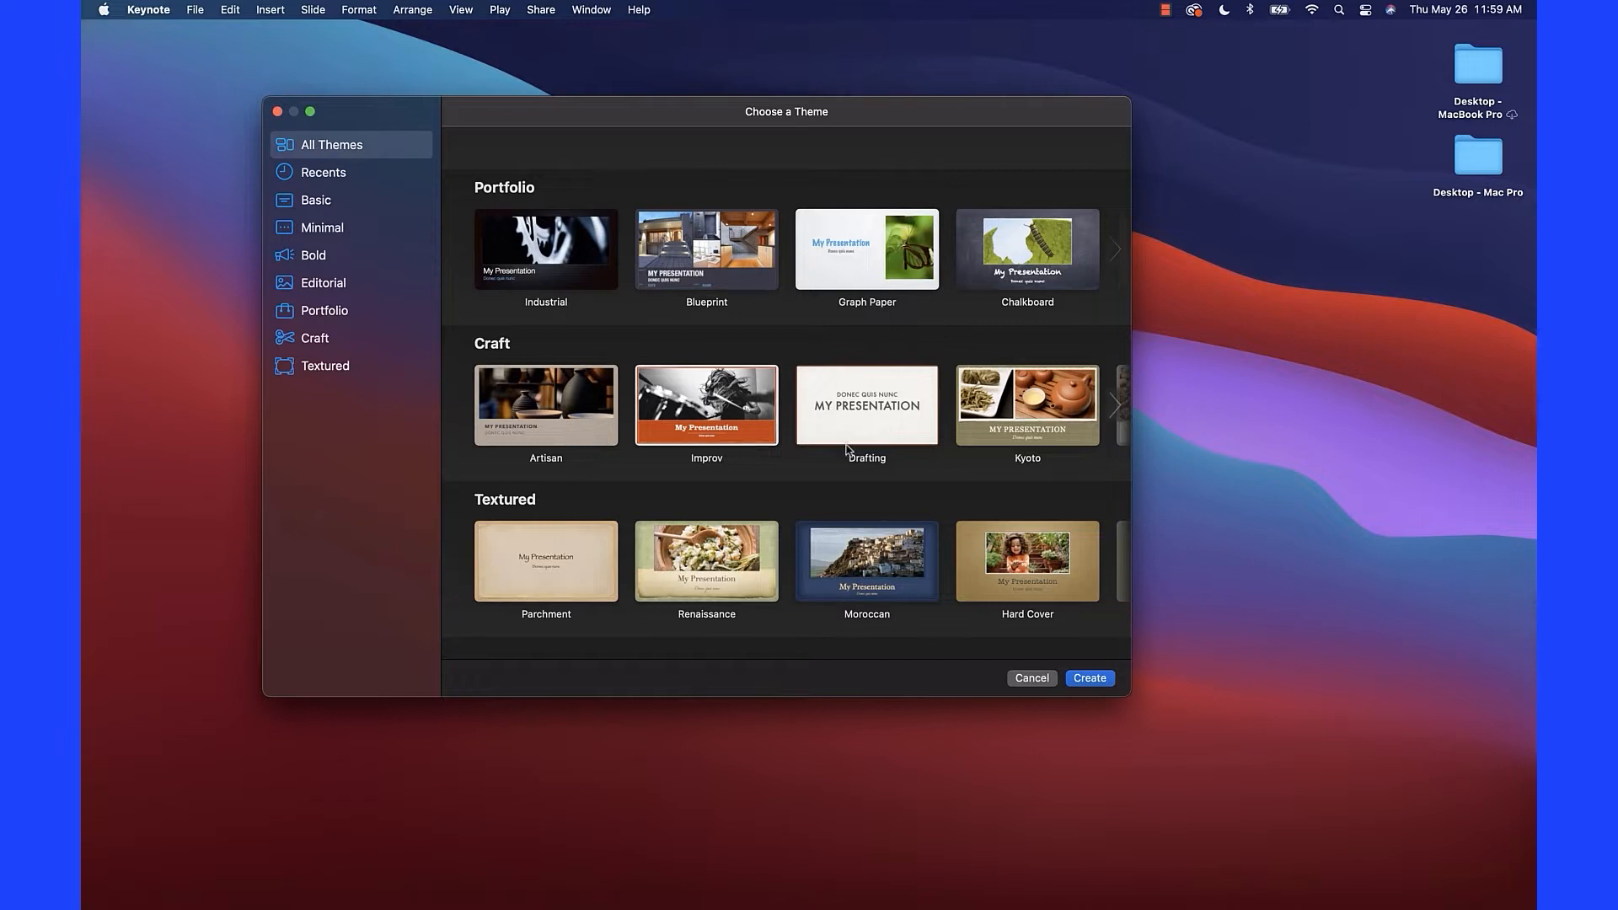
scroll(850, 453, "down", 2)
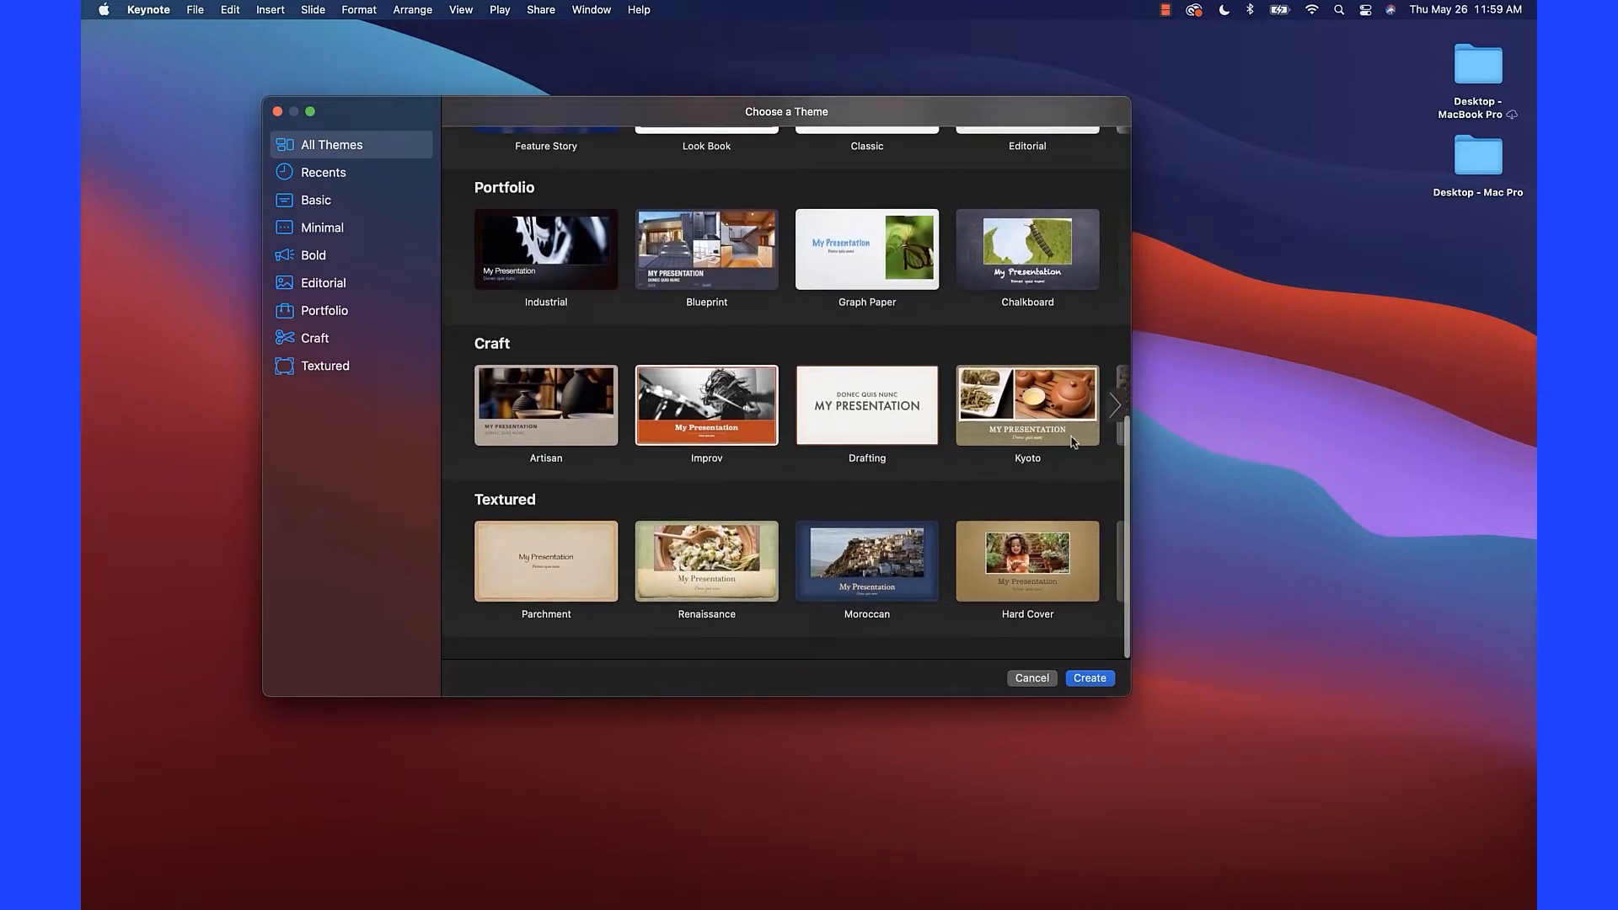
left_click(1112, 407)
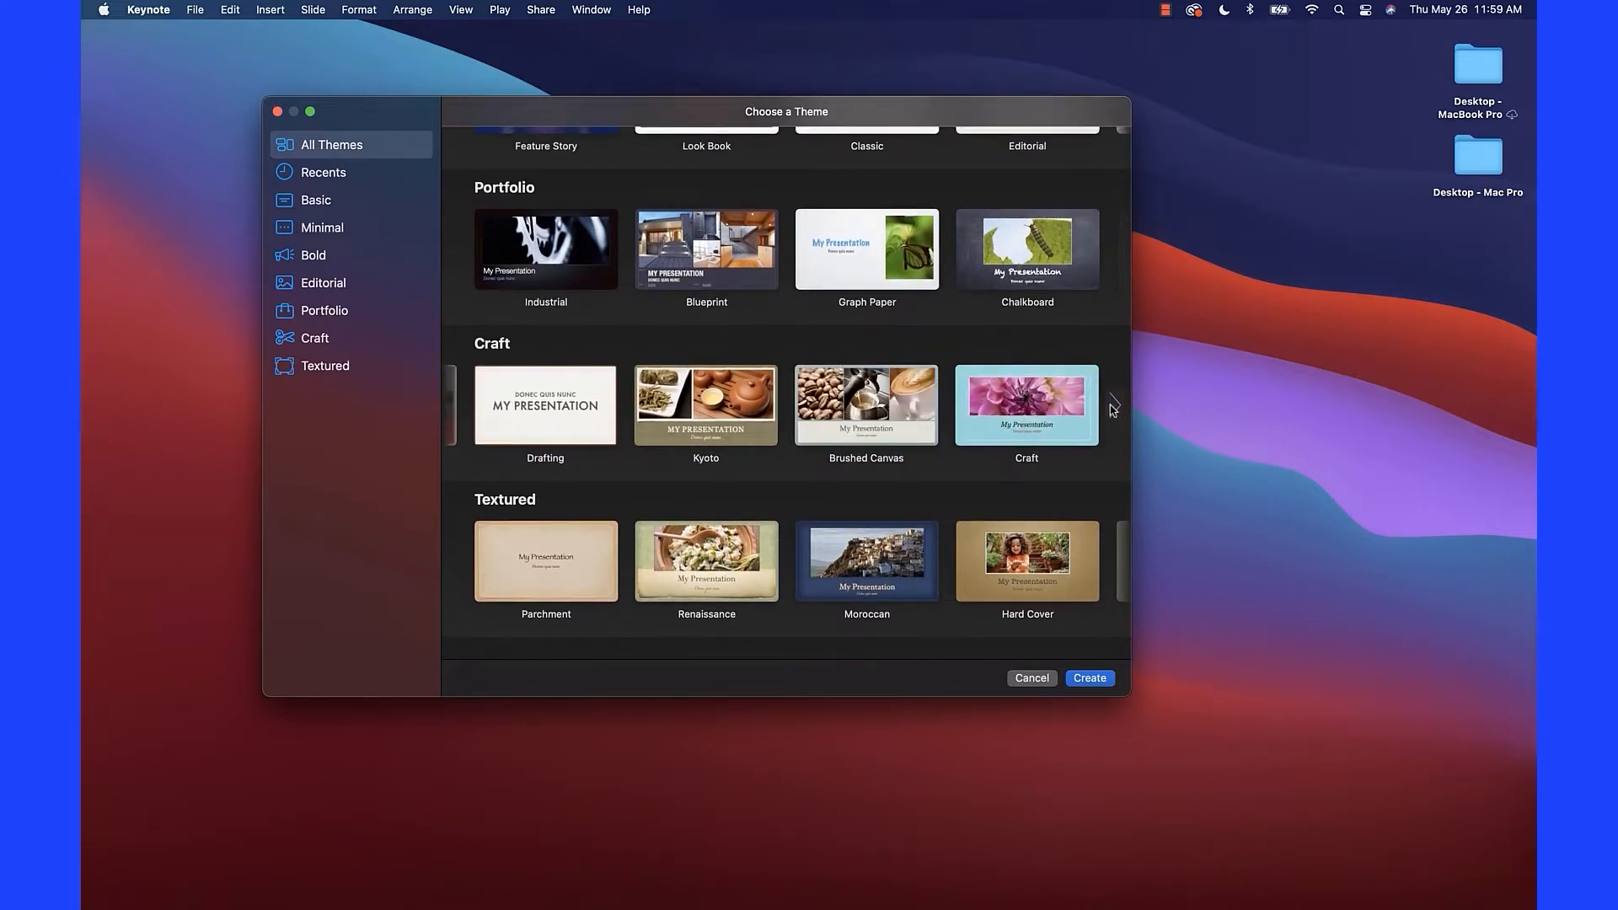
left_click(1115, 563)
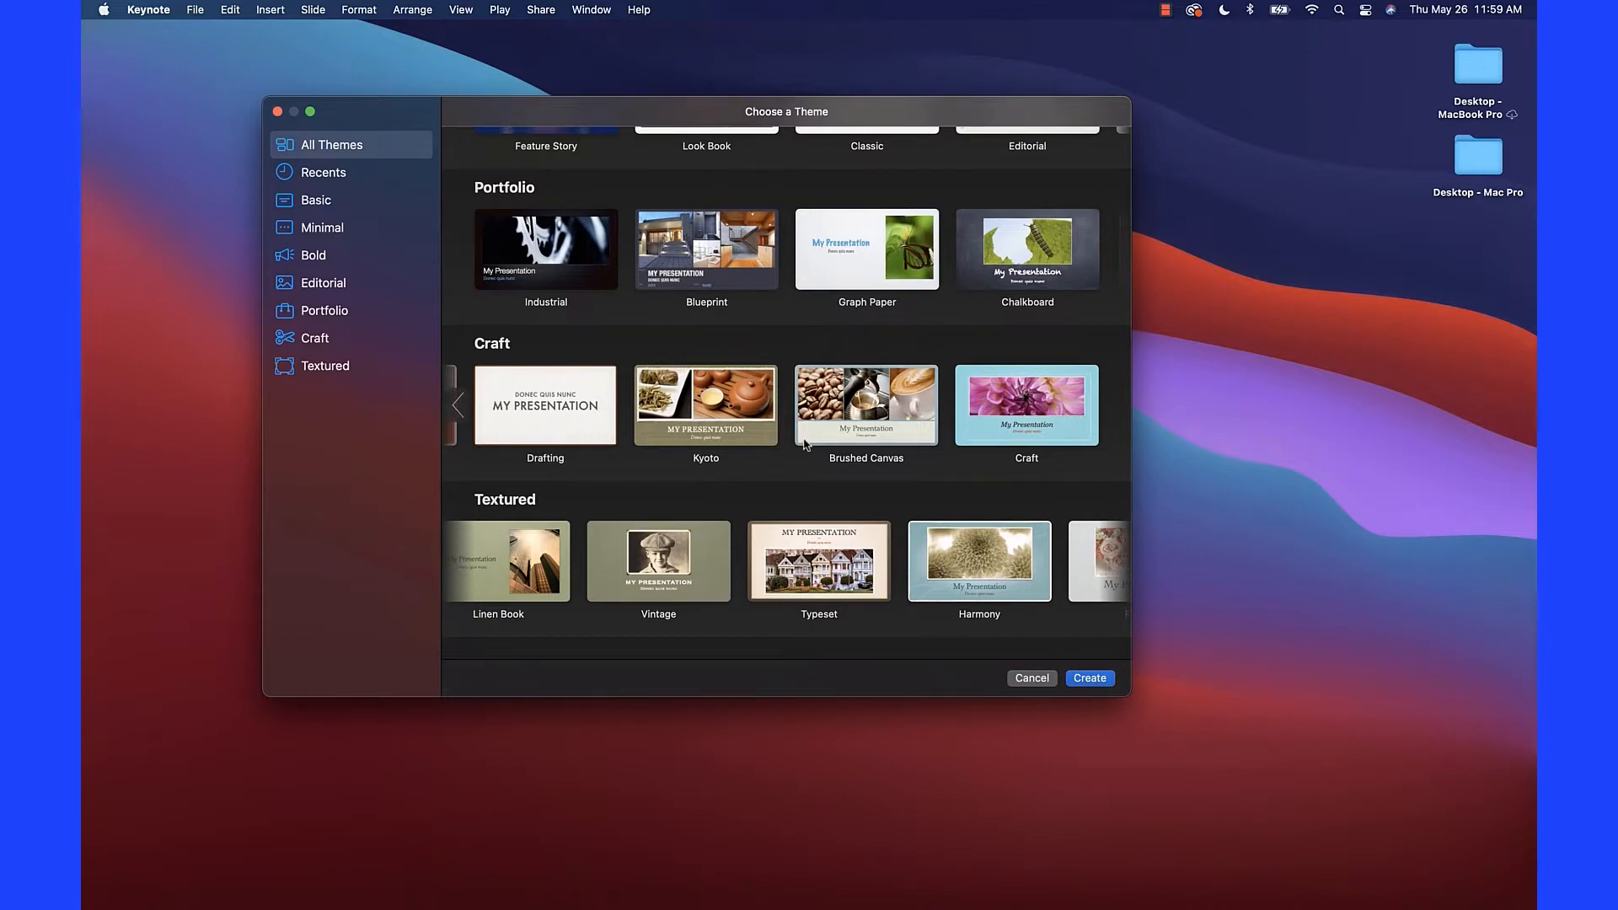
scroll(805, 444, "up", 10)
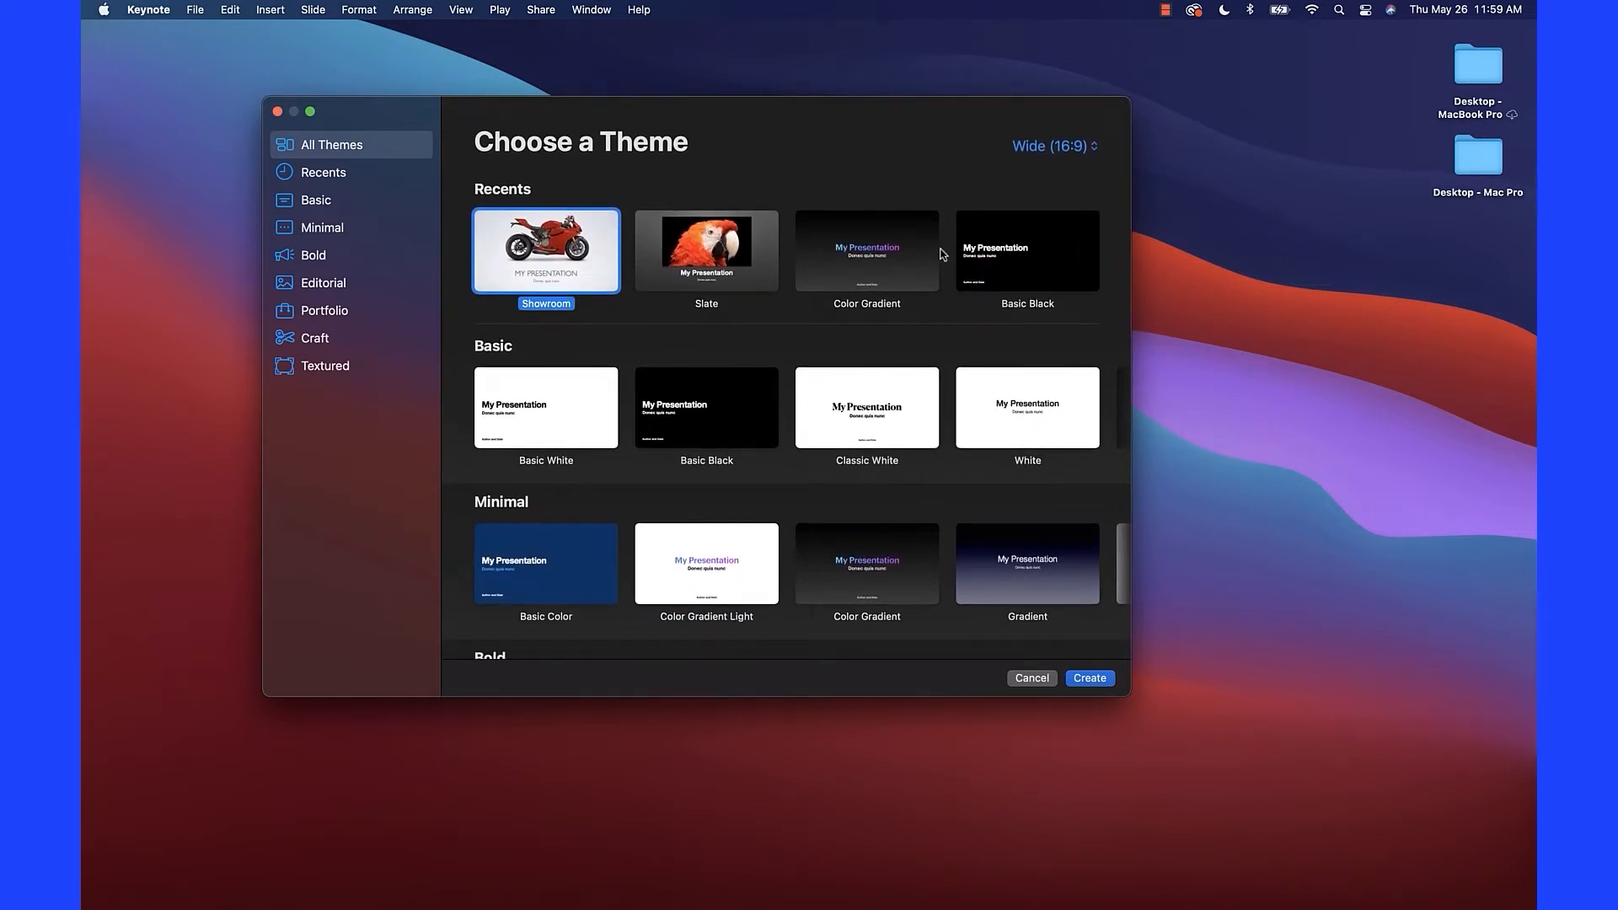
Create a Wide (16:9) presentation with the Basic Black theme and save it.
left_click(1093, 148)
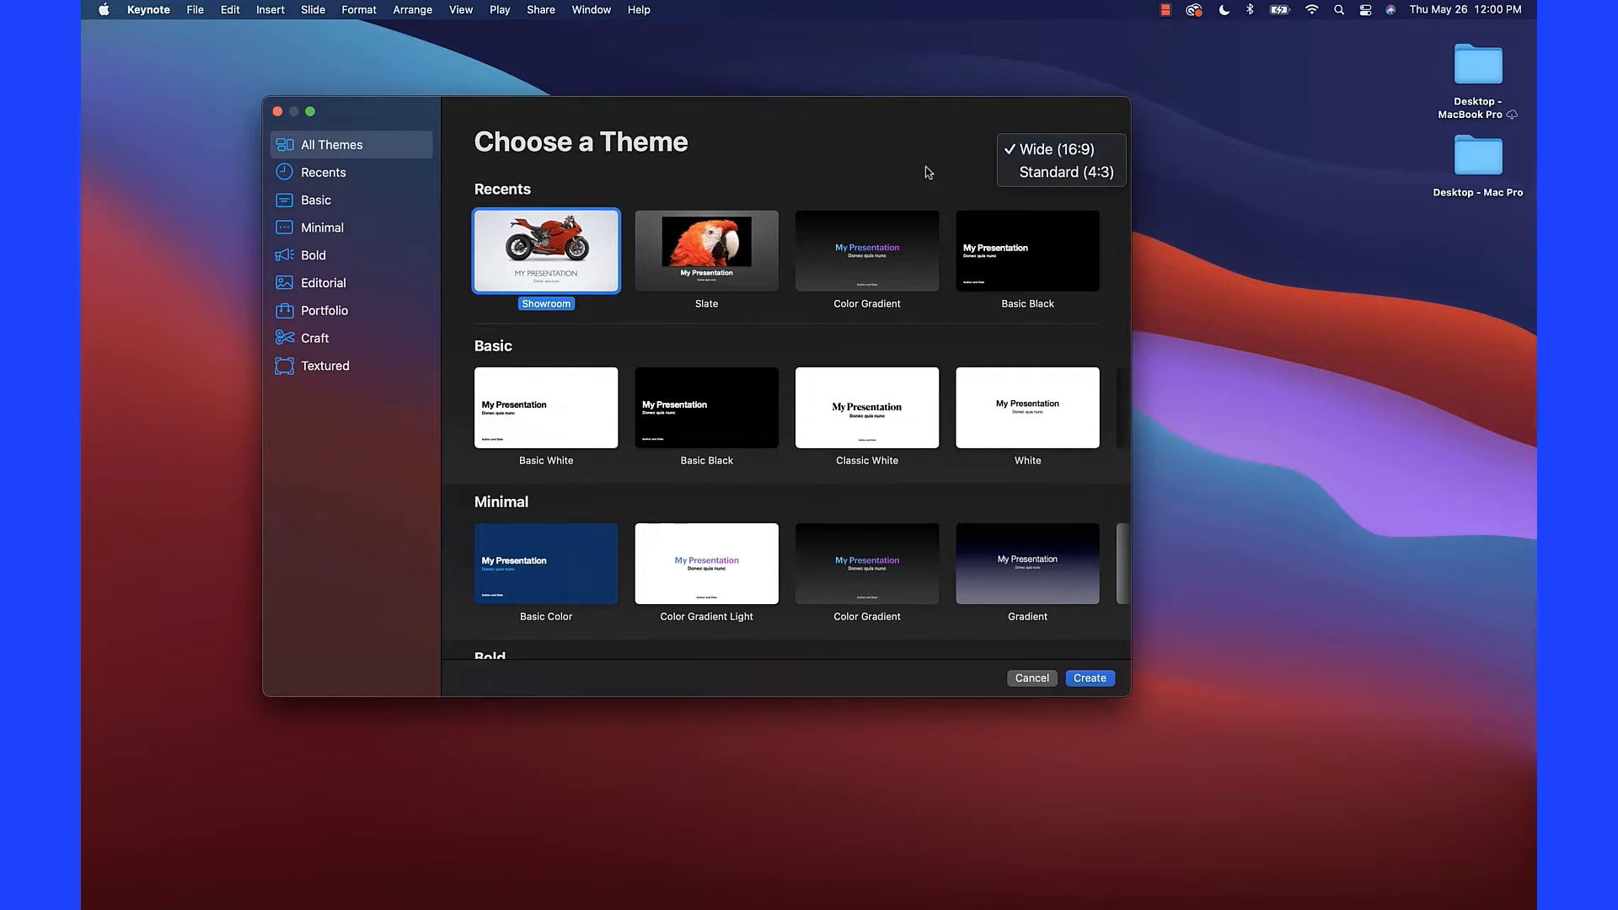
left_click(855, 162)
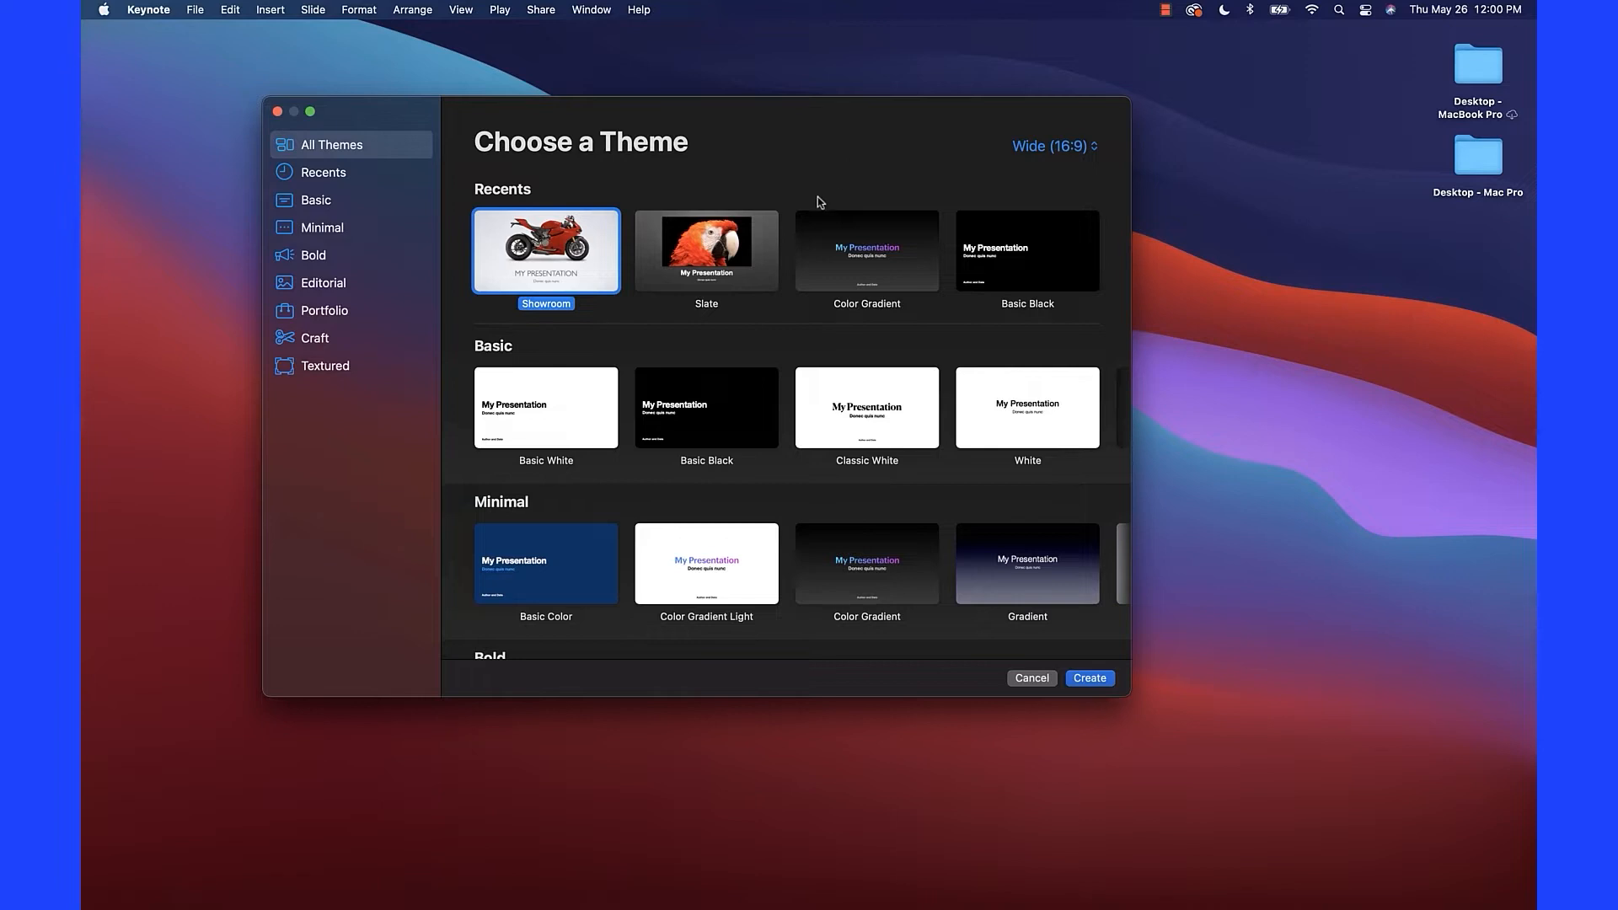
left_click(1027, 266)
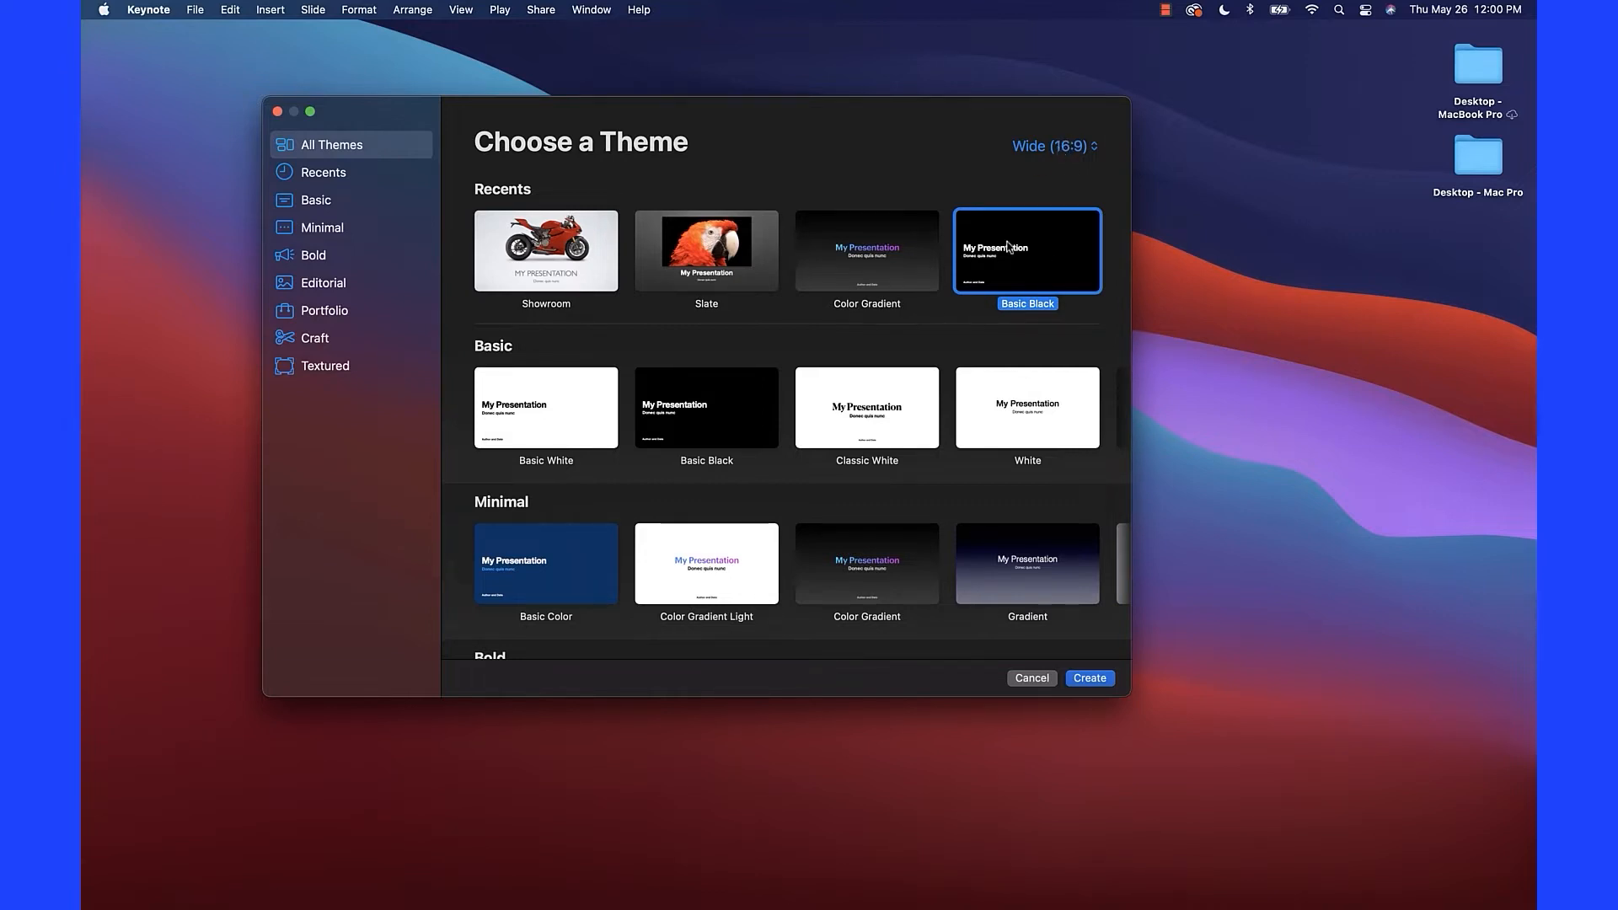
left_click(1084, 685)
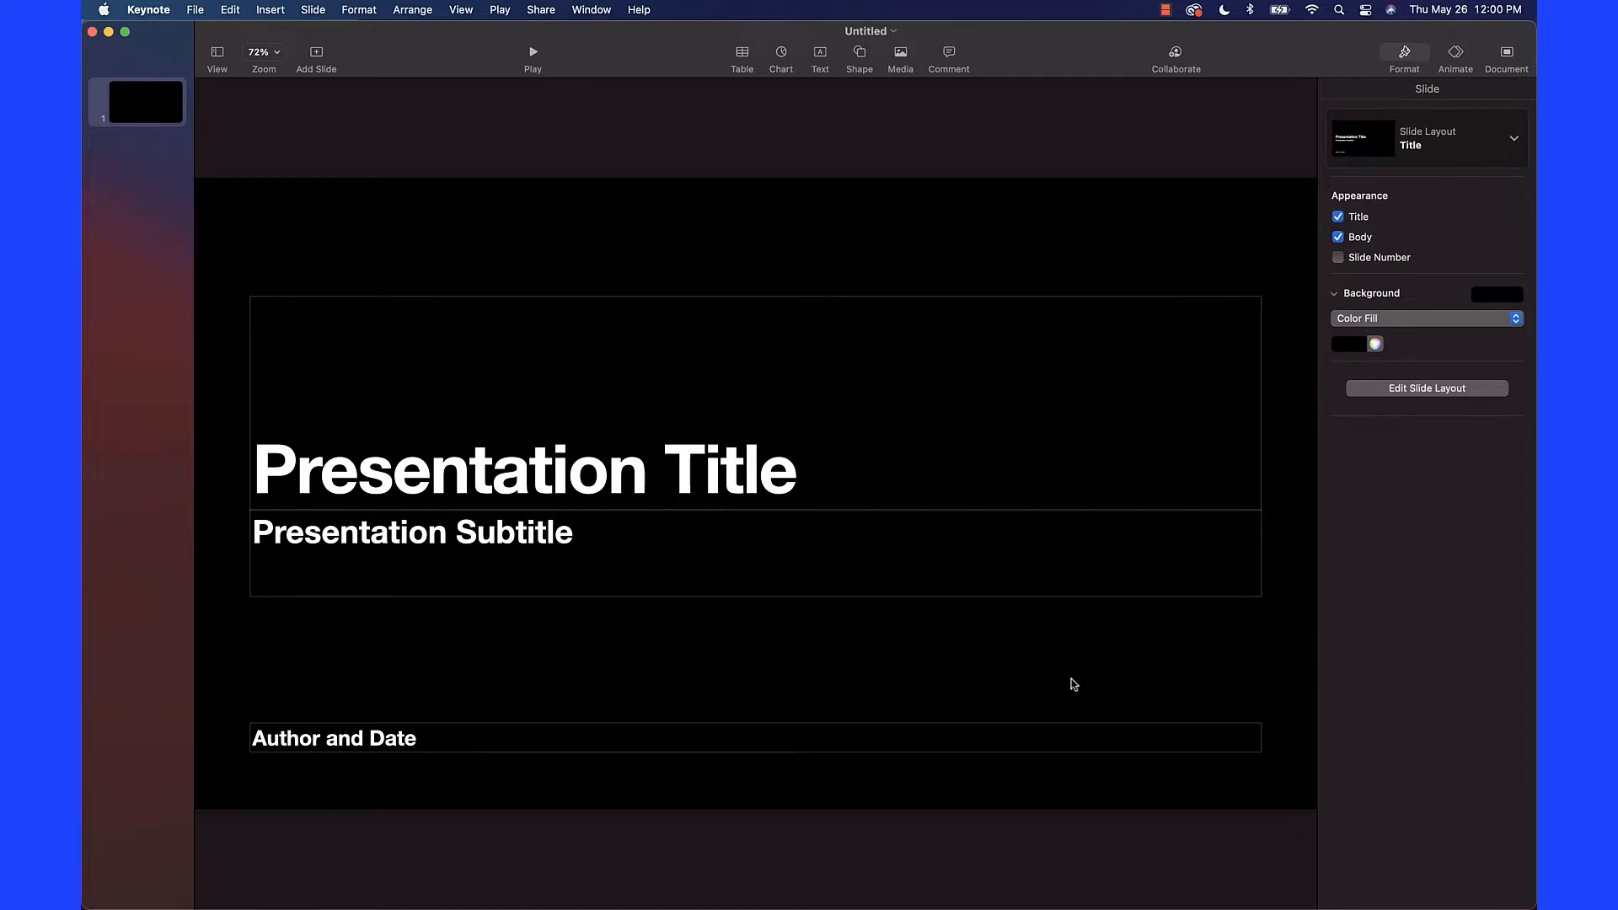
left_click(195, 12)
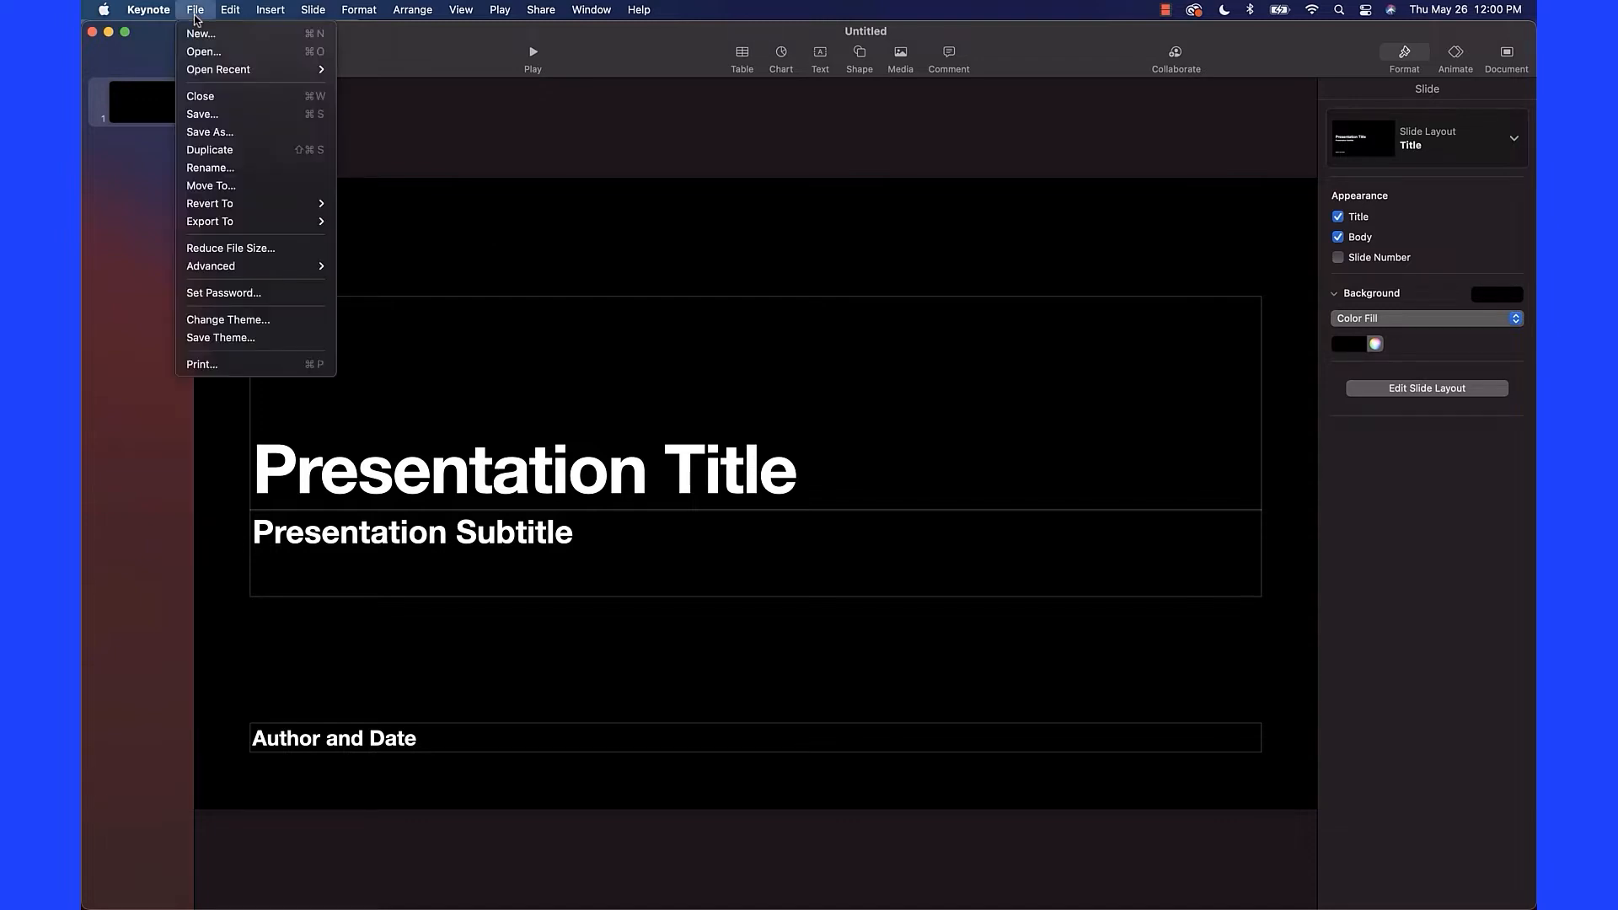
left_click(224, 120)
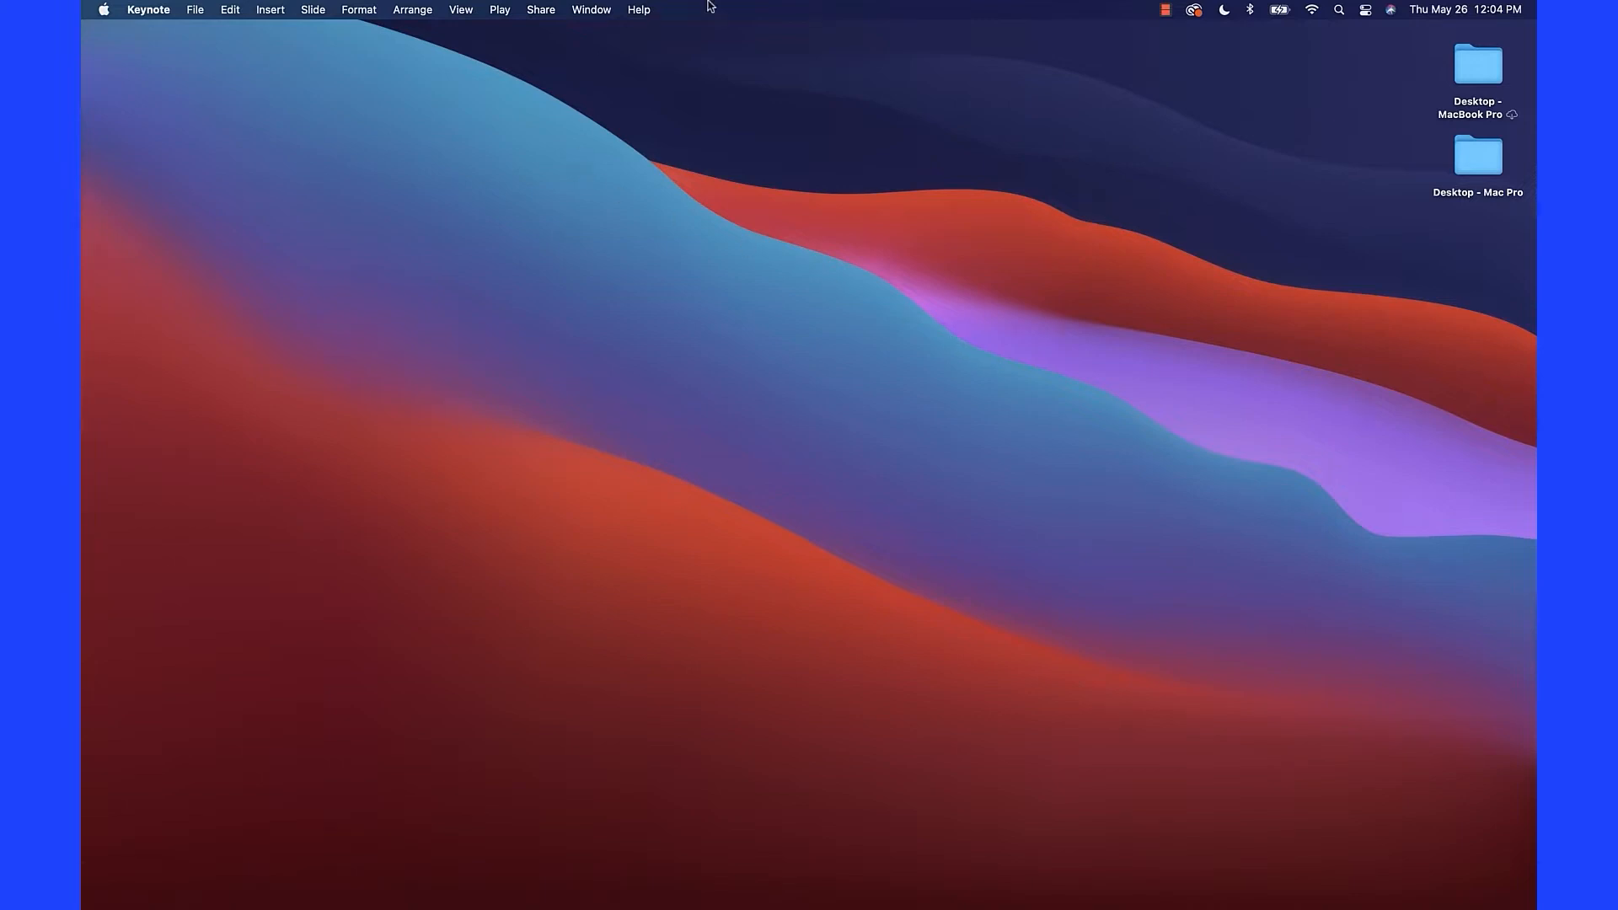
left_click(193, 10)
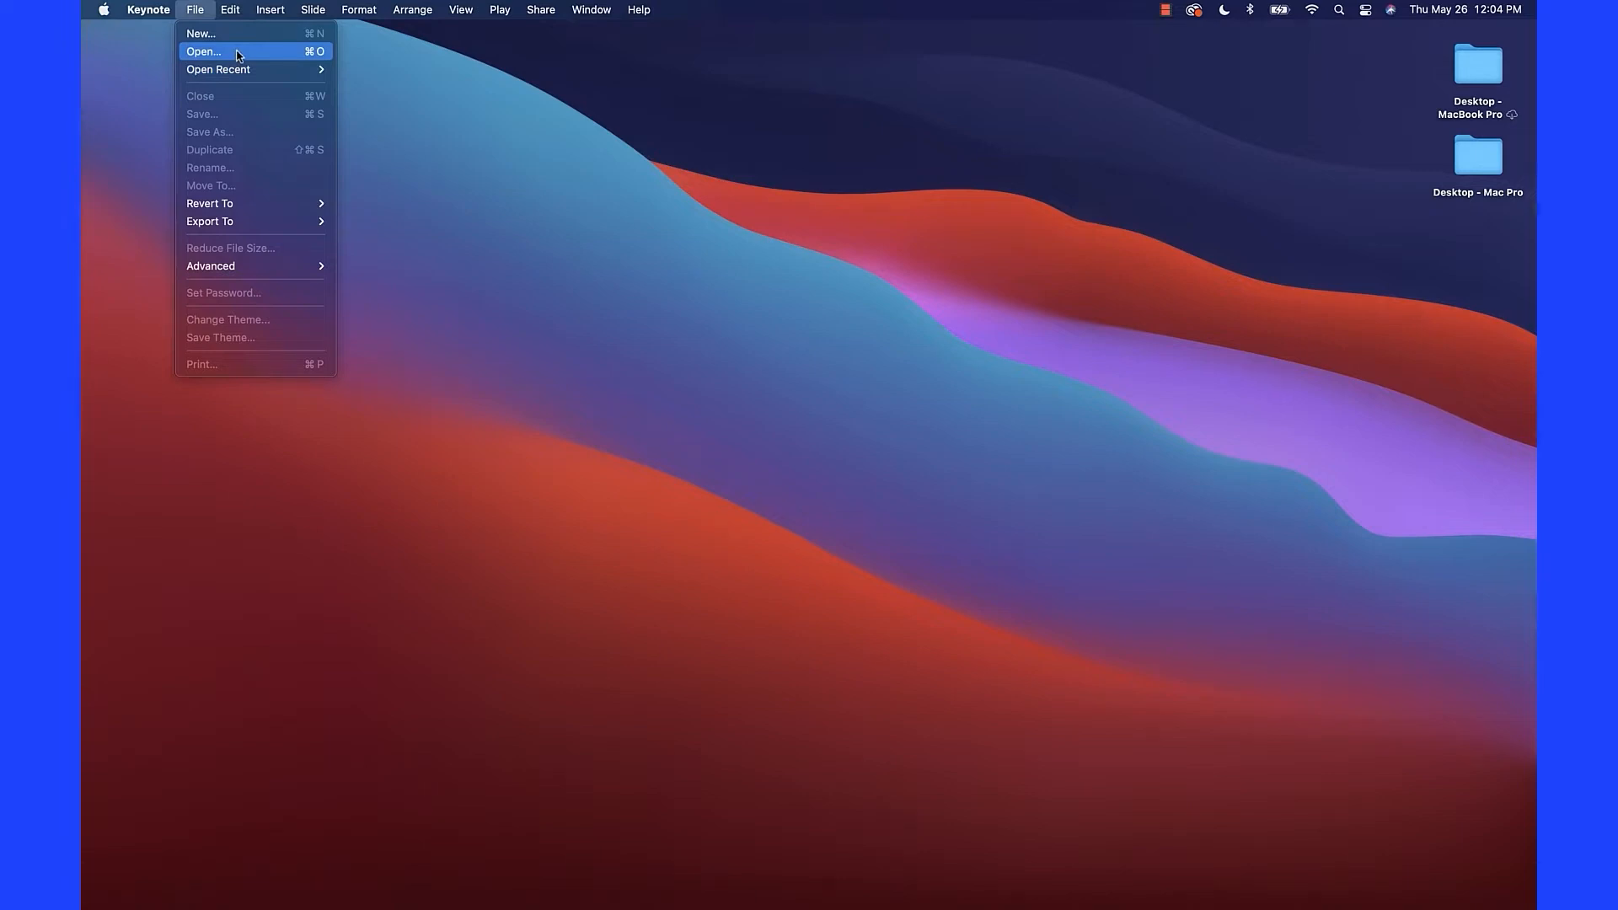
left_click(540, 154)
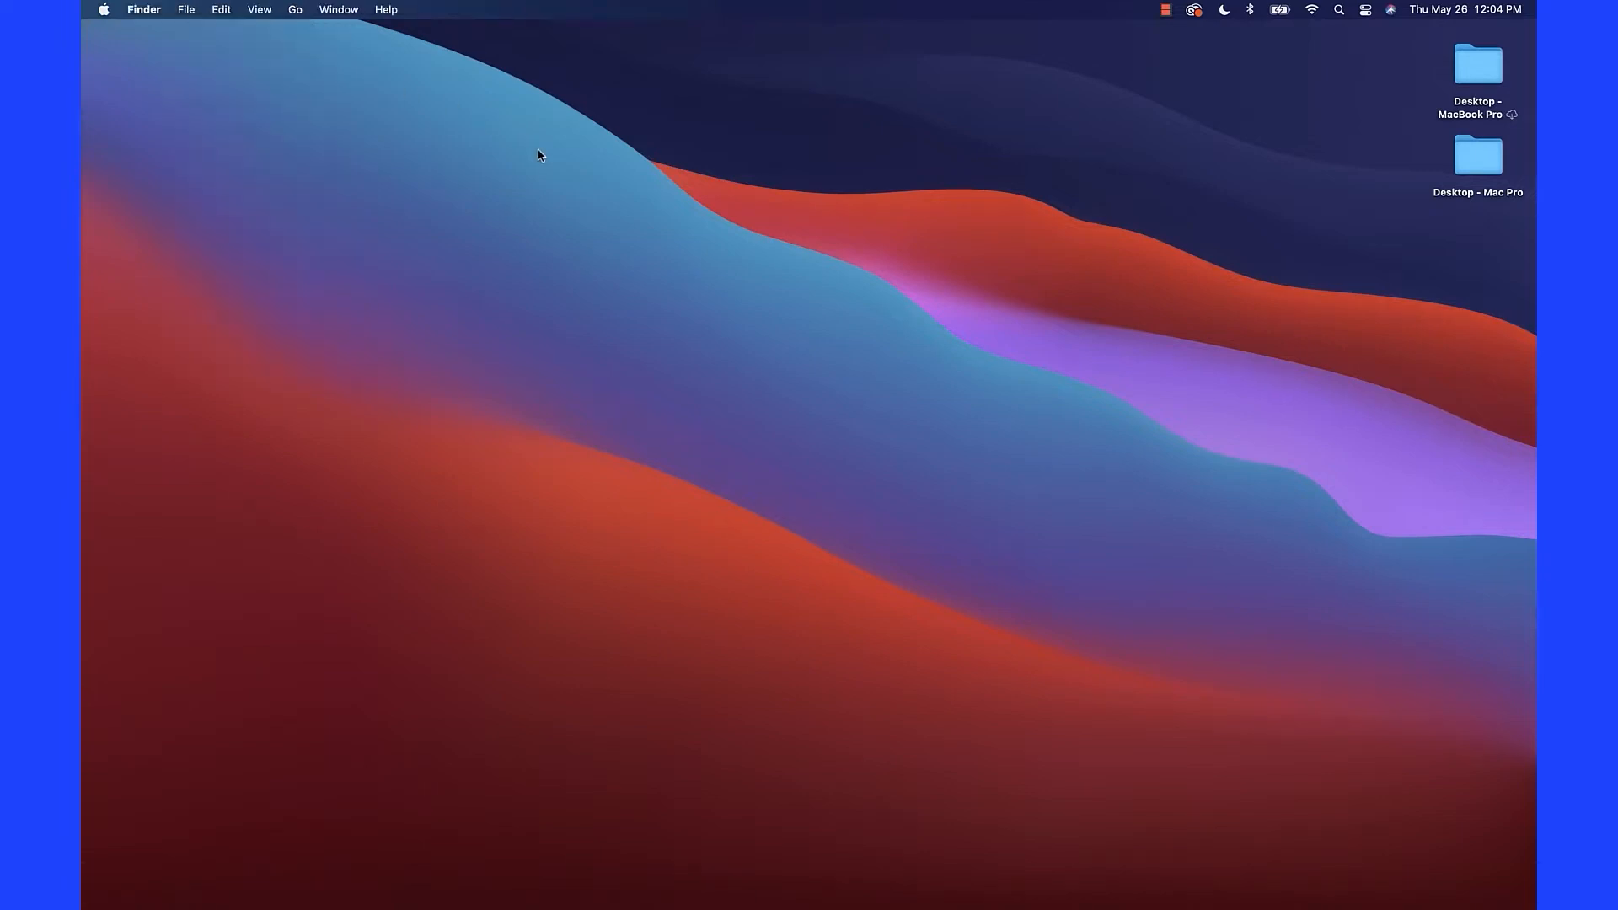
key("super+Tab")
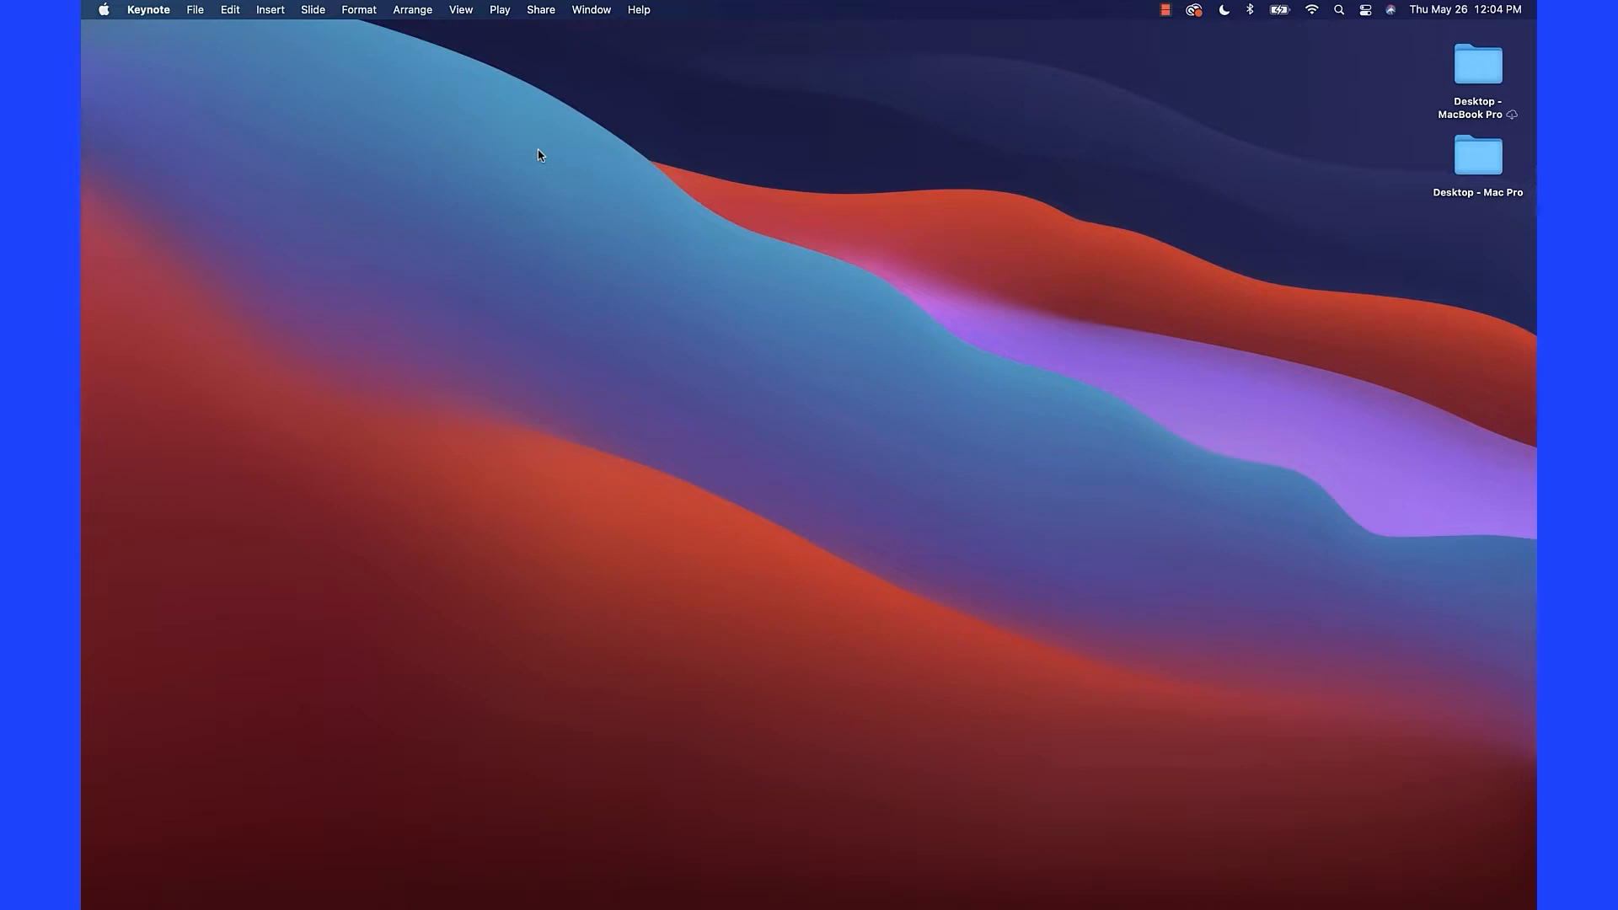
Open the Apple Keynote Demo File presentation from the Keynote Training folder and display it in Navigator view.
key("super+o")
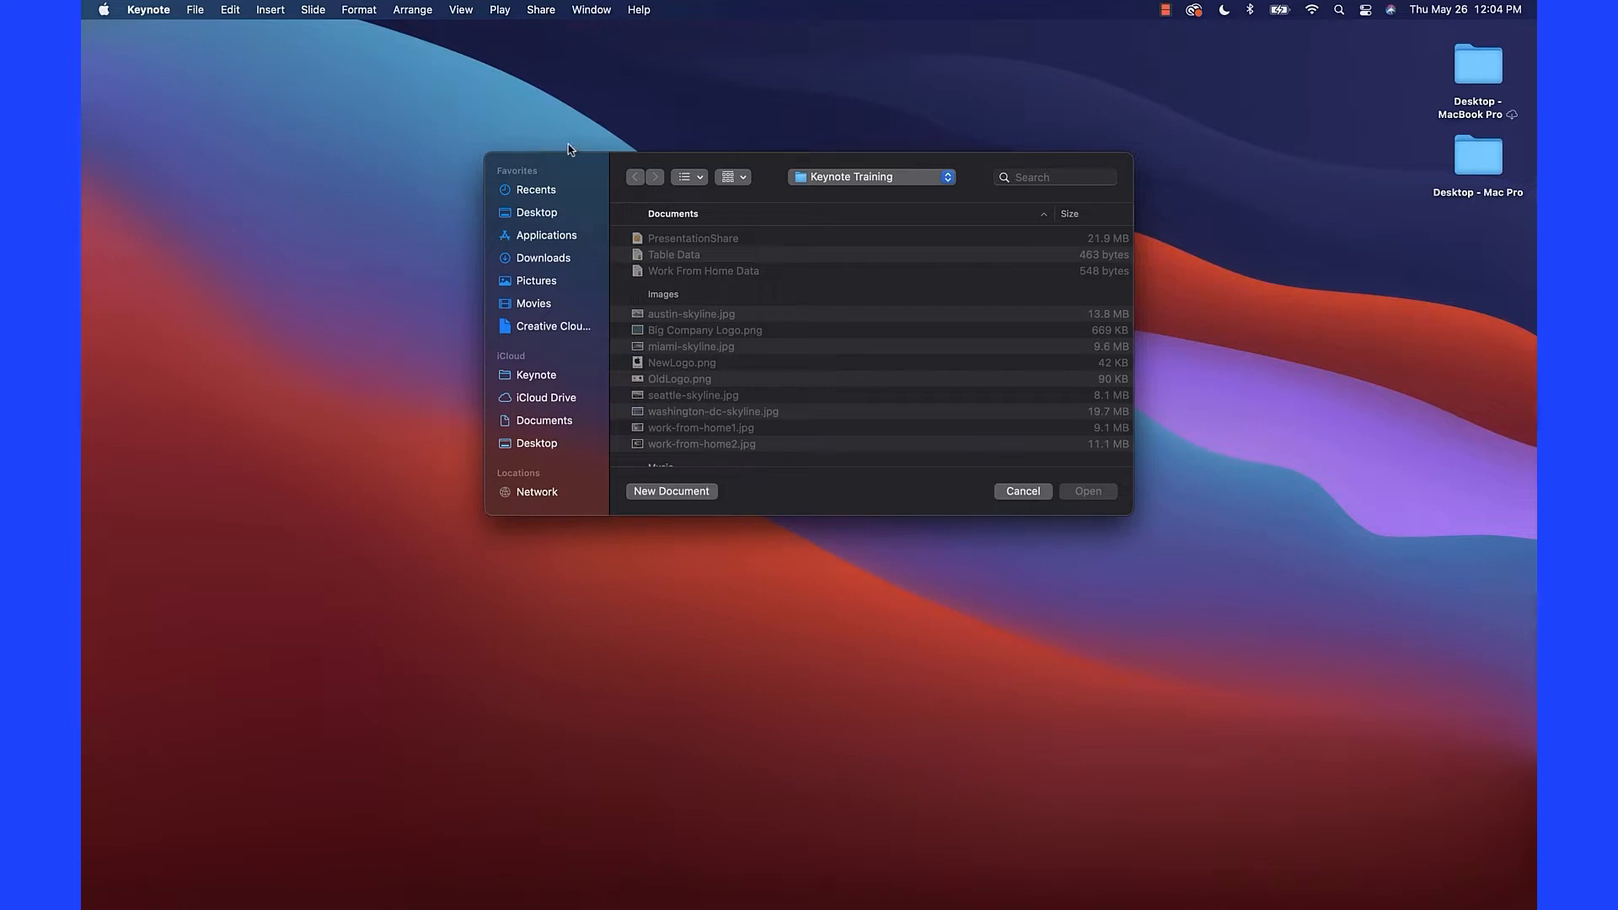
left_click(559, 263)
double_click(675, 239)
scroll(727, 417, "down", 5)
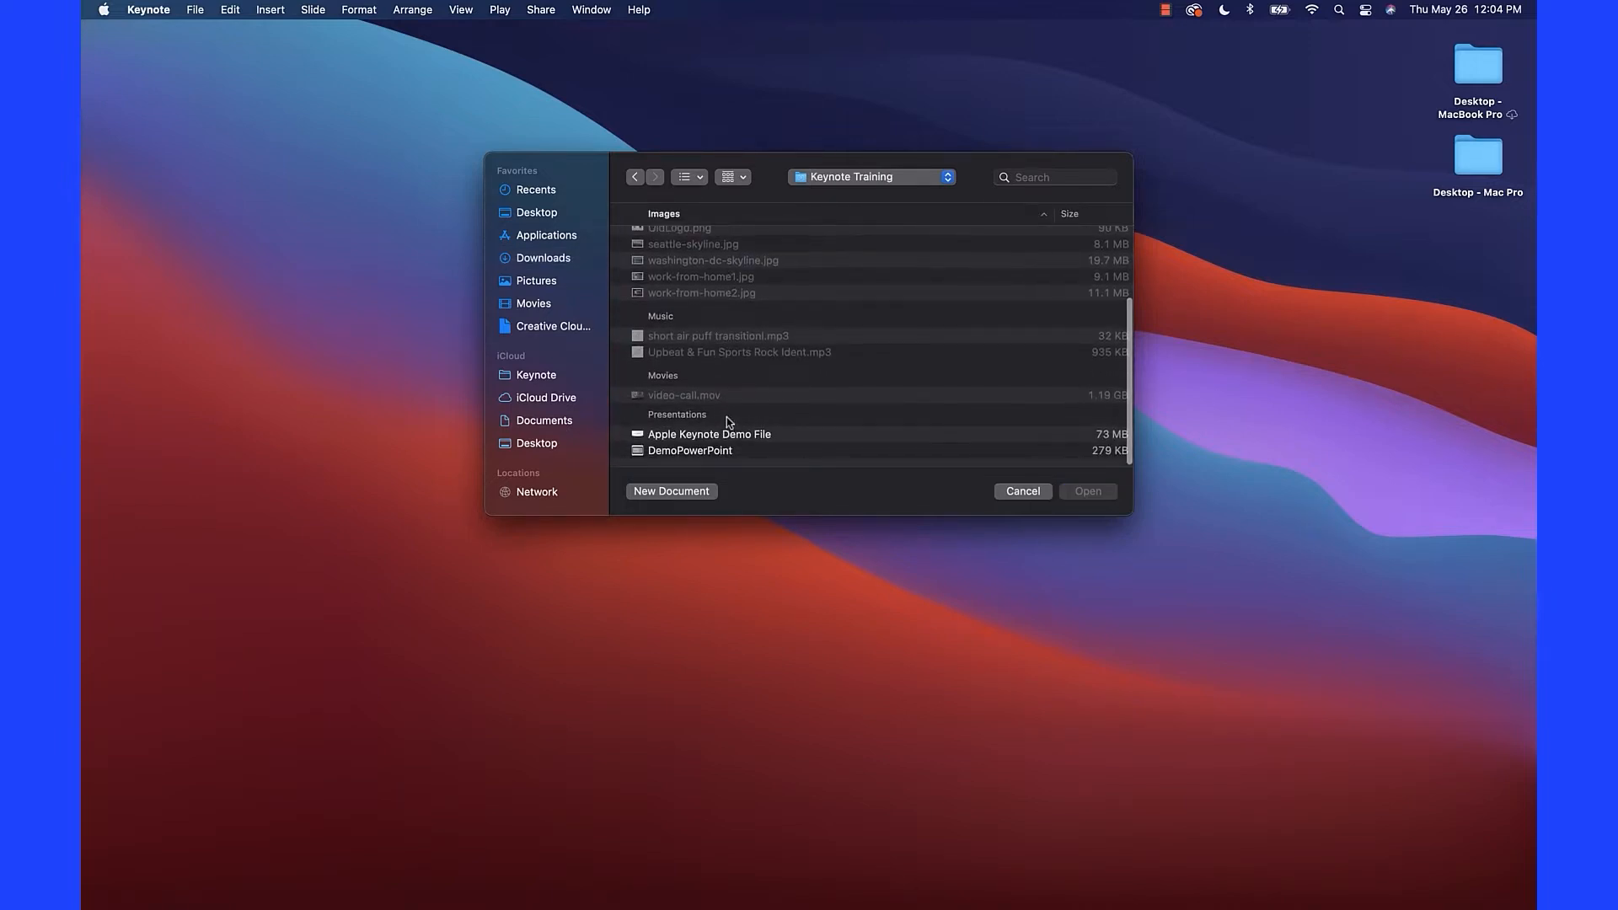
left_click(717, 439)
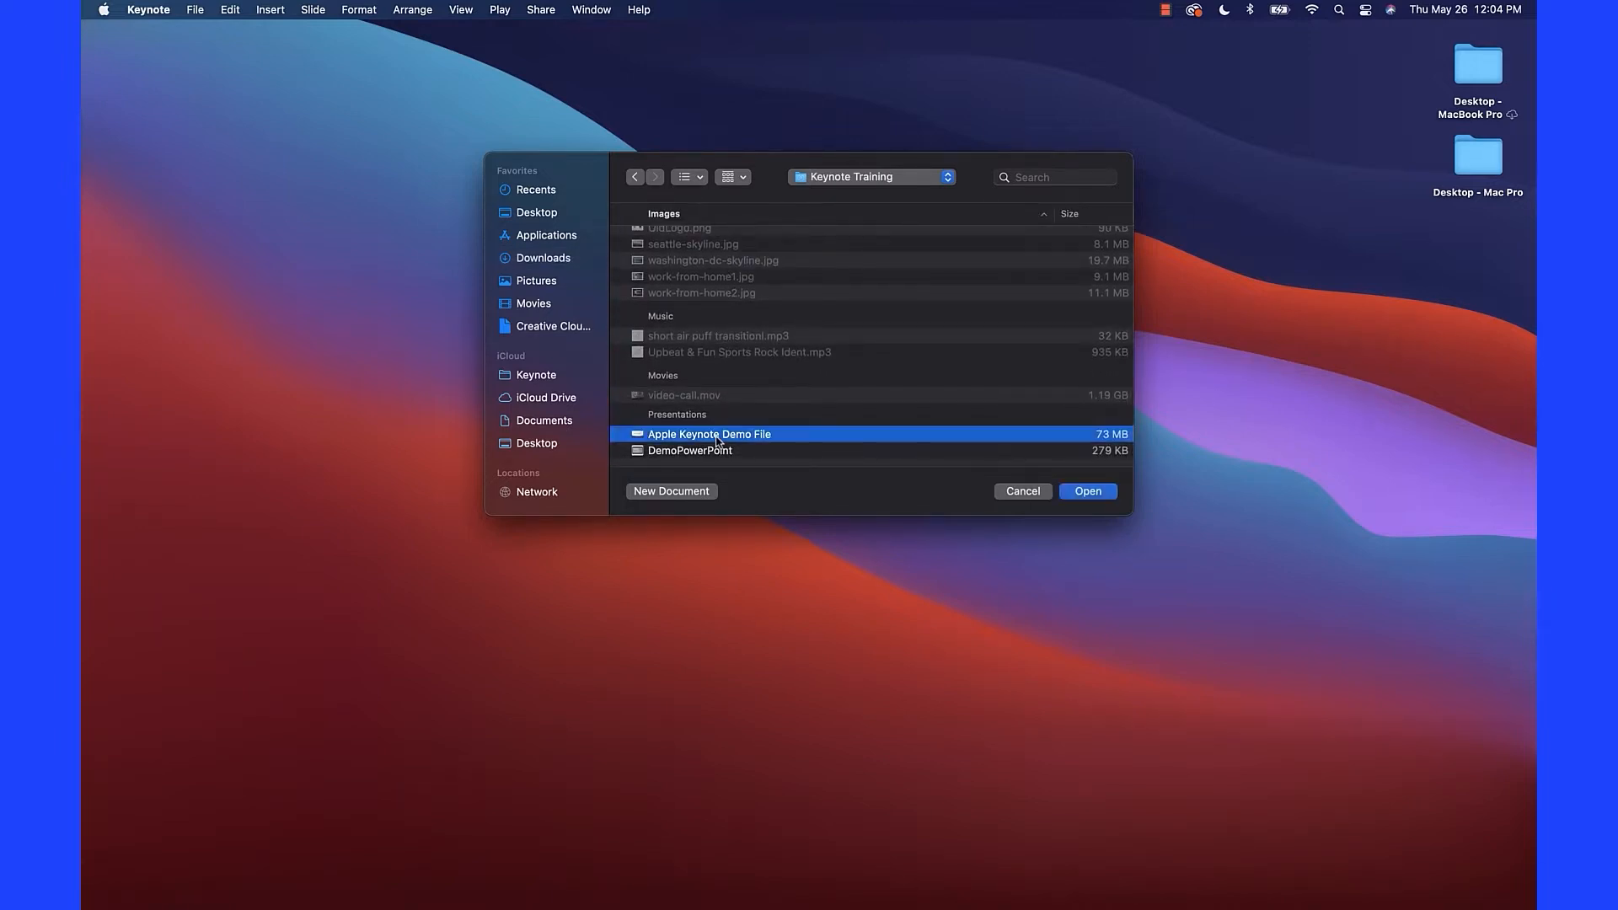
left_click(1088, 497)
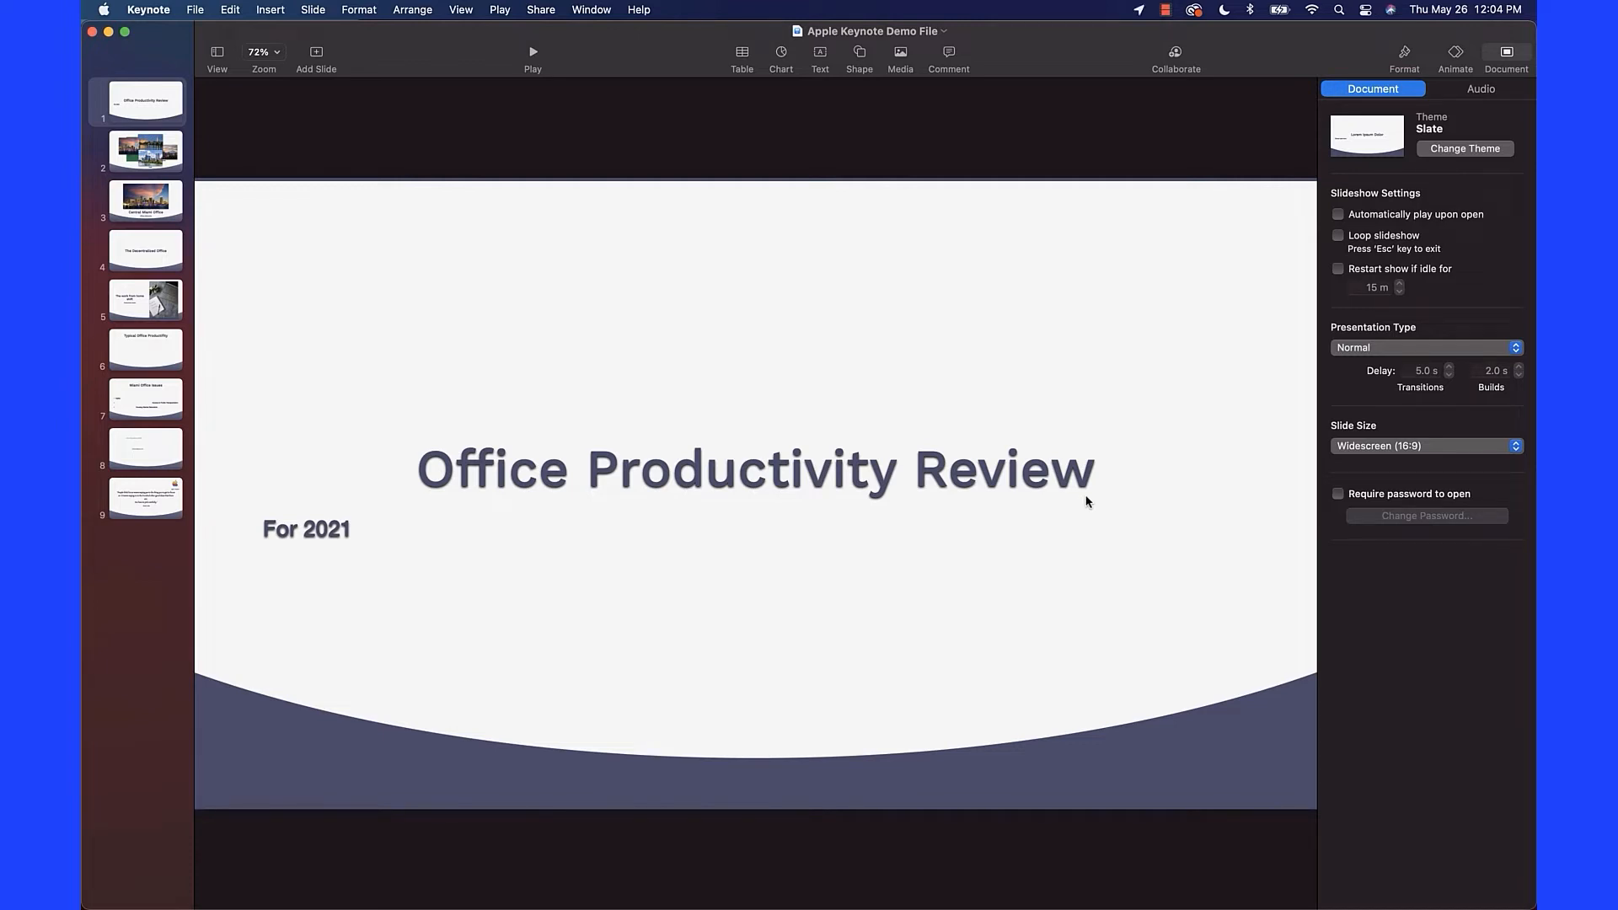
left_click(217, 54)
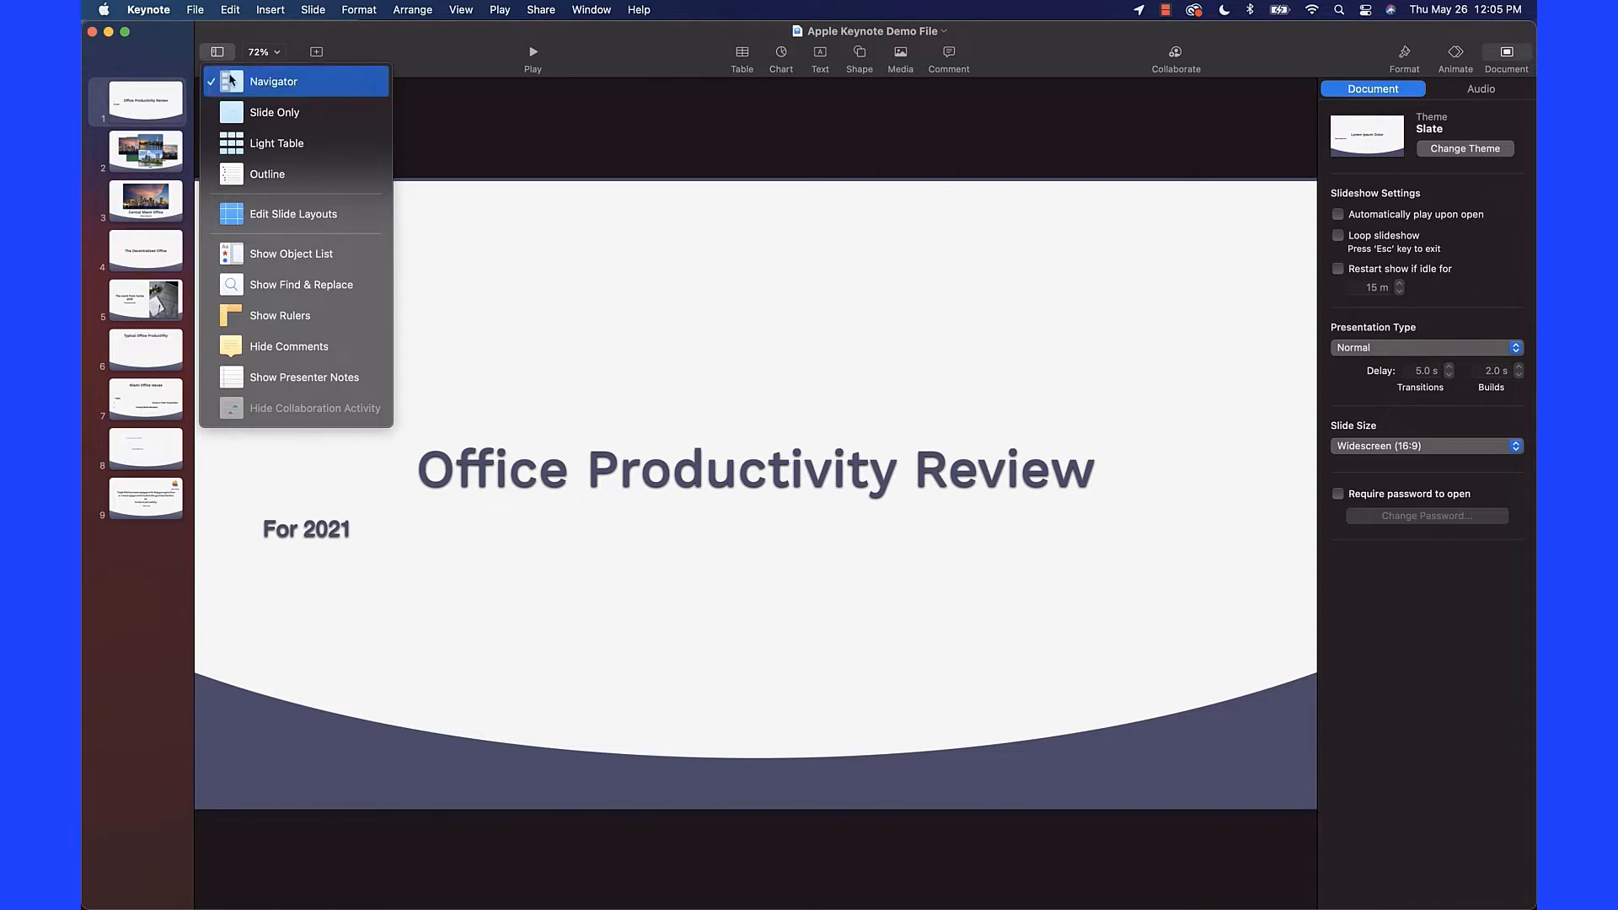
left_click(235, 81)
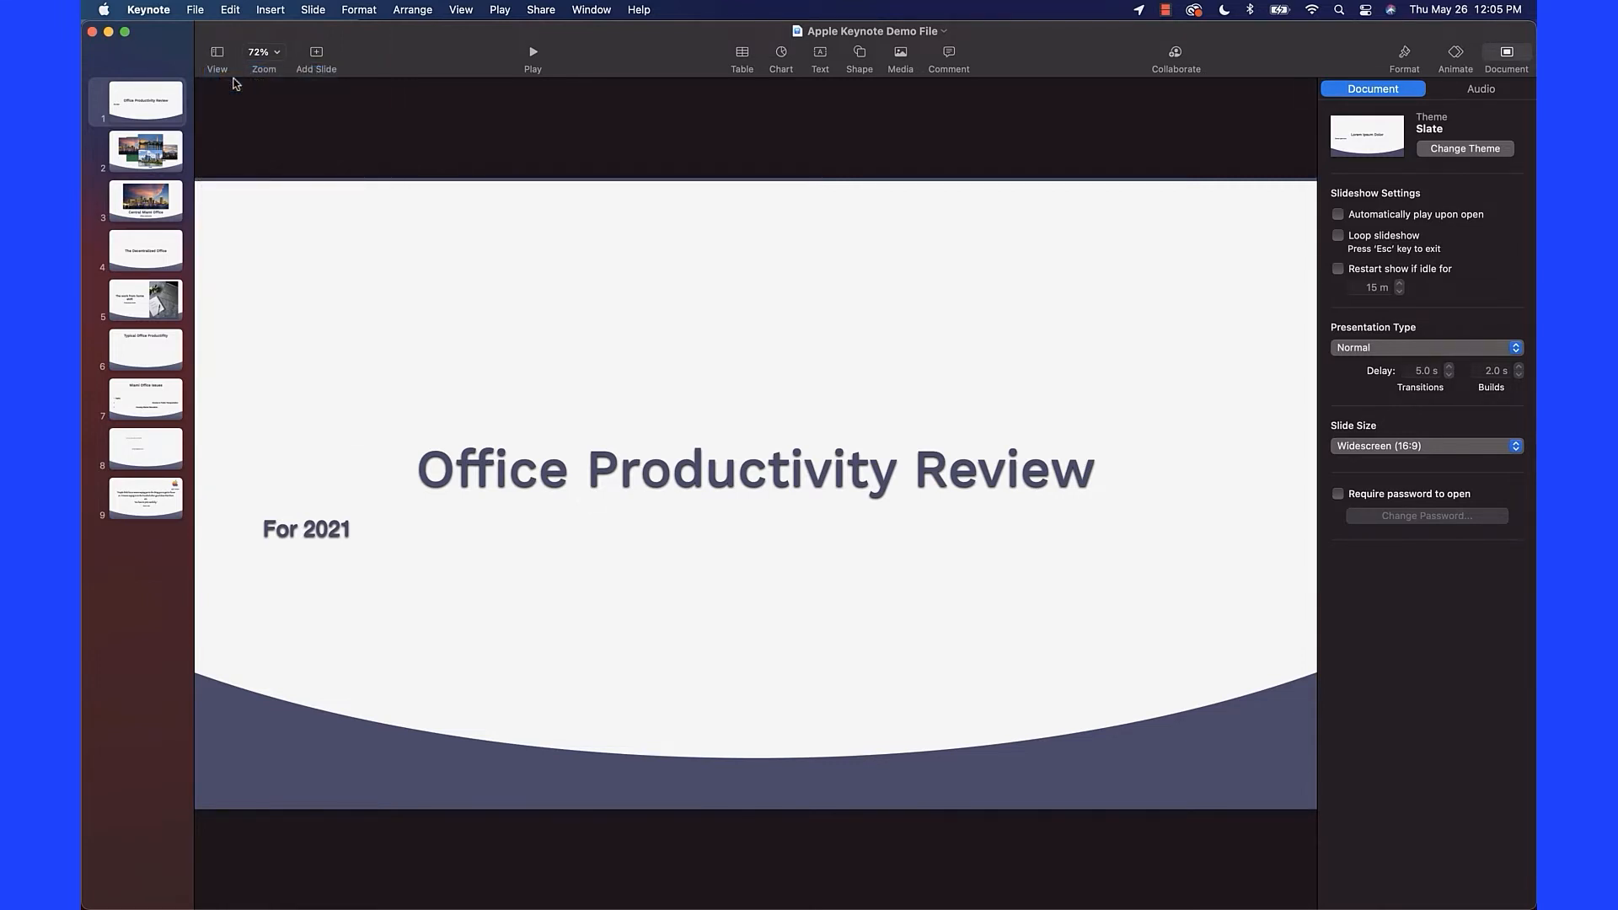
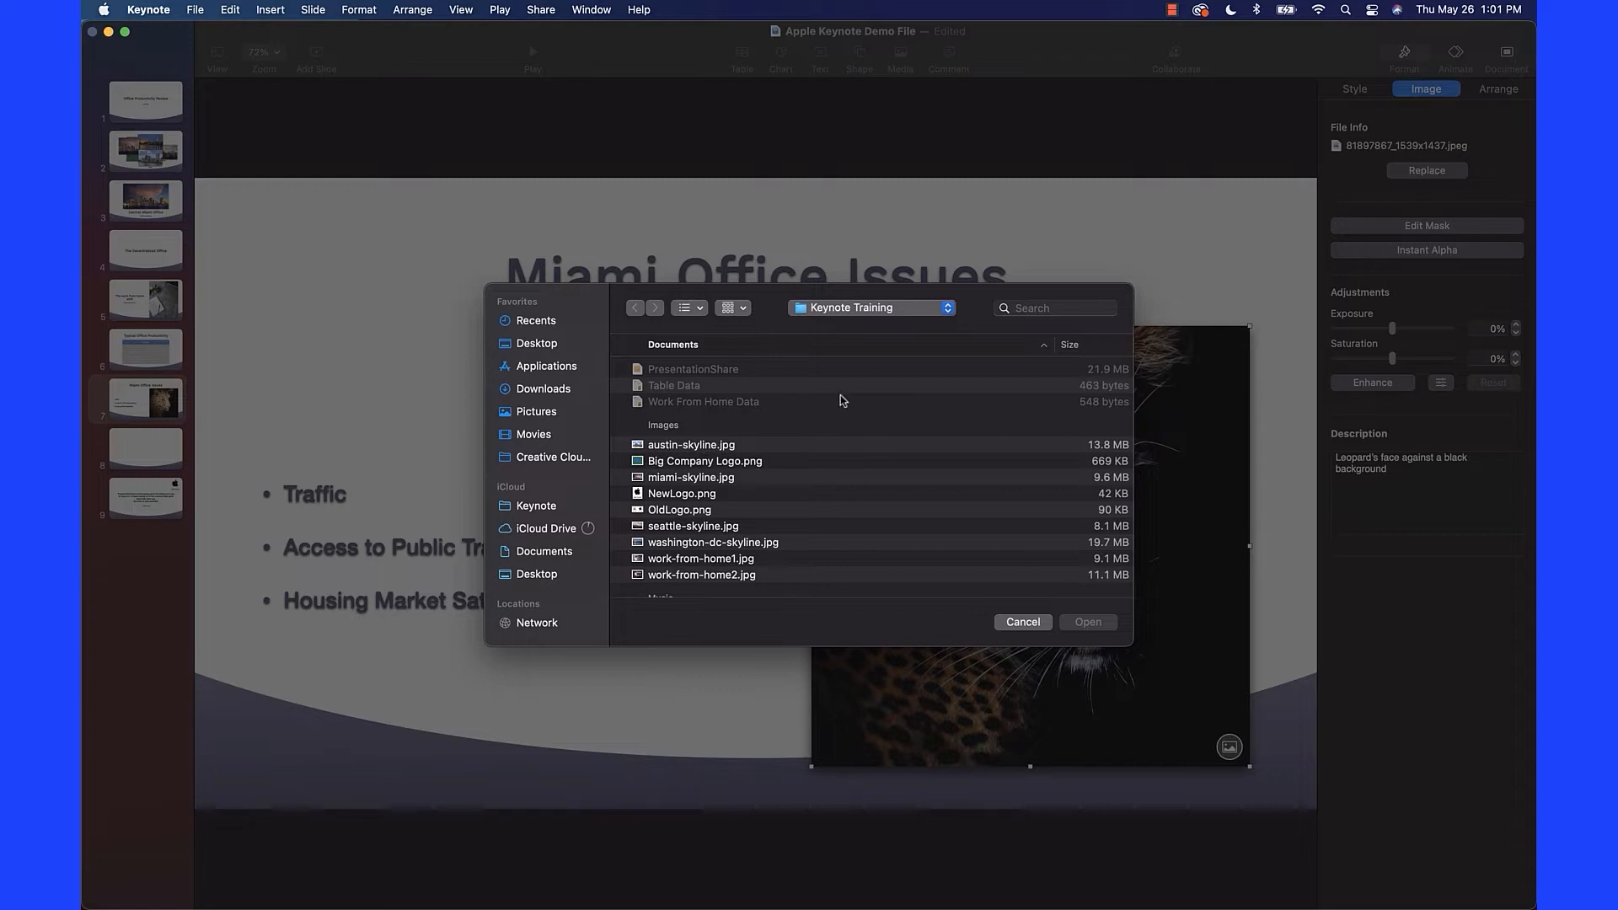
Replace the leopard picture on the Miami Office Issues slide with work-from-home2.jpg.
left_click(722, 577)
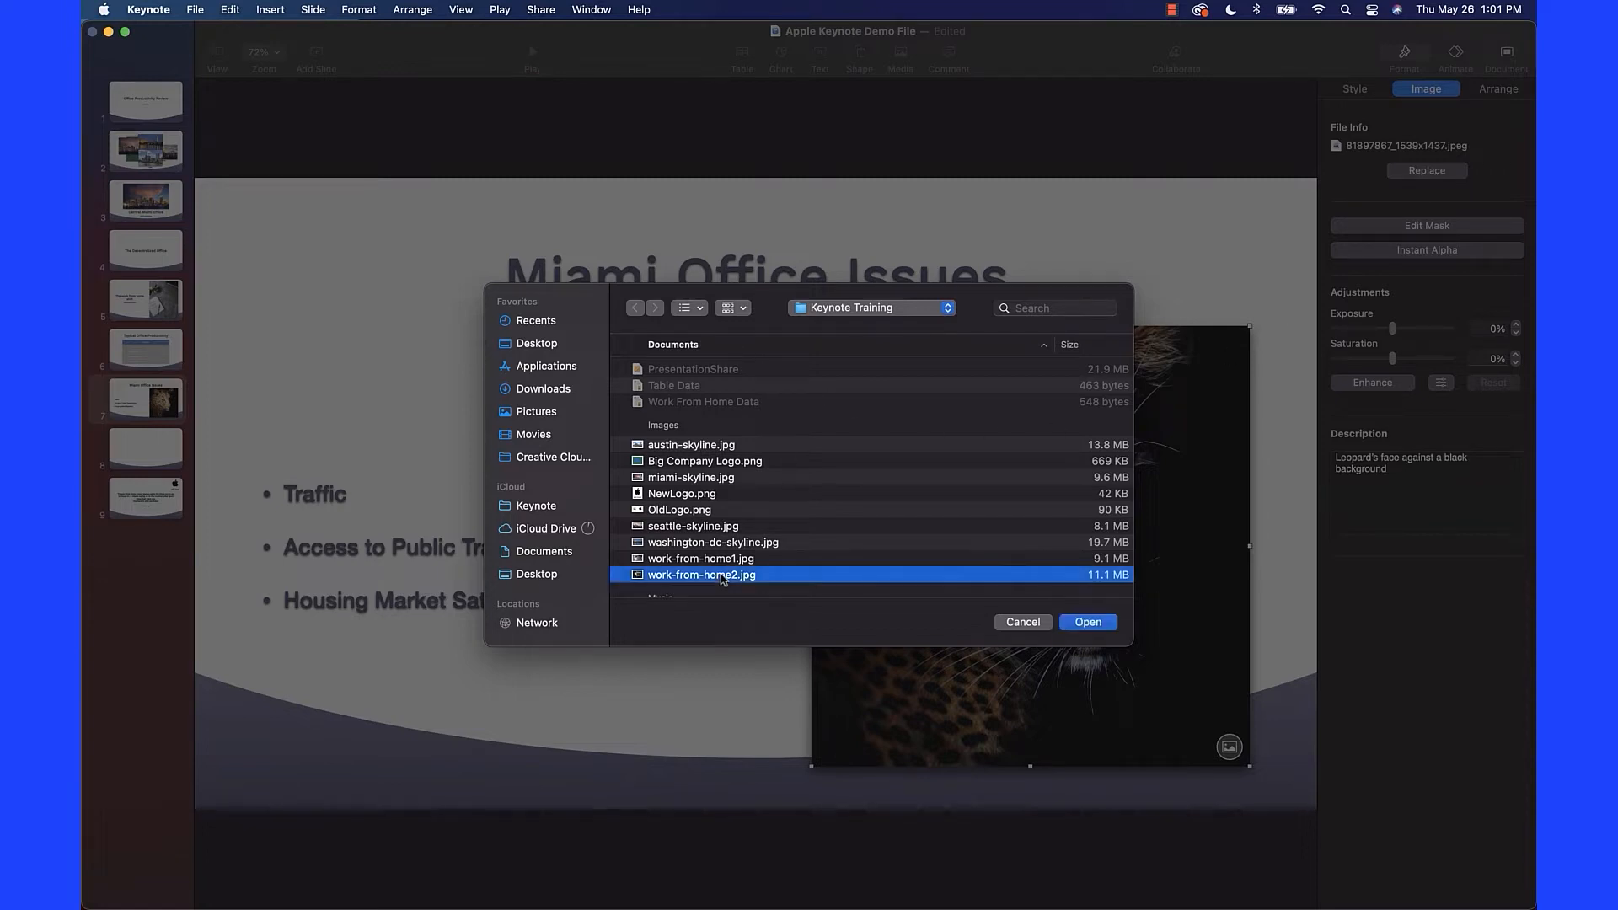
left_click(1095, 627)
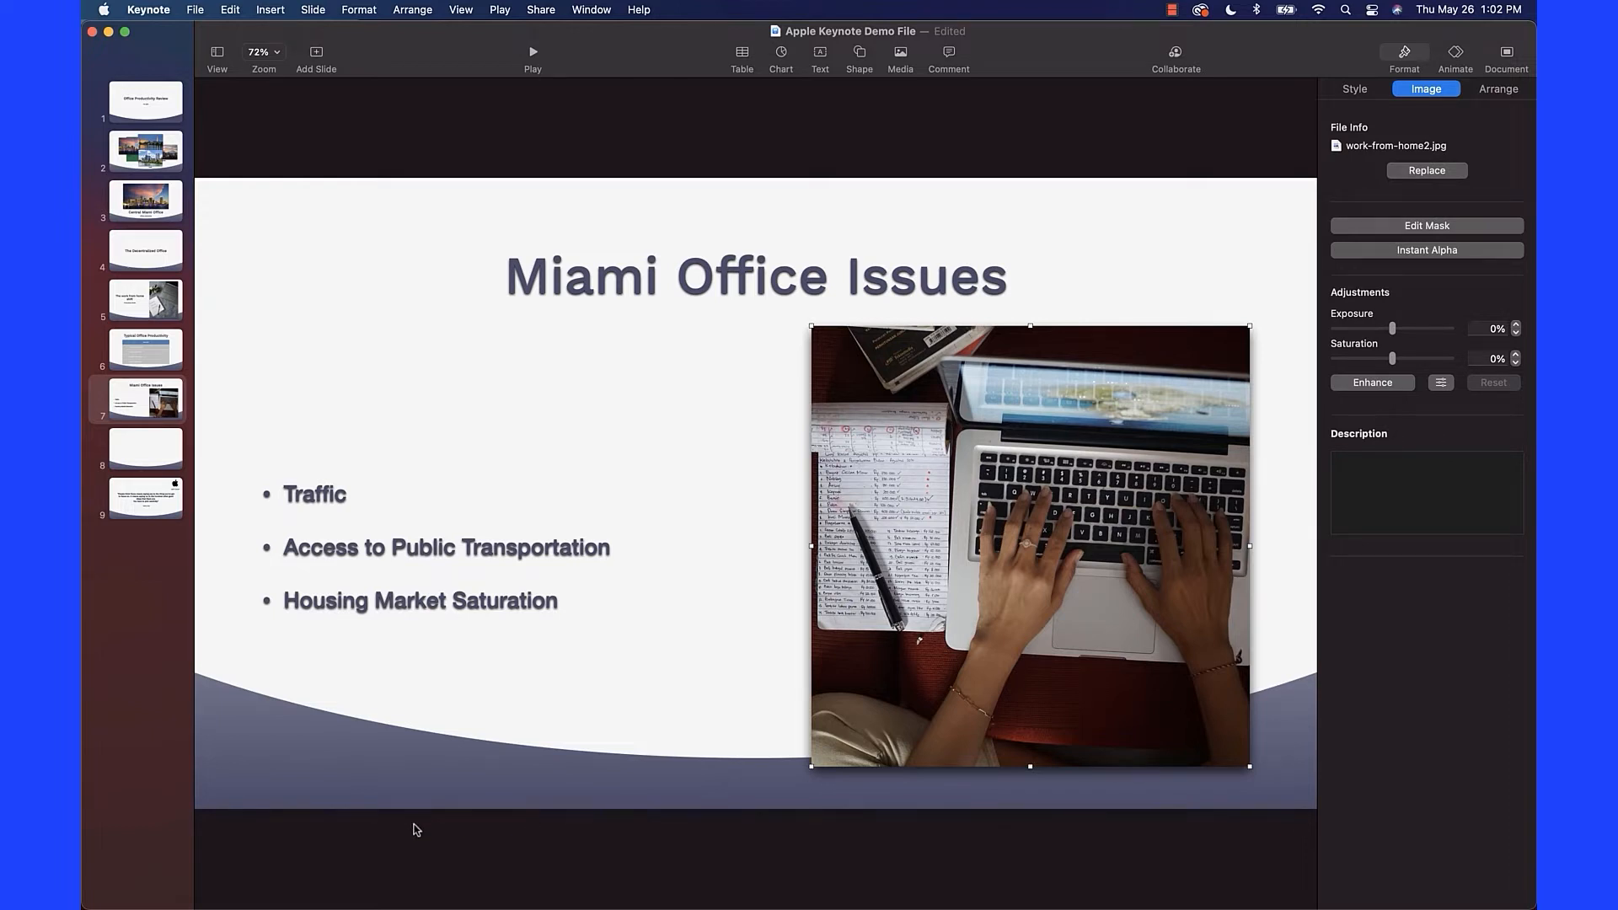
Place work-from-home1.jpg from the Finder's Keynote Training folder on blank slide 8, scaled down and centred on the slide.
left_click(146, 455)
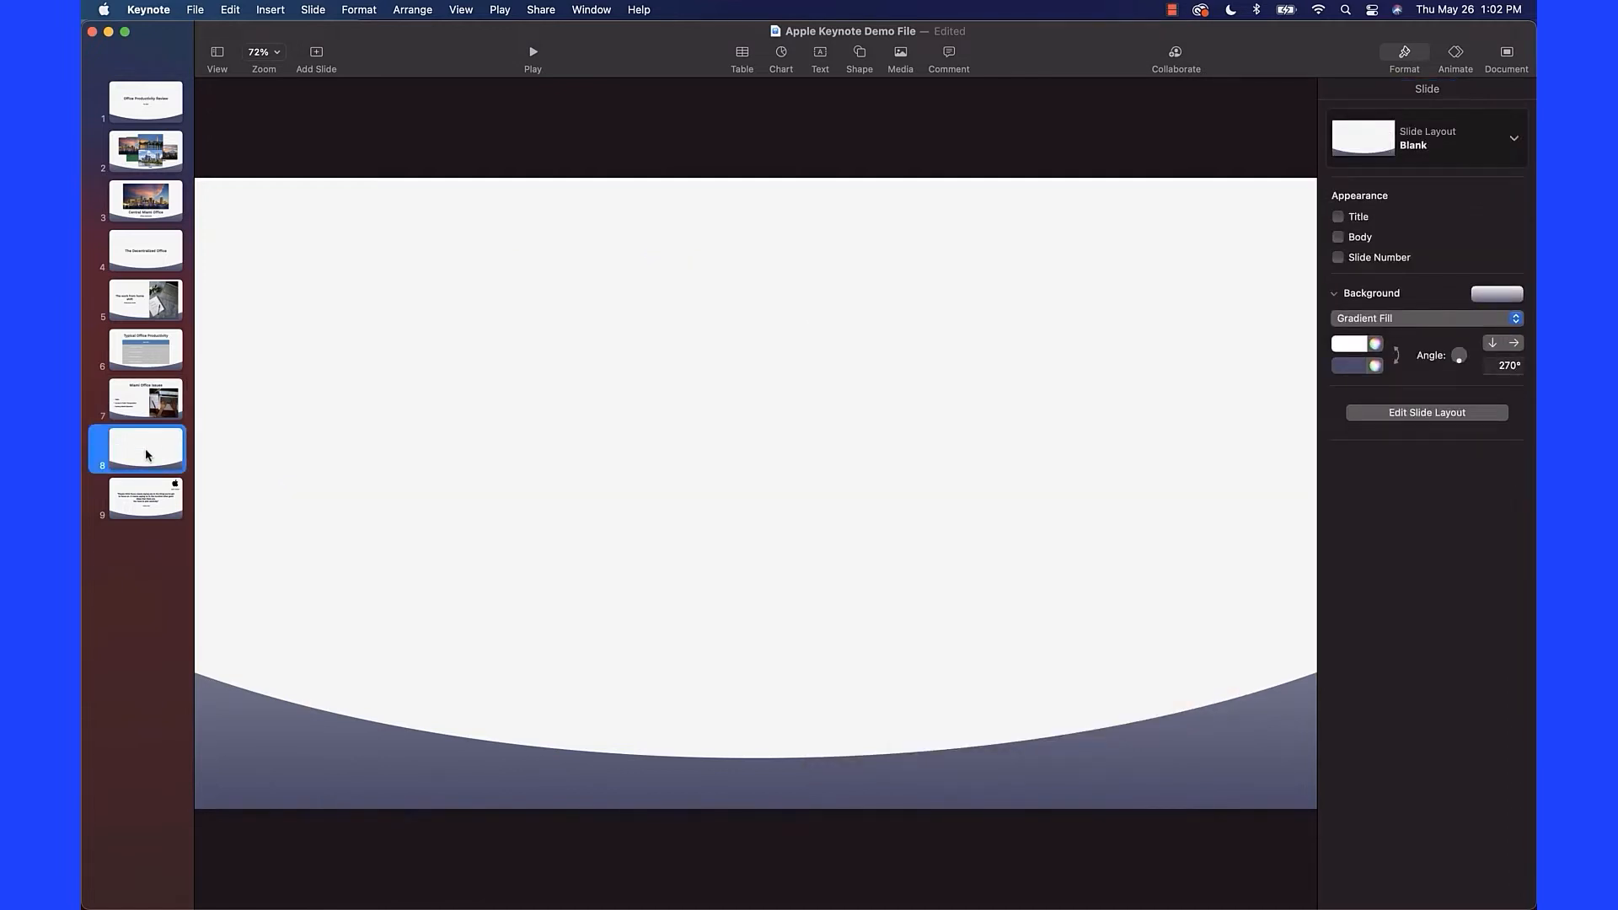
mouse_move(147, 906)
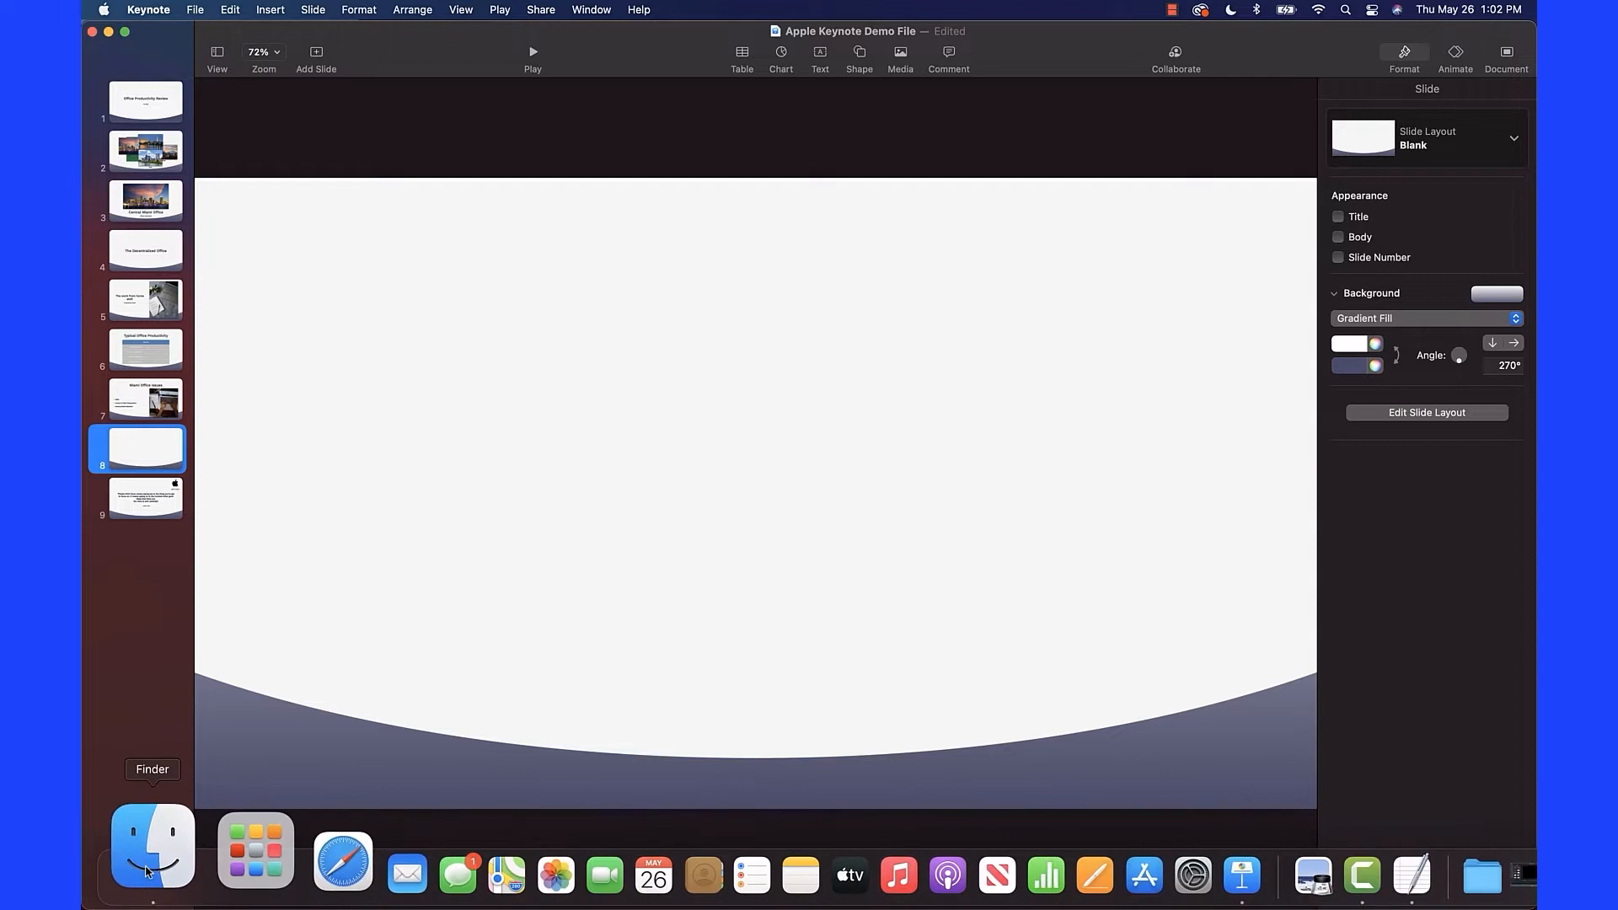
left_click(147, 872)
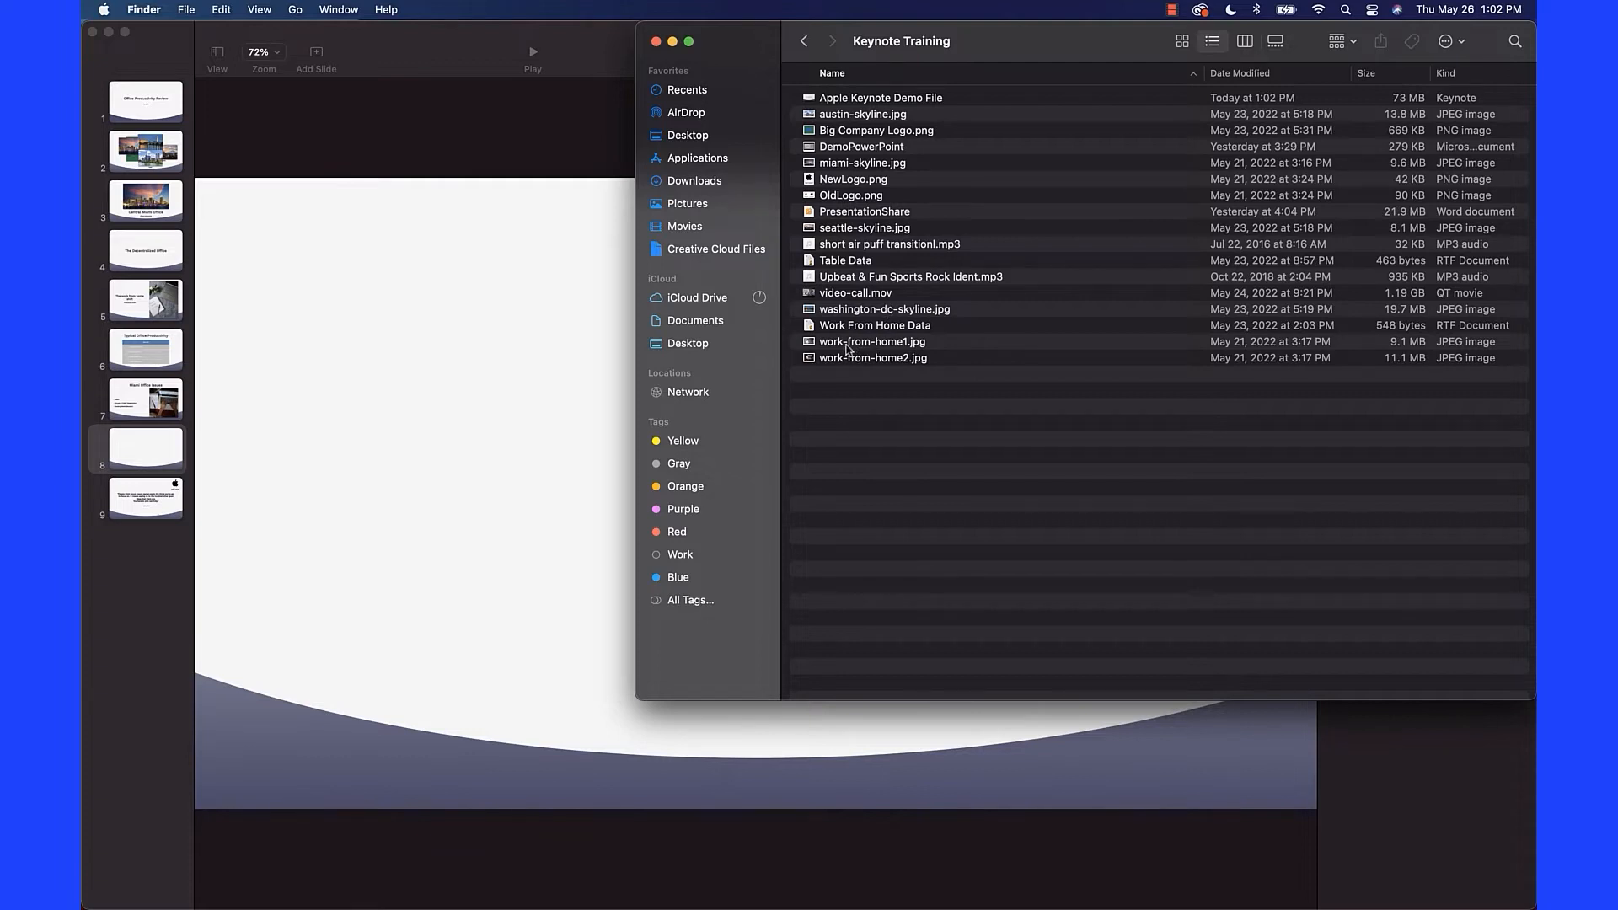
left_click_drag(812, 348, 580, 445)
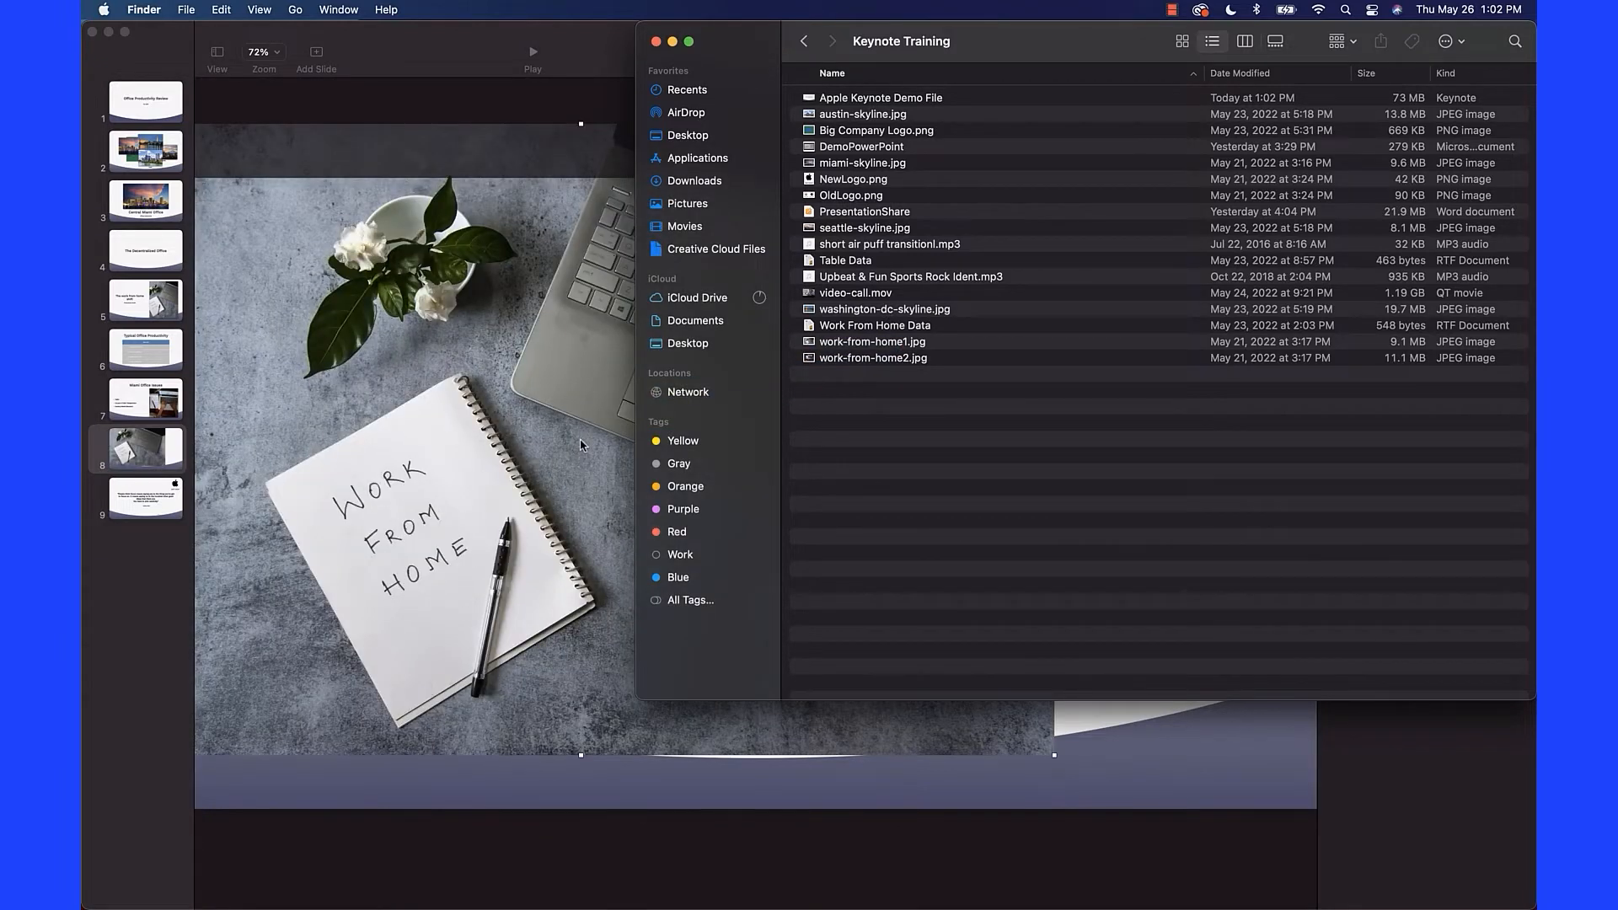
left_click(580, 445)
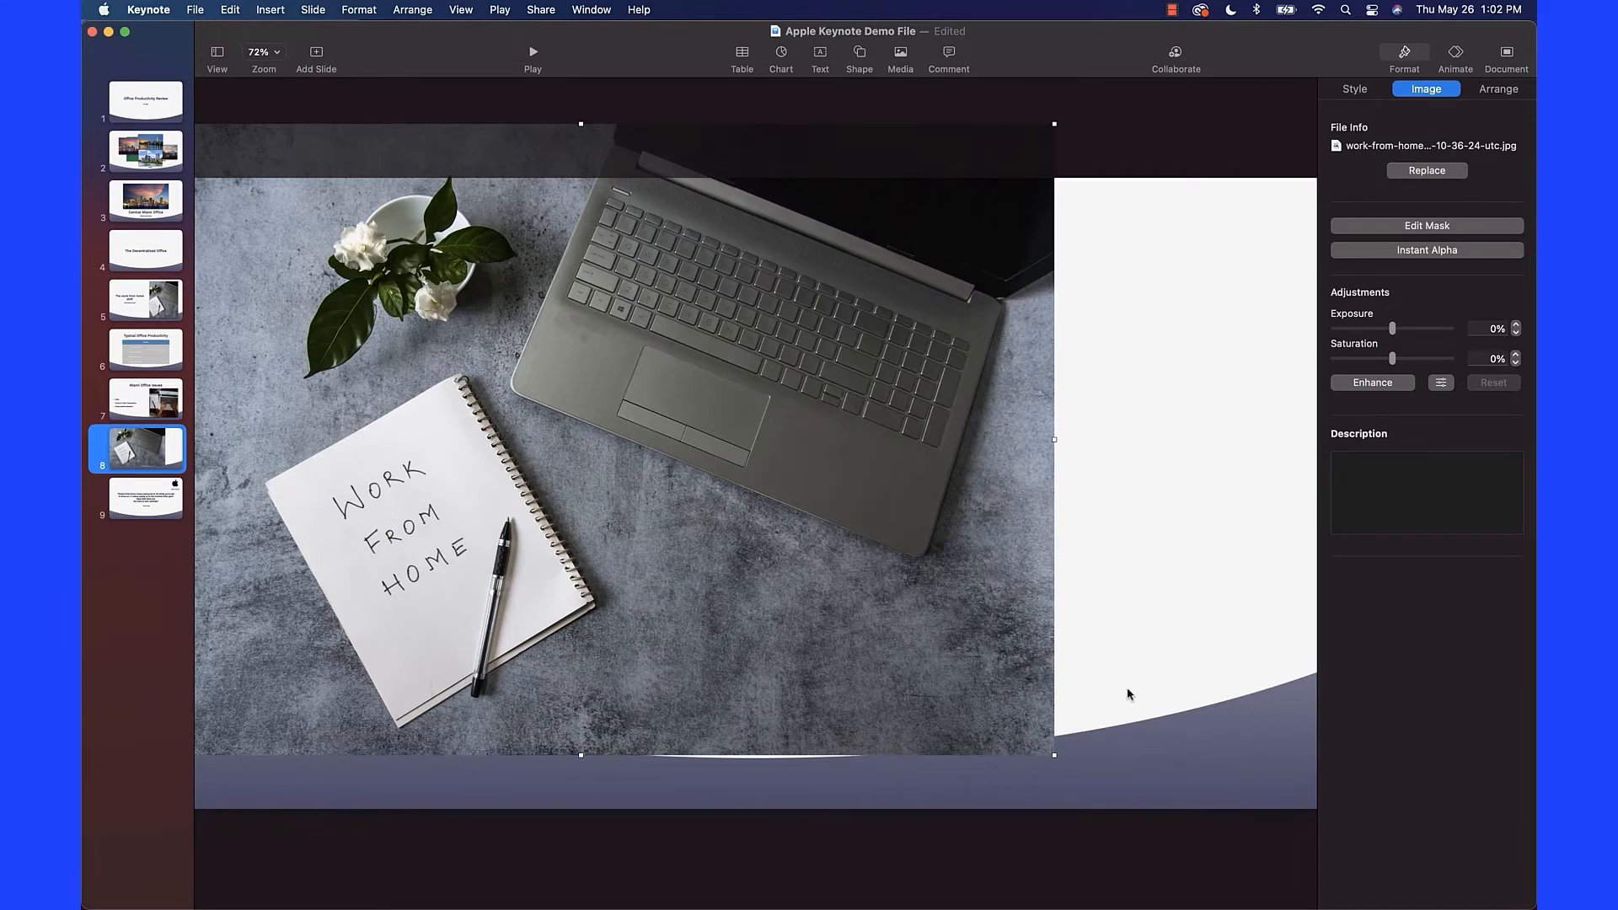
left_click_drag(1053, 756, 753, 556)
left_click_drag(493, 401, 814, 531)
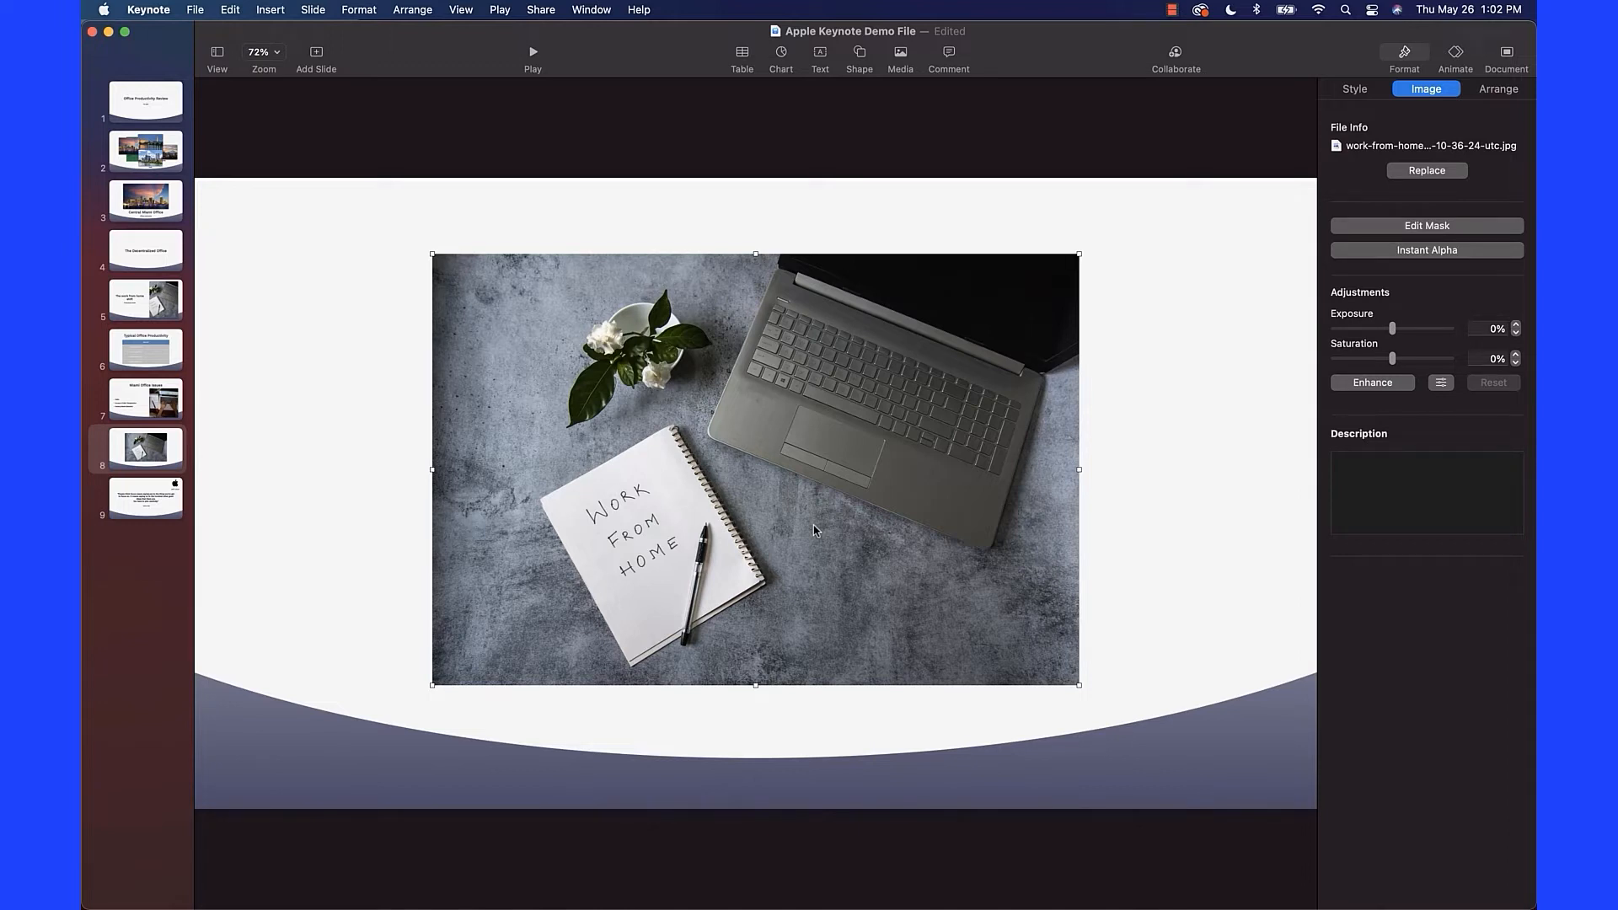
left_click(902, 56)
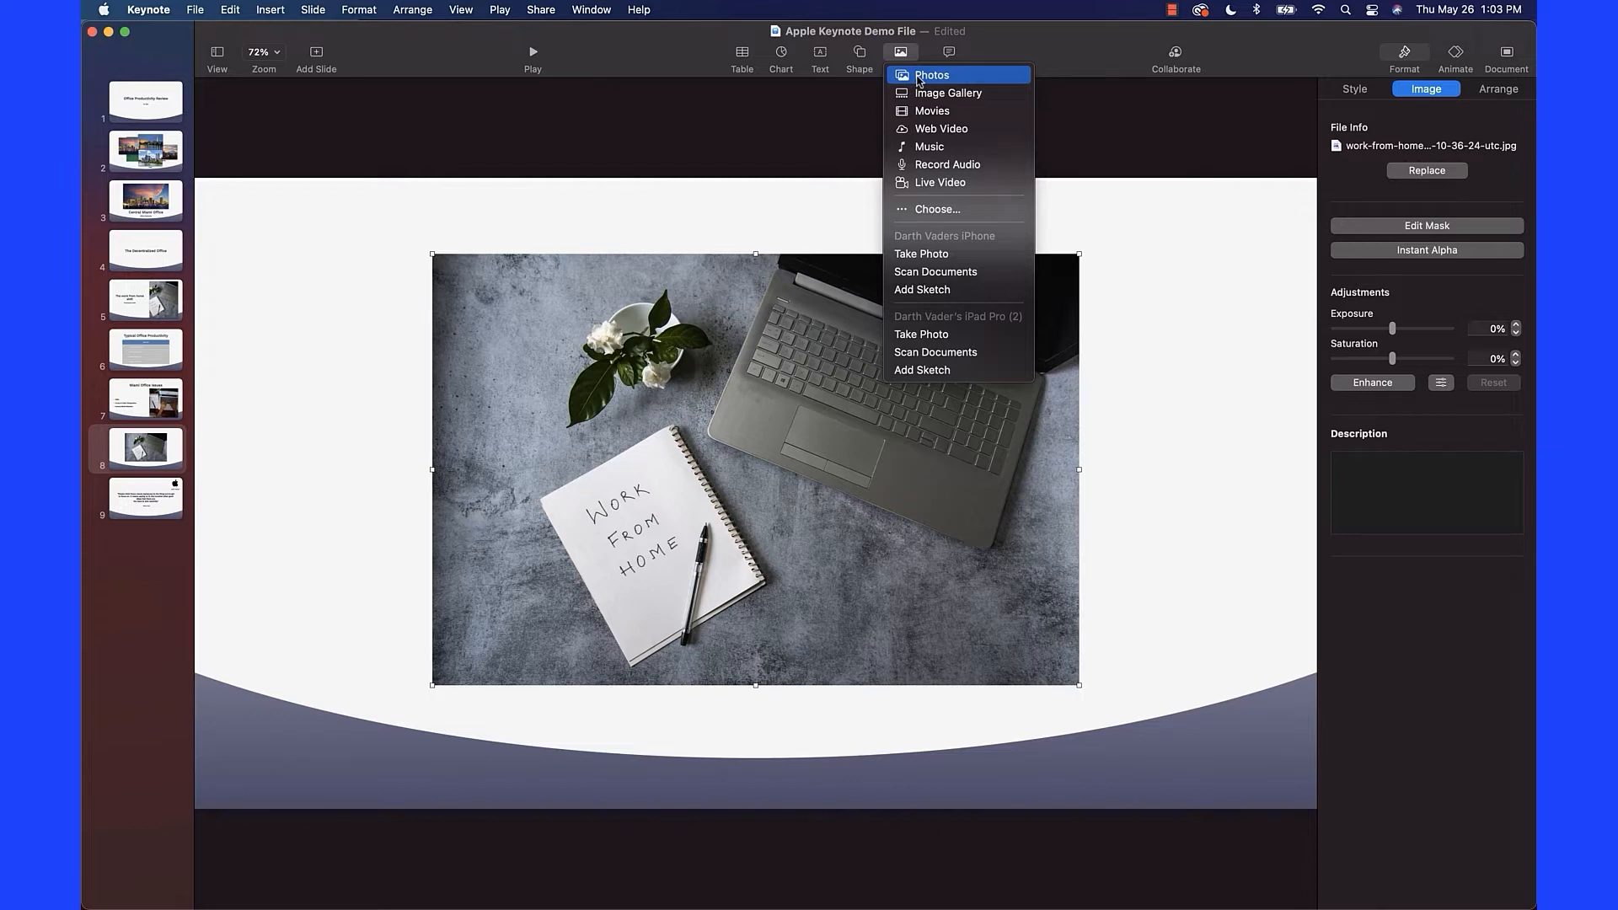
left_click(932, 213)
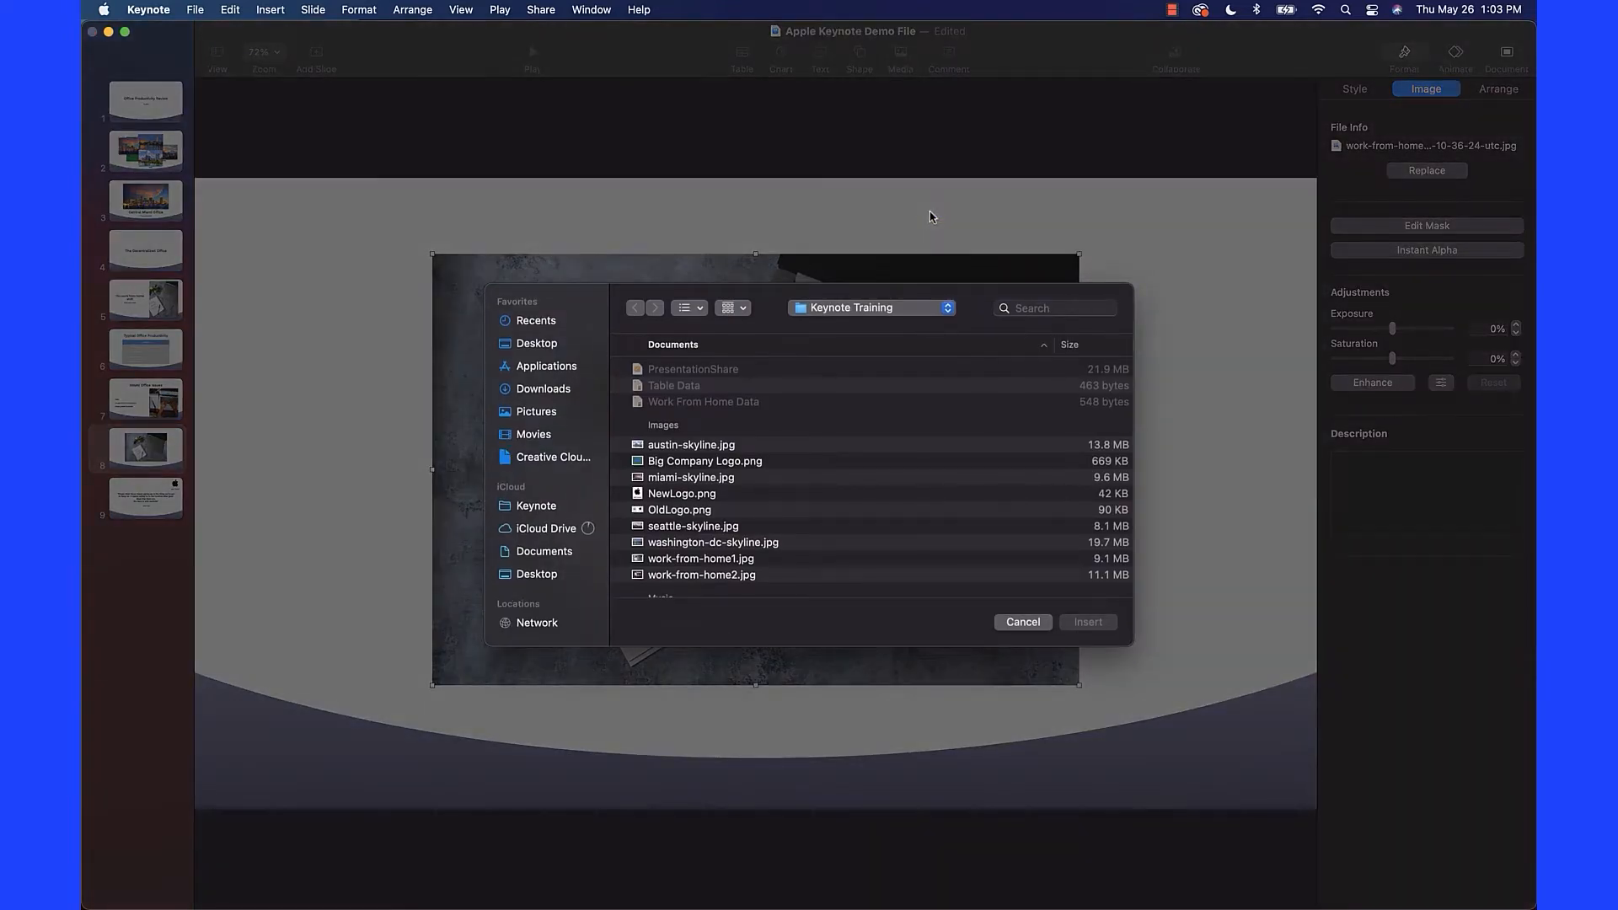
scroll(805, 532, "down", 5)
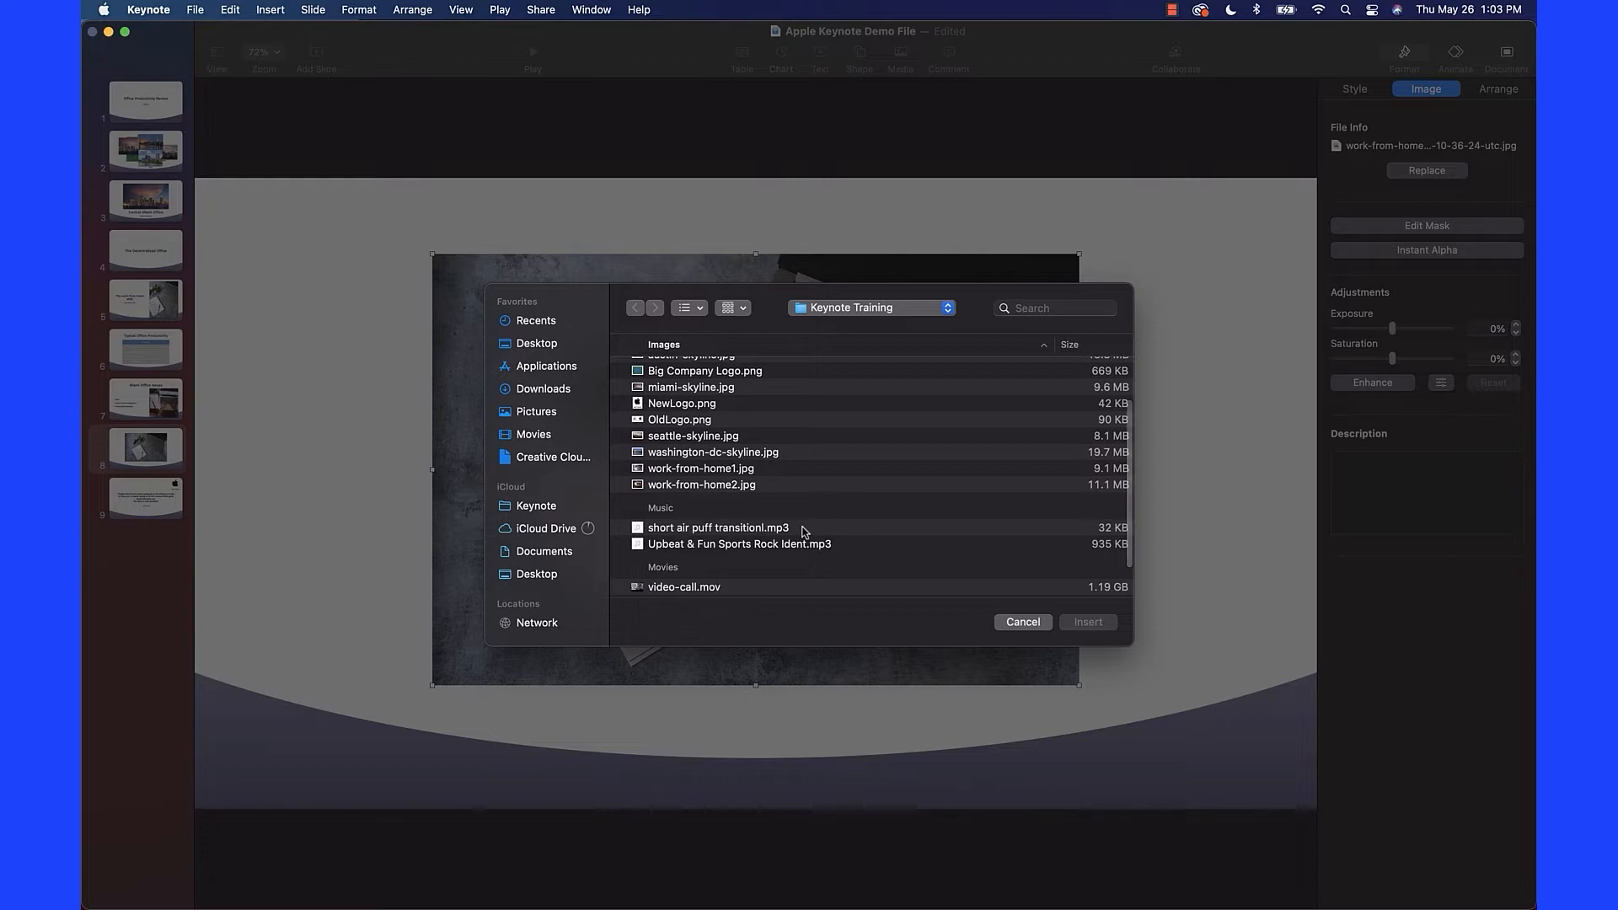
left_click(1011, 627)
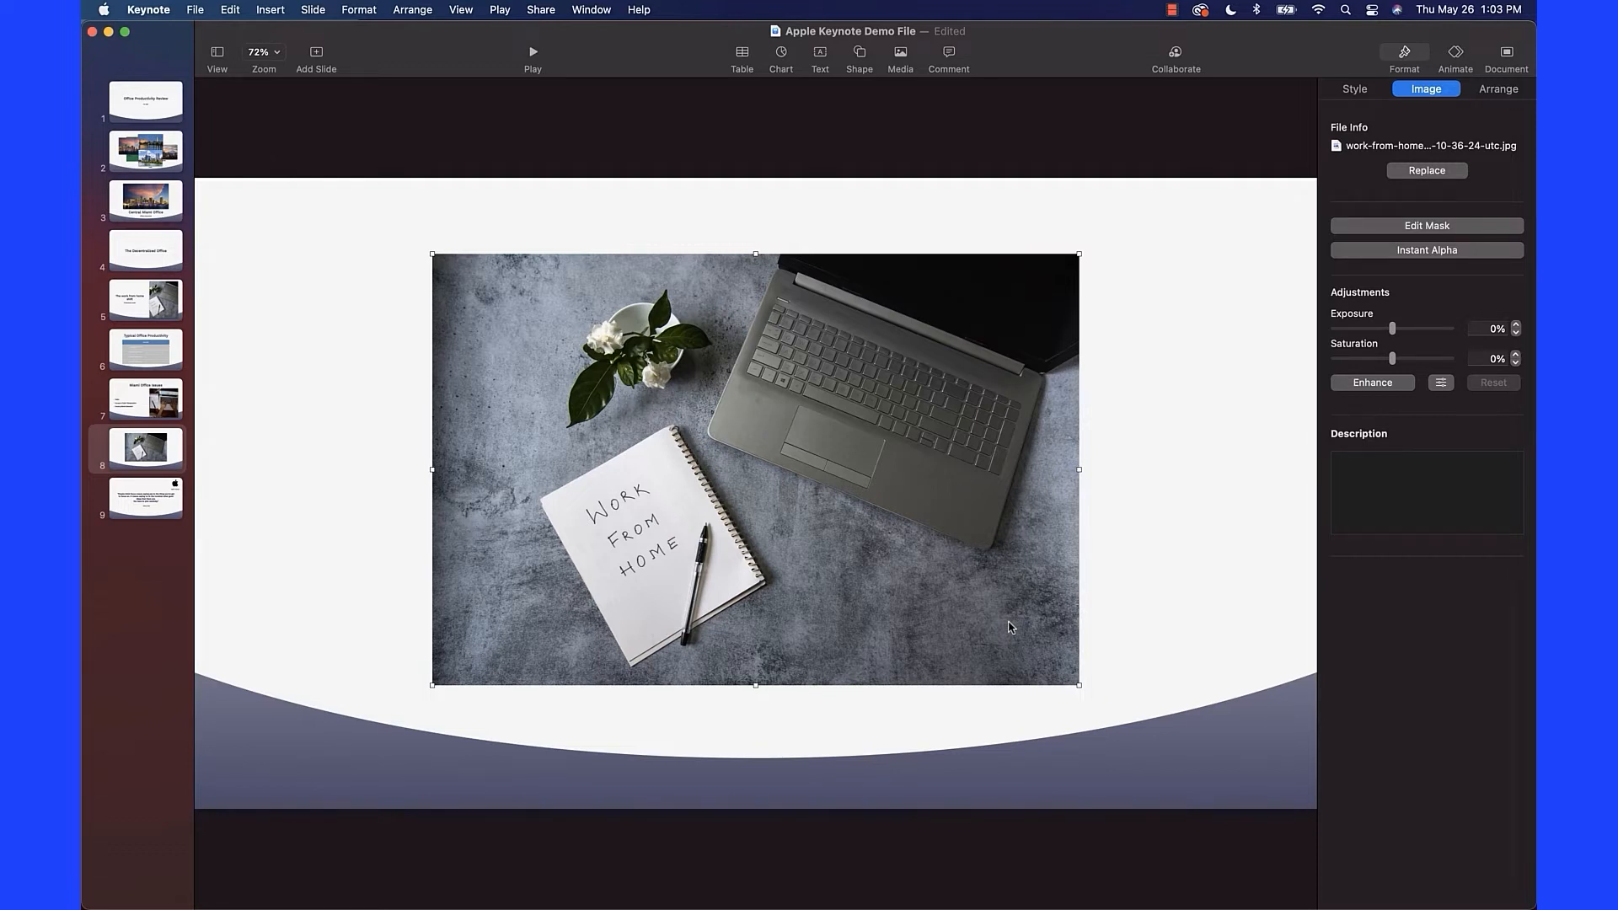
Change slide 8's background to an Image Fill using miami-skyline.jpg.
left_click(327, 587)
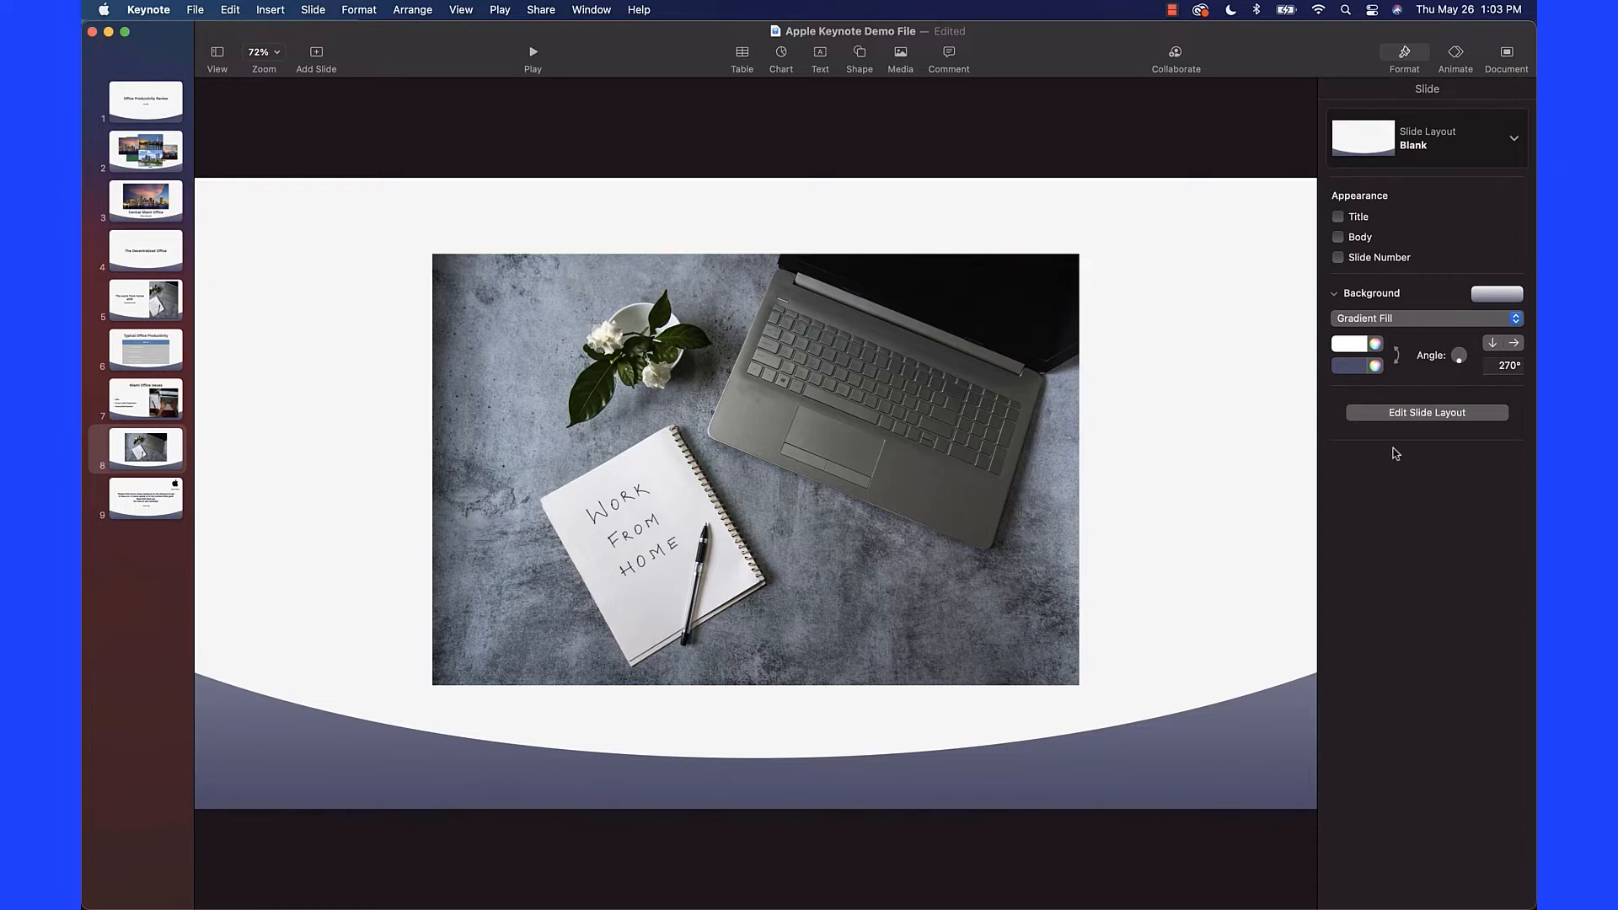
left_click(1370, 320)
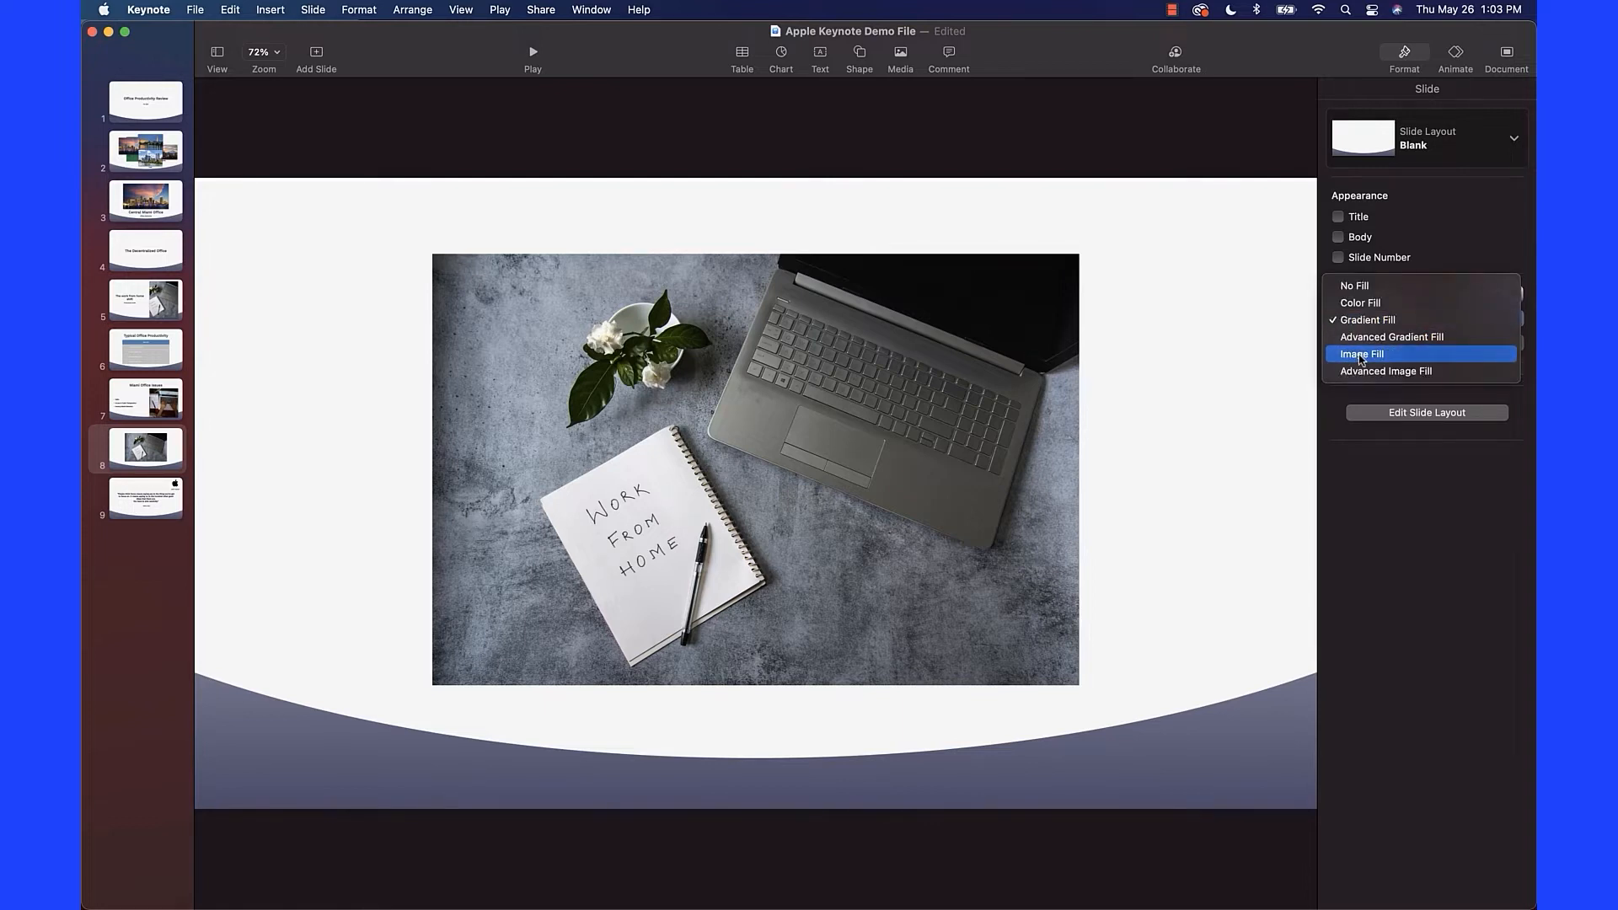
left_click(1361, 355)
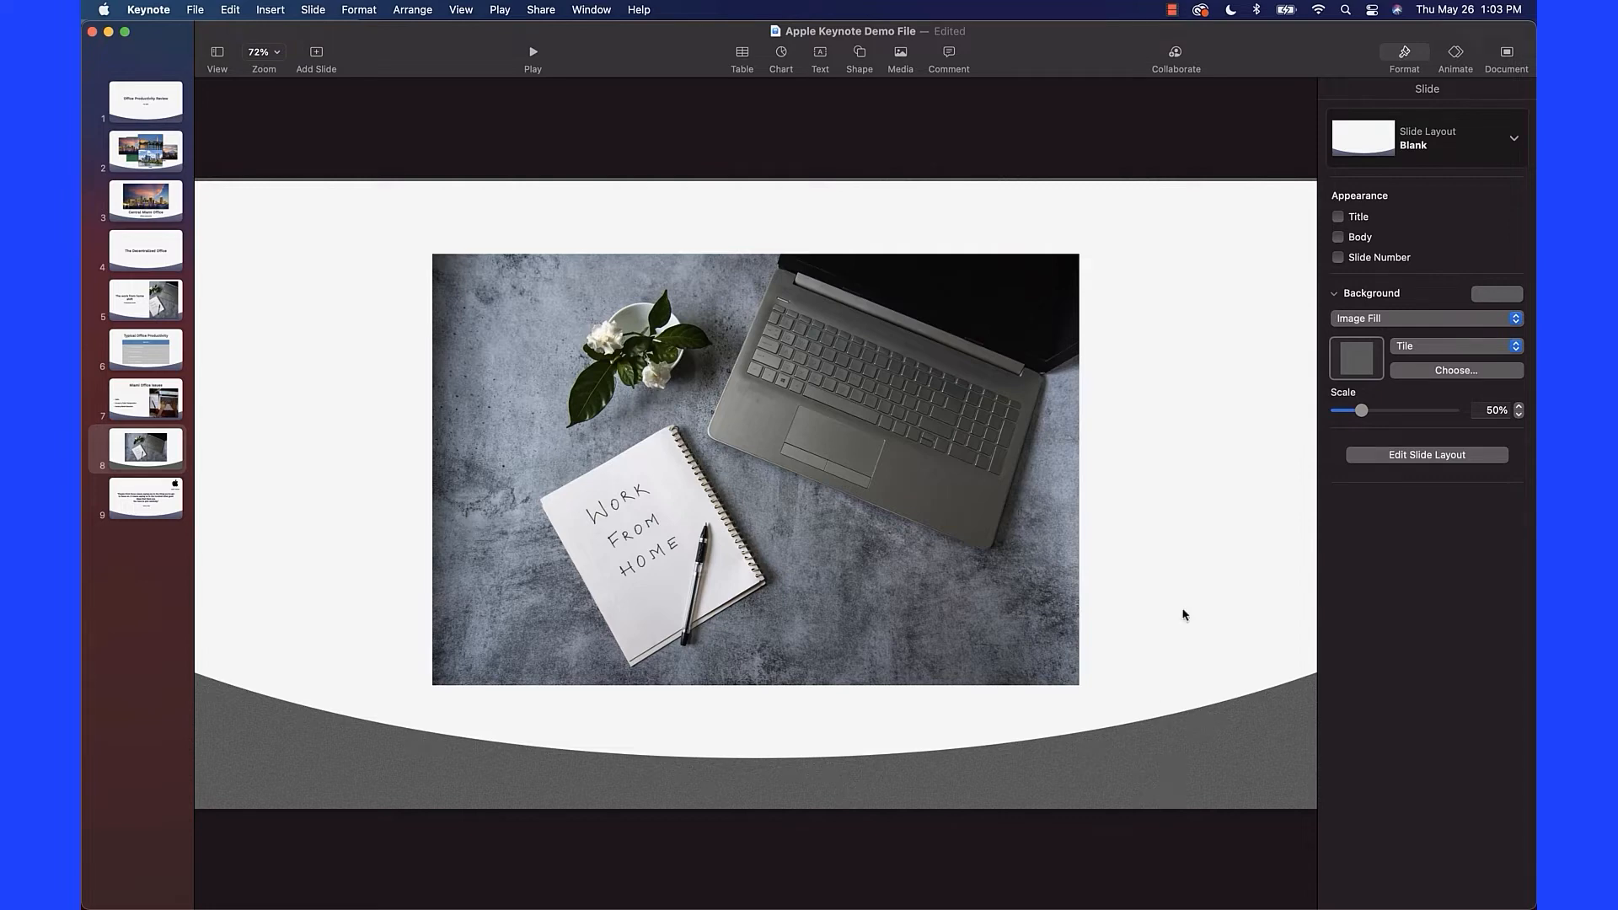
left_click(1420, 371)
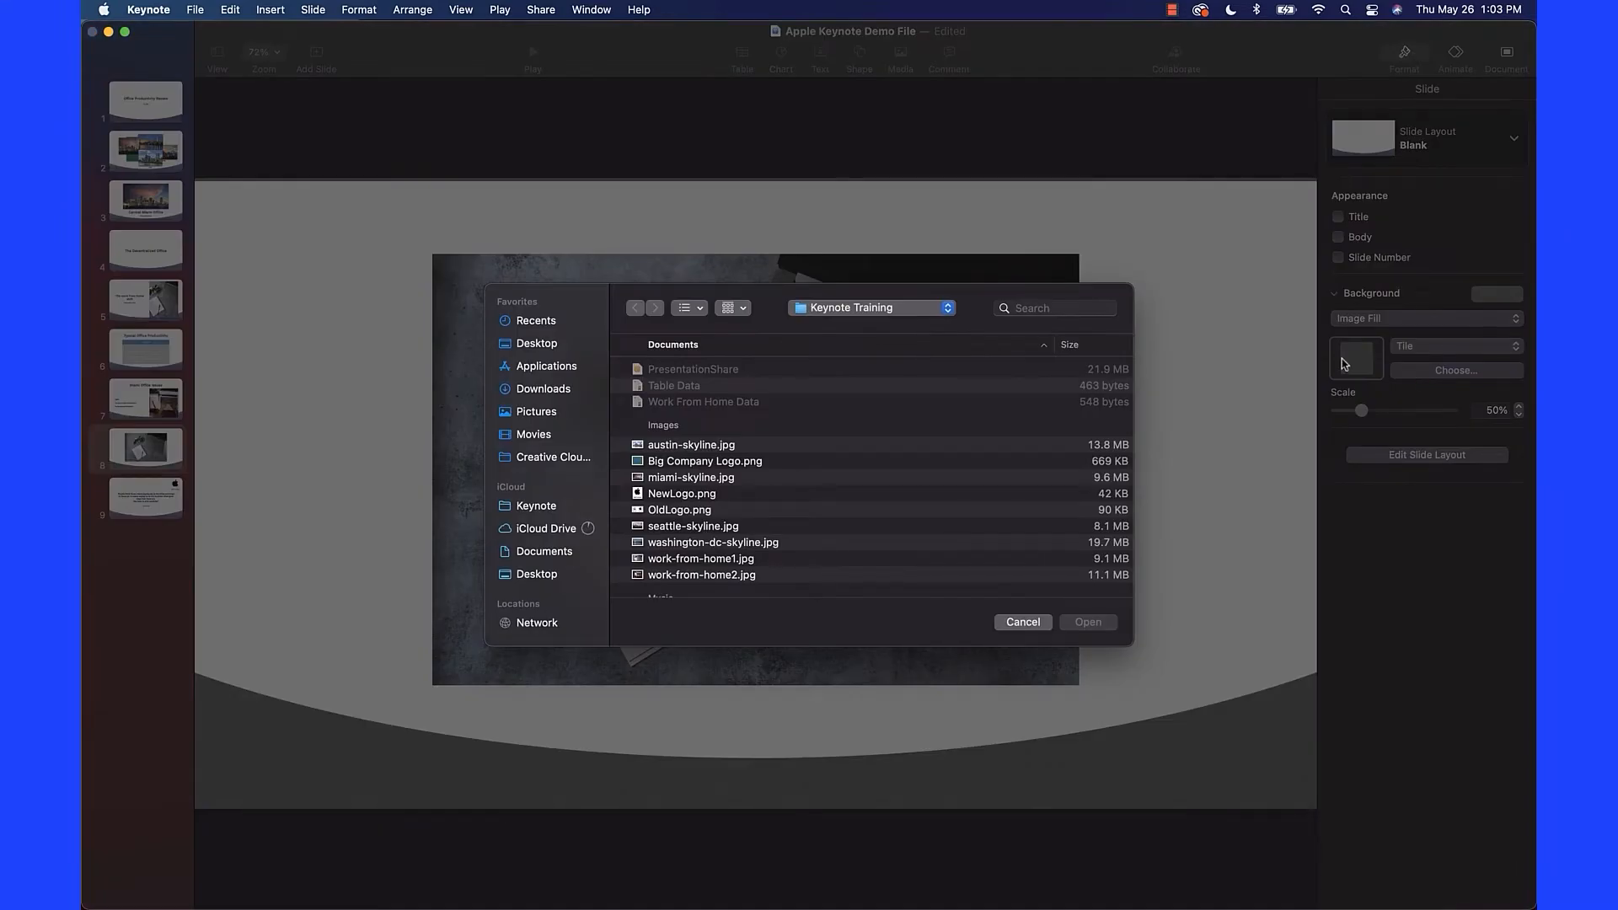
scroll(879, 449, "down", 3)
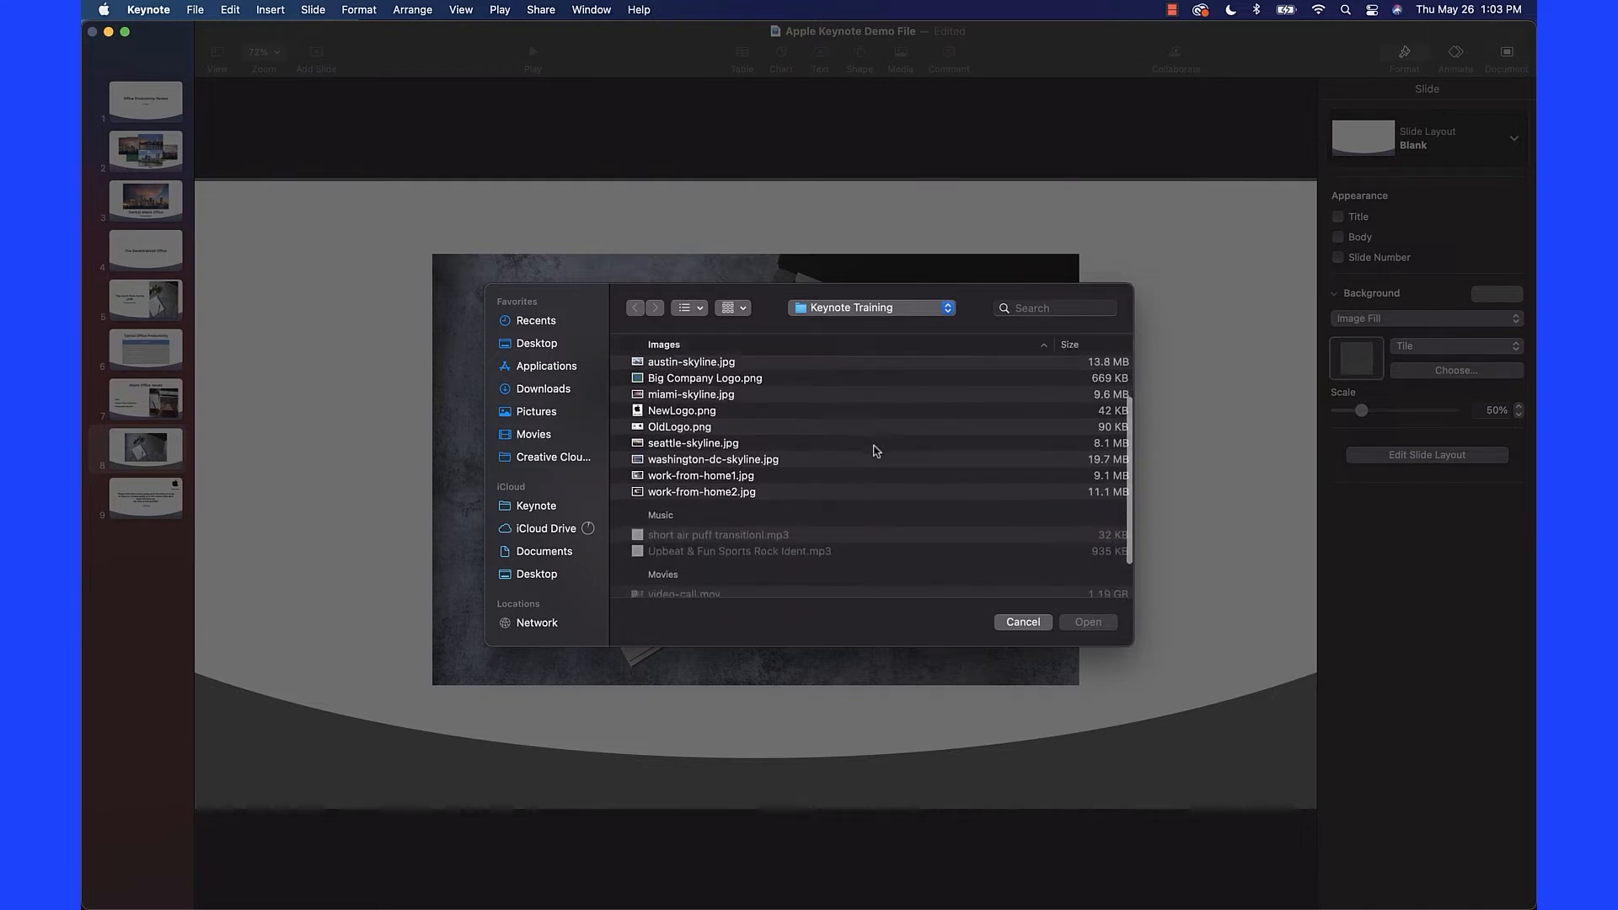
scroll(798, 469, "up", 1)
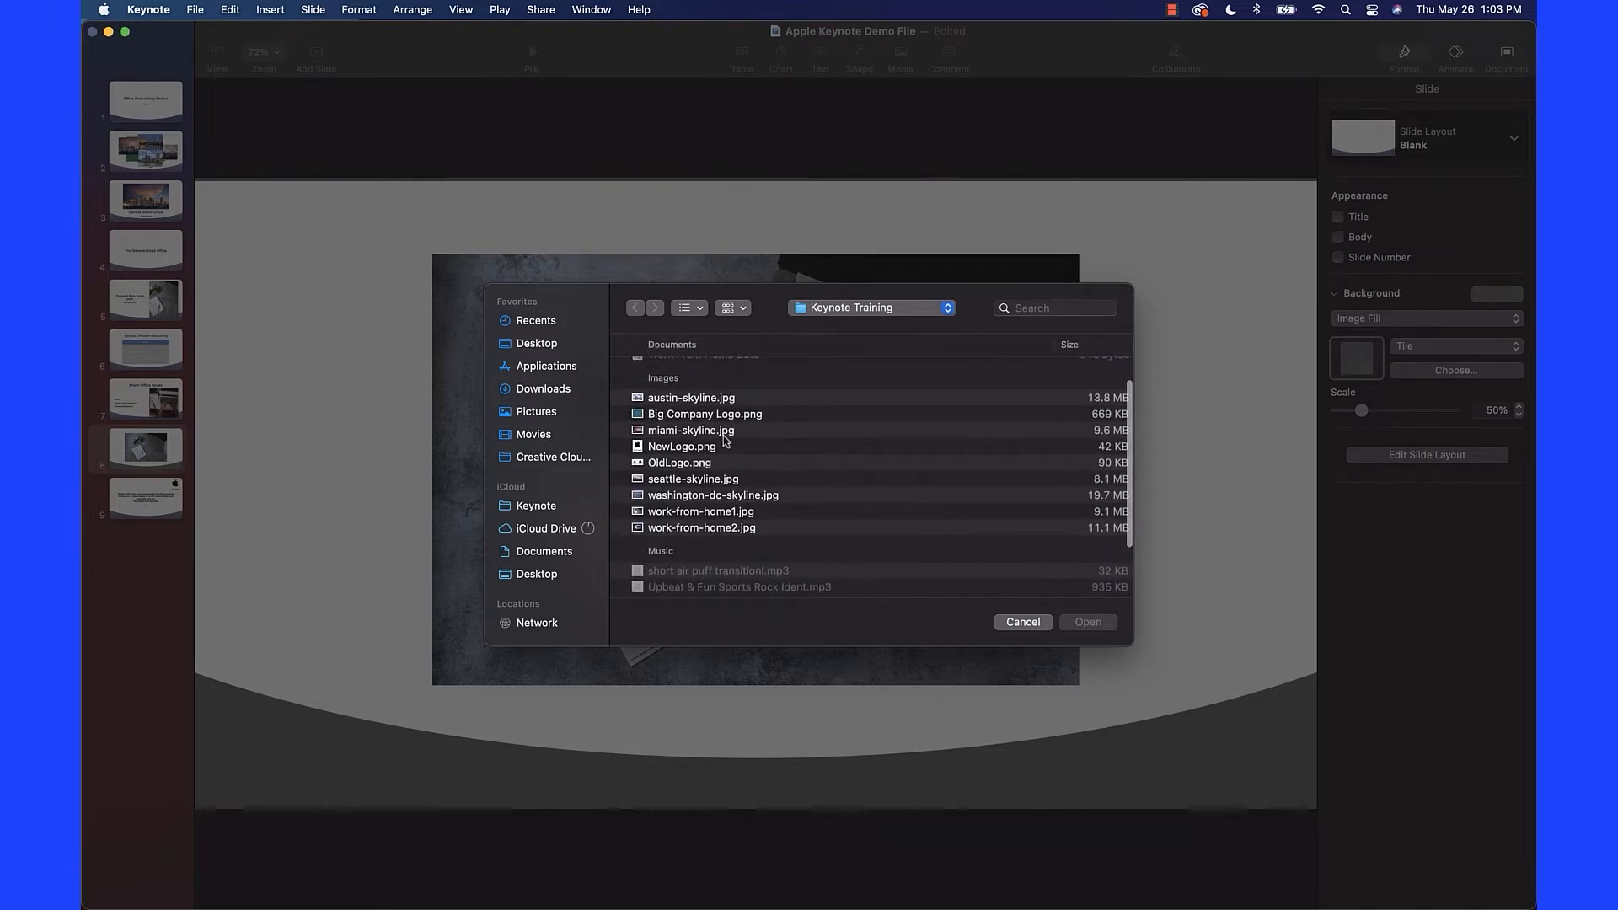
left_click(795, 430)
left_click(1085, 628)
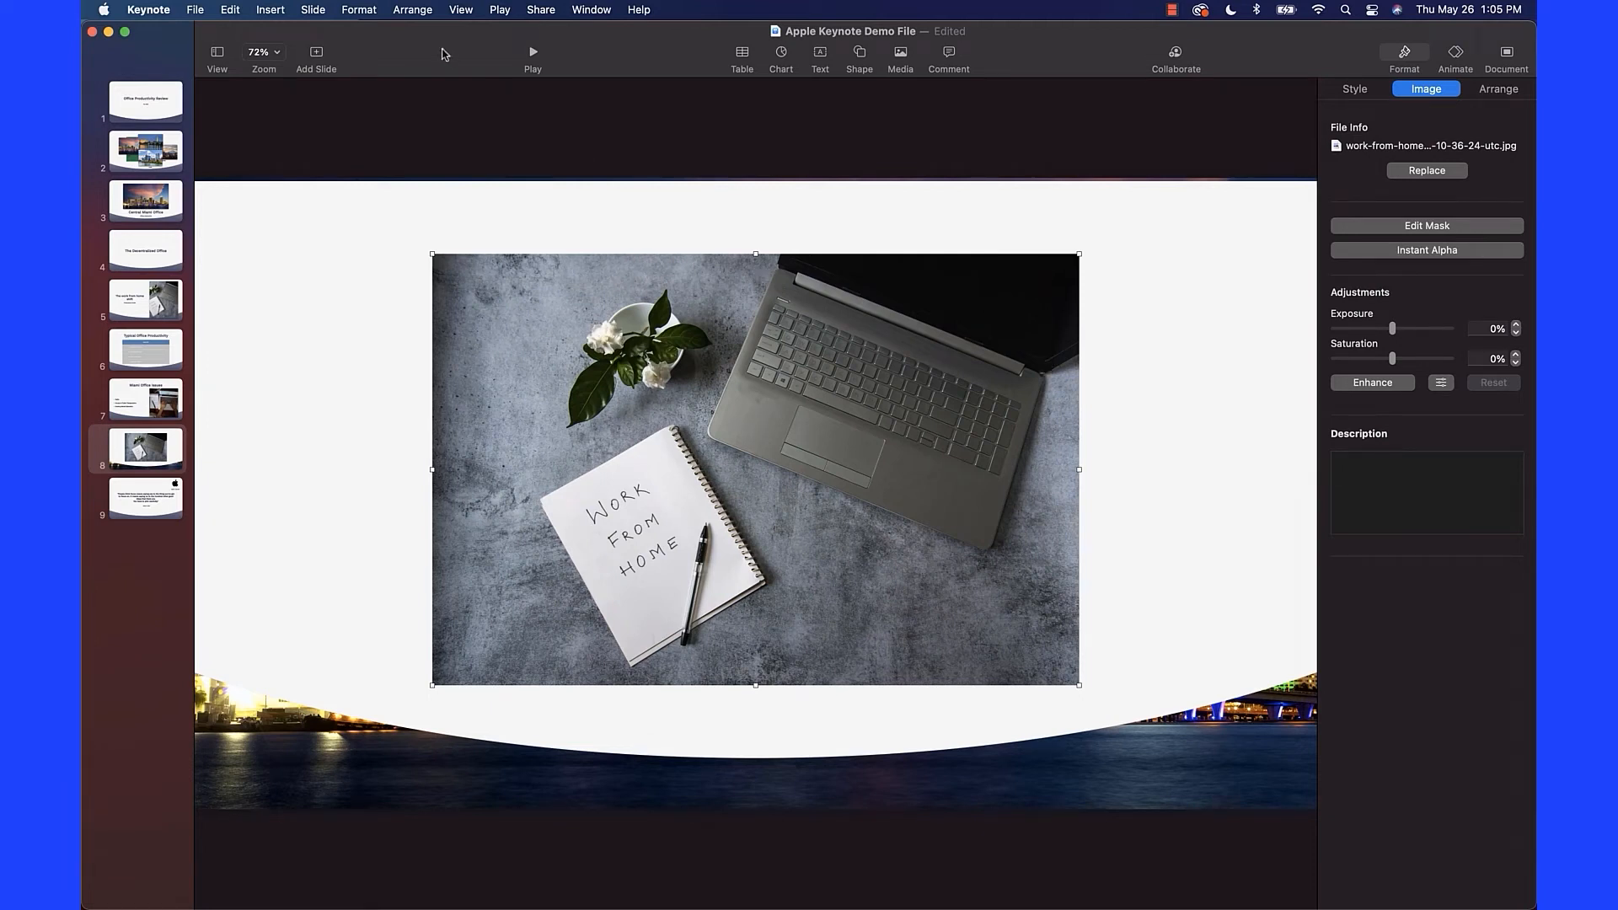
Undo the last two background changes on slide 8 and deselect the picture.
left_click(233, 11)
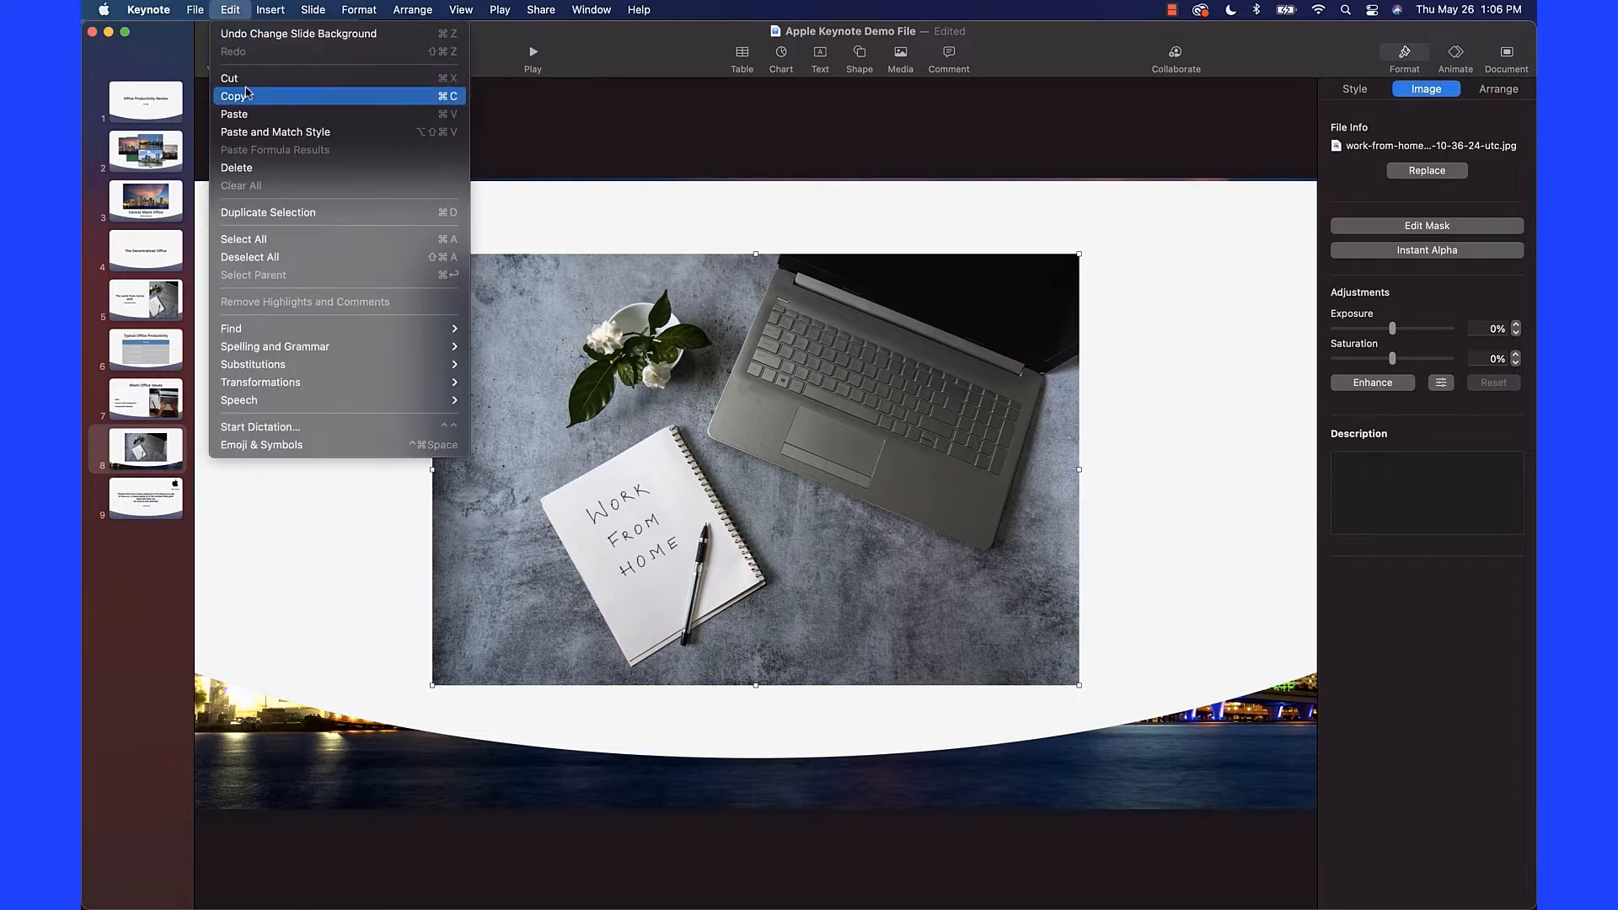
left_click(239, 34)
left_click(230, 11)
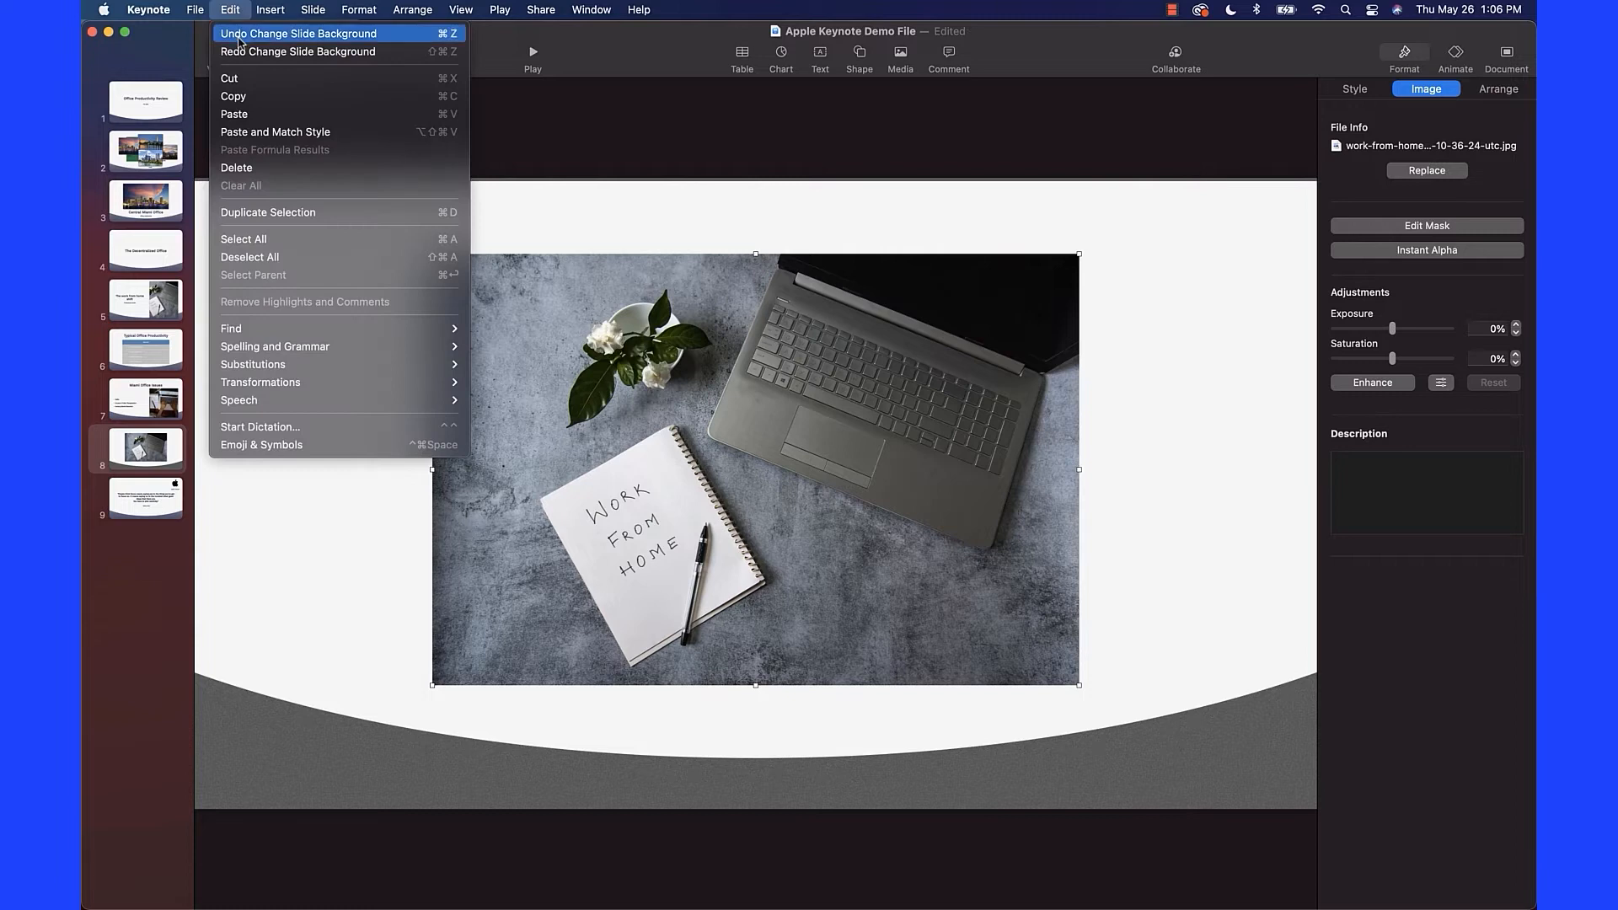
left_click(239, 34)
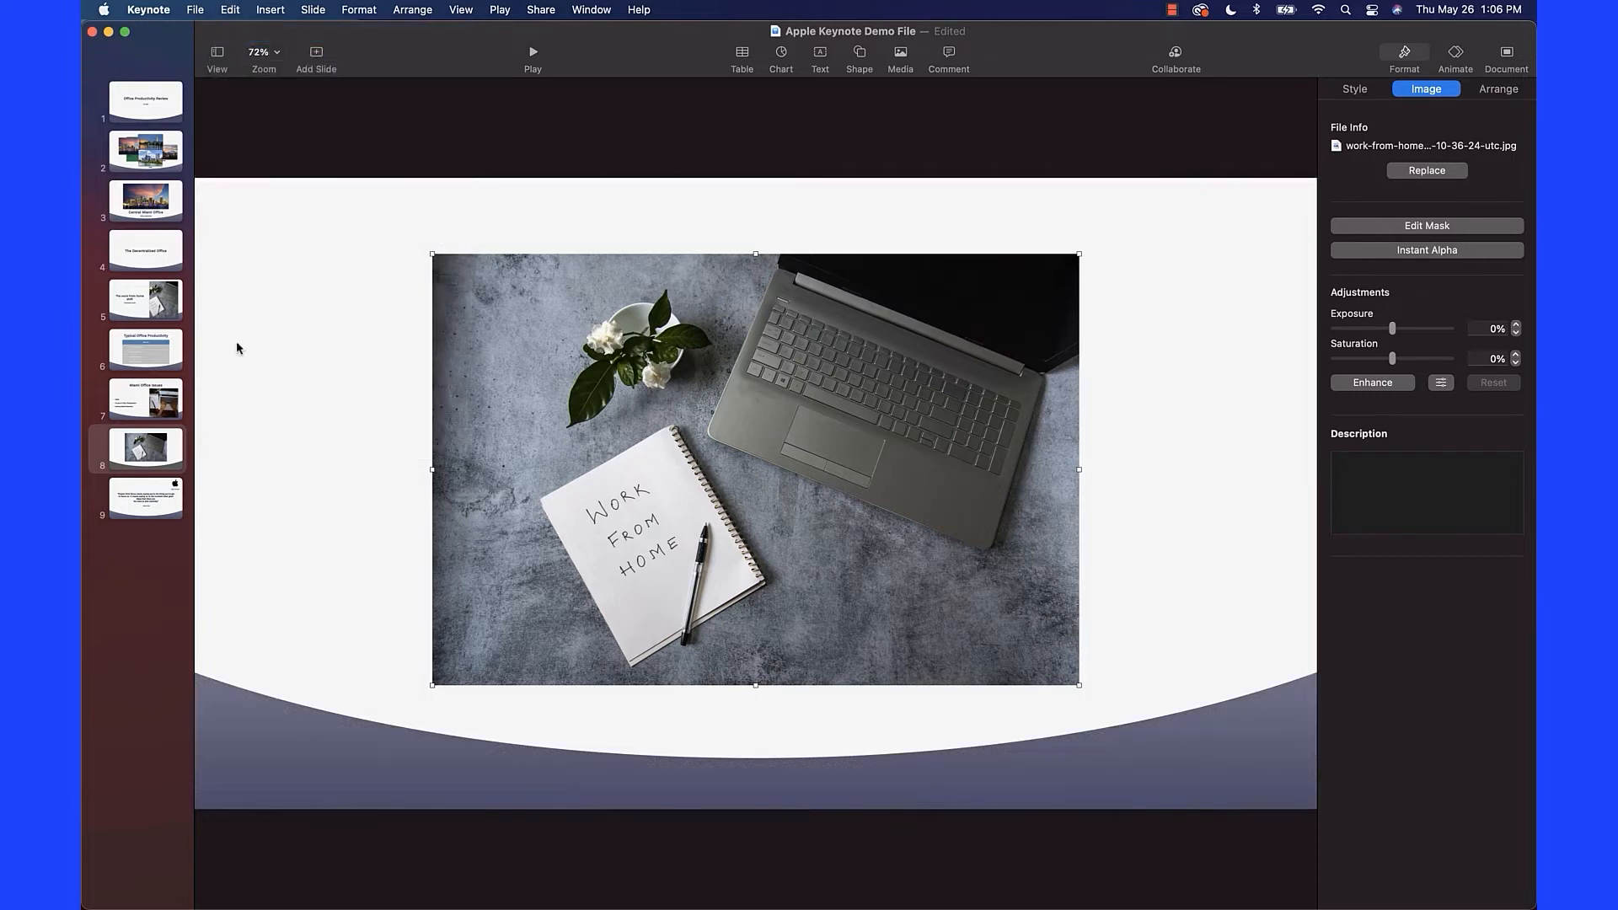
left_click(308, 455)
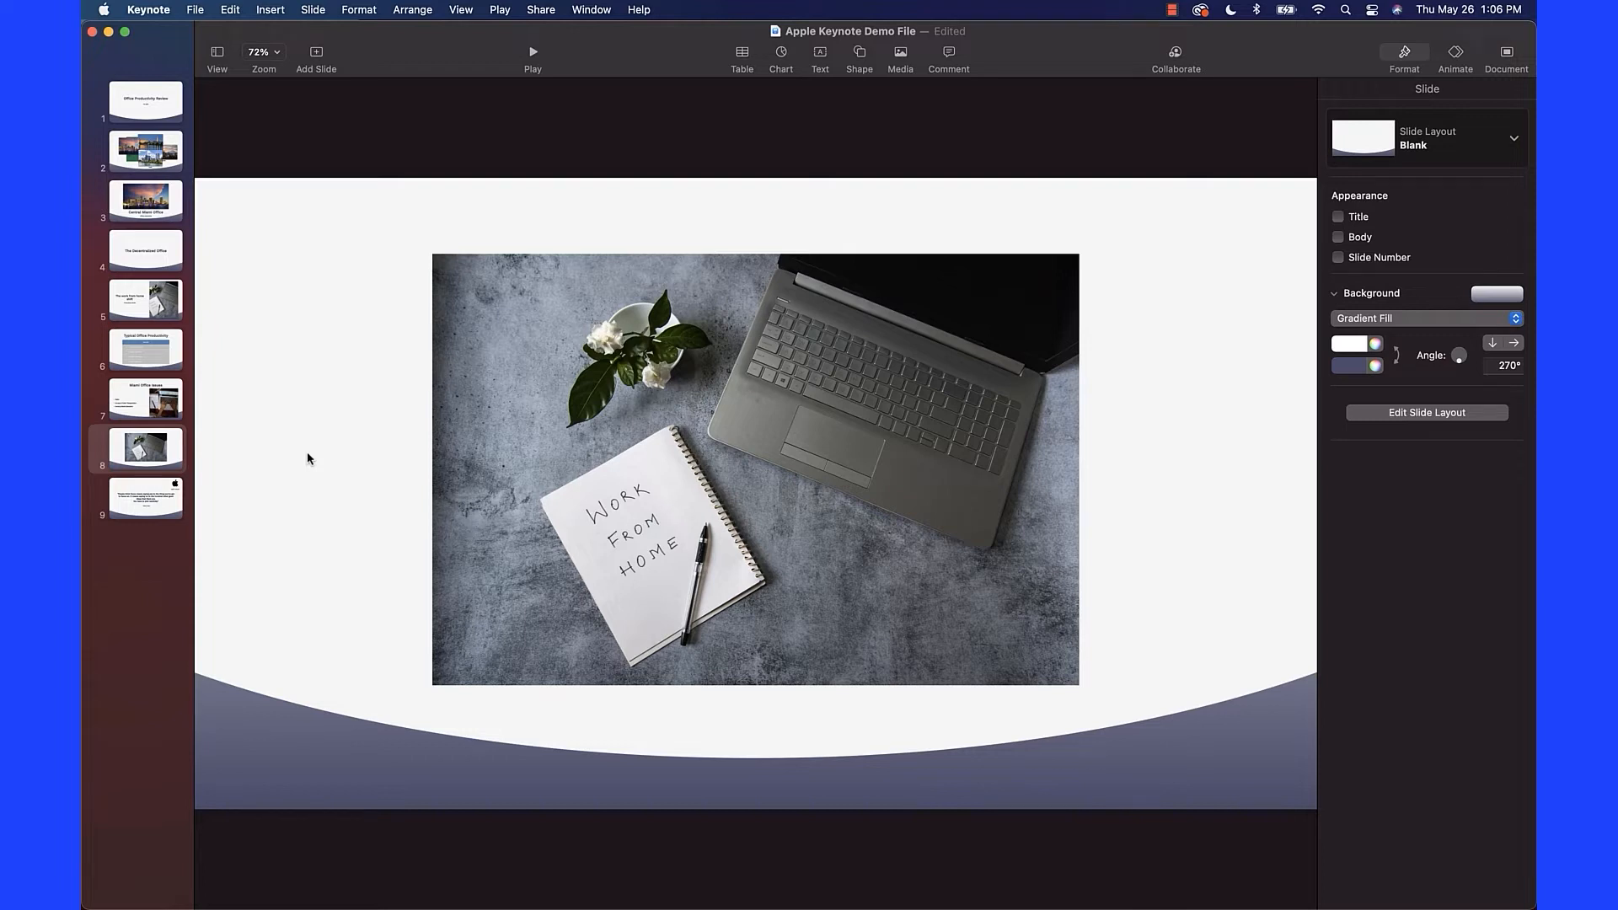
Set the exposure and saturation of slide 8's work-from-home picture to 100% and enhance it.
left_click(683, 498)
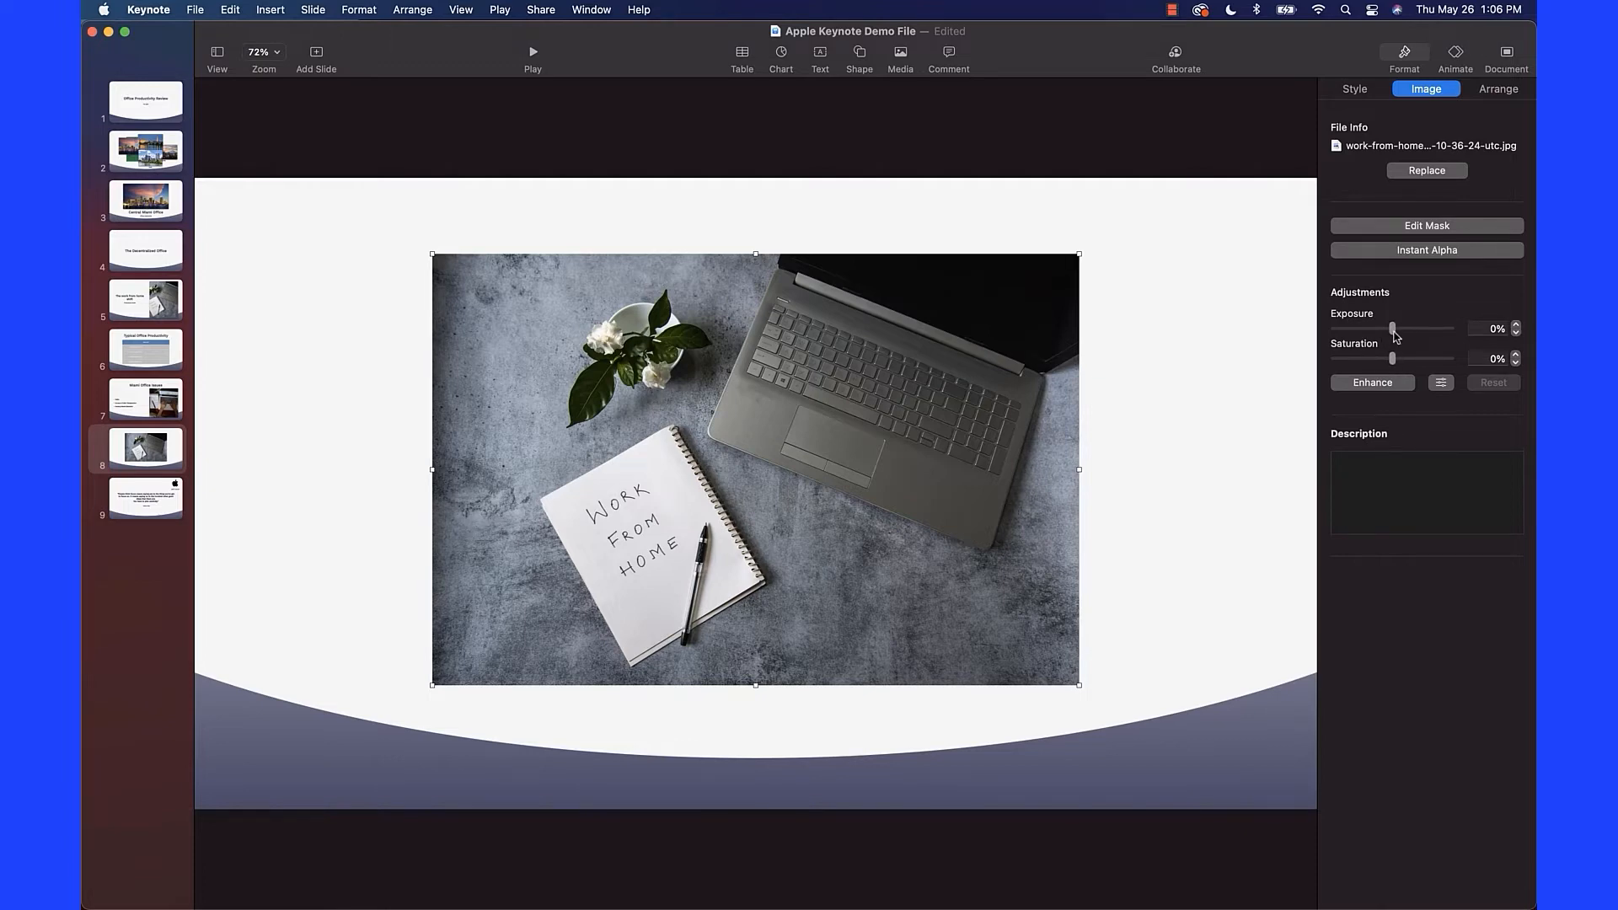
left_click_drag(1392, 328, 1450, 358)
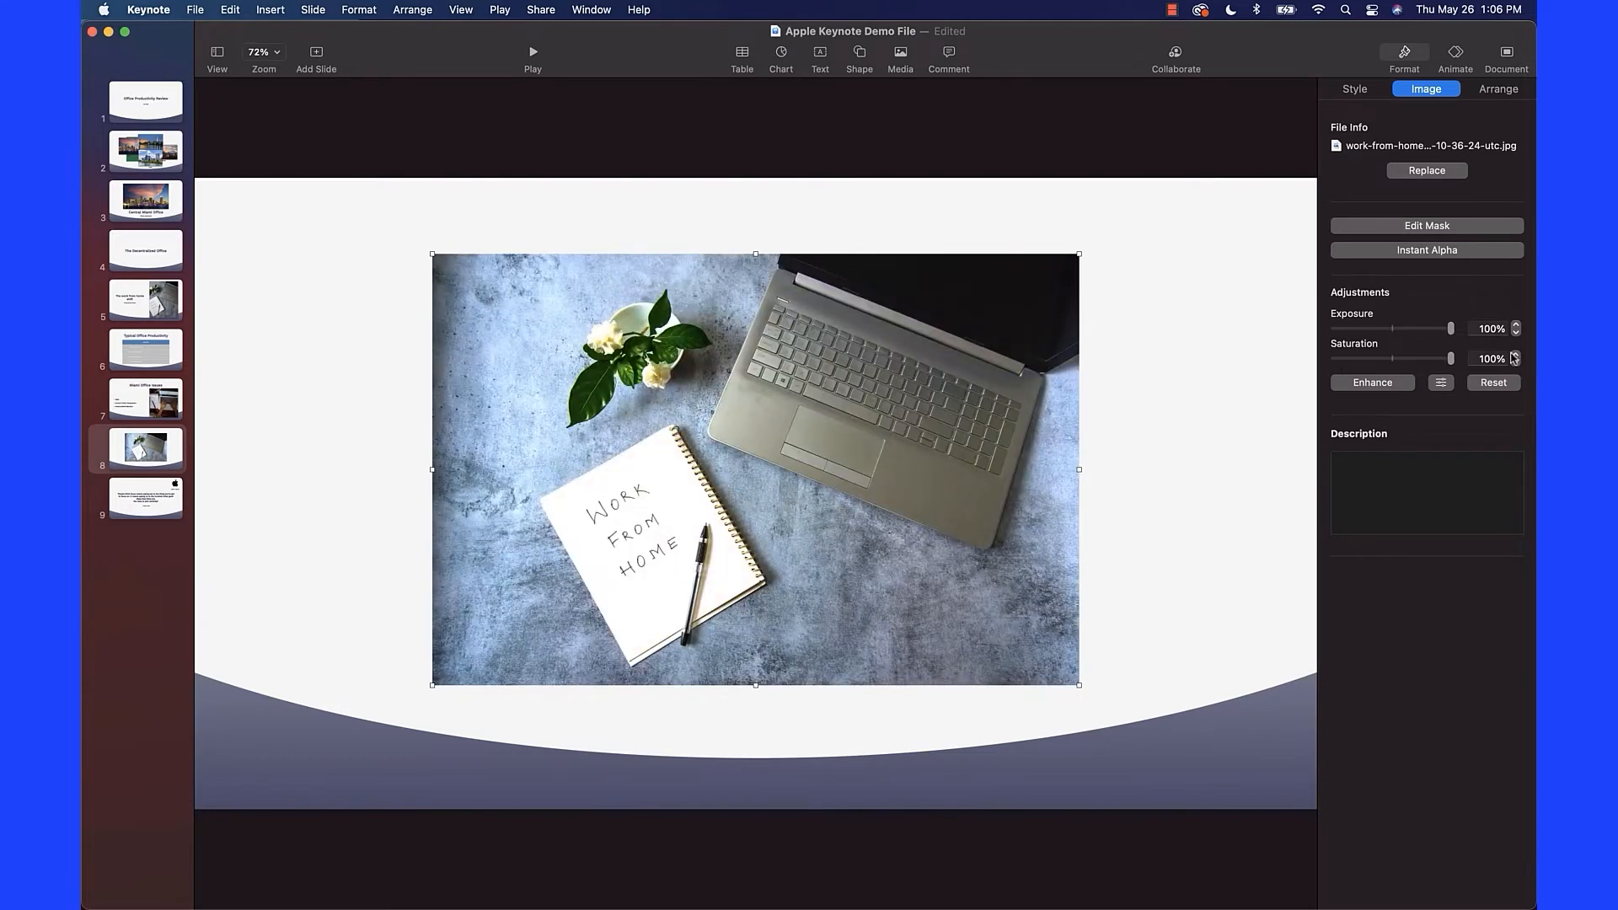
left_click(1360, 385)
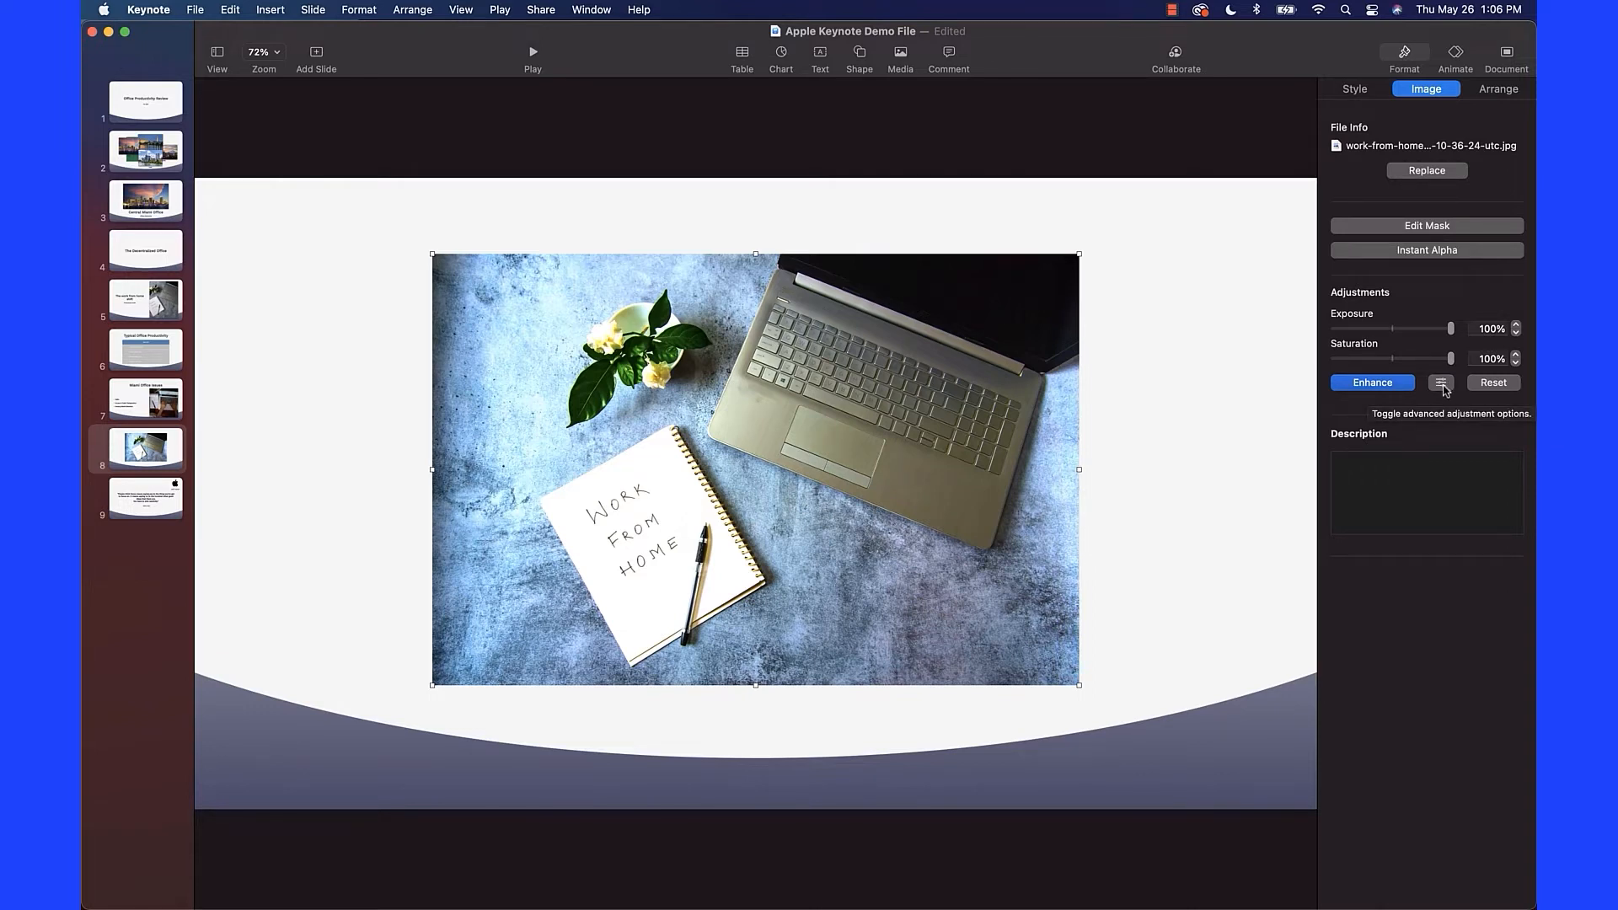
Set the tint of slide 8's work-from-home picture to -87% in the advanced image adjustments.
left_click(1442, 386)
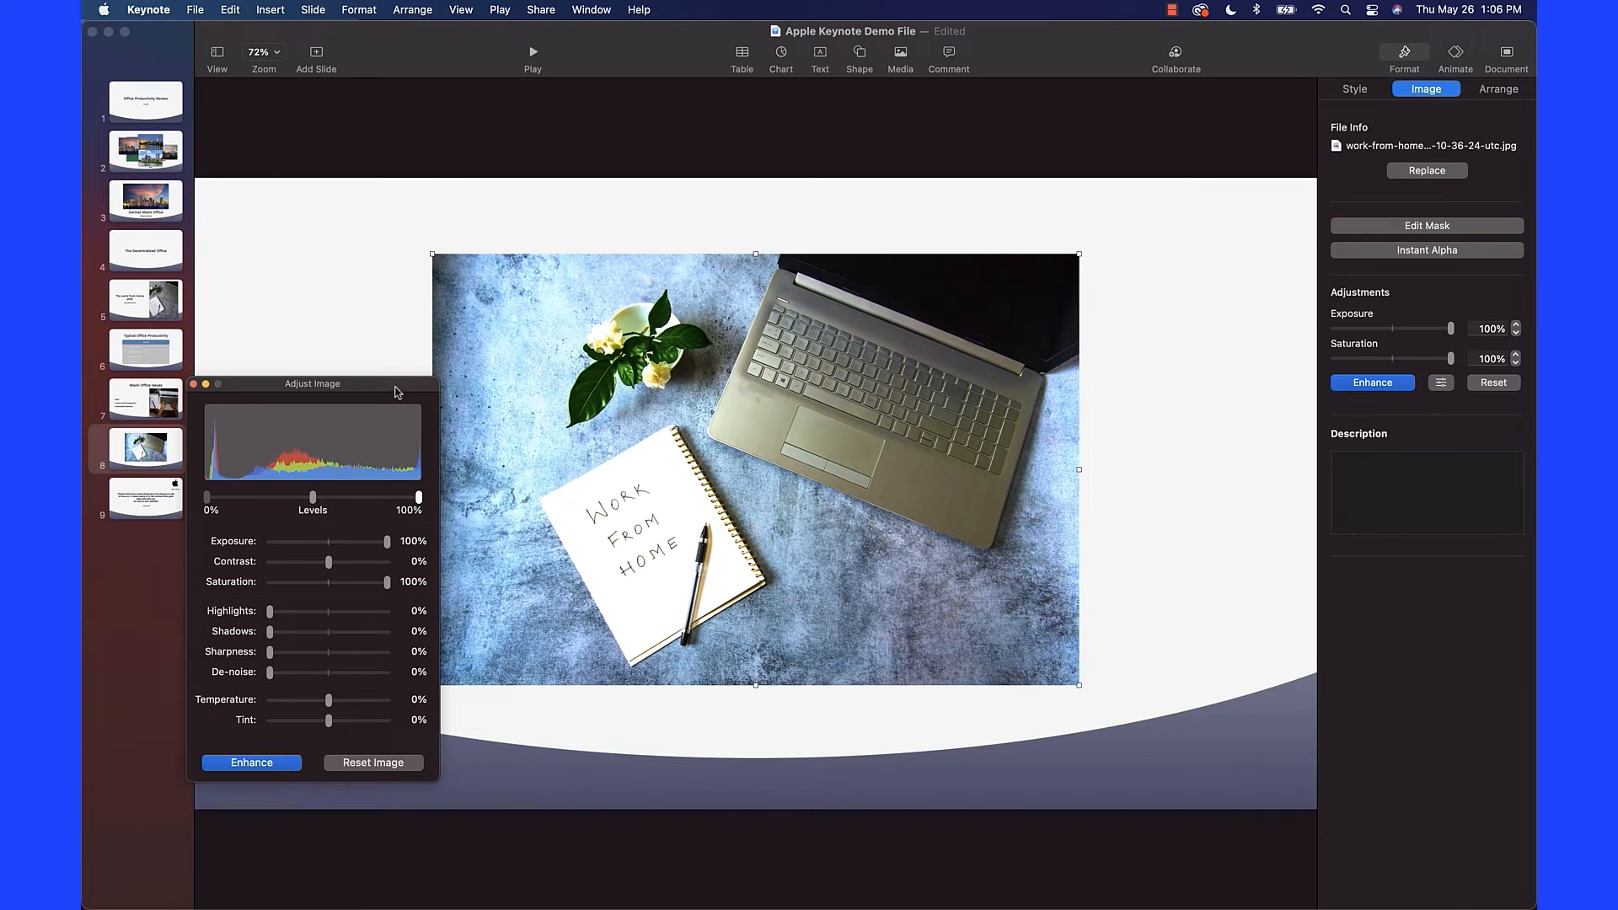
left_click_drag(390, 390, 459, 398)
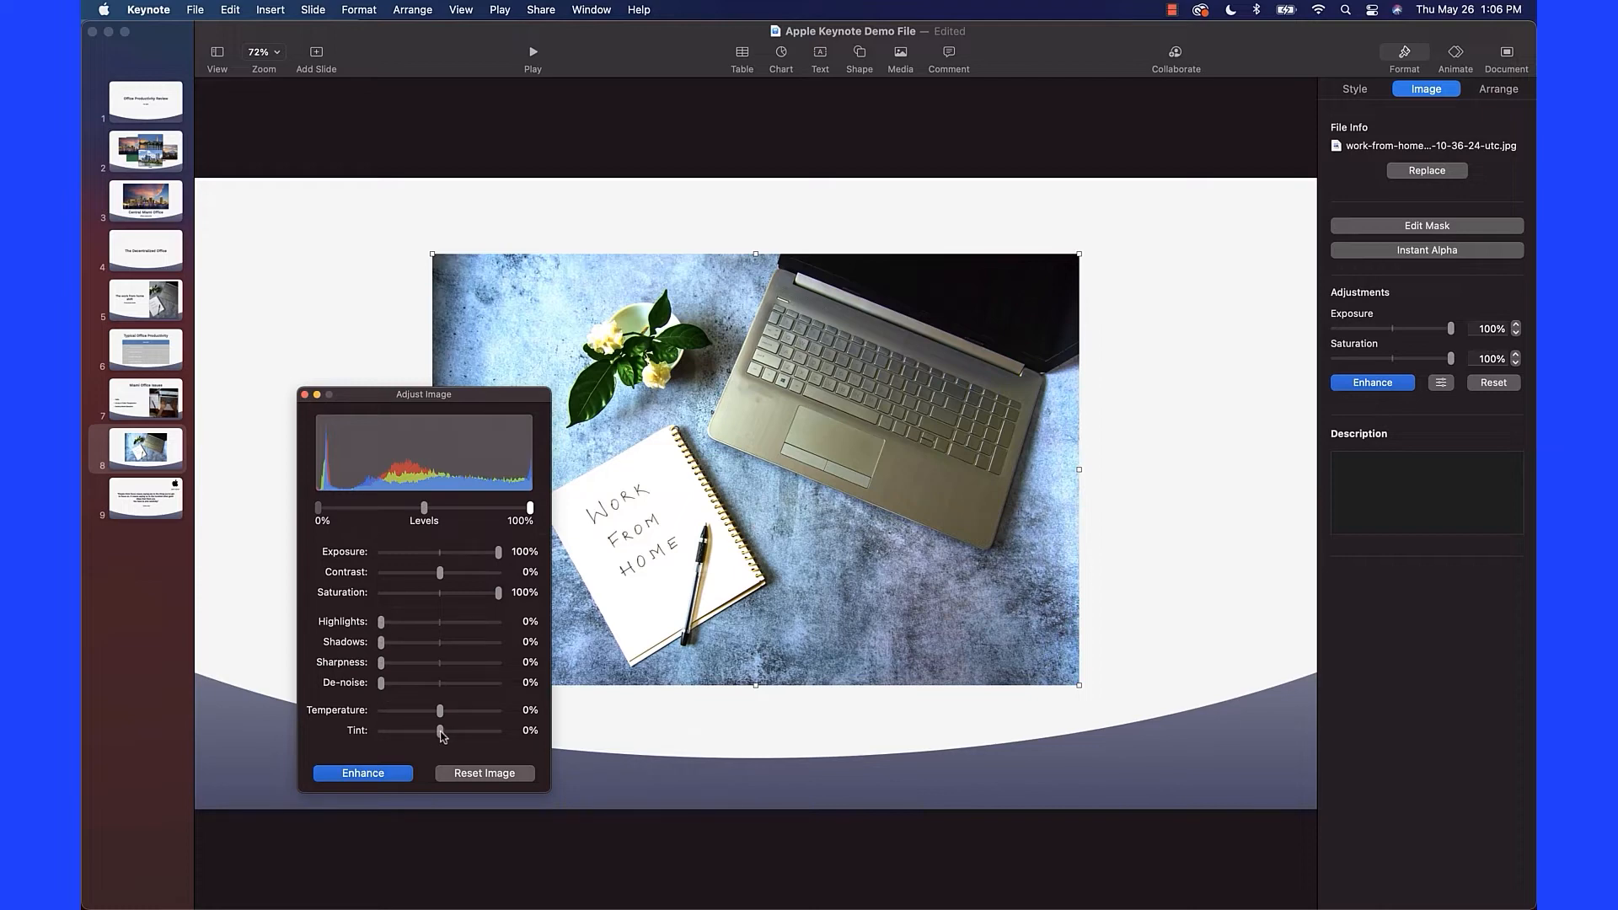
left_click_drag(404, 739, 390, 738)
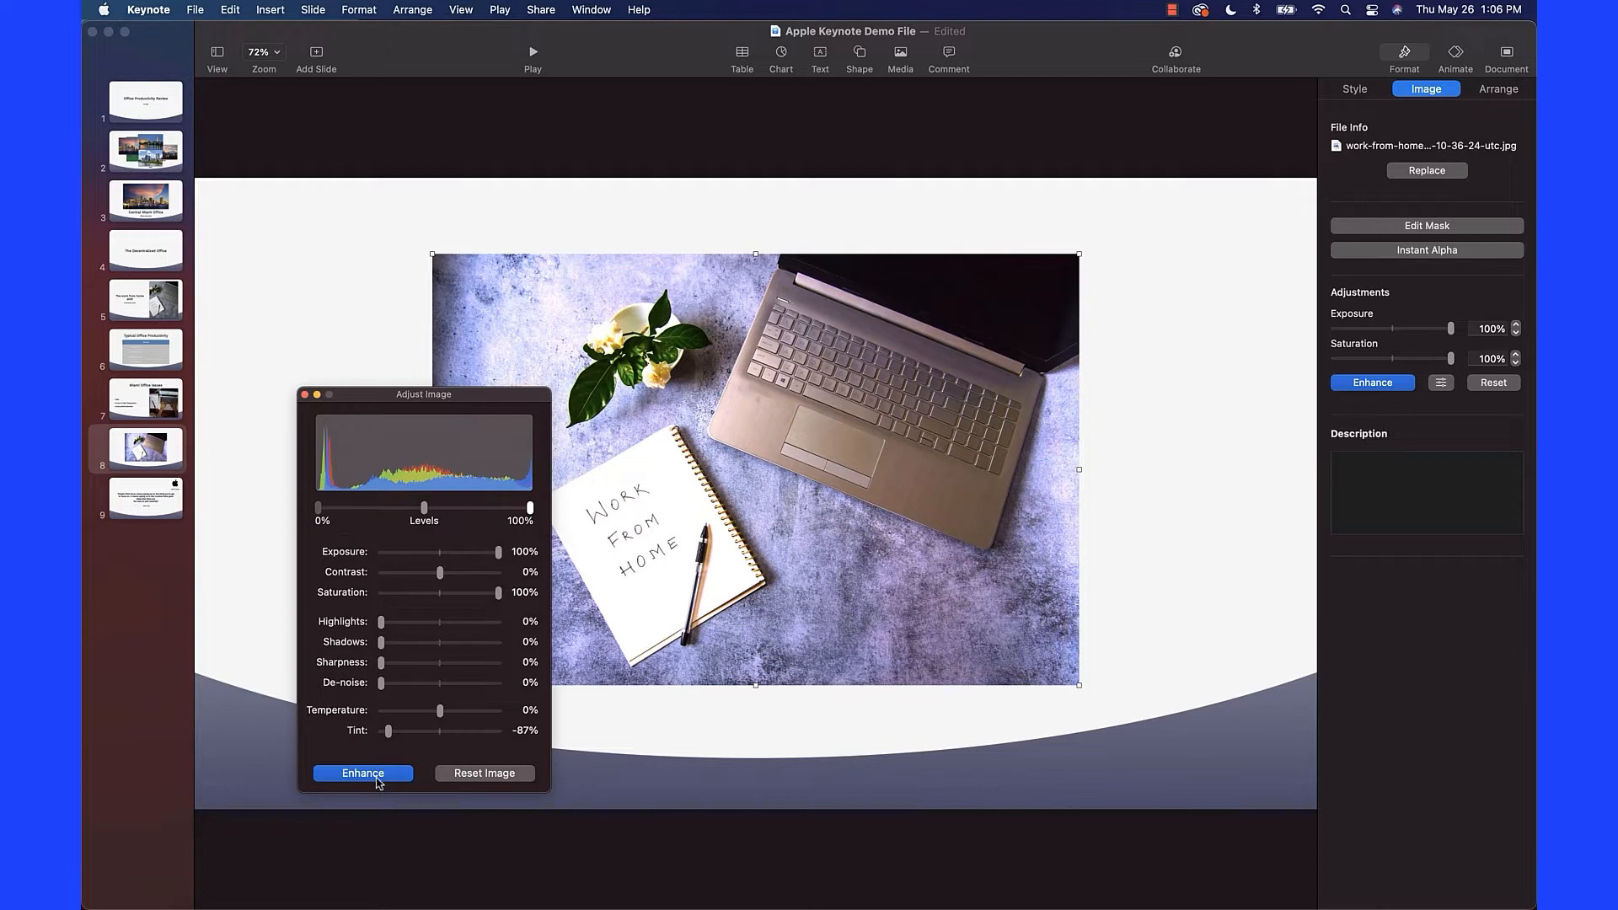
Reset all adjustments of slide 8's work-from-home picture and apply Enhance to it.
left_click(462, 774)
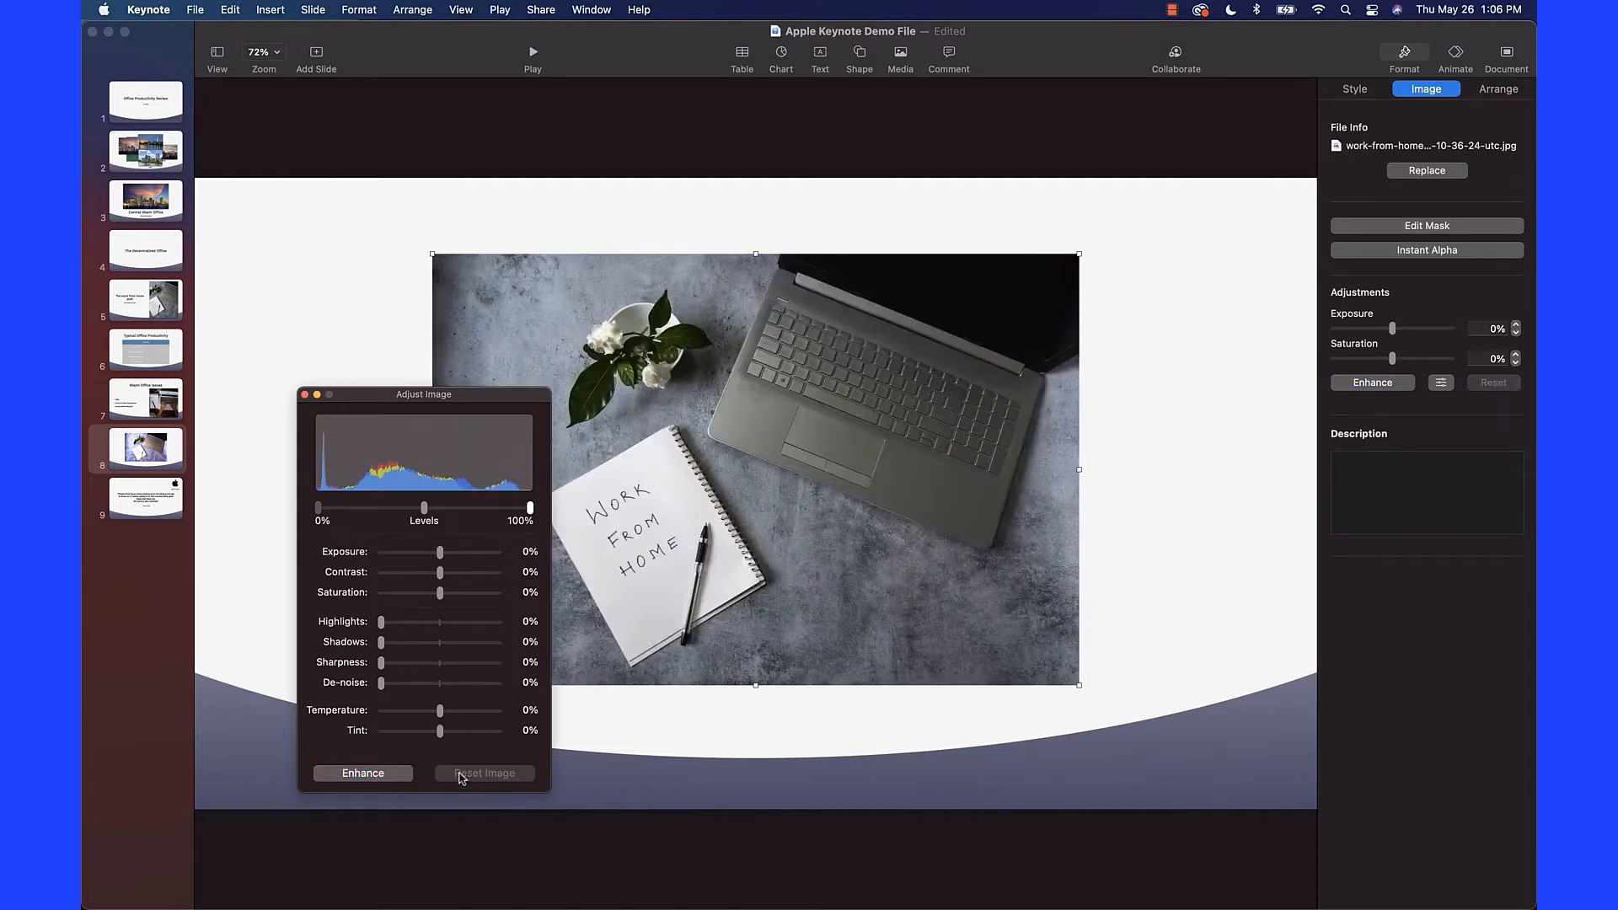
left_click(369, 774)
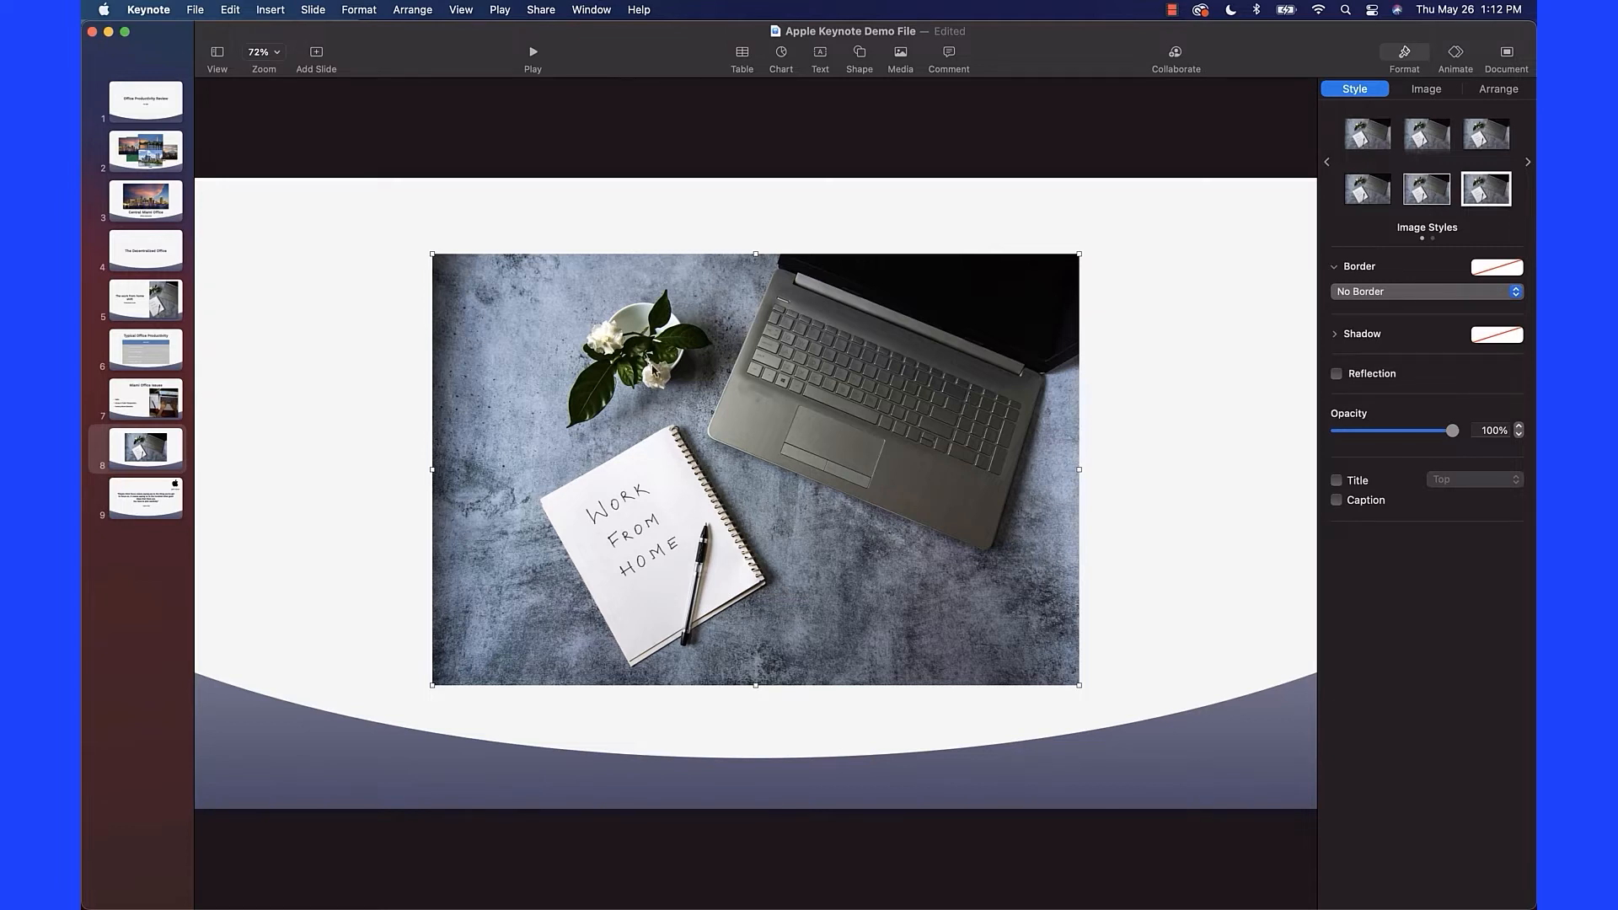
left_click(413, 10)
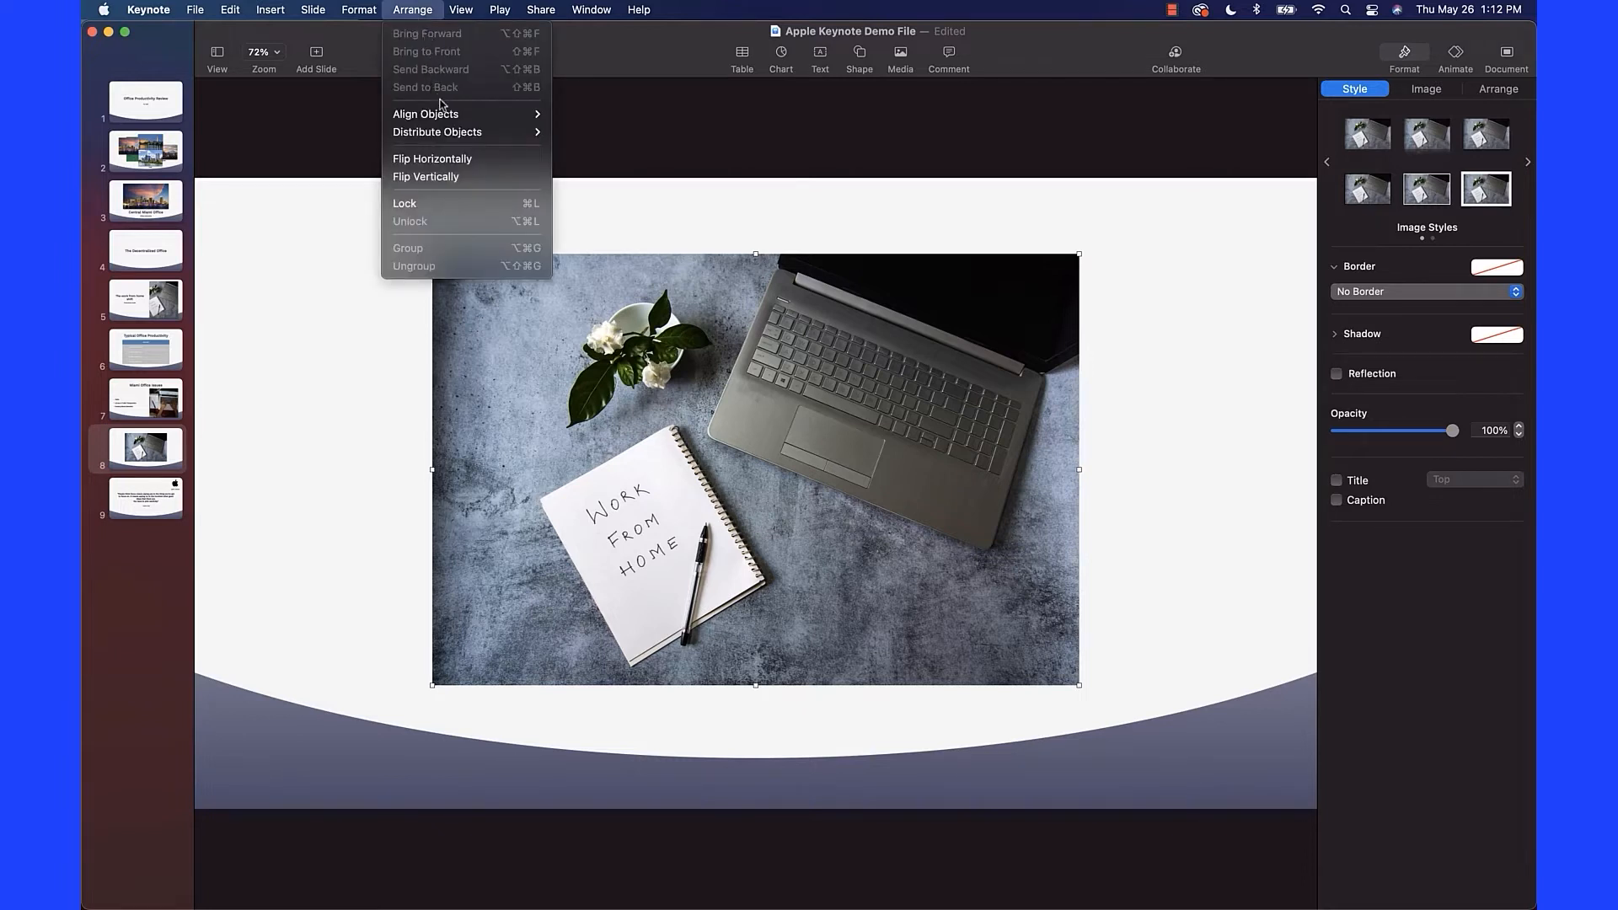
mouse_move(444, 120)
left_click(364, 361)
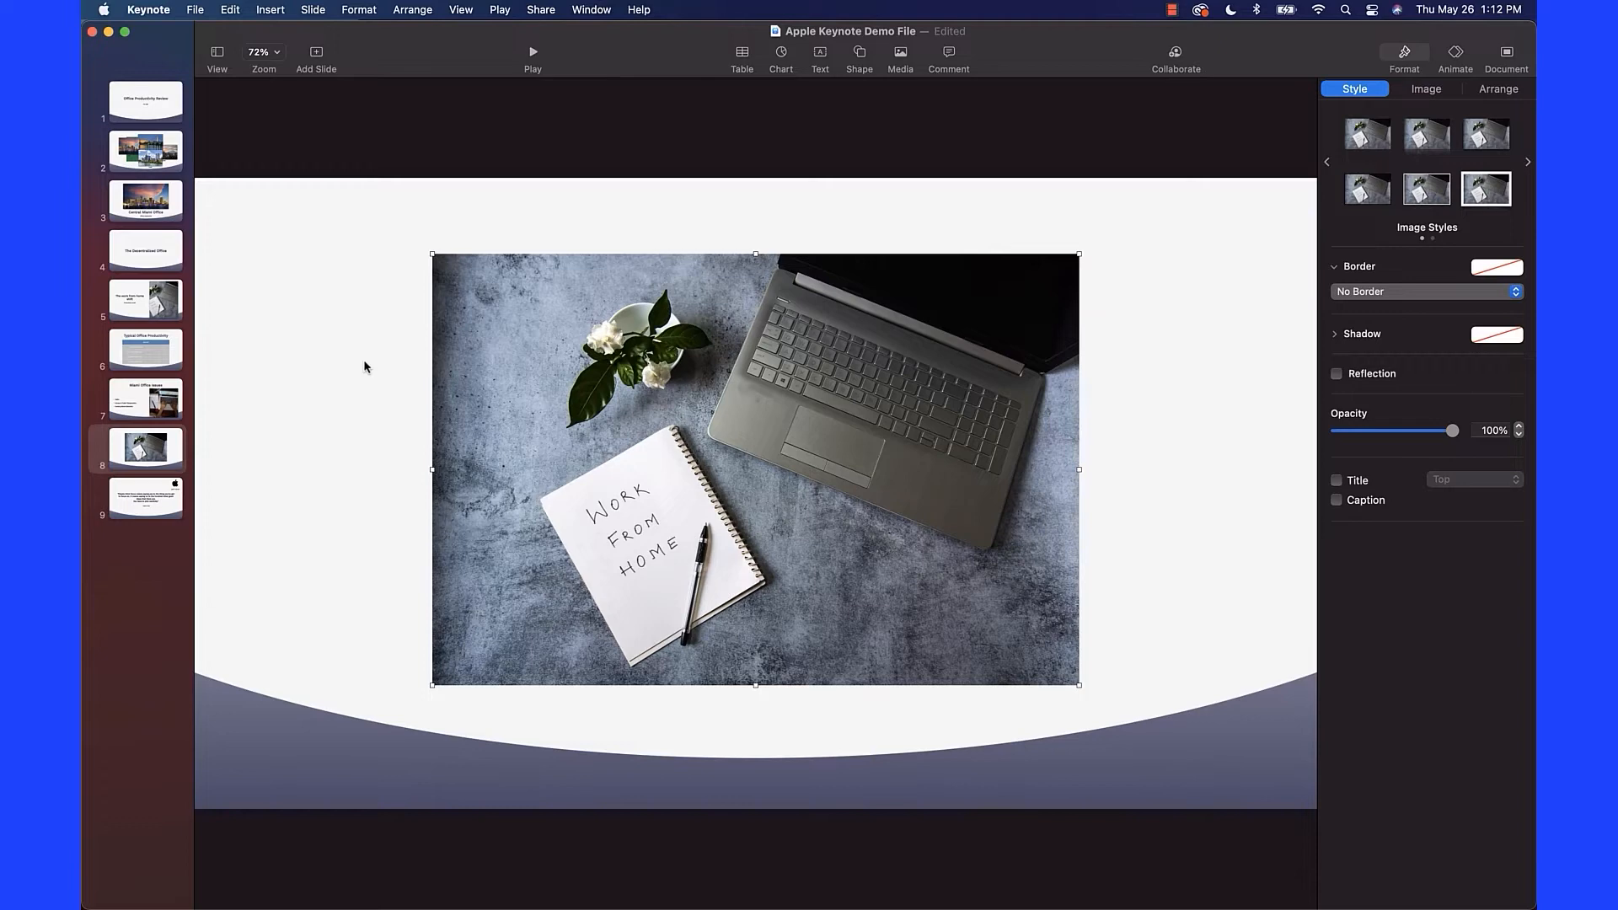
On slide 2, move the Miami picture up and outward into the slide's upper-left area.
left_click(155, 164)
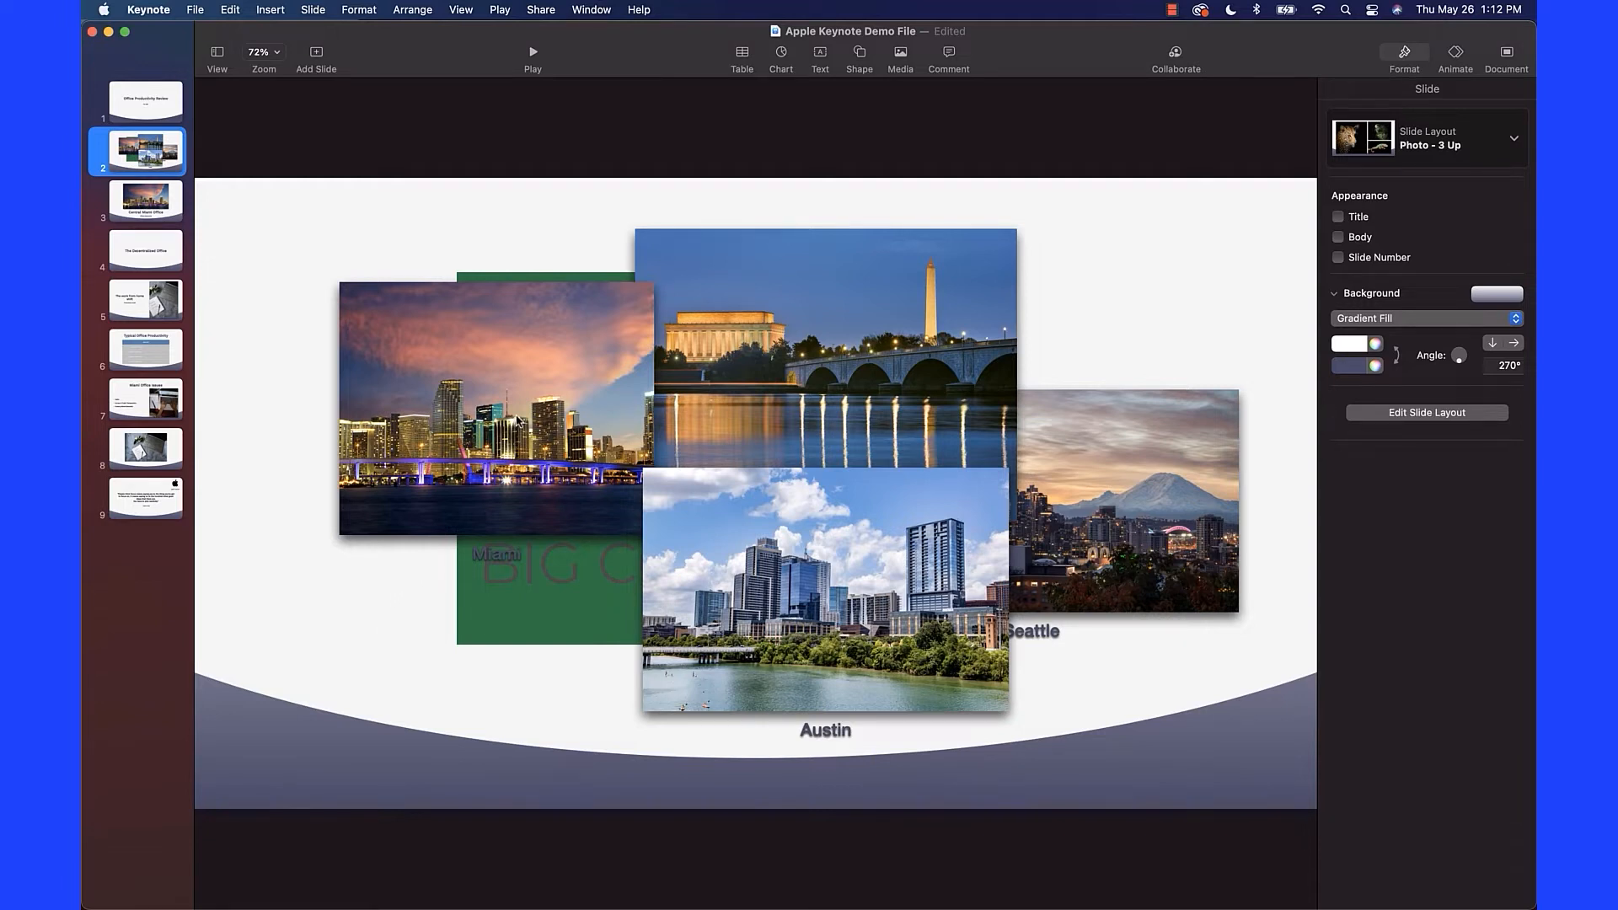
left_click(519, 426)
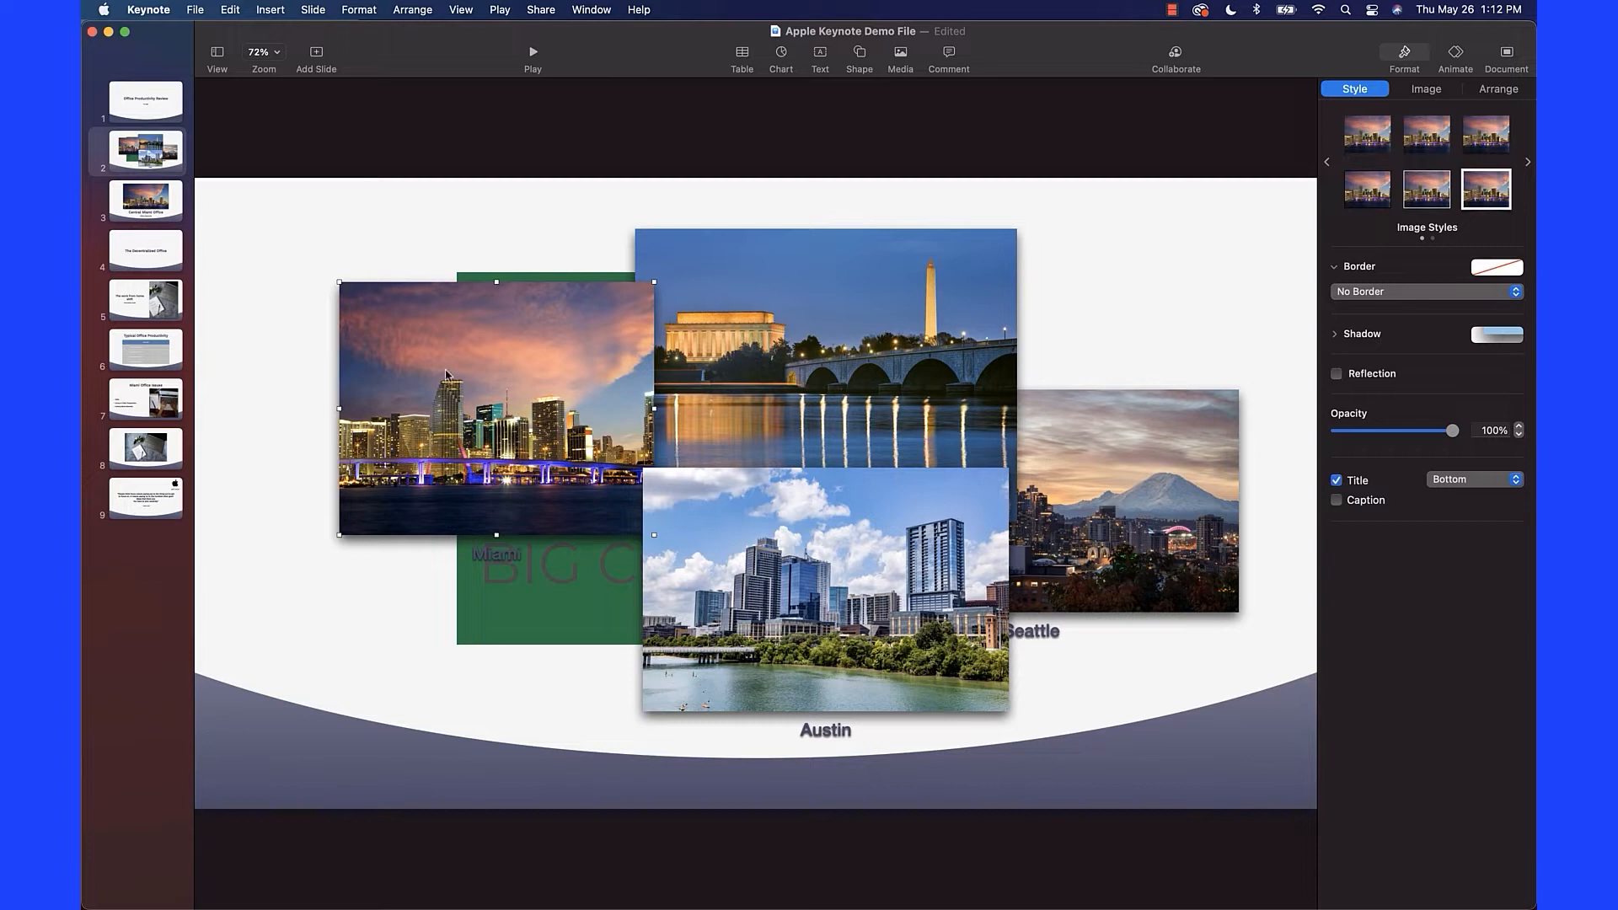
left_click_drag(446, 374, 361, 309)
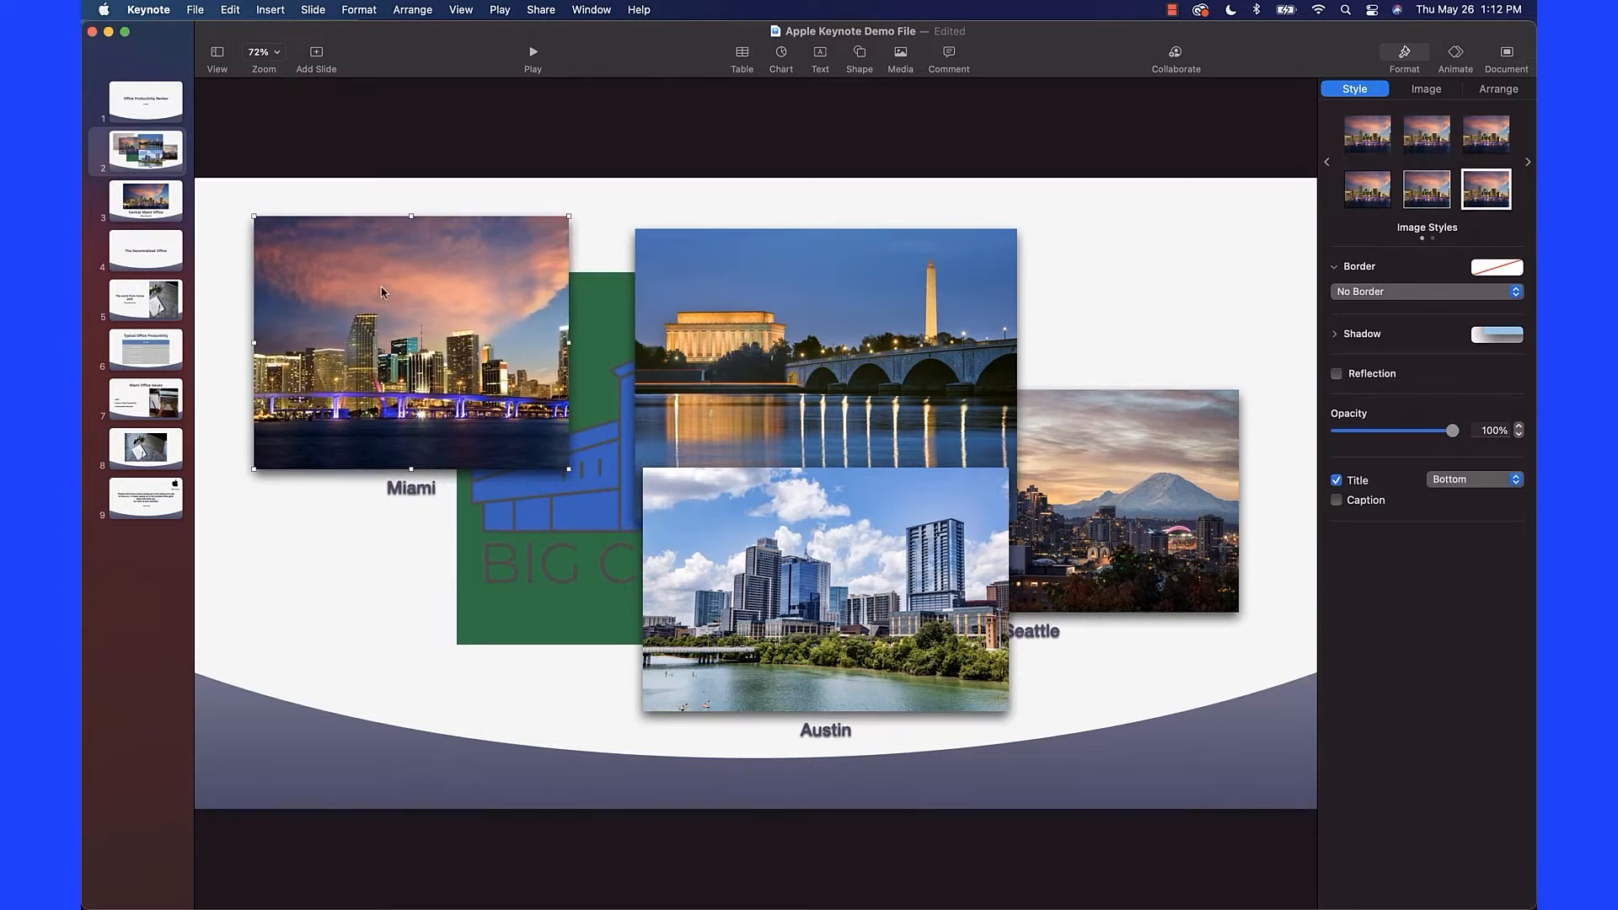
Shift the Washington DC image slightly to the right within its mask and finish the mask editing.
double_click(804, 312)
mouse_move(804, 312)
left_mouse_down()
mouse_move(1034, 241)
mouse_move(818, 323)
mouse_move(831, 308)
left_mouse_up()
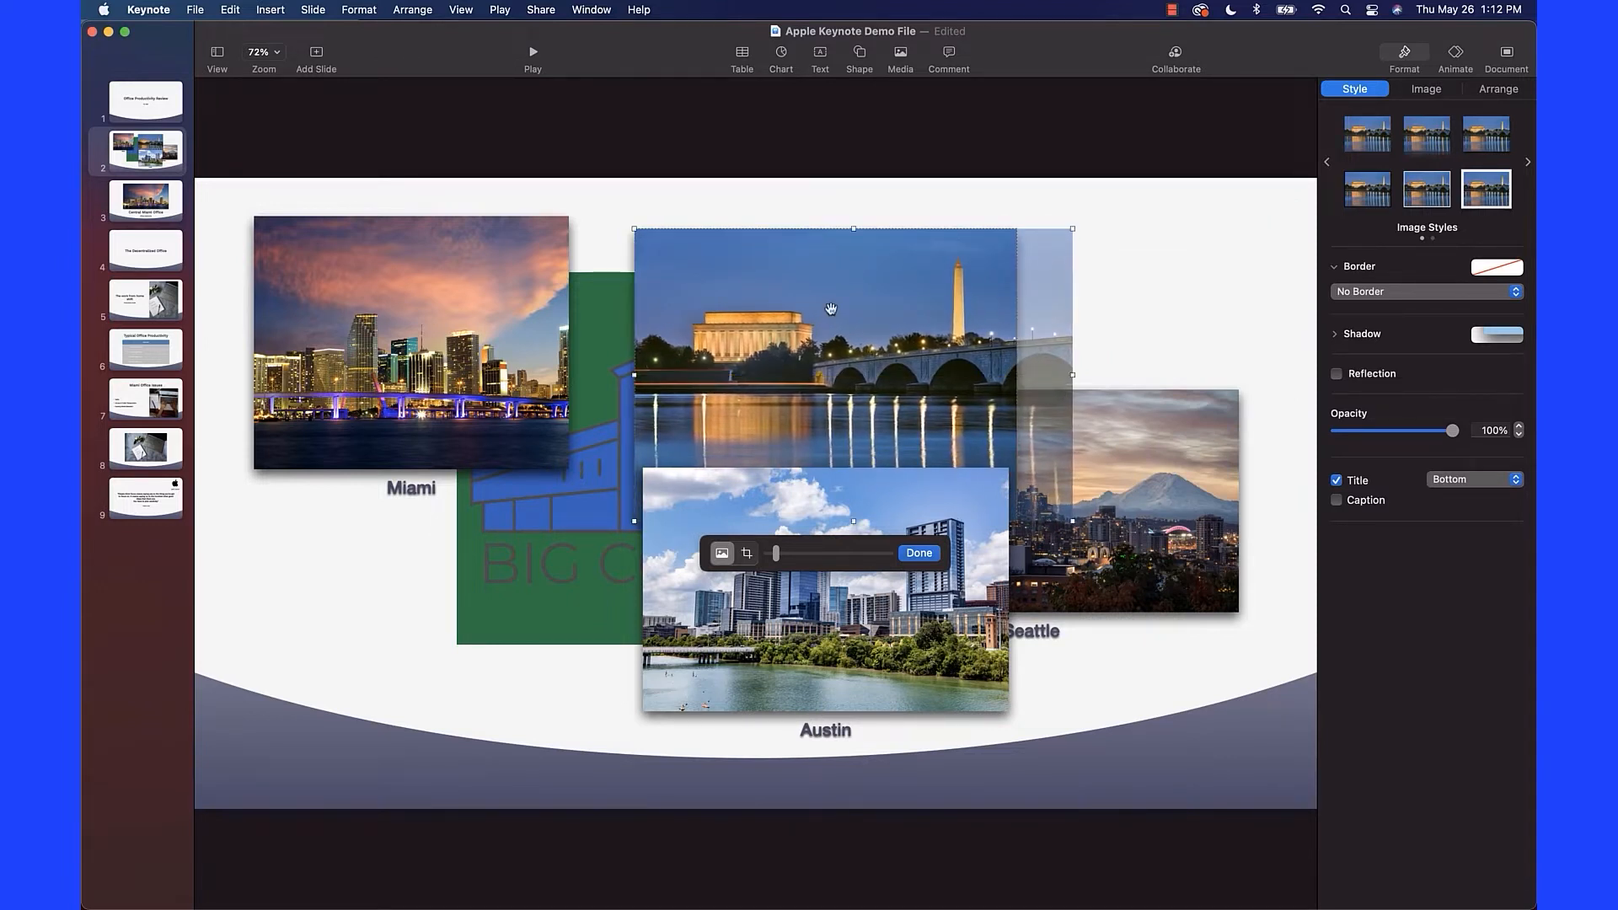
left_click(619, 224)
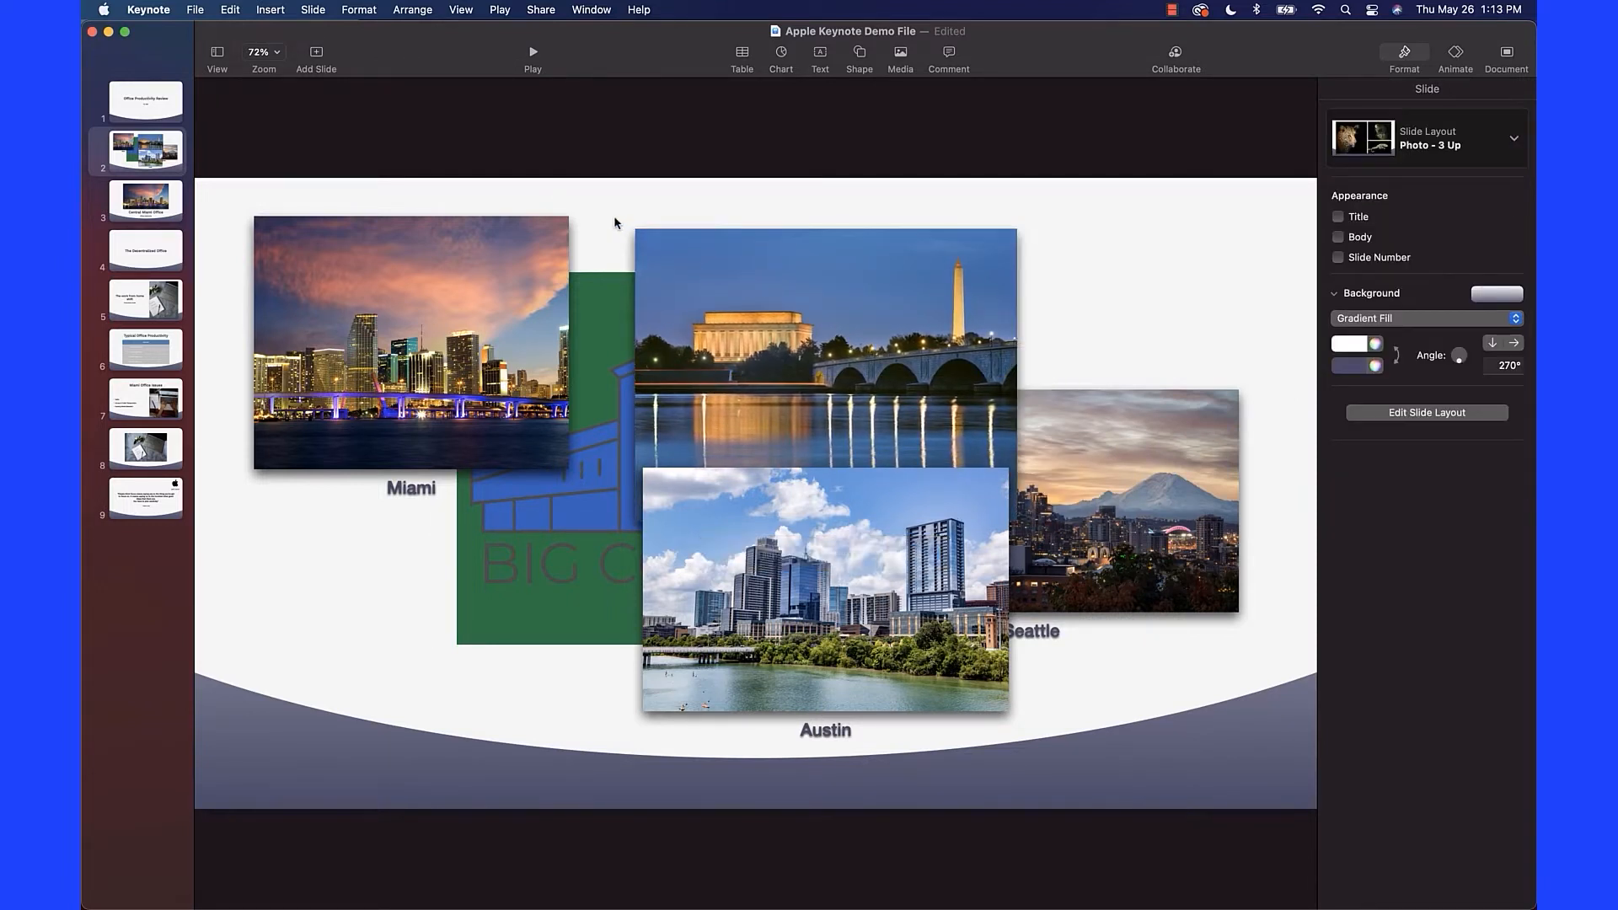
double_click(649, 253)
mouse_move(649, 253)
left_mouse_down()
mouse_move(760, 242)
mouse_move(655, 253)
left_mouse_up()
left_click(596, 210)
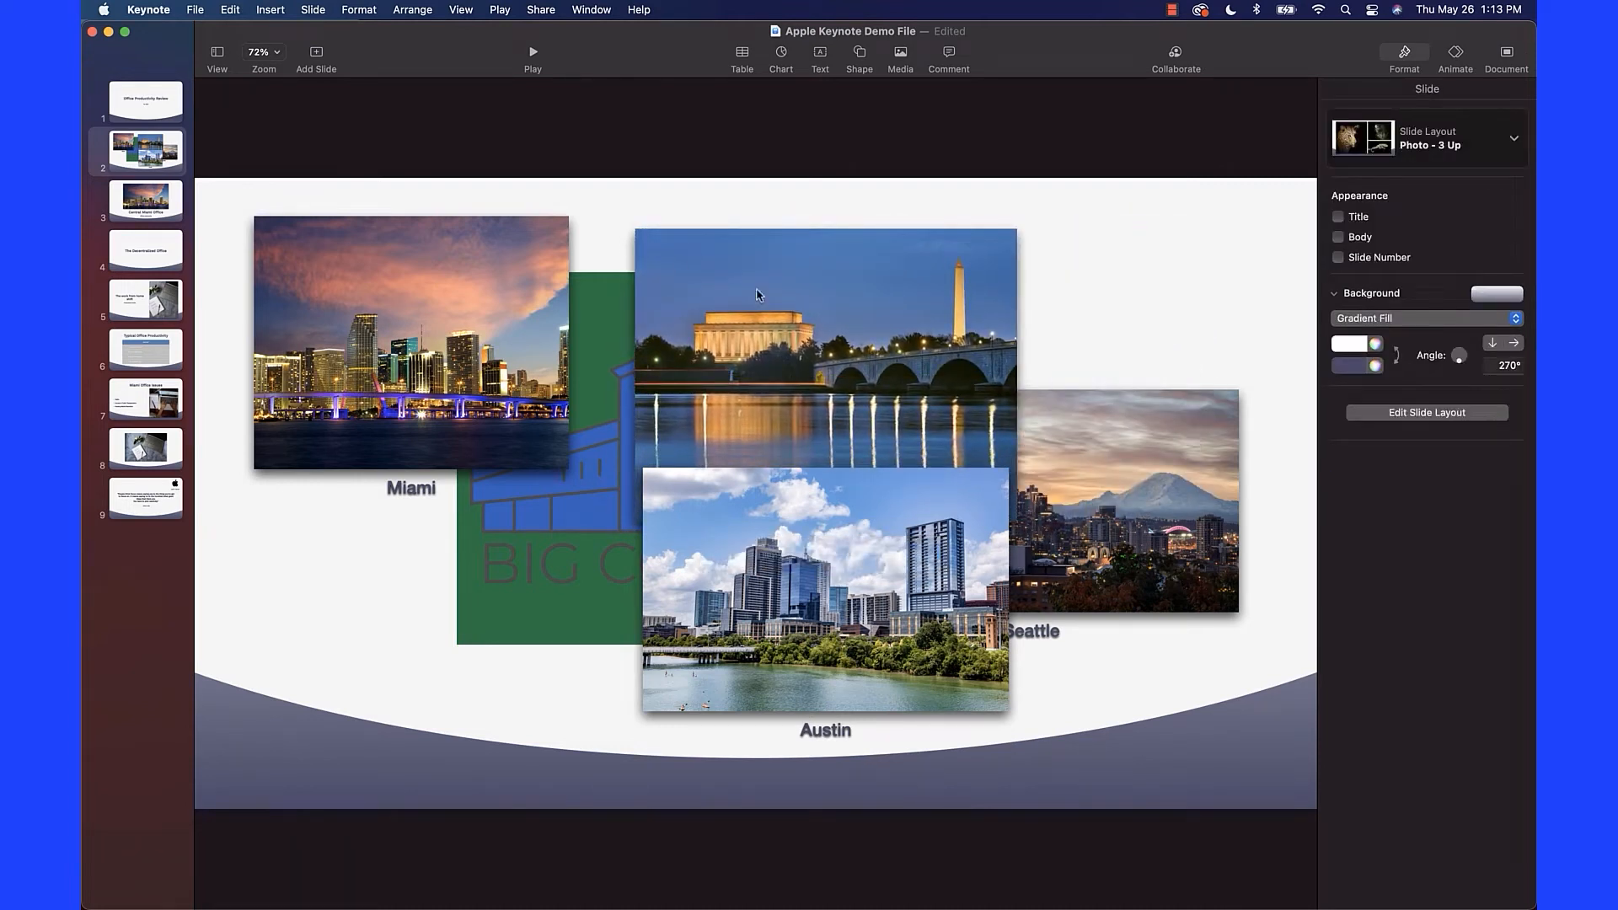
Spread slide 2's pictures around the logo: Washington DC at the upper right, Seattle below it, and Austin below Miami.
left_click_drag(792, 331, 1032, 315)
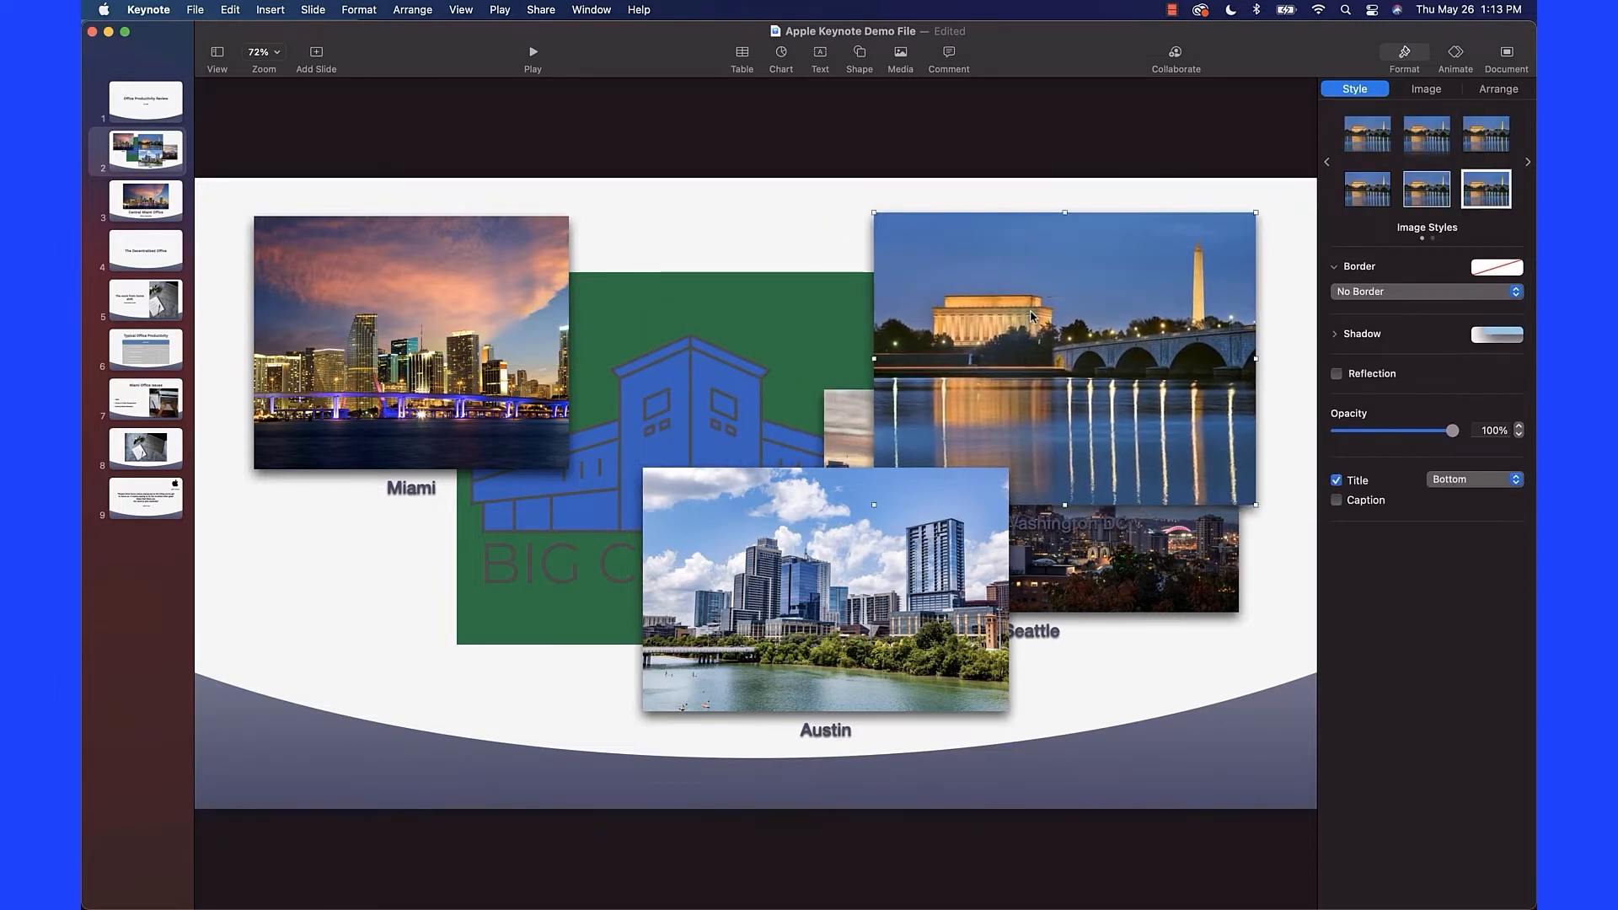
double_click(1109, 573)
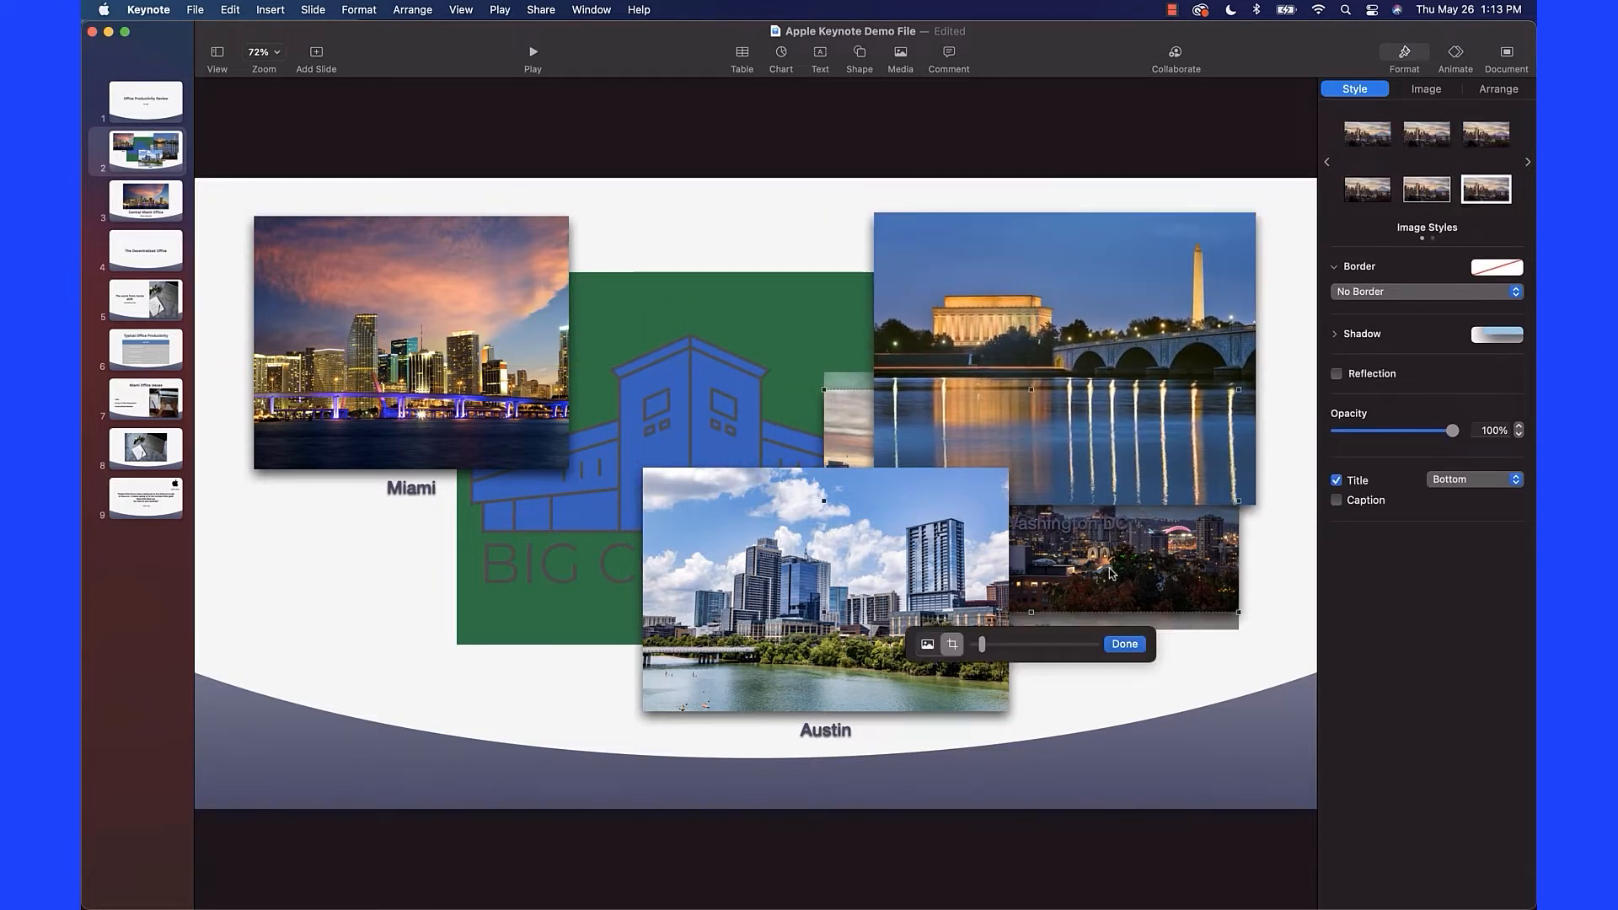
left_click(1123, 646)
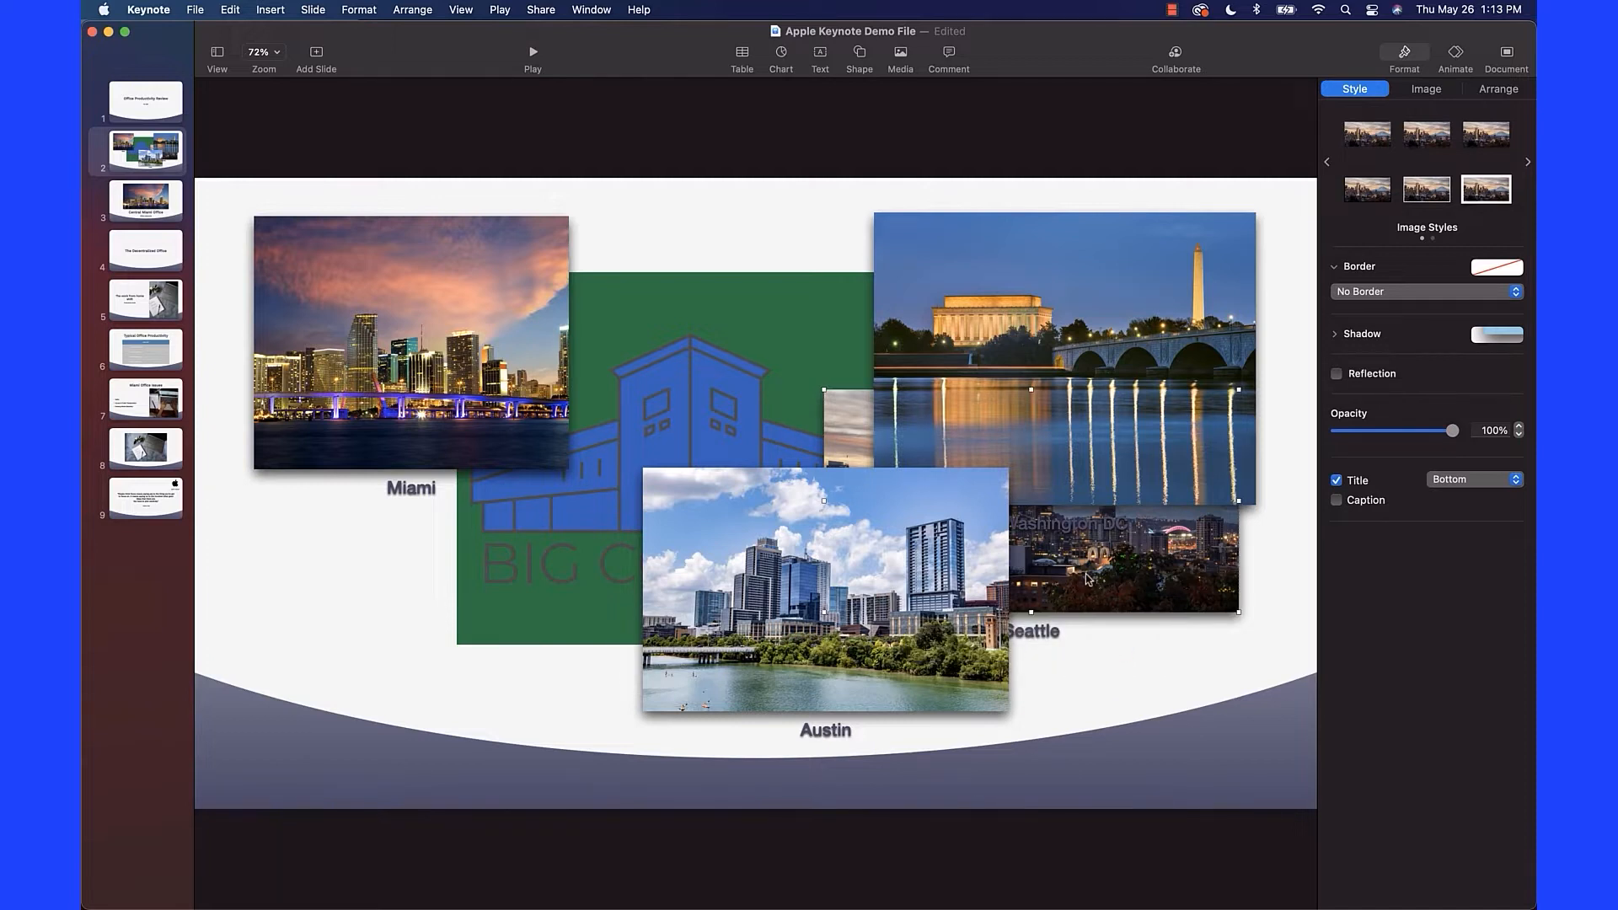
left_click_drag(1087, 579, 1120, 667)
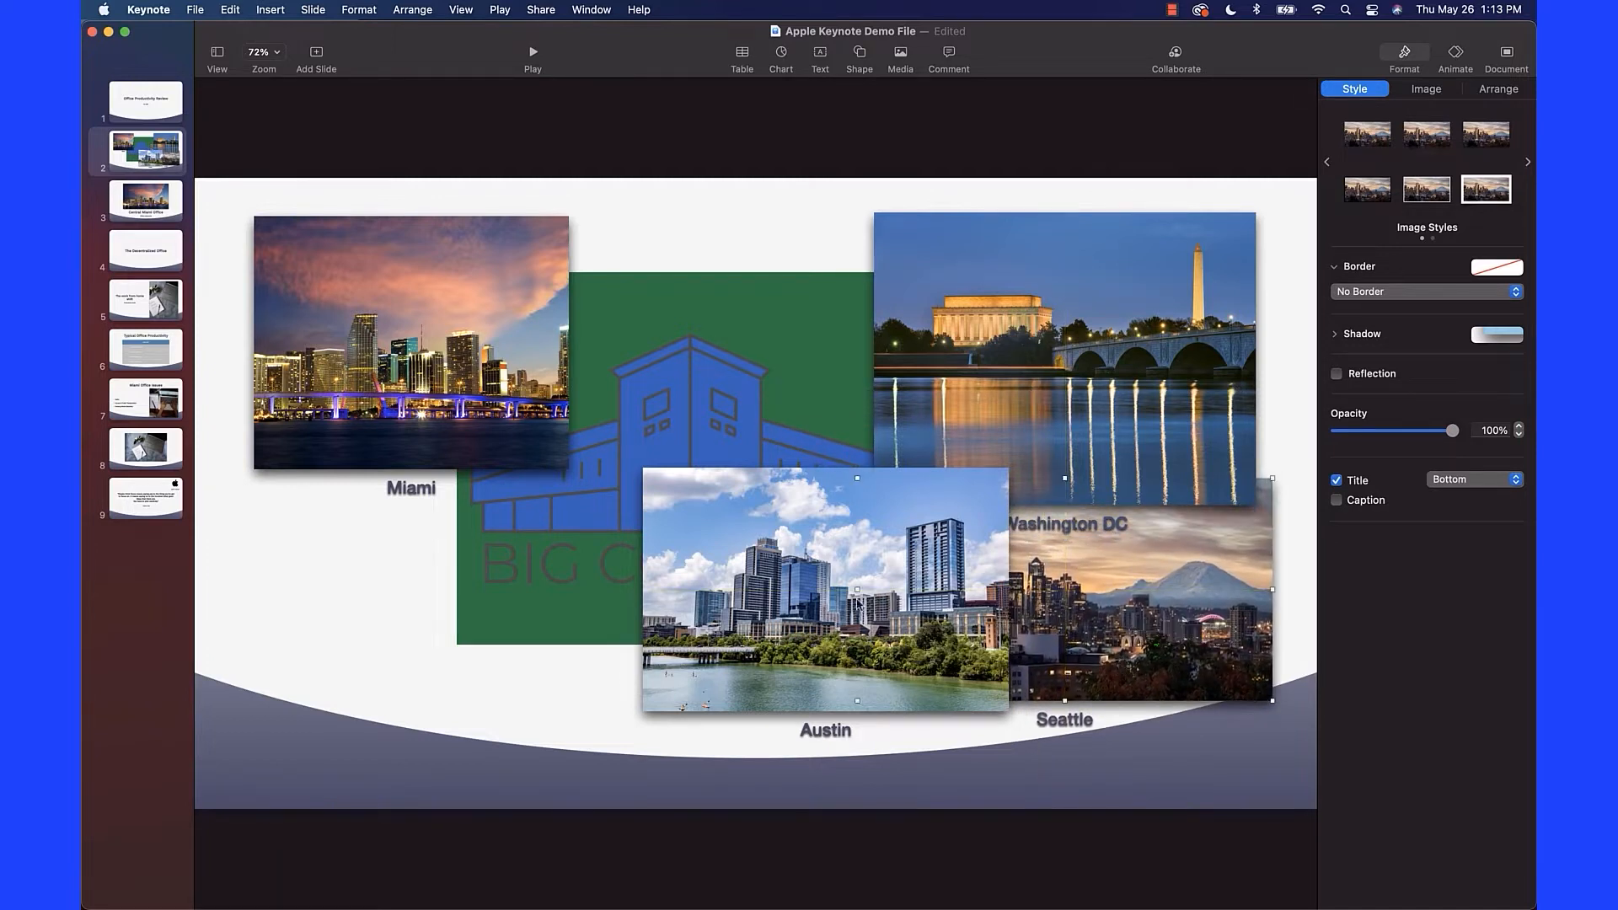
left_click_drag(746, 567, 357, 545)
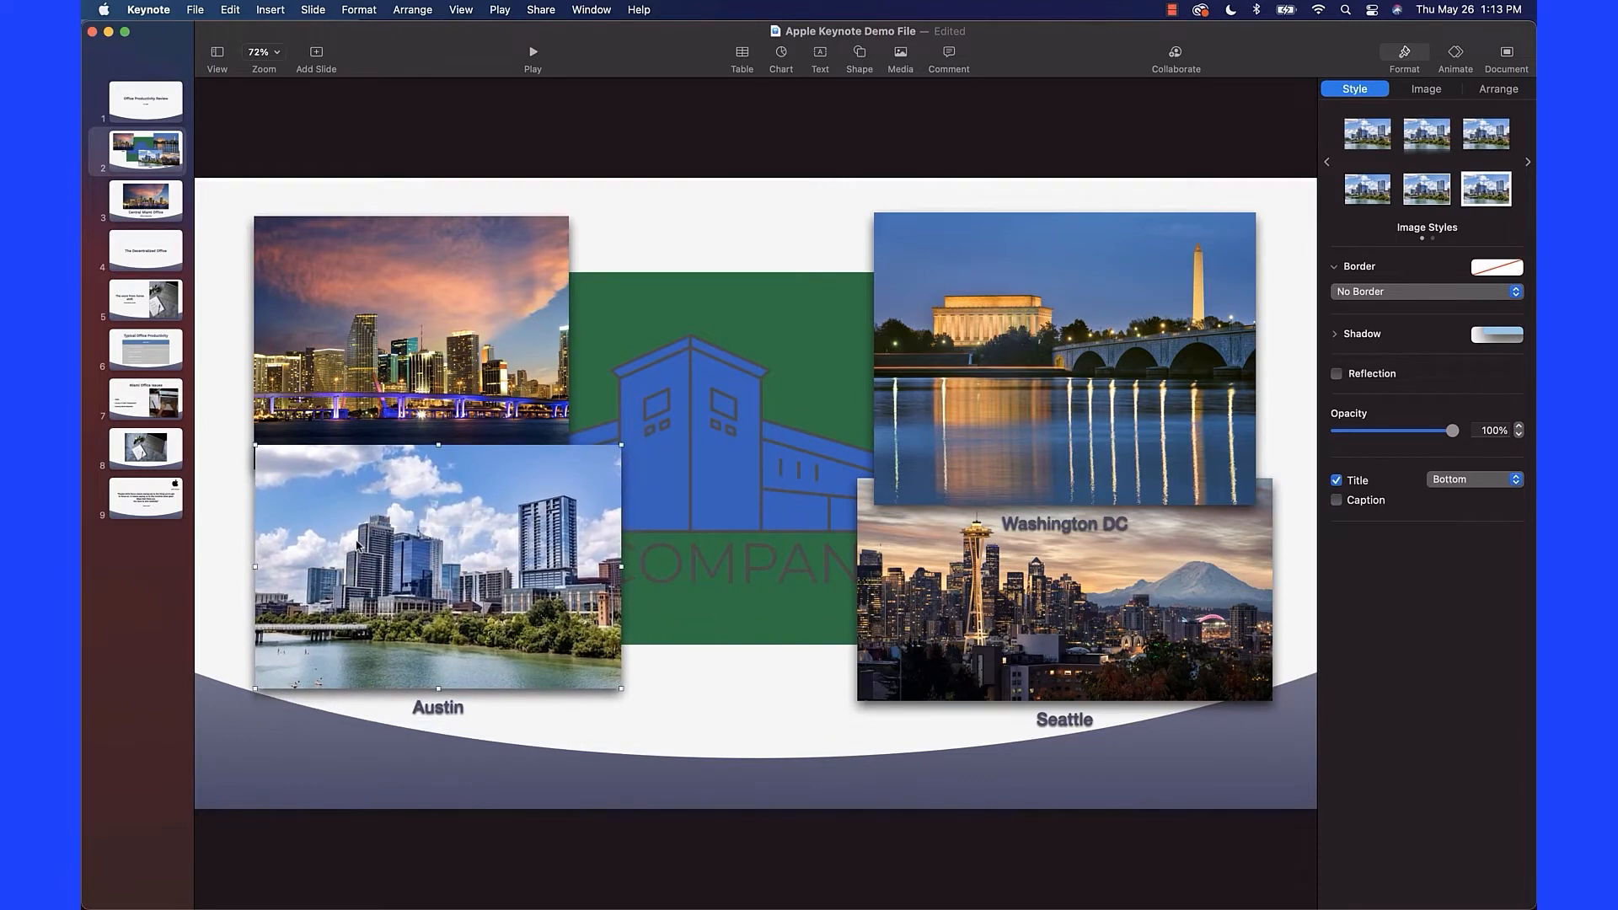
Crop the bottom of the Miami picture with its mask and scale the image down inside it.
left_click(426, 339)
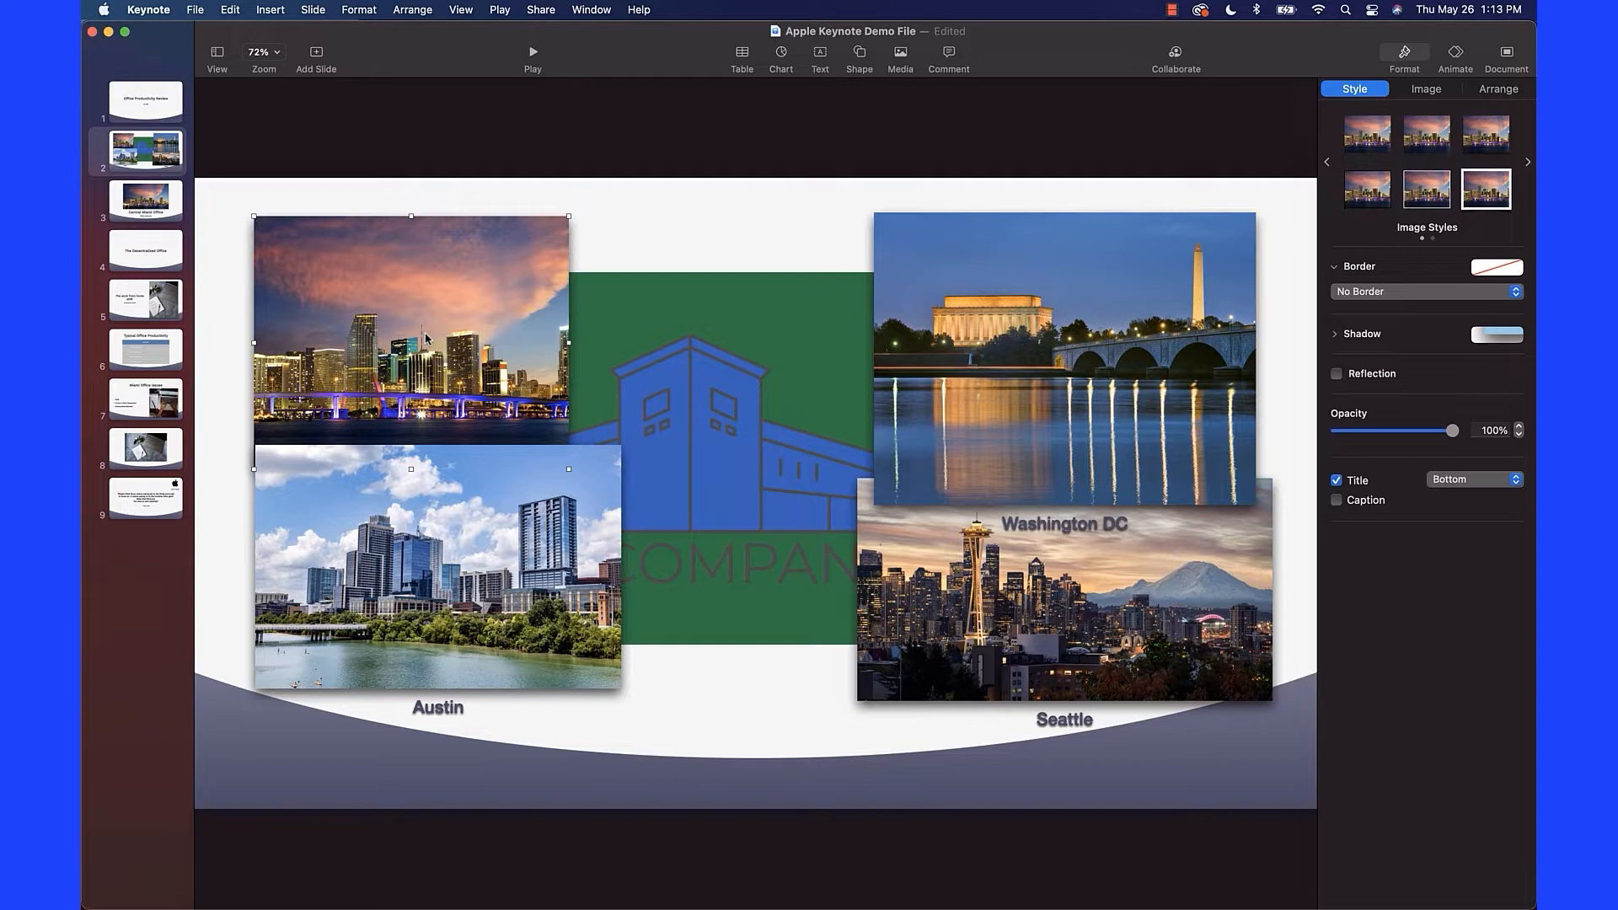
double_click(426, 339)
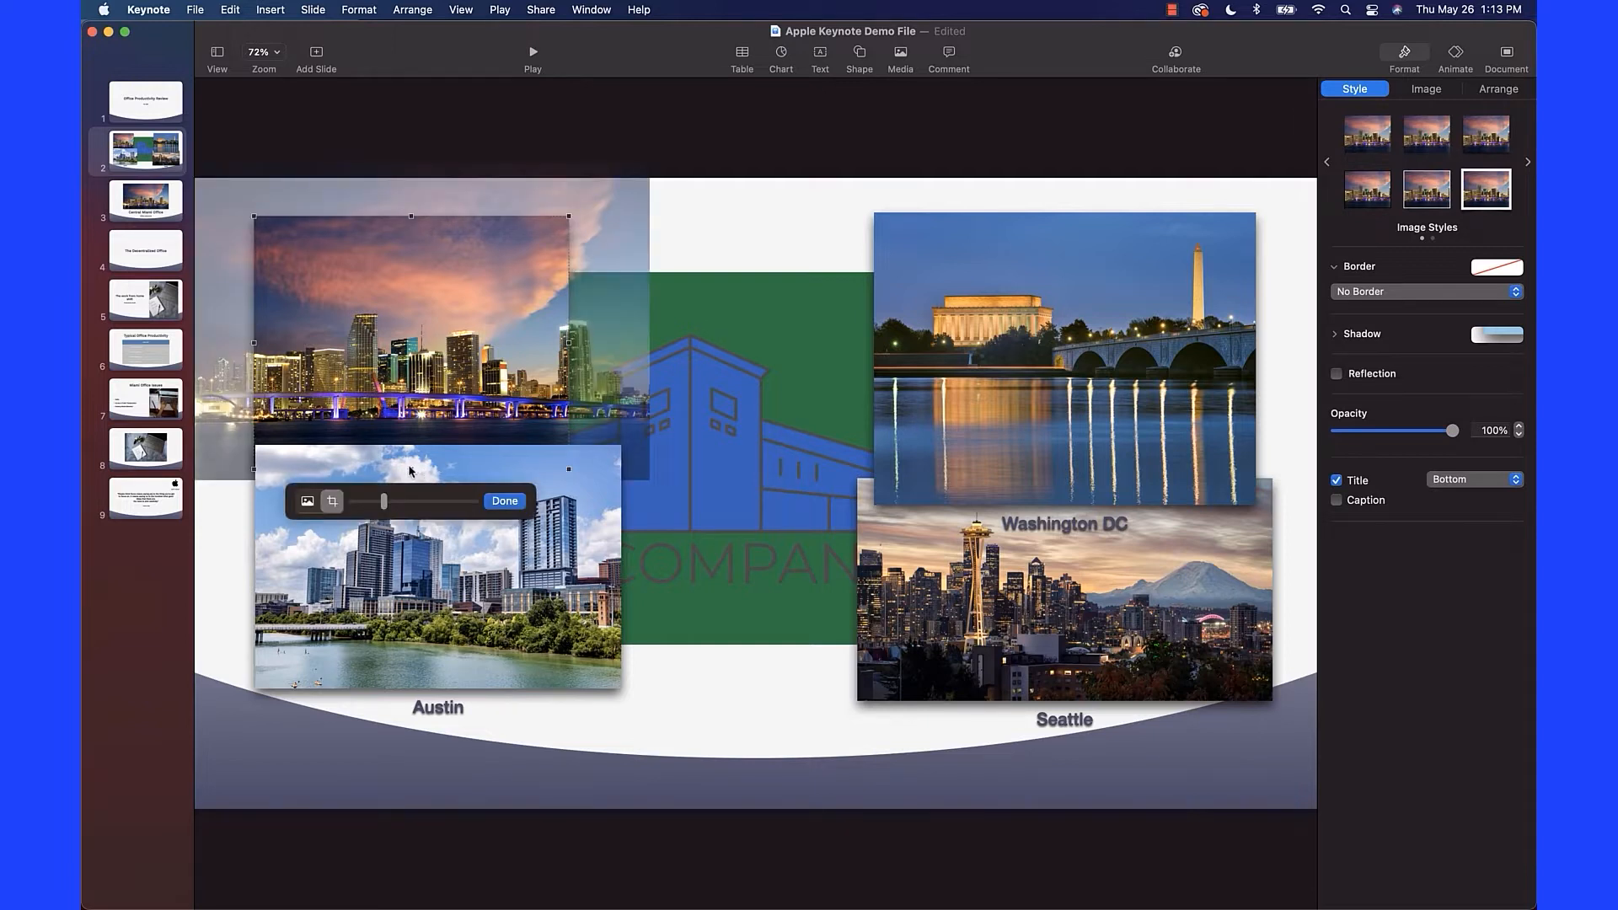
left_click_drag(411, 469, 412, 426)
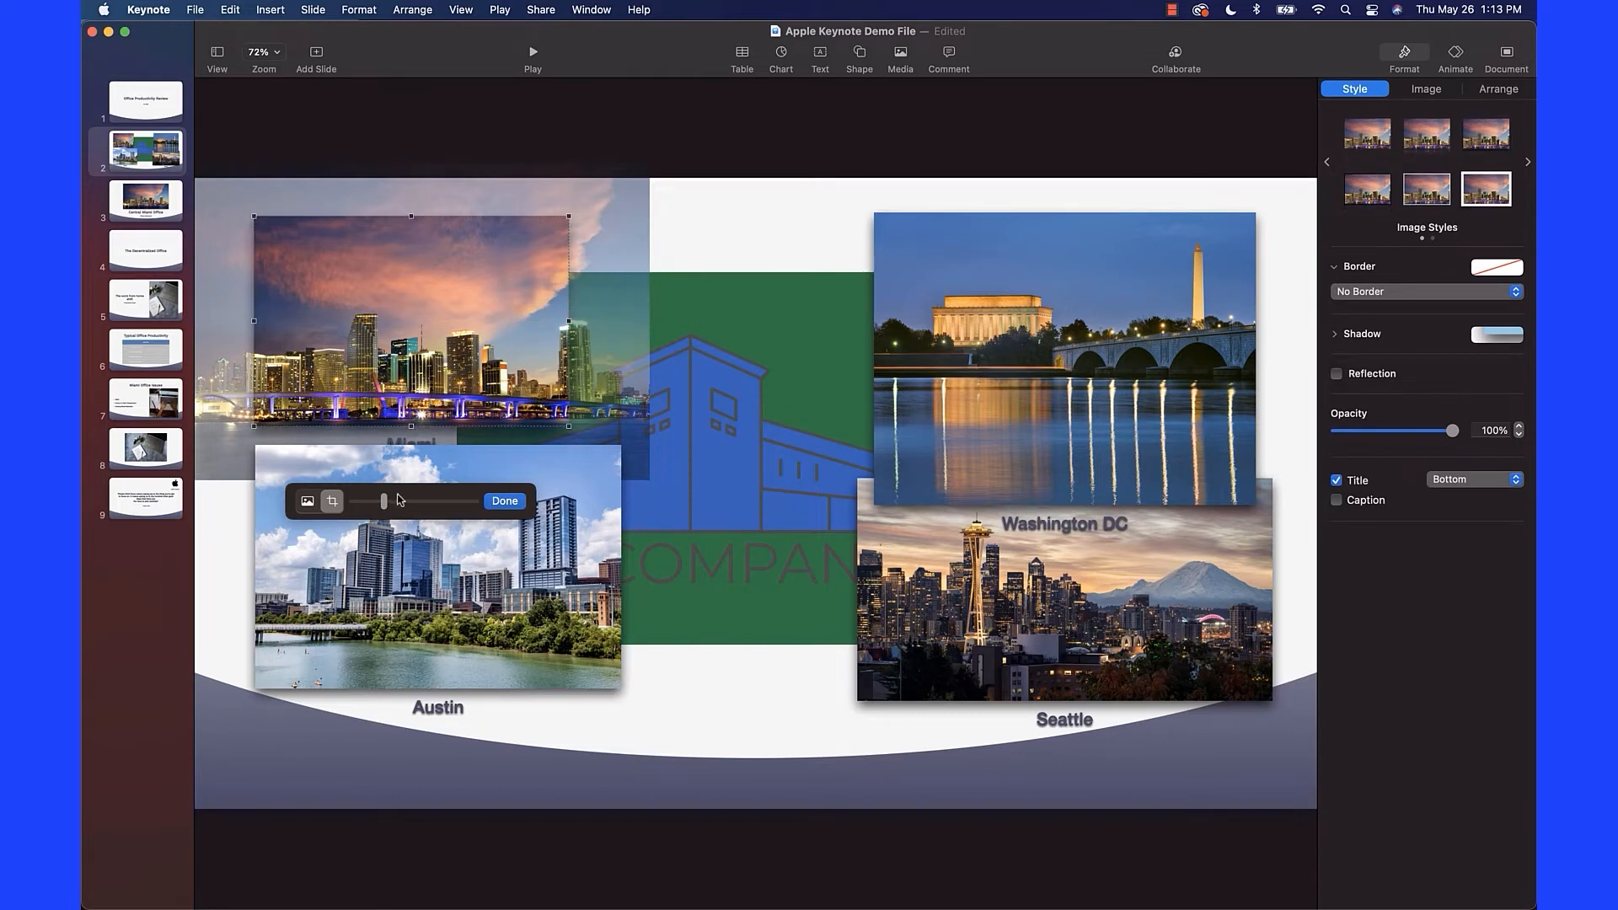
left_click_drag(384, 502, 362, 505)
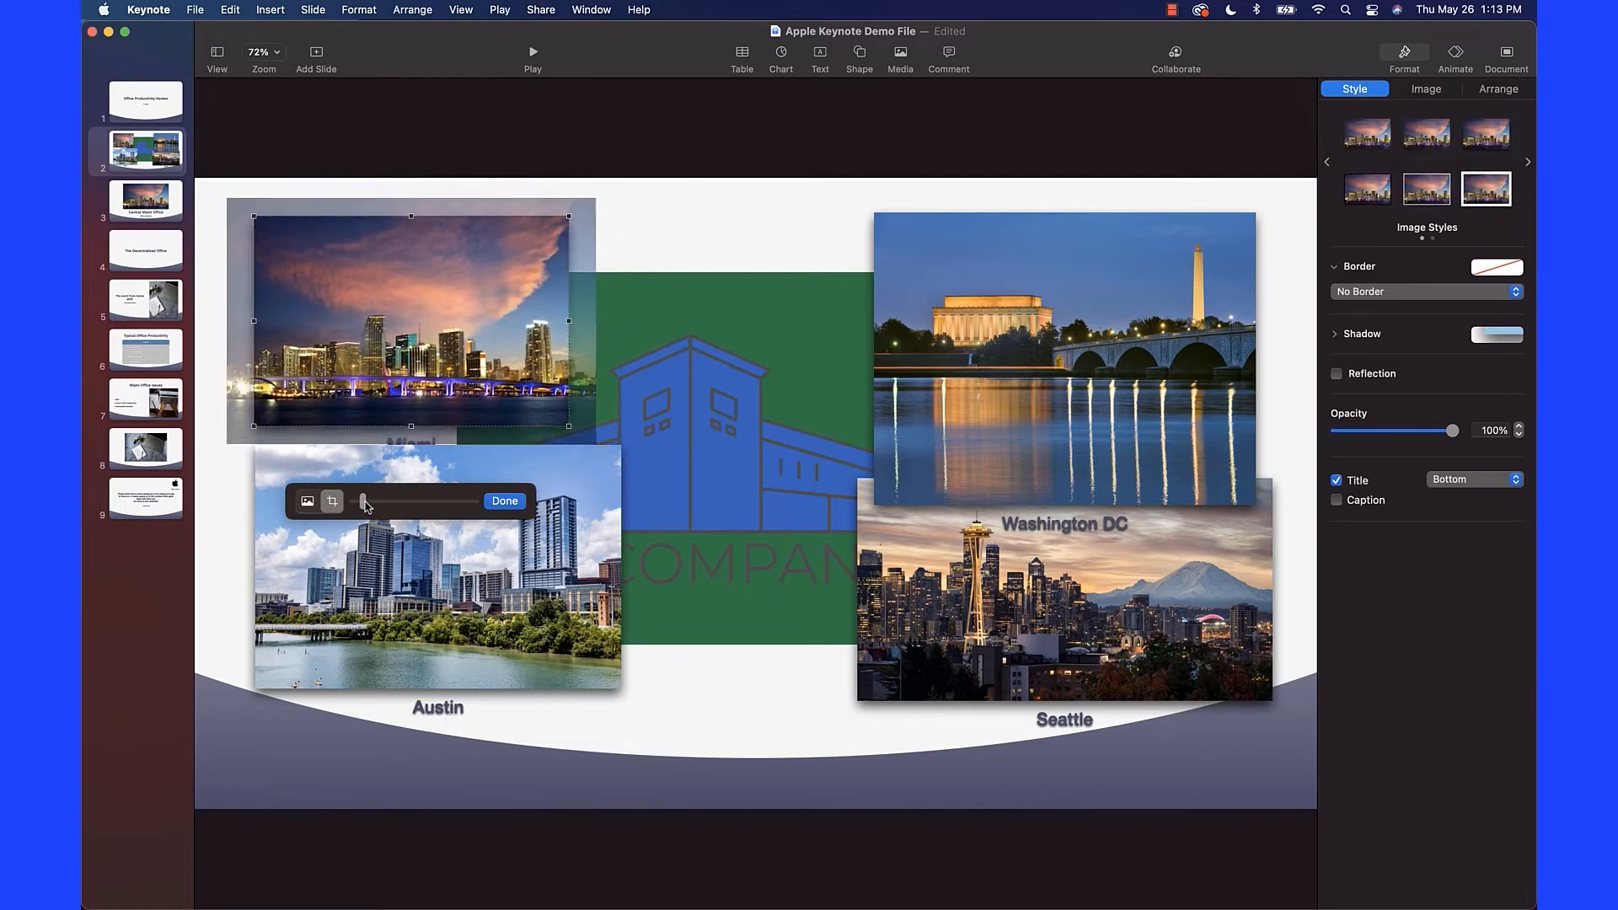
Crop the Austin picture's bottom and right side to match the Miami picture's width, and move it slightly down below the Miami title.
left_click(468, 592)
double_click(469, 593)
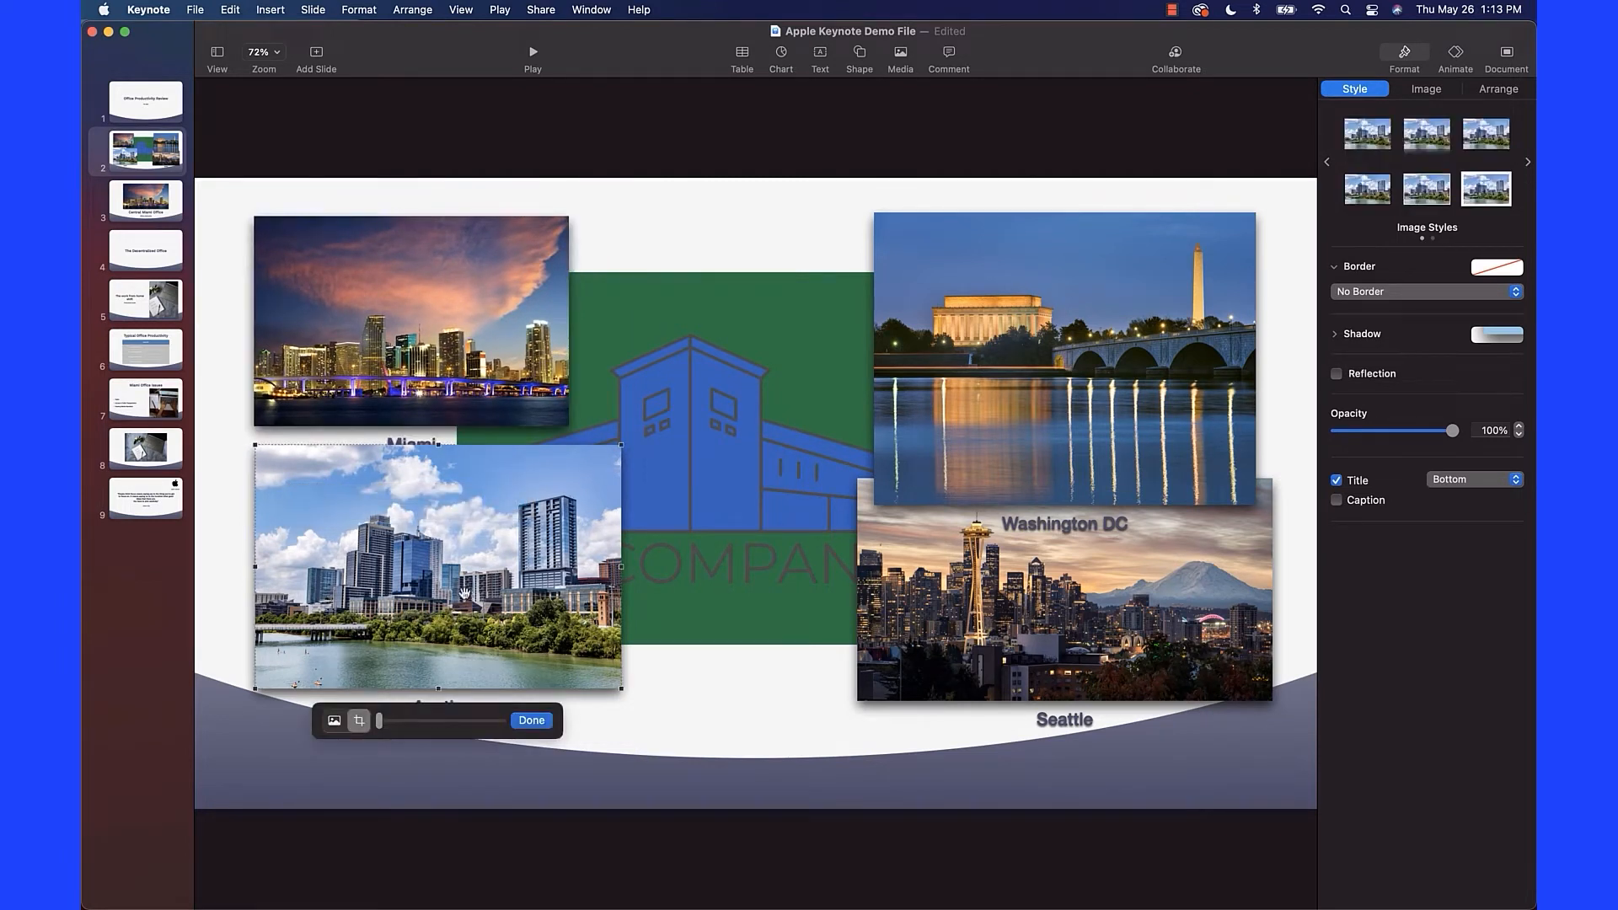
left_click_drag(438, 689, 437, 651)
left_click_drag(620, 548, 570, 548)
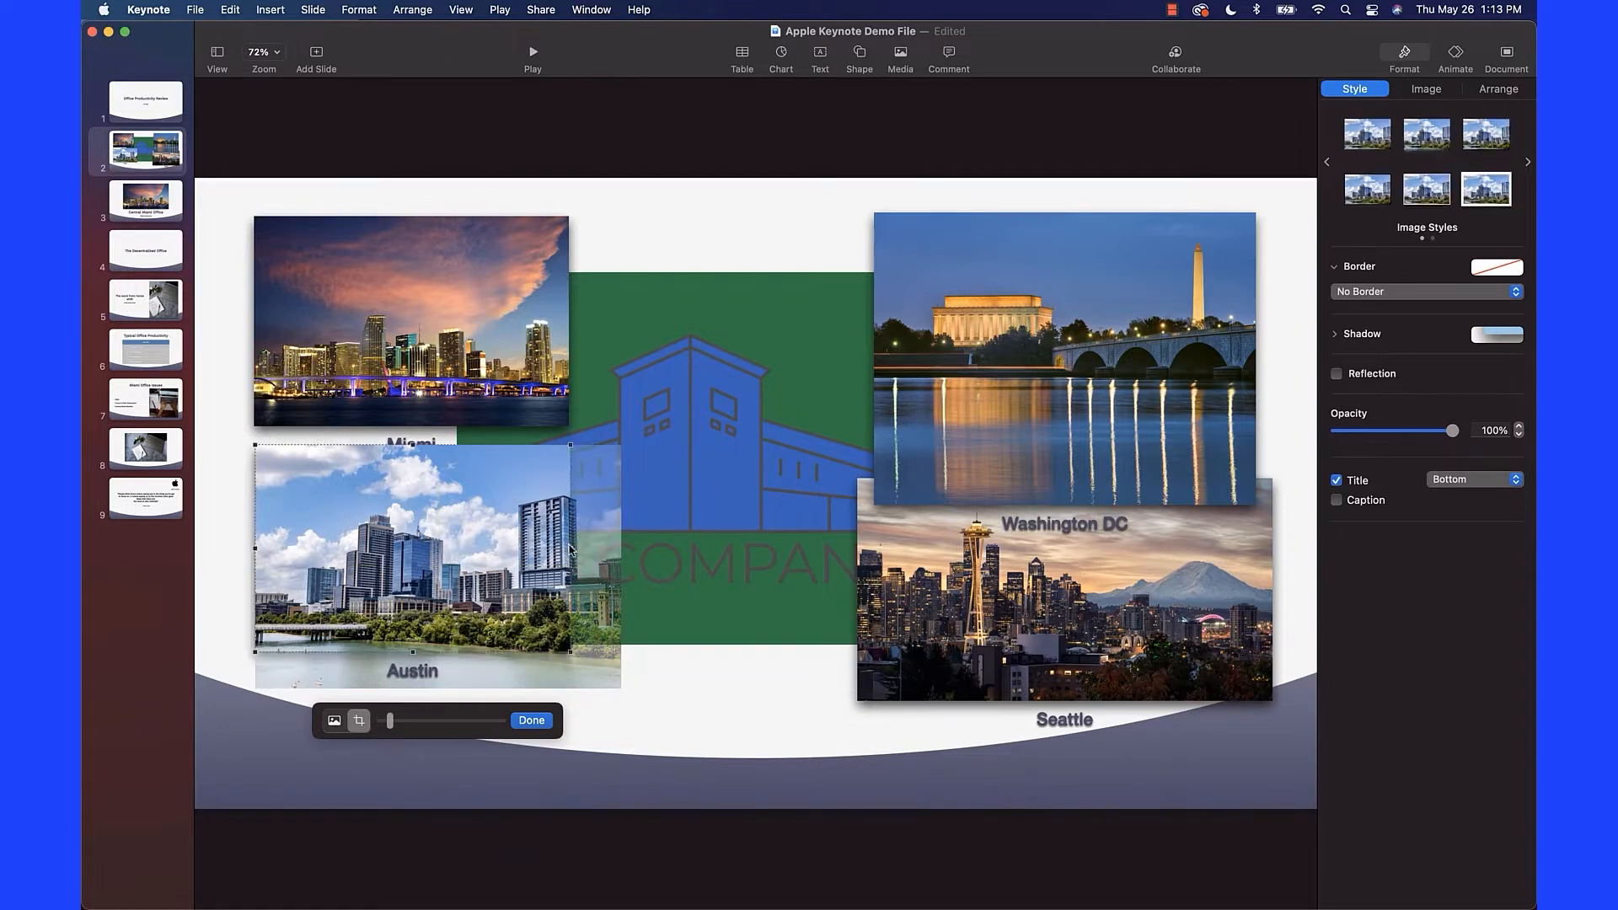
left_click(535, 721)
left_click_drag(495, 578, 493, 598)
Crop the bottom of the Washington DC picture, then rescale and reposition the image so it fills its mask.
double_click(1114, 380)
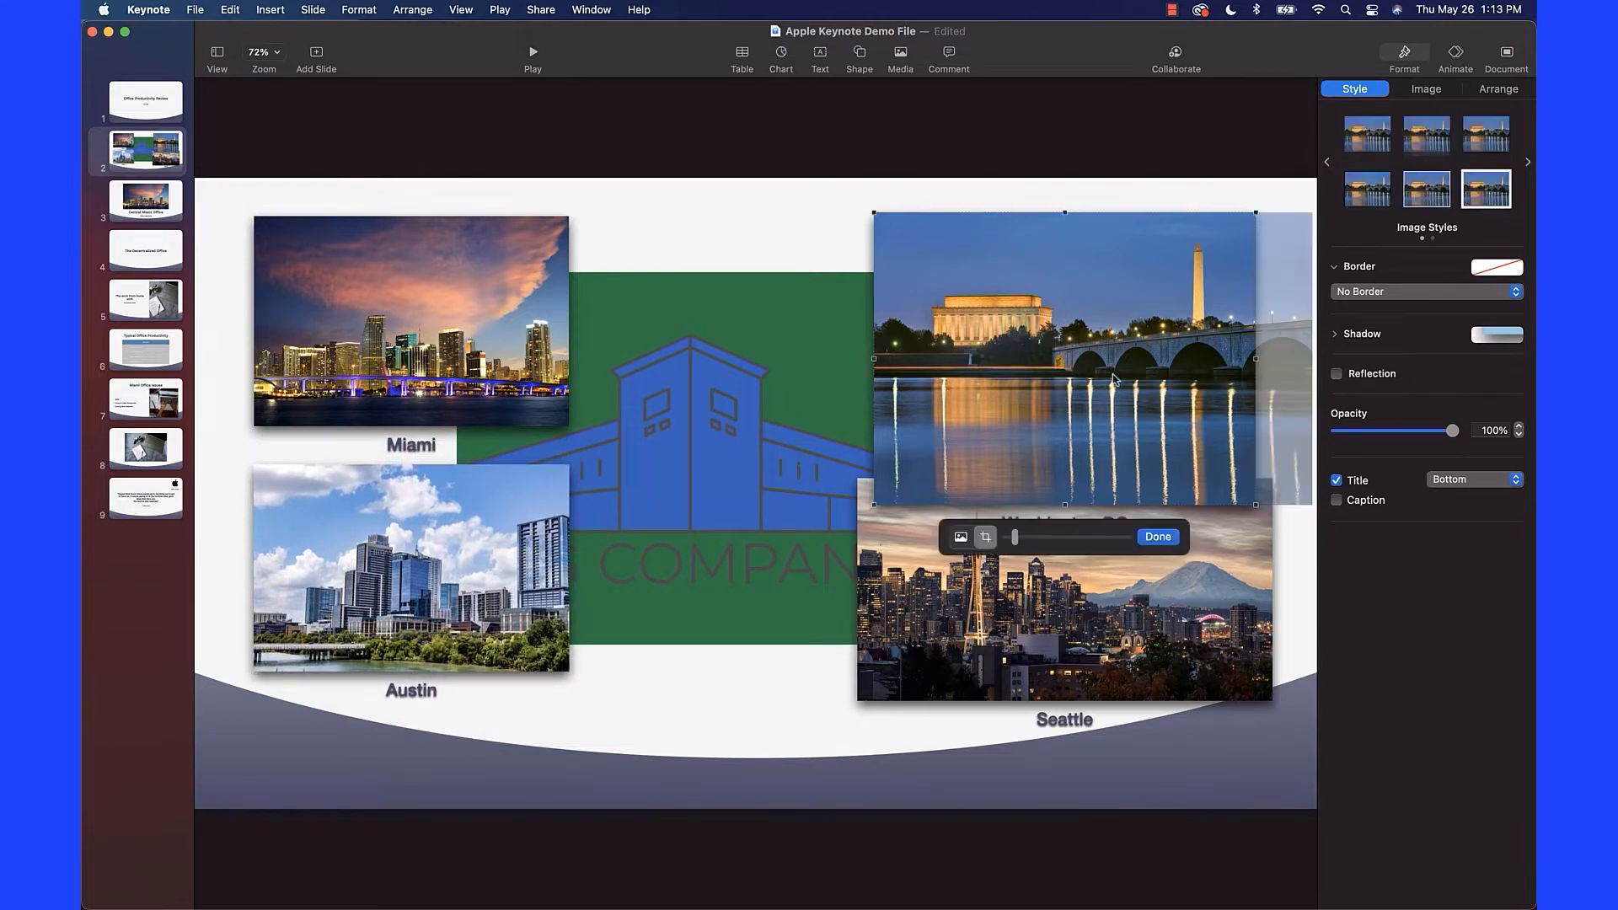
left_click_drag(1063, 505, 1081, 439)
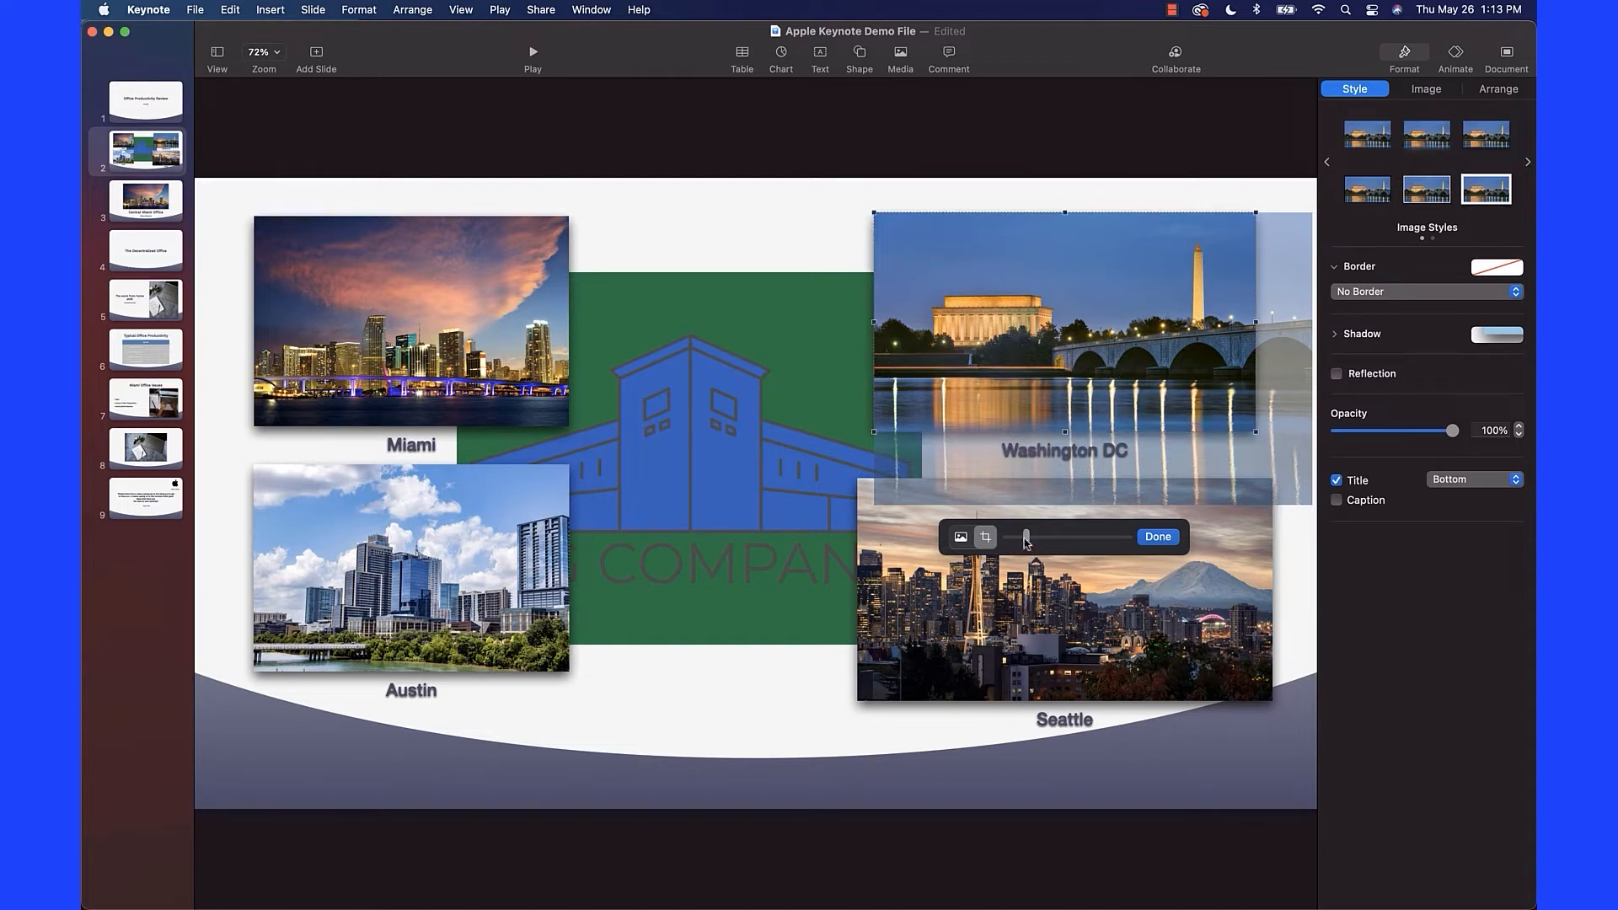
left_click_drag(1016, 537, 1012, 539)
left_click_drag(1079, 385, 1059, 353)
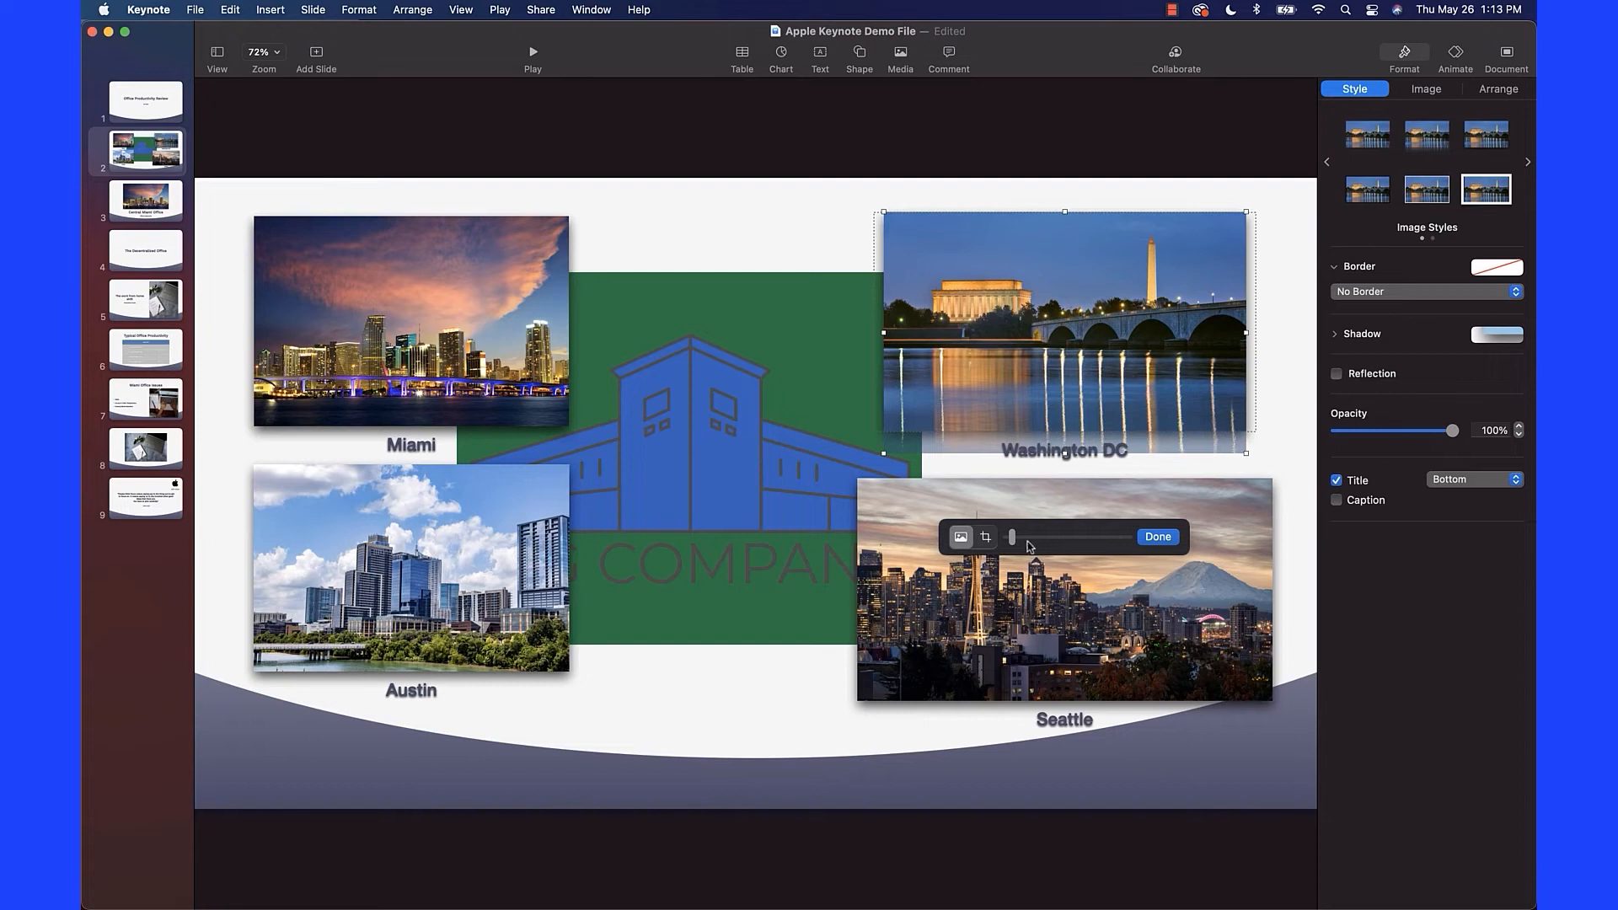
left_click_drag(1012, 538, 1018, 538)
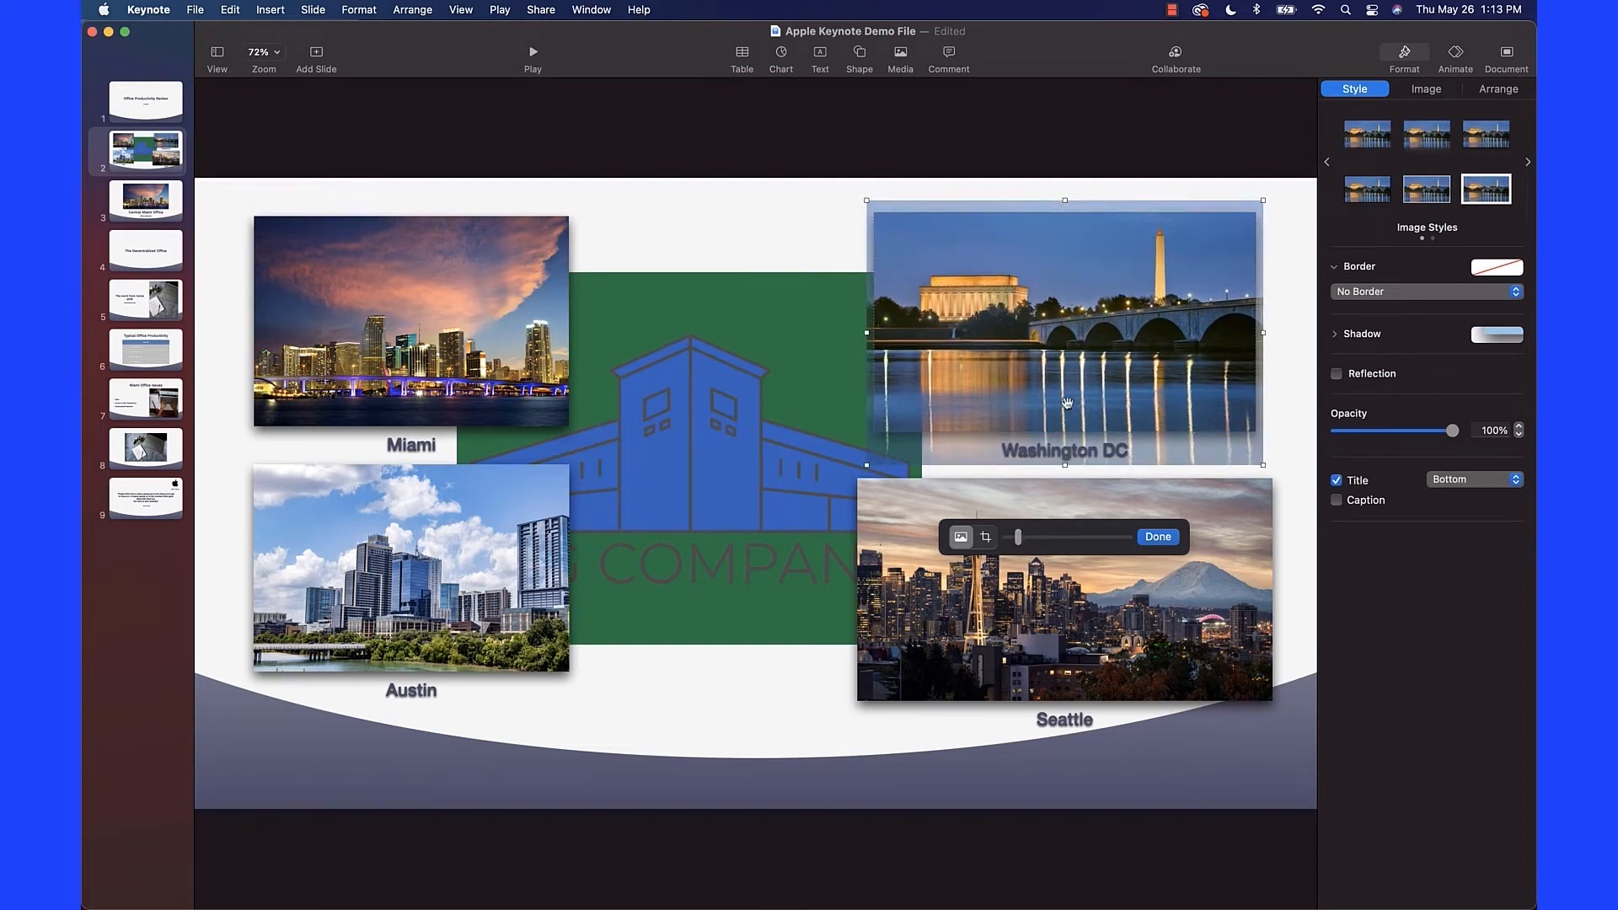
left_click(1288, 346)
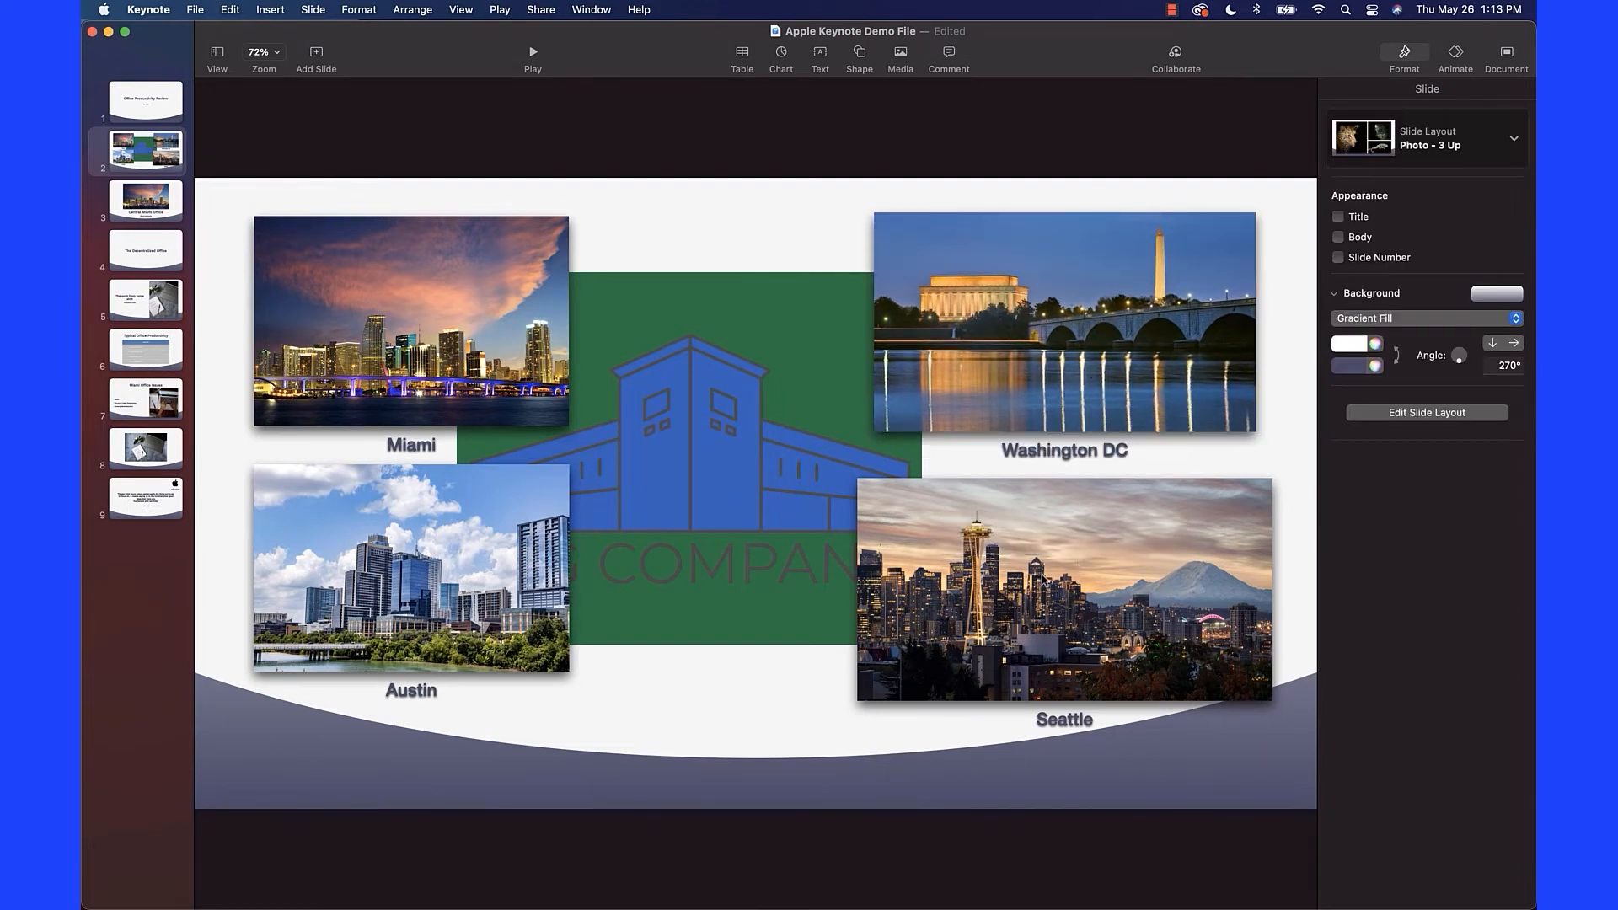
Try to crop the left side of the Seattle picture and move the picture slightly to the left.
double_click(1045, 580)
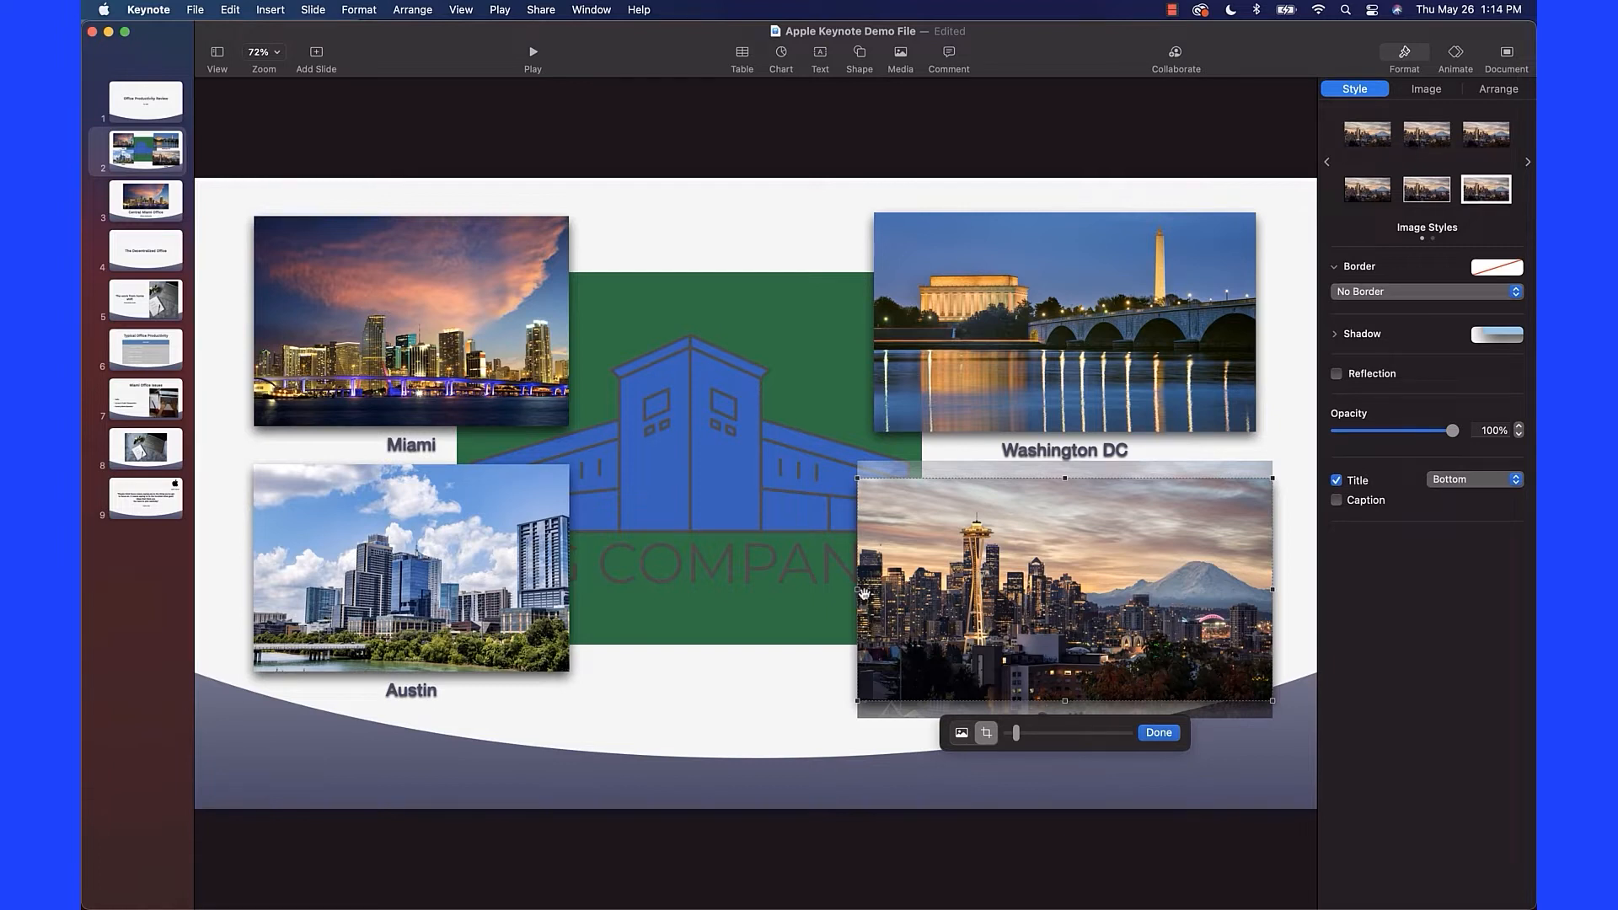
left_click_drag(858, 597, 1063, 599)
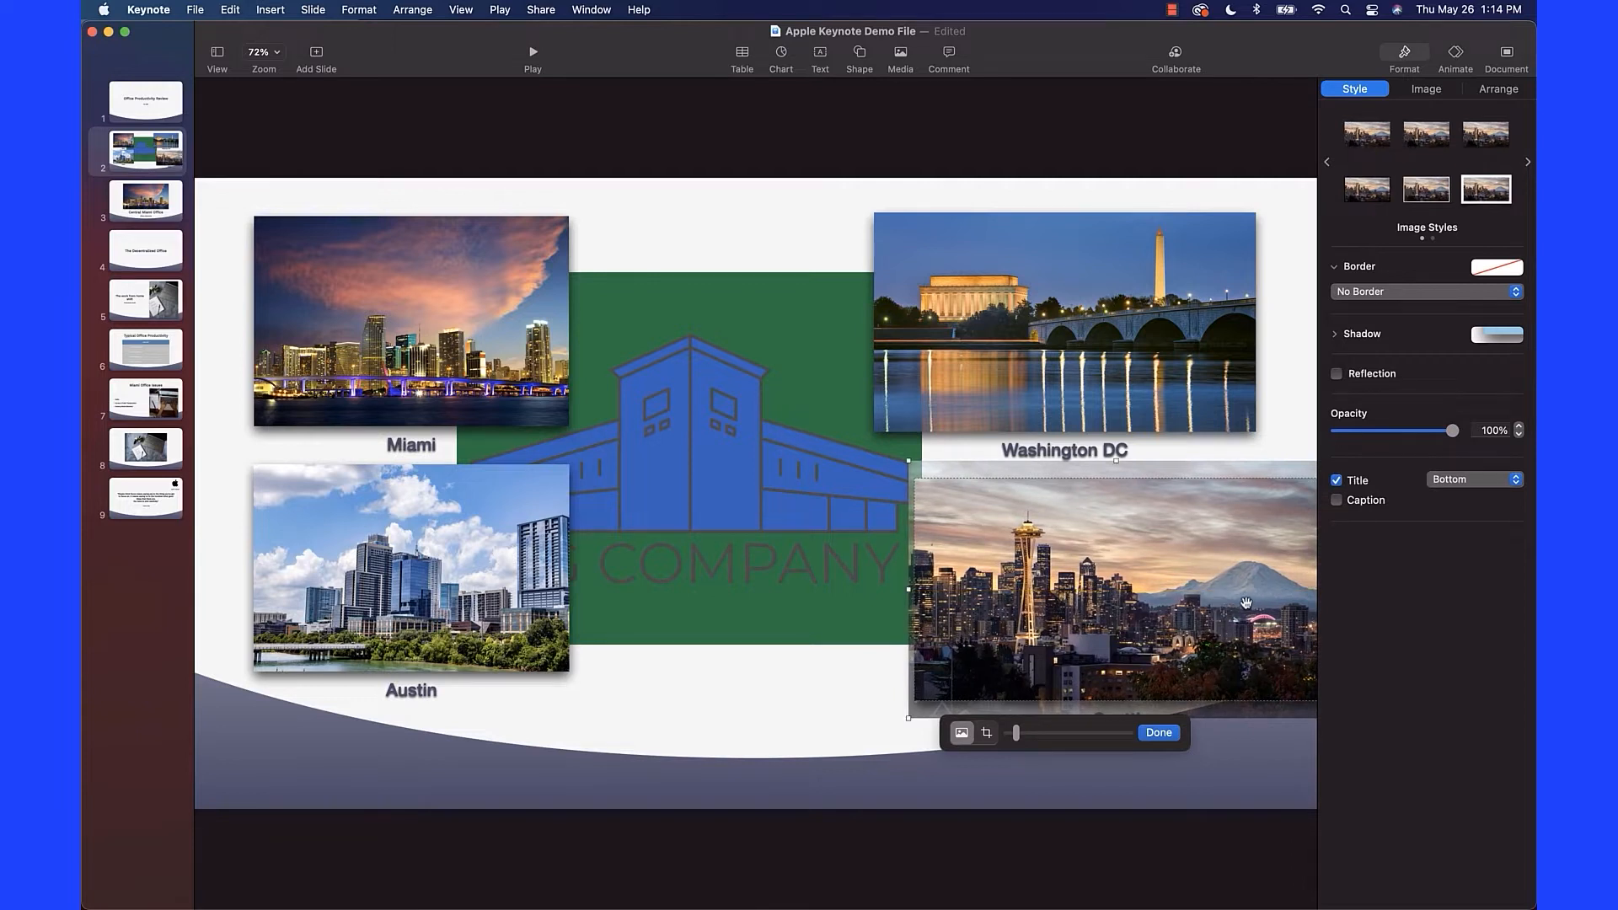
left_click(1293, 425)
left_click_drag(1233, 519, 1161, 548)
Crop the right side of the Seattle picture with its mask and place the picture centred below the Washington DC title.
double_click(1164, 589)
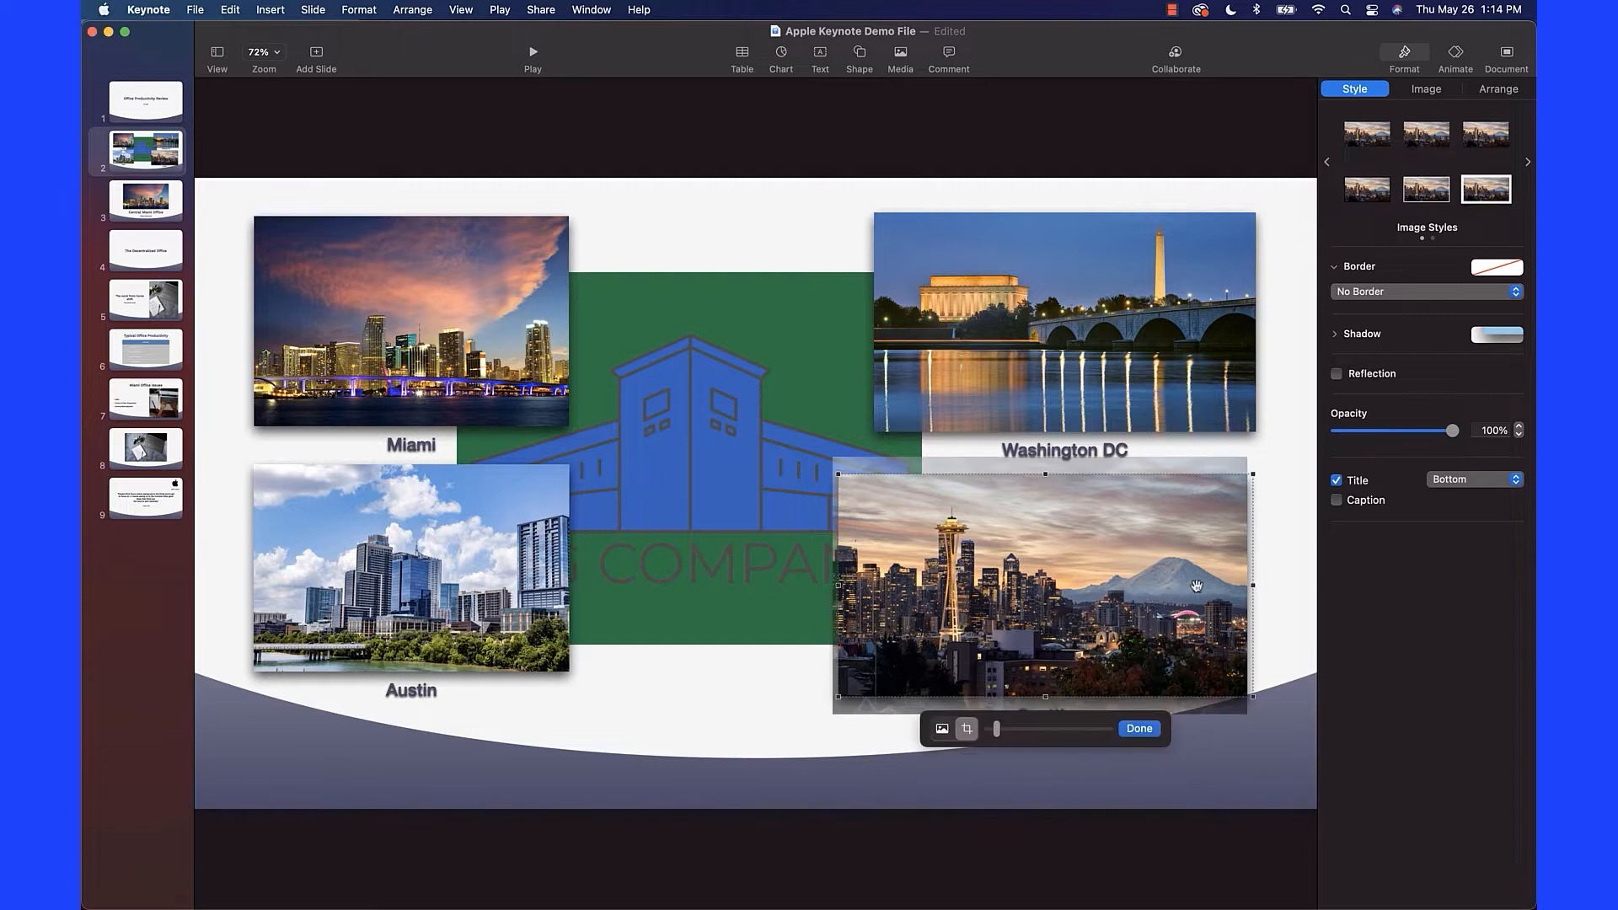
left_click_drag(1253, 585, 1173, 586)
left_click(1274, 500)
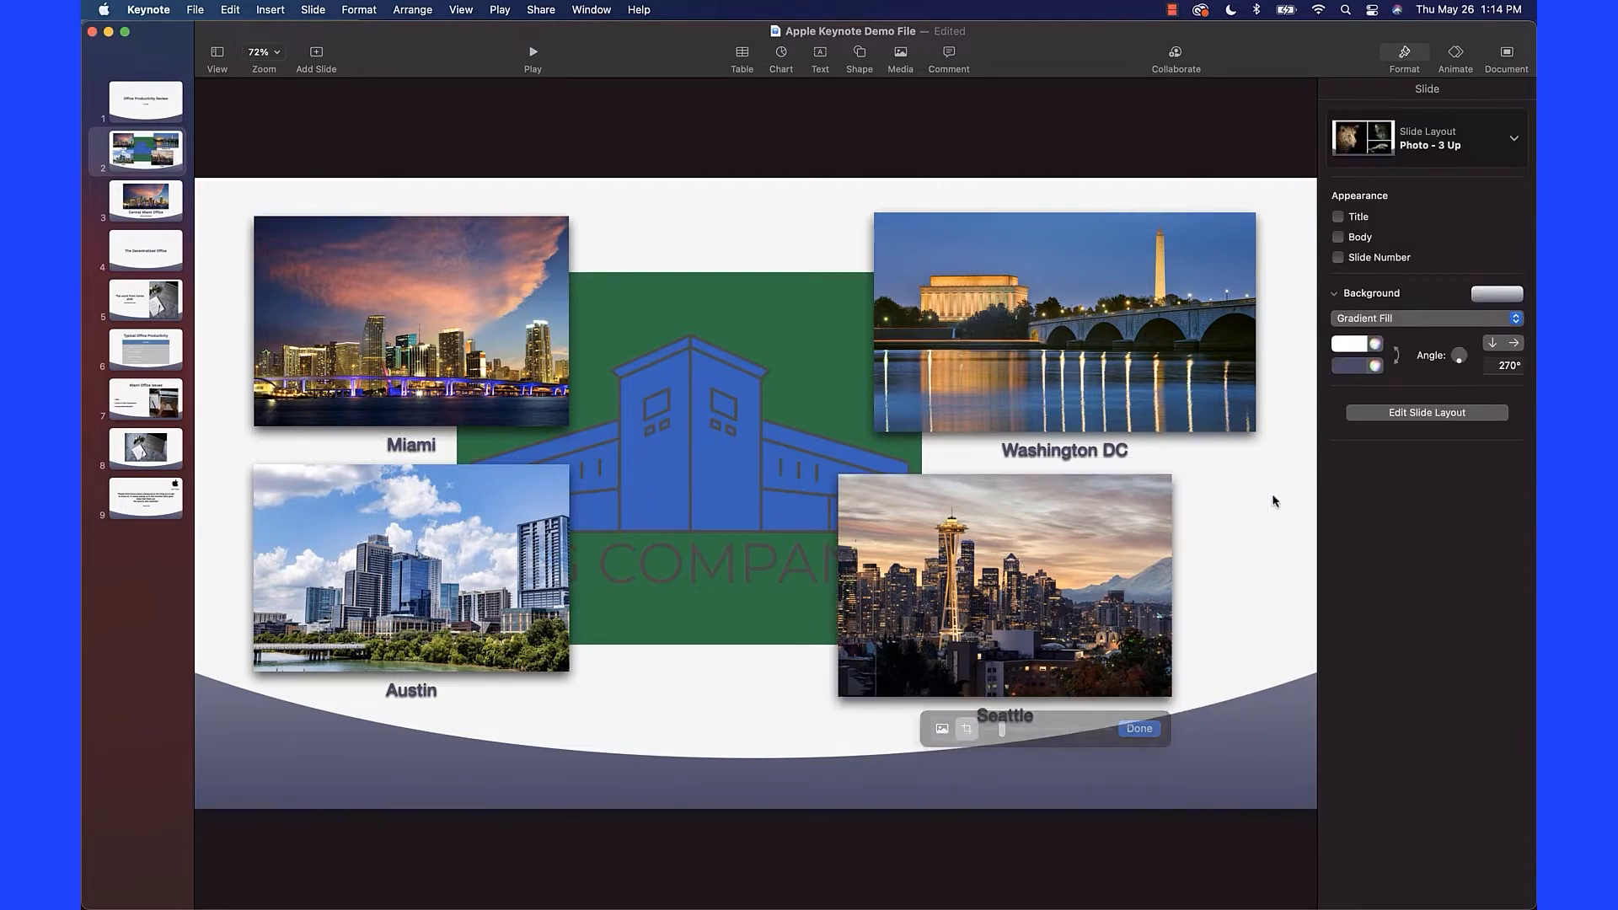
left_click_drag(993, 544, 1073, 585)
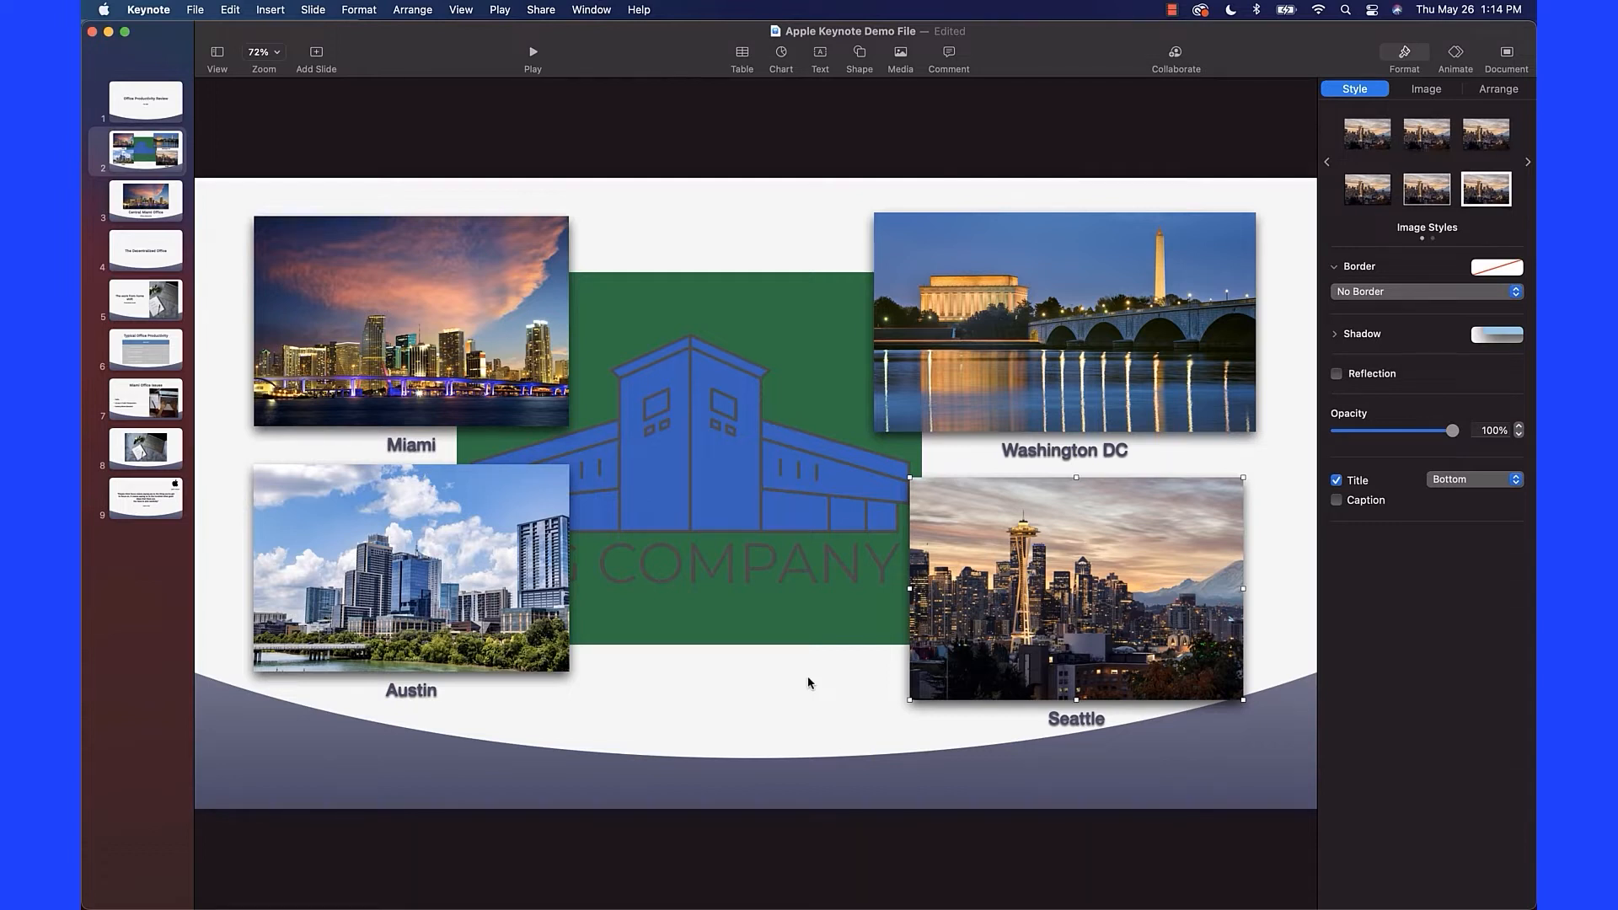
left_click(714, 680)
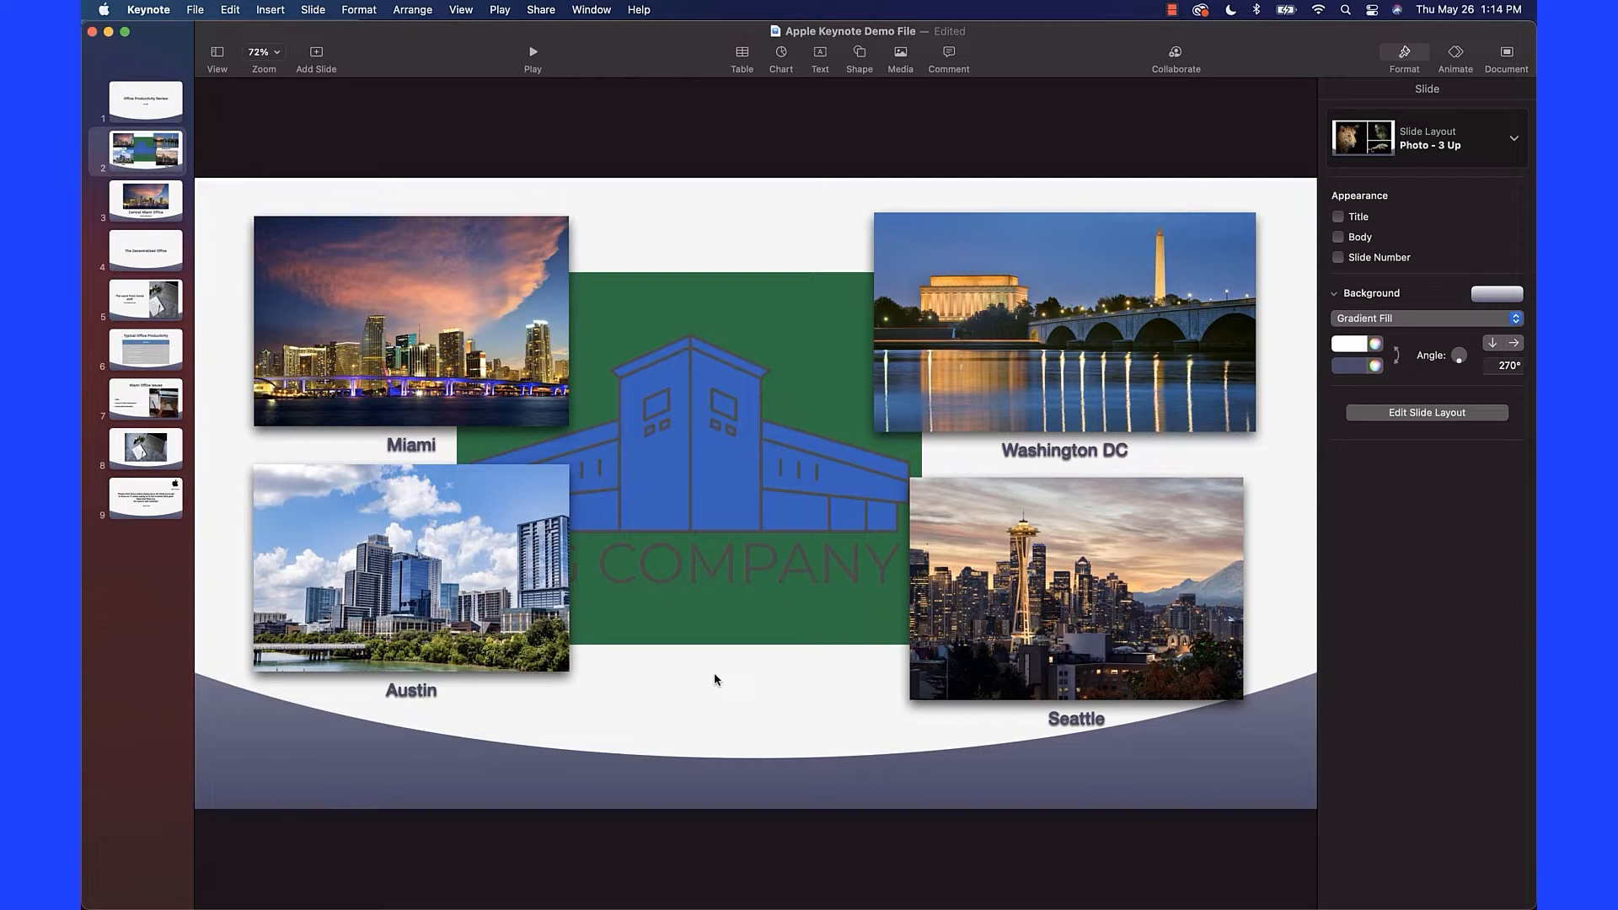
Give the Washington DC picture a Picture Frame border, trying the white frame style before settling on the rounded-corner style.
left_click(1052, 315)
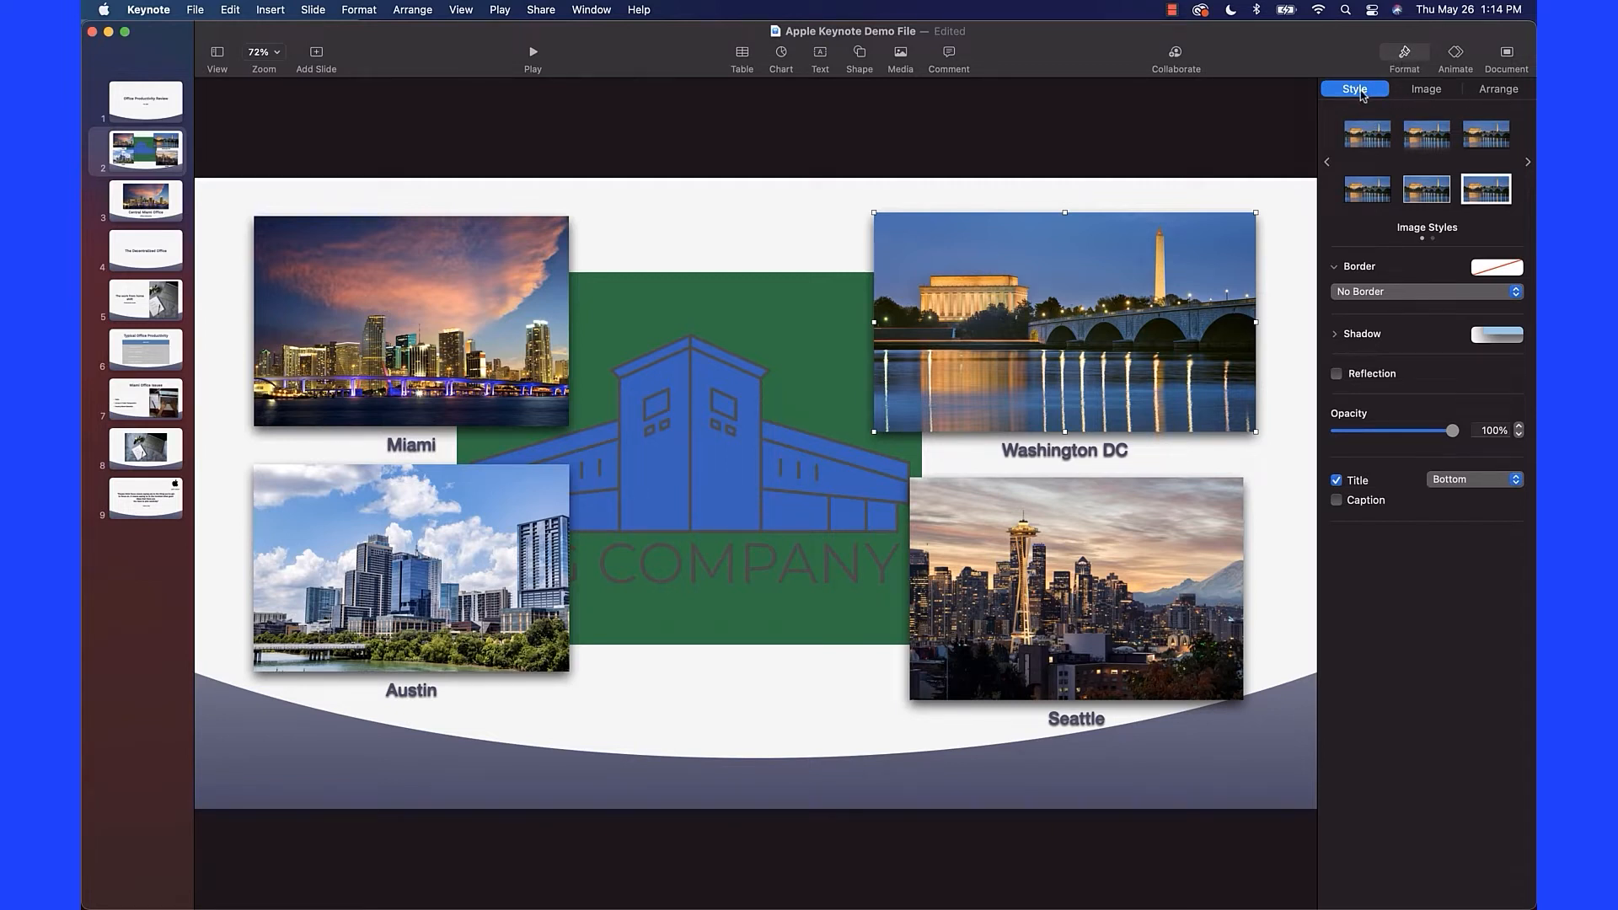
left_click(1399, 291)
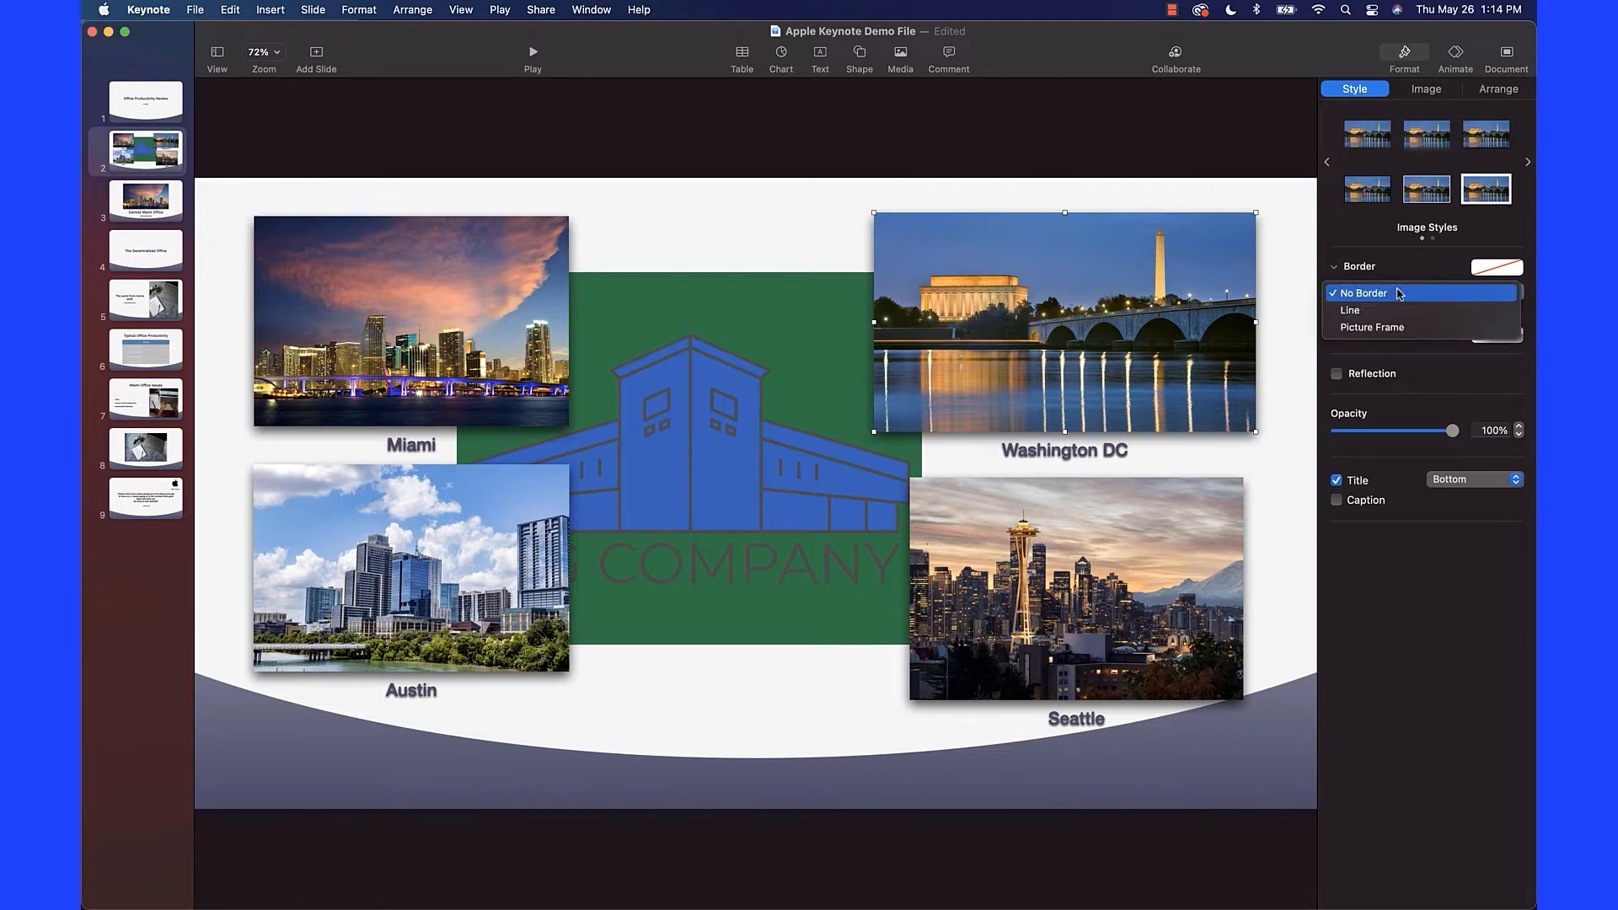
left_click(1382, 329)
left_click(1361, 328)
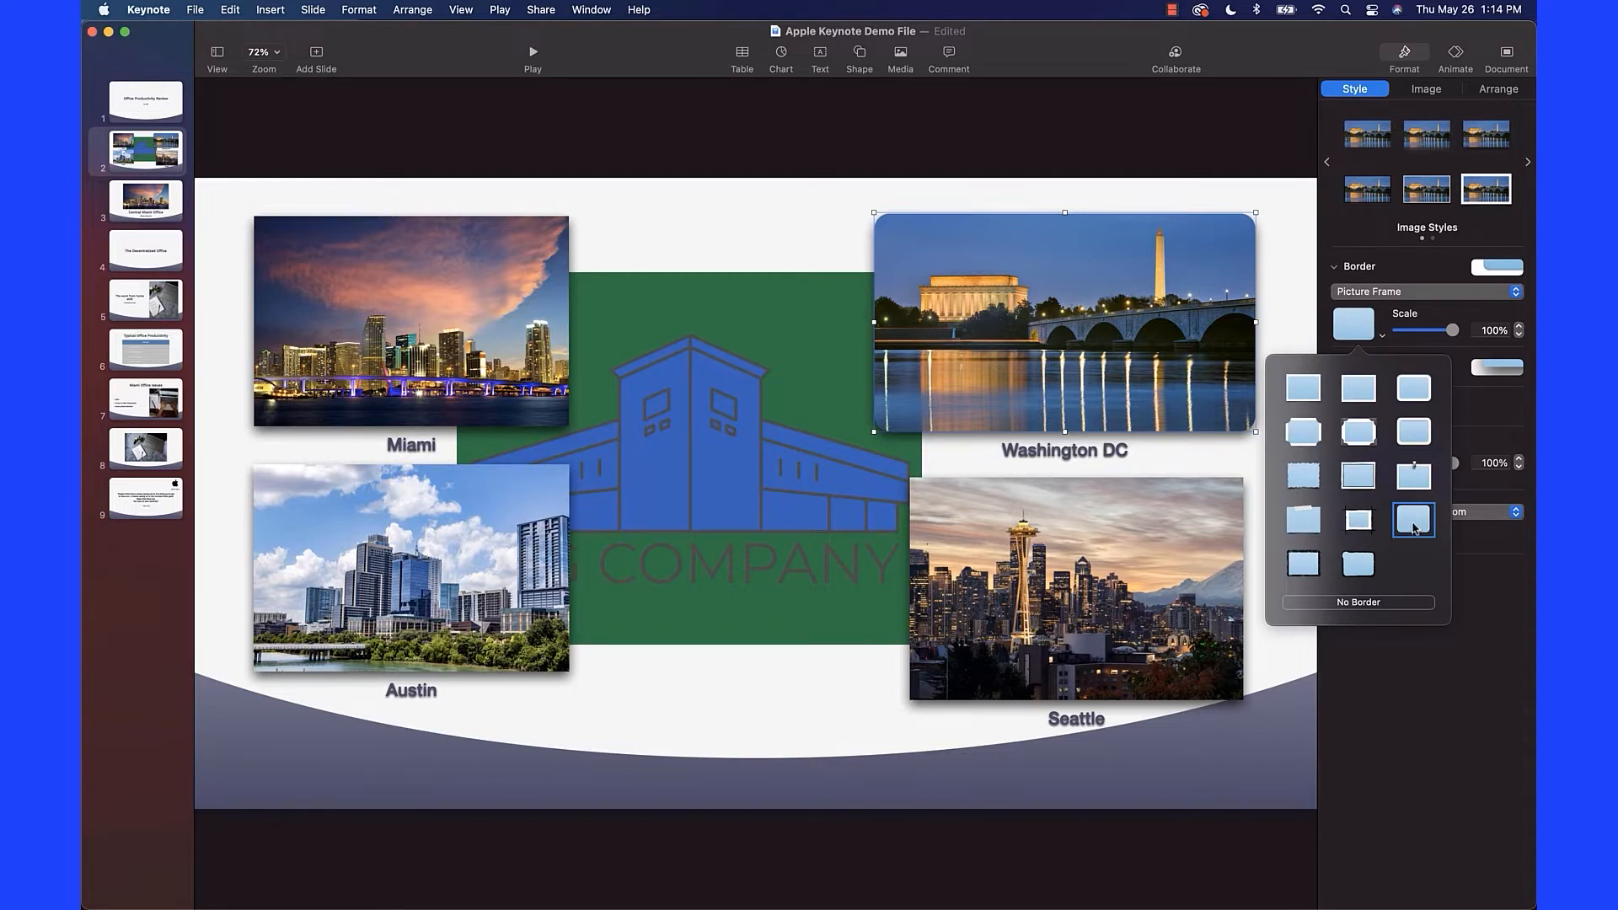
left_click(1410, 393)
left_click(1362, 325)
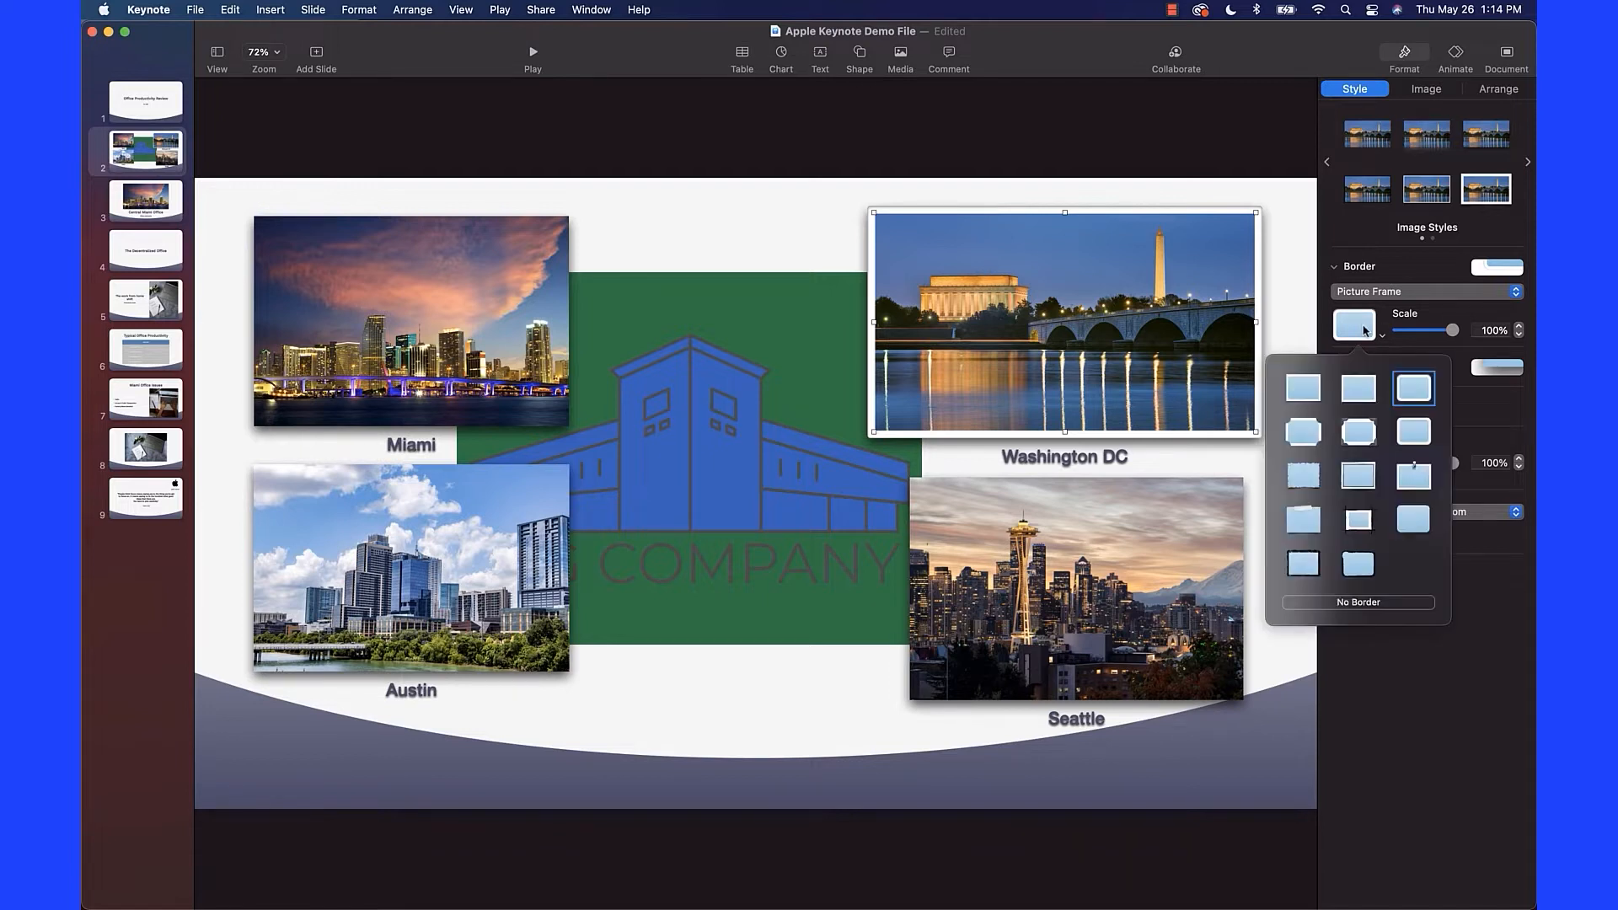
left_click(1413, 526)
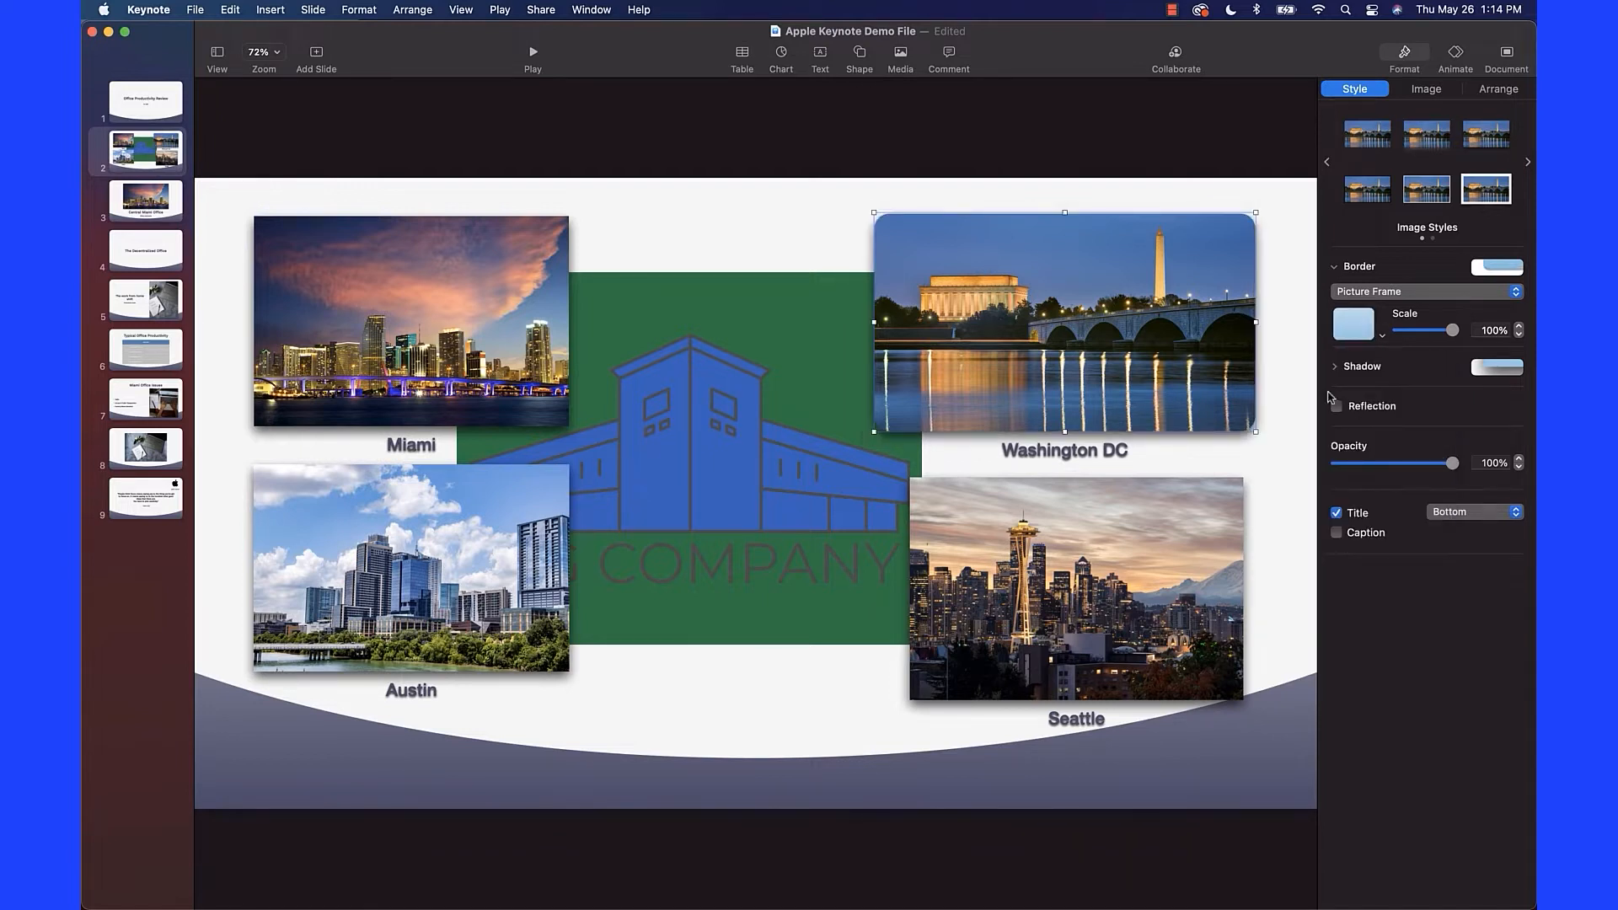
left_click(1277, 345)
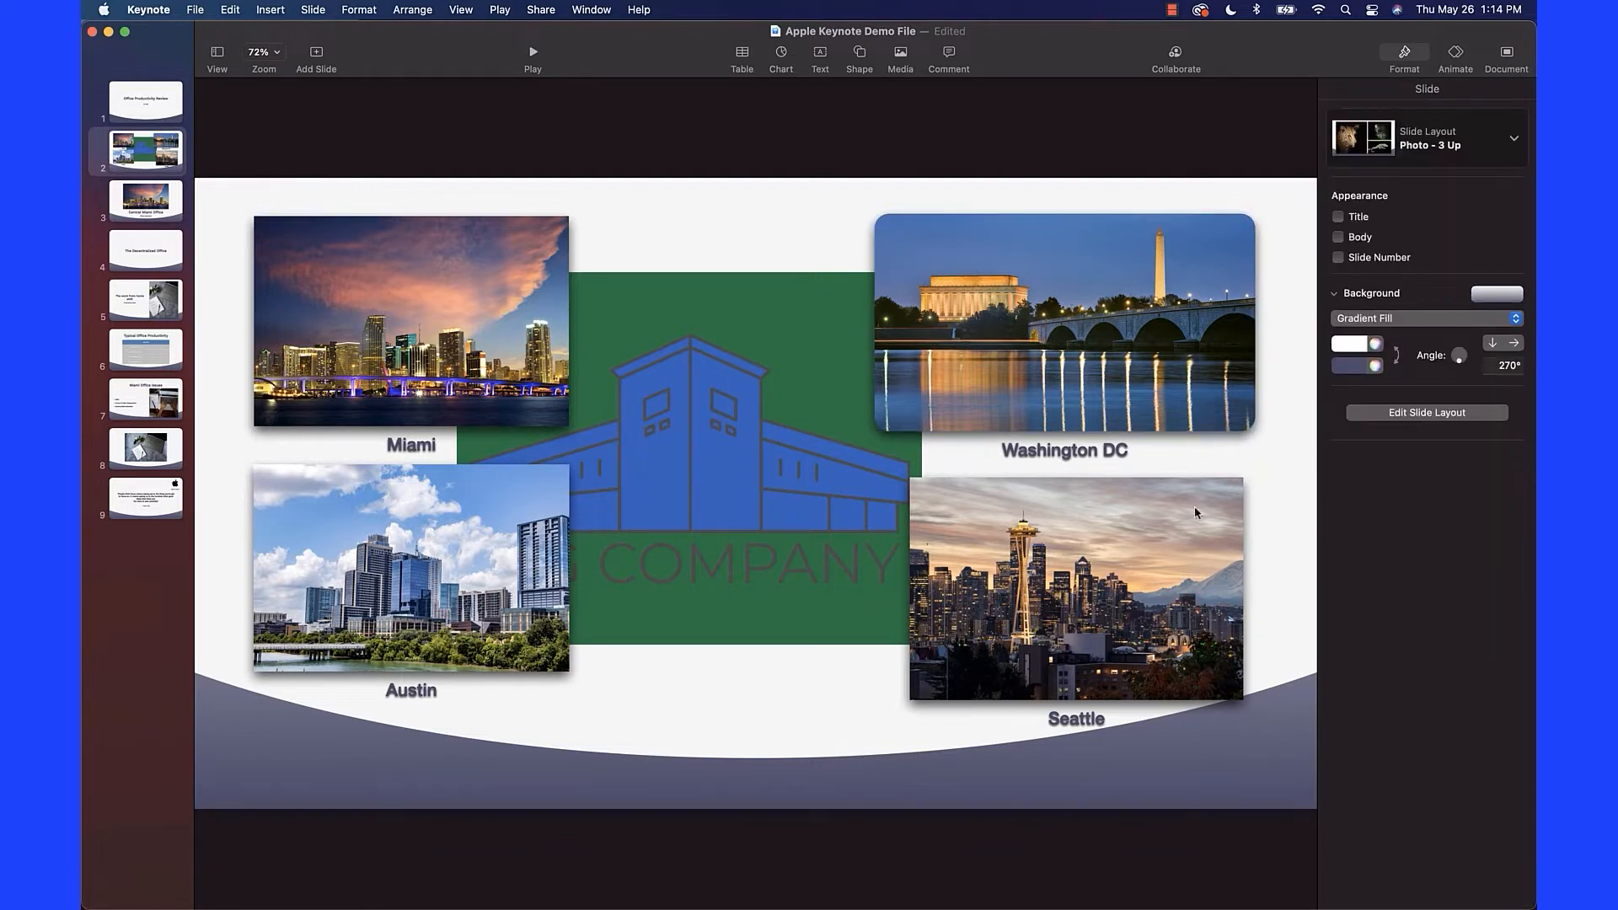
Apply the rounded-corner Picture Frame border to the Seattle, Miami and Austin pictures.
left_click(1179, 527)
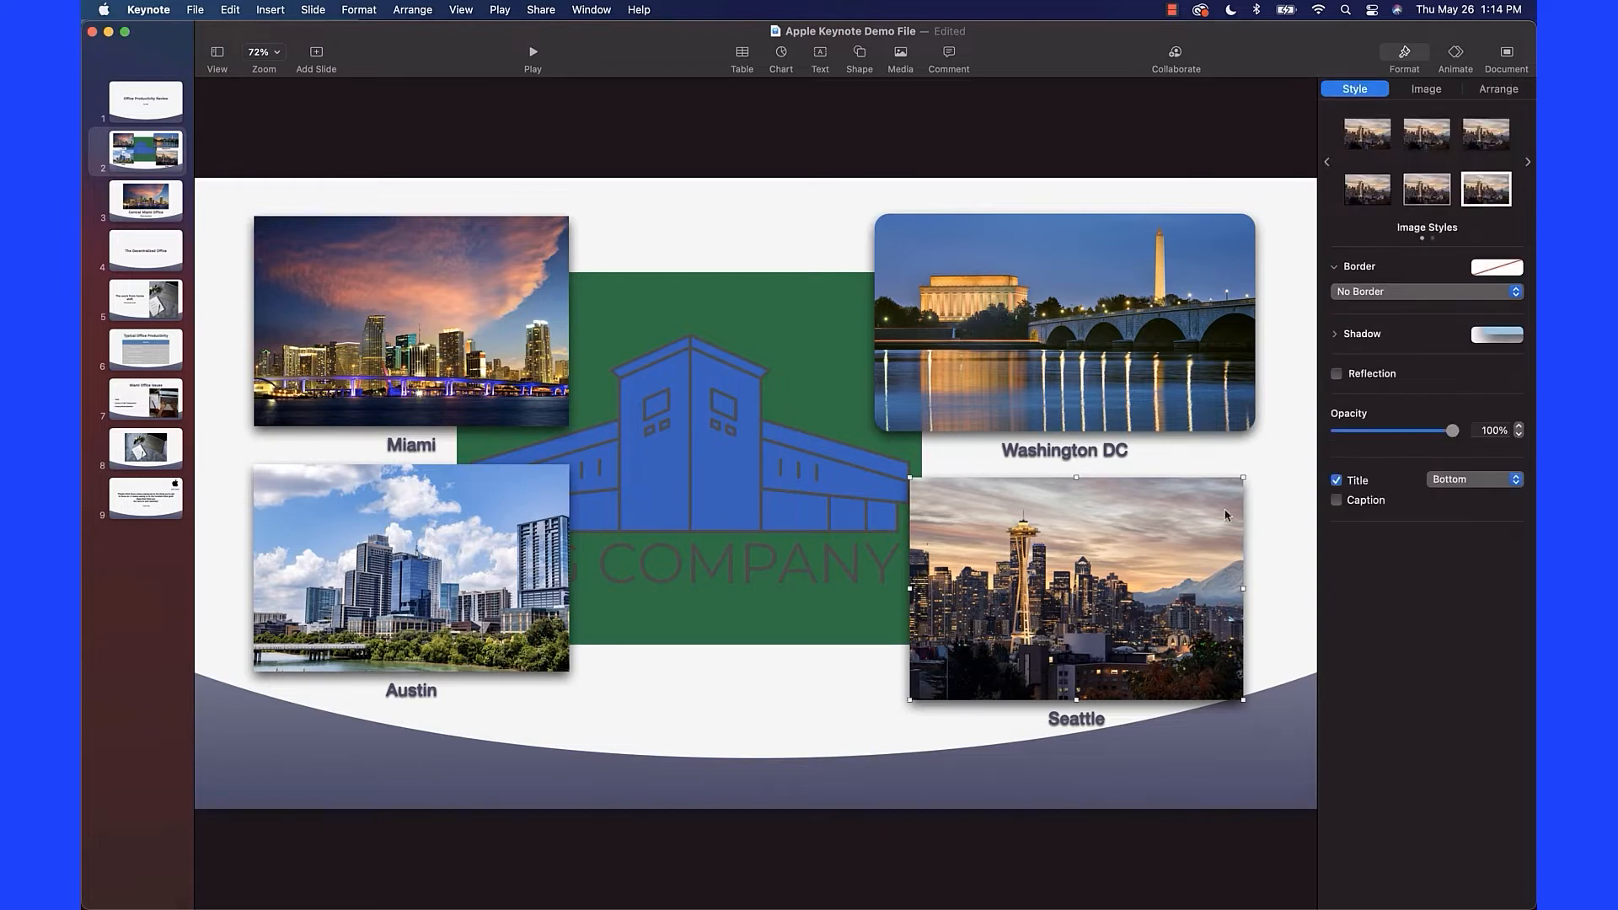
left_click(1375, 292)
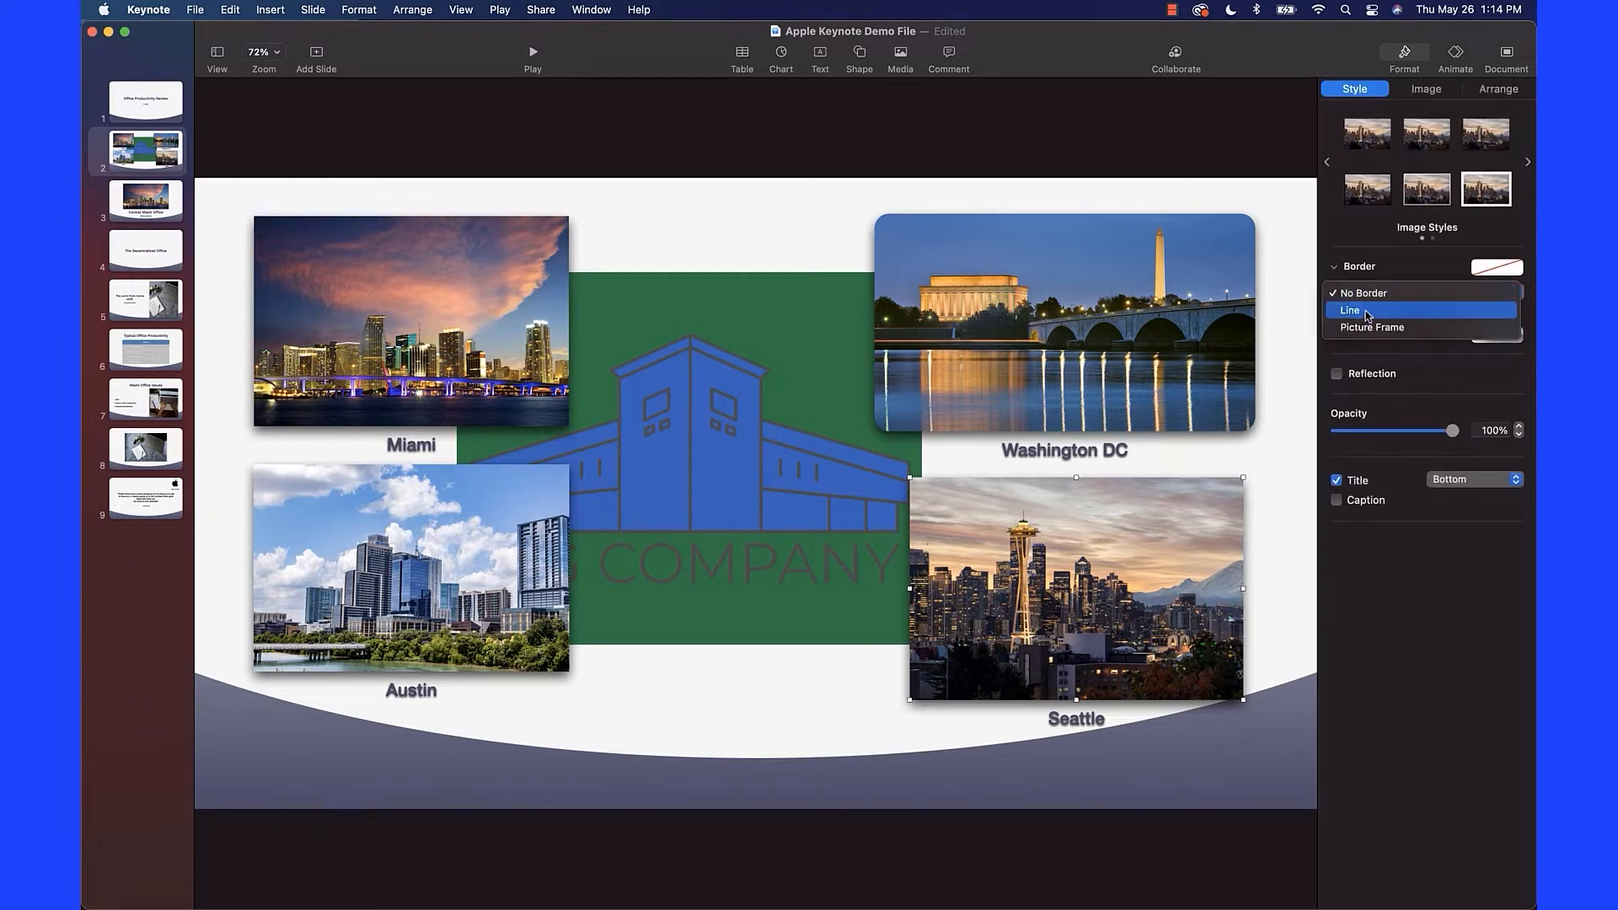
left_click(1367, 327)
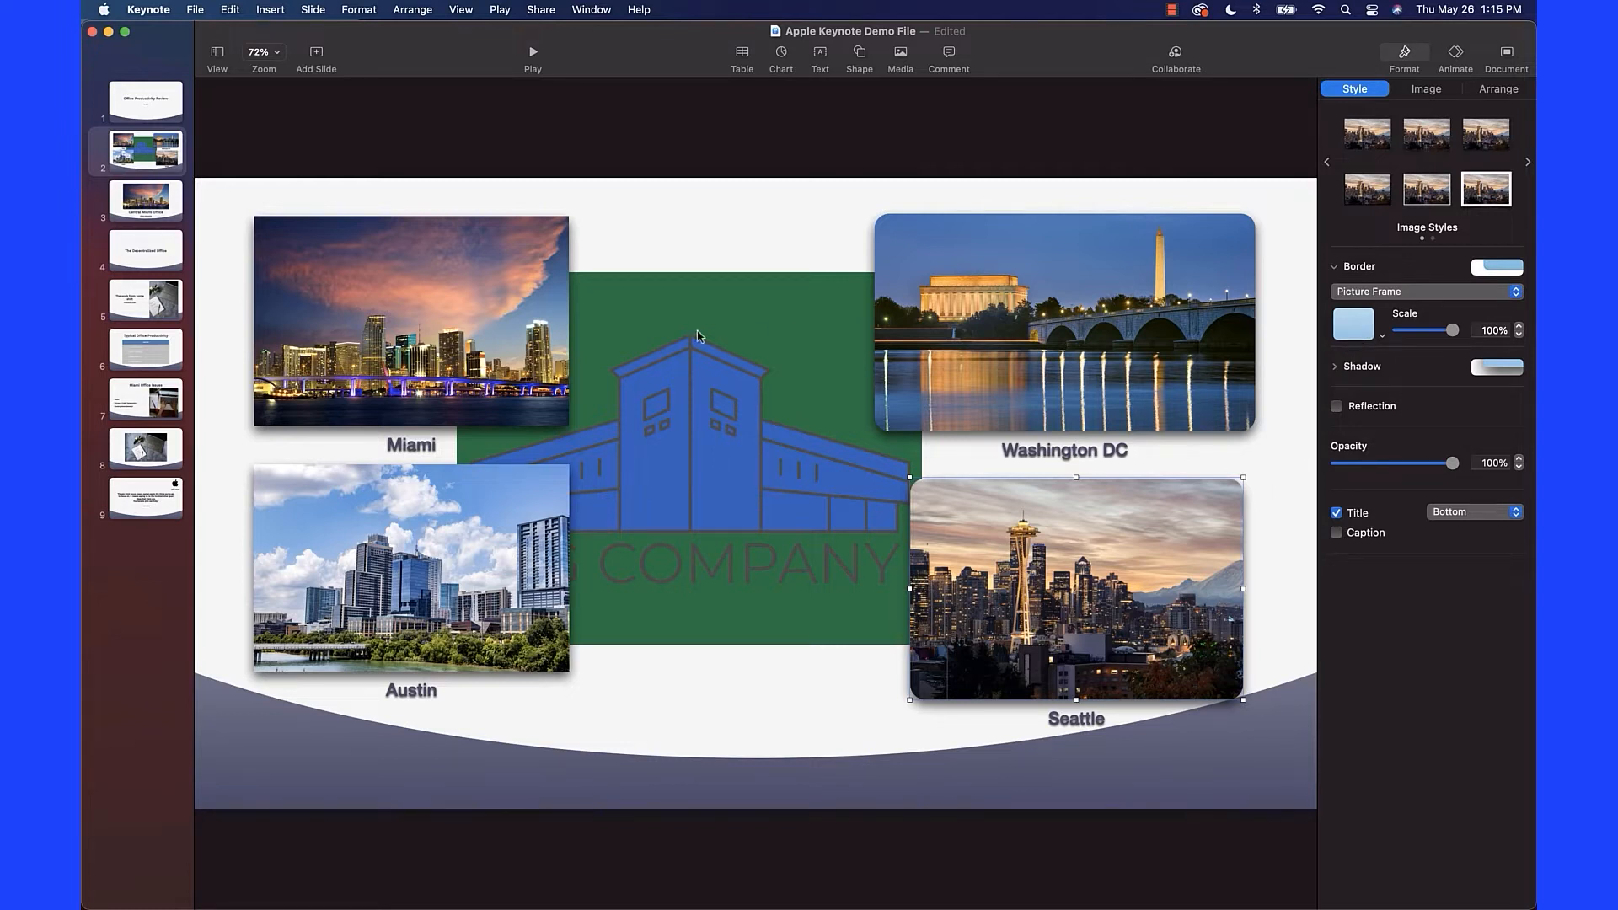
left_click(412, 284)
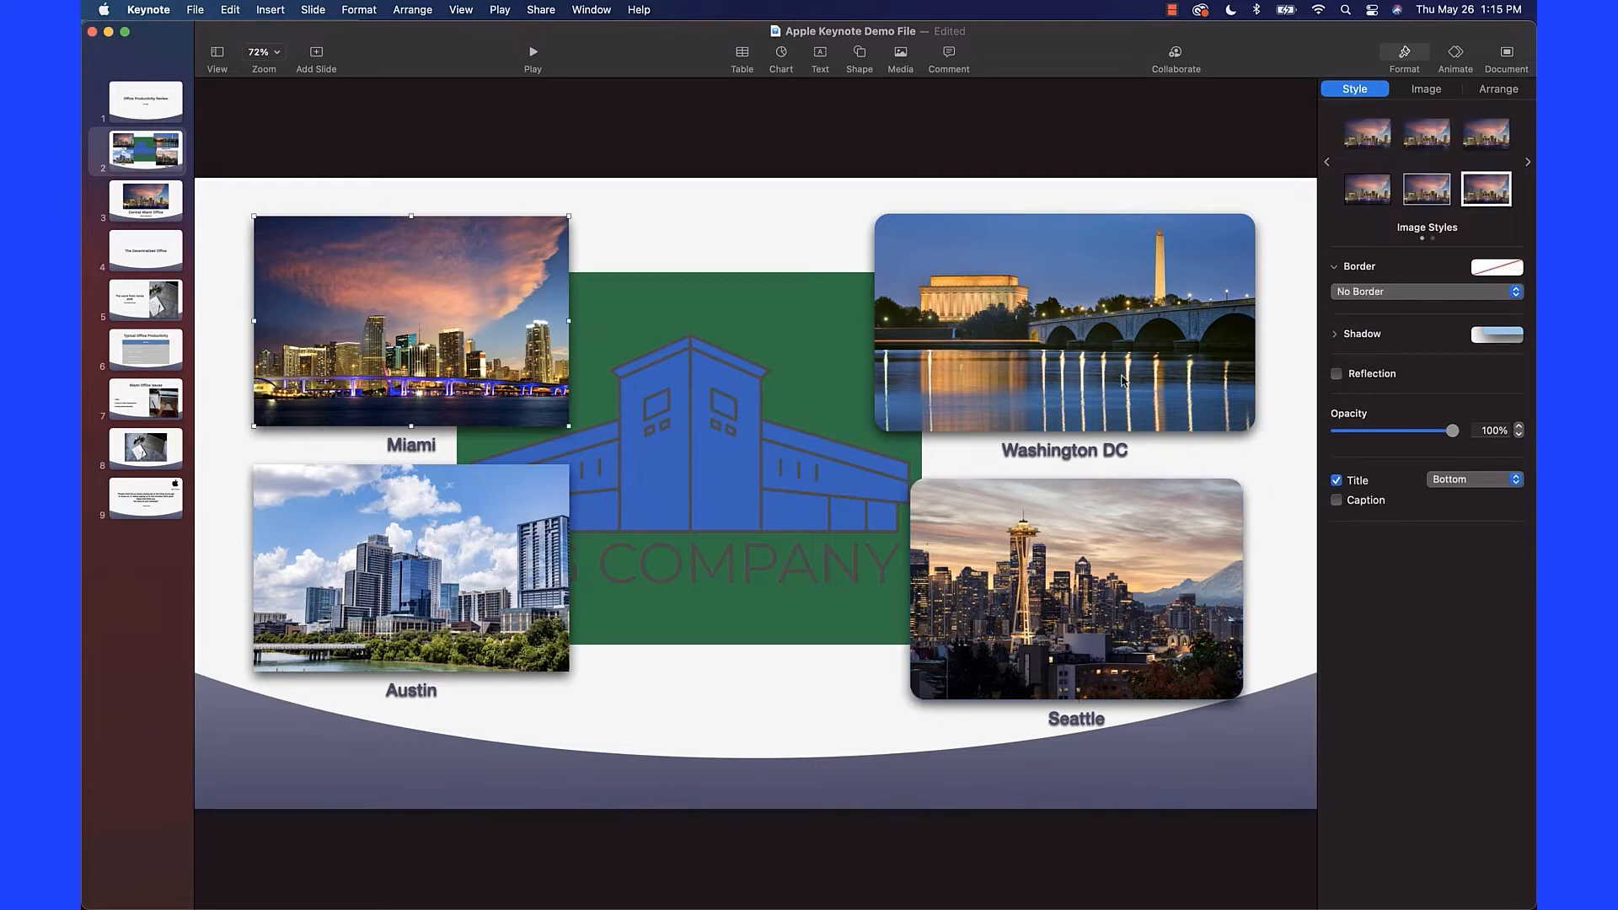
left_click(1366, 299)
left_click(1366, 327)
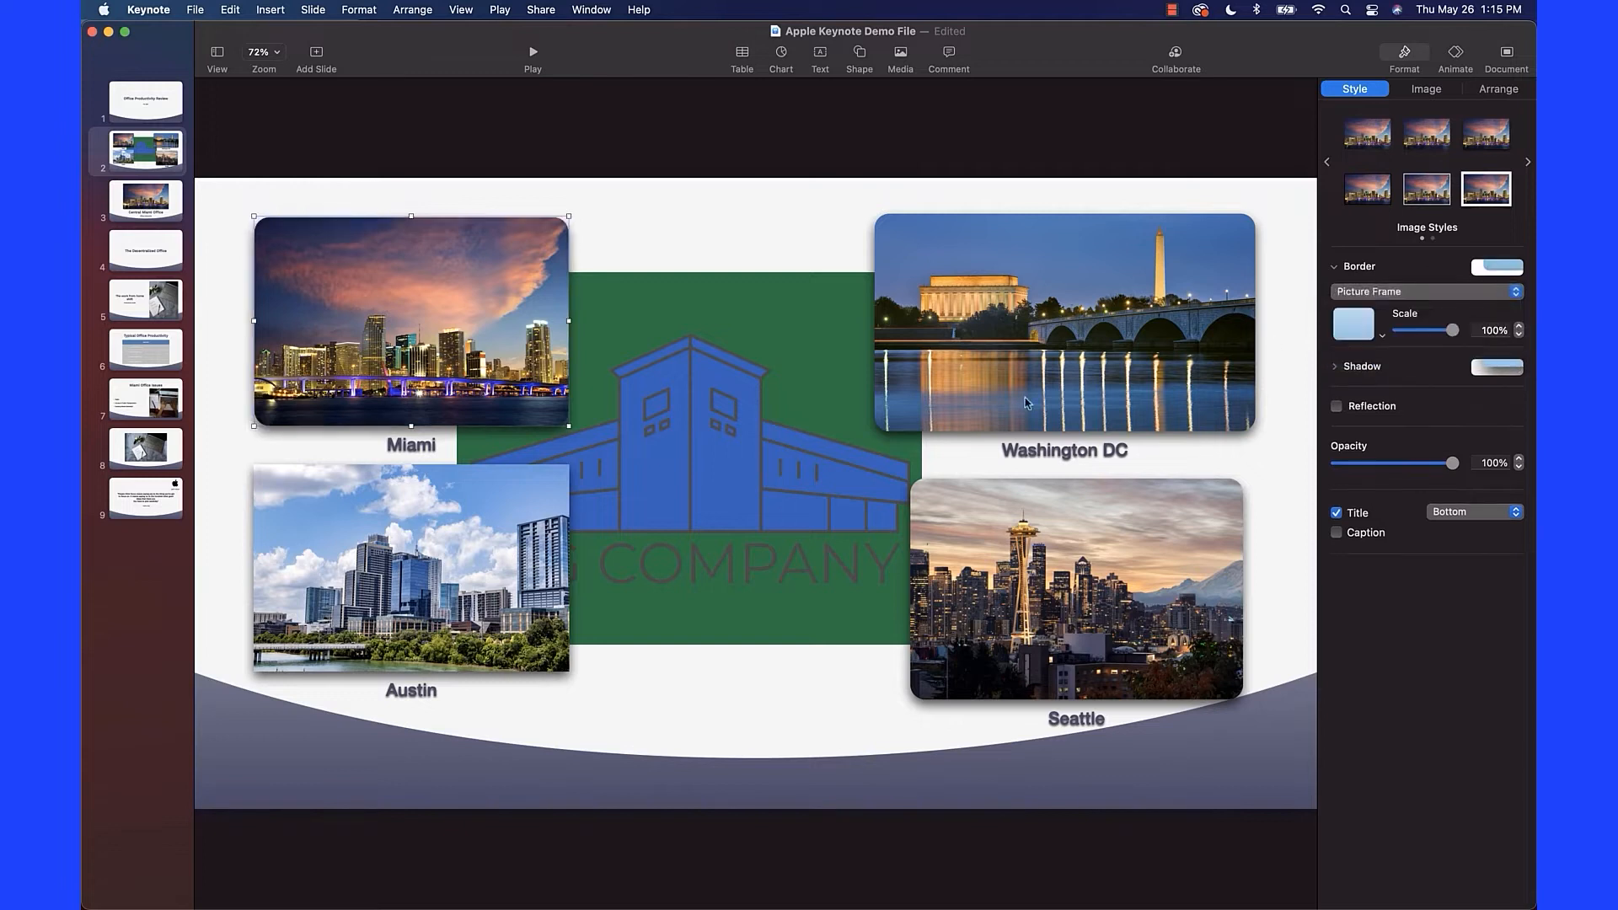
left_click(378, 576)
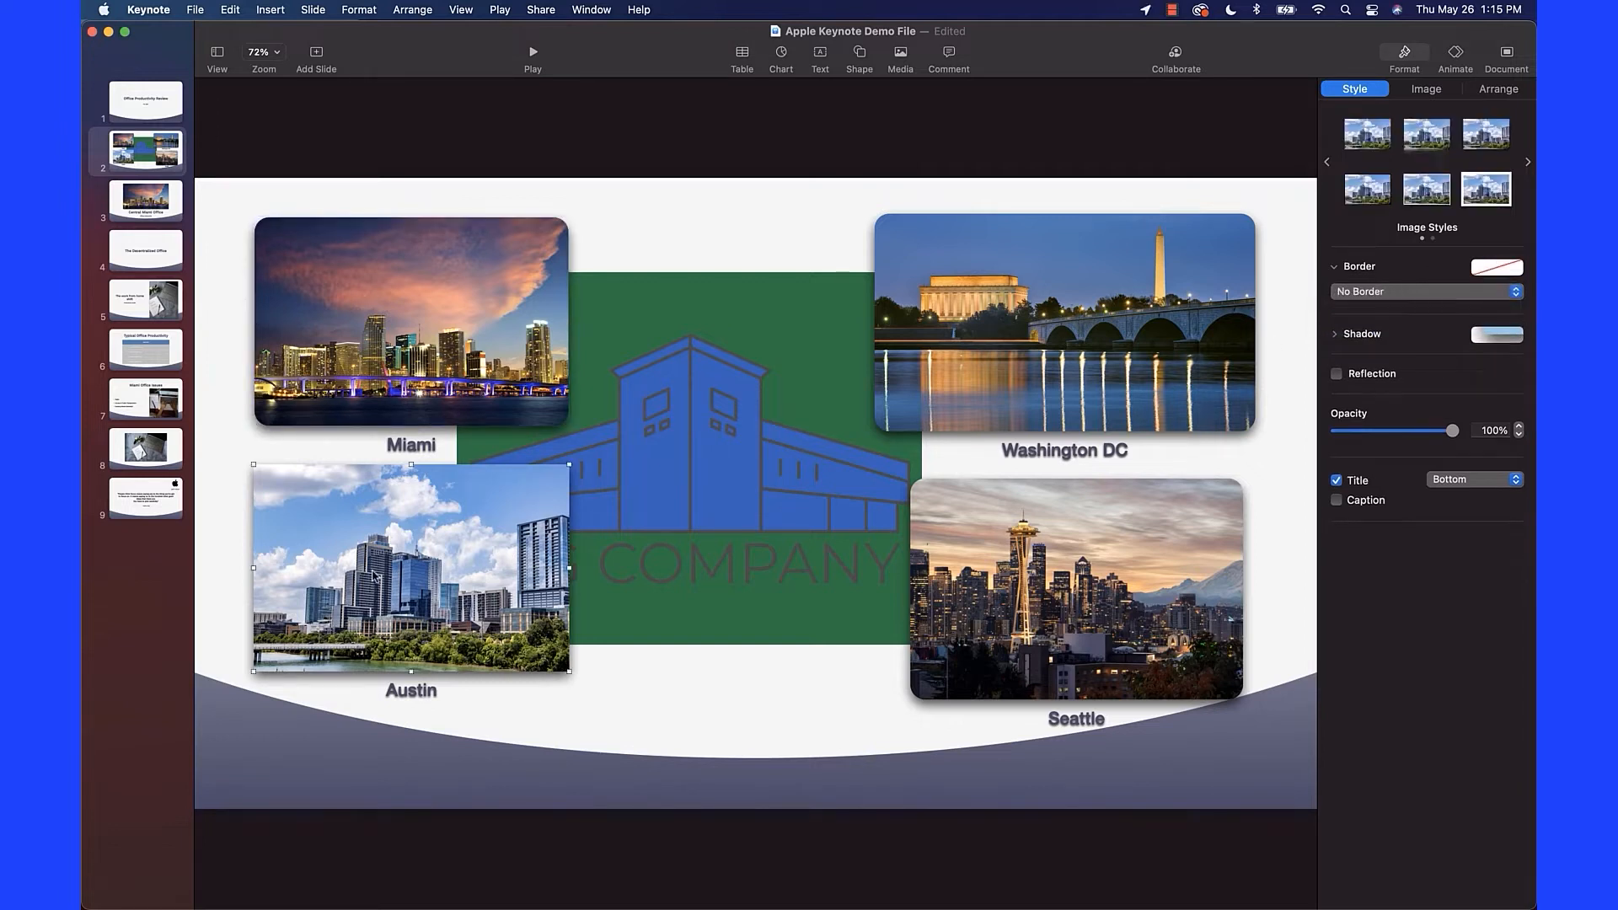
left_click(1358, 300)
left_click(1358, 329)
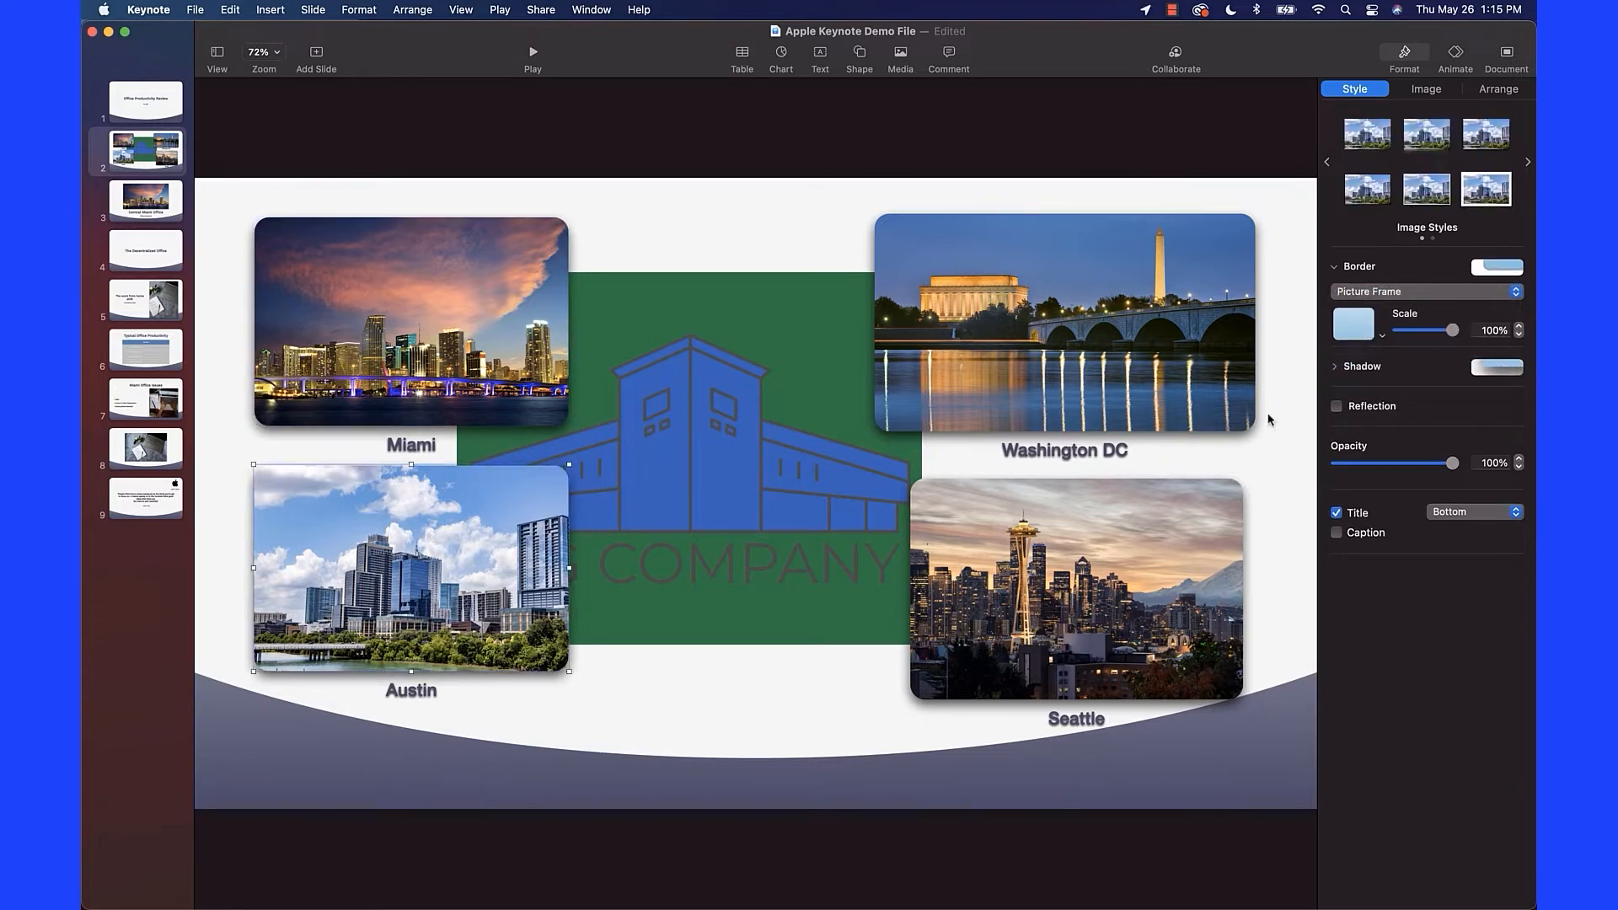
Crop the left side of the Washington DC picture with its mask to about the Seattle picture's width.
left_click(1090, 349)
double_click(1090, 349)
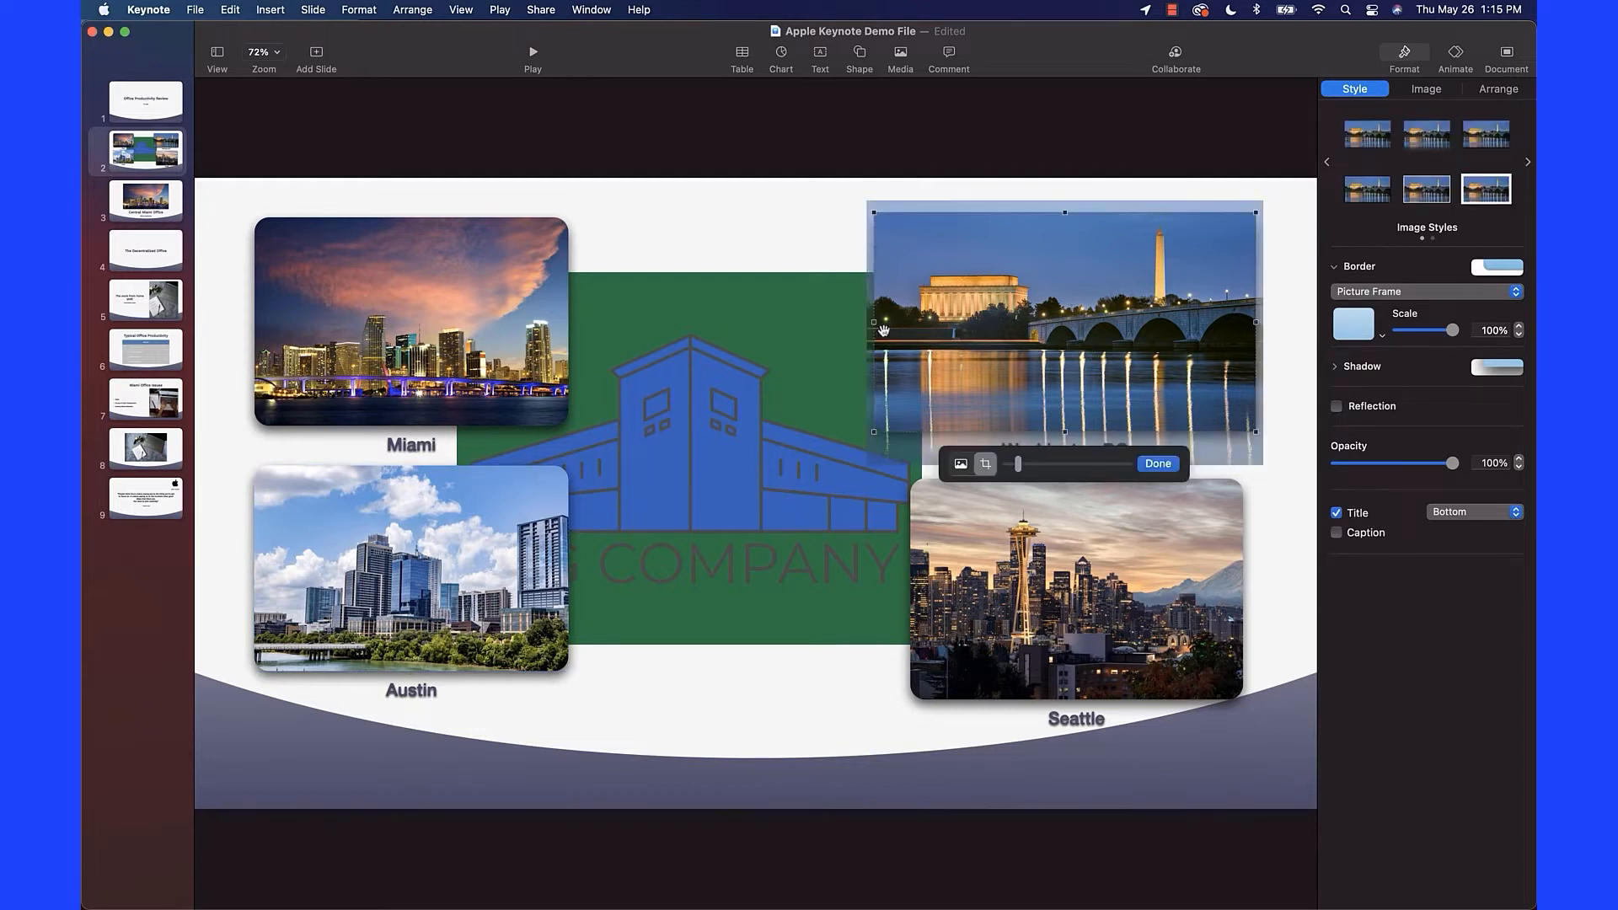
left_click_drag(874, 323, 922, 324)
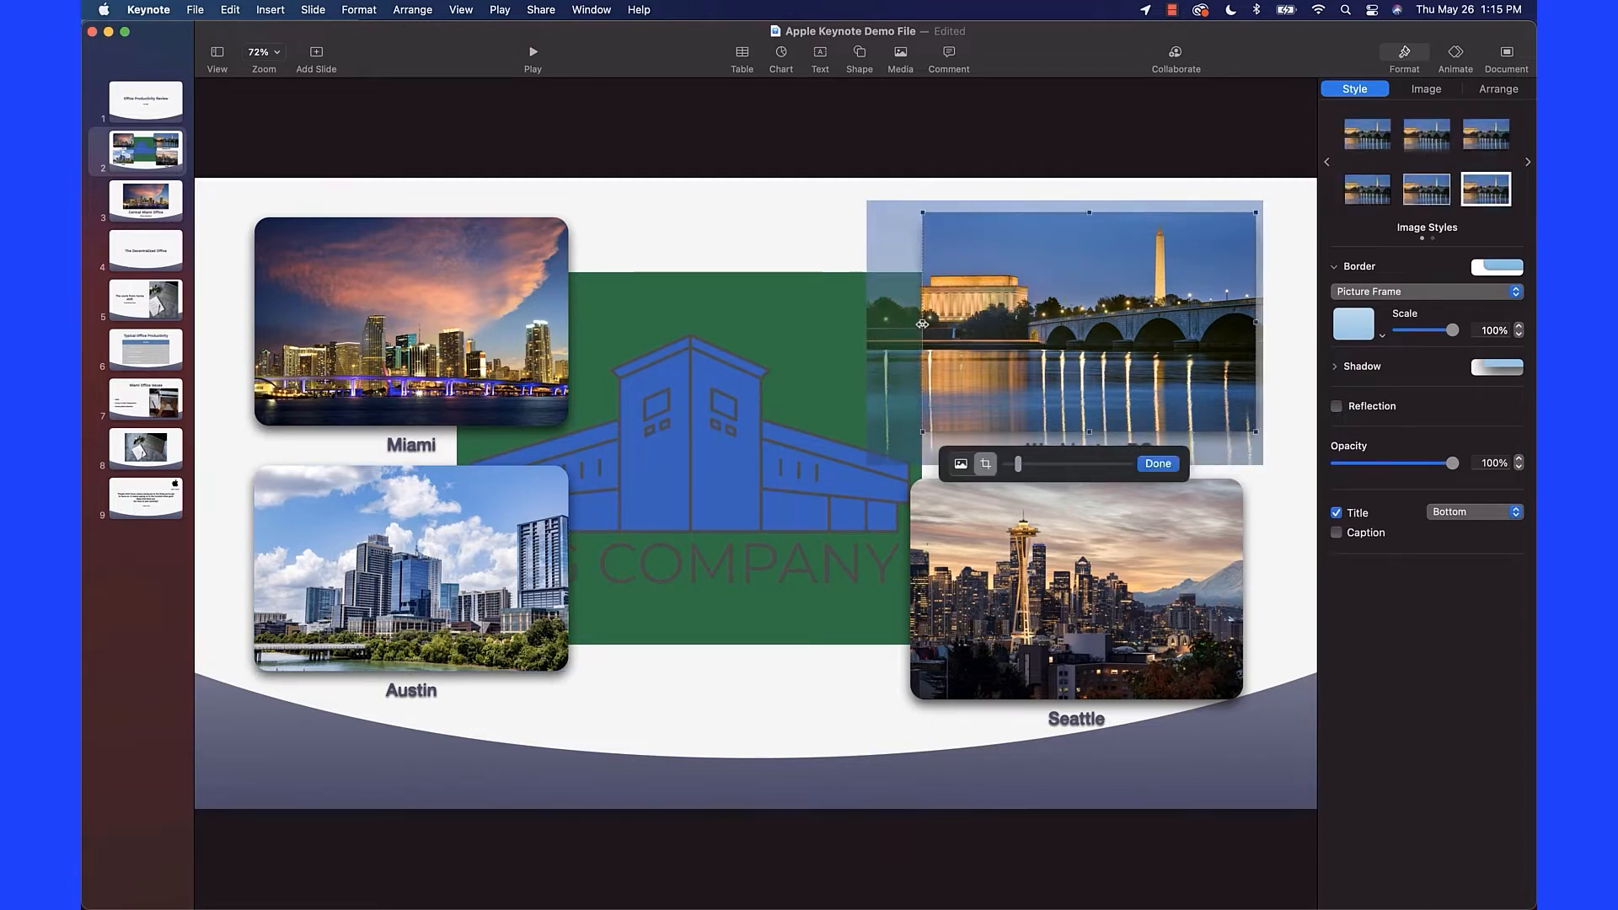
left_click(1273, 341)
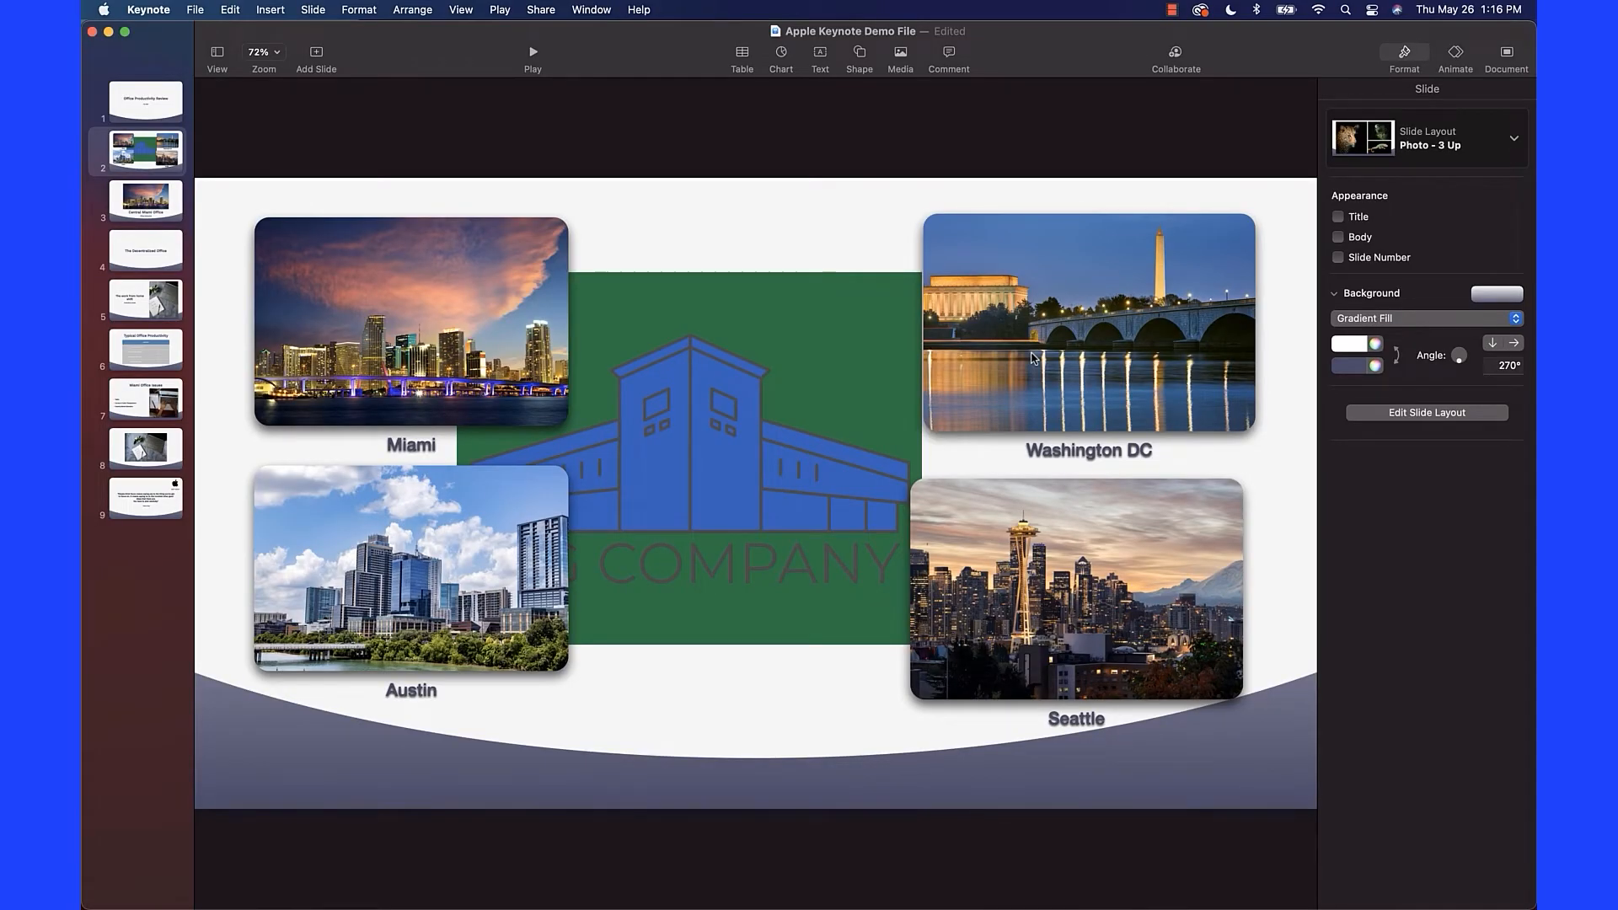
left_click(811, 329)
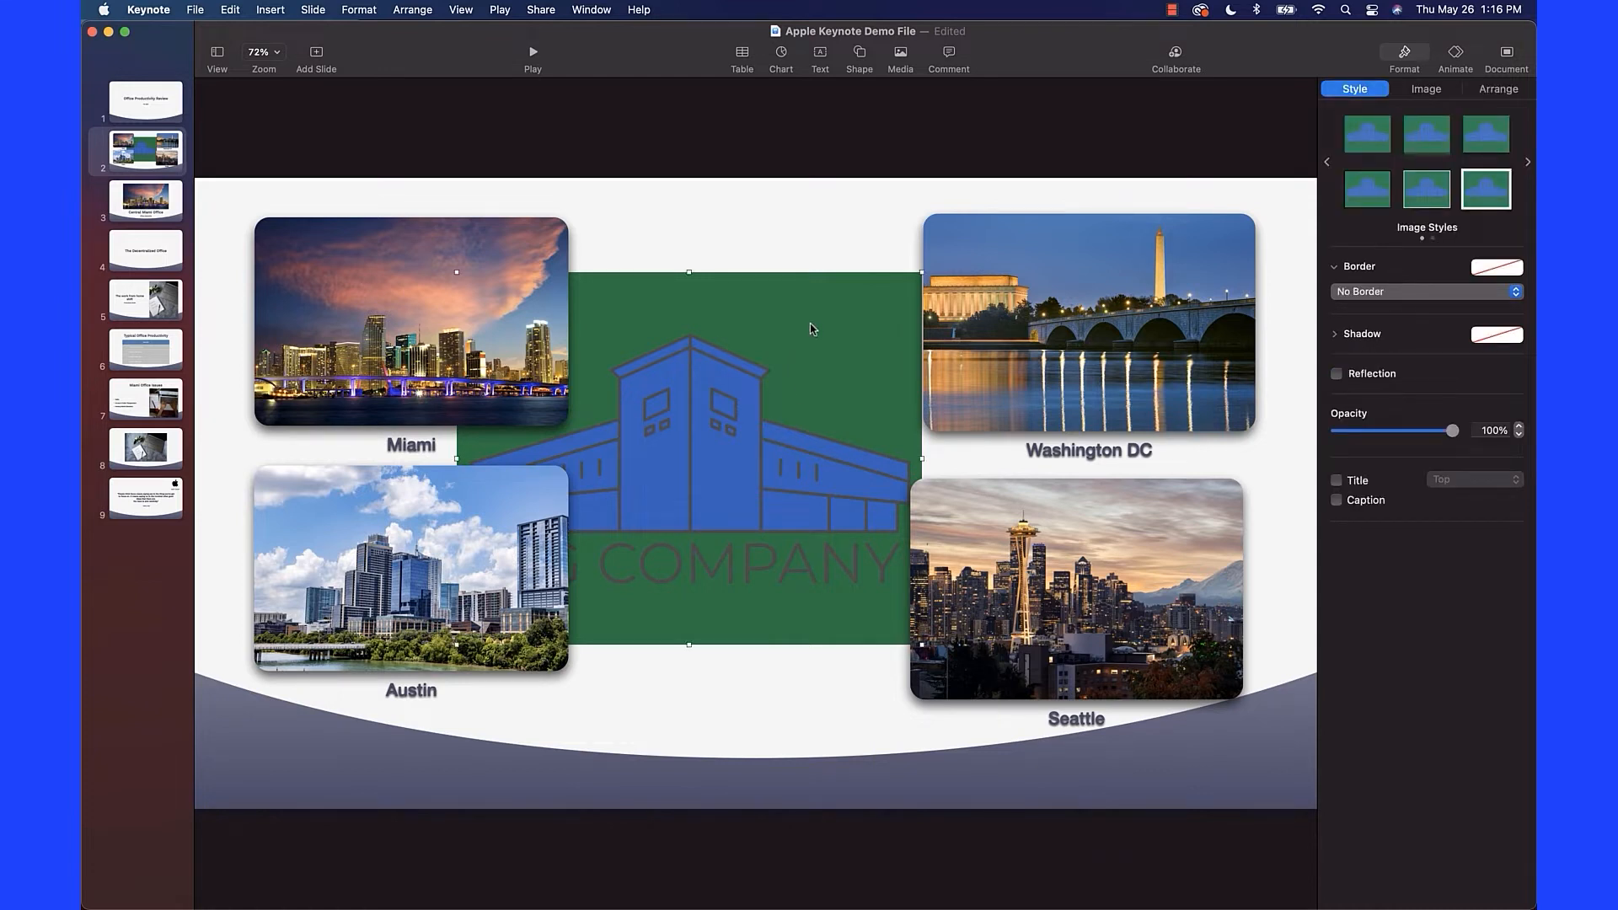
double_click(811, 328)
mouse_move(811, 328)
left_mouse_down()
mouse_move(831, 327)
mouse_move(810, 326)
left_mouse_up()
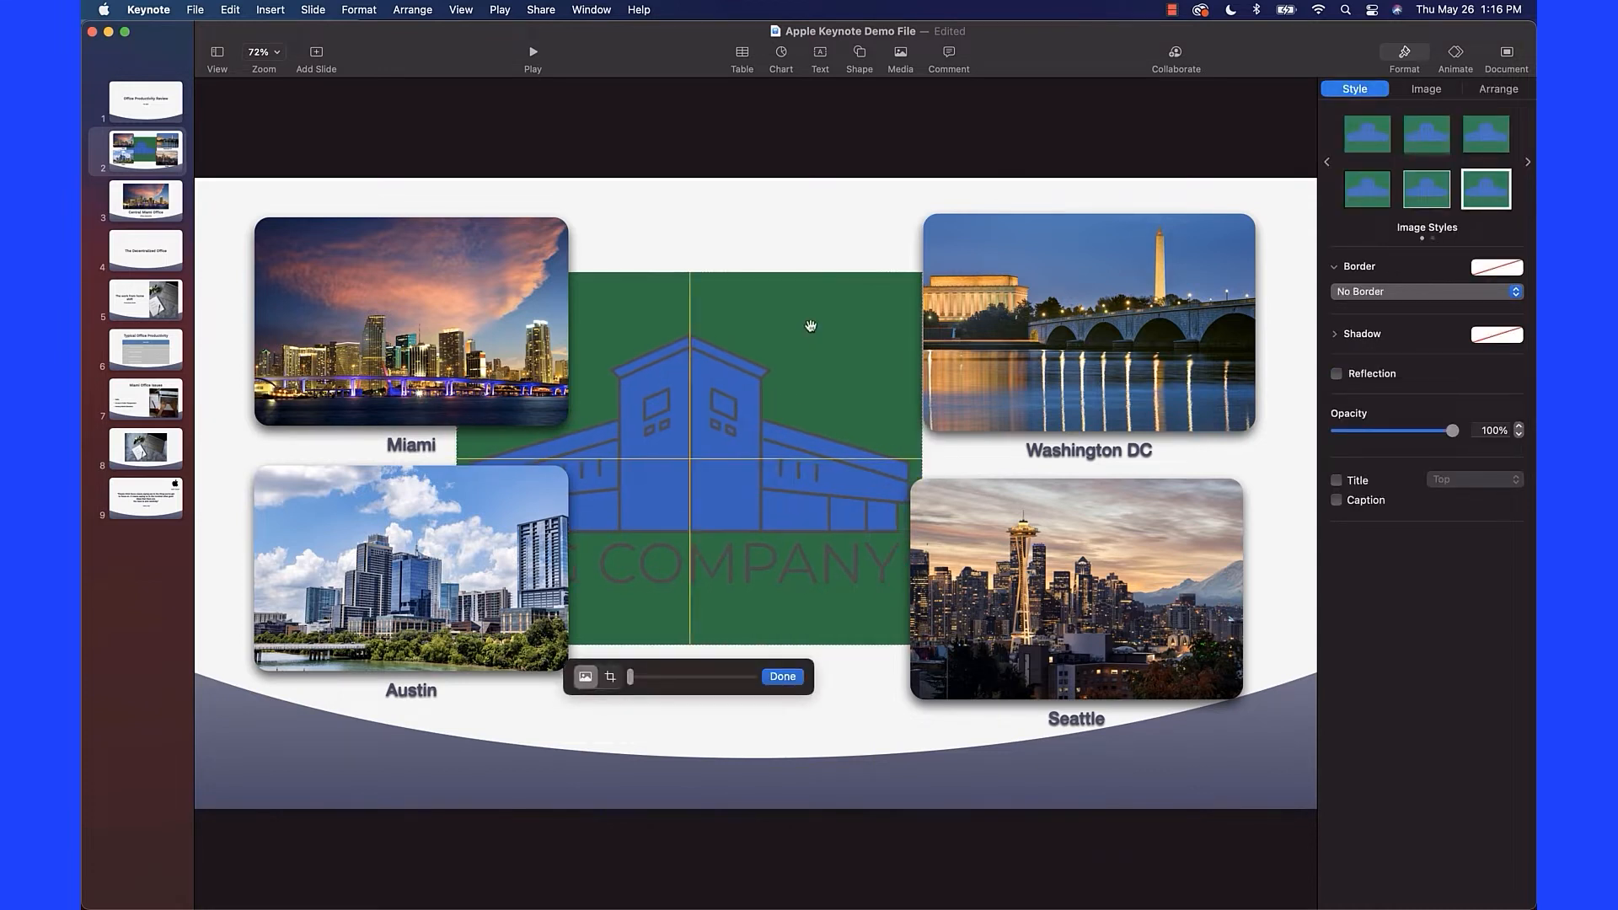
left_click(805, 246)
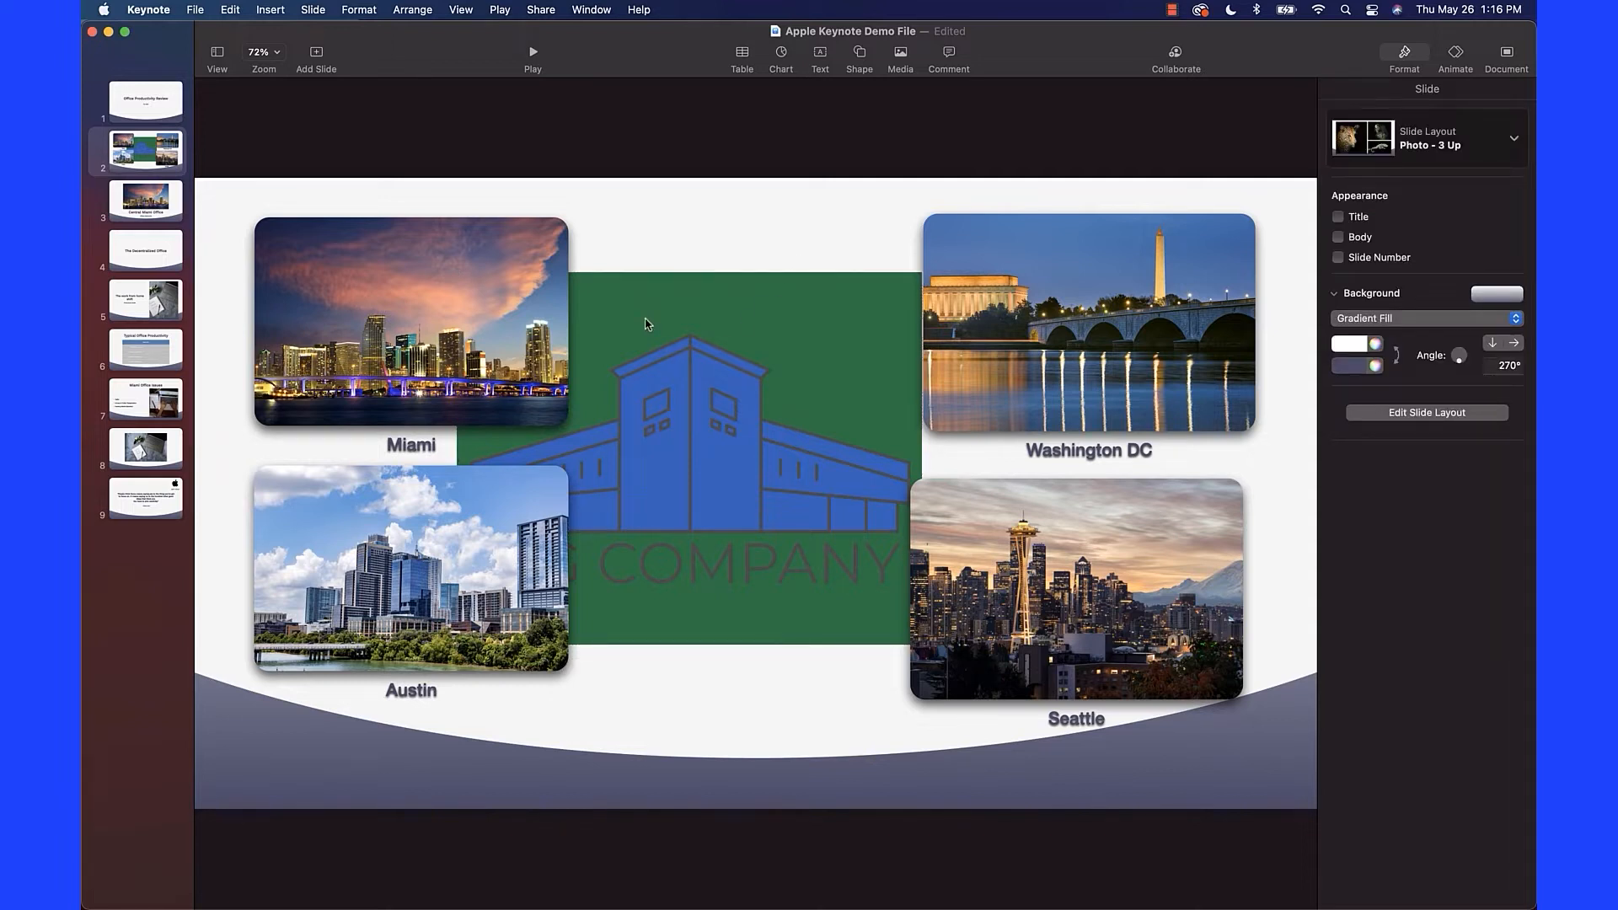
Move the Big Company logo to the horizontal centre of the slide and bring it in front of the city pictures.
left_click_drag(647, 325, 718, 329)
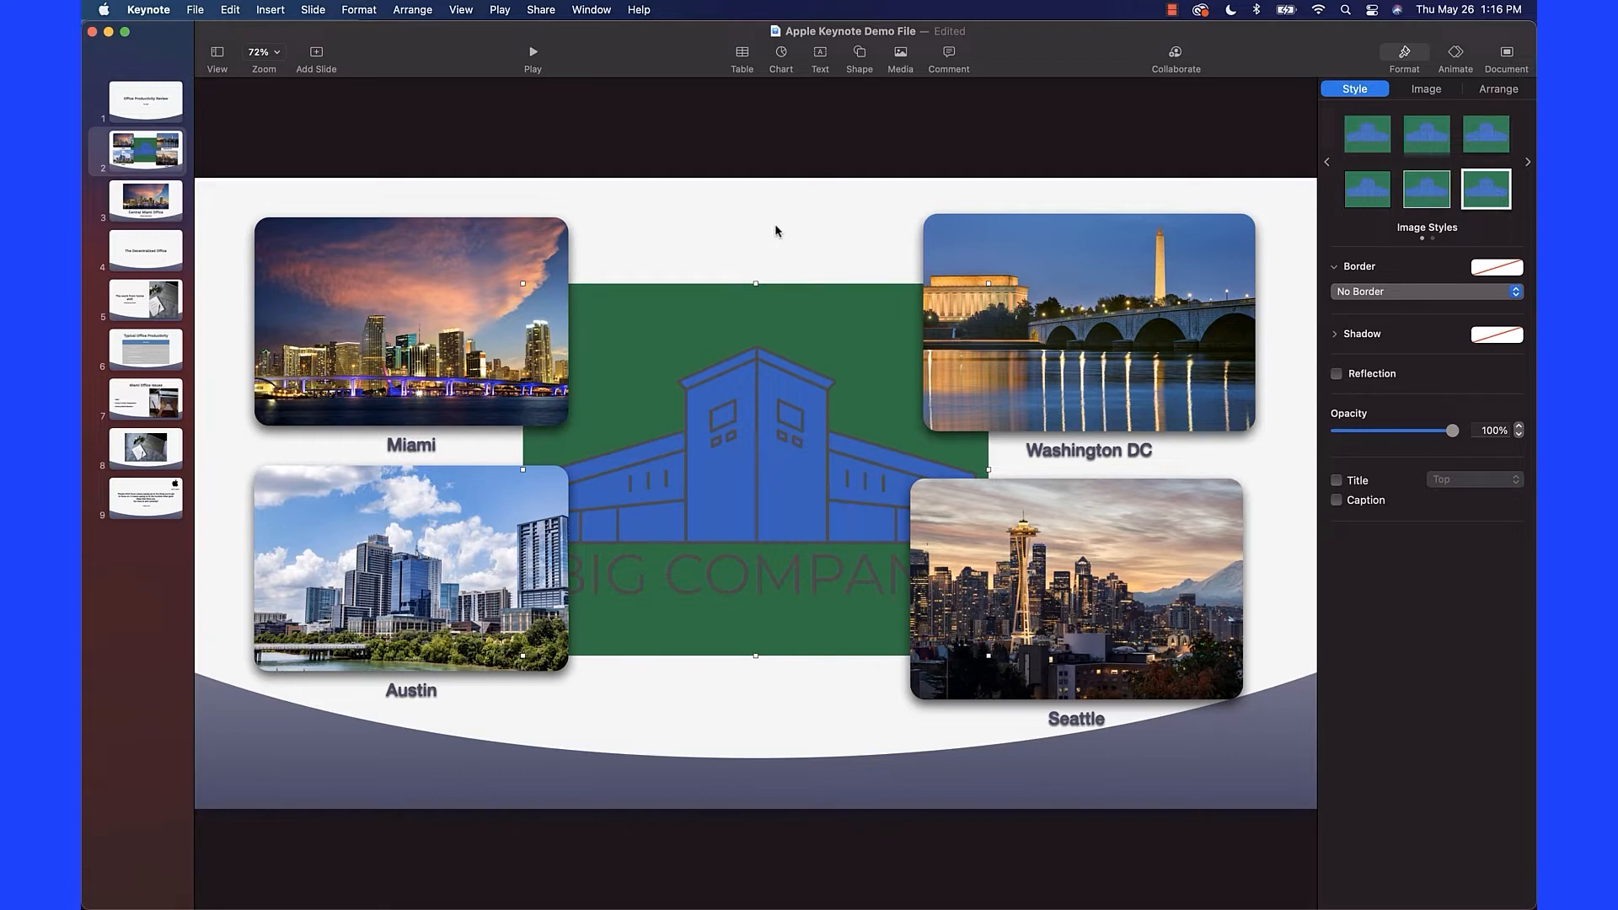
left_click(1504, 91)
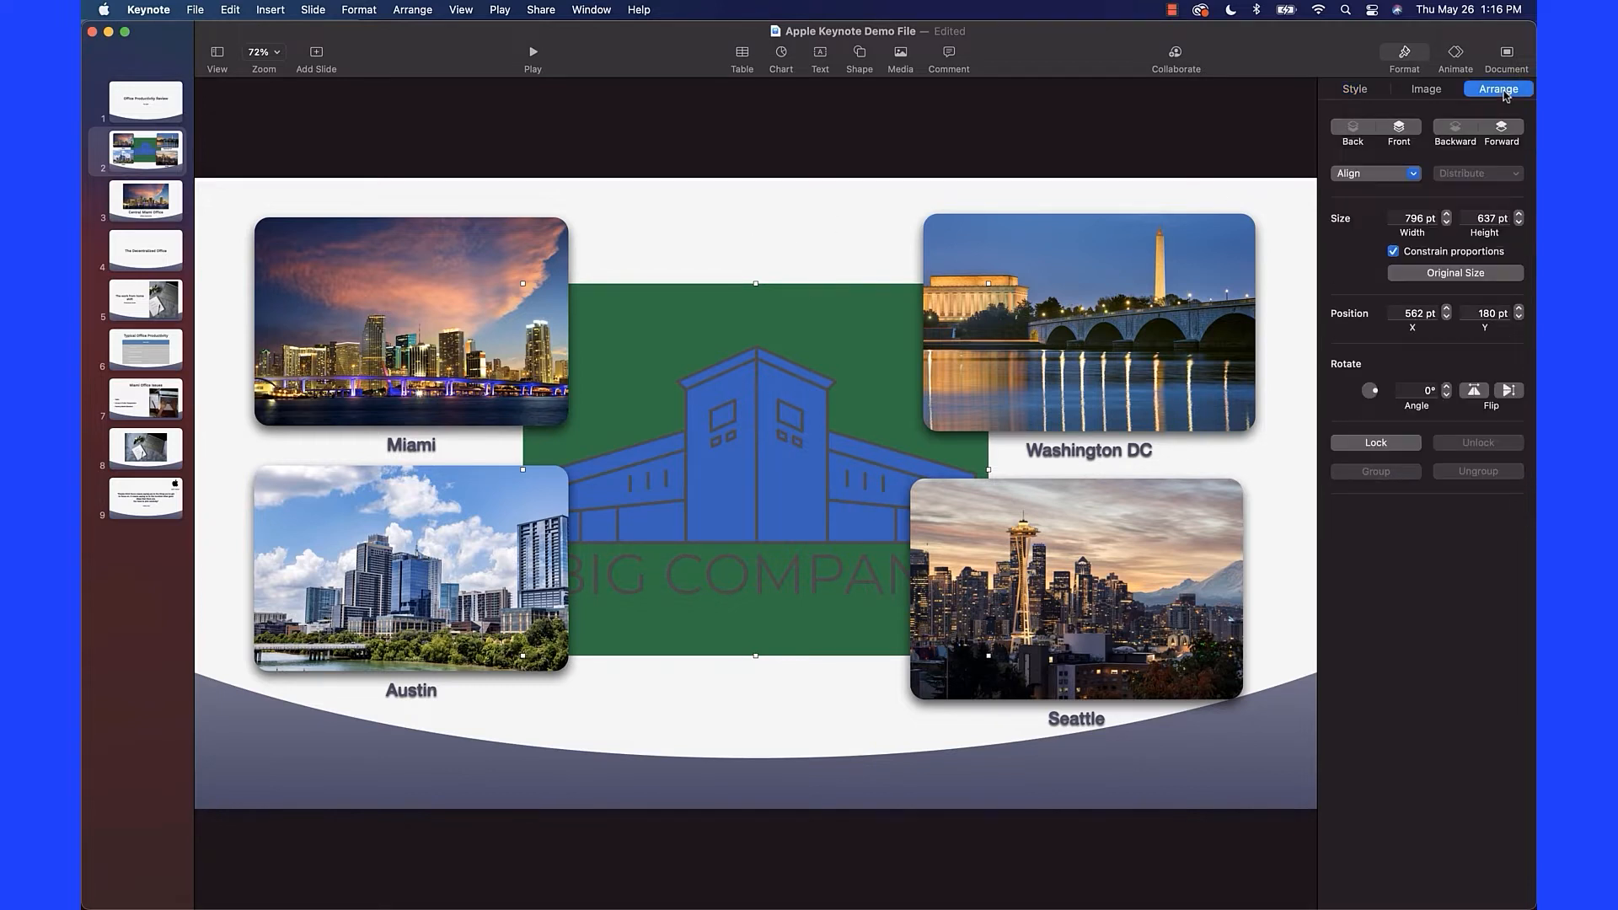
left_click(1399, 130)
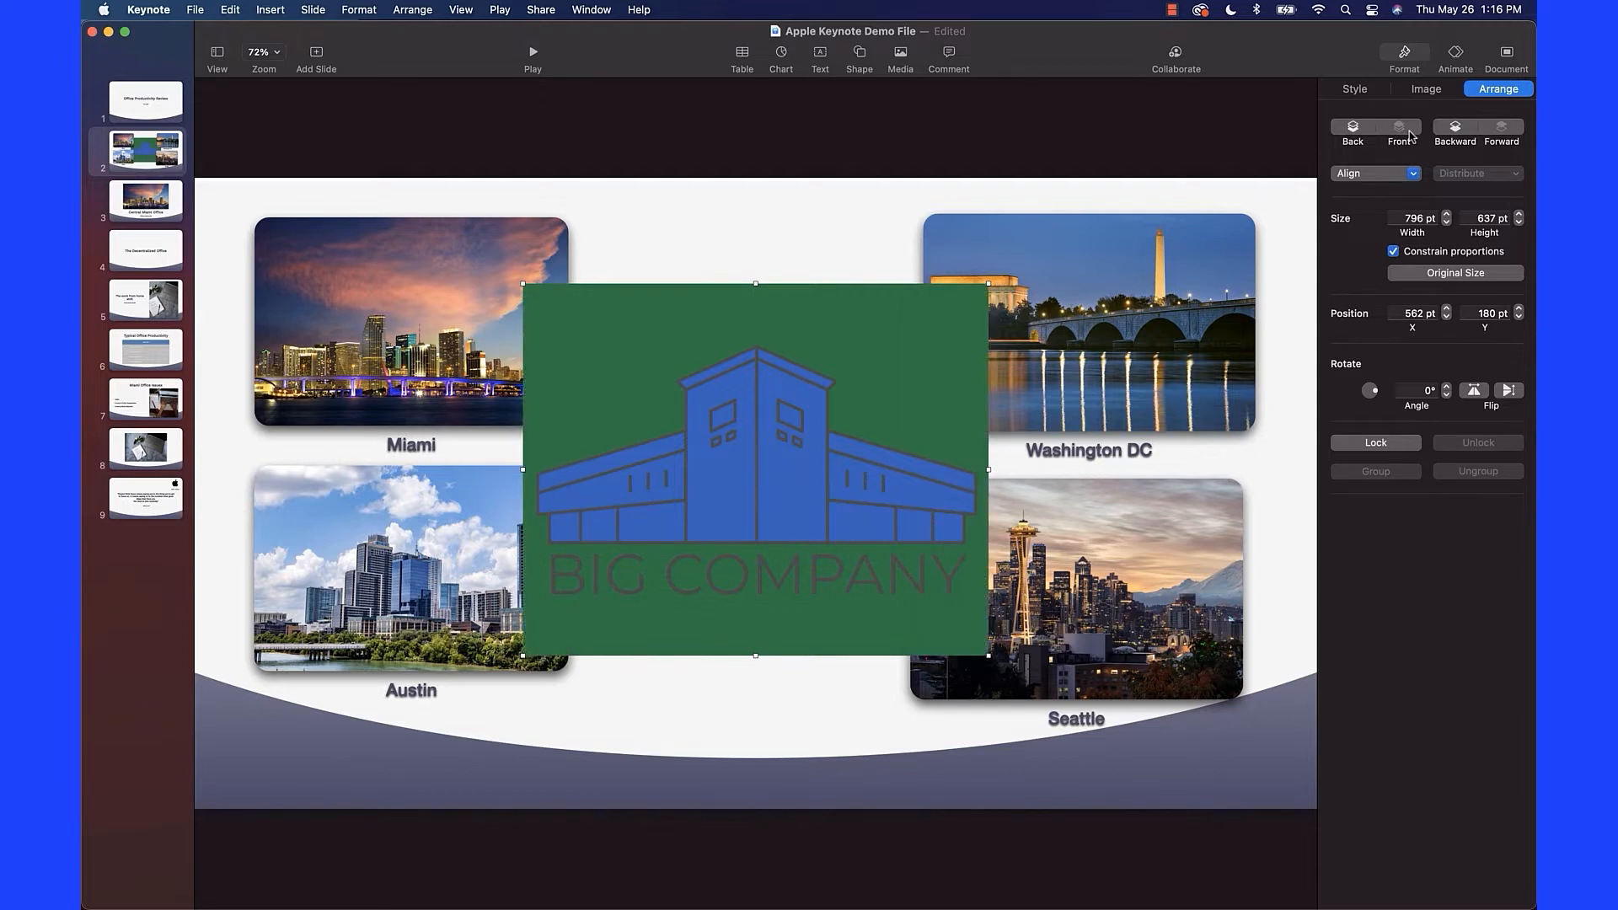
Make the green background of the Big Company logo transparent with Instant Alpha.
left_click(1422, 89)
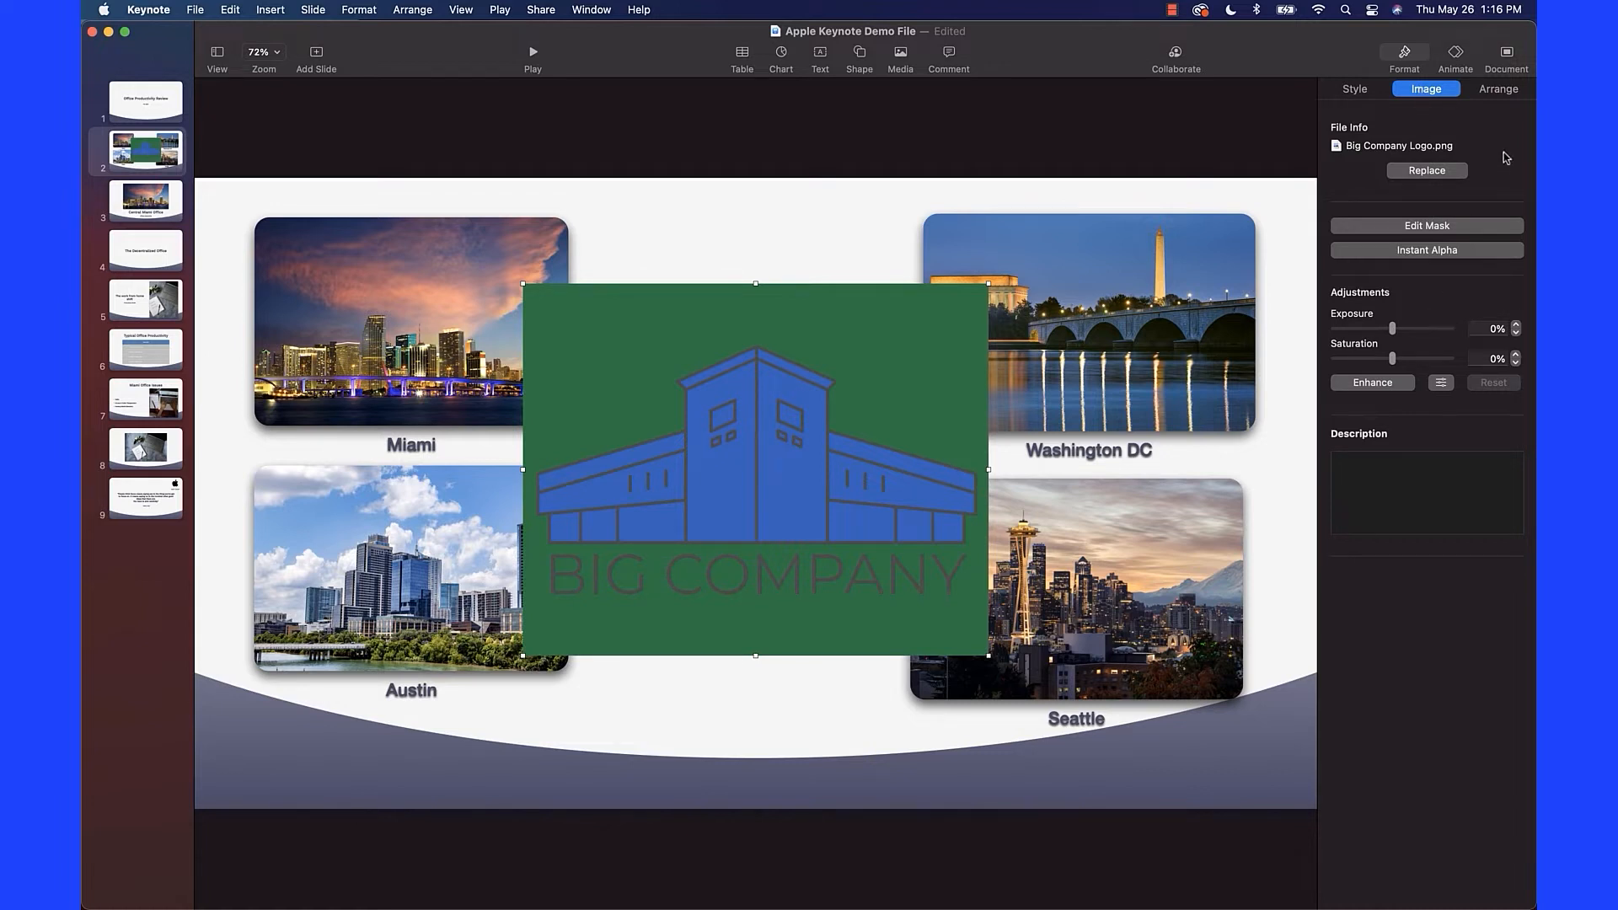
left_click(1418, 250)
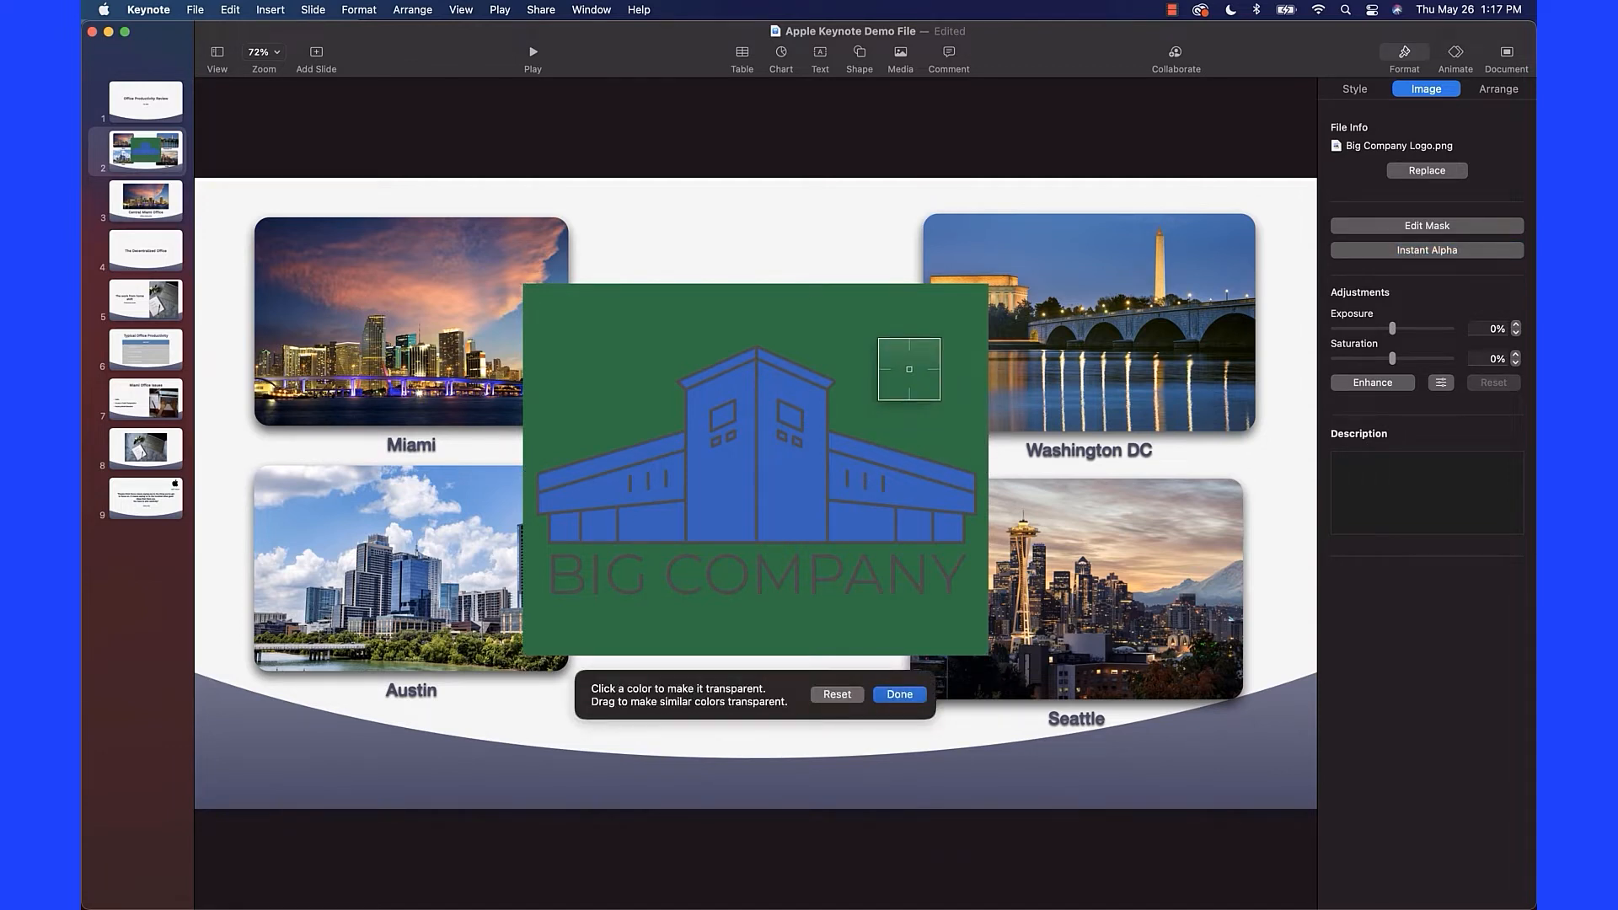
left_click(909, 369)
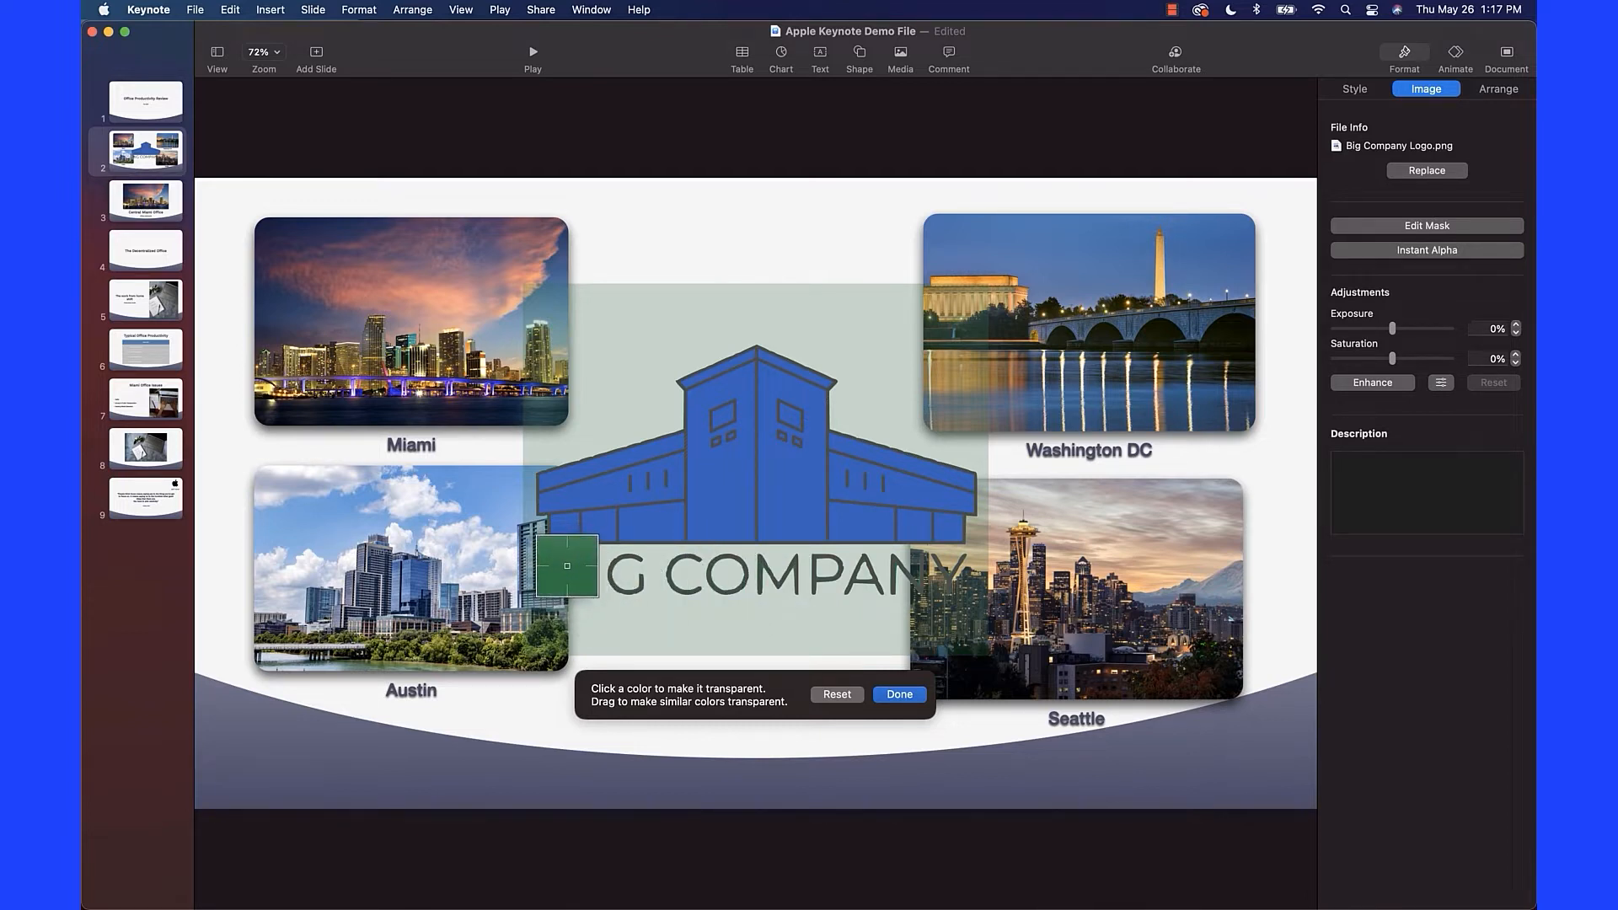
left_click(901, 696)
left_click(799, 694)
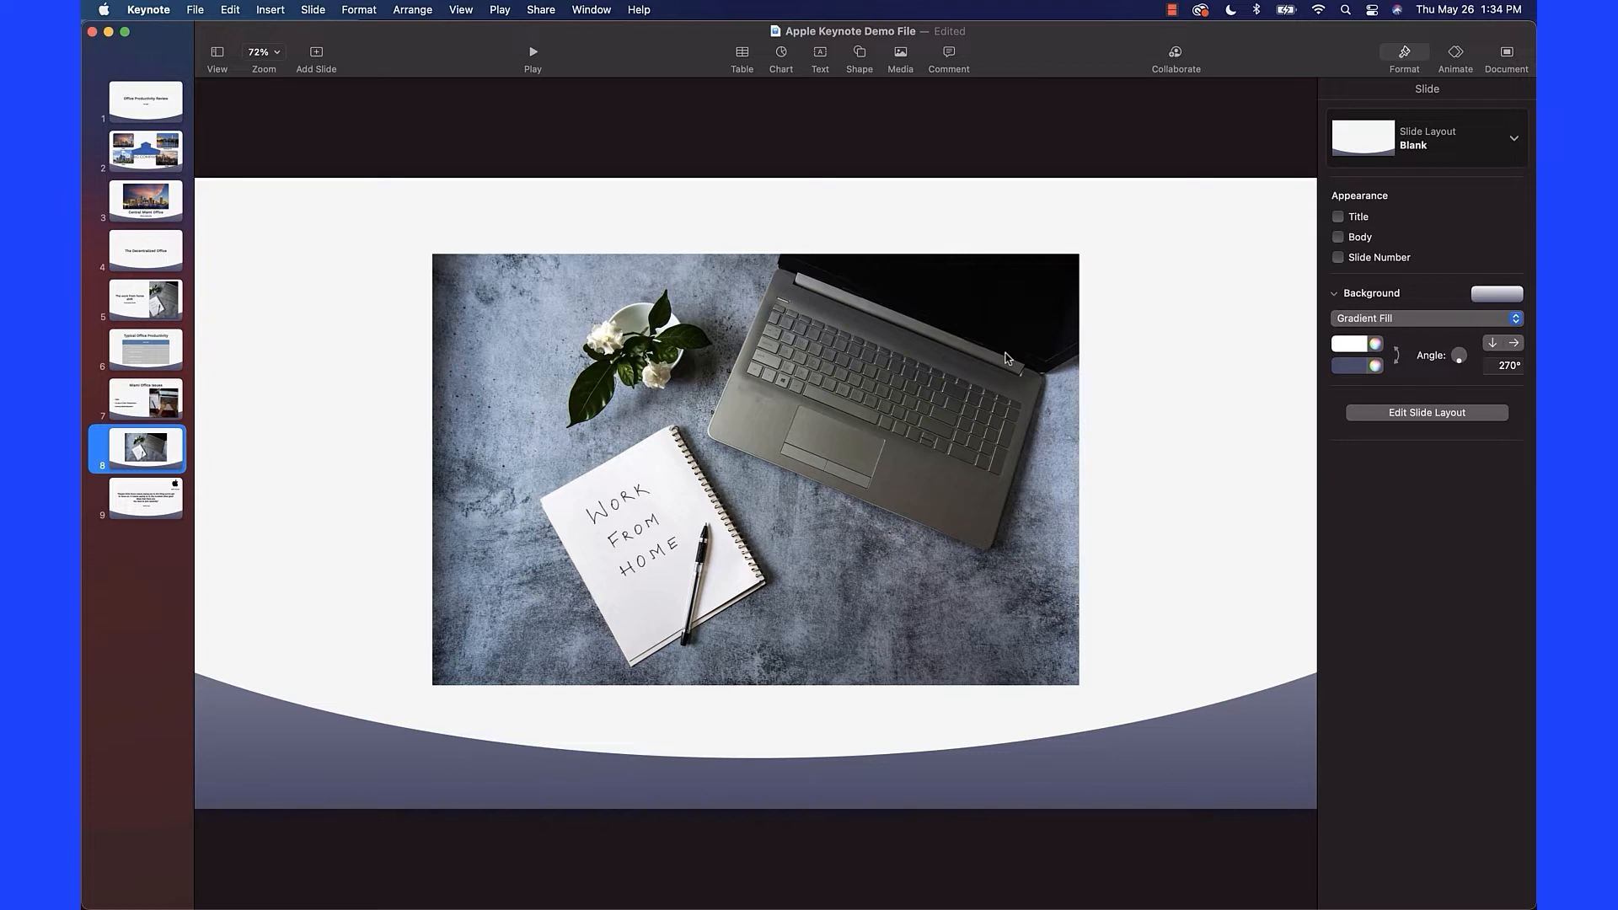
Add a slide with the Title - Center layout after the quote slide at the end of the presentation.
left_click(152, 503)
left_click(315, 52)
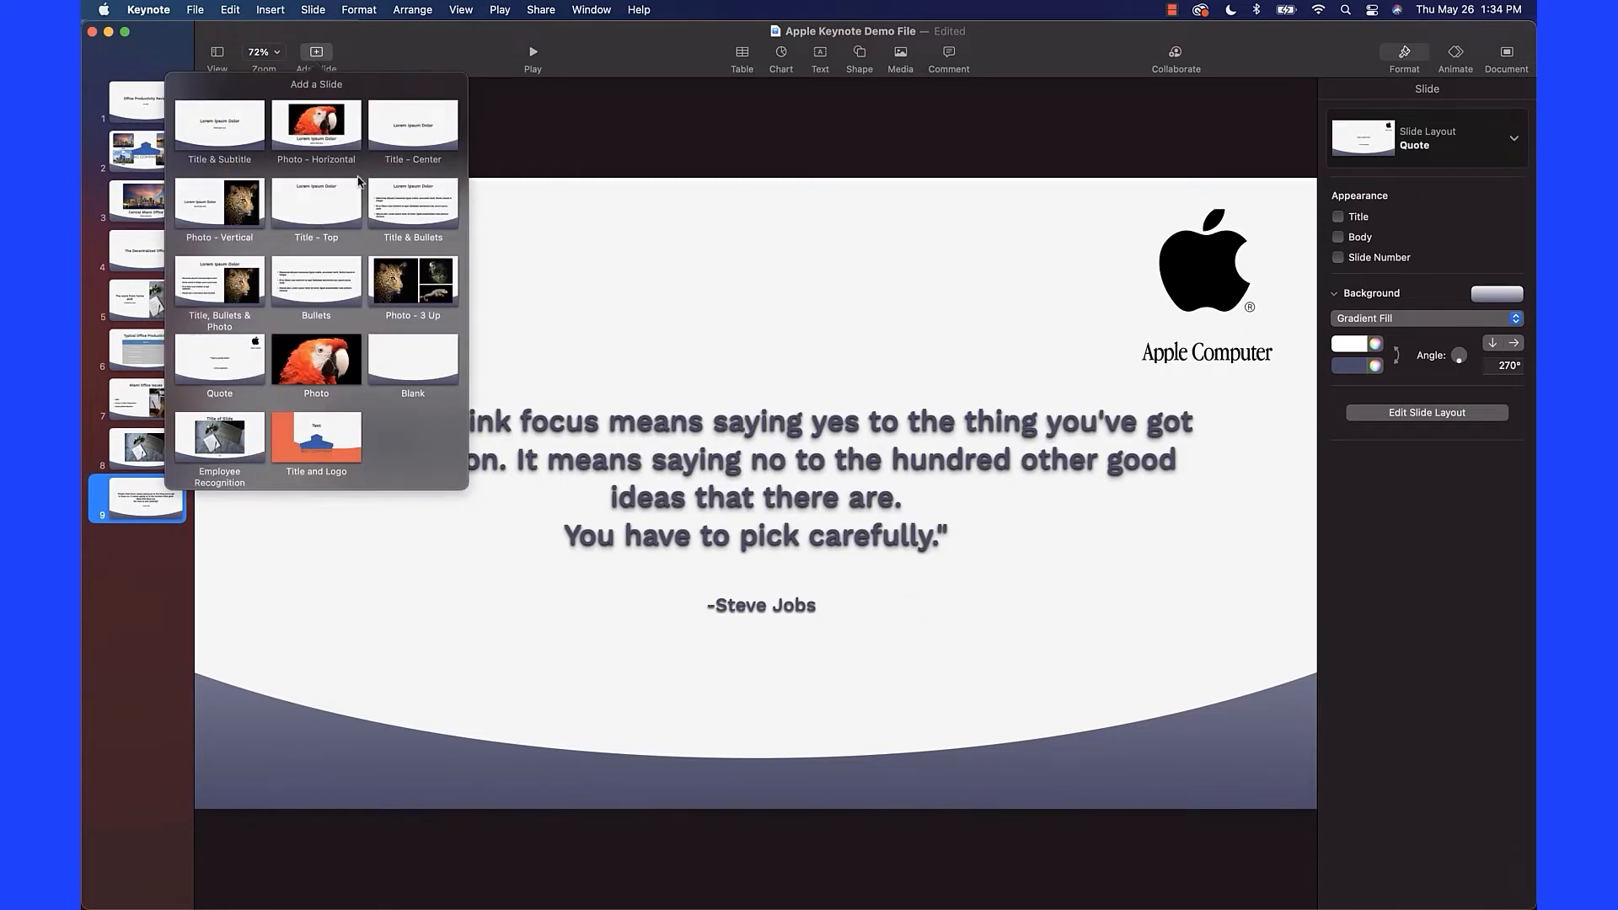
left_click(411, 139)
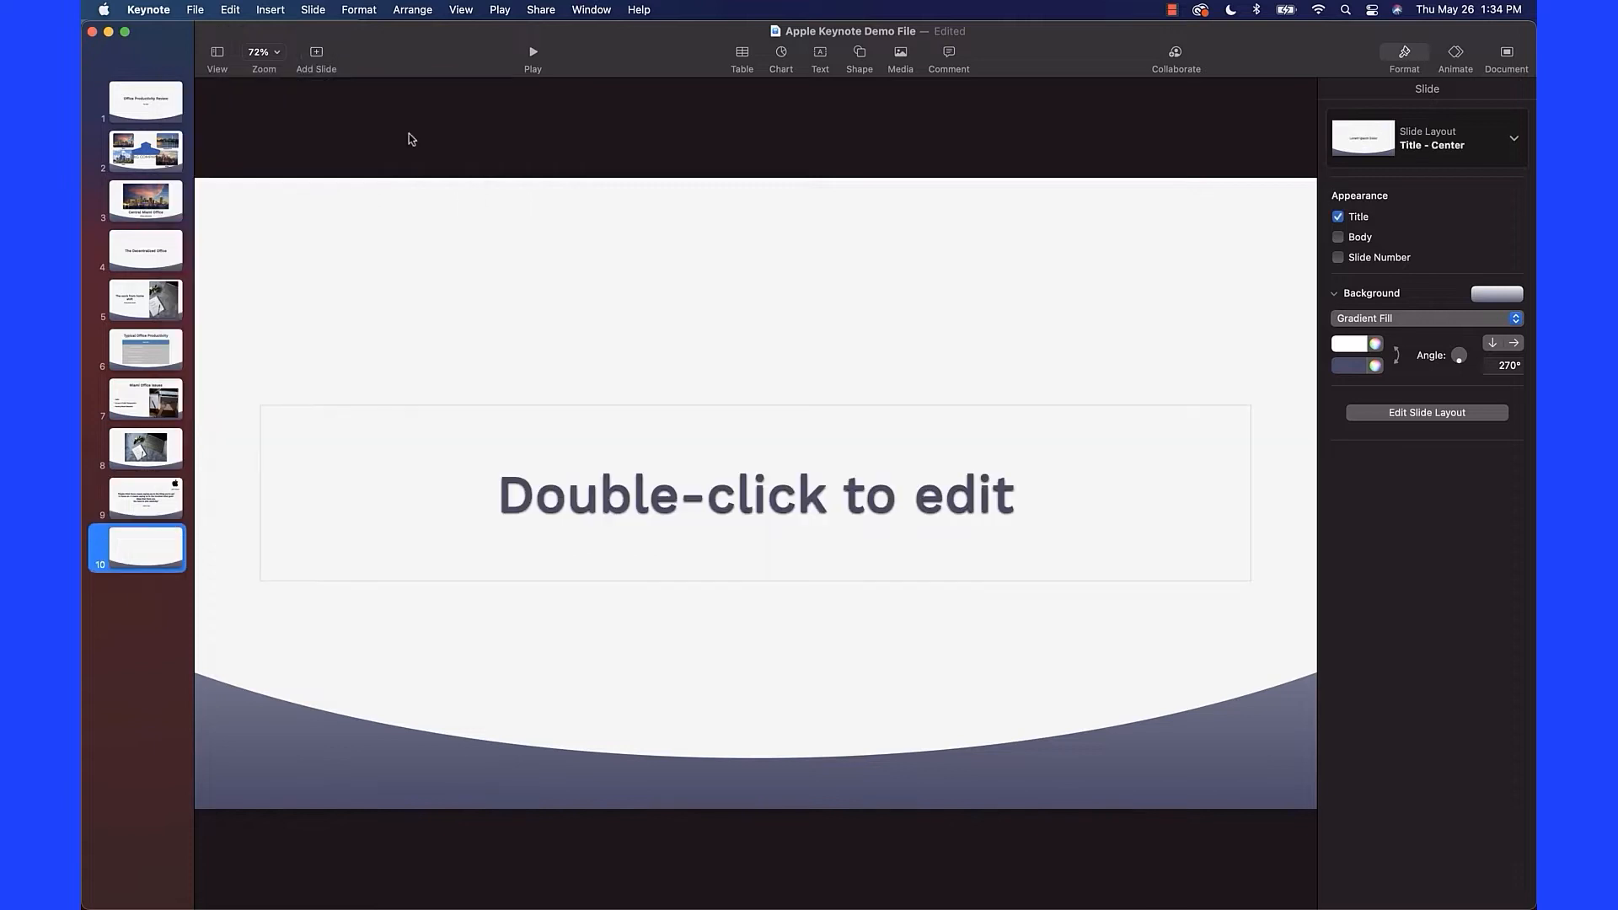
Enter "What do you think?" as the title of the new slide.
double_click(693, 497)
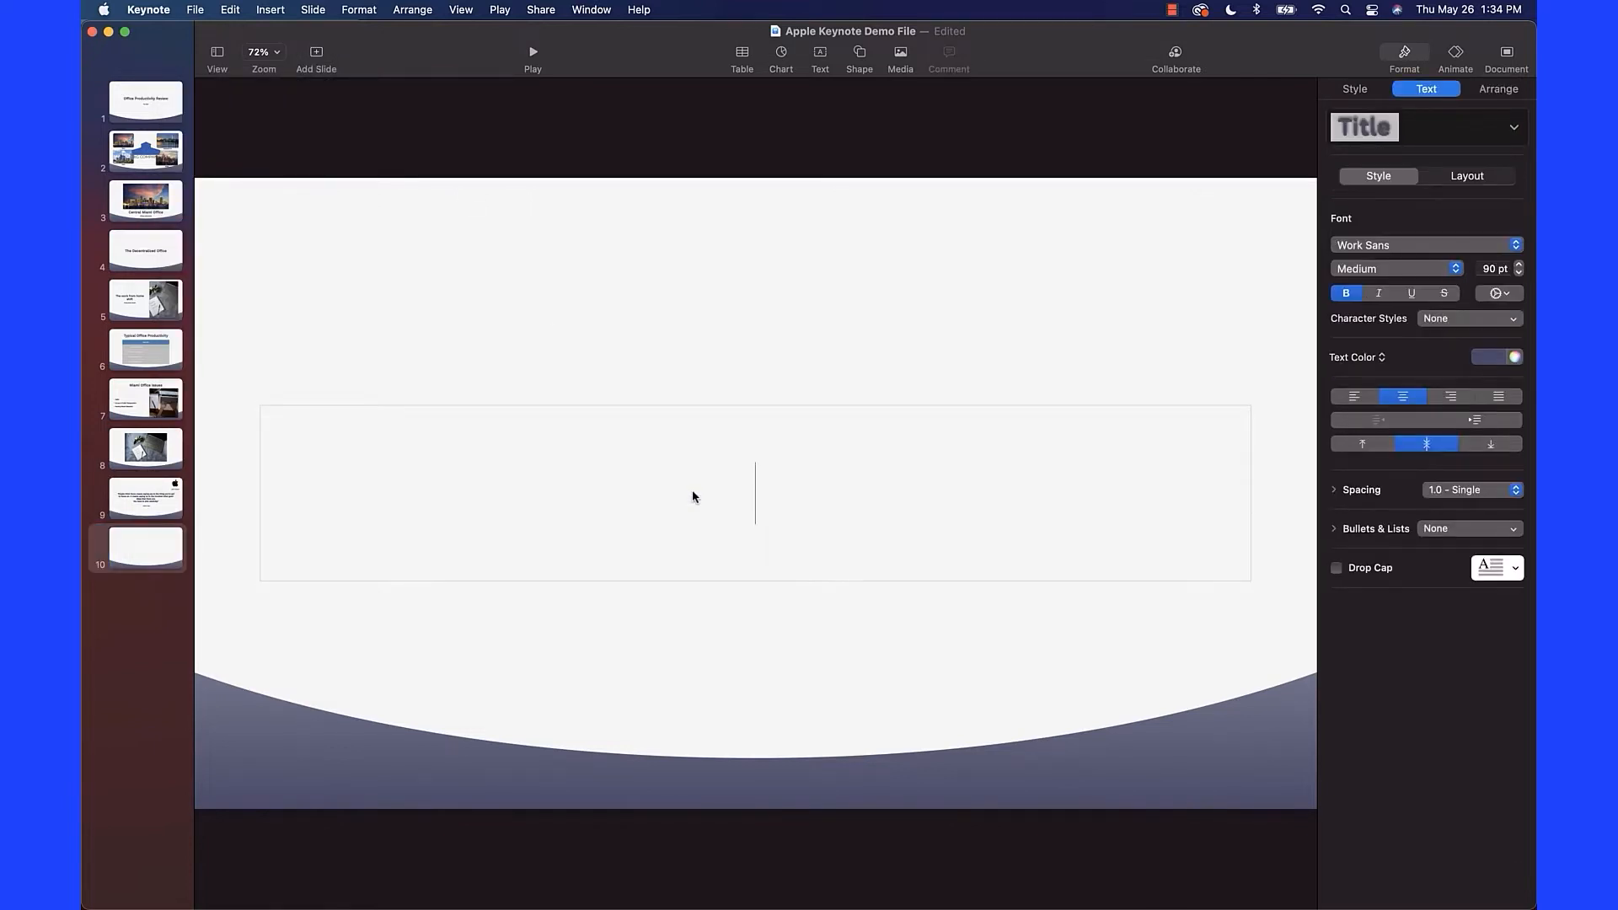
type("What ")
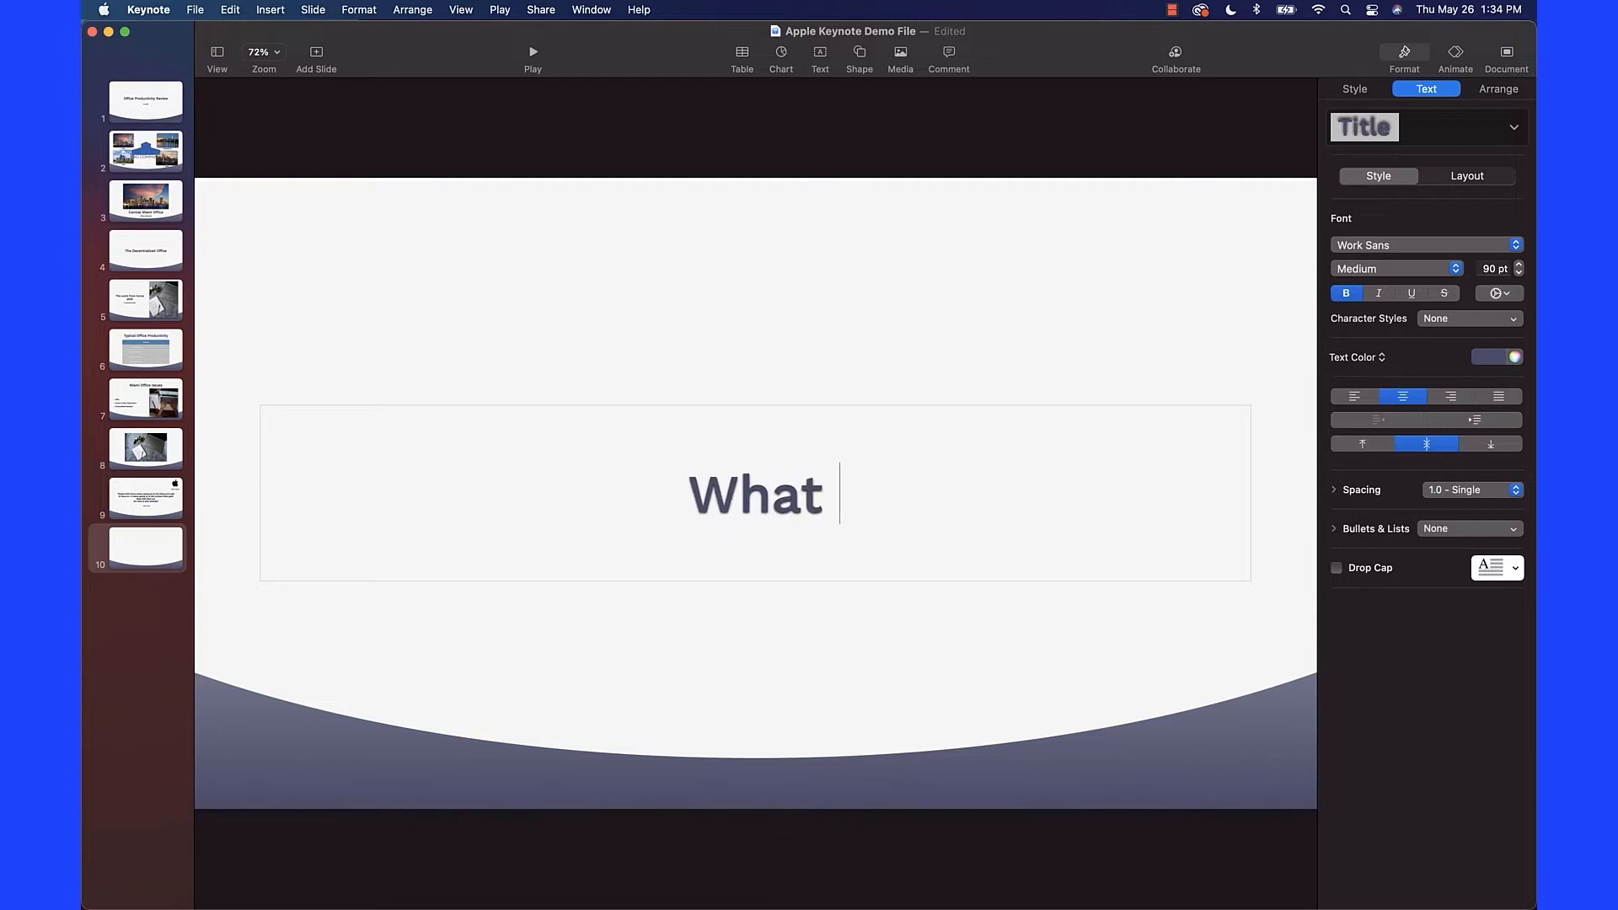
type("do you thi")
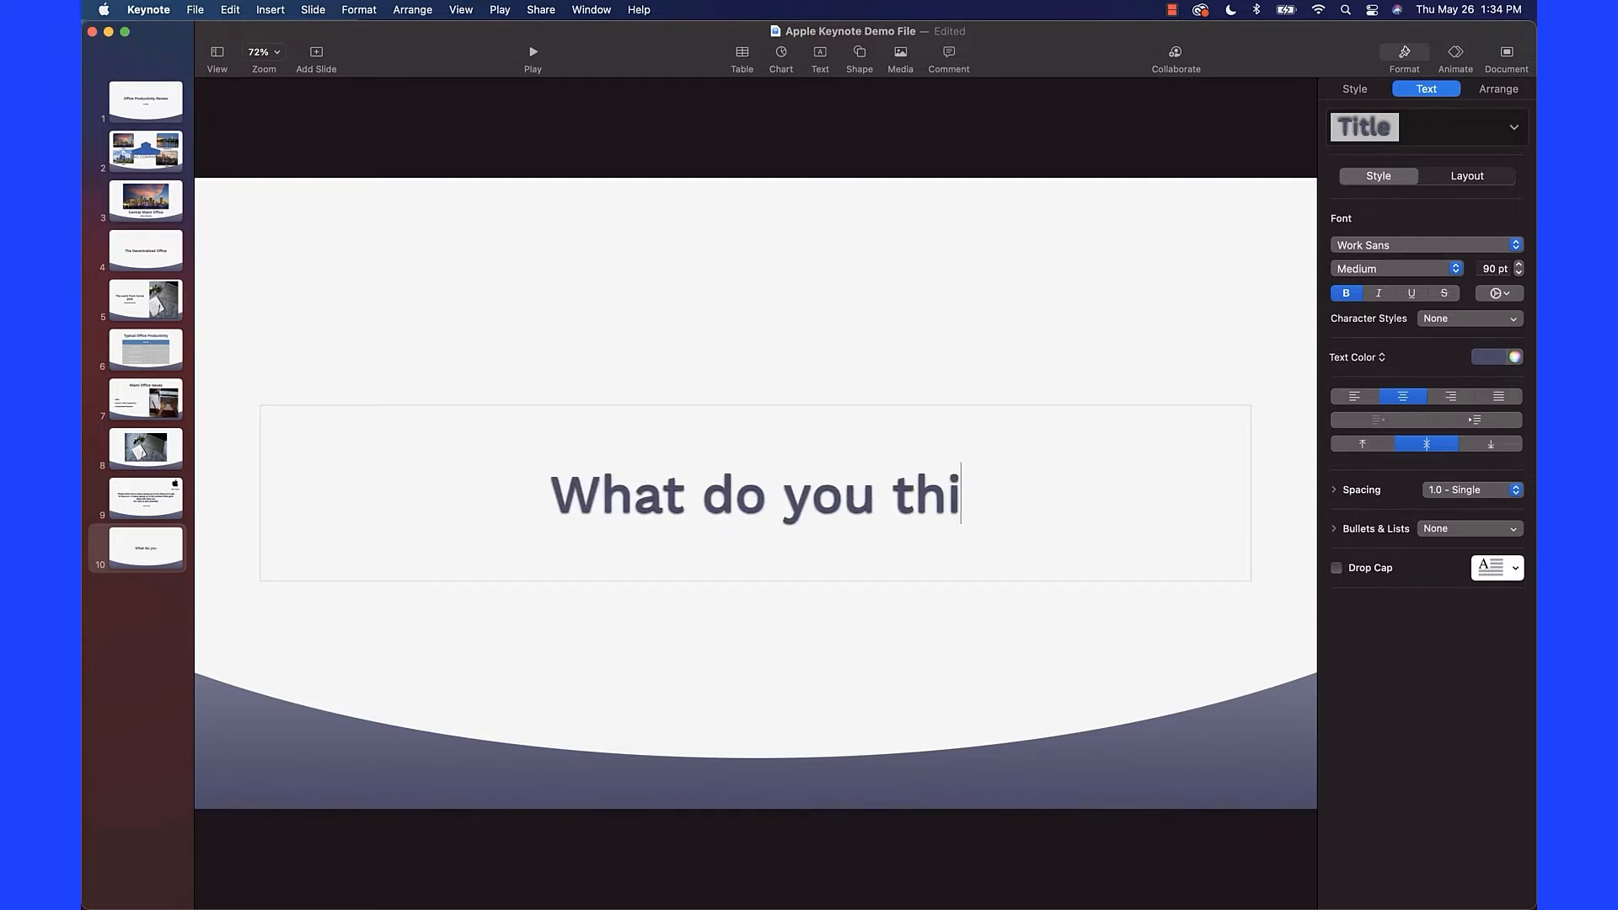
type("nk?")
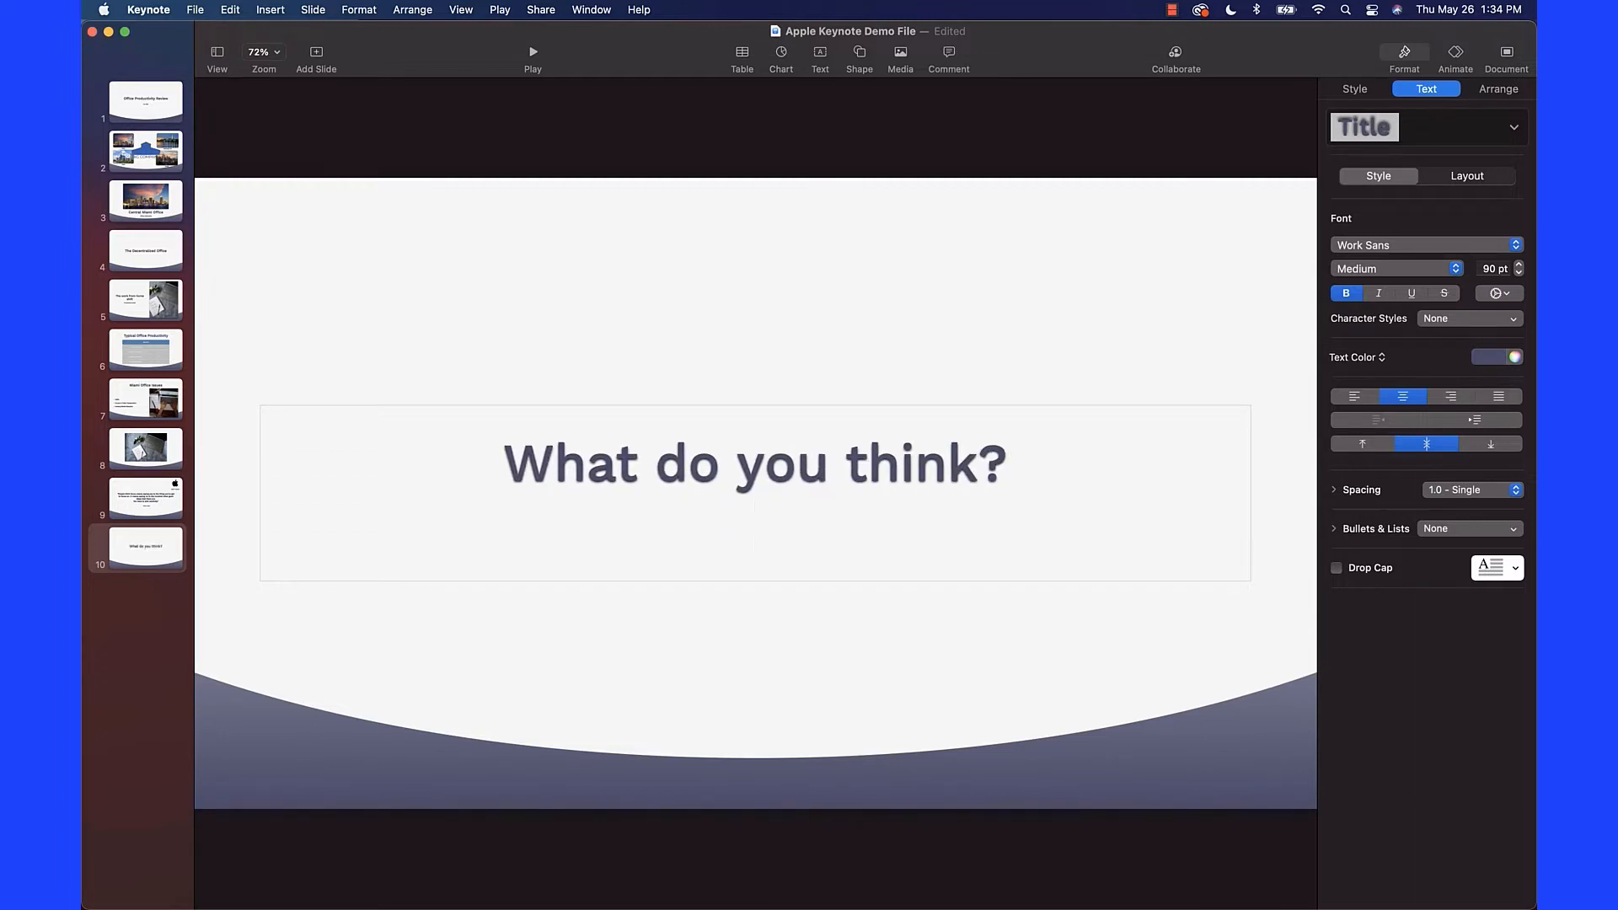
left_click(769, 316)
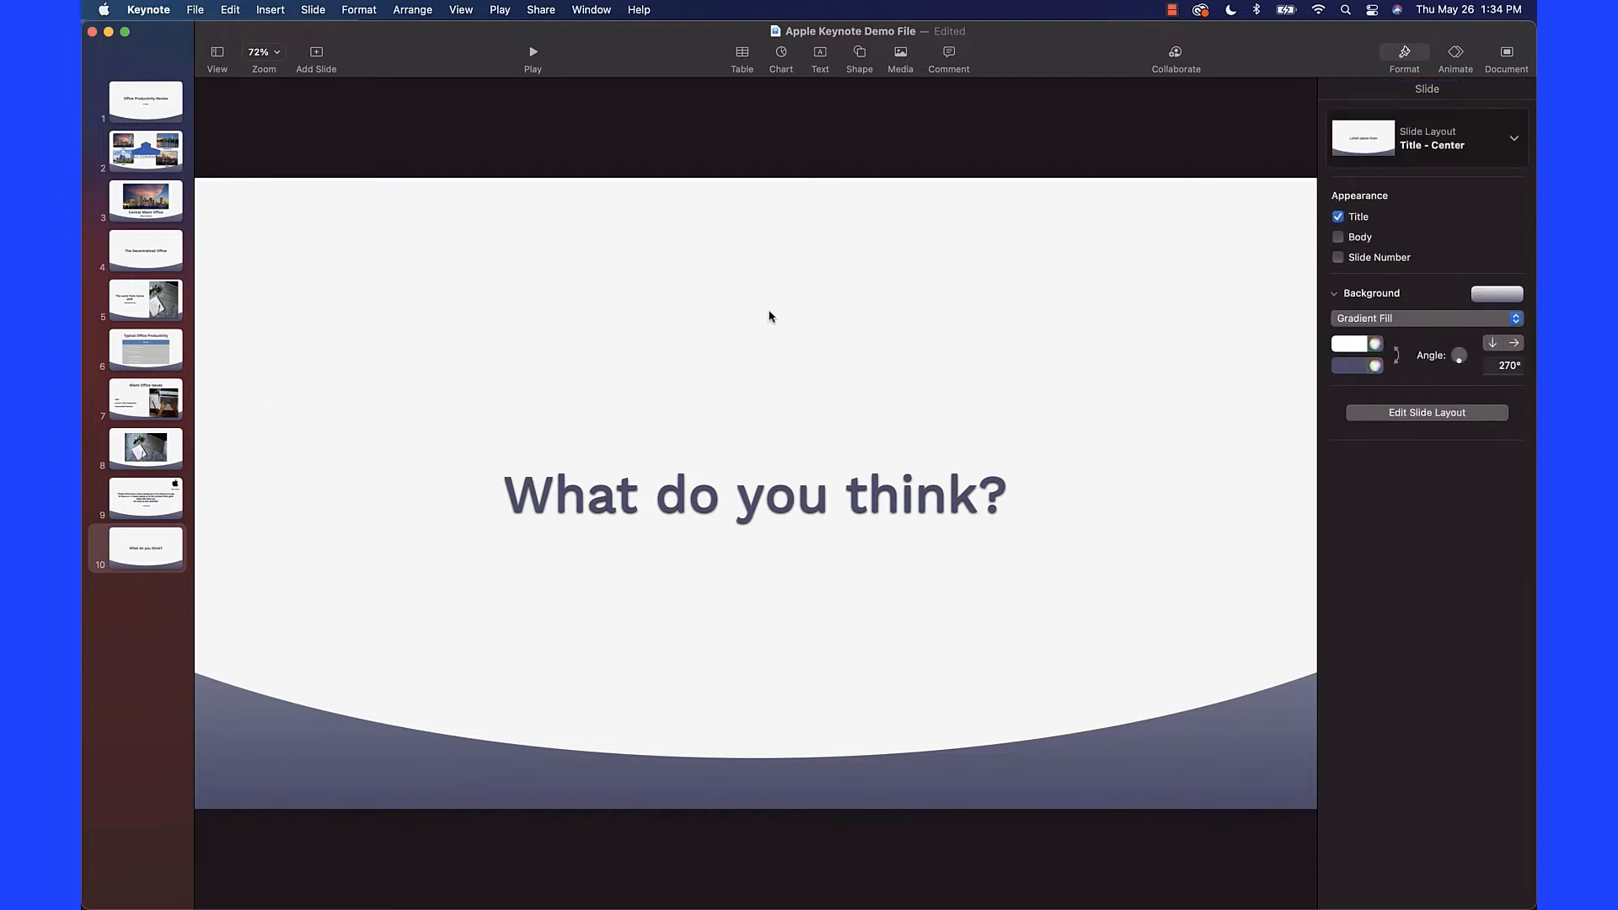
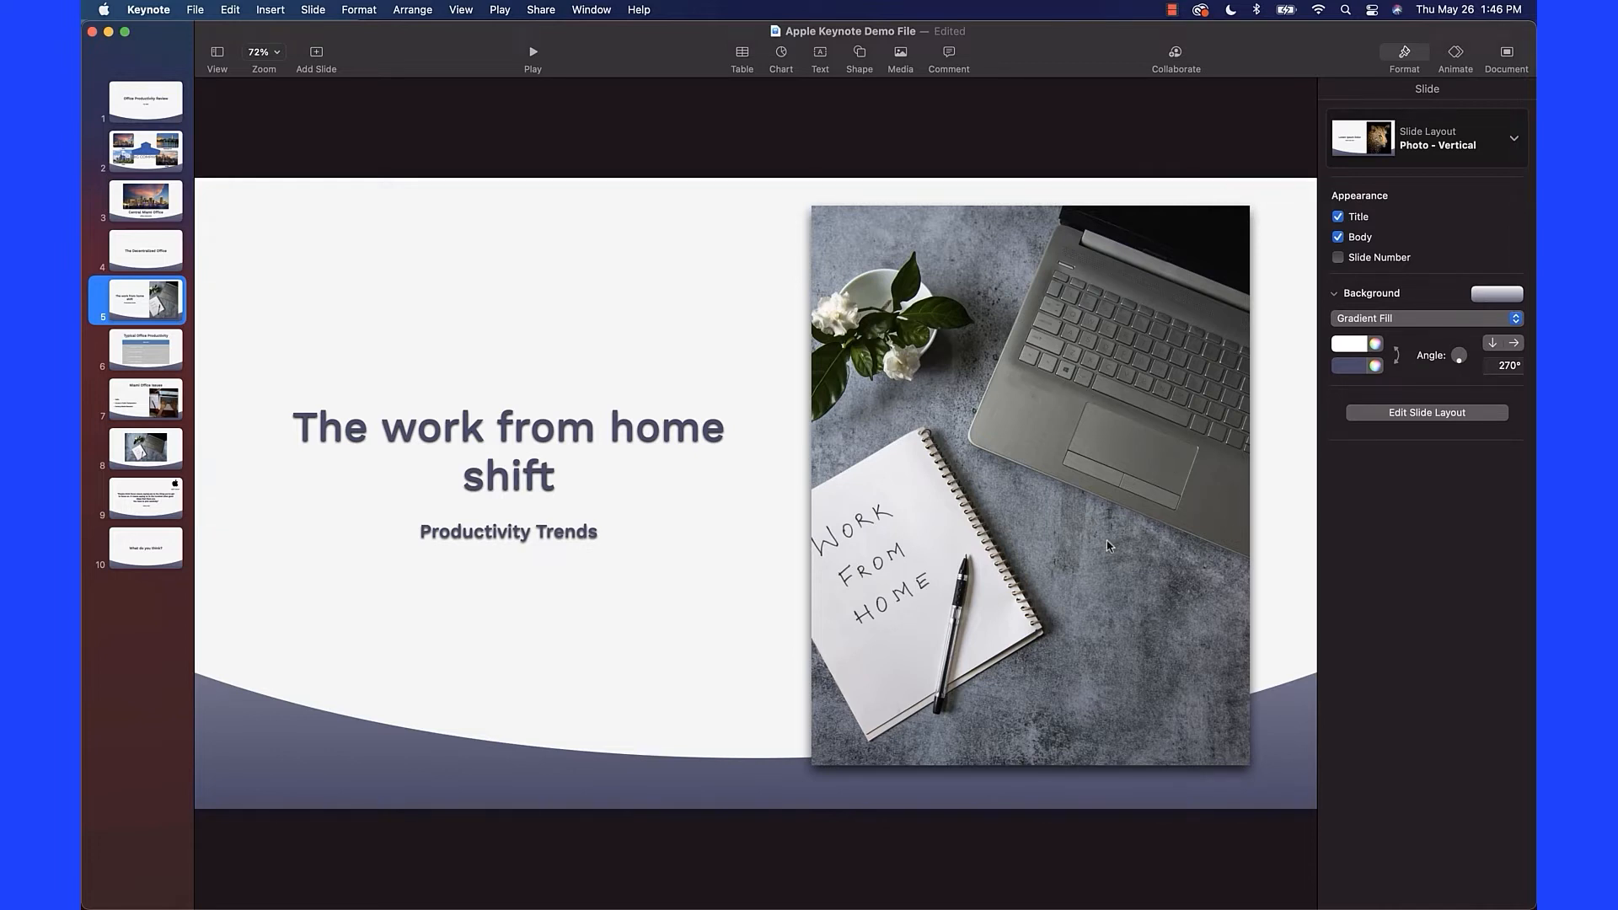
Open the Work From Home Data document from the Keynote Training folder in Finder, and return to the Keynote presentation.
left_click(149, 876)
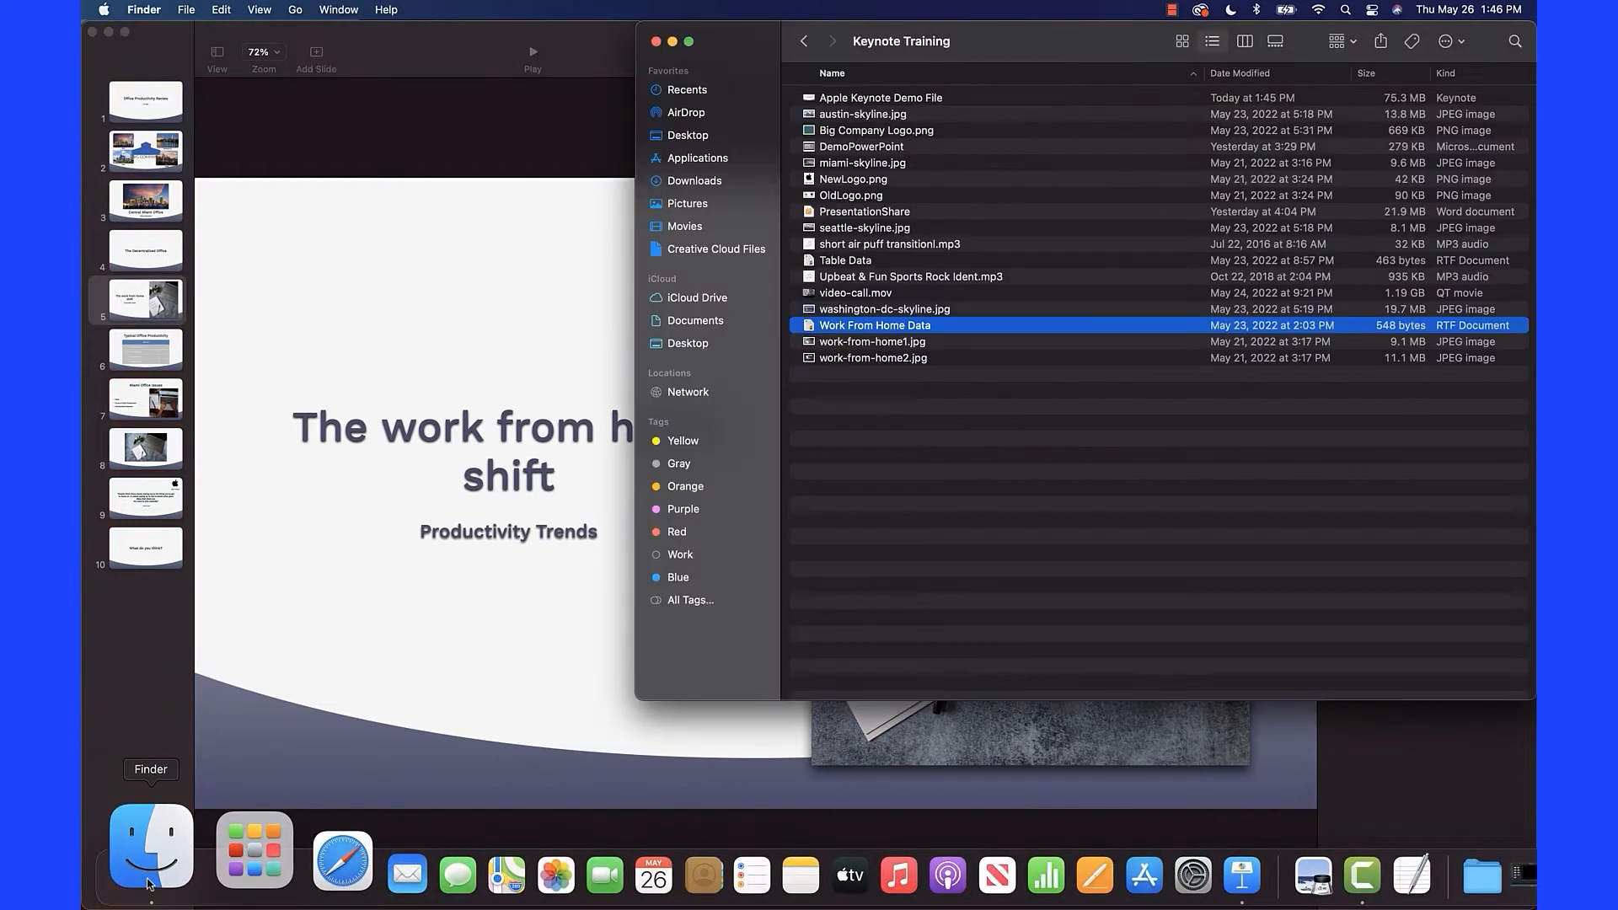
double_click(901, 328)
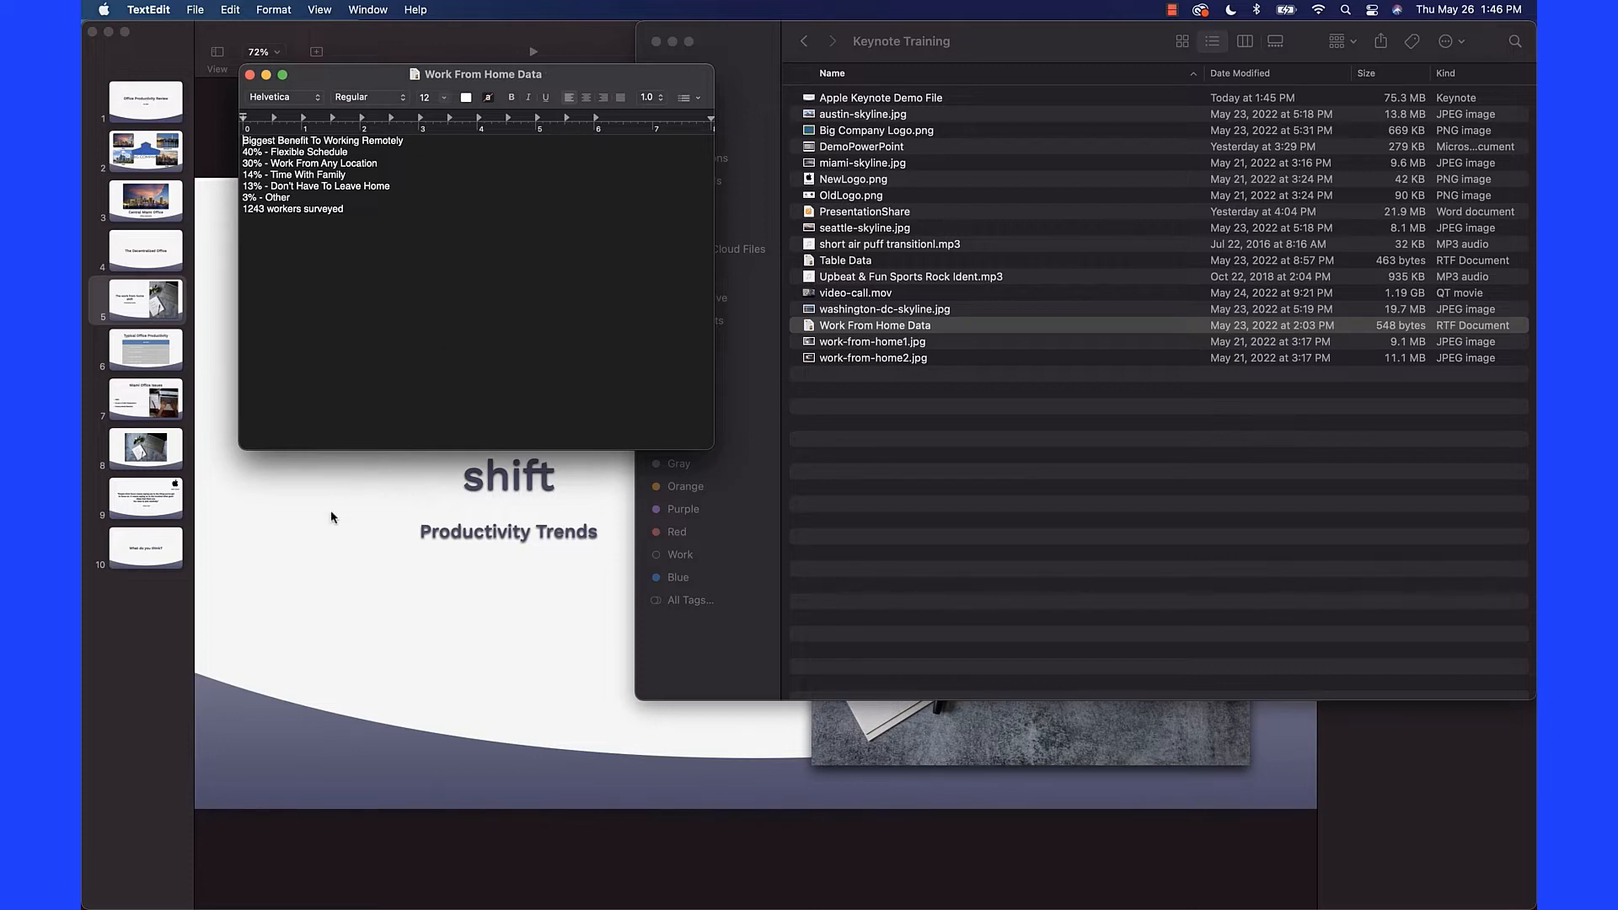
left_click(300, 536)
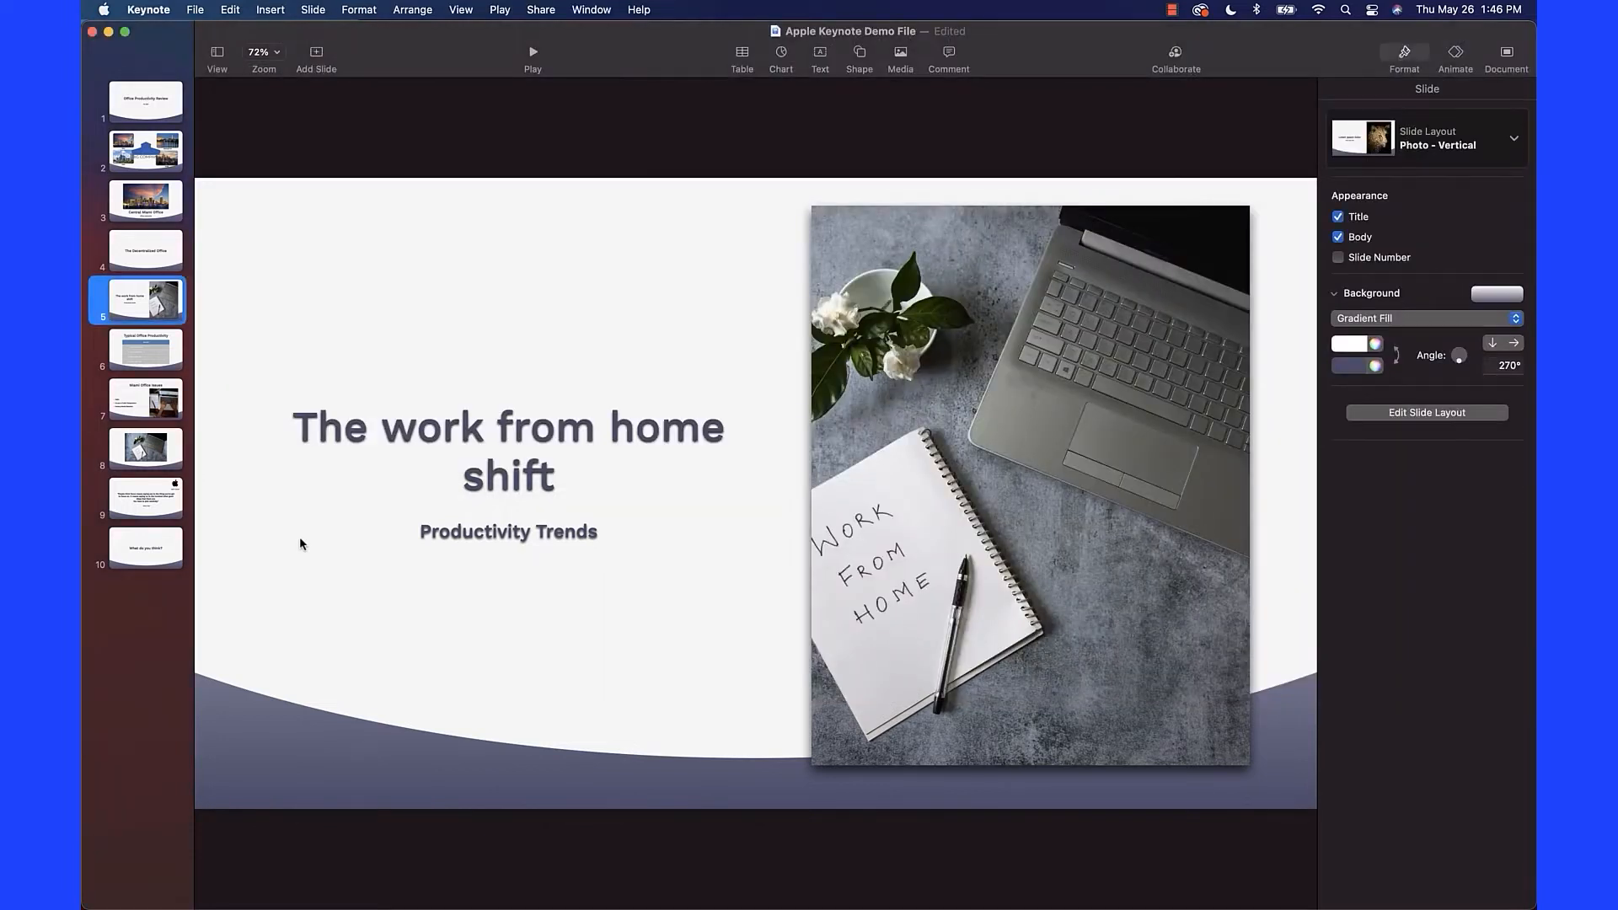
Look through the chart types that can be inserted and the colour and texture styles offered for 3D charts.
left_click(271, 9)
mouse_move(305, 102)
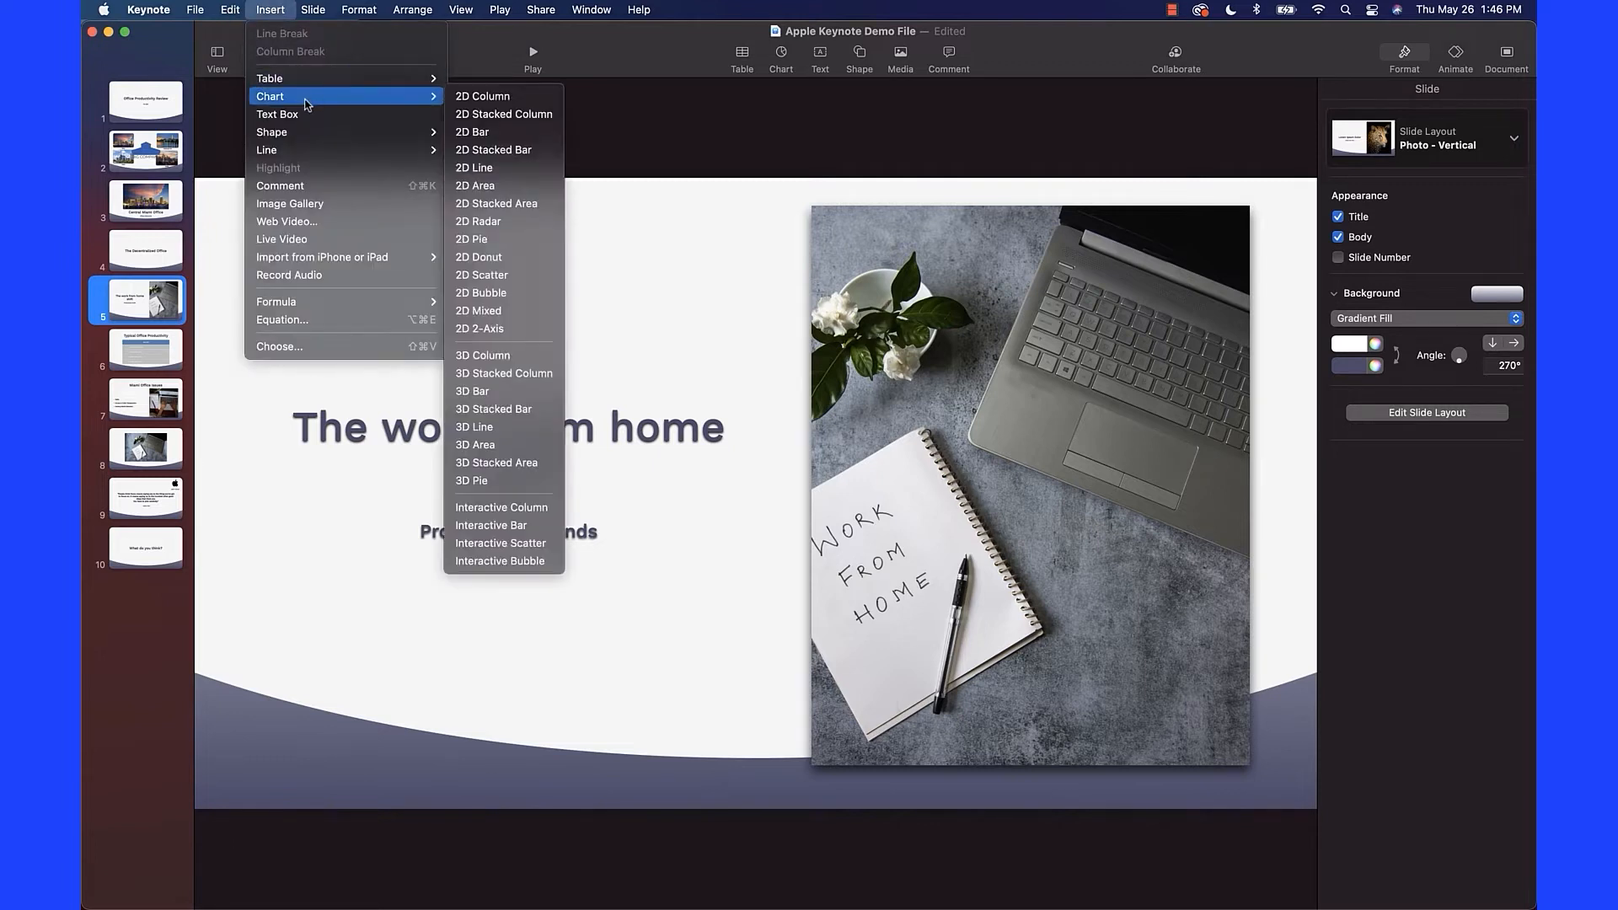
left_click(386, 614)
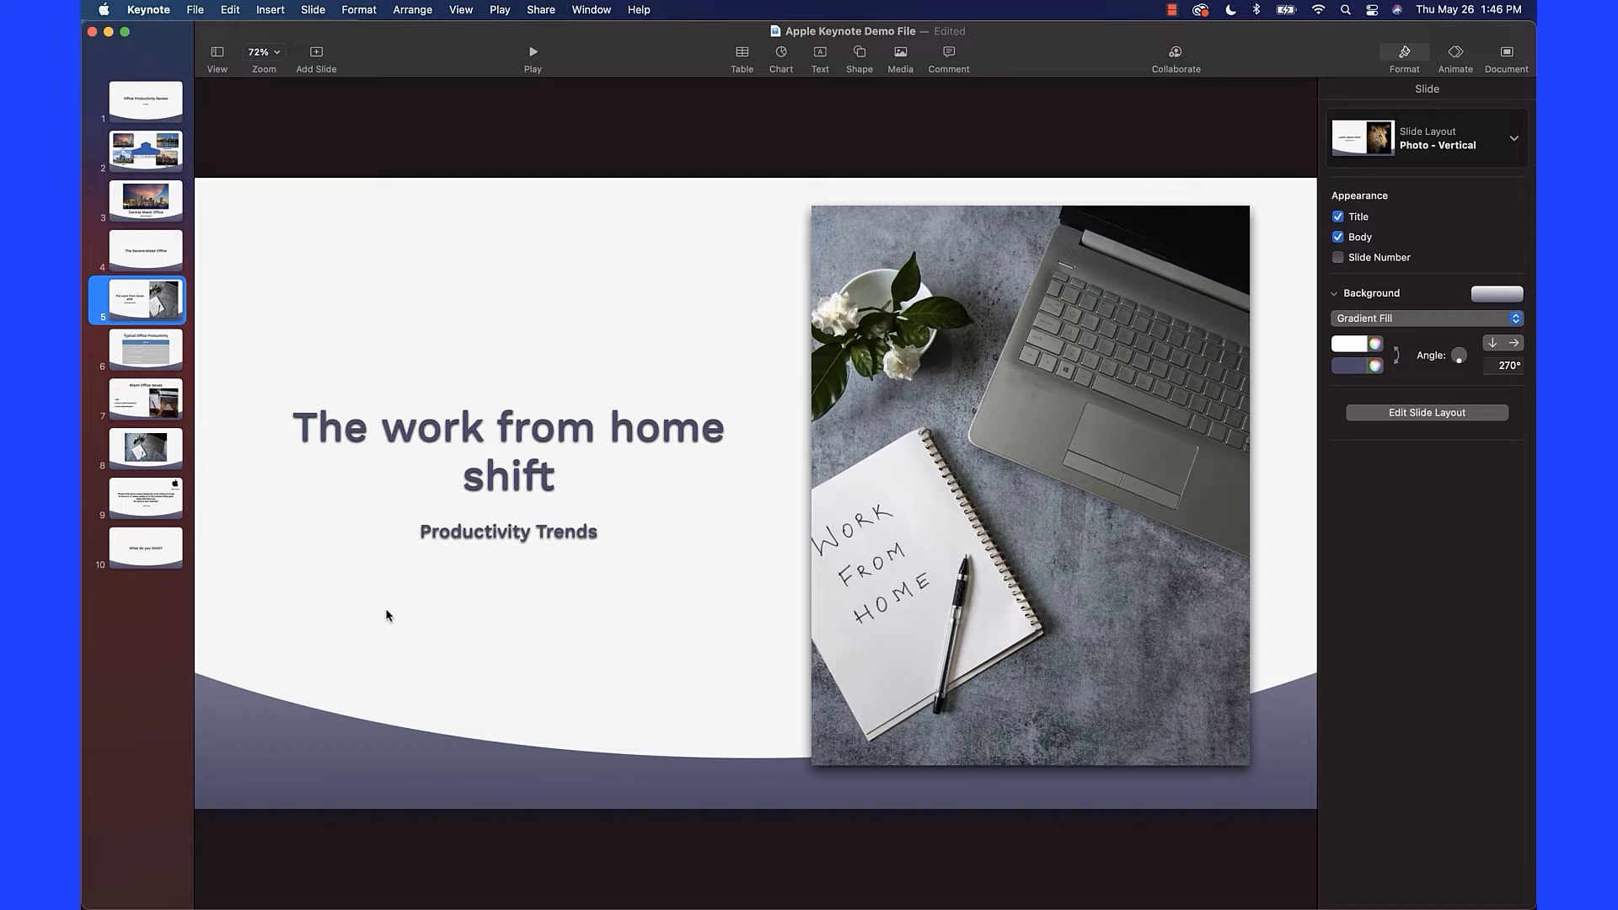
left_click(782, 54)
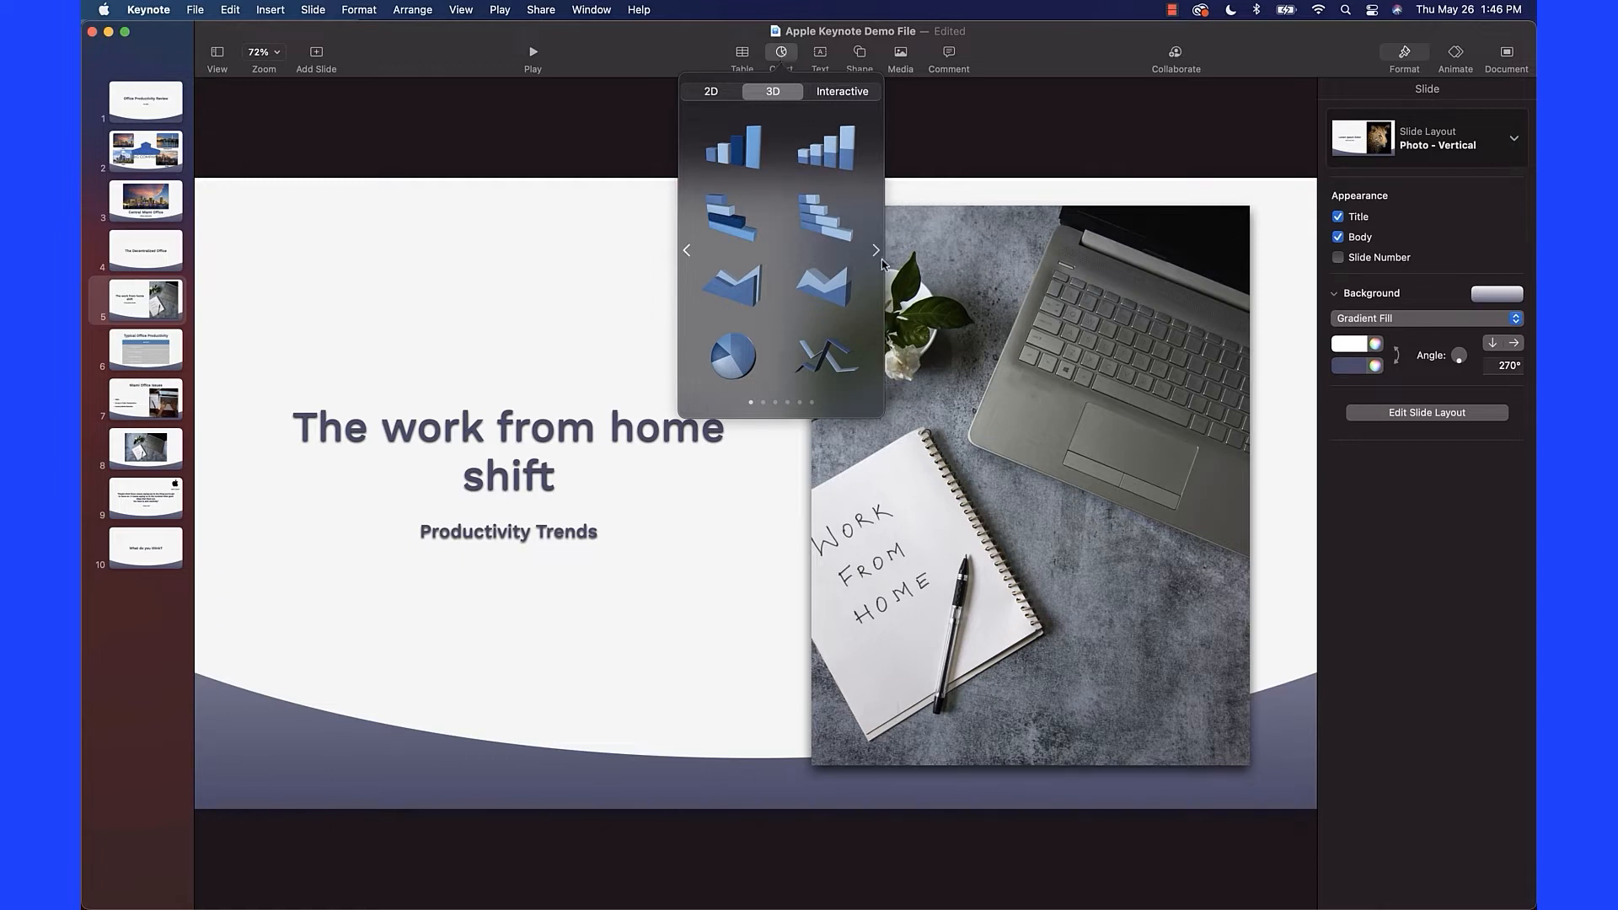
left_click(875, 250)
left_click(876, 250)
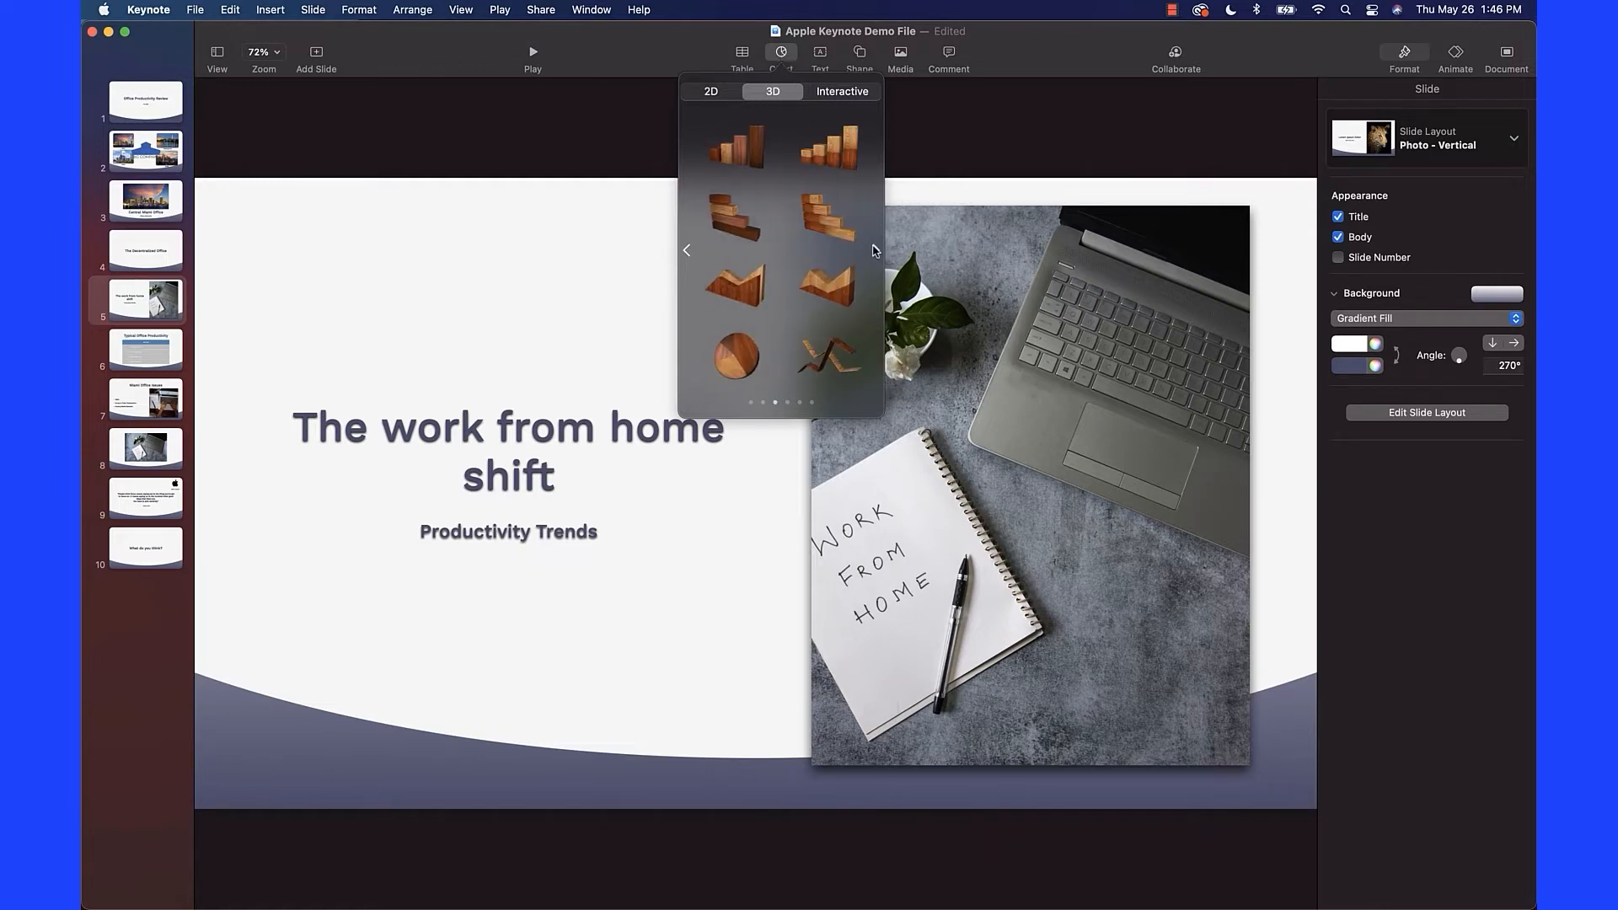
left_click(876, 250)
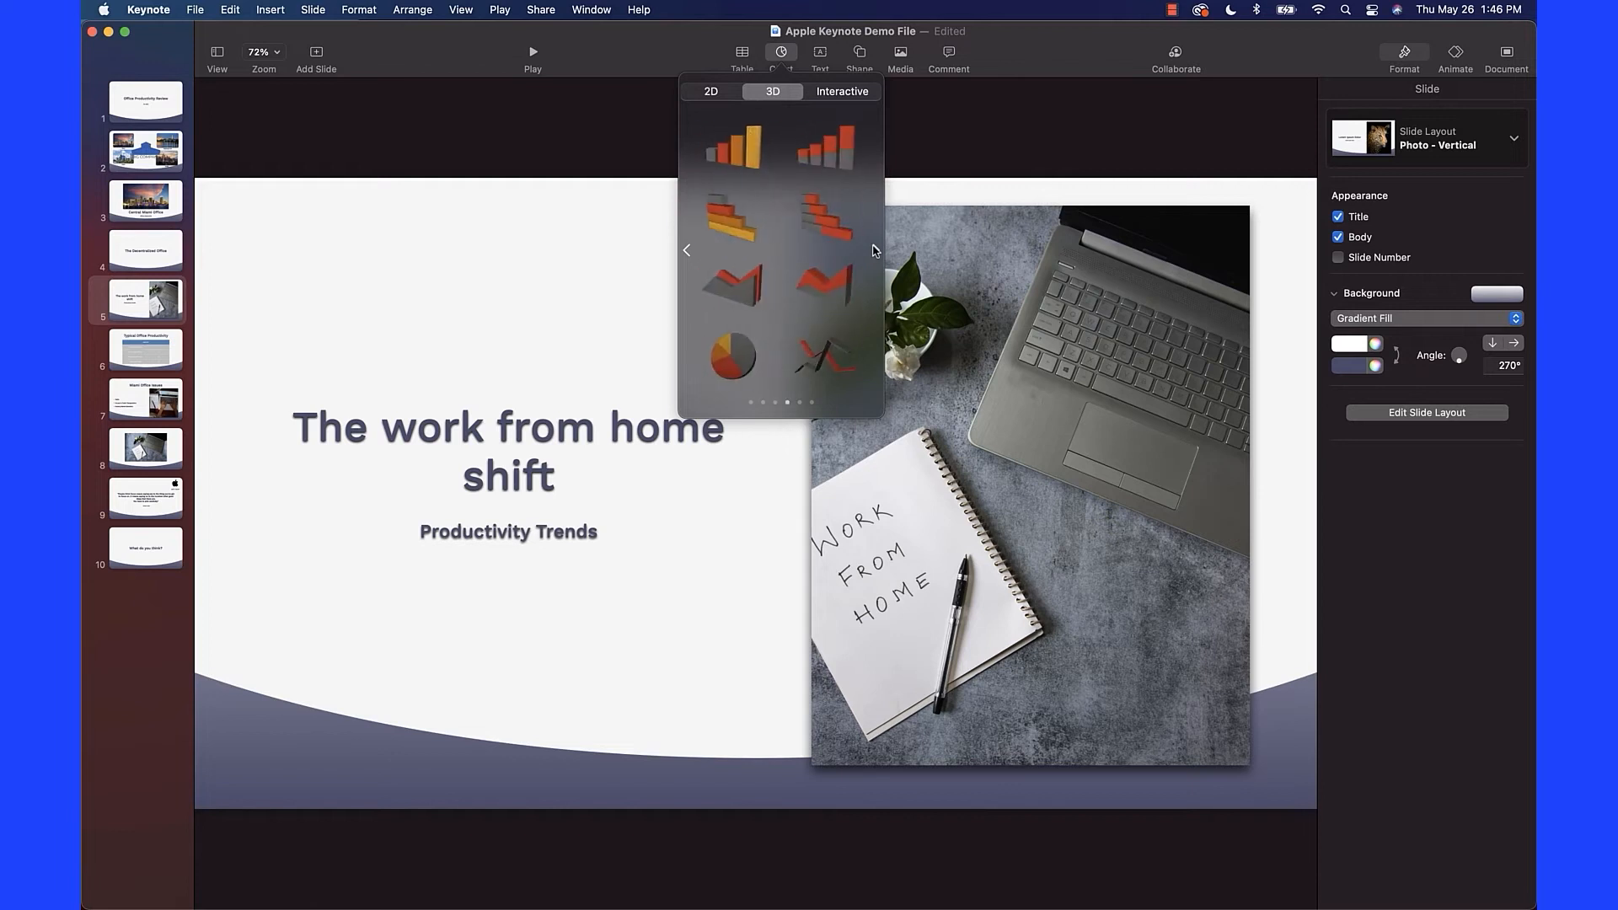
left_click(686, 251)
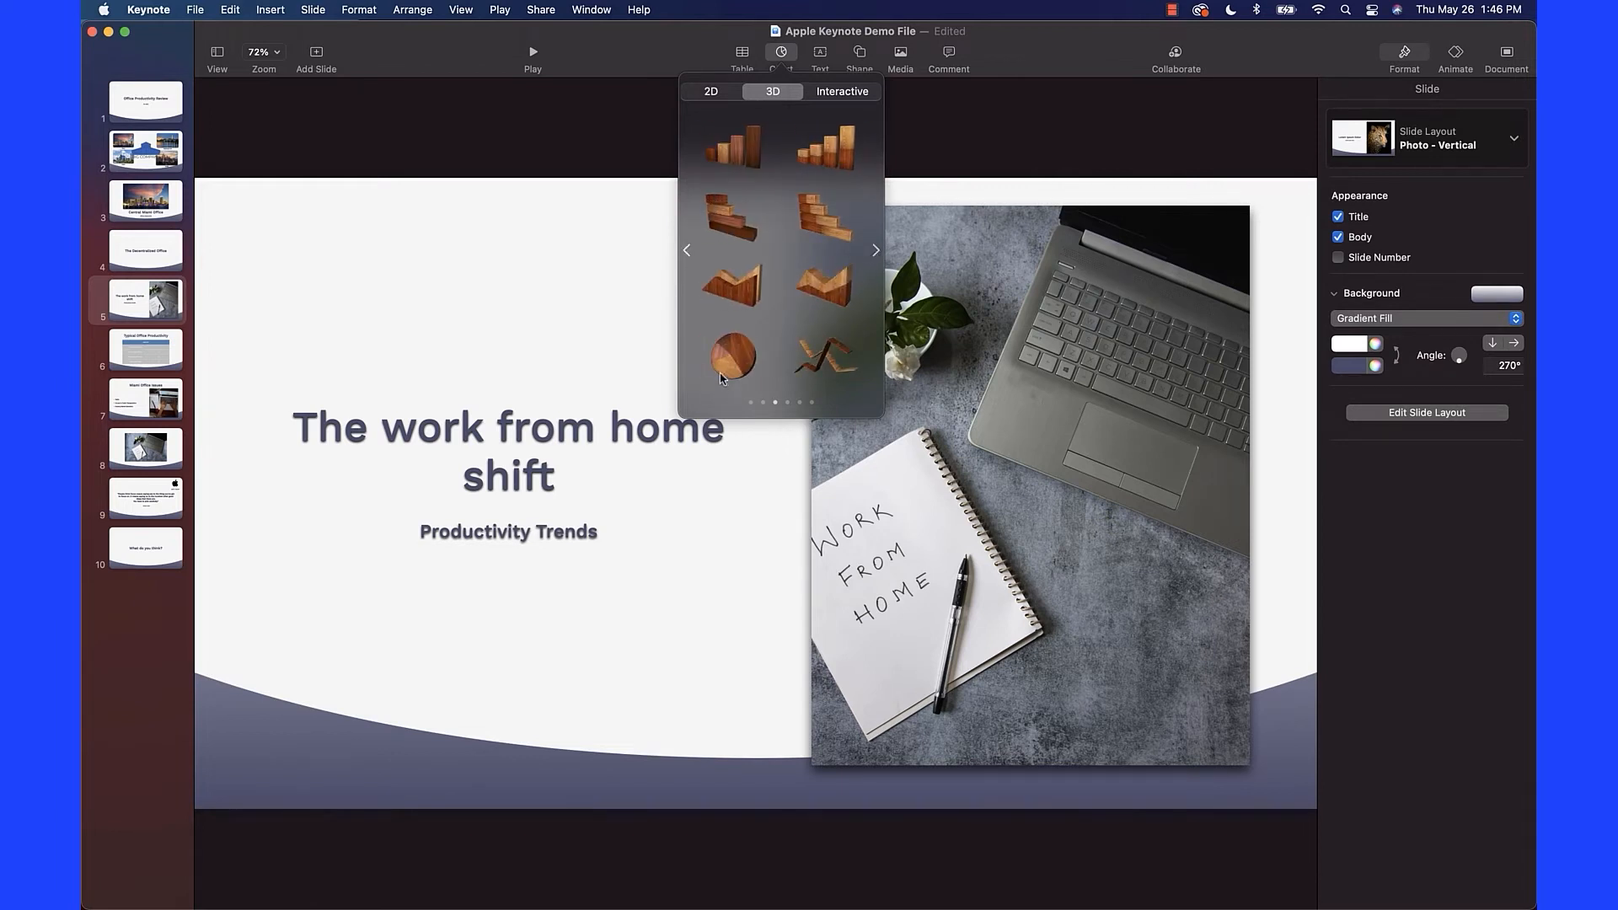
left_click(715, 94)
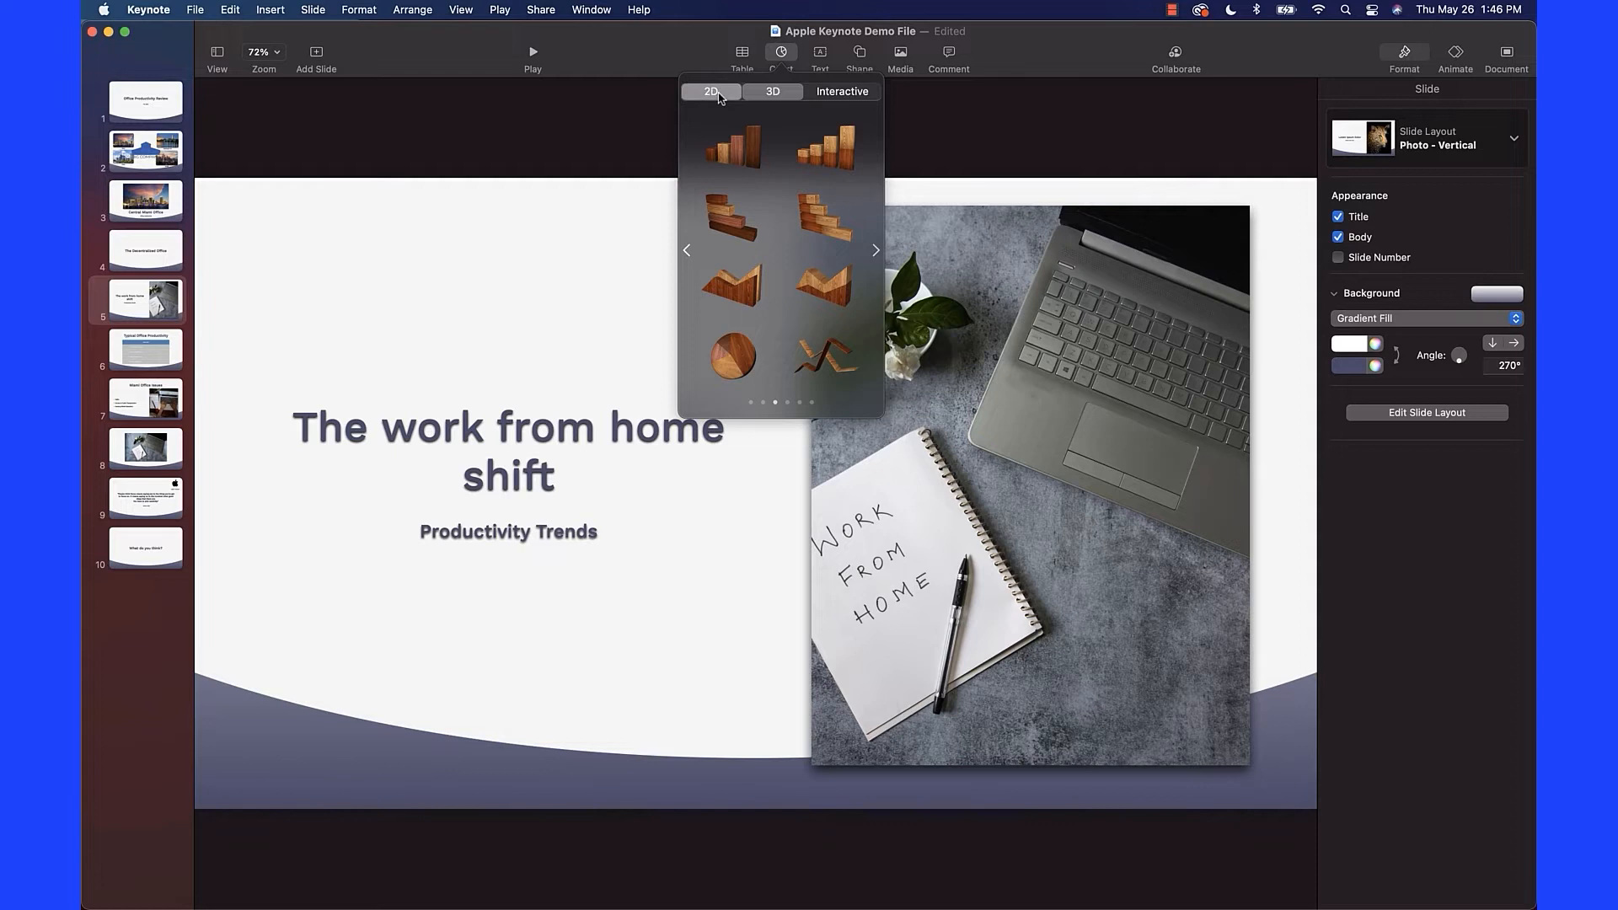
left_click(772, 102)
left_click(777, 55)
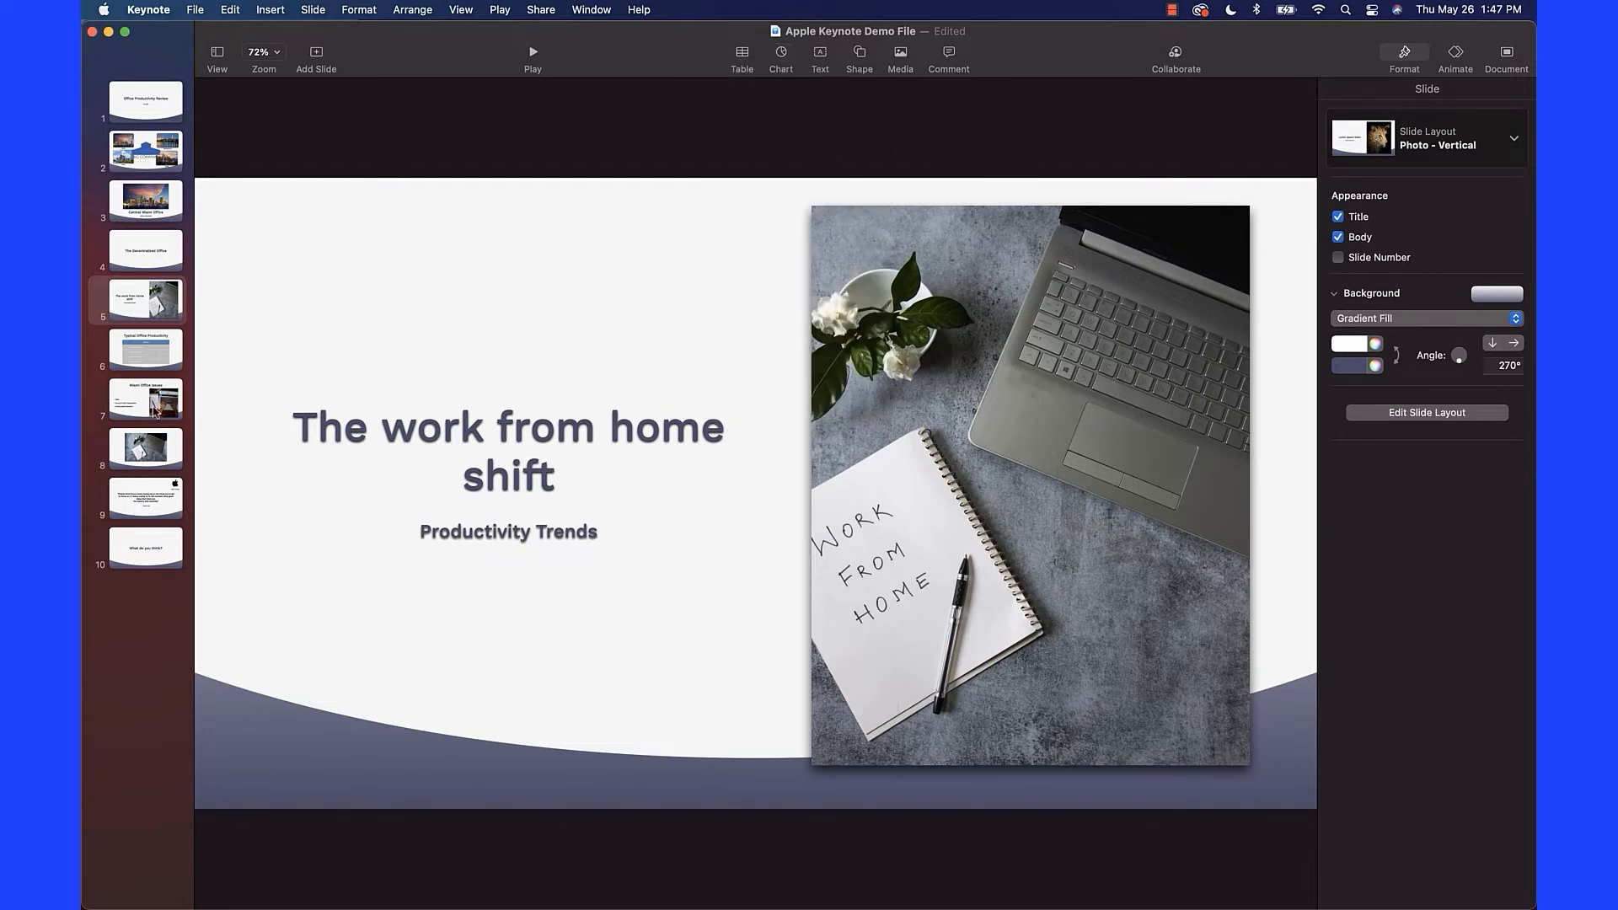
Add a slide with the Blank layout after the Typical Office Productivity slide.
left_click(164, 352)
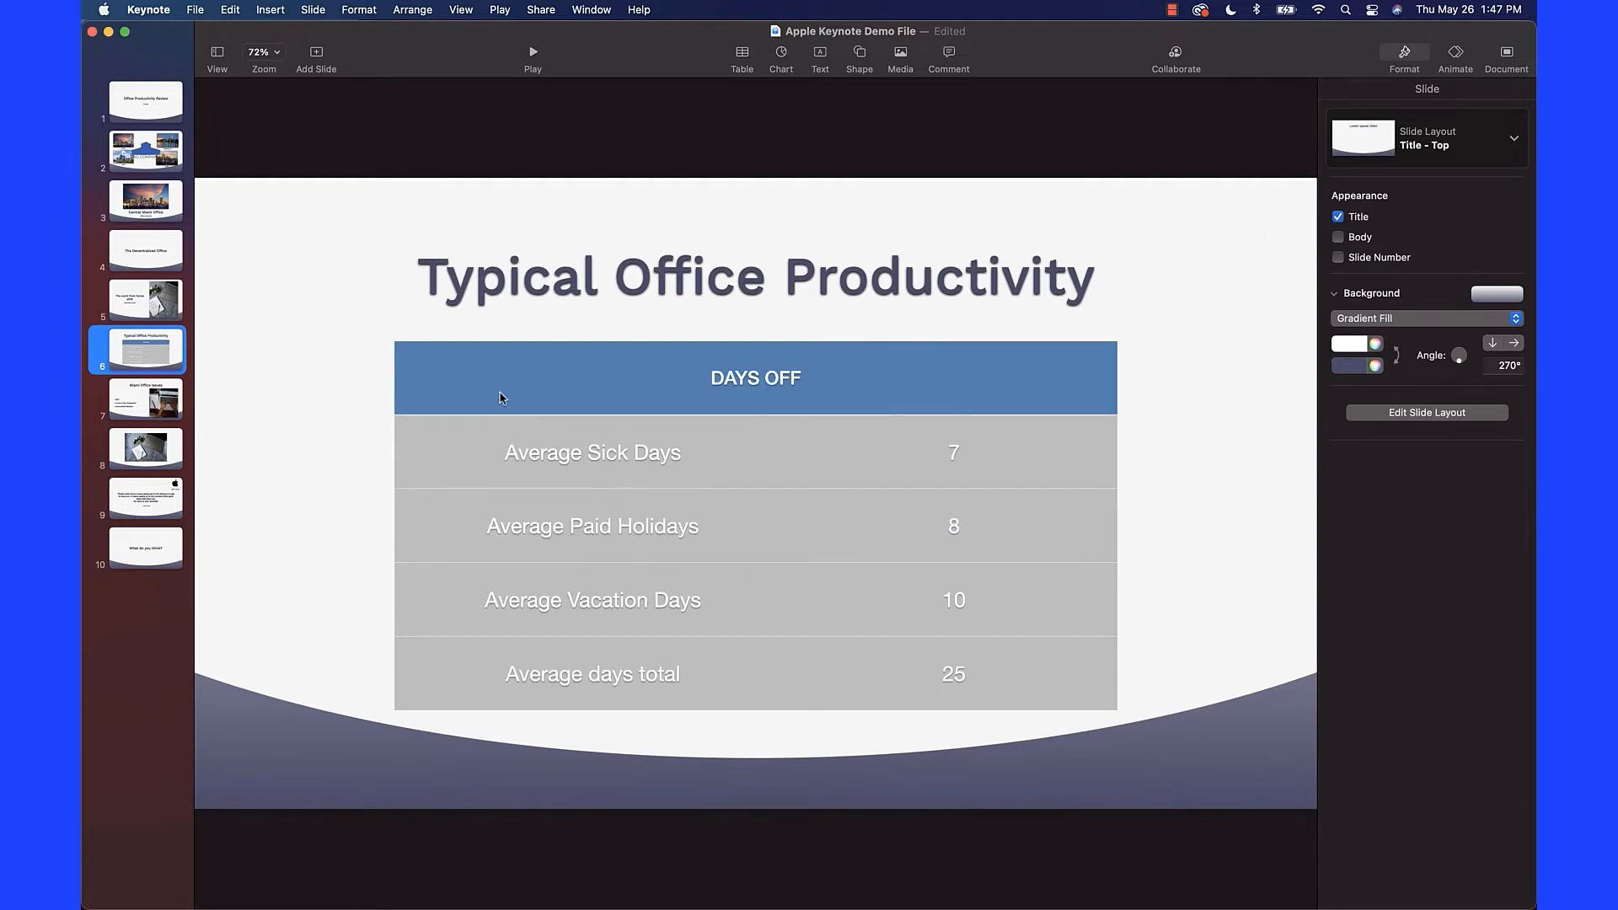
left_click(319, 57)
left_click(420, 350)
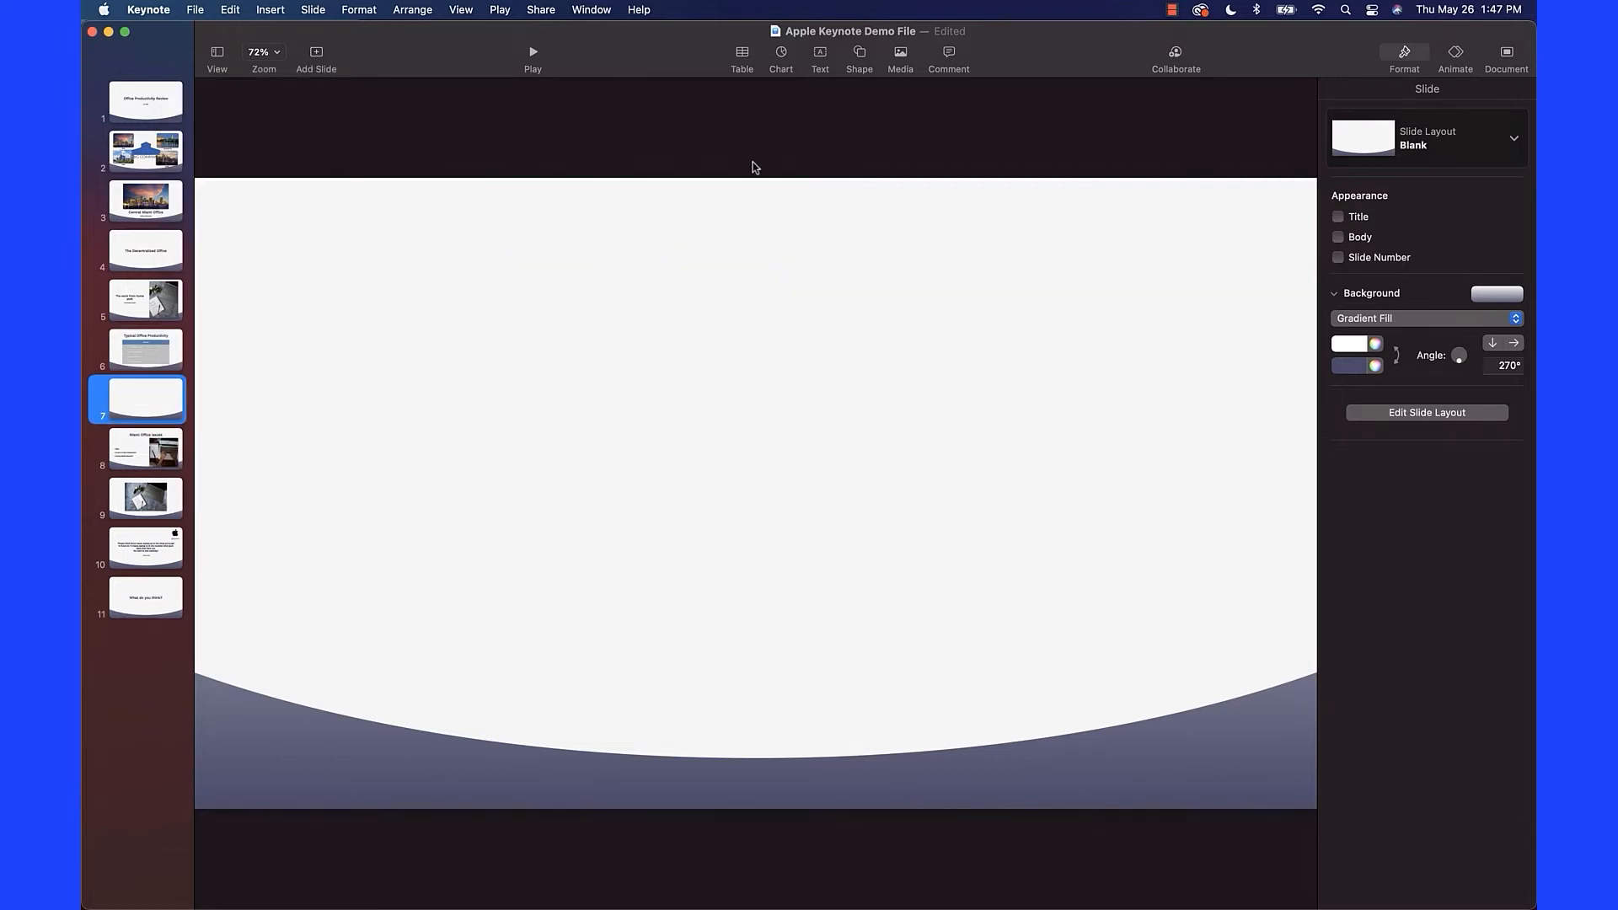
Insert a wood-textured 3D pie chart on the blank slide and adjust its 3D angle at the slide's centre.
left_click(782, 54)
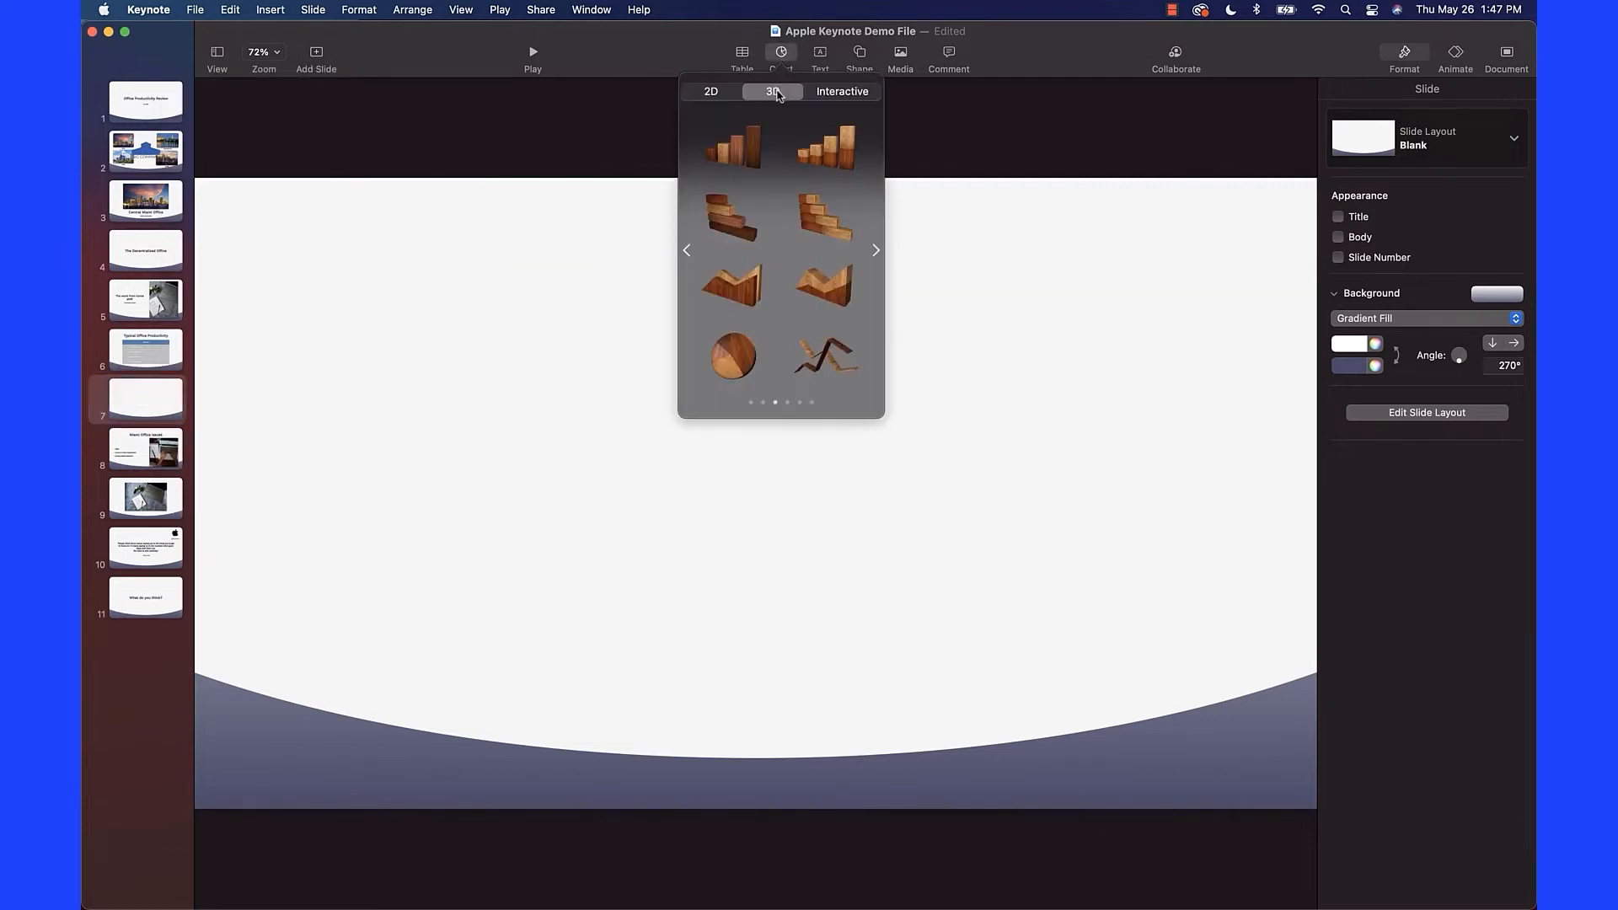
left_click(735, 363)
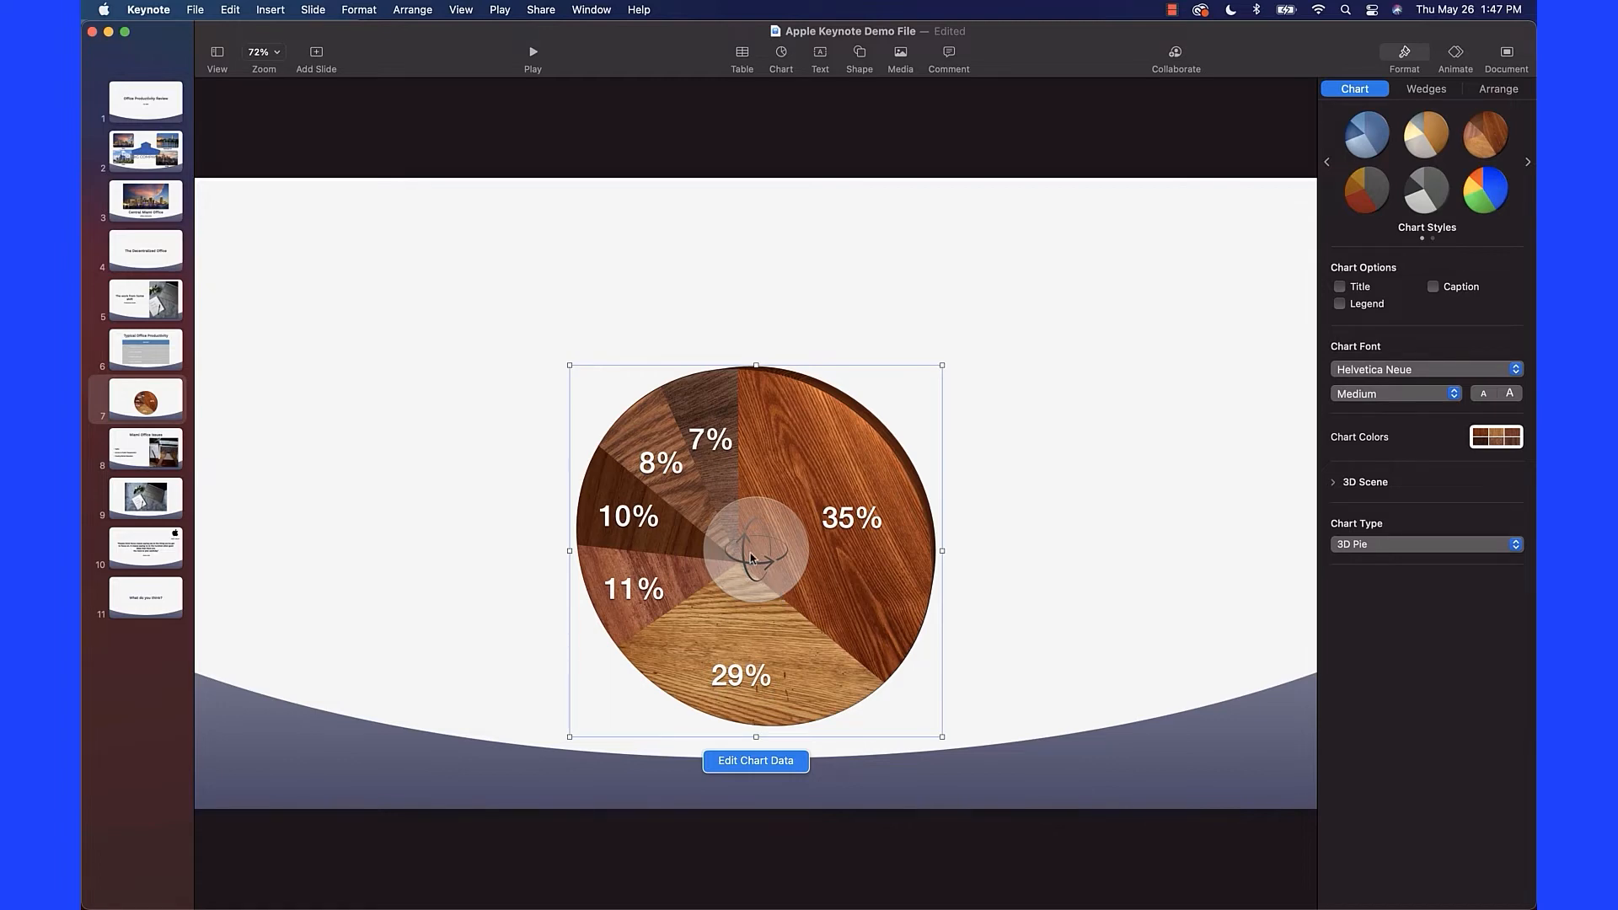
left_click_drag(750, 552, 812, 434)
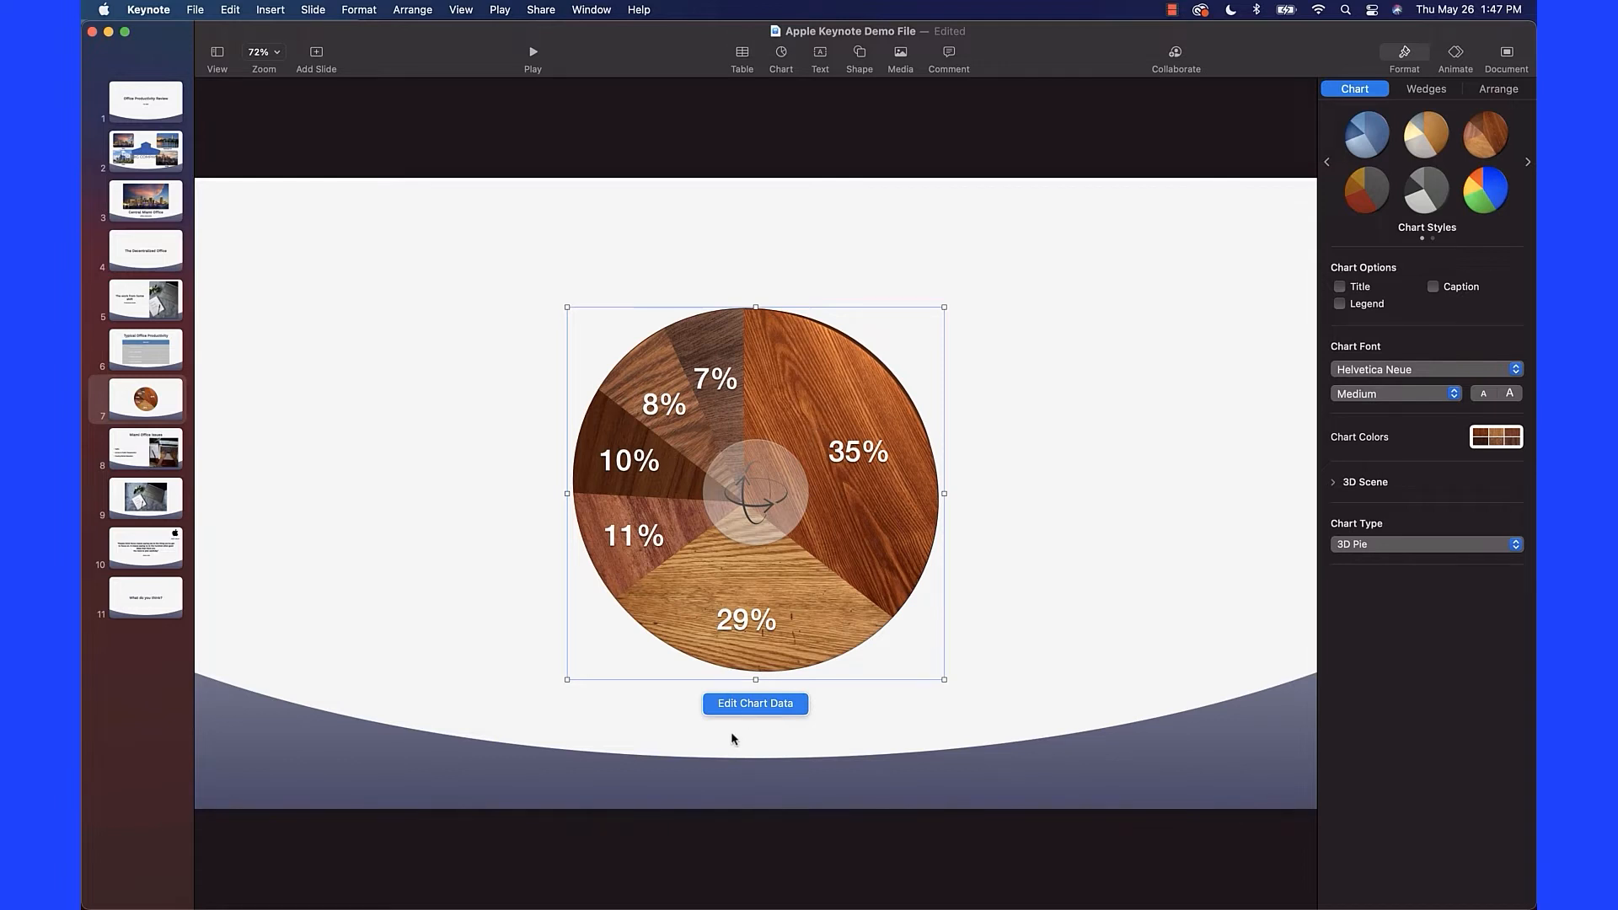
Open the pie chart's data for editing, and enlarge and reposition the Chart Data window so all month columns show.
left_click(756, 704)
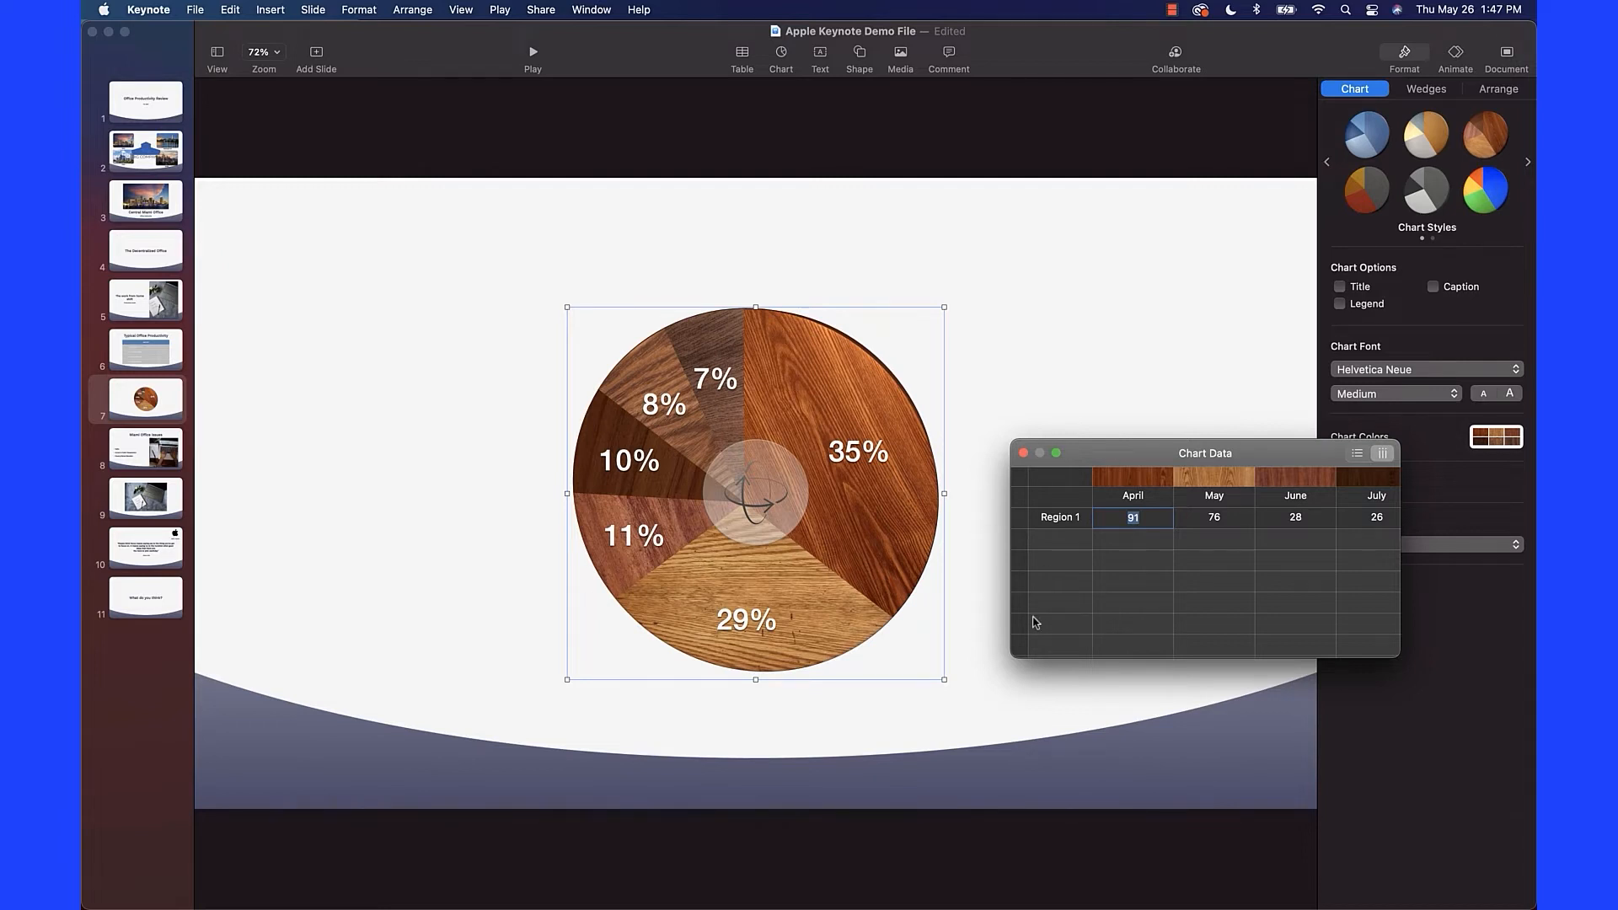
left_click_drag(1012, 658, 805, 825)
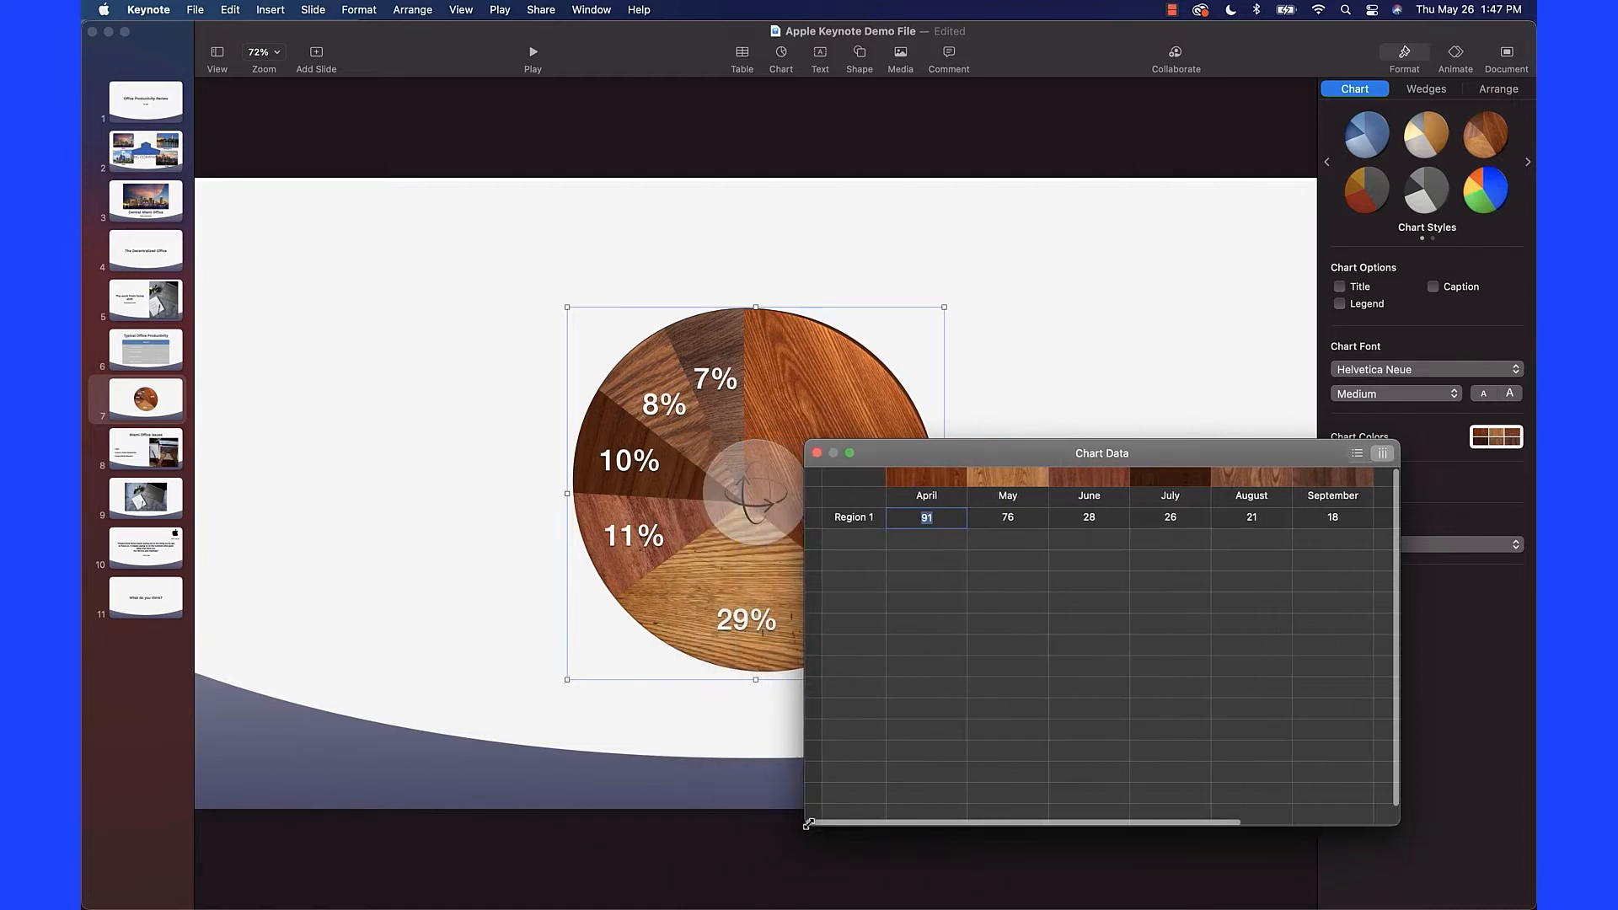
left_click_drag(991, 458, 1081, 462)
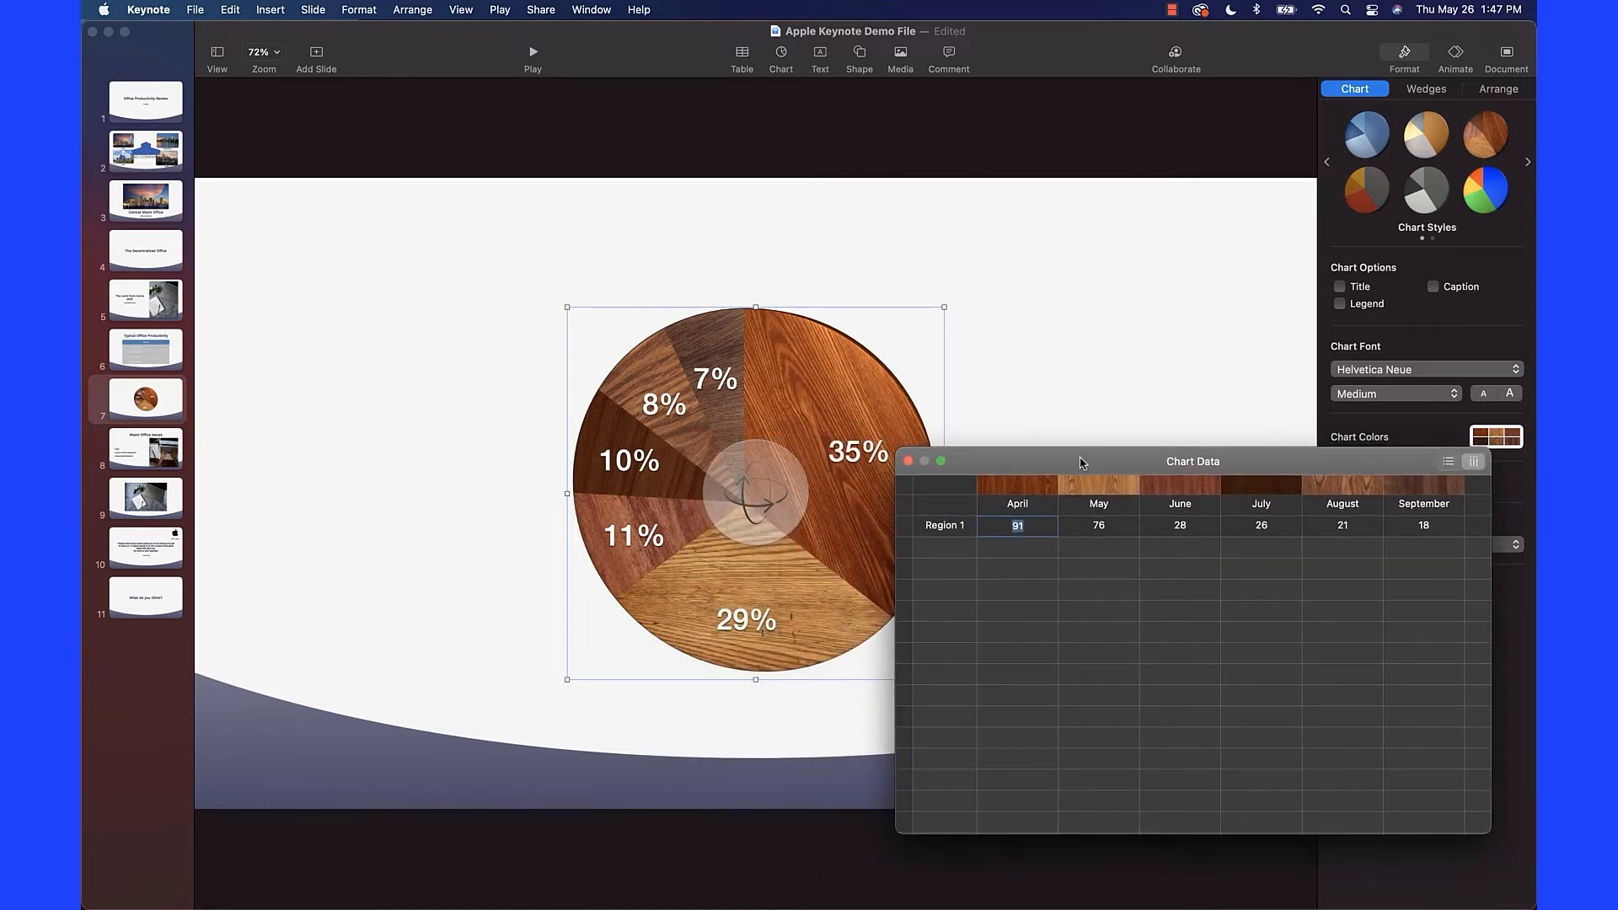
Copy "Flexible Schedule" from the Work From Home Data document in TextEdit and paste it over the April label in the chart data.
key("super+Tab")
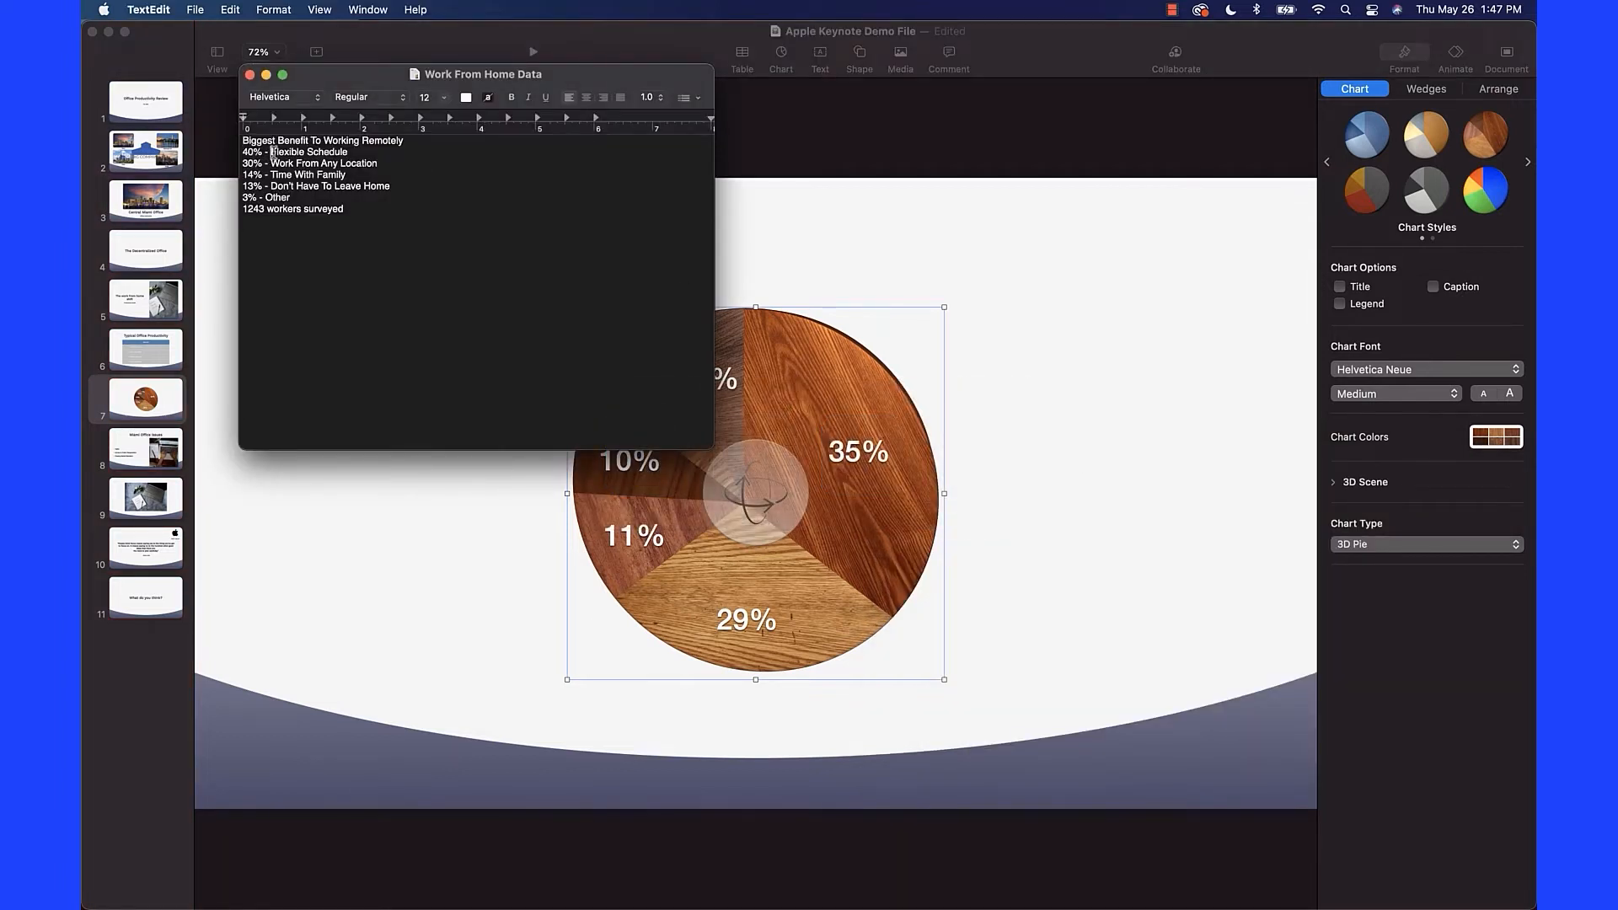
left_click_drag(272, 152, 348, 154)
key("super+c")
key("super+Tab")
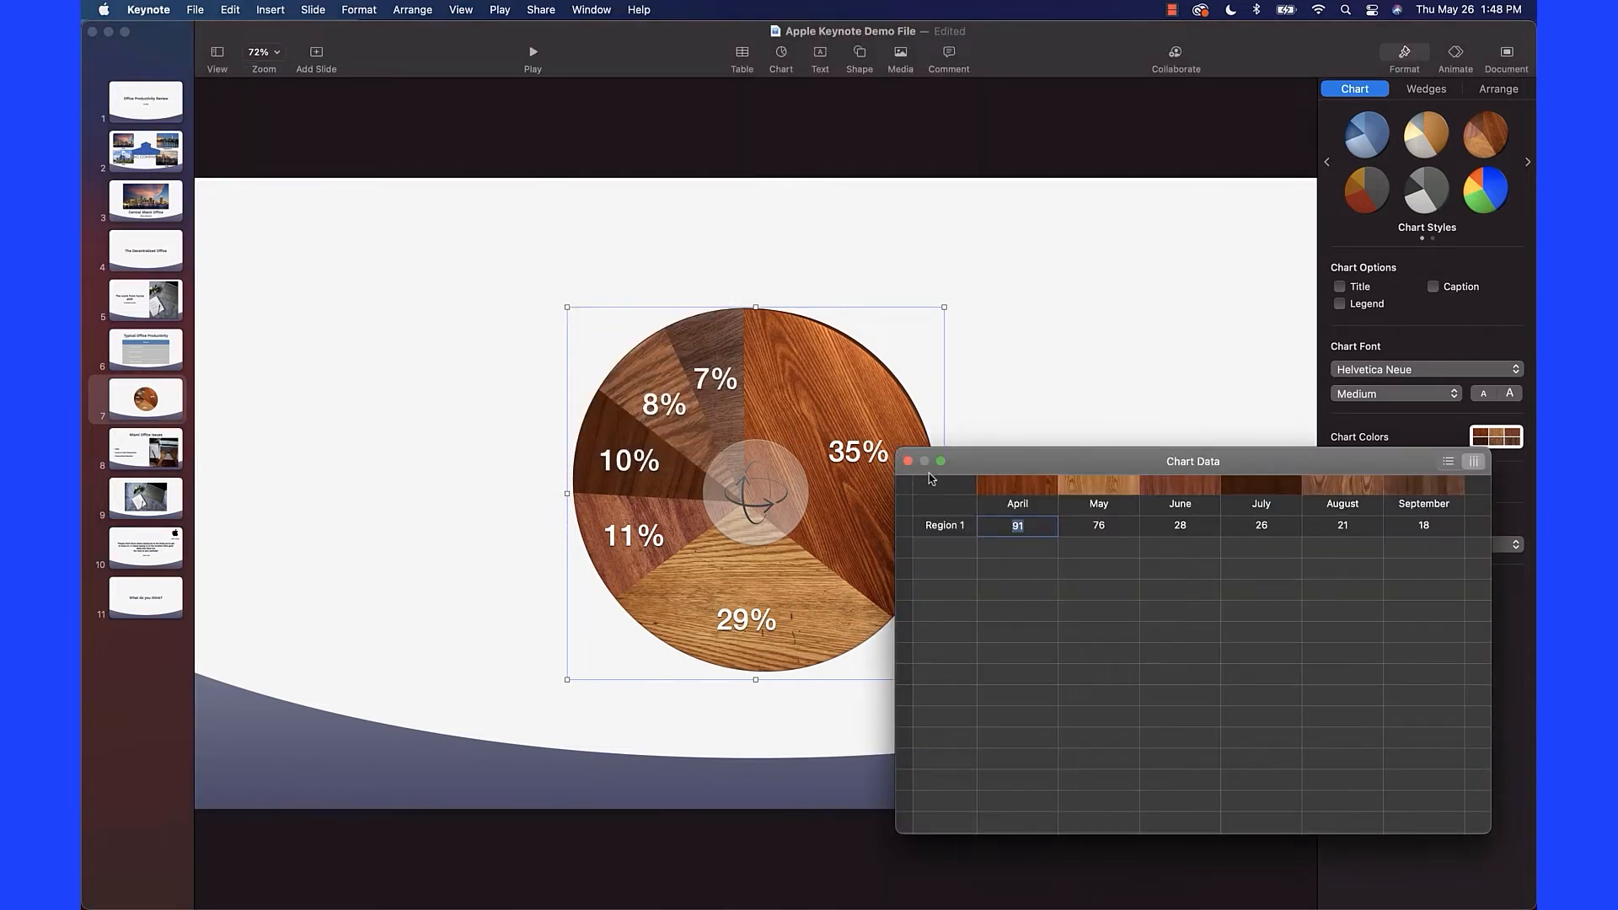
left_click(1017, 504)
left_click(1017, 504)
key("super+v")
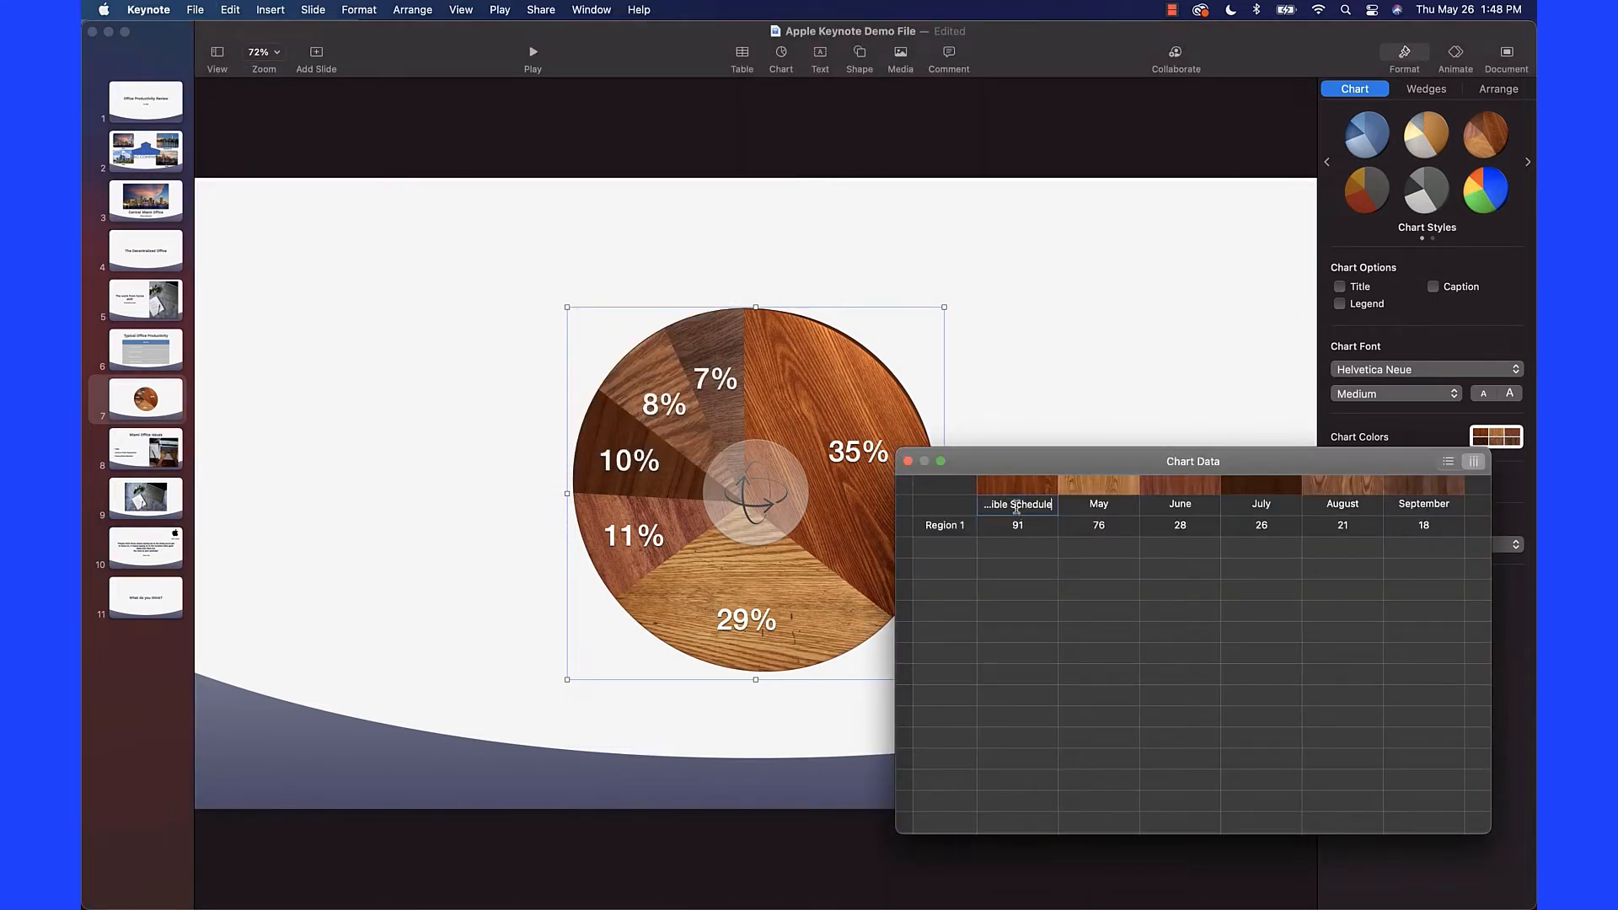
Replace the May label in the chart data with "Work From Any Location" copied from the Work From Home Data document.
key("super+Tab")
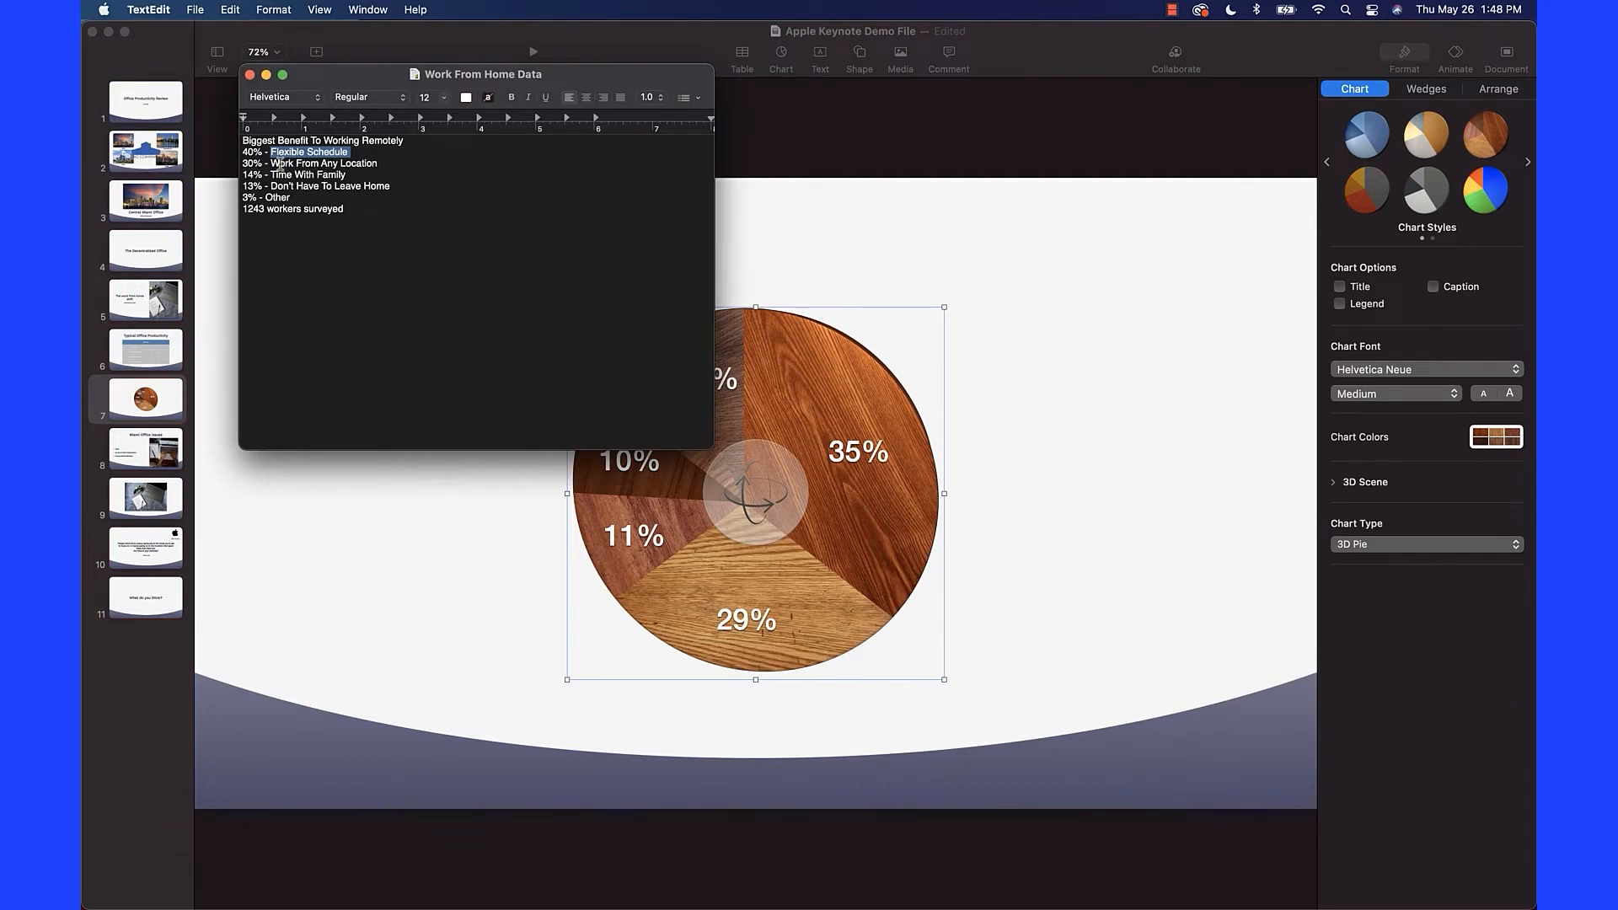
left_click(282, 162)
left_click(375, 163, "shift")
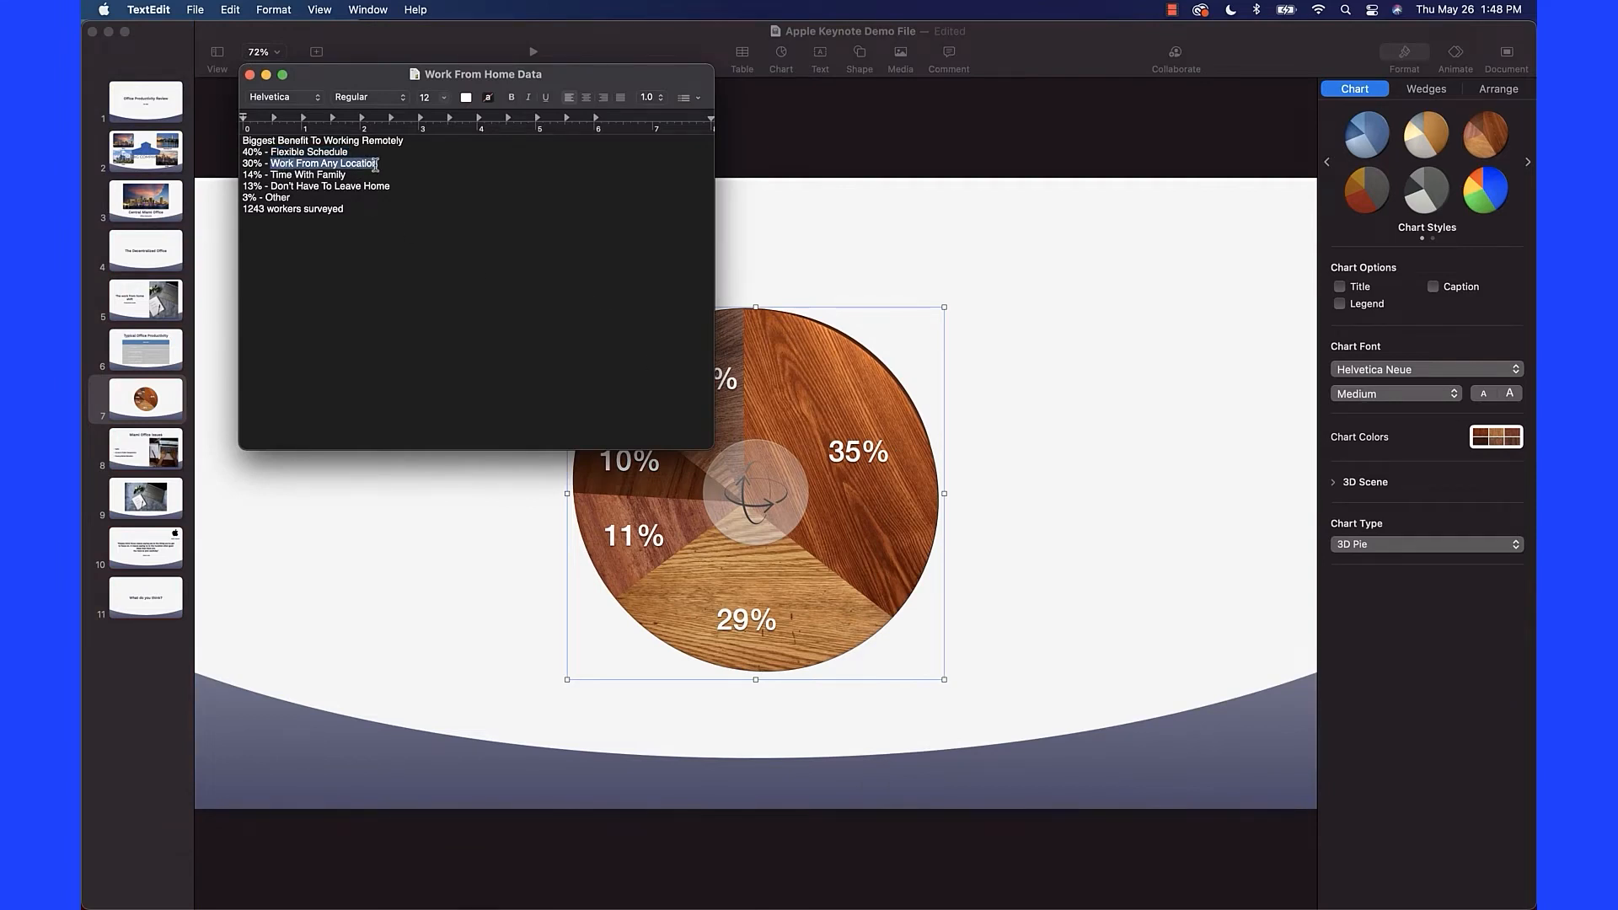
key("super+c")
key("super+Tab")
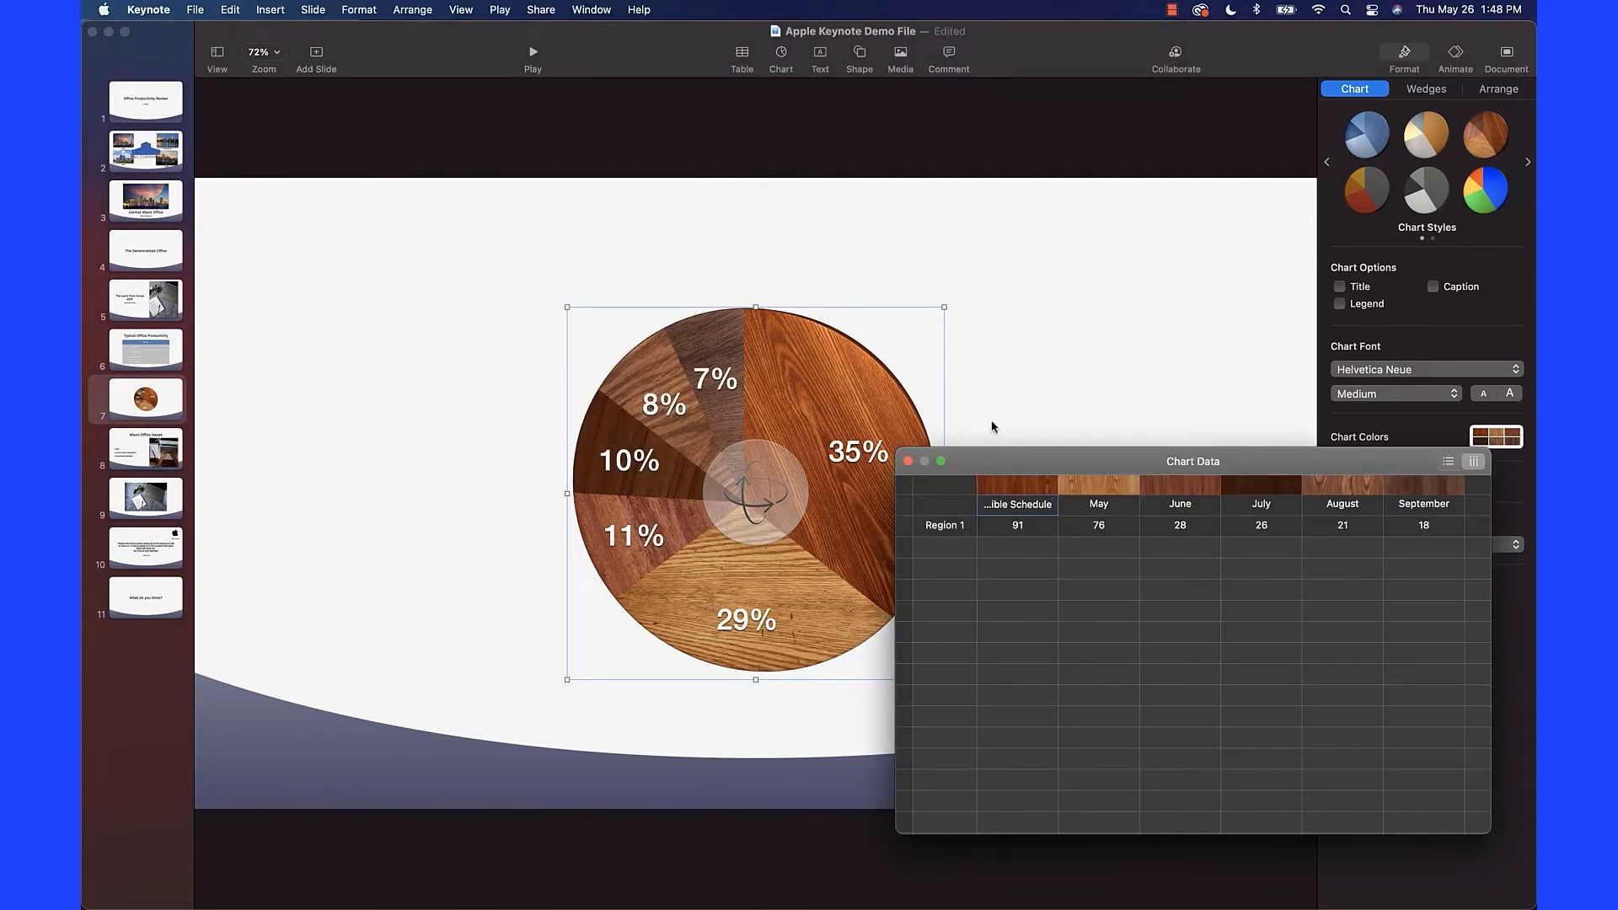
double_click(1096, 510)
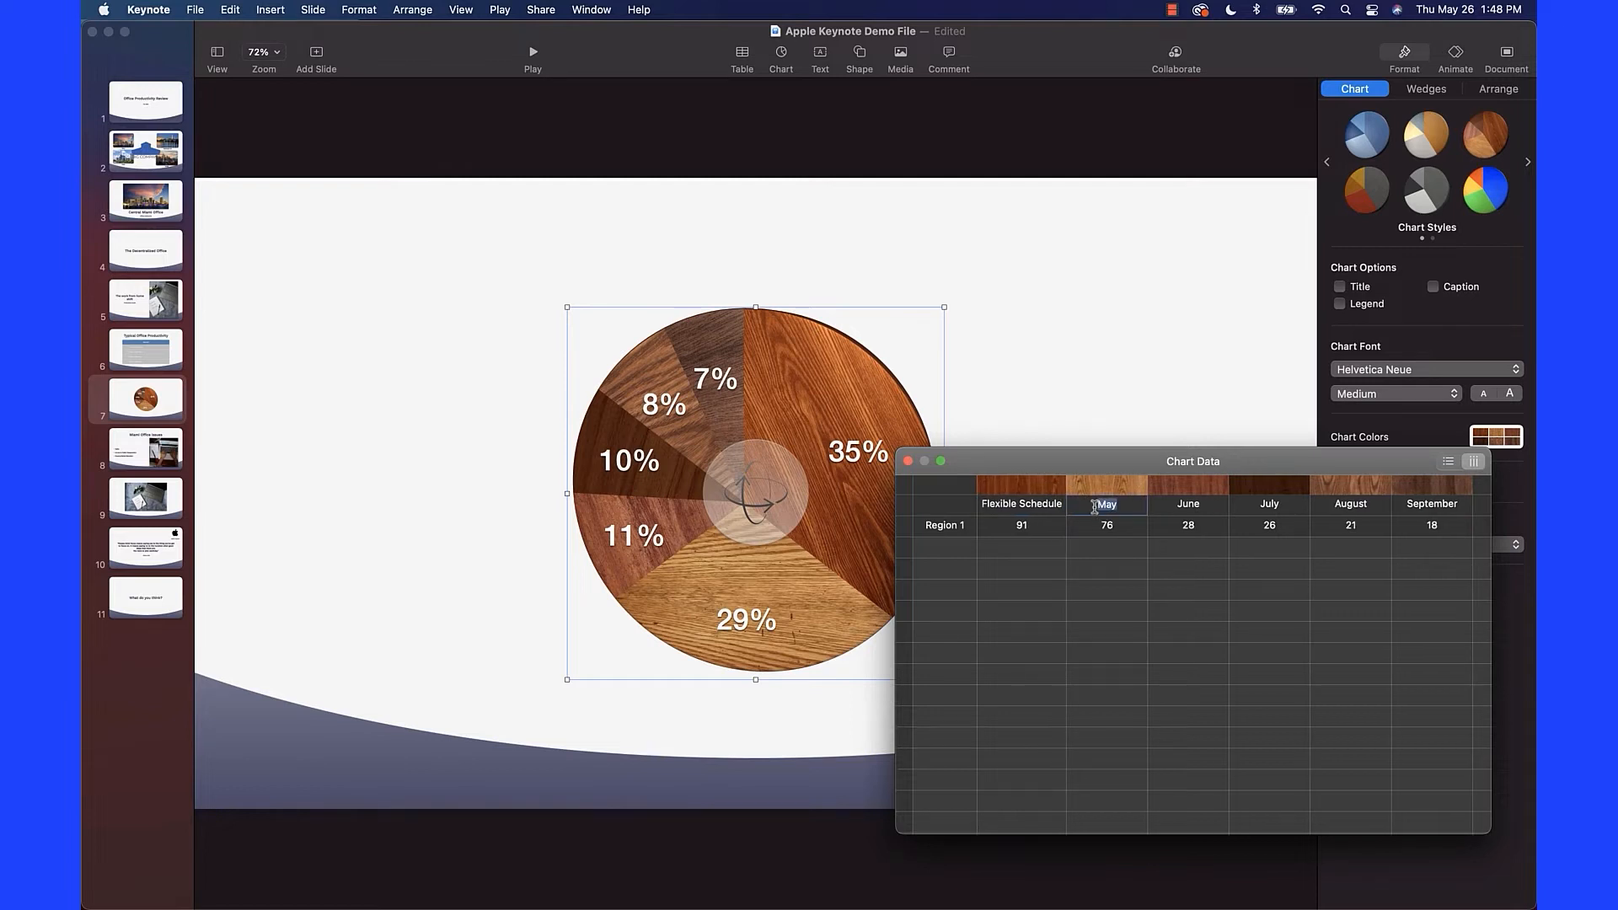
key("super+v")
Replace the June label in the chart data with "Time With Family" copied from the Work From Home Data document.
key("super+Tab")
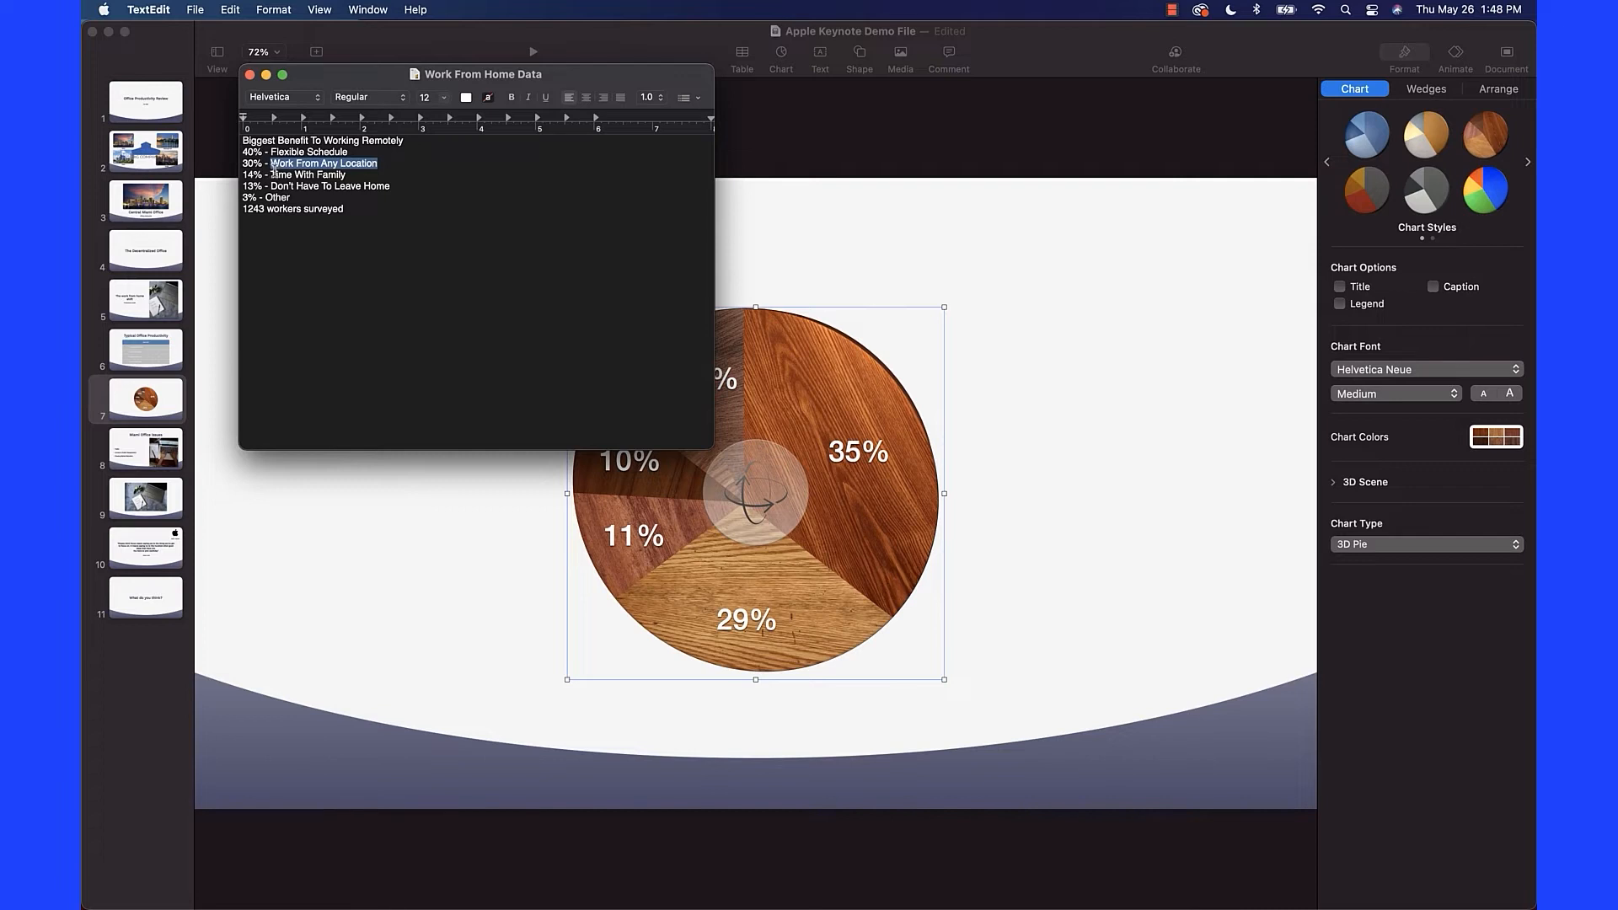
left_click_drag(271, 174, 346, 176)
key("super+Tab")
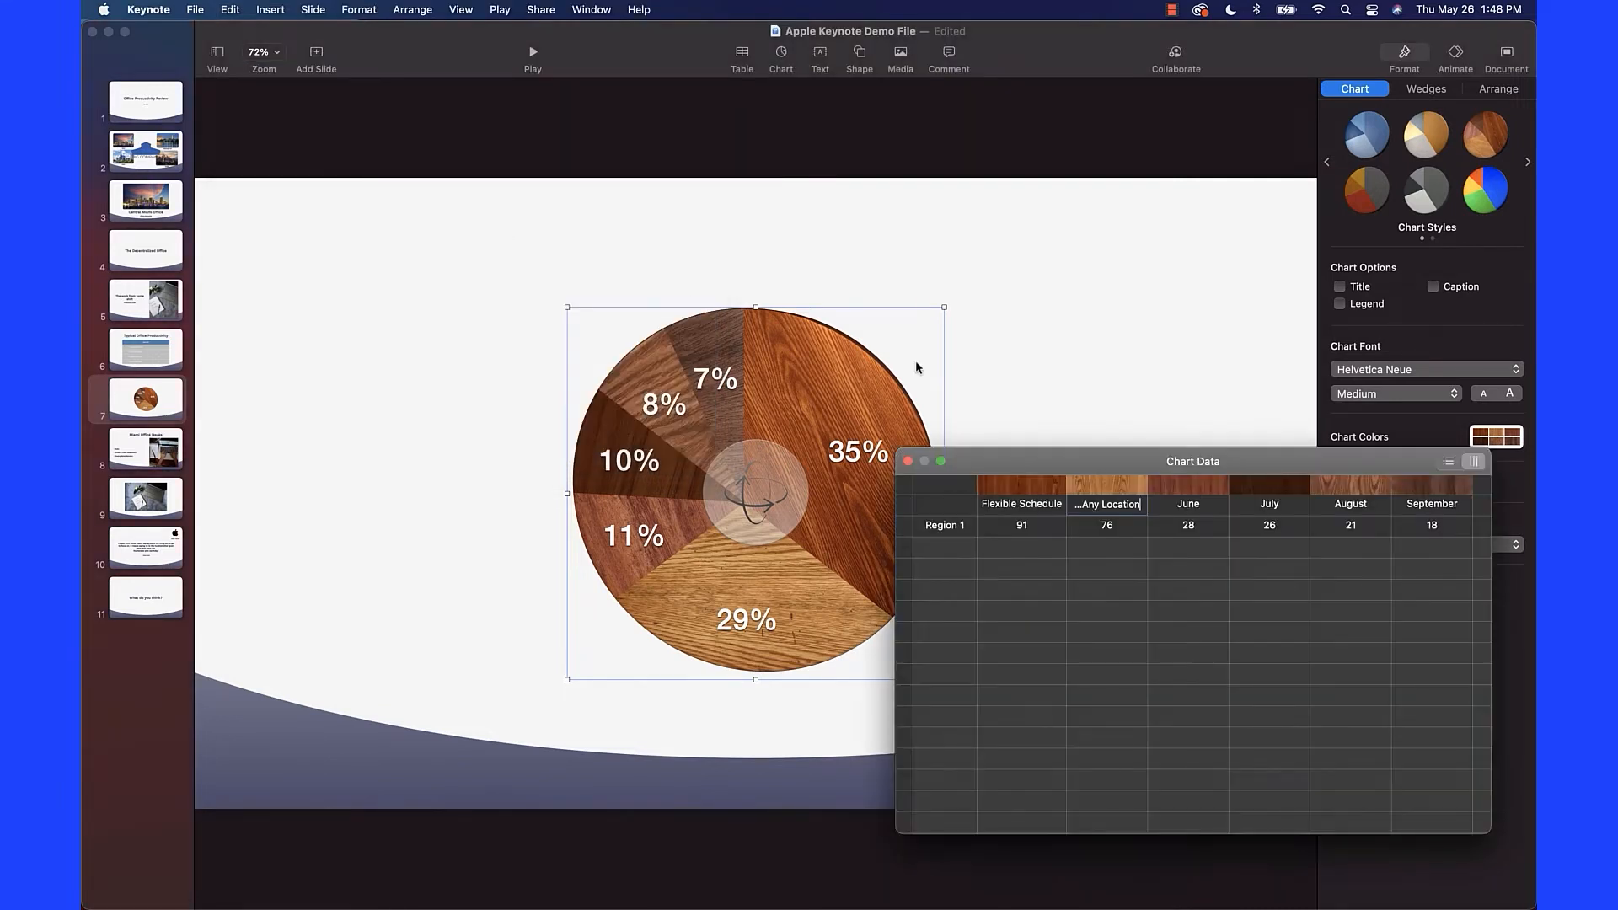
double_click(1184, 505)
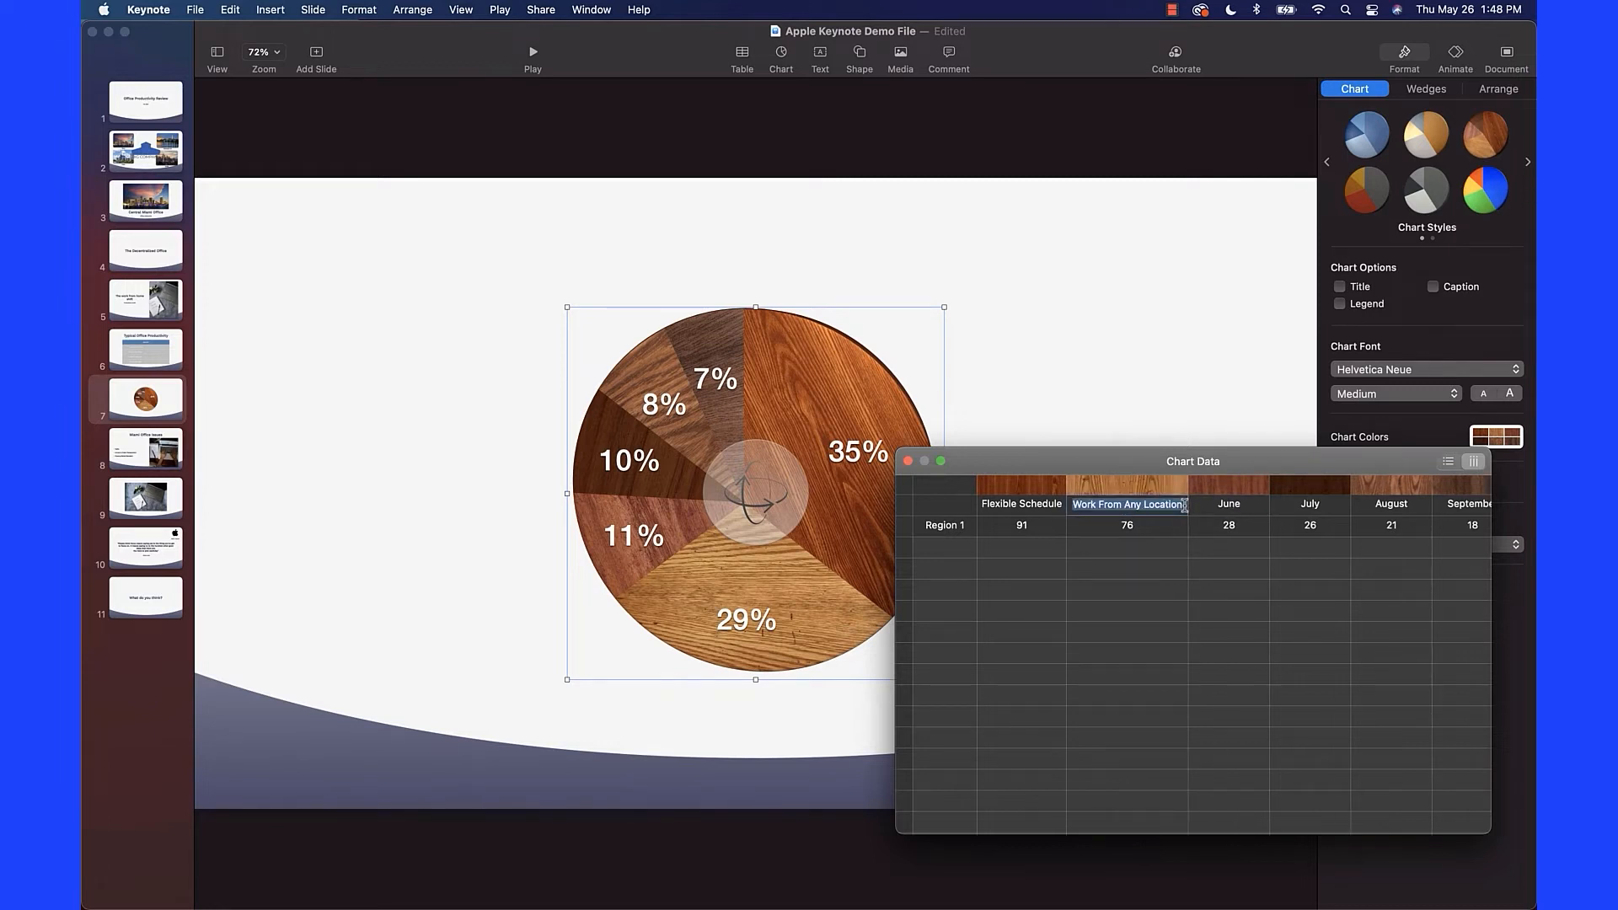
double_click(1225, 510)
key("super+v")
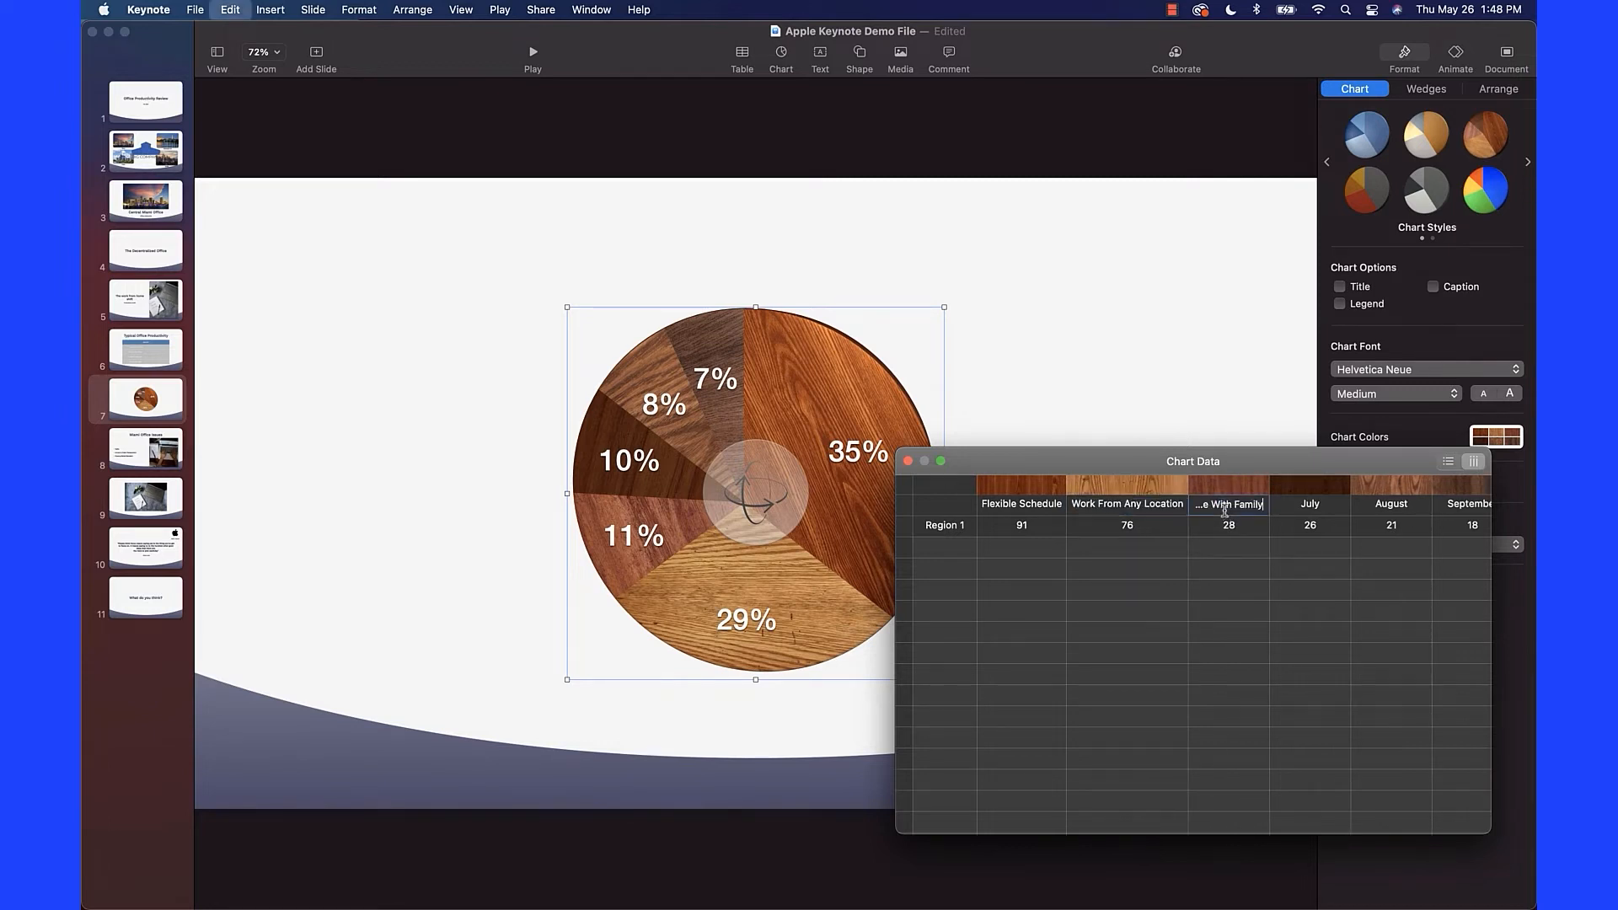
Replace the July label in the chart data with "Don't Have To Leave Home" from the Work From Home Data document, and return to that document.
key("super+Tab")
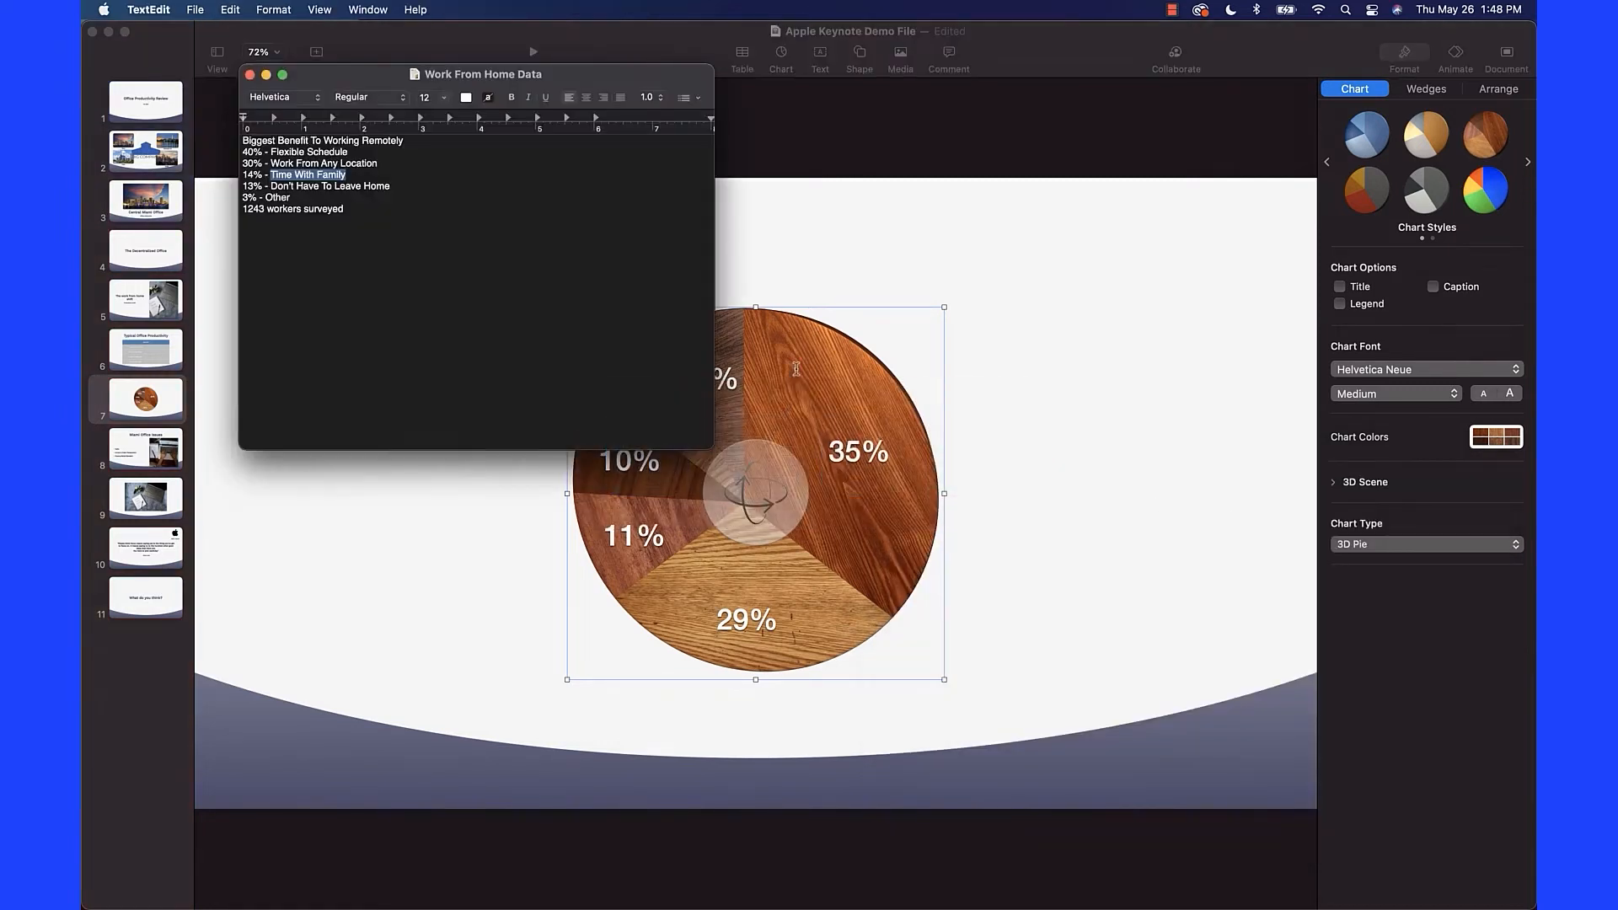
left_click(285, 186)
double_click(285, 186)
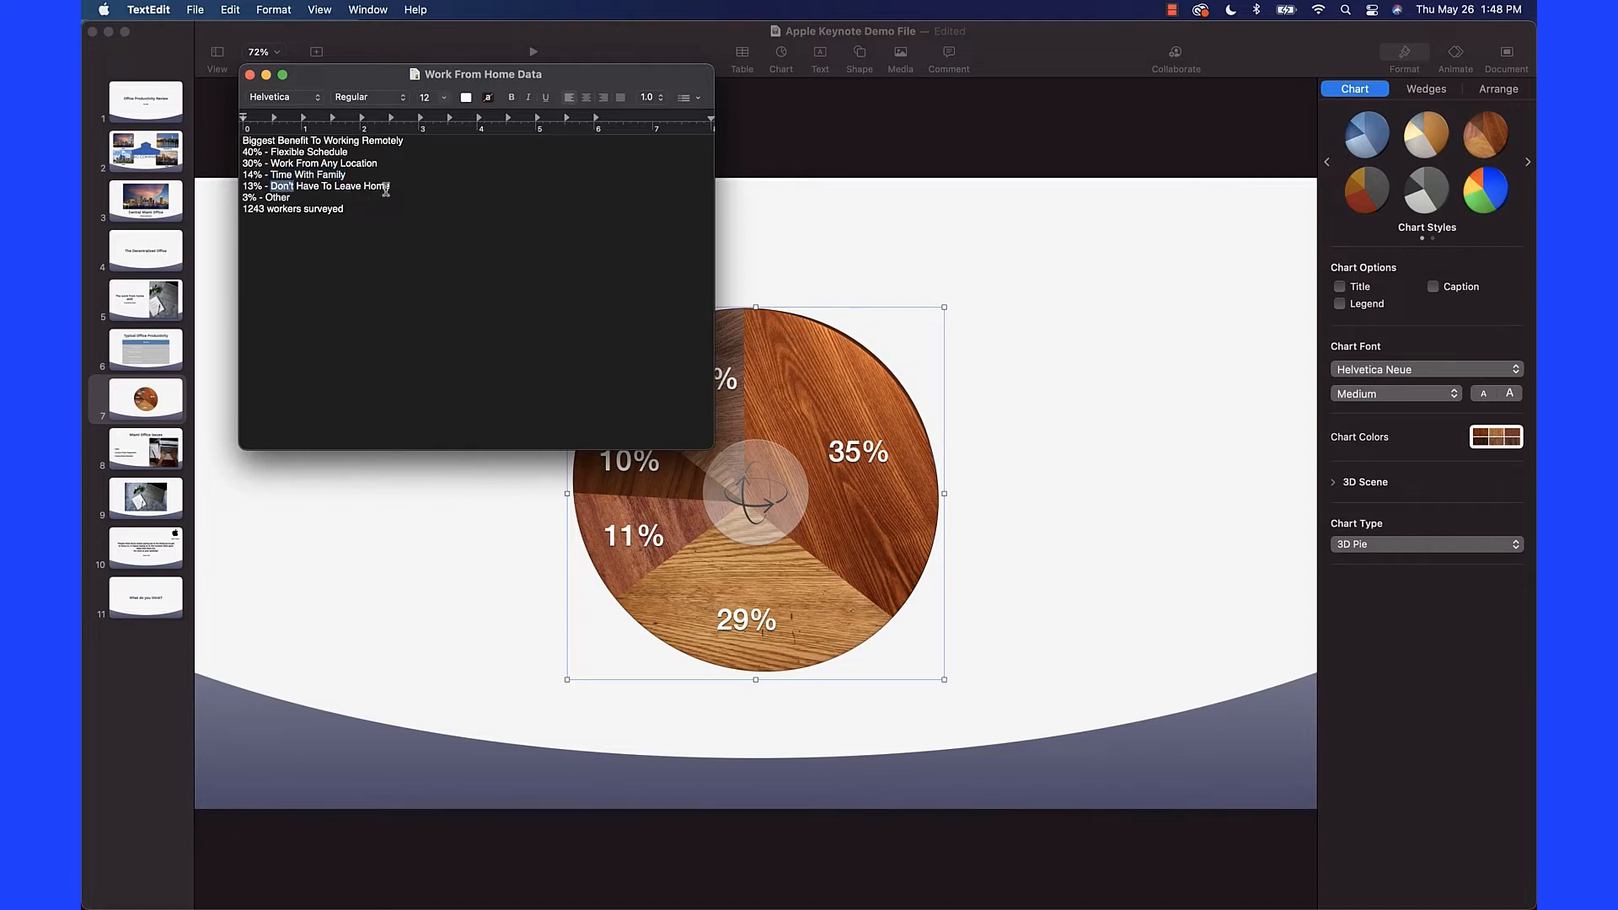
left_click(388, 187, "shift")
key("super+c")
key("super+Tab")
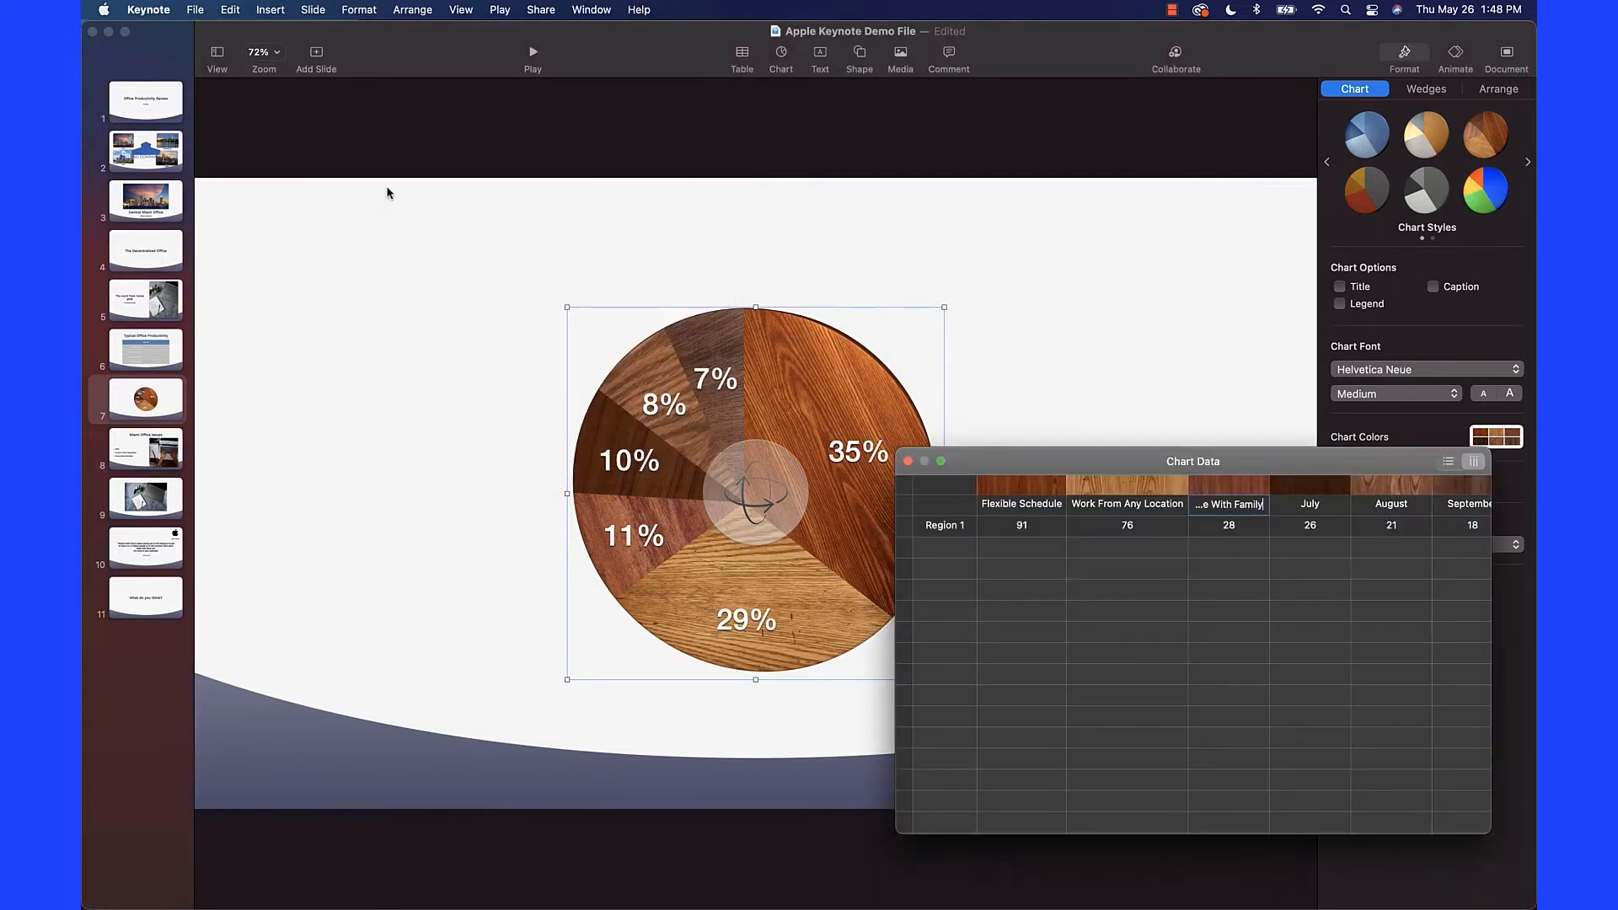
left_click(1312, 506)
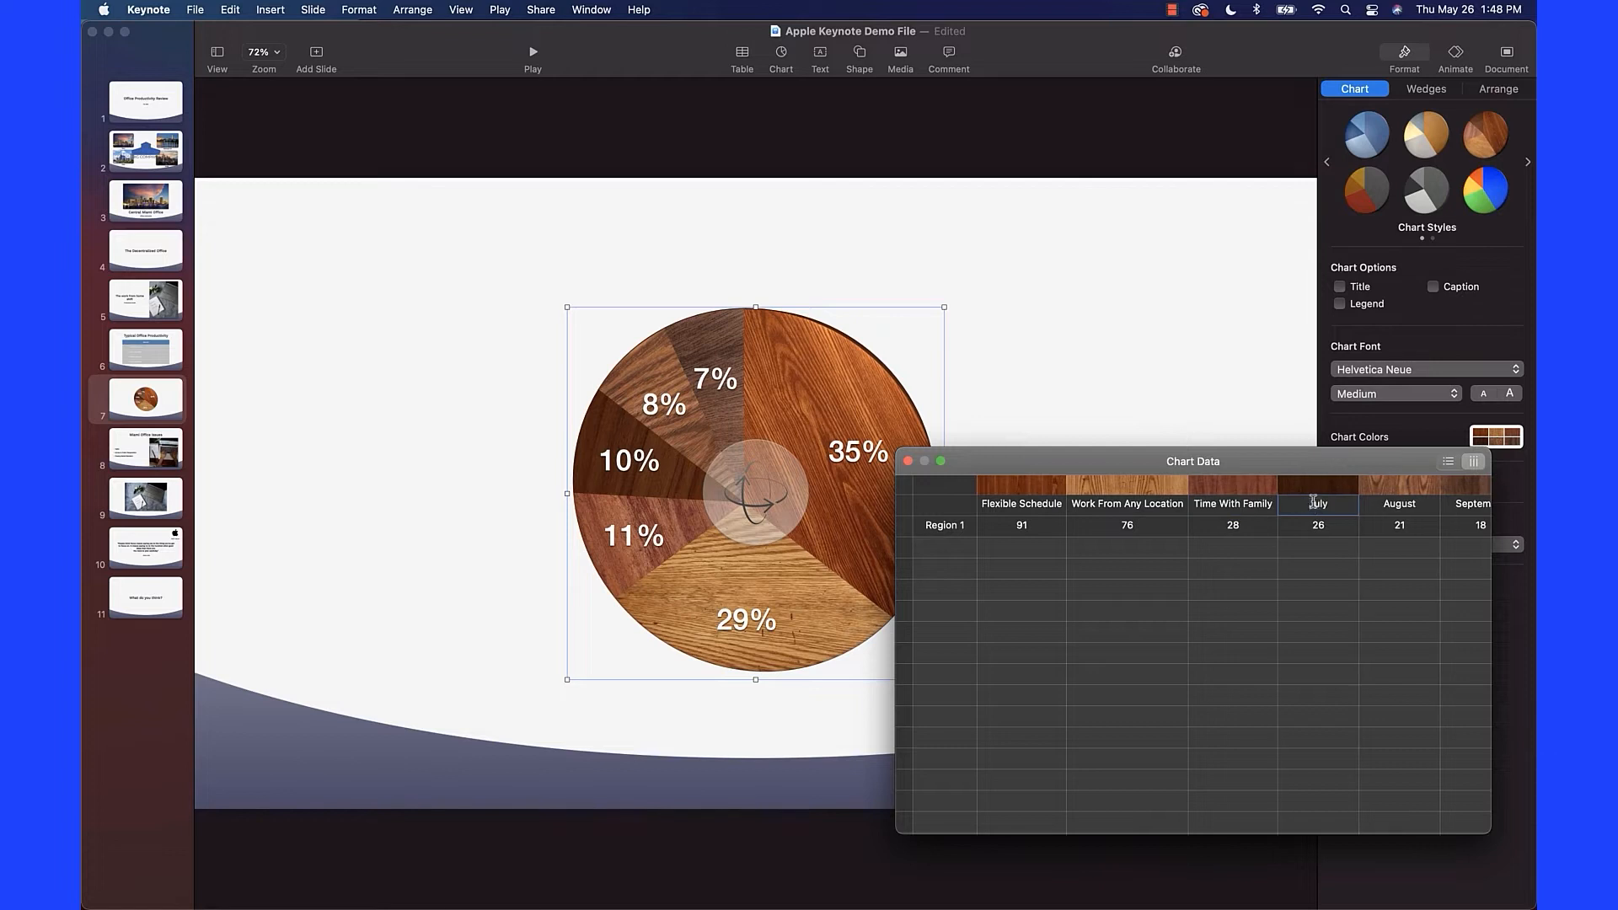
double_click(1312, 504)
key("super+v")
key("super+Tab")
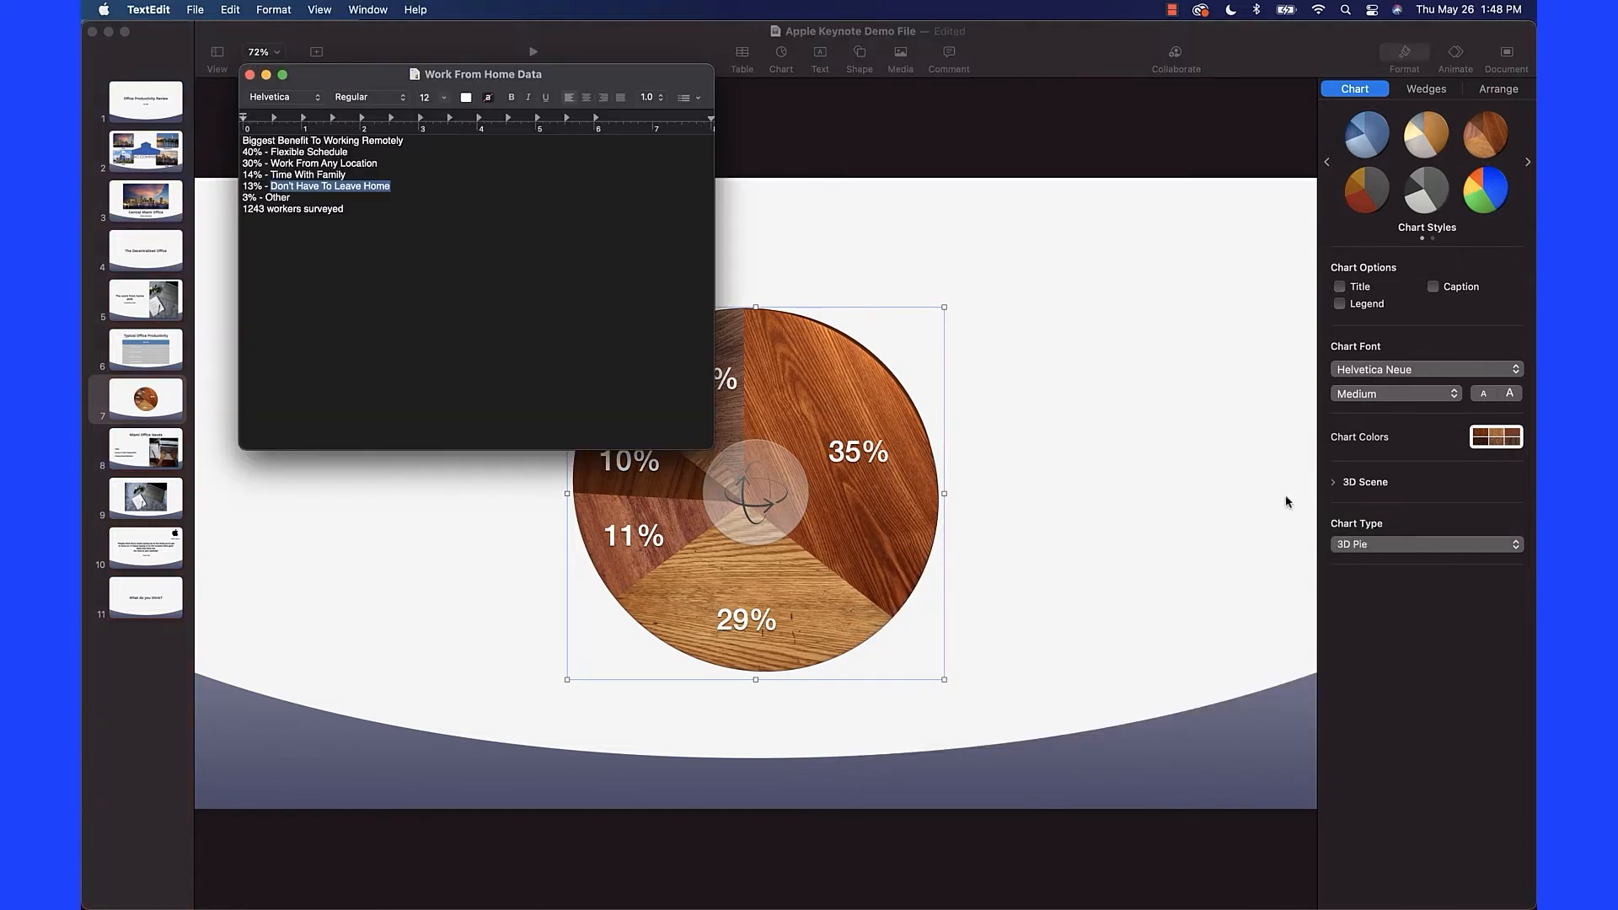
Replace the August label in the chart data with "Other" copied from the Work From Home Data document.
double_click(274, 197)
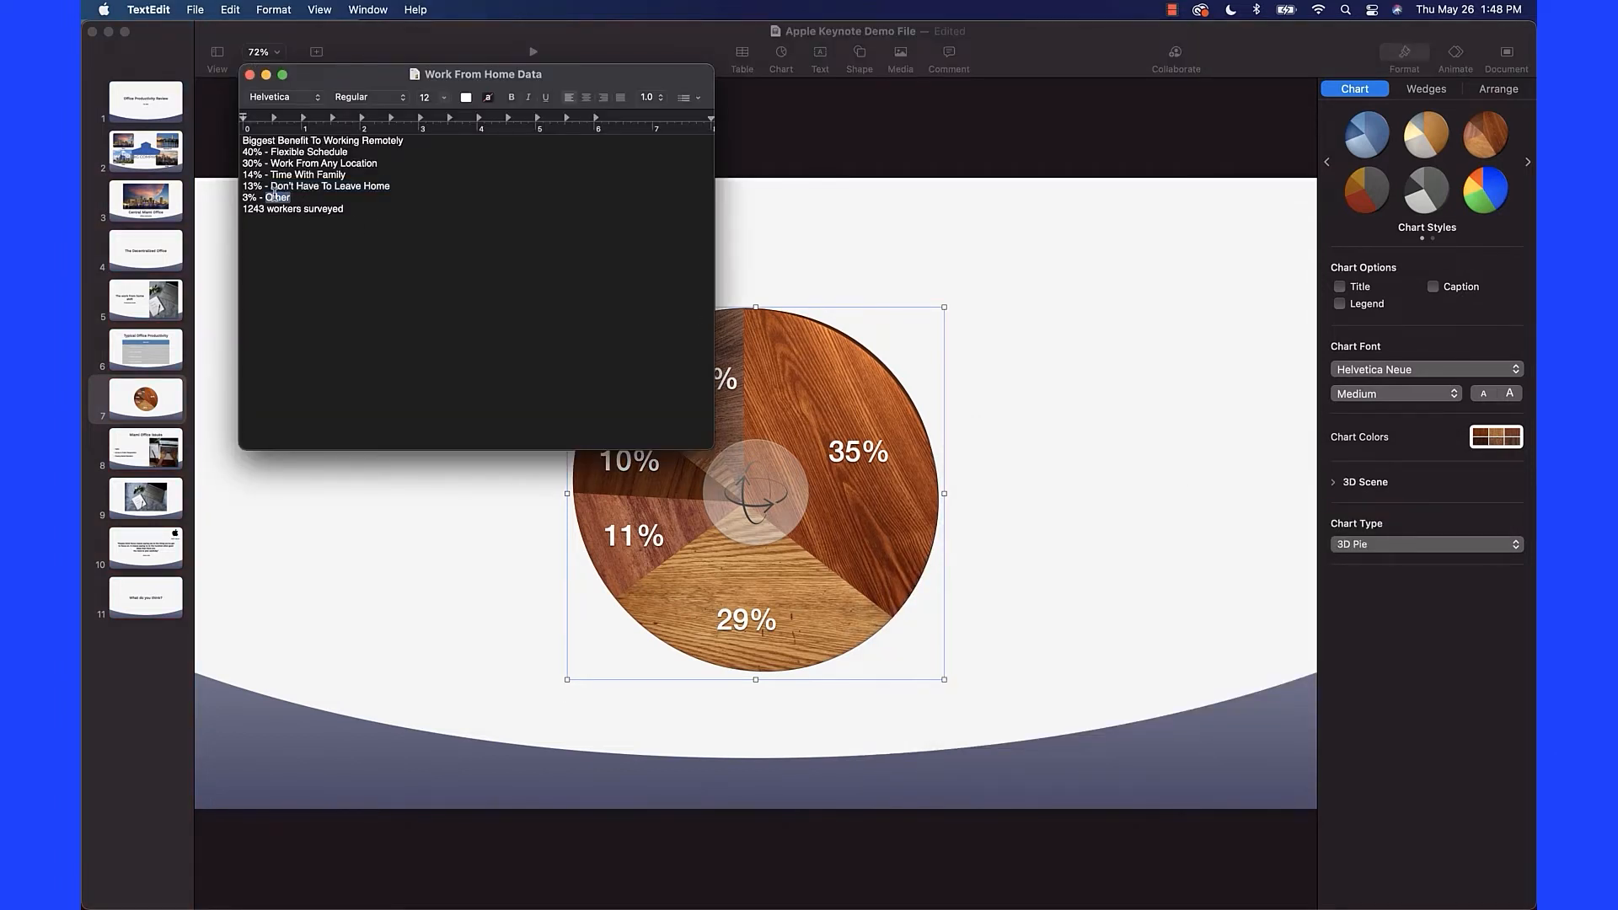
key("super+c")
key("super+Tab")
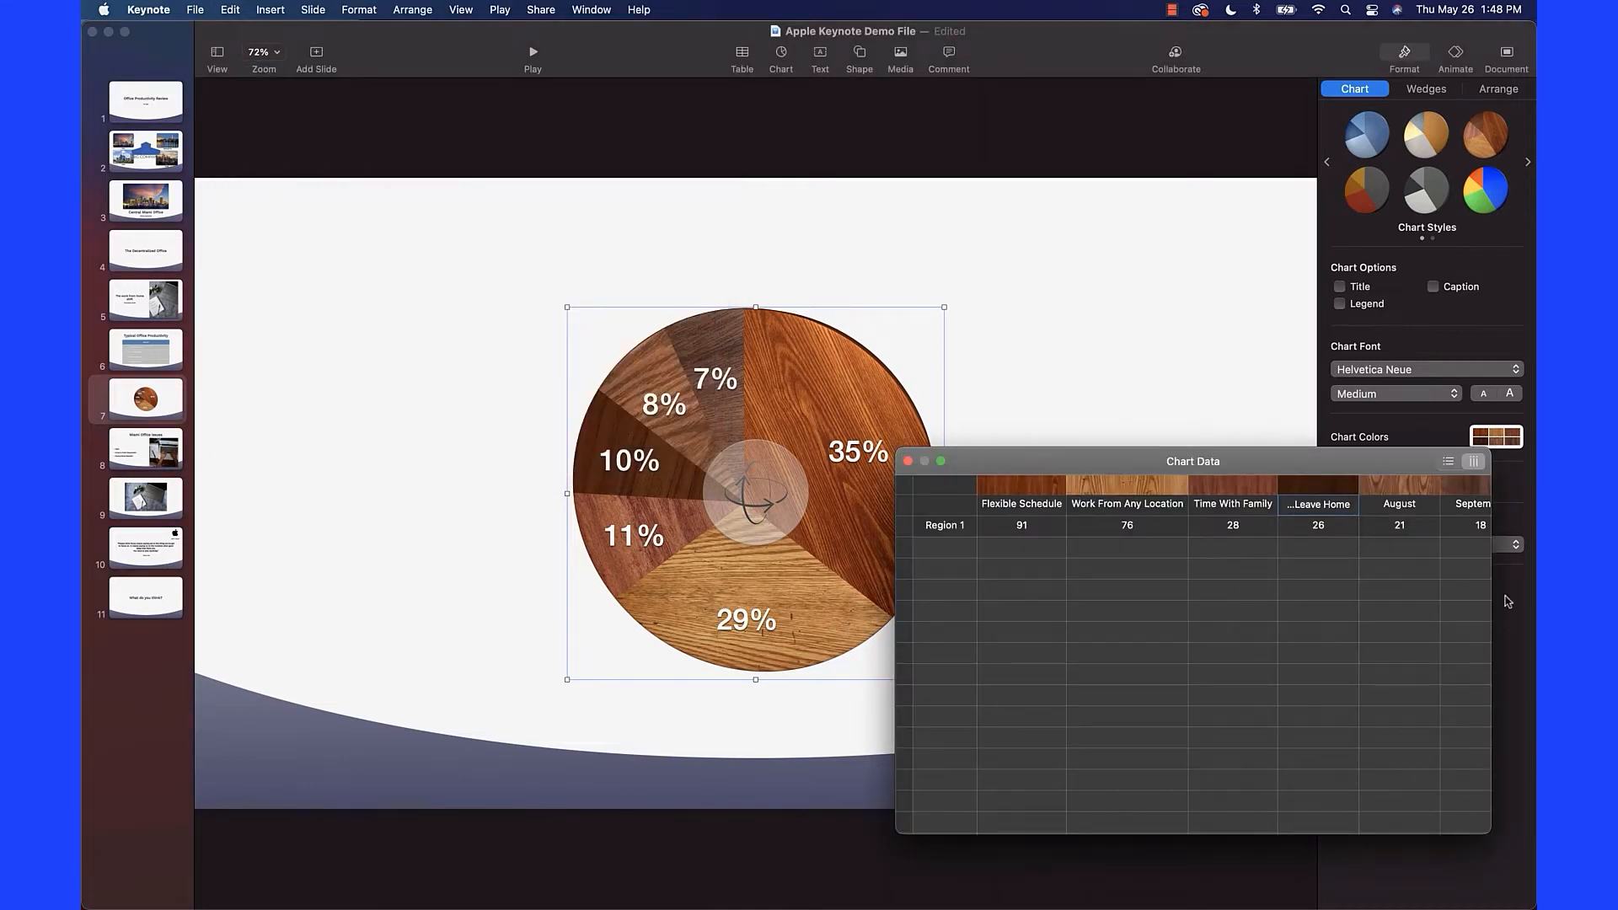
left_click(1415, 505)
key("super+v")
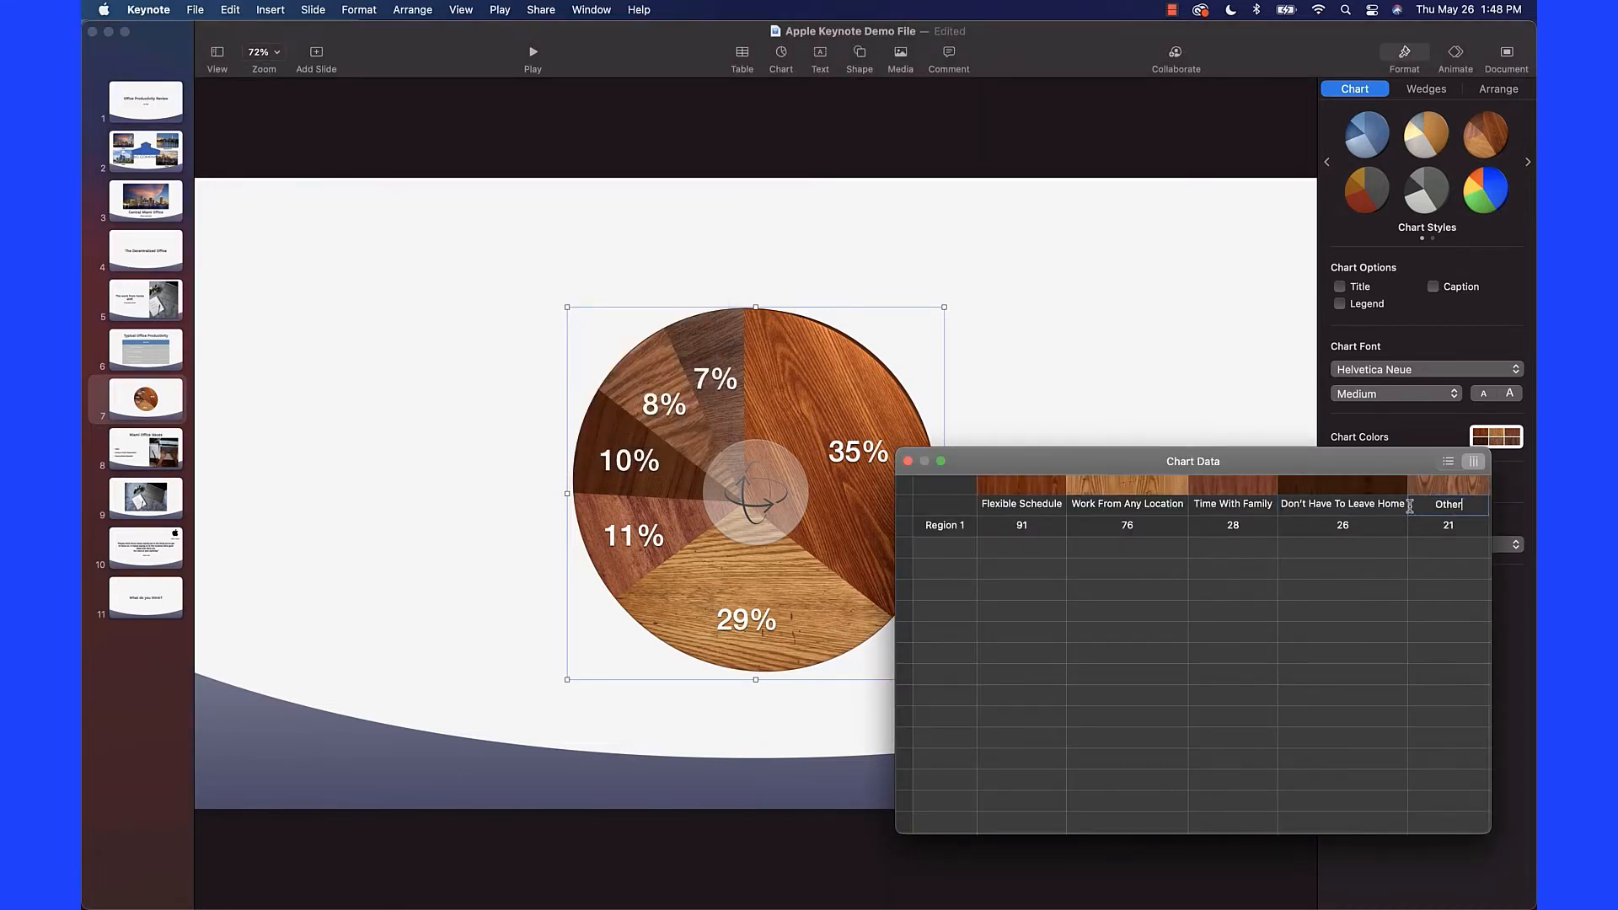
Check the survey percentages in the Work From Home Data document, and set Flexible Schedule to 40 and Work From Any Location to 30.
key("super+Tab")
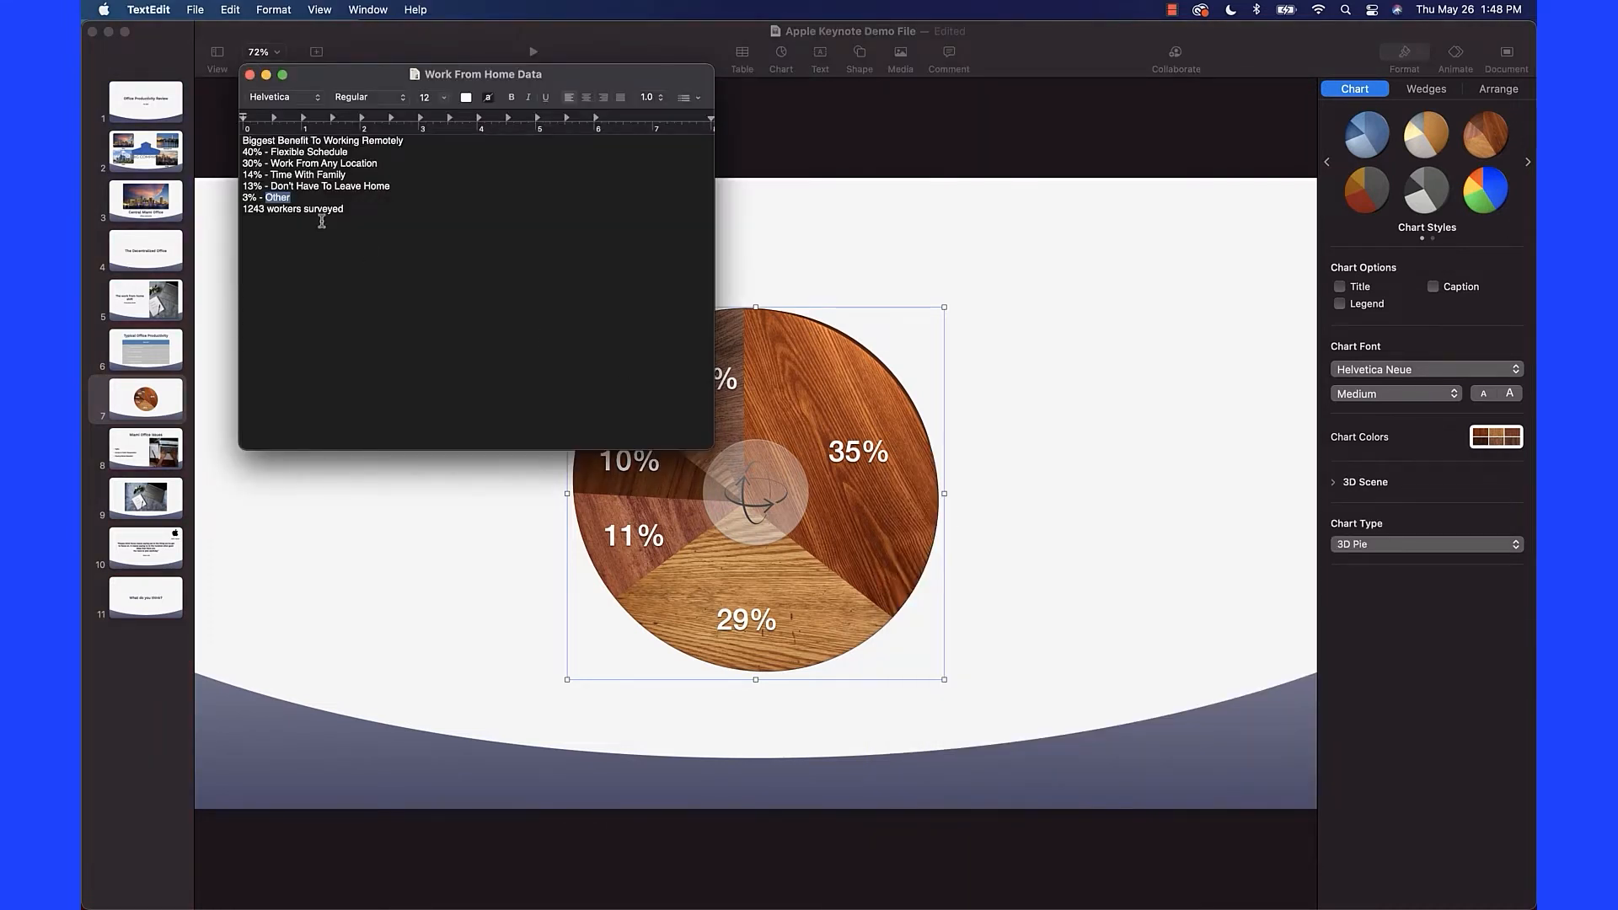
key("super+Tab")
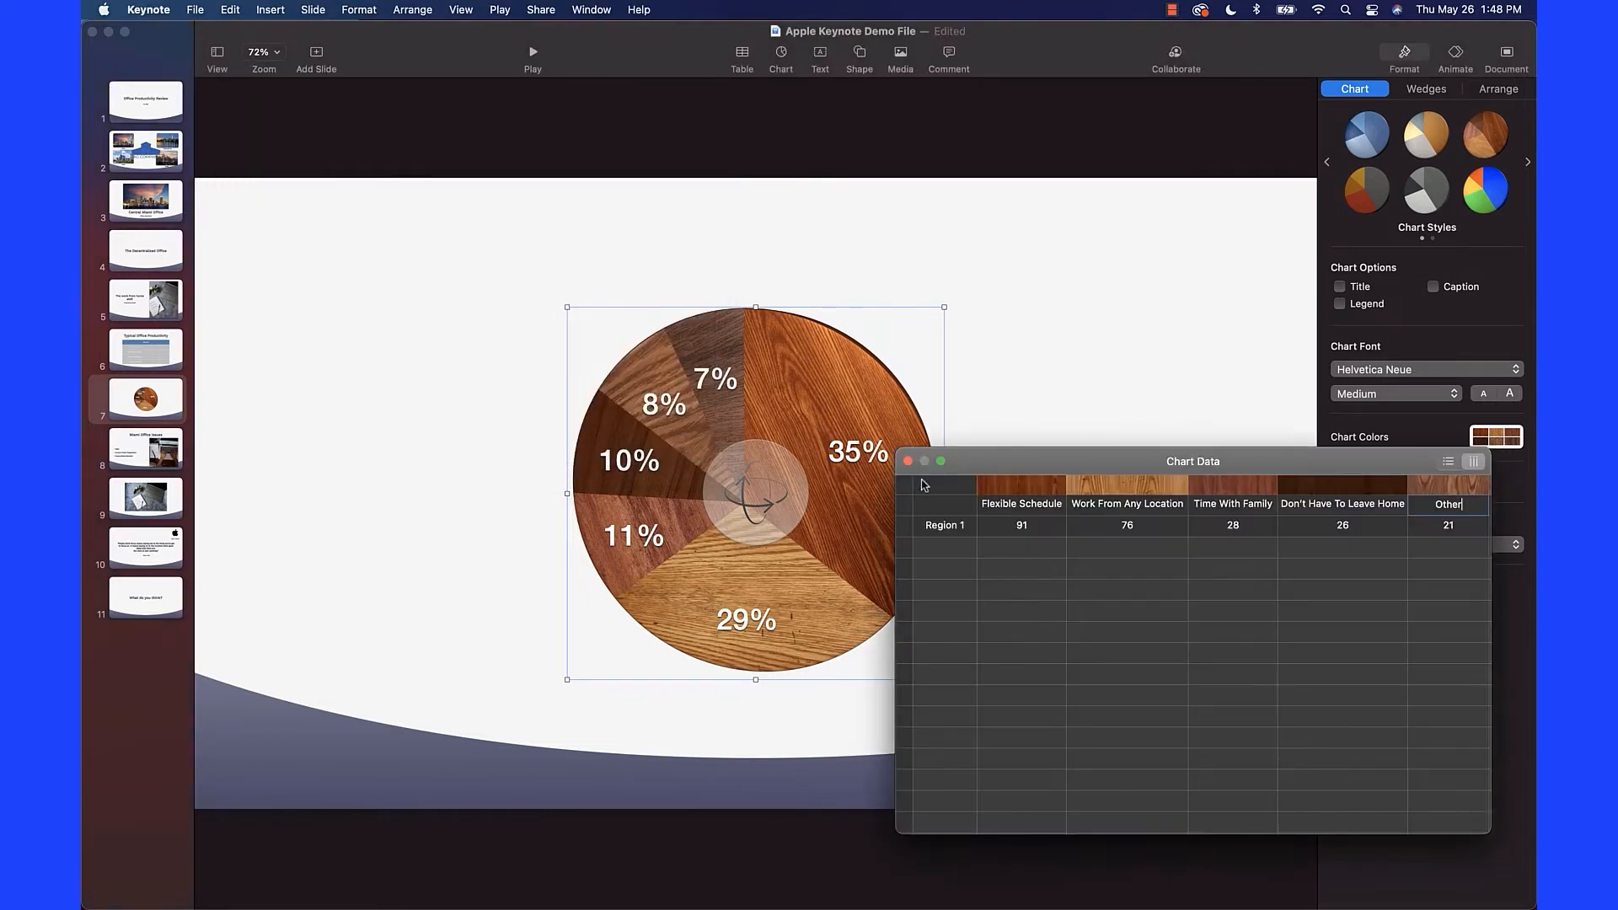
left_click(1022, 525)
type("40")
left_click(1128, 528)
type("30")
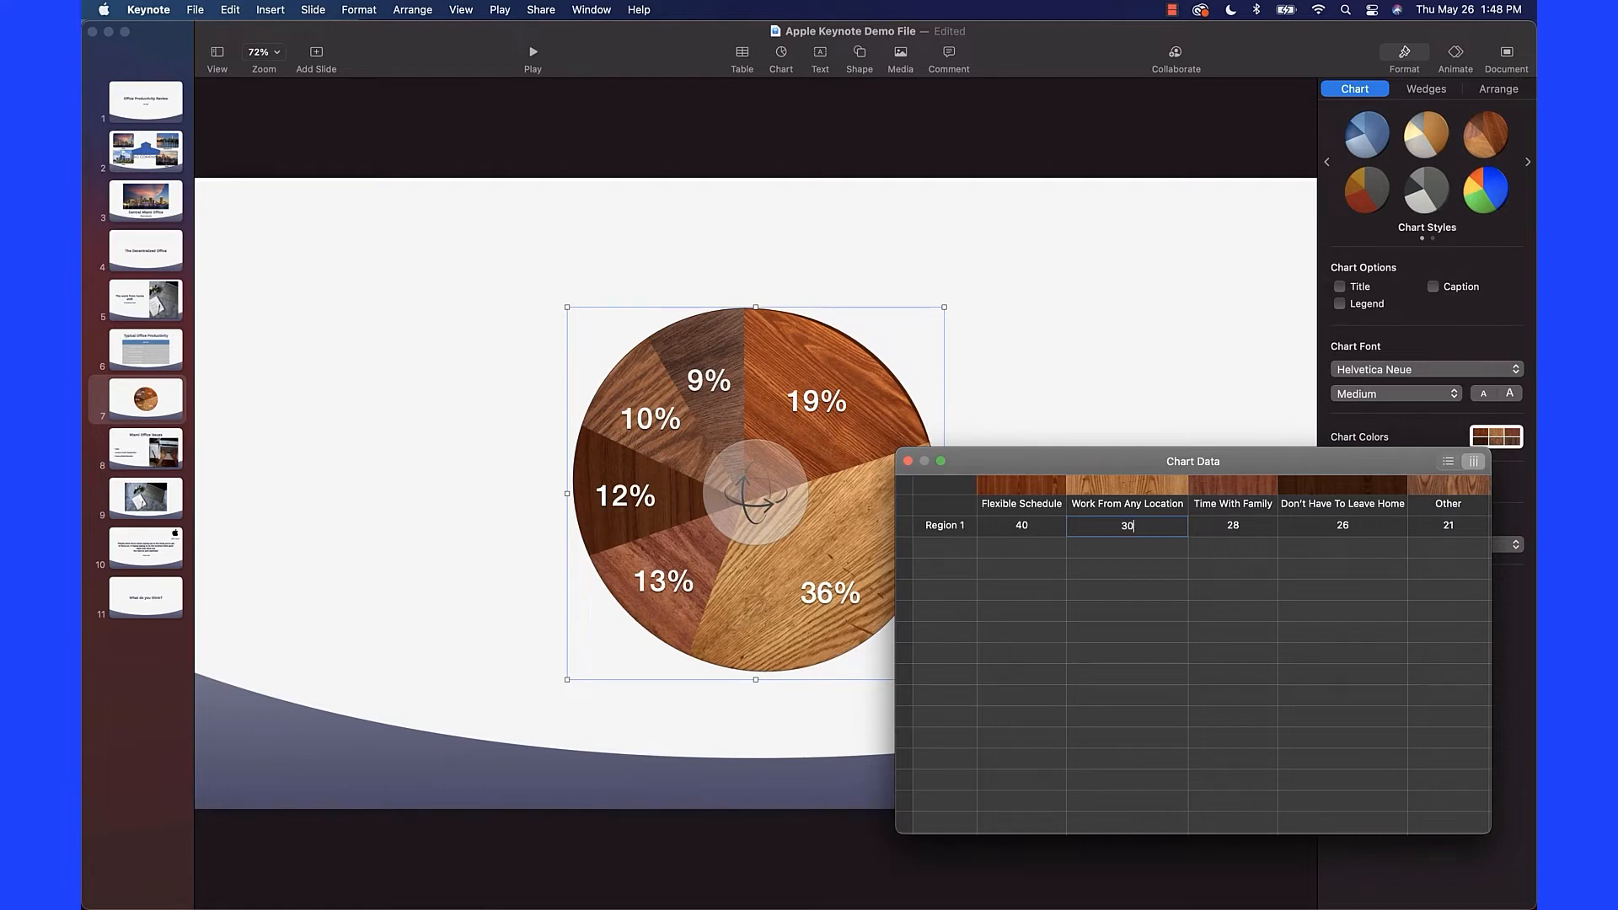
Recheck the survey percentages in TextEdit, and enter 14 for Don't Have To Leave Home and 13 for Other in the chart data.
left_click(1251, 533)
key("super+Tab")
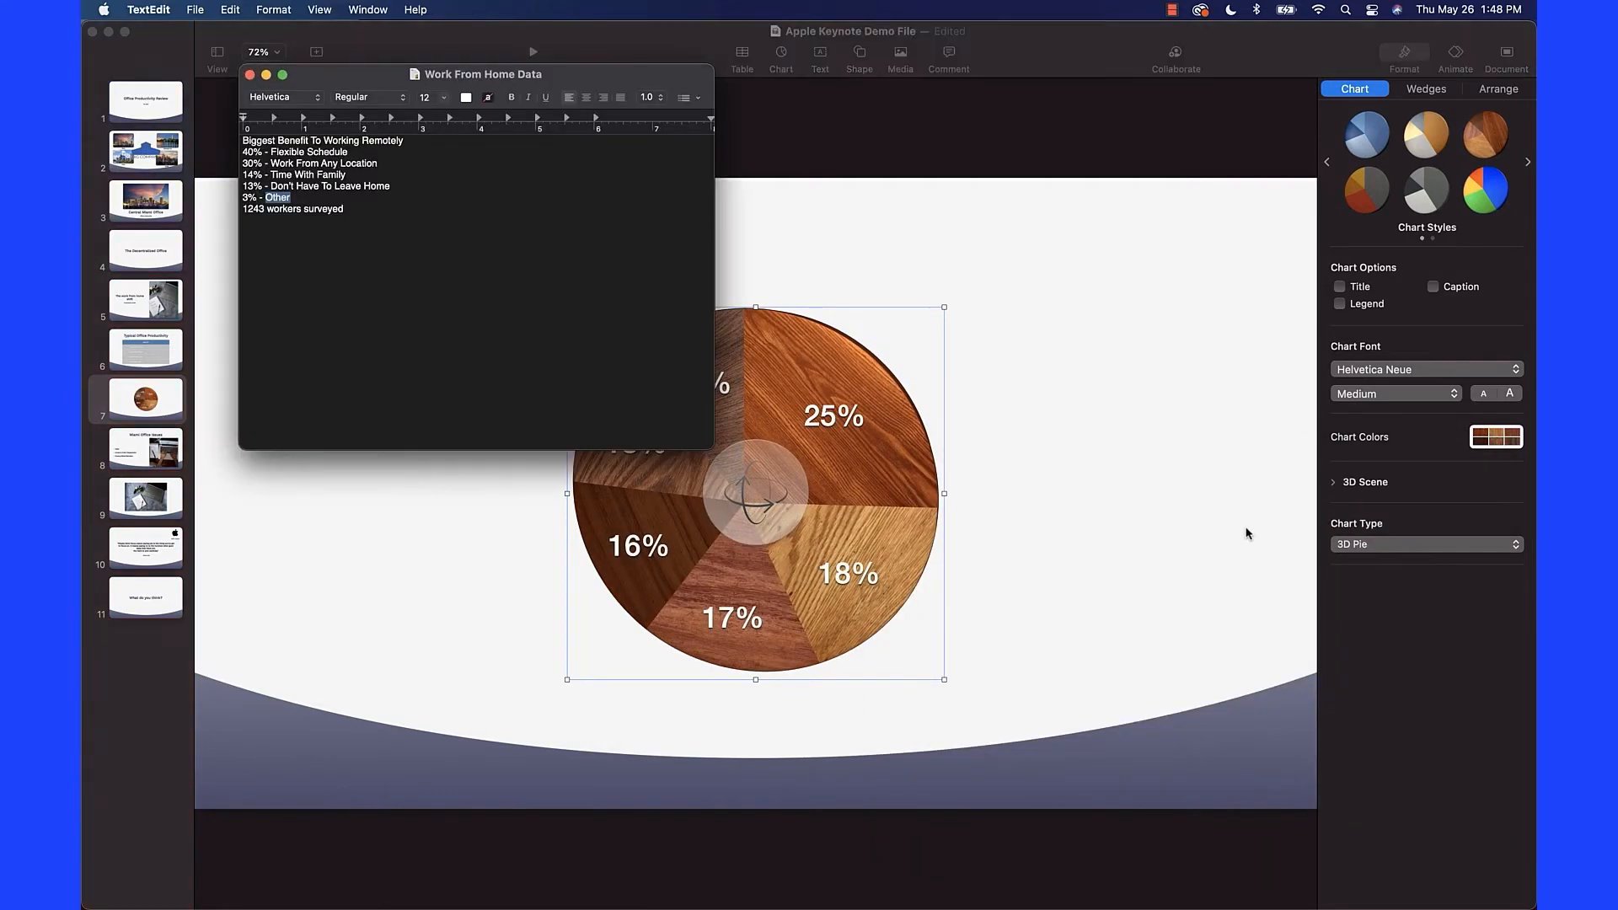
key("super+Tab")
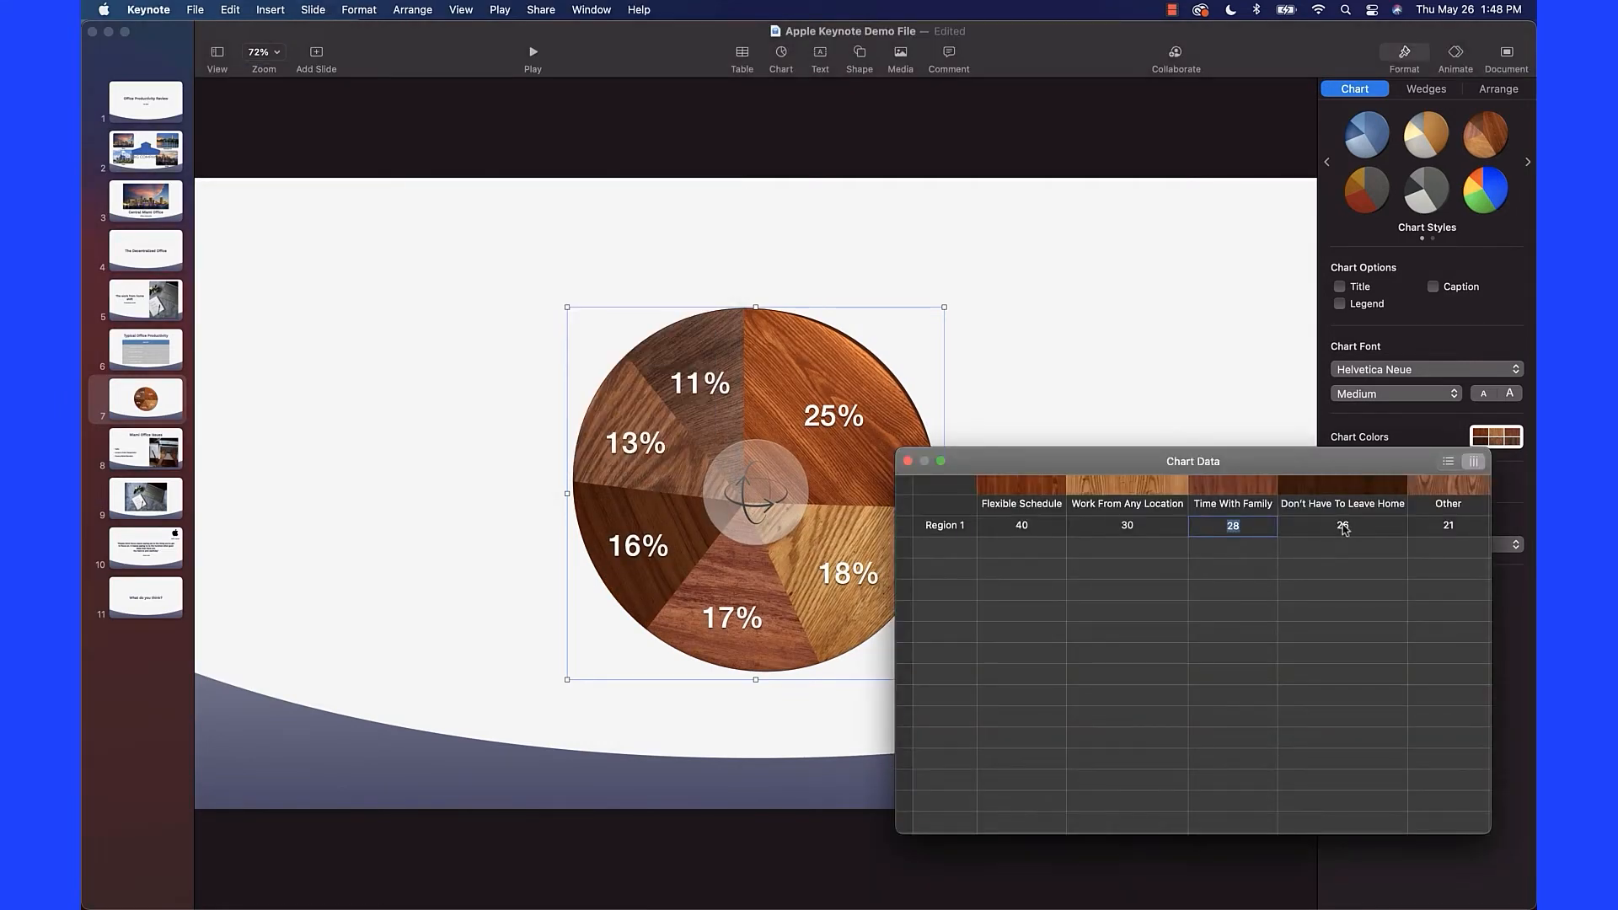
left_click(1343, 527)
type("14")
left_click(1447, 527)
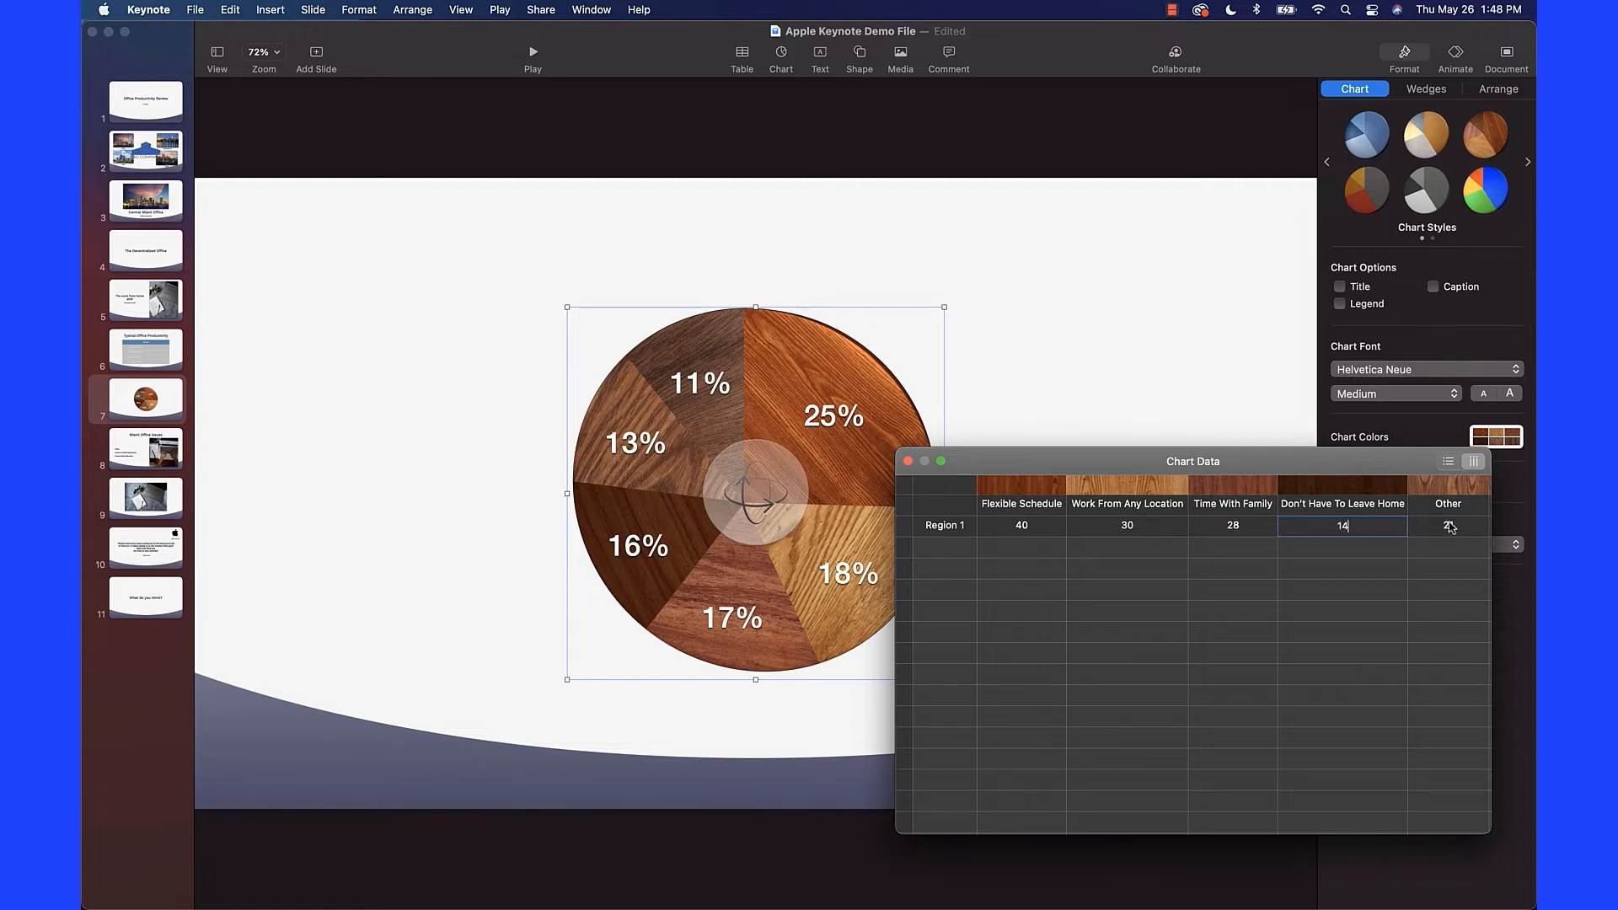
type("13")
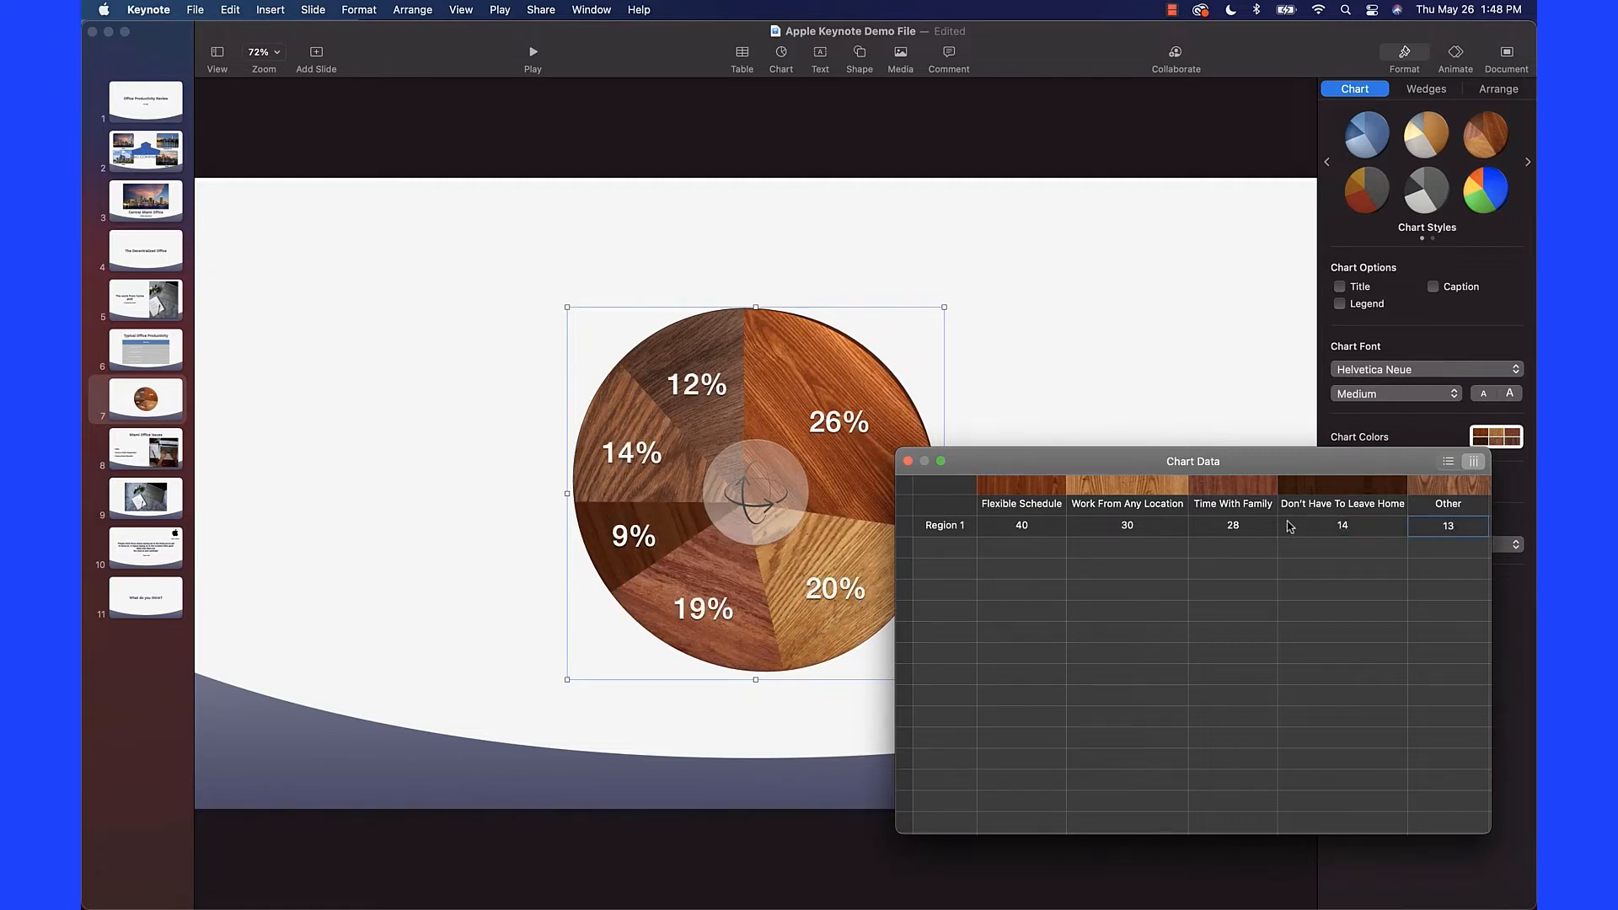
Set Time With Family to 14, Don't Have To Leave Home to 13 and Other to 3 in the chart data.
left_click(1233, 530)
type("14")
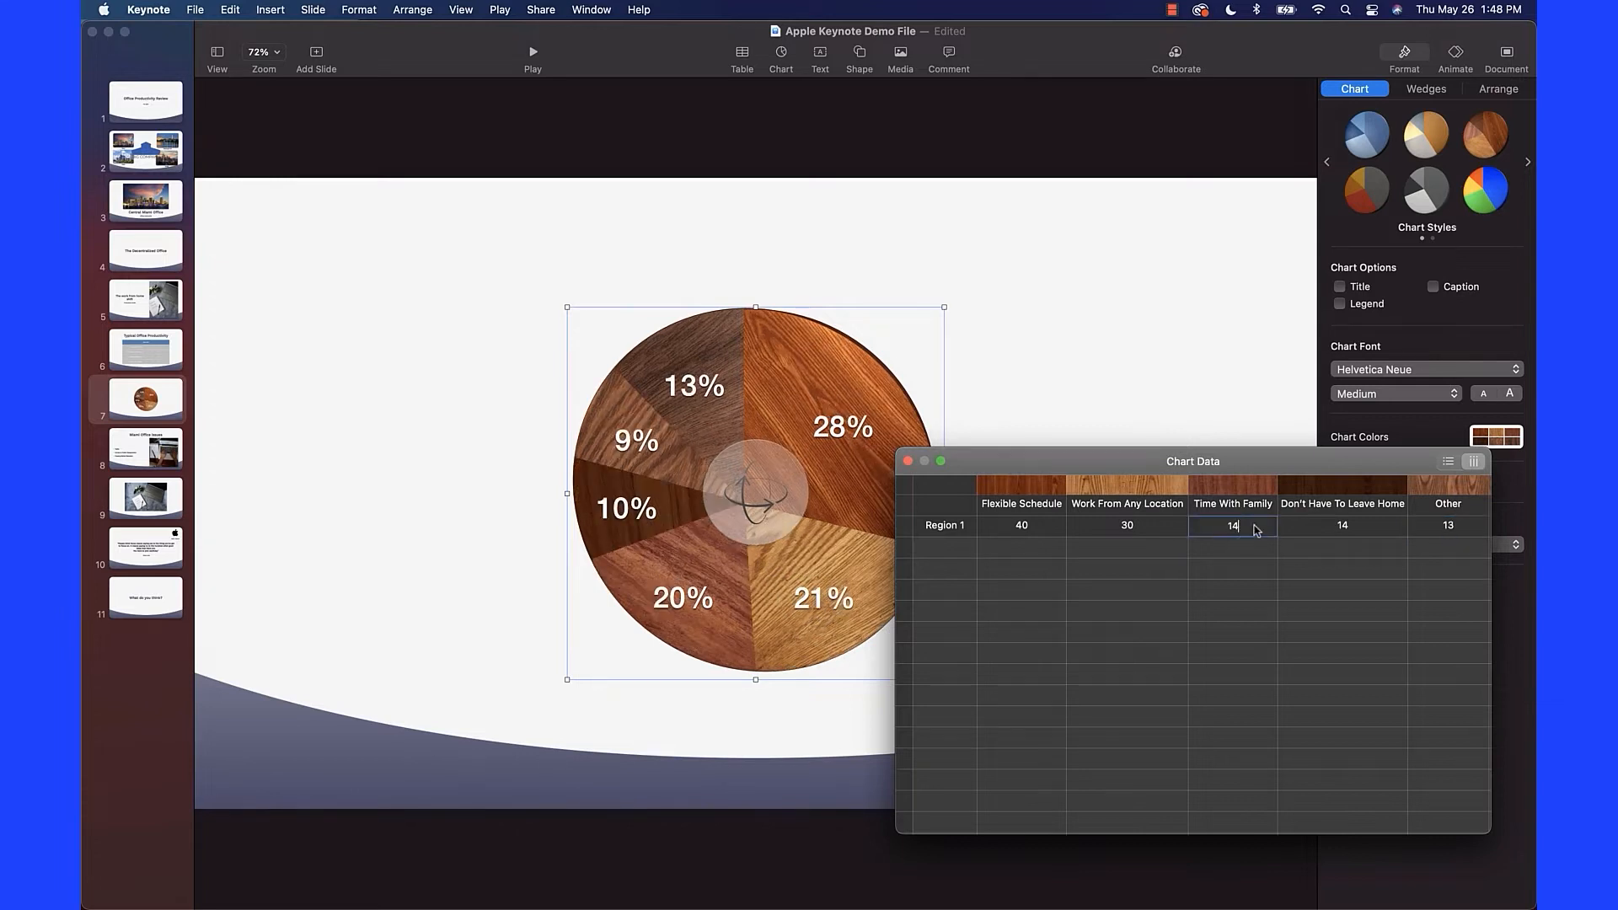
left_click(1345, 527)
type("13")
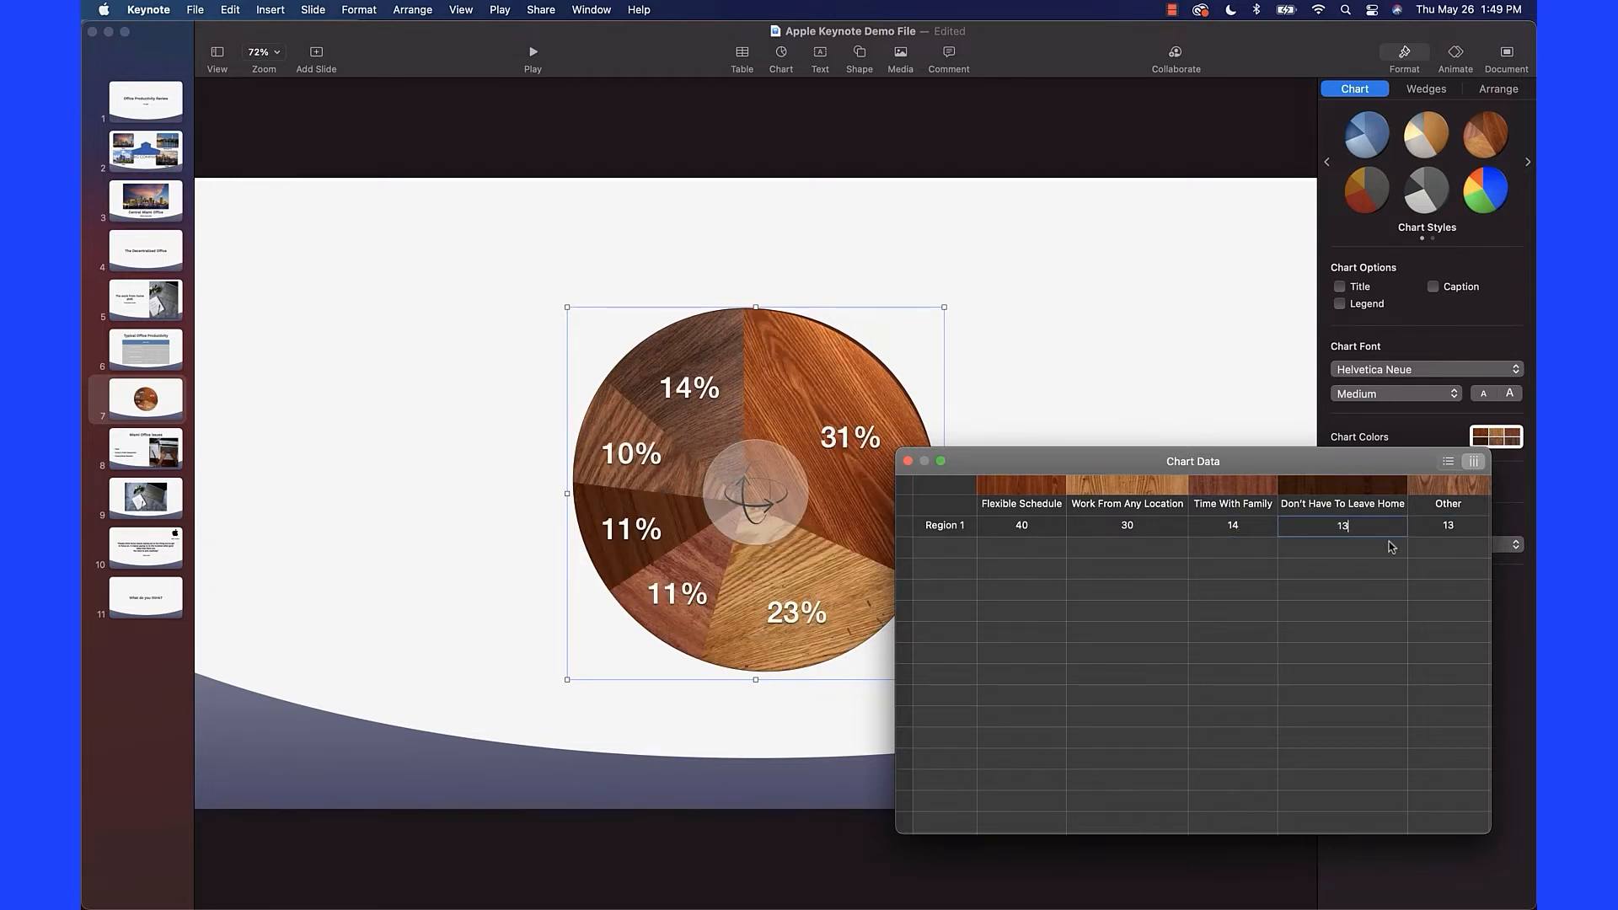
left_click(1445, 526)
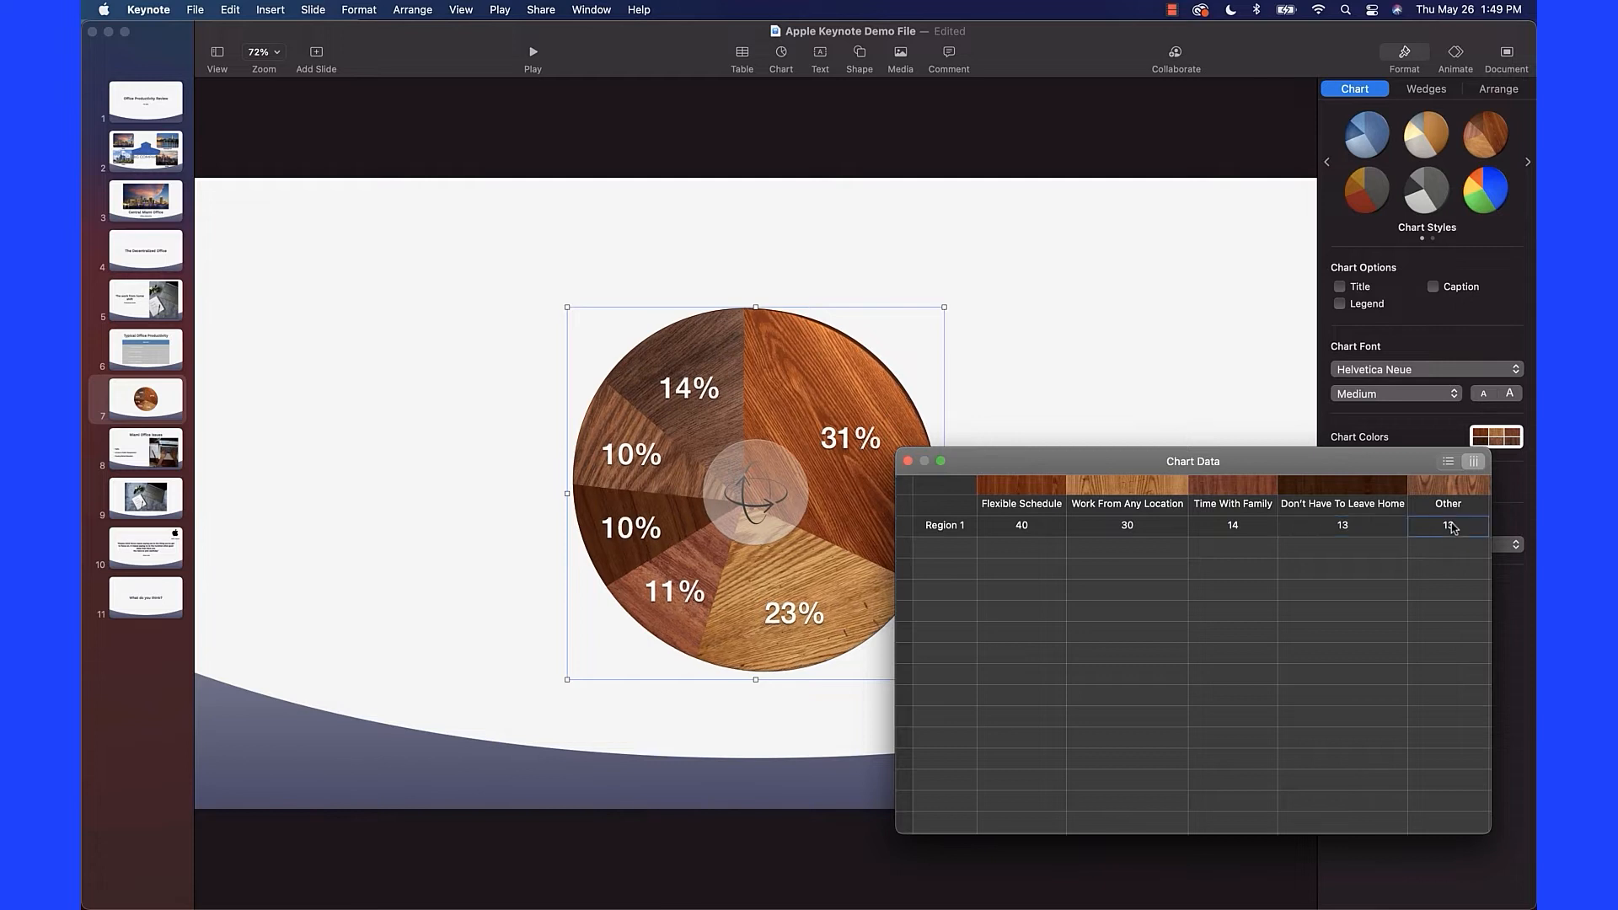
type("3")
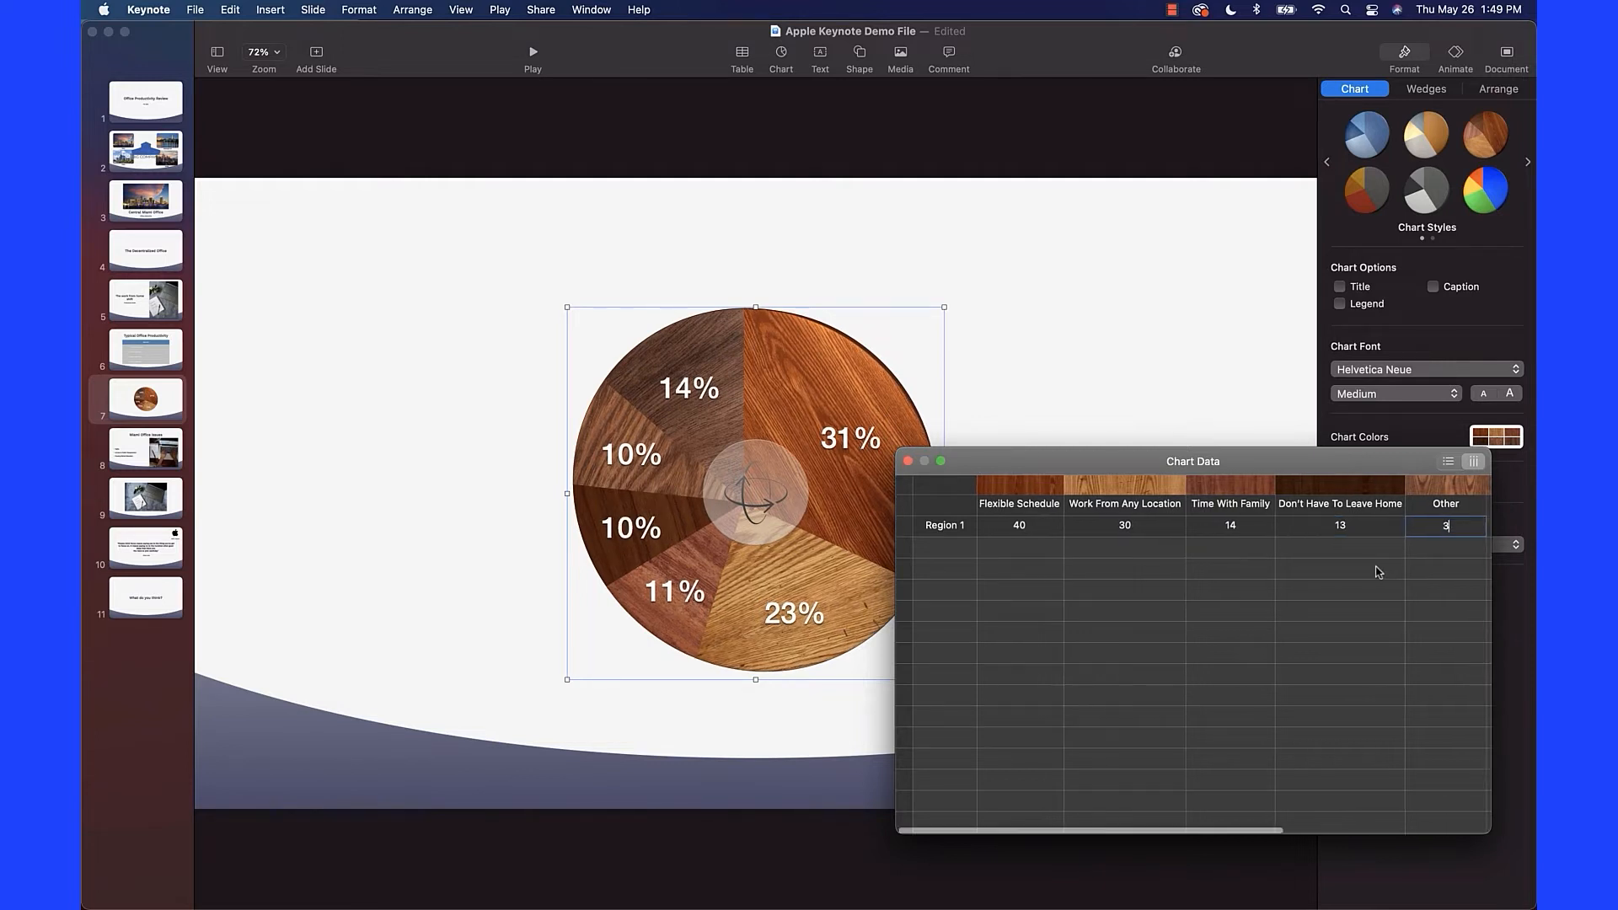
Replace the Region 1 row label with "1243 workers surveyed" copied from the Work From Home Data document, and close the chart data.
scroll(1378, 572, "right", 3)
key("super+Tab")
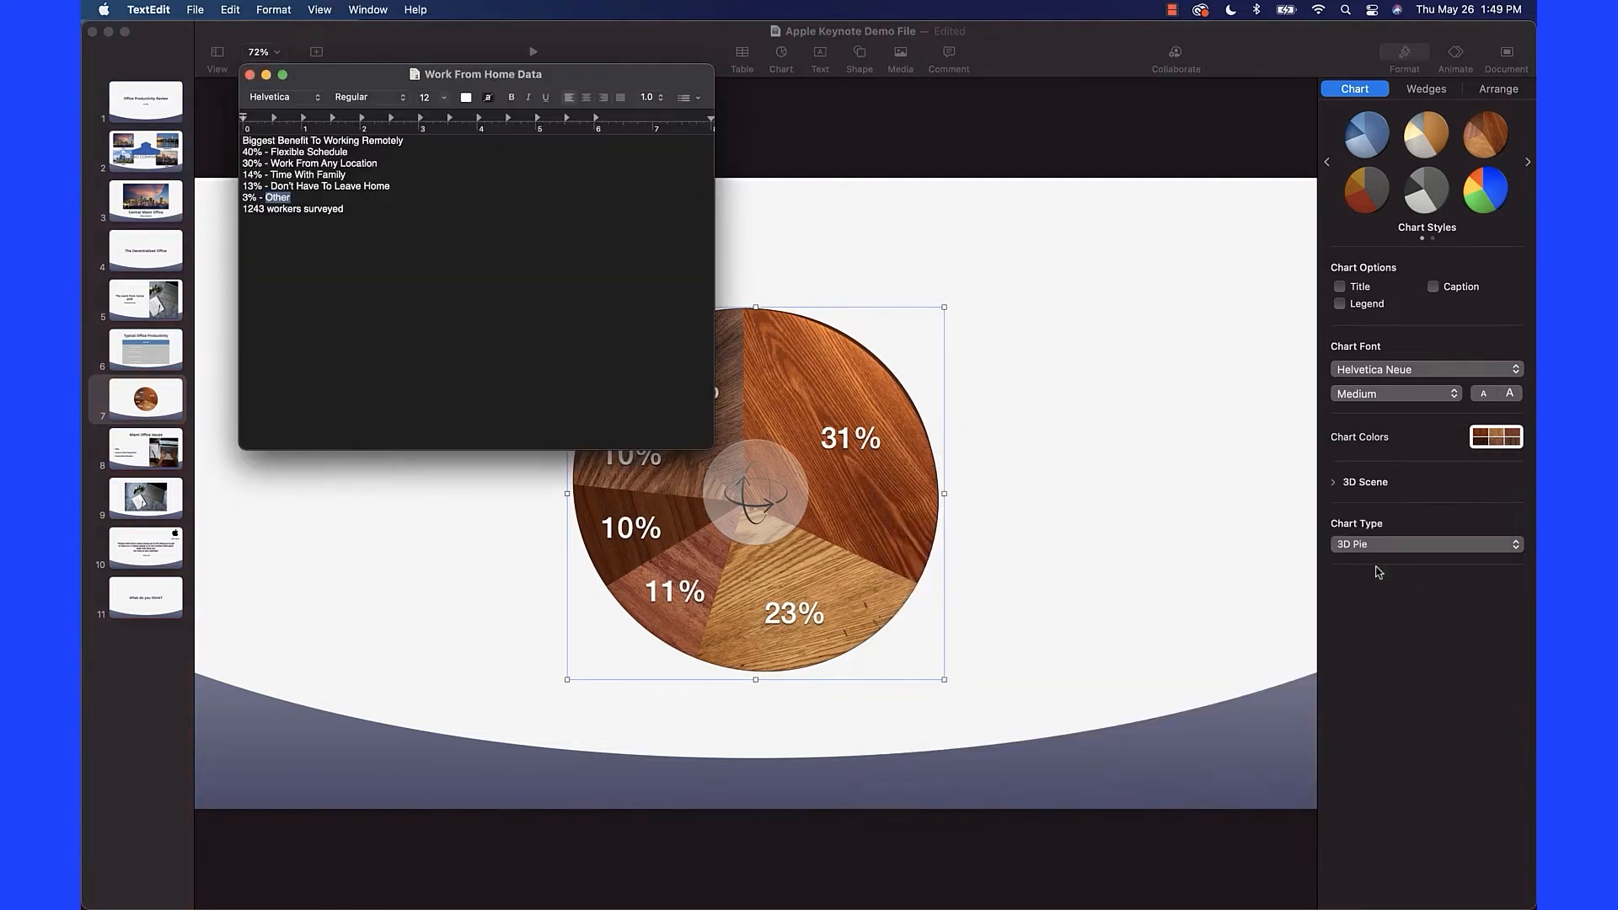
left_click(381, 265)
left_click_drag(241, 209, 346, 211)
key("super+c")
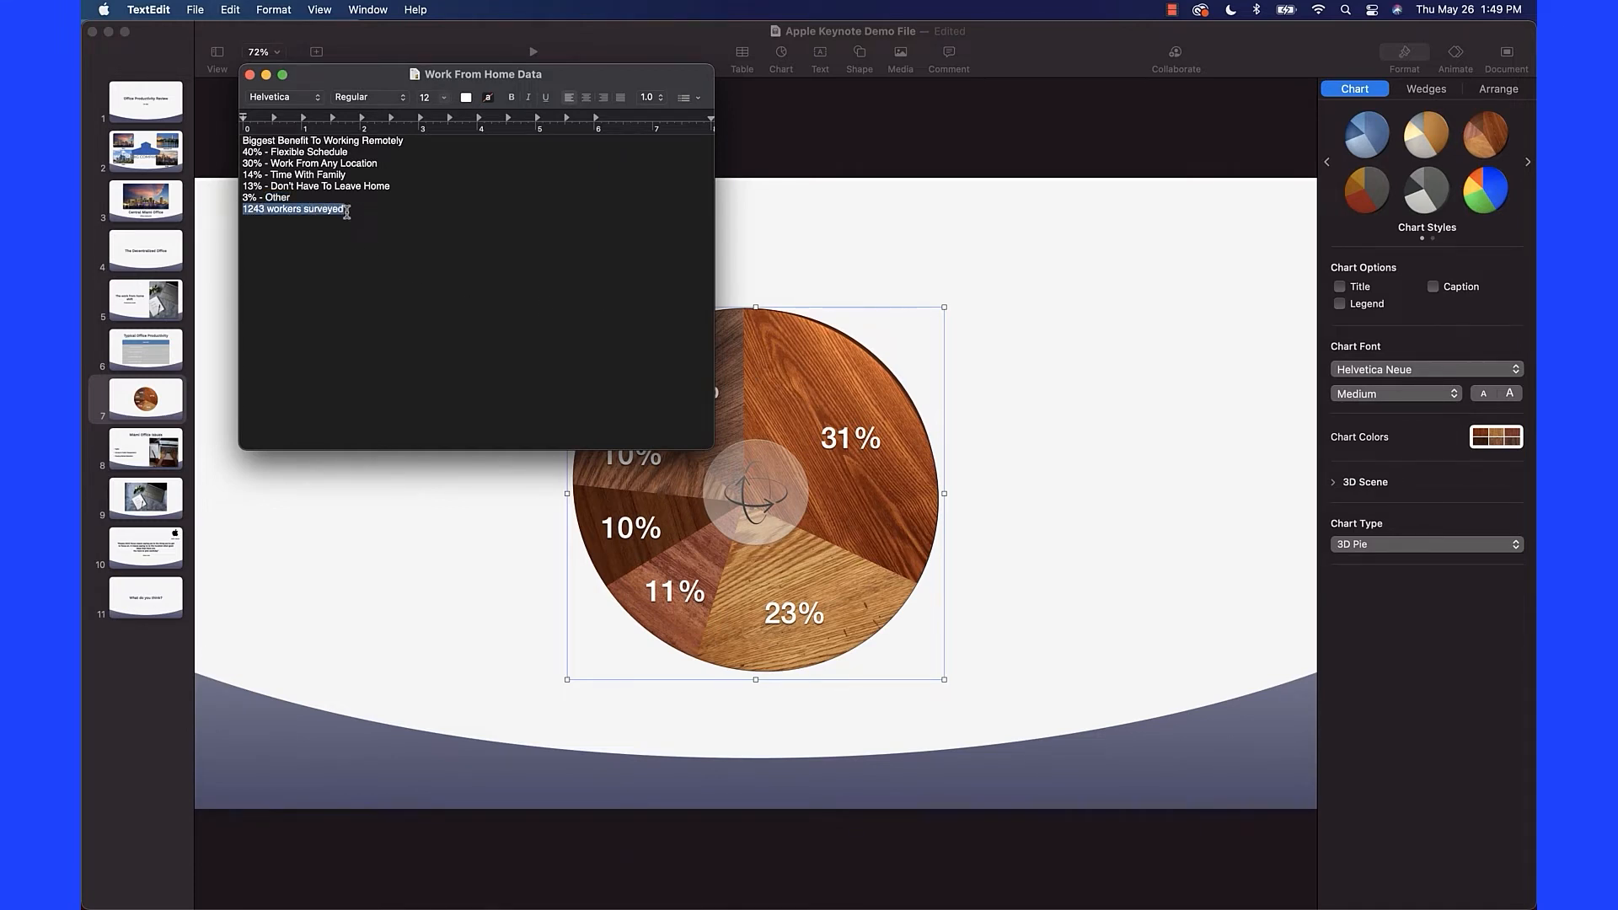
key("super+Tab")
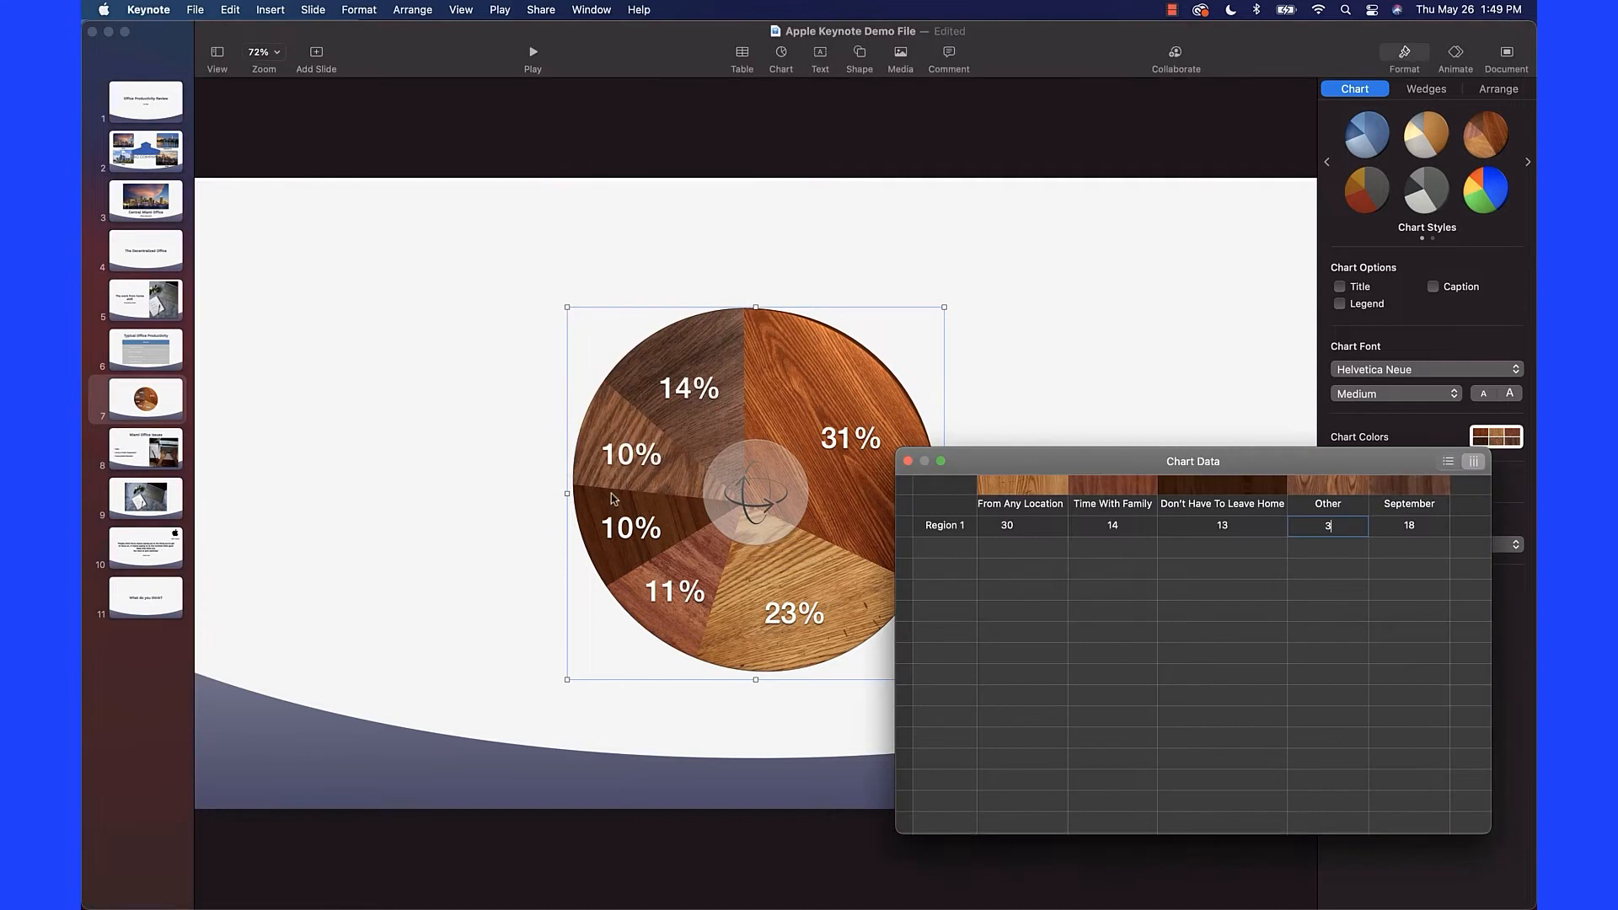
left_click(940, 525)
double_click(940, 526)
key("super+v")
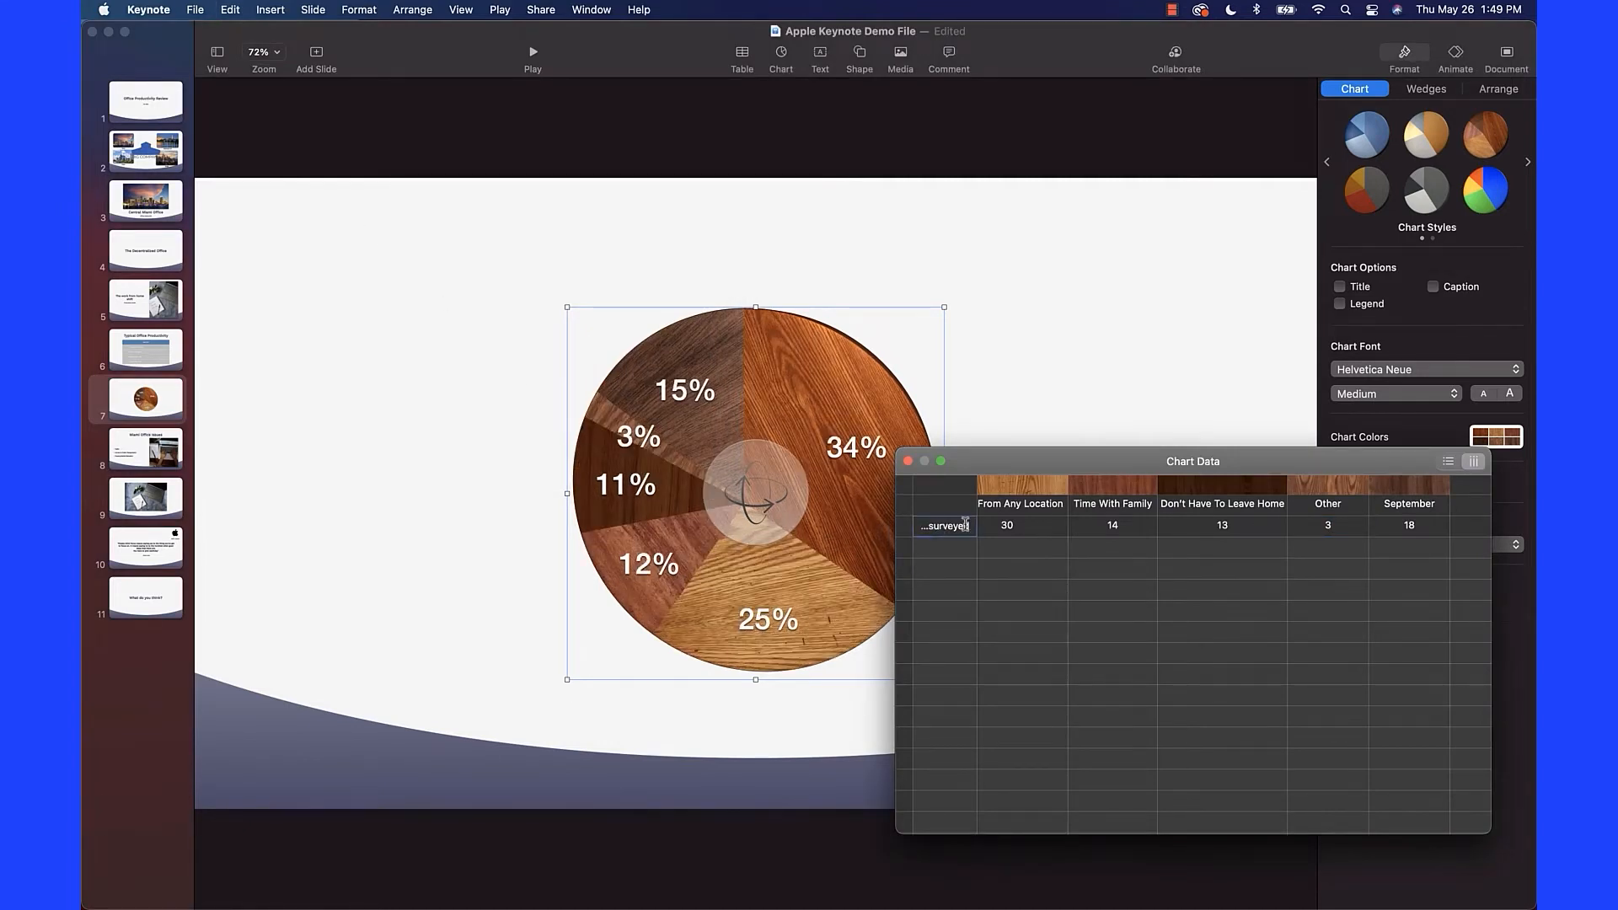
key("Return")
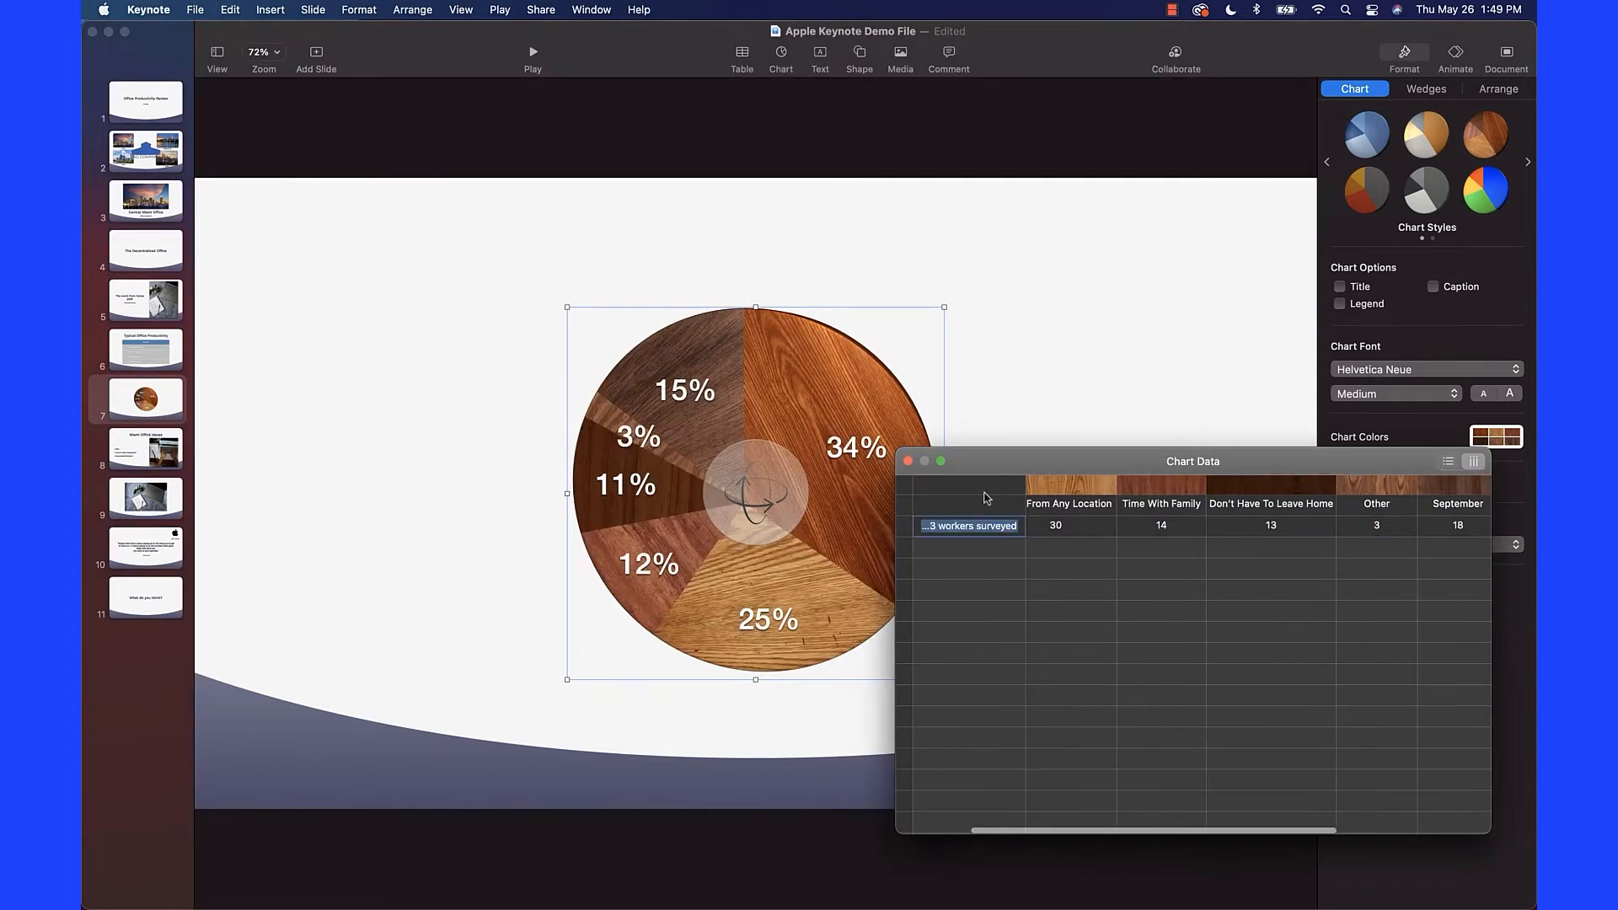
left_click(908, 462)
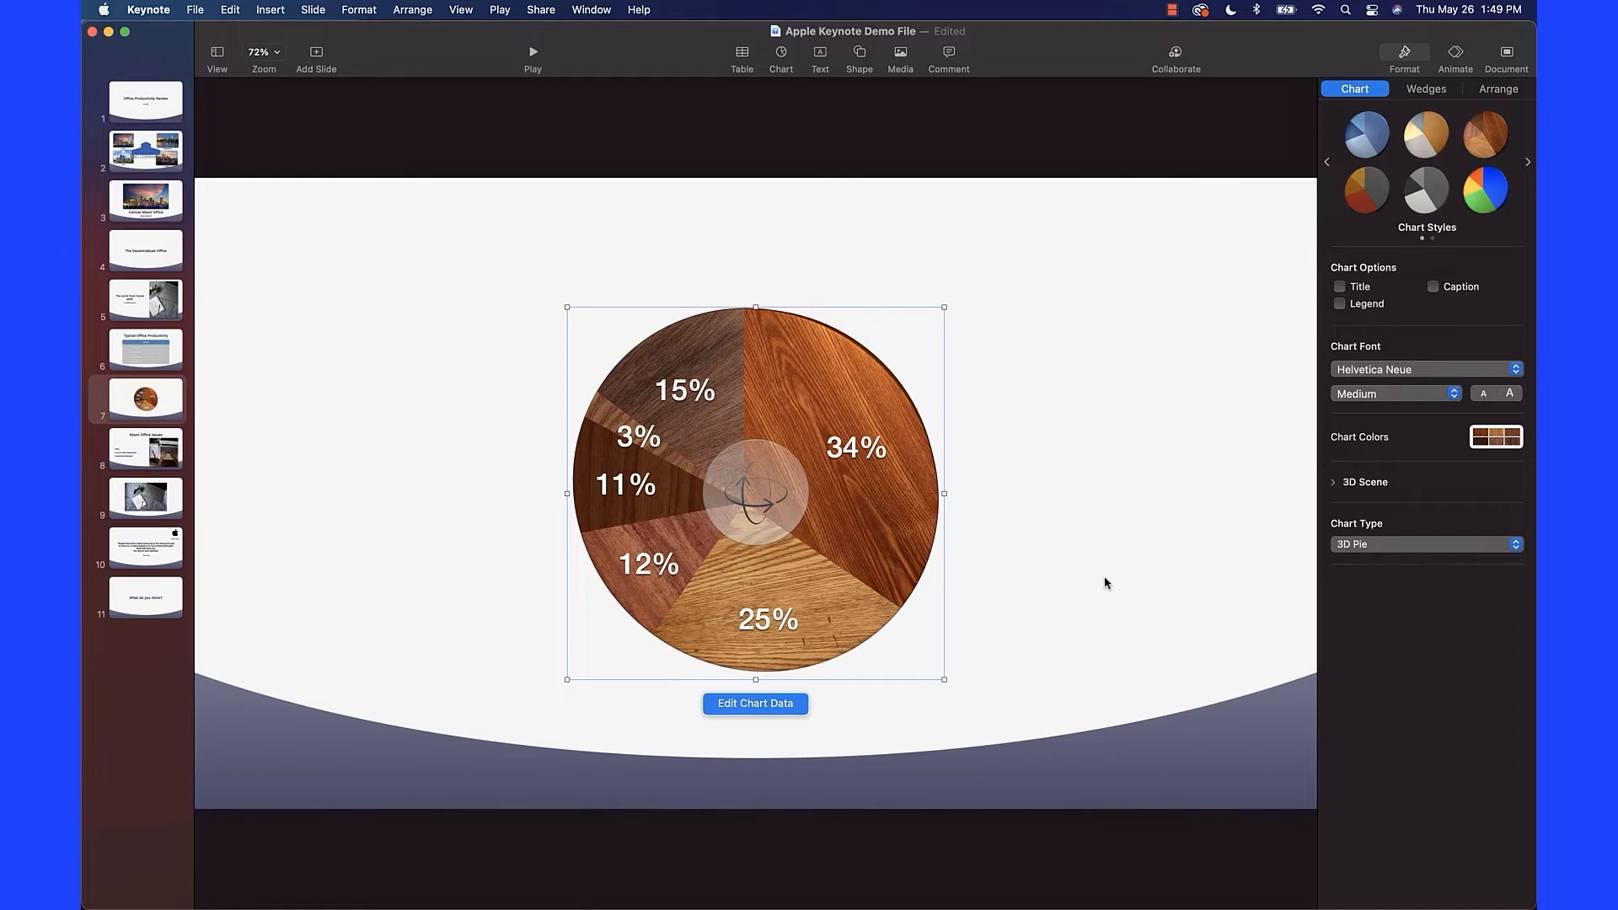
Compare the chart with the survey document, and delete the extra September column from the chart data.
key("super+Tab")
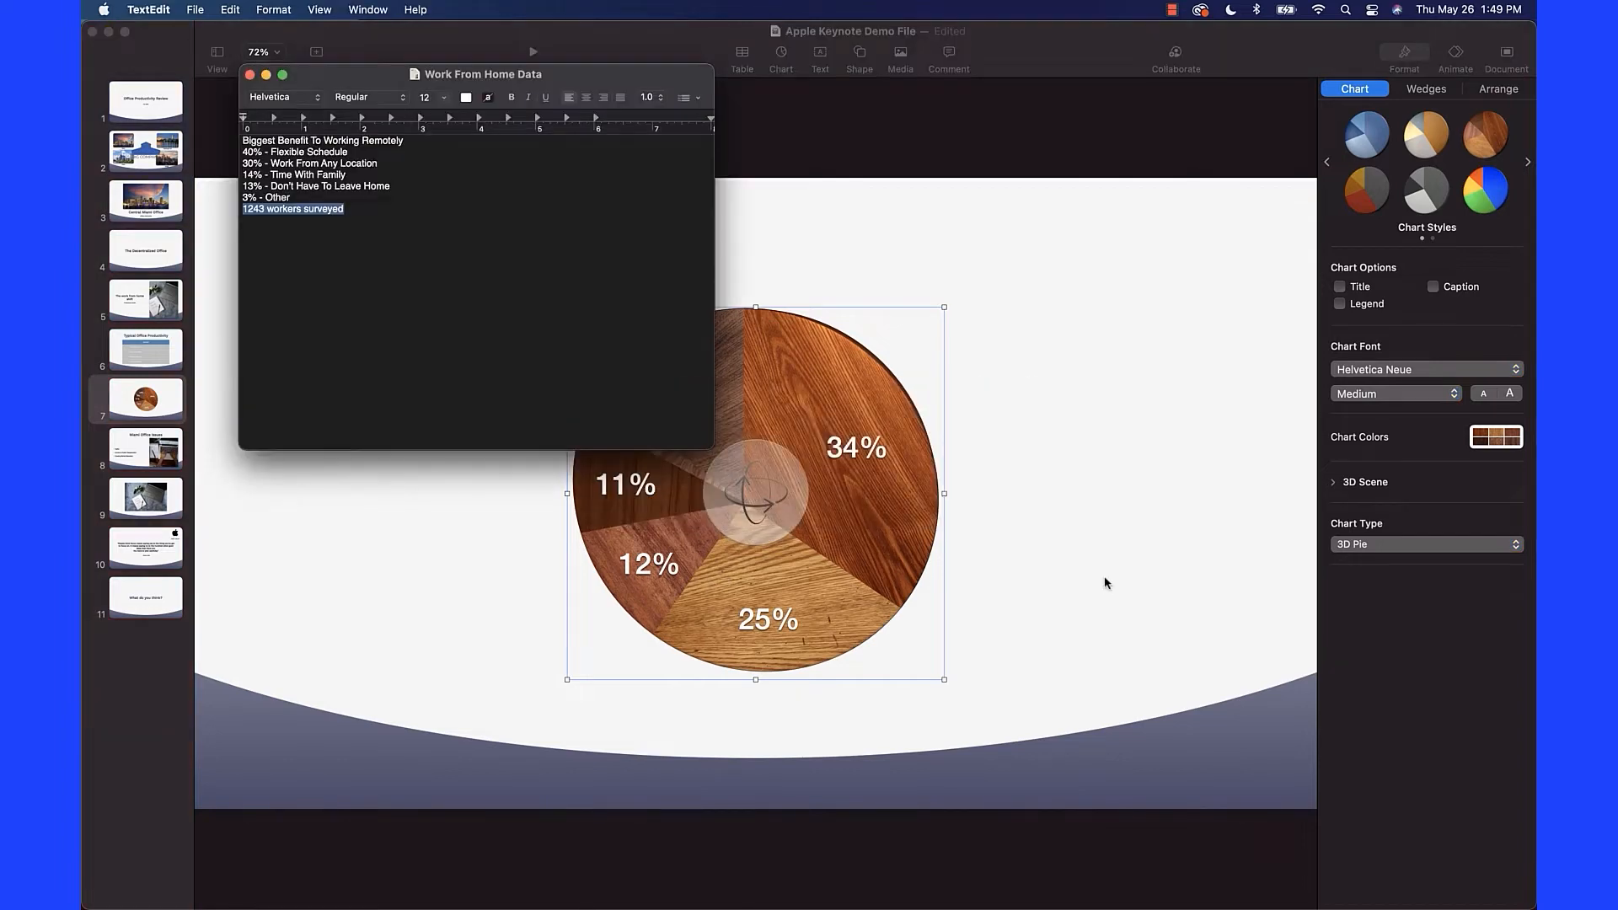
key("super+Tab")
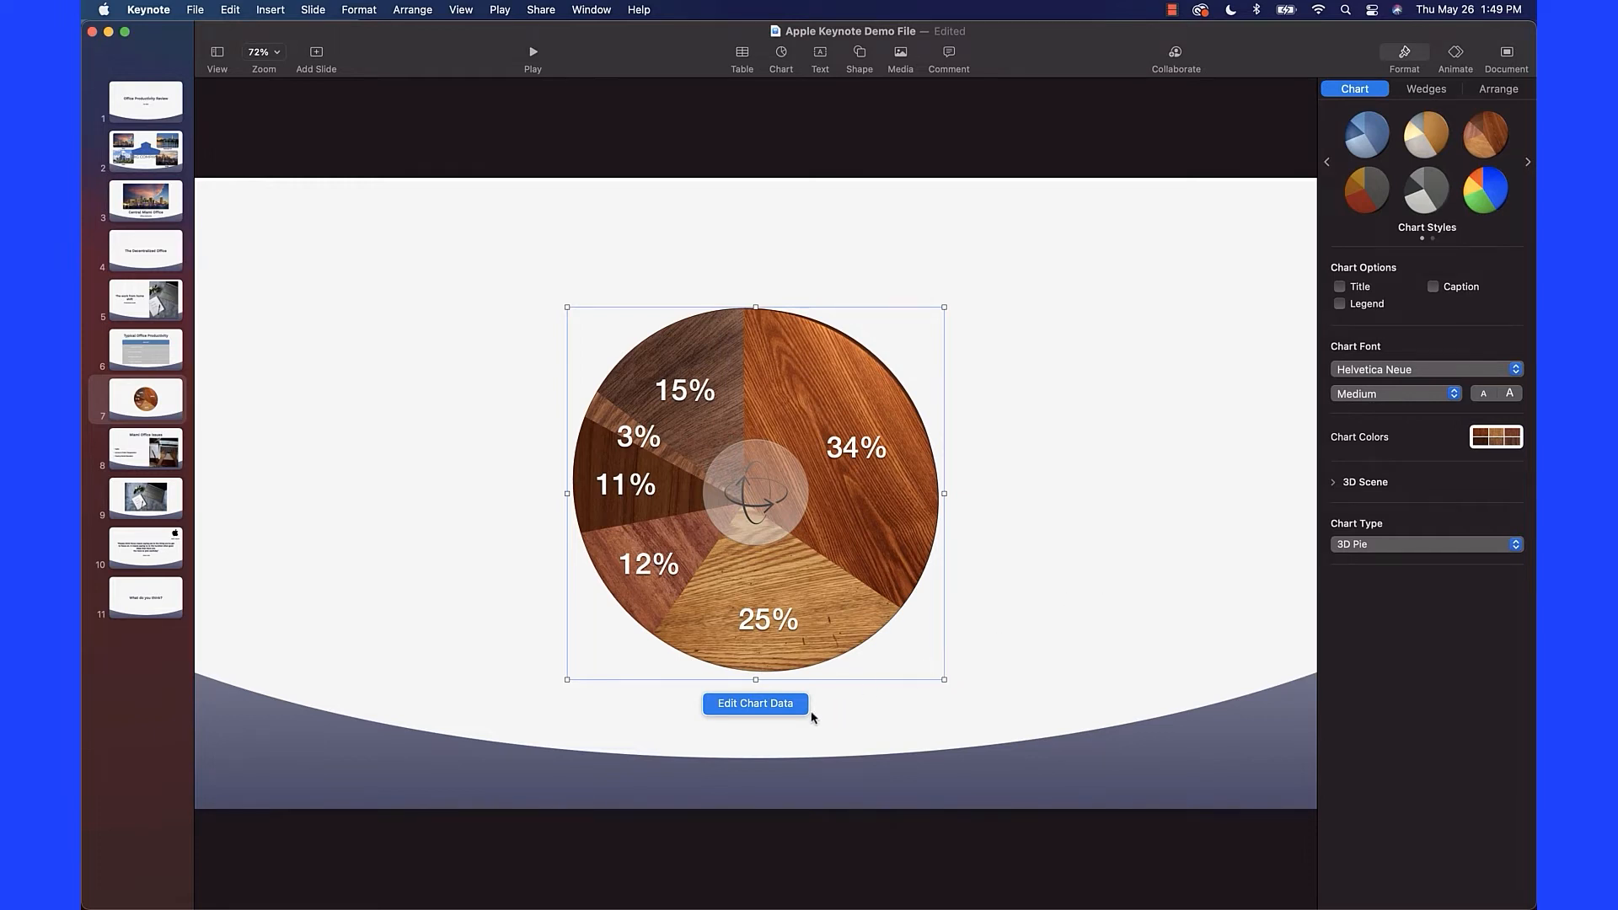
left_click(766, 705)
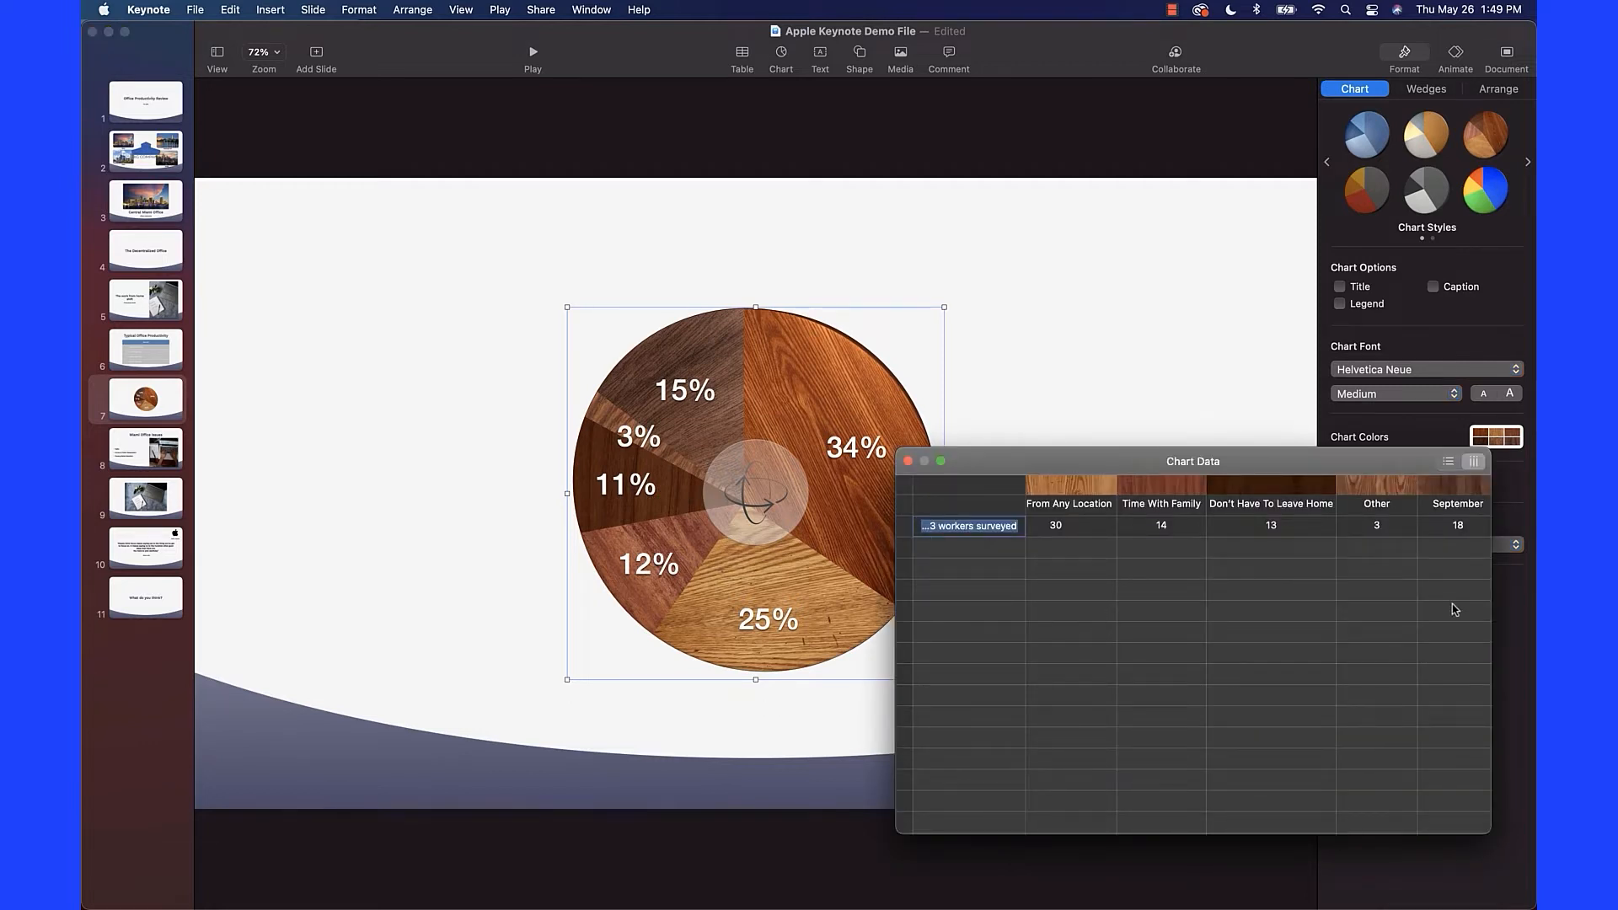
left_click(1488, 490)
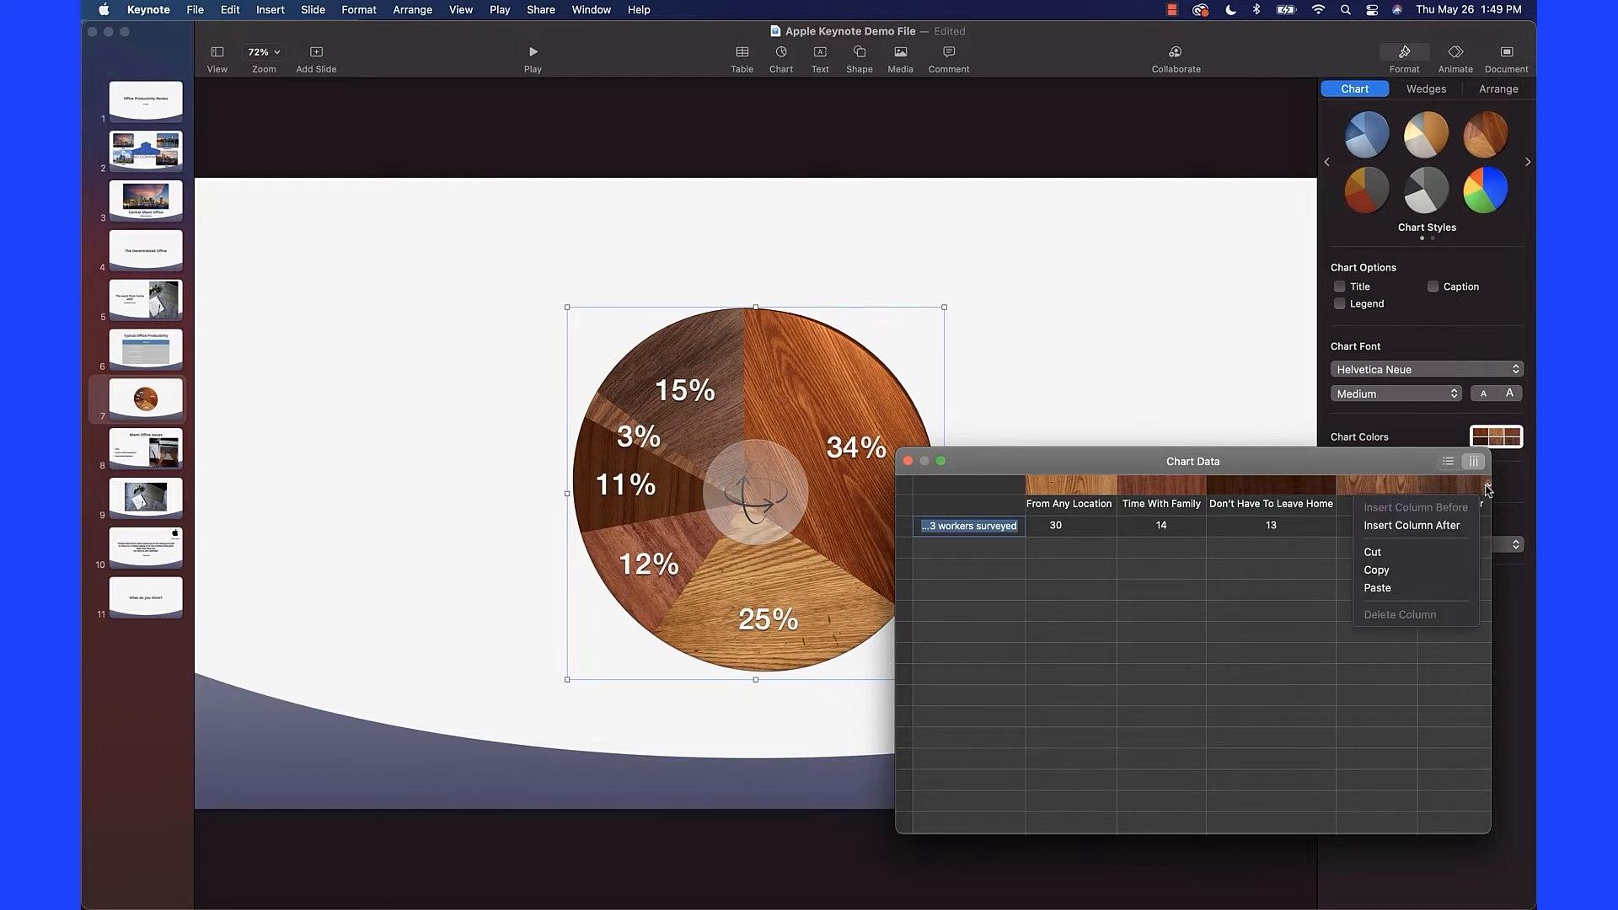
left_click(1394, 667)
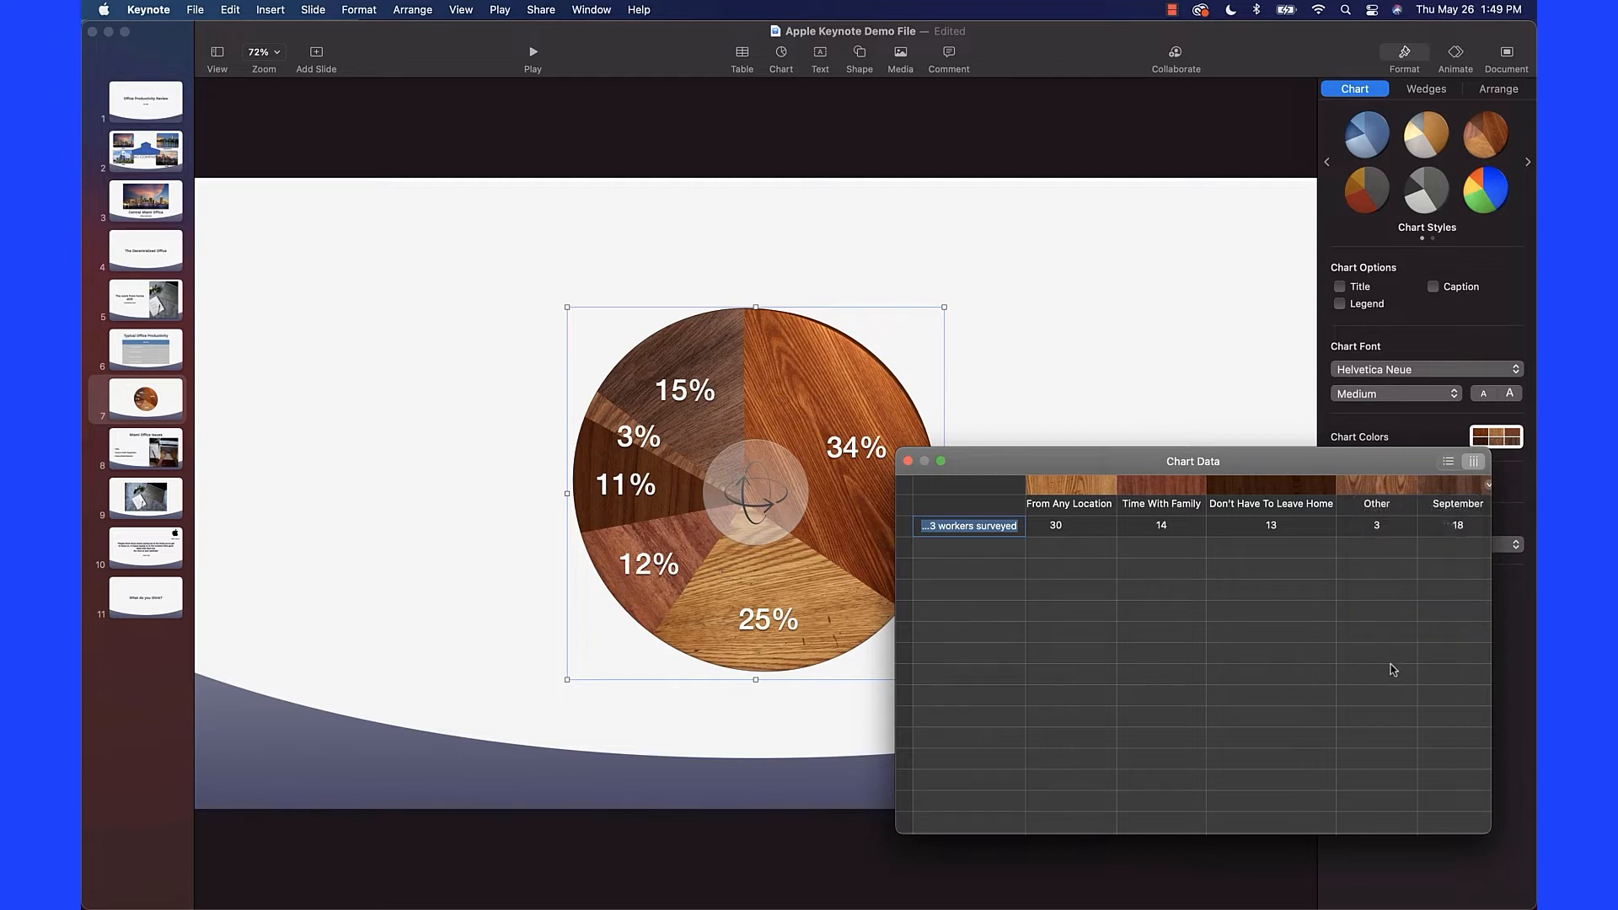
left_click(1451, 499)
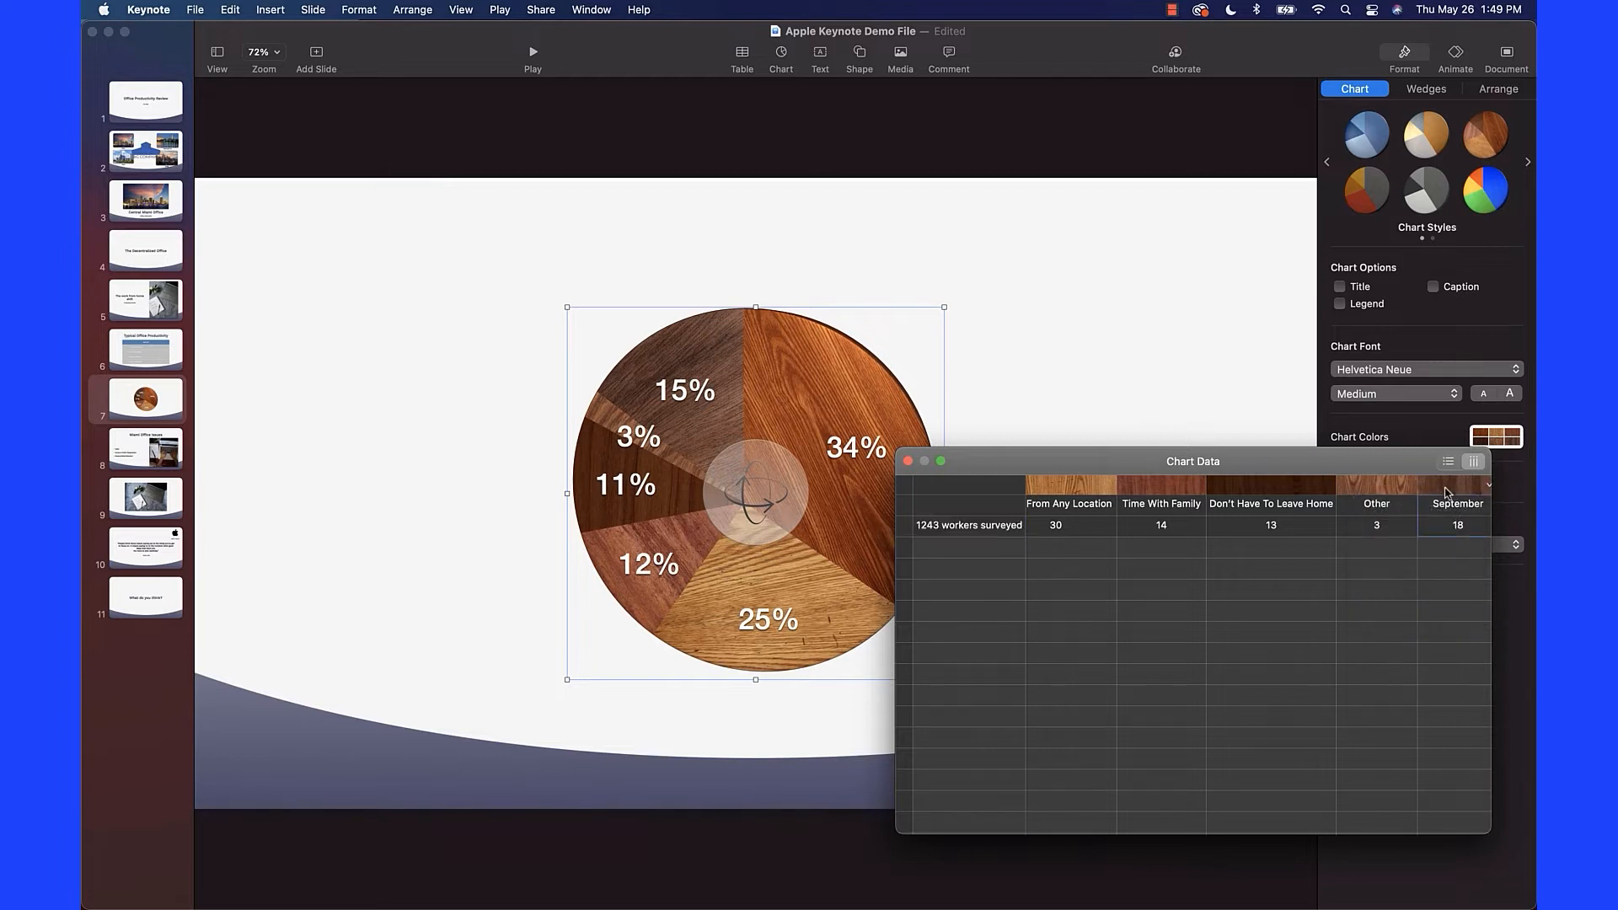
left_click(1488, 489)
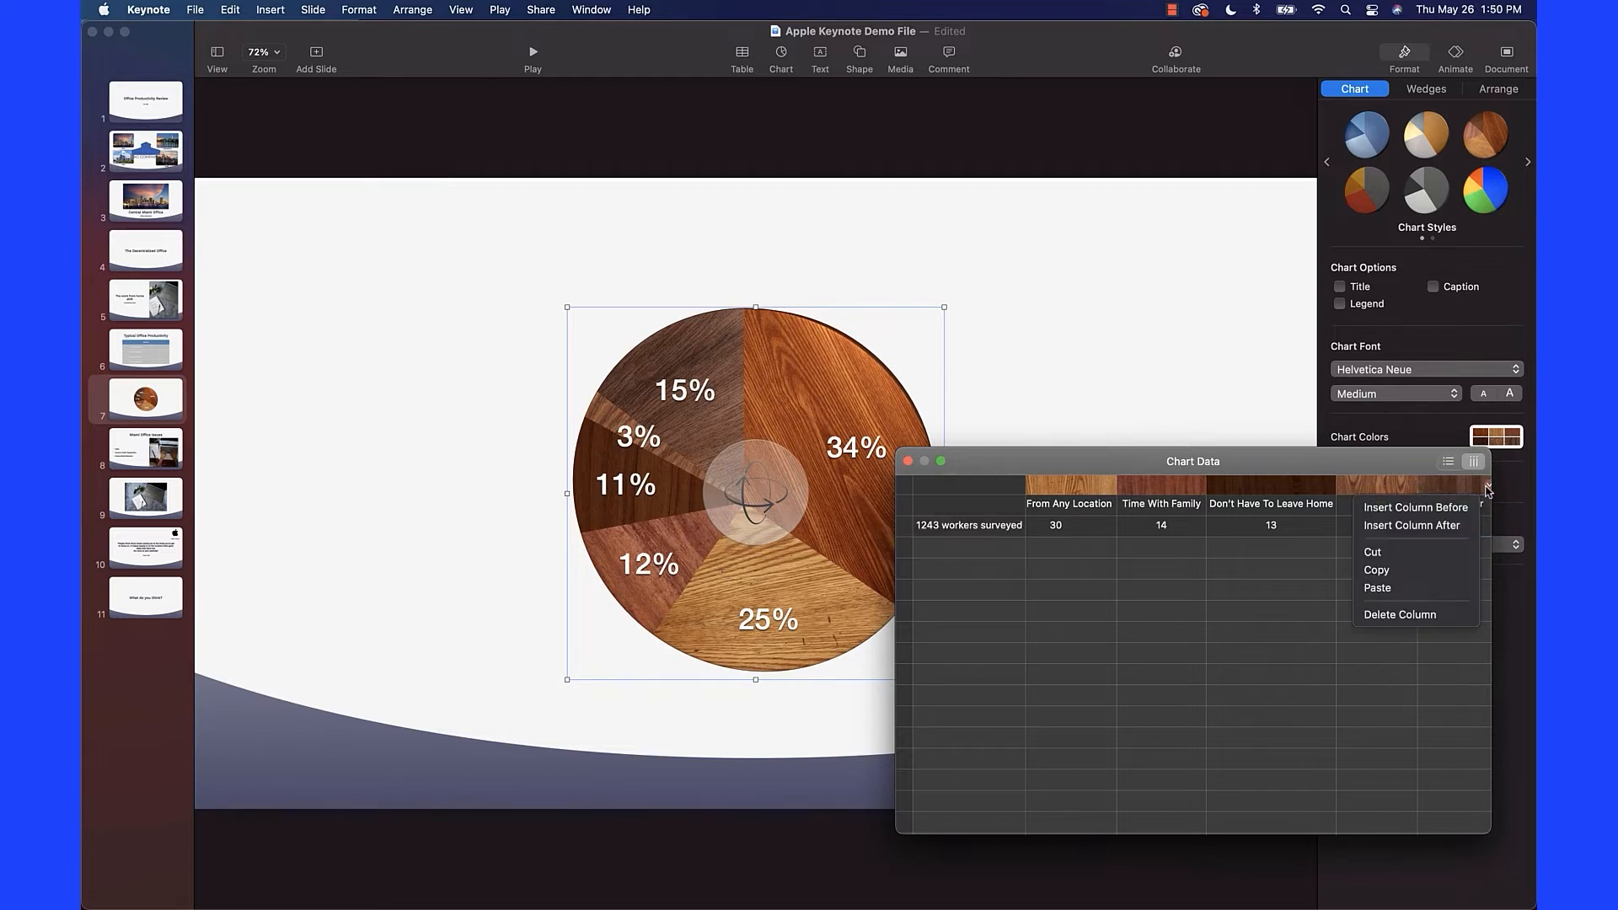
left_click(1427, 615)
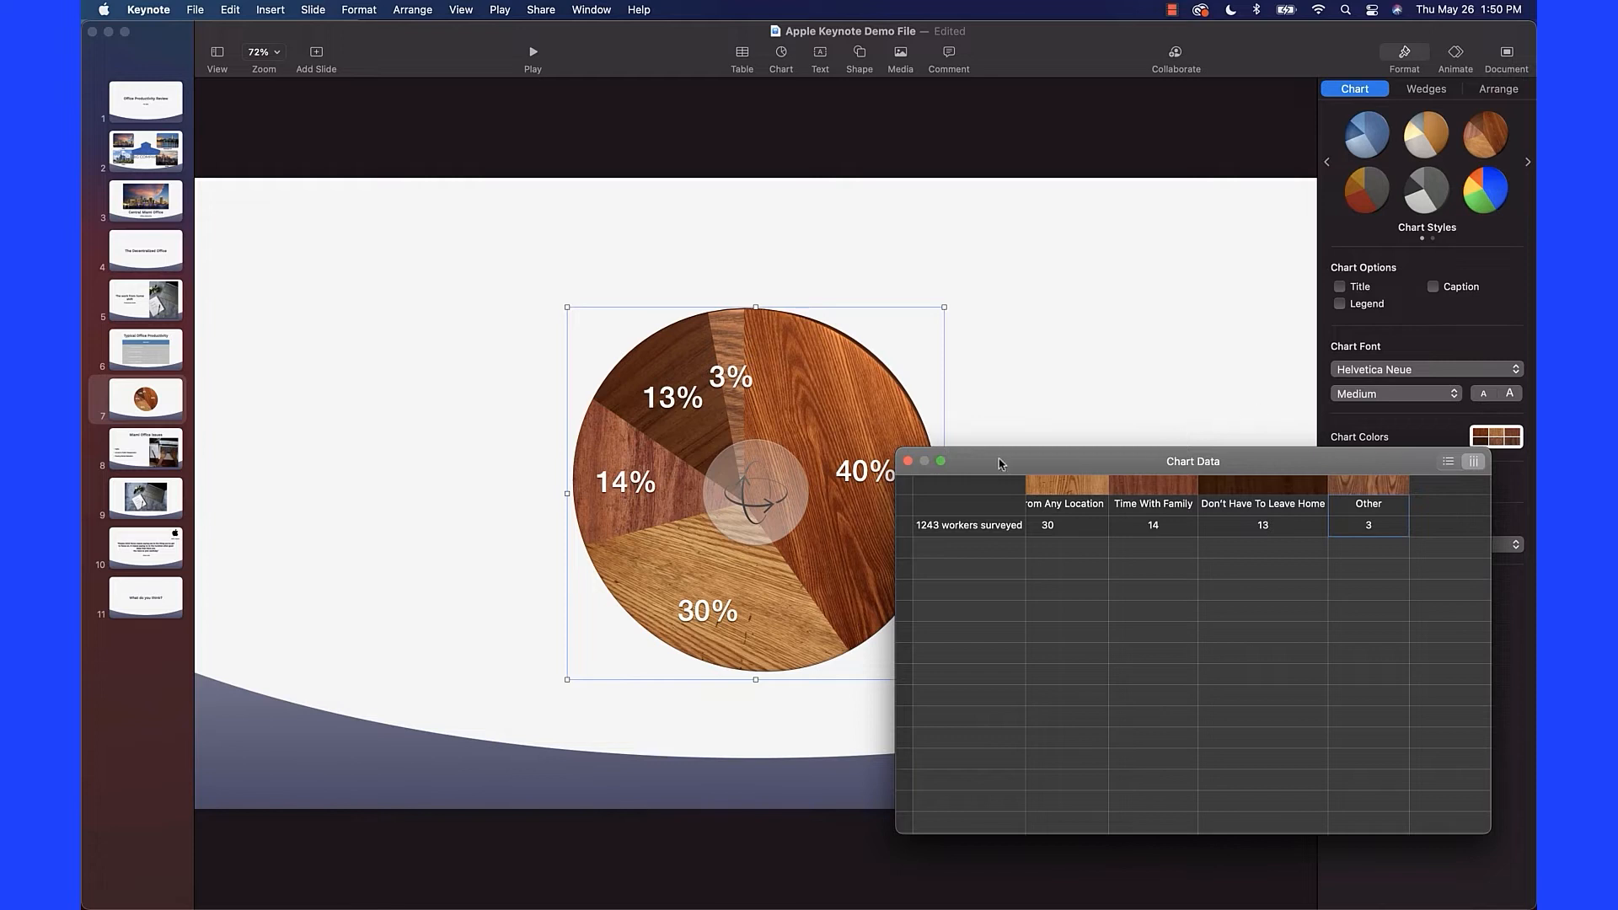
left_click(907, 462)
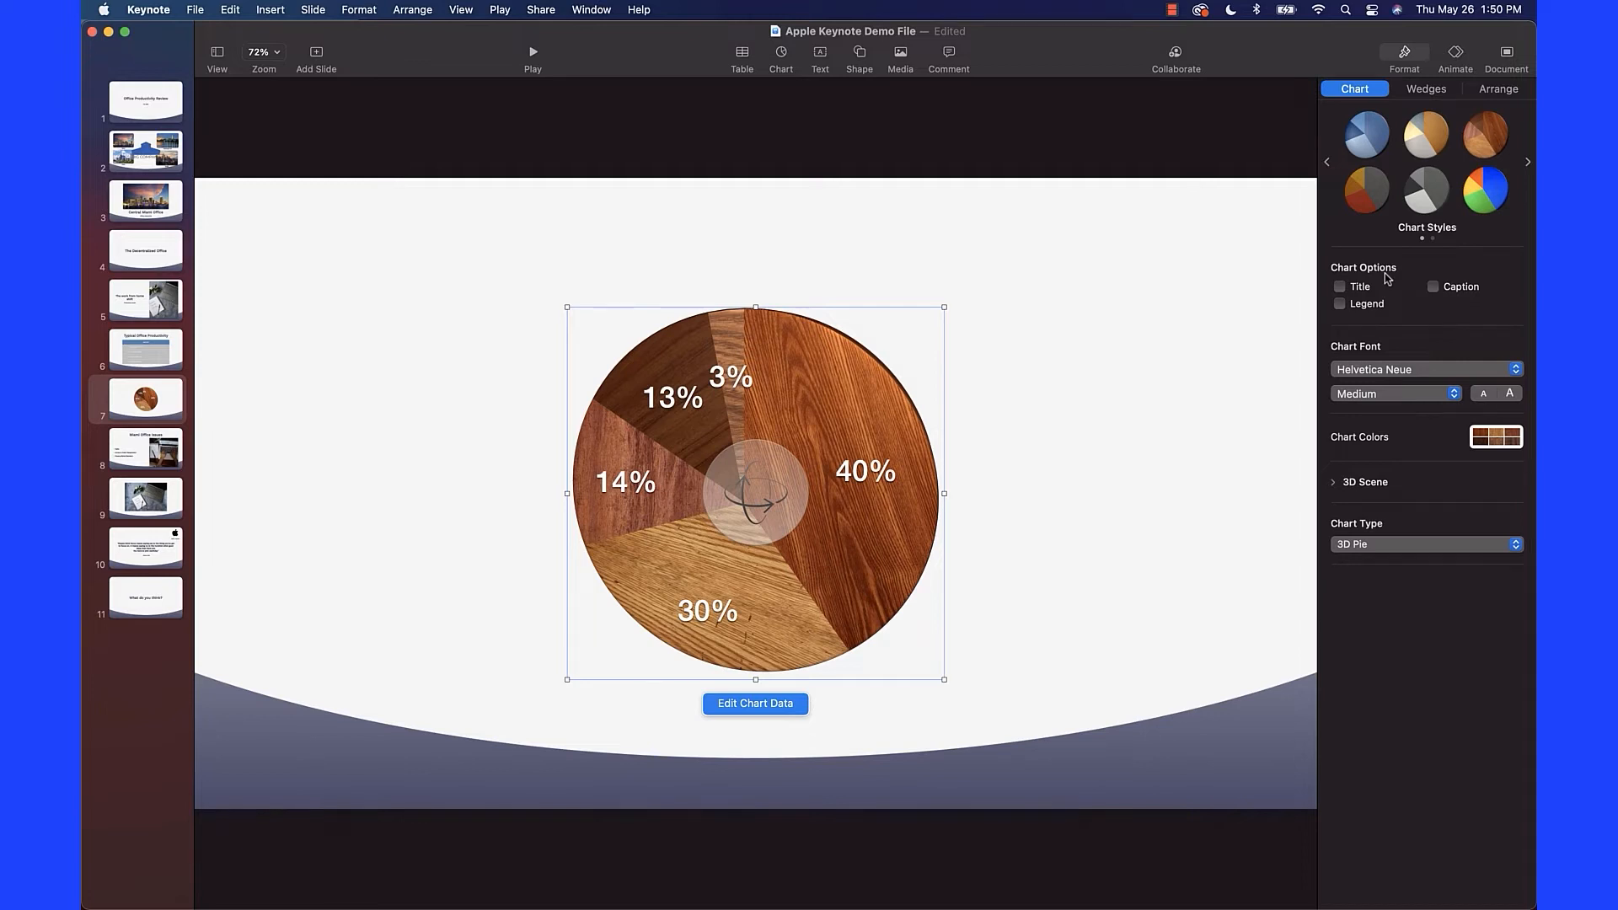
Turn on the title, caption and legend for the pie chart.
left_click(1339, 287)
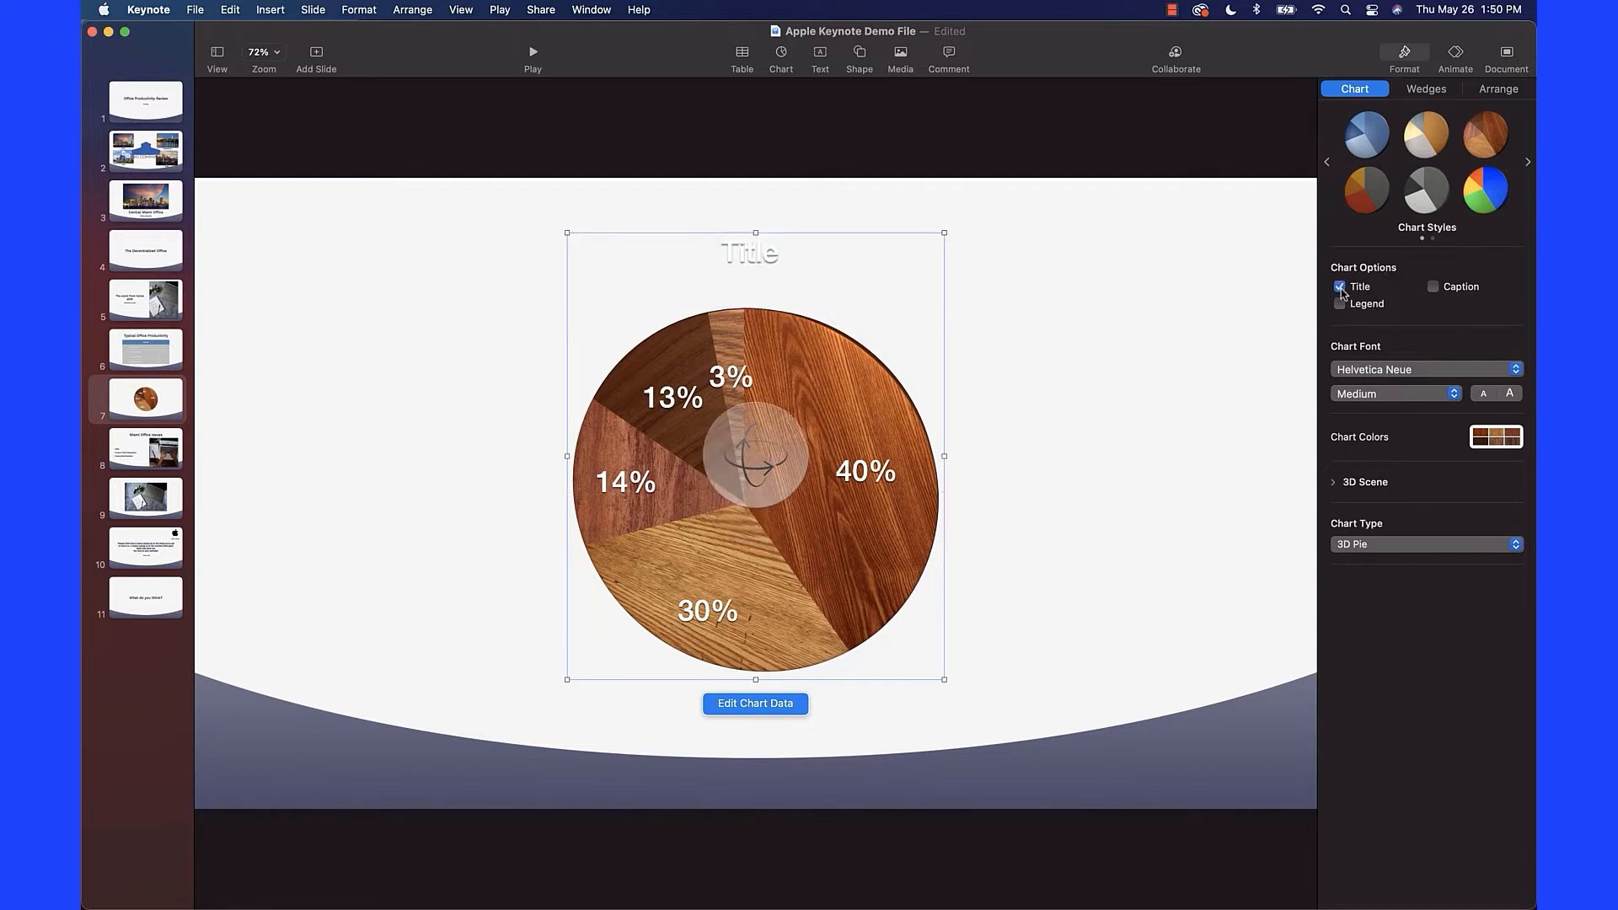
left_click(1433, 288)
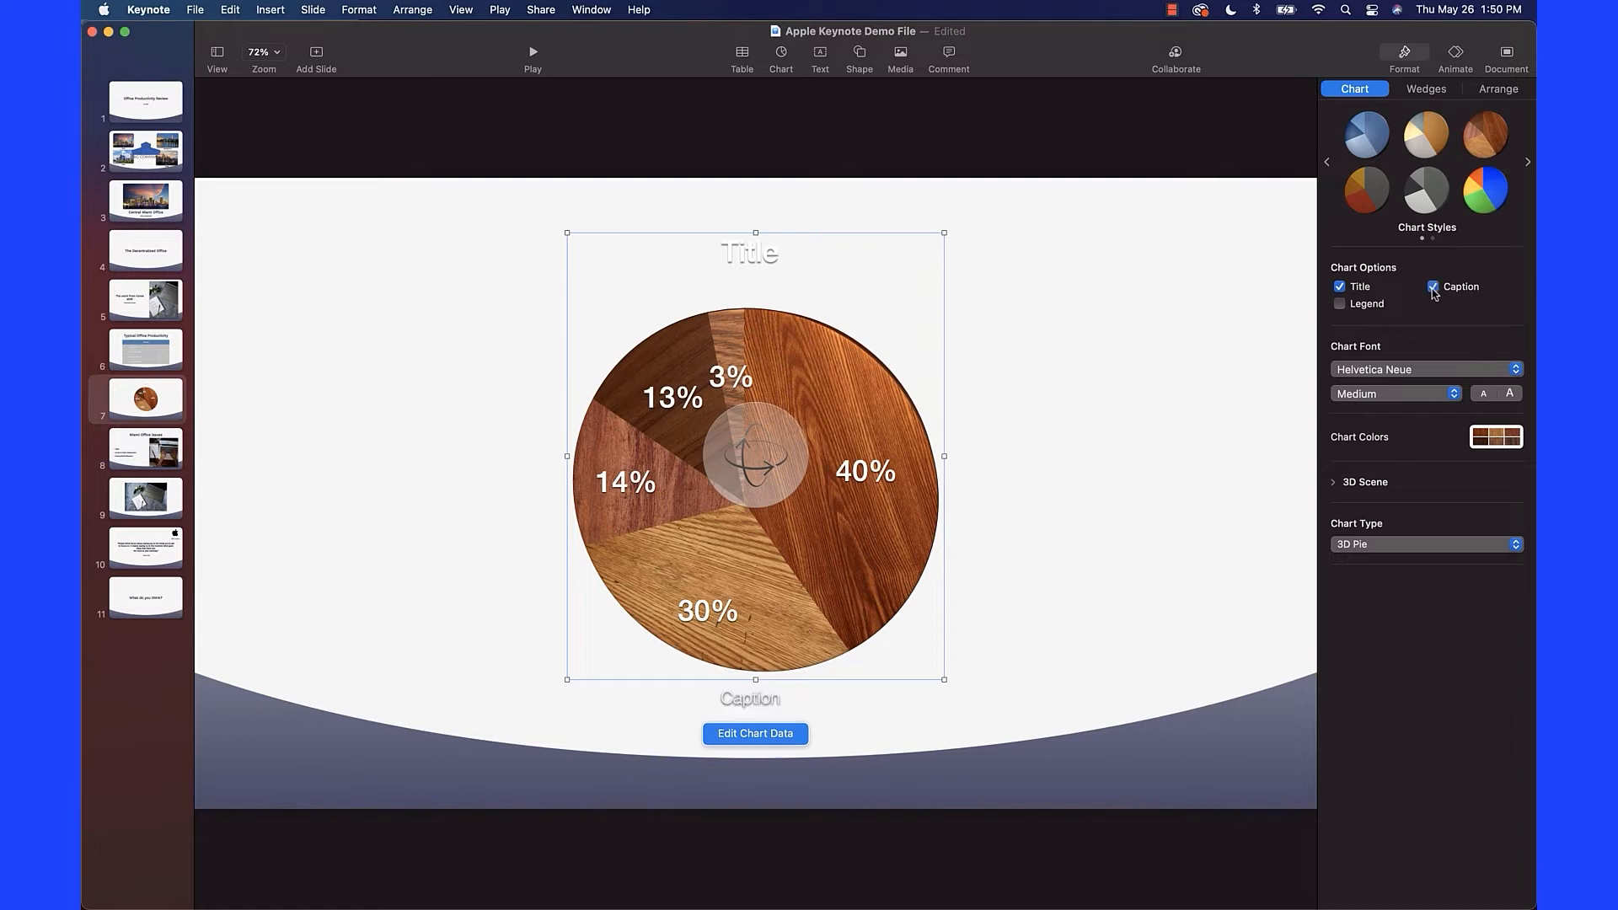
left_click(1341, 305)
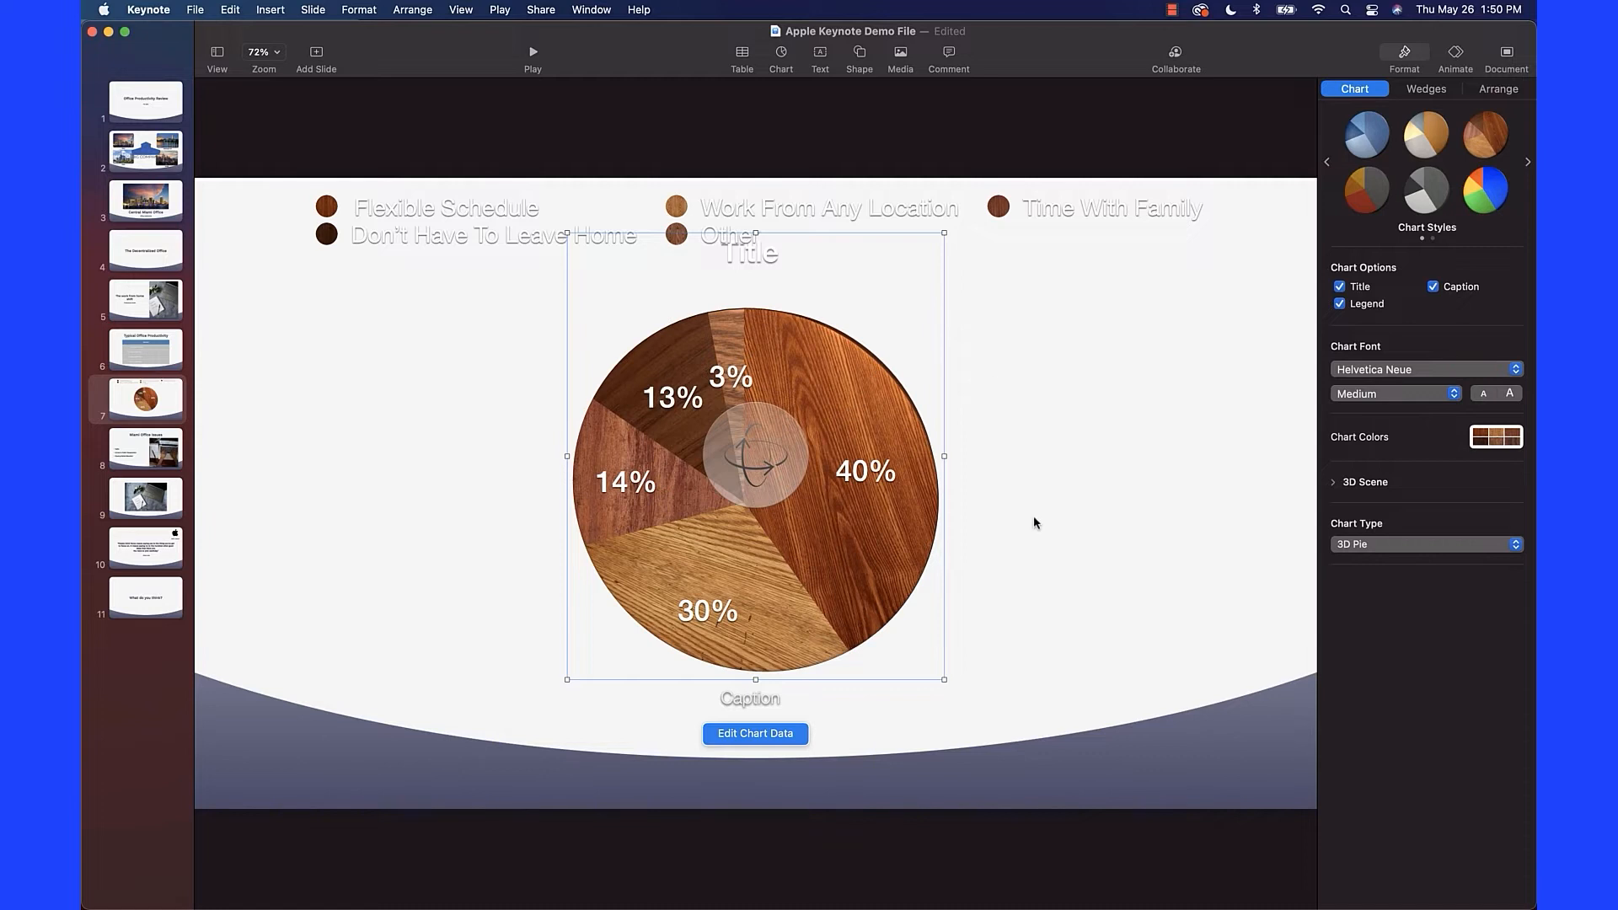
Select the chart title, and copy "Biggest Benefit To Working Remotely" from the Work From Home Data document to use as its text.
left_click(747, 259)
key("super+Tab")
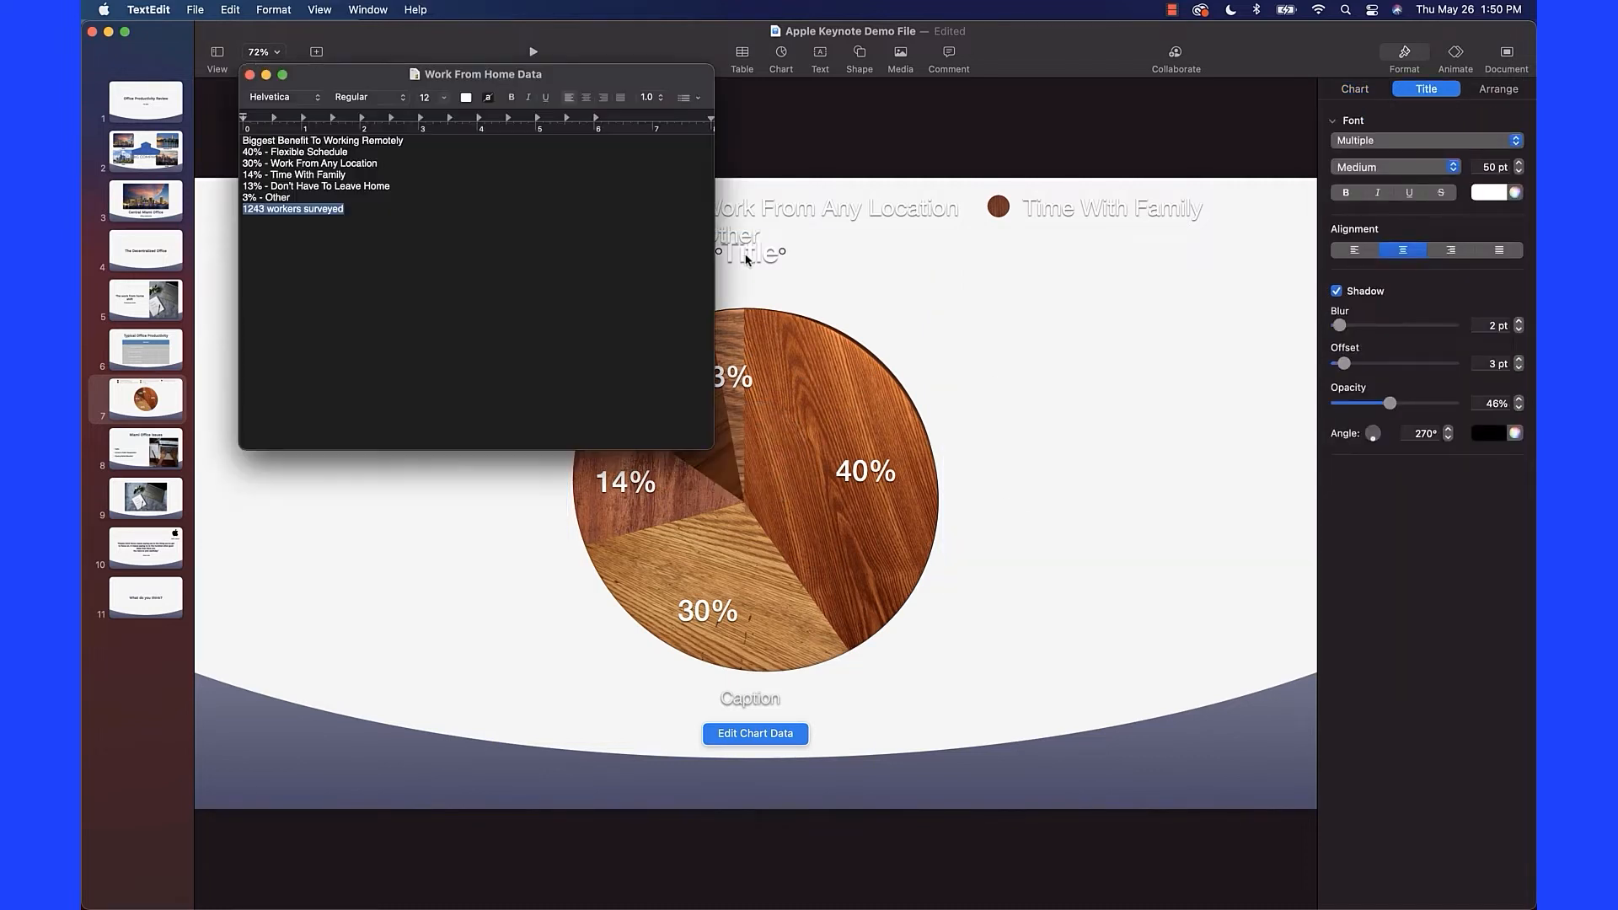
triple_click(374, 140)
key("super+Tab")
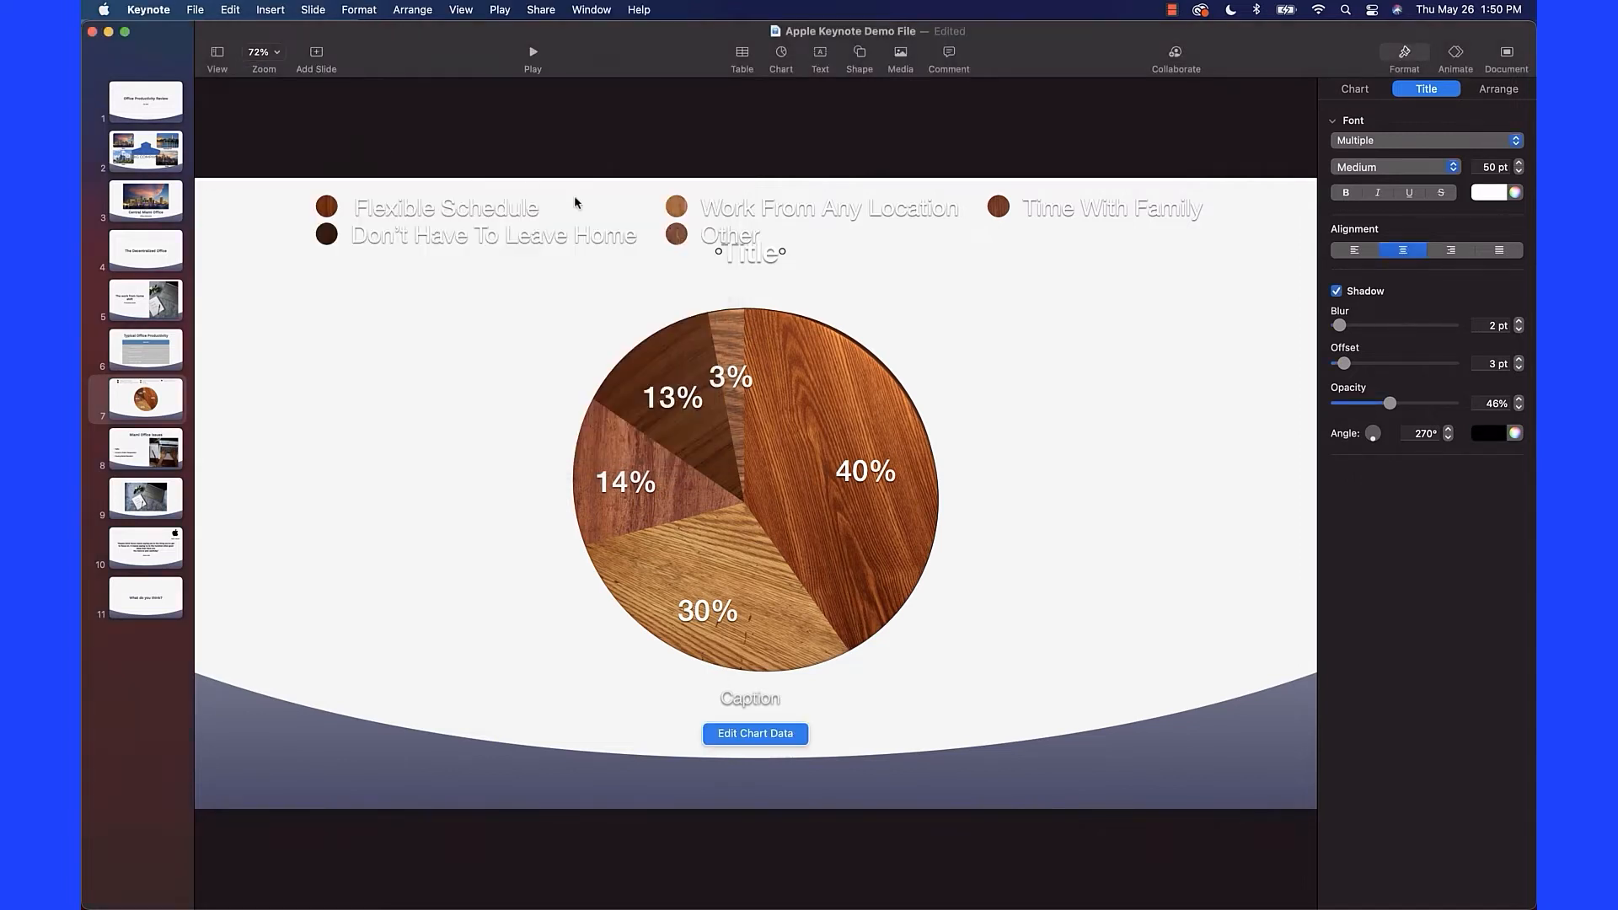
Replace the pie chart's placeholder title with the copied text "Biggest Benefit To Working Remotely".
double_click(750, 255)
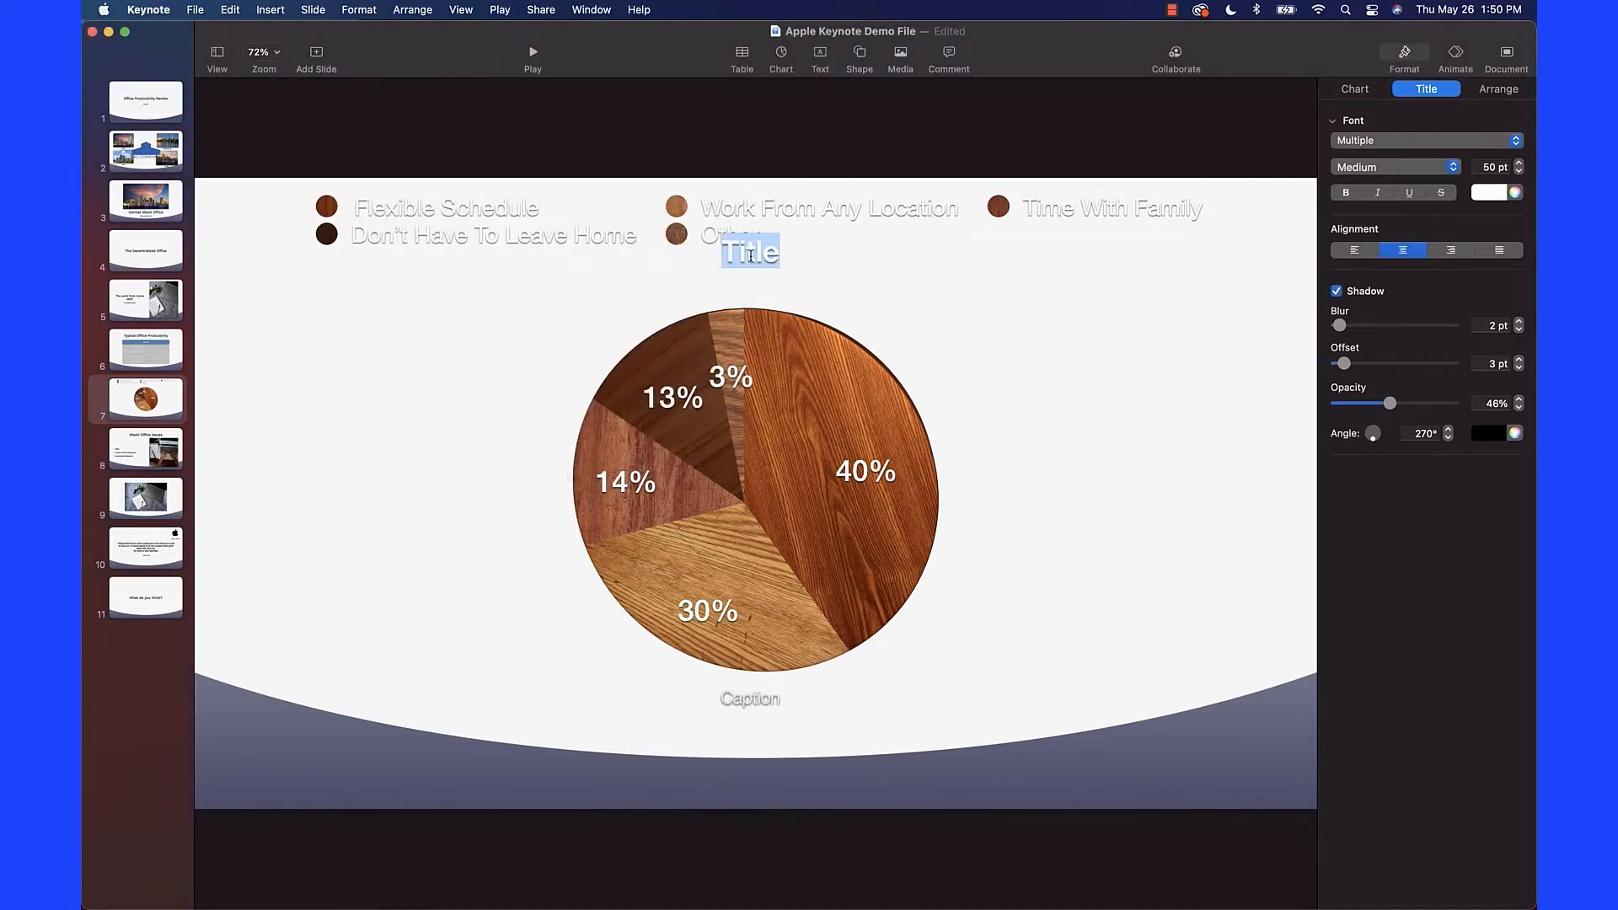
key("super+v")
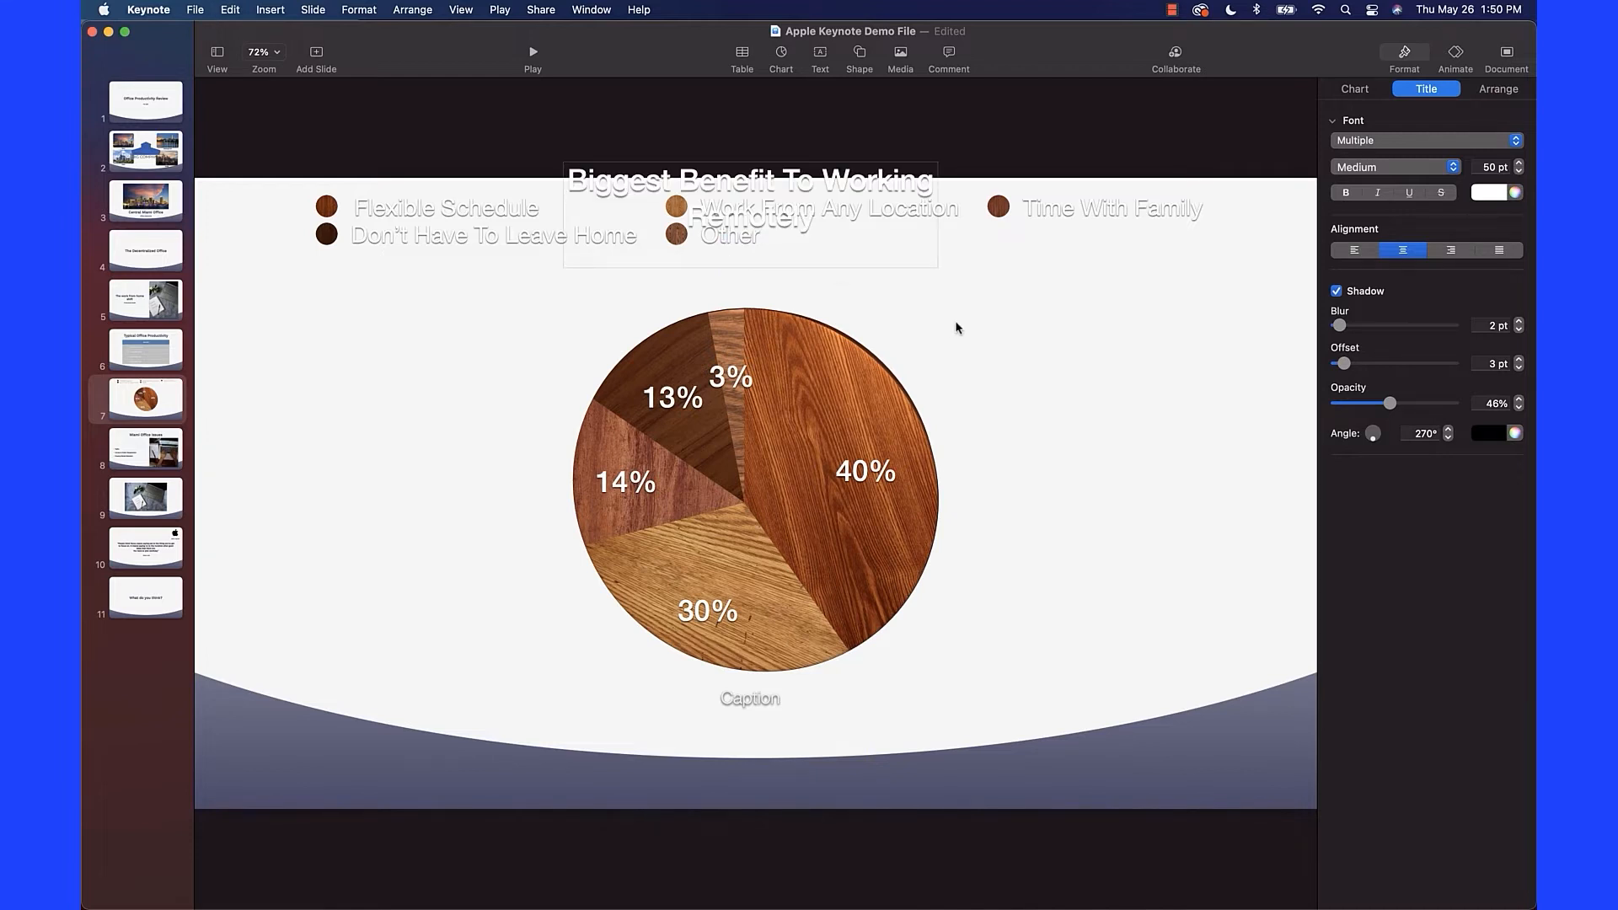
left_click(1031, 388)
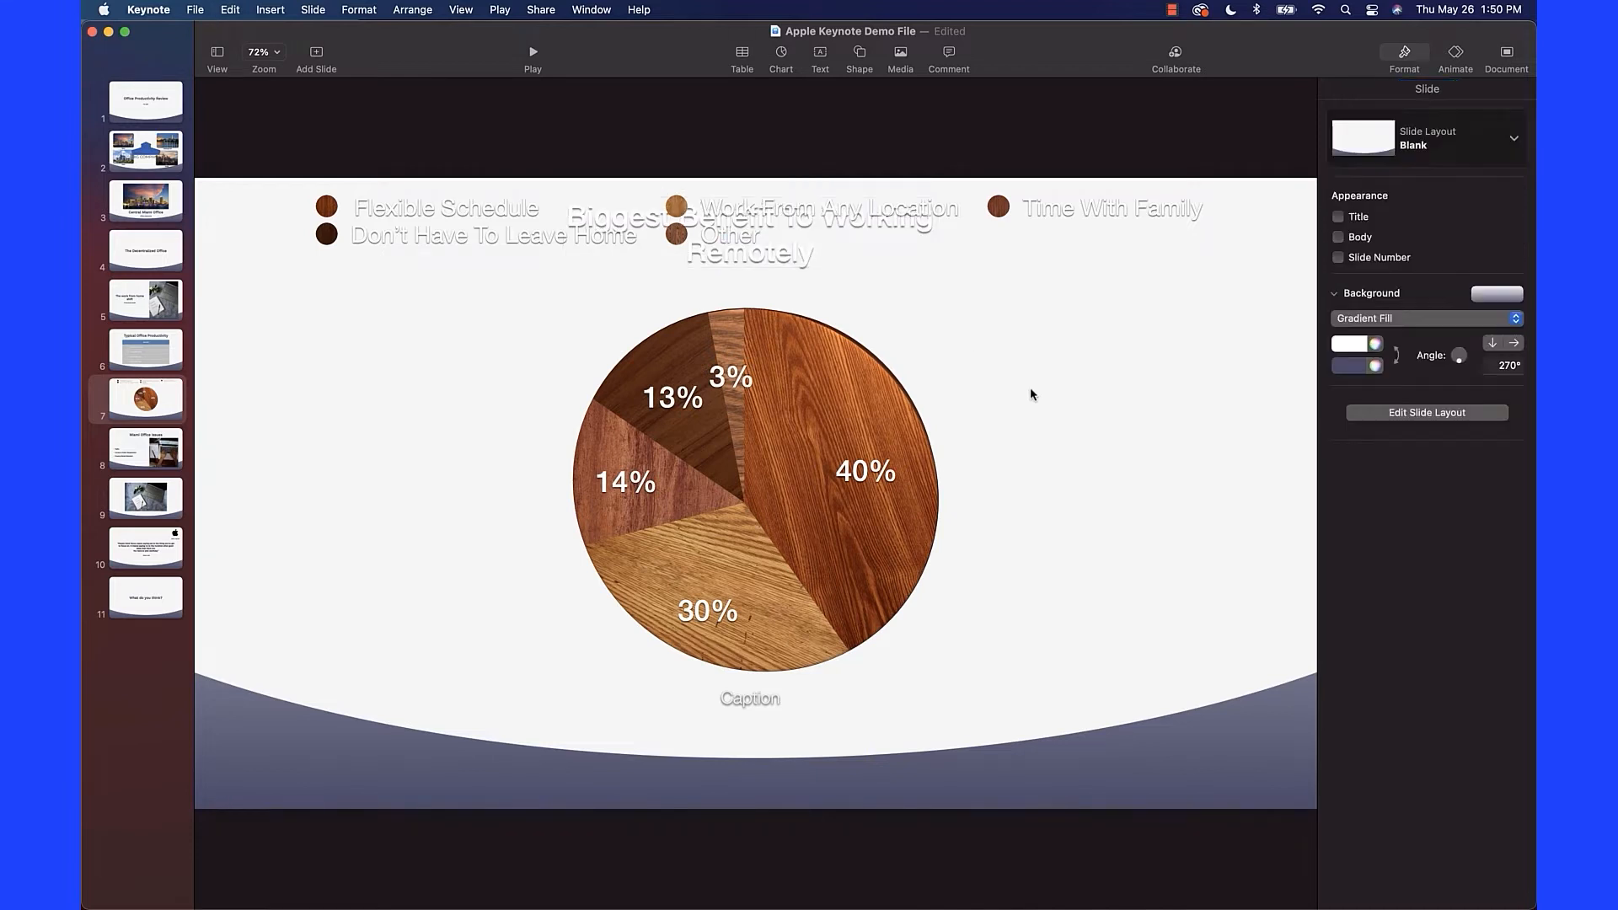
Lower the pie chart on the slide and position its legend above the chart title so the two no longer overlap.
left_click(771, 360)
left_click_drag(771, 360, 768, 416)
left_click_drag(1029, 271, 1035, 221)
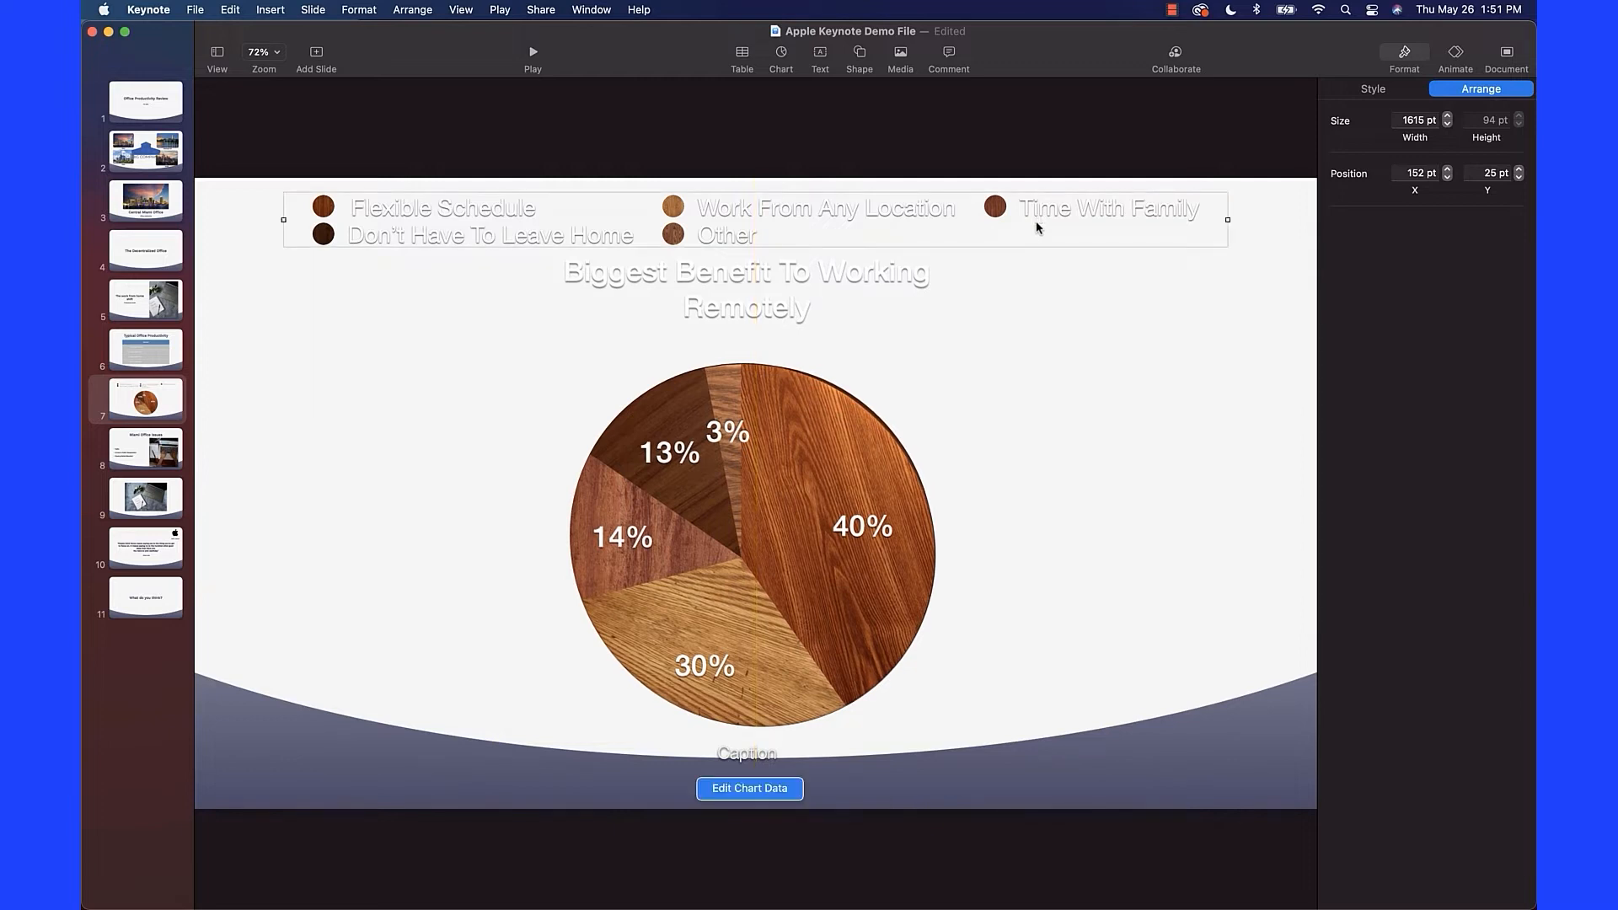
Narrow the legend to a single column about 596 pt wide beside the pie, and shift the chart up slightly.
left_click(1053, 387)
left_click(1076, 209)
left_click_drag(1226, 219, 348, 377)
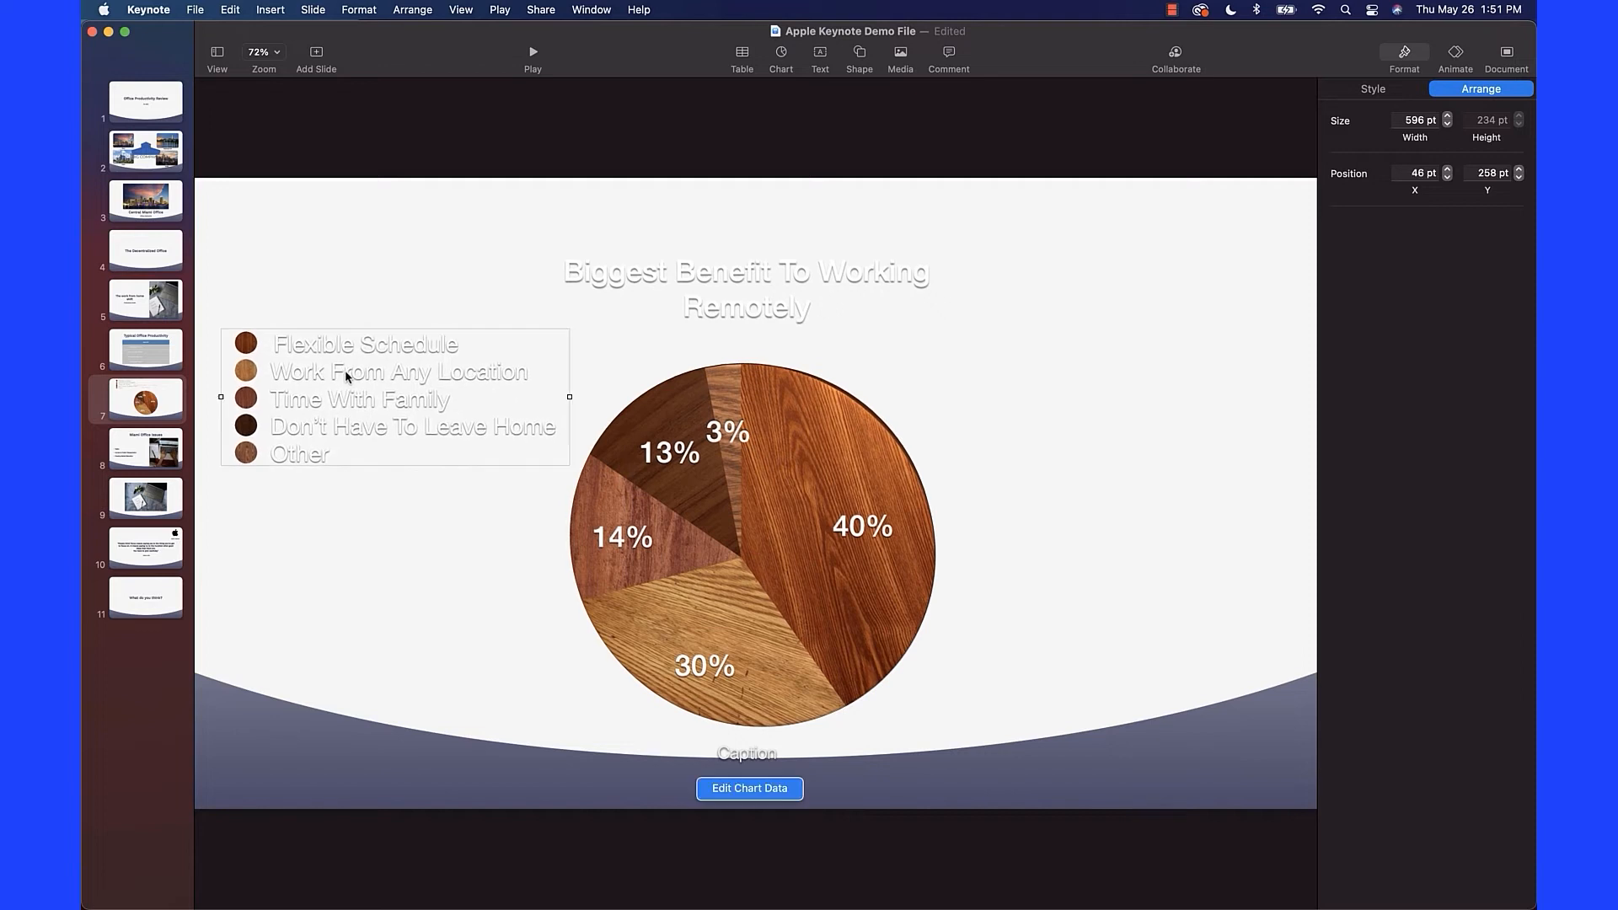
left_click(364, 578)
left_click_drag(746, 575, 765, 548)
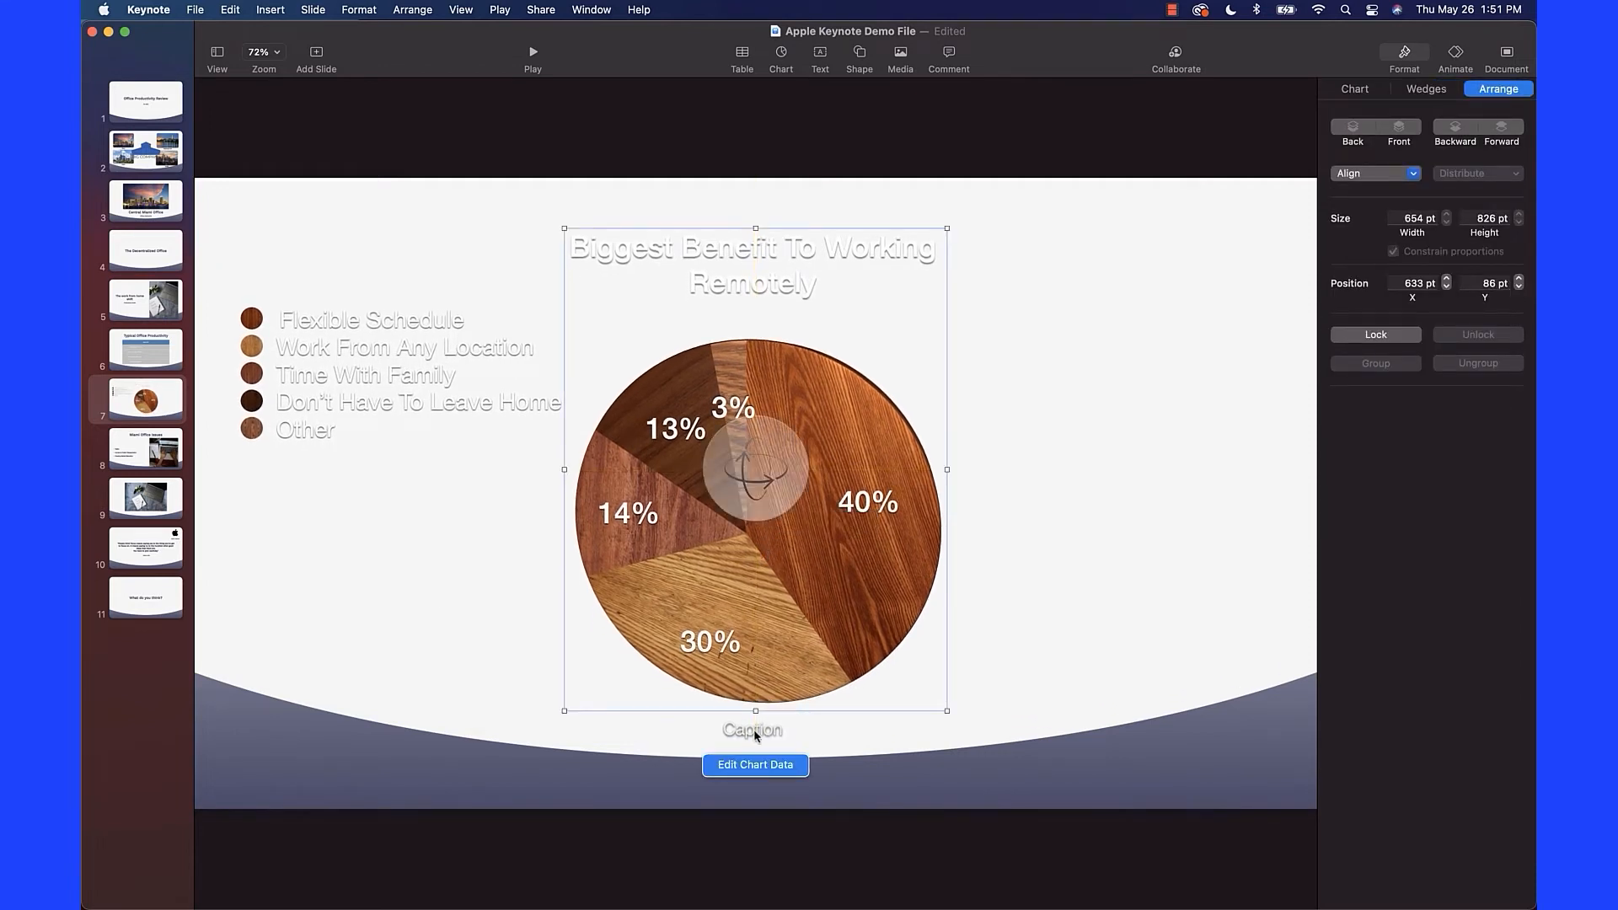
Switch to the "Work From Home Data" document in TextEdit.
key("super+Tab")
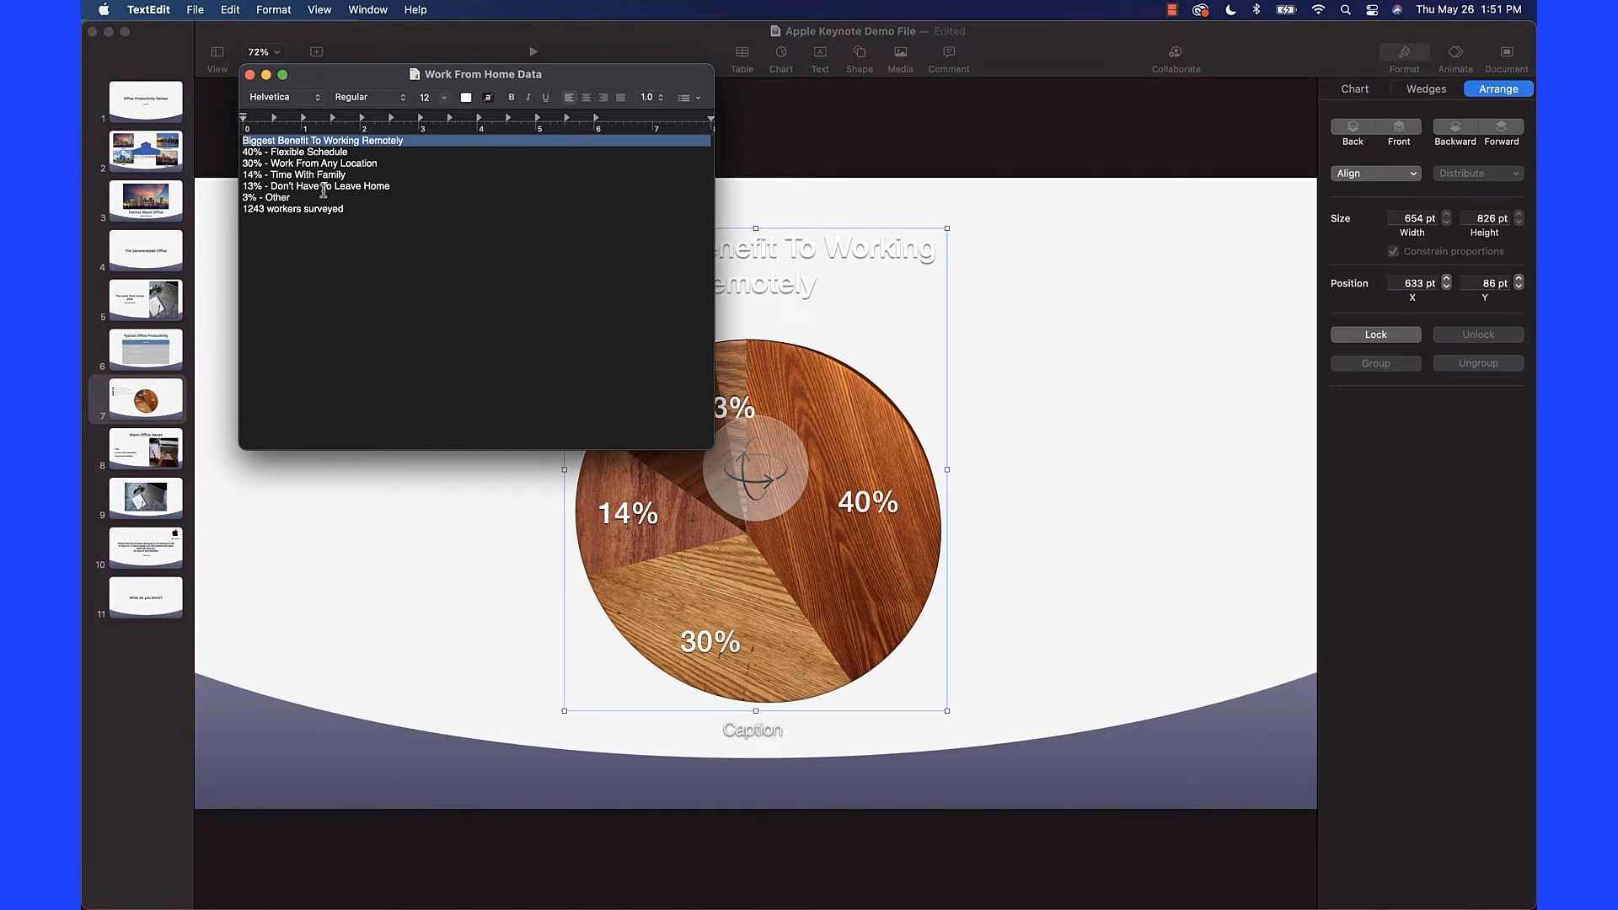
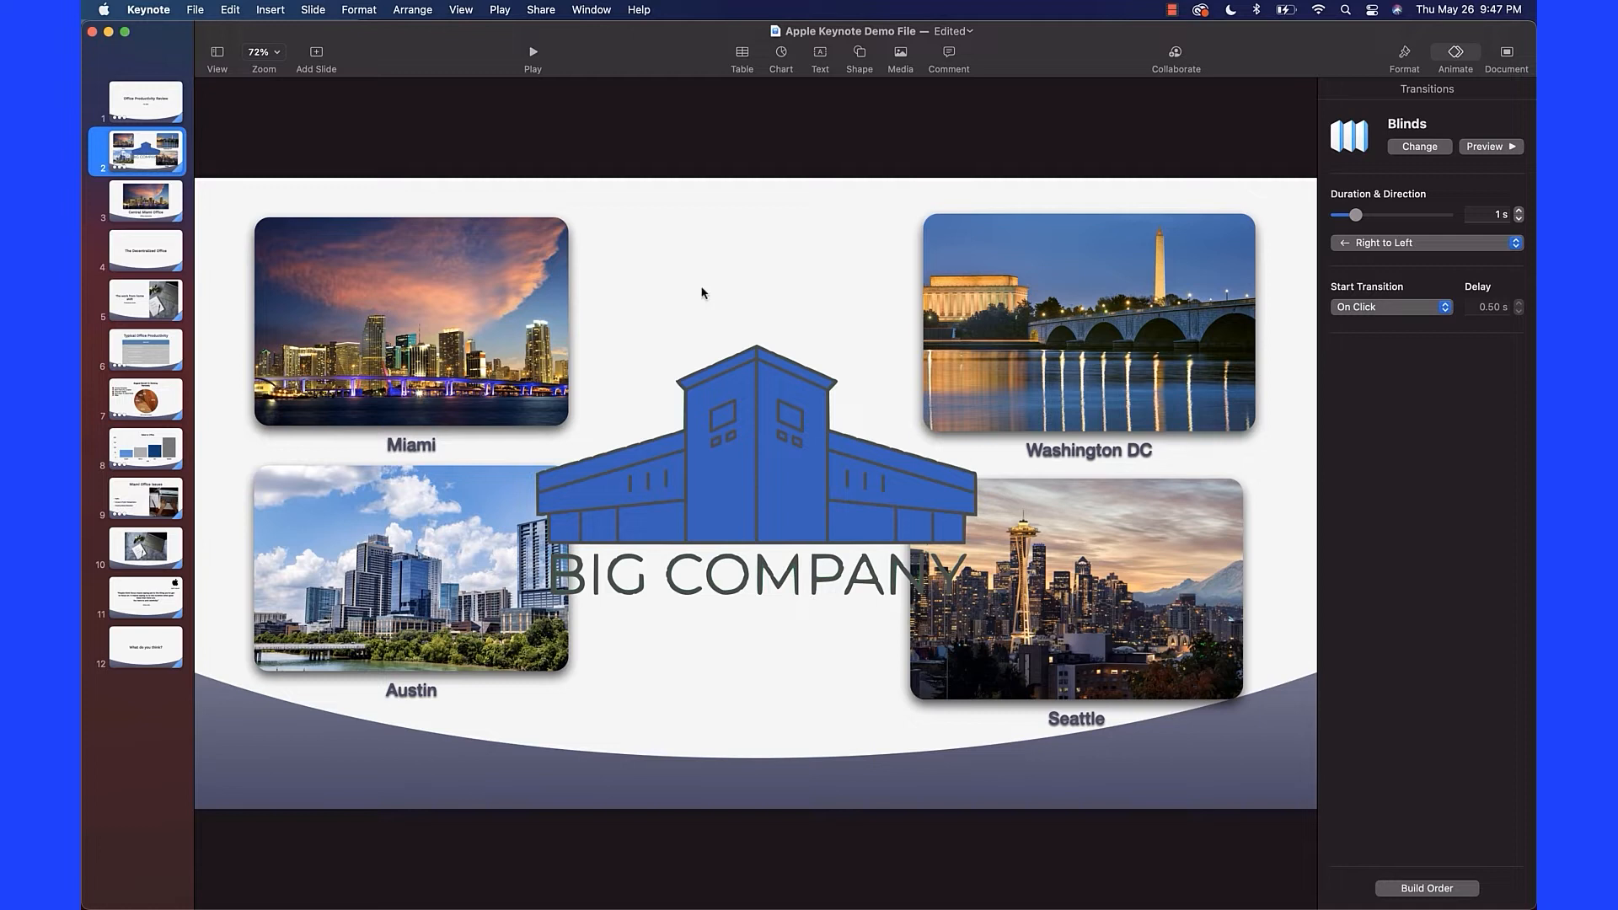
Change the transition of slide 2, with the four city photos, to Cube.
left_click(1422, 148)
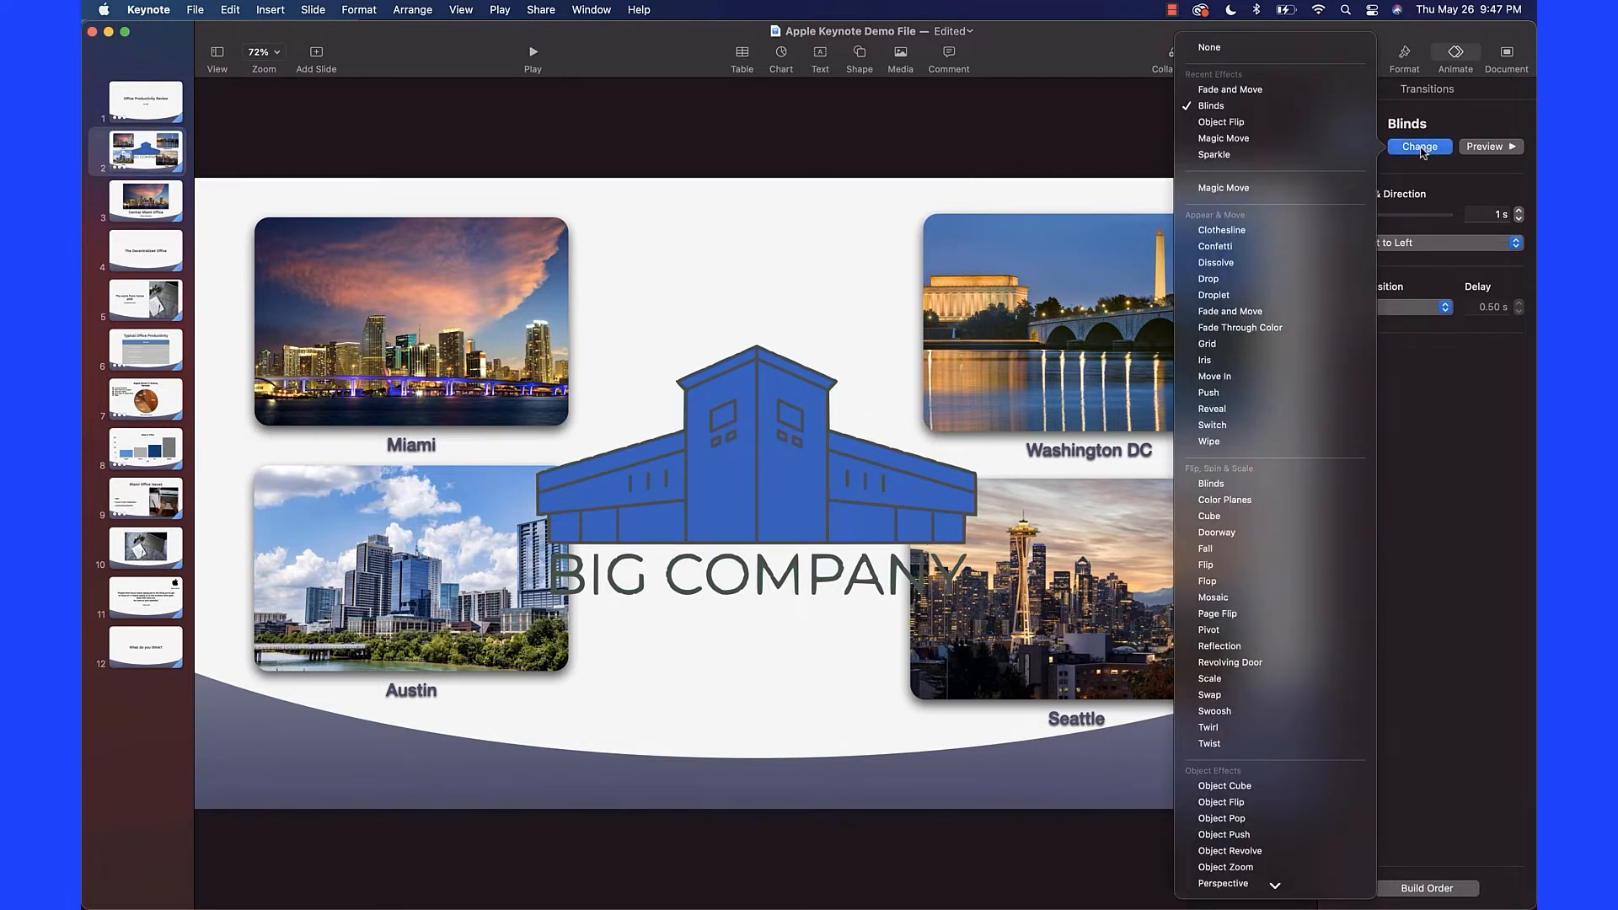
left_click(1212, 523)
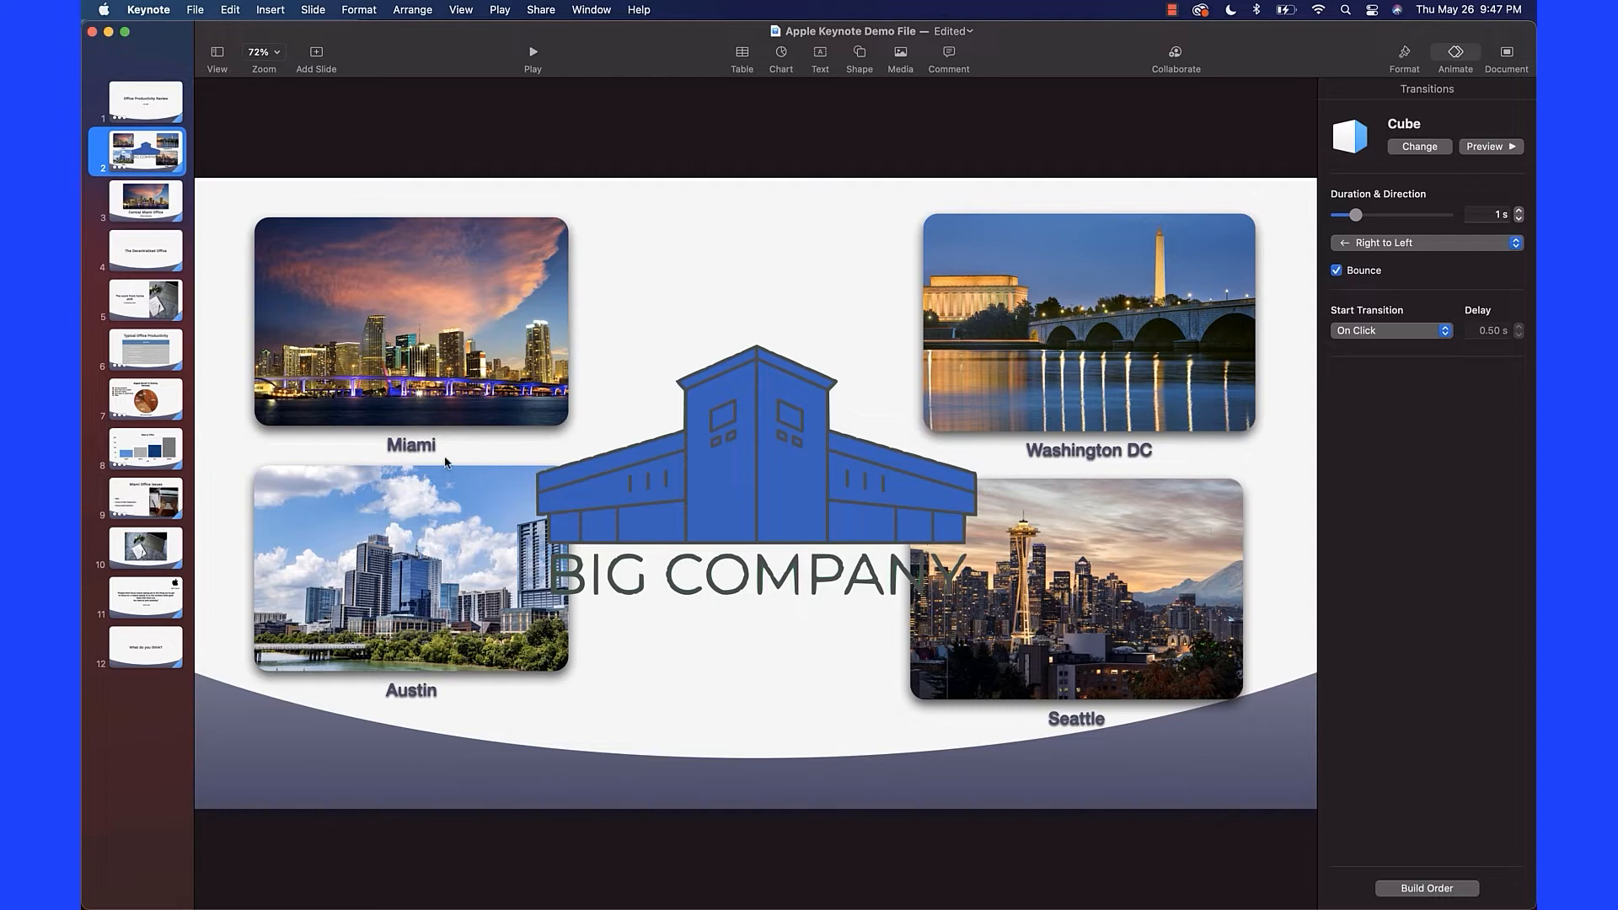
Change the transition of slide 3, "Central Miami Office", to Object Revolve.
left_click(147, 210)
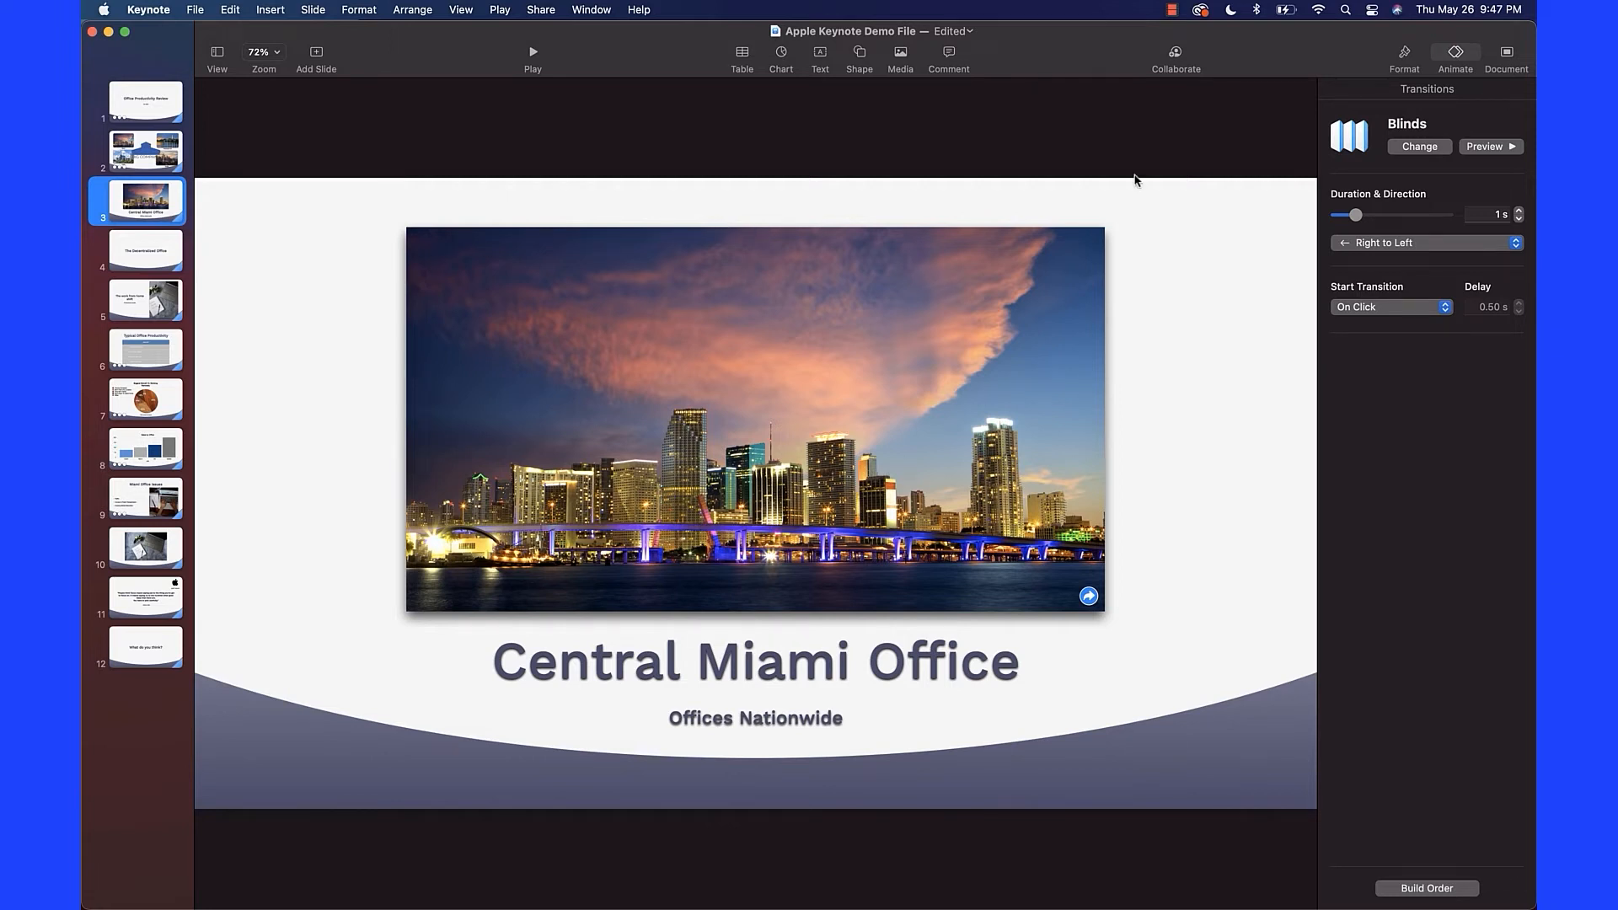
left_click(1420, 148)
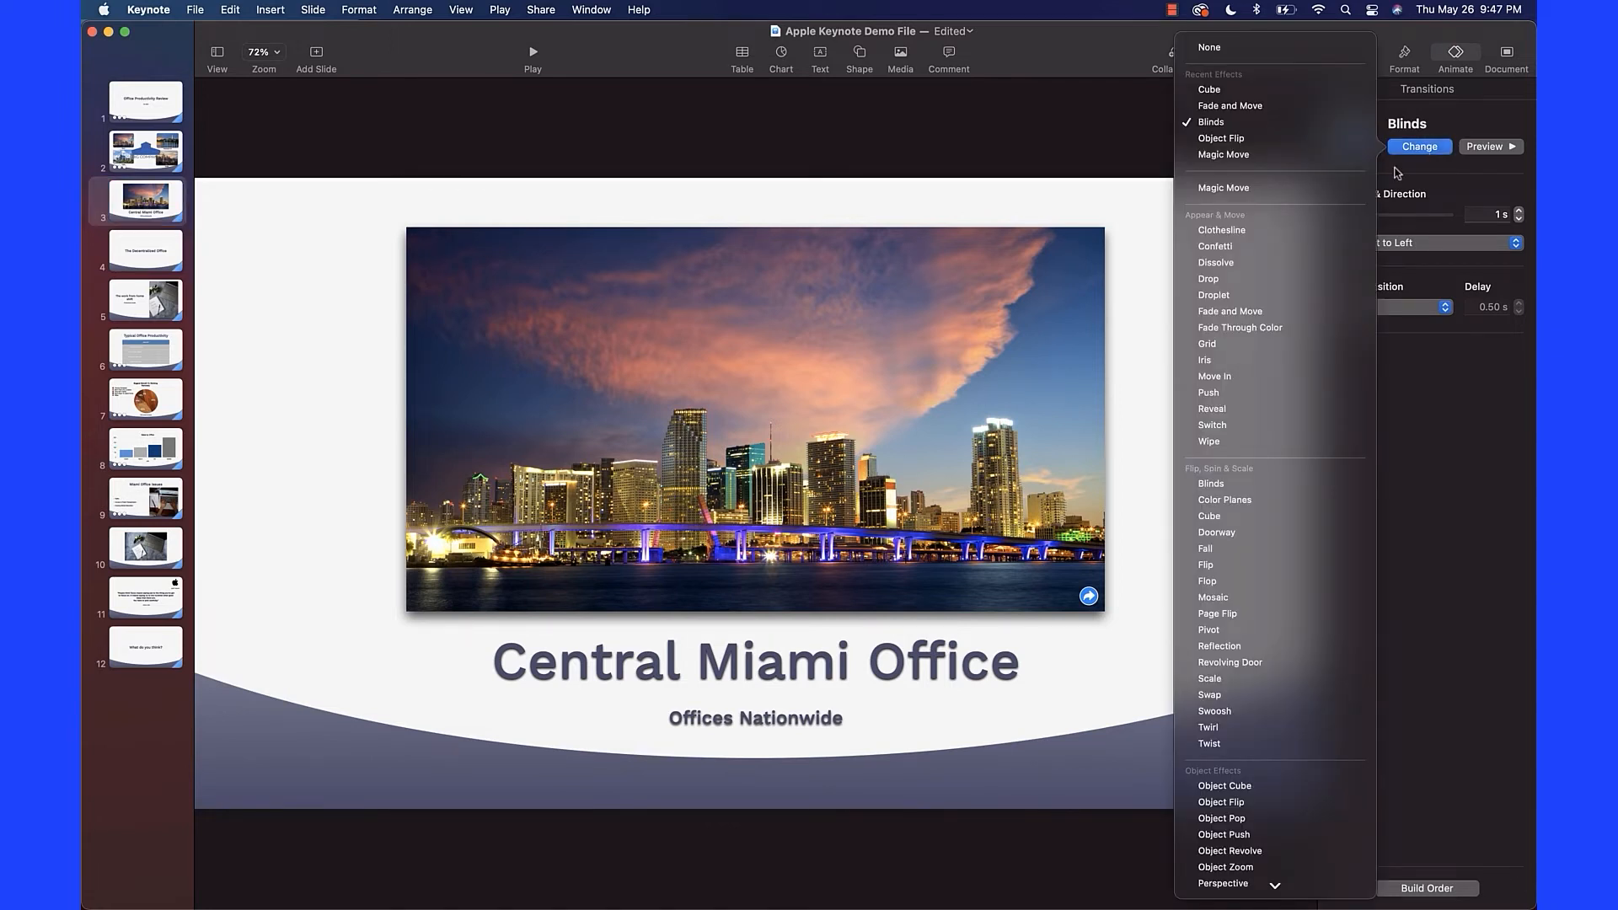
scroll(1261, 788, "down", 2)
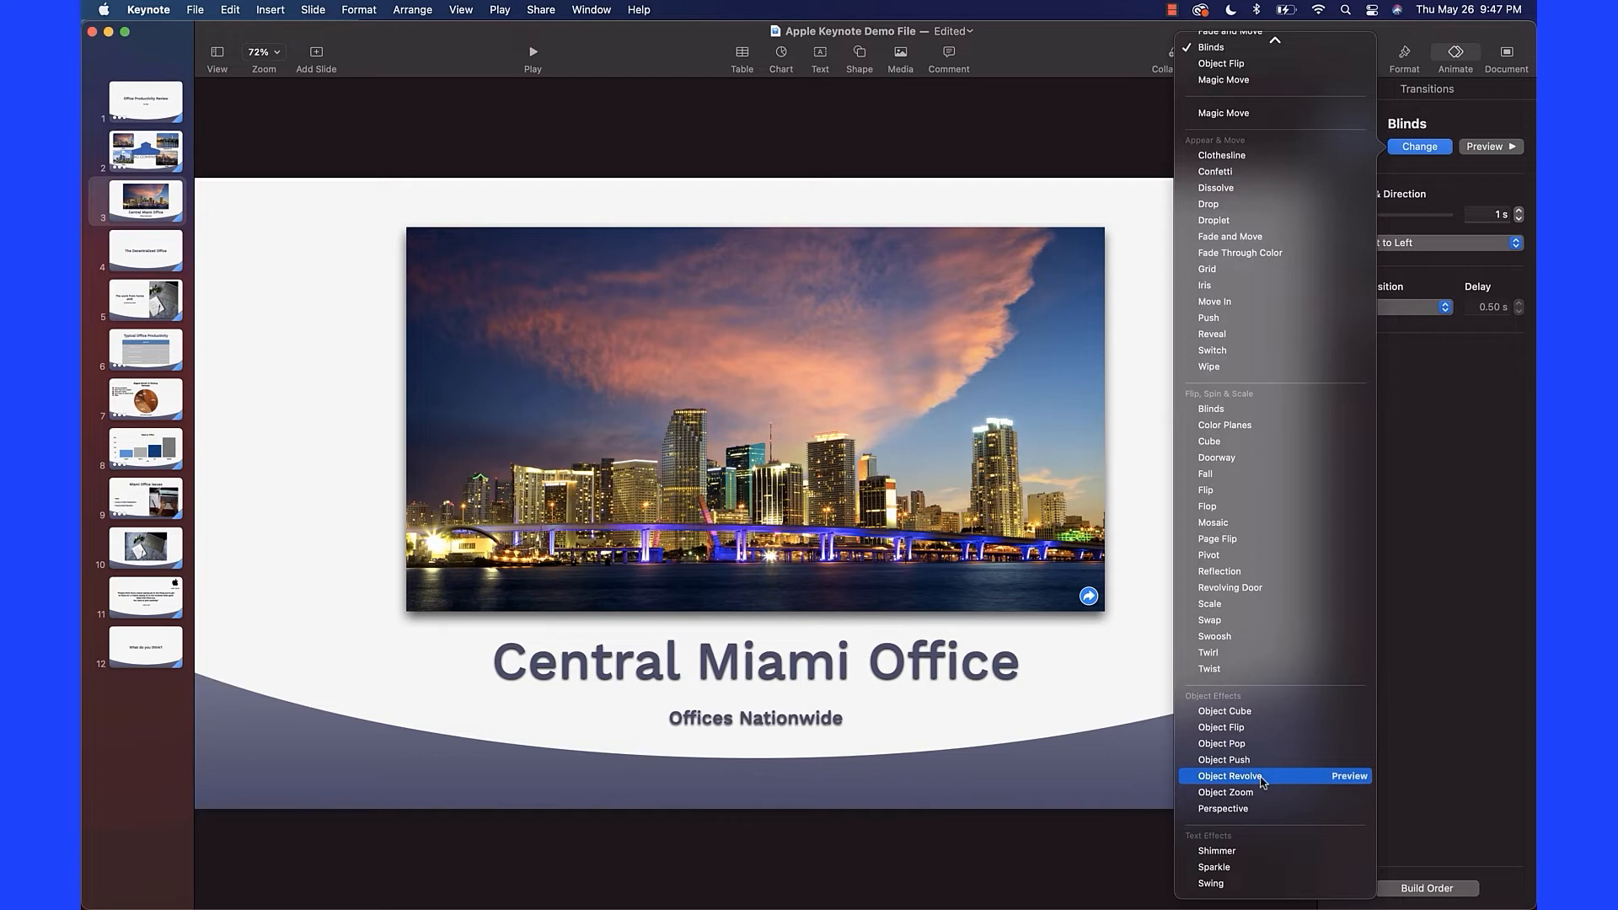
left_click(1231, 776)
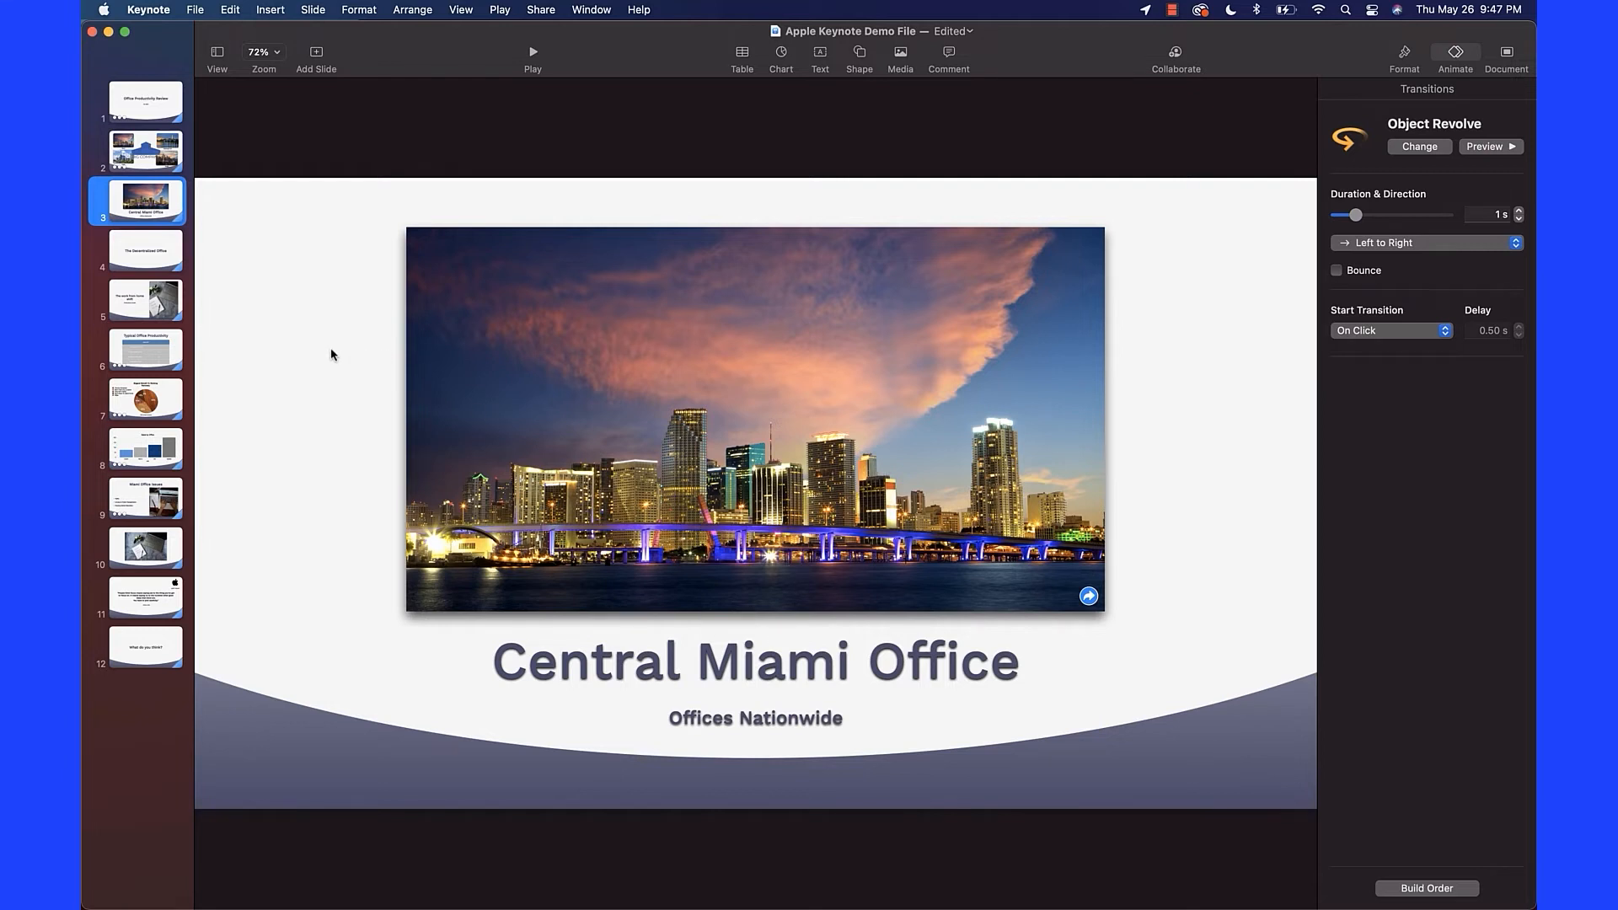
Change the transition of slide 4, "The Decentralized Office", to the Sparkle text effect.
left_click(153, 253)
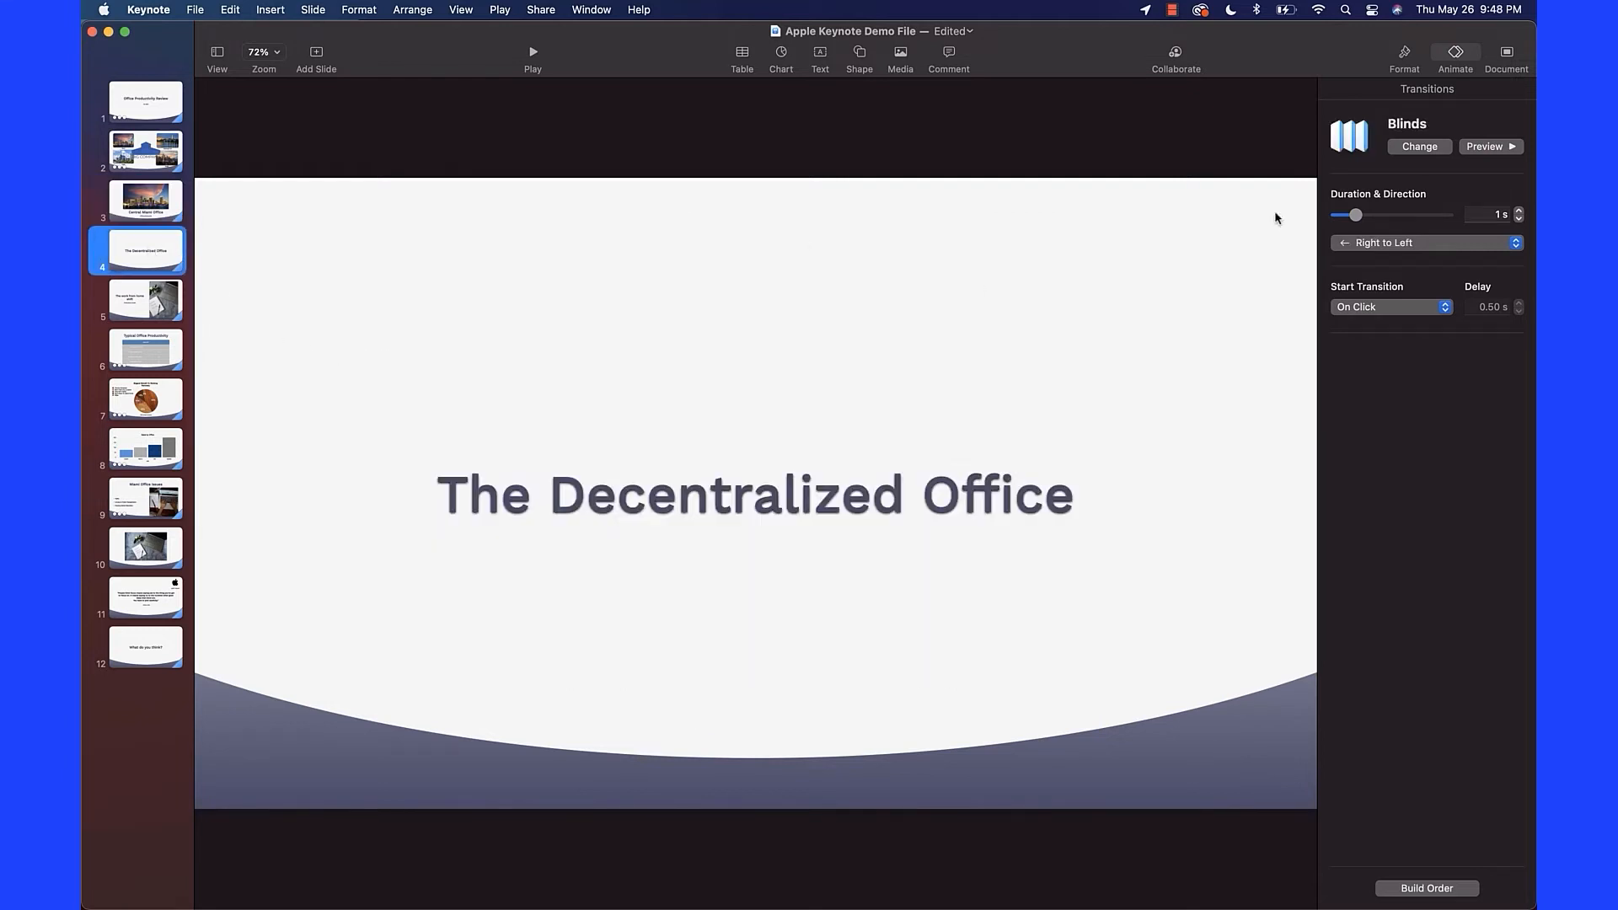
left_click(1417, 148)
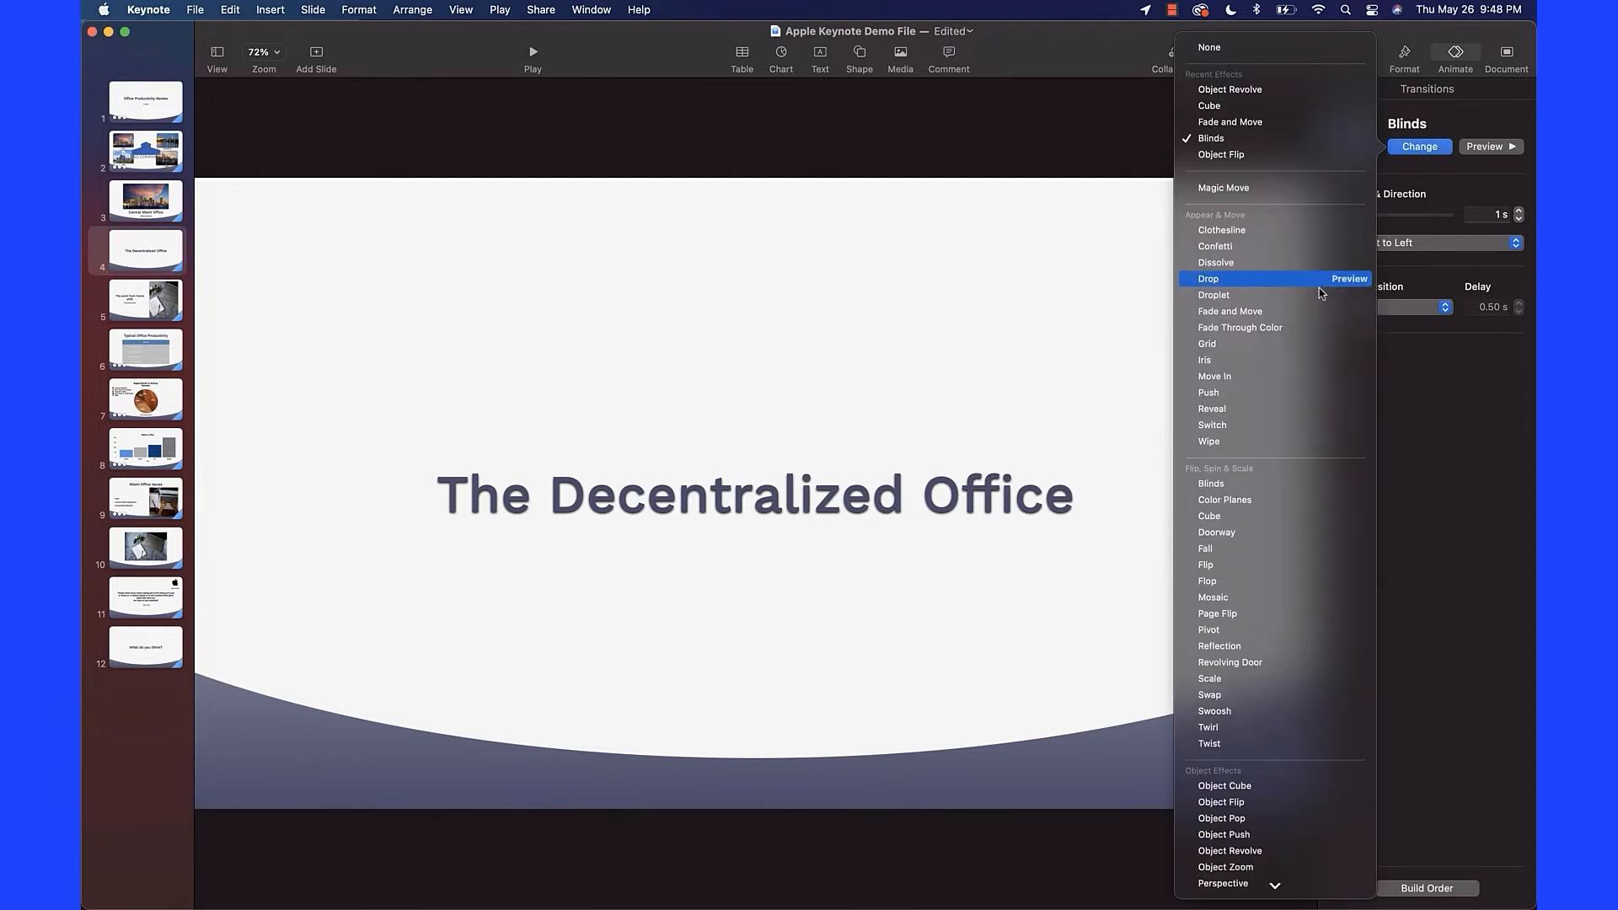
scroll(1311, 619, "down", 3)
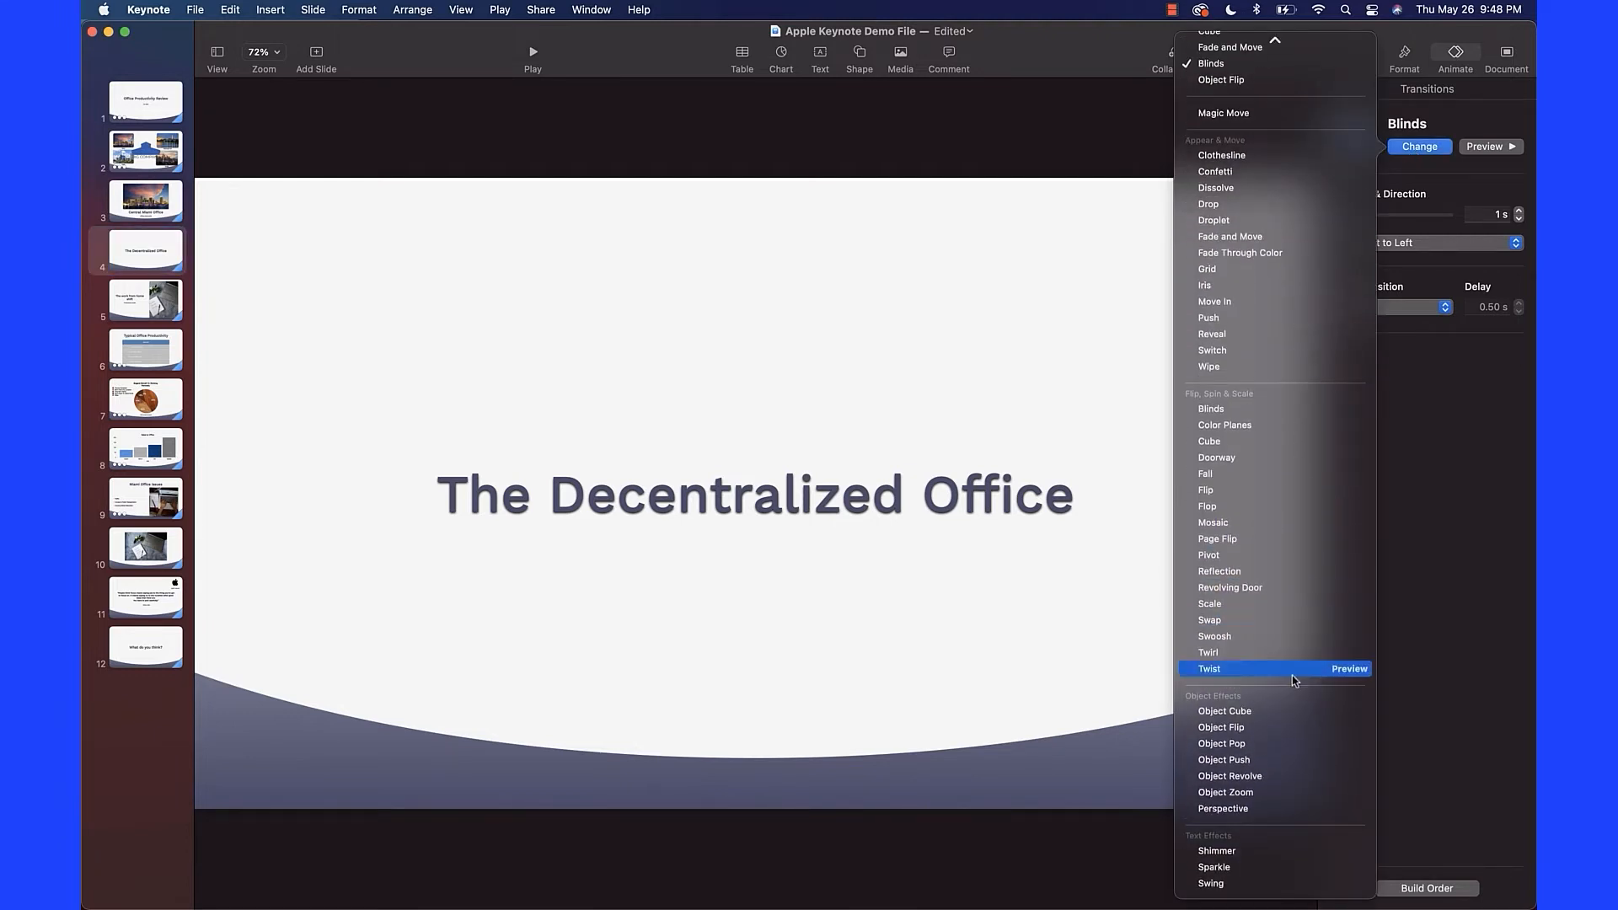
left_click(1231, 868)
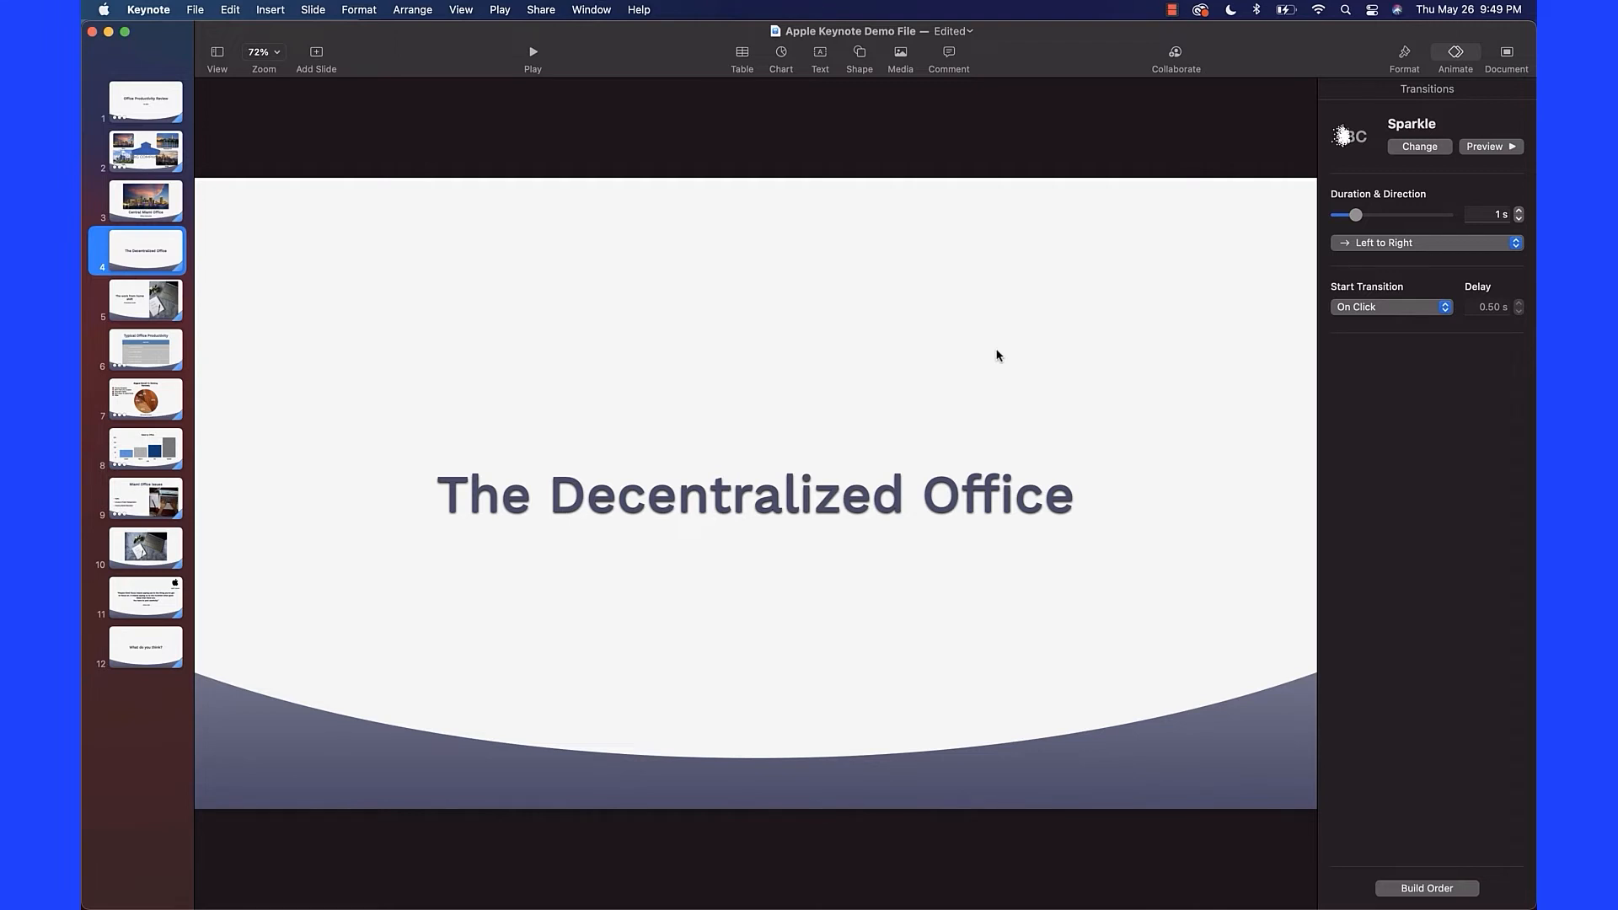
Add a slide with the Blank layout and move it directly after slide 4, indented beneath it.
left_click(131, 646)
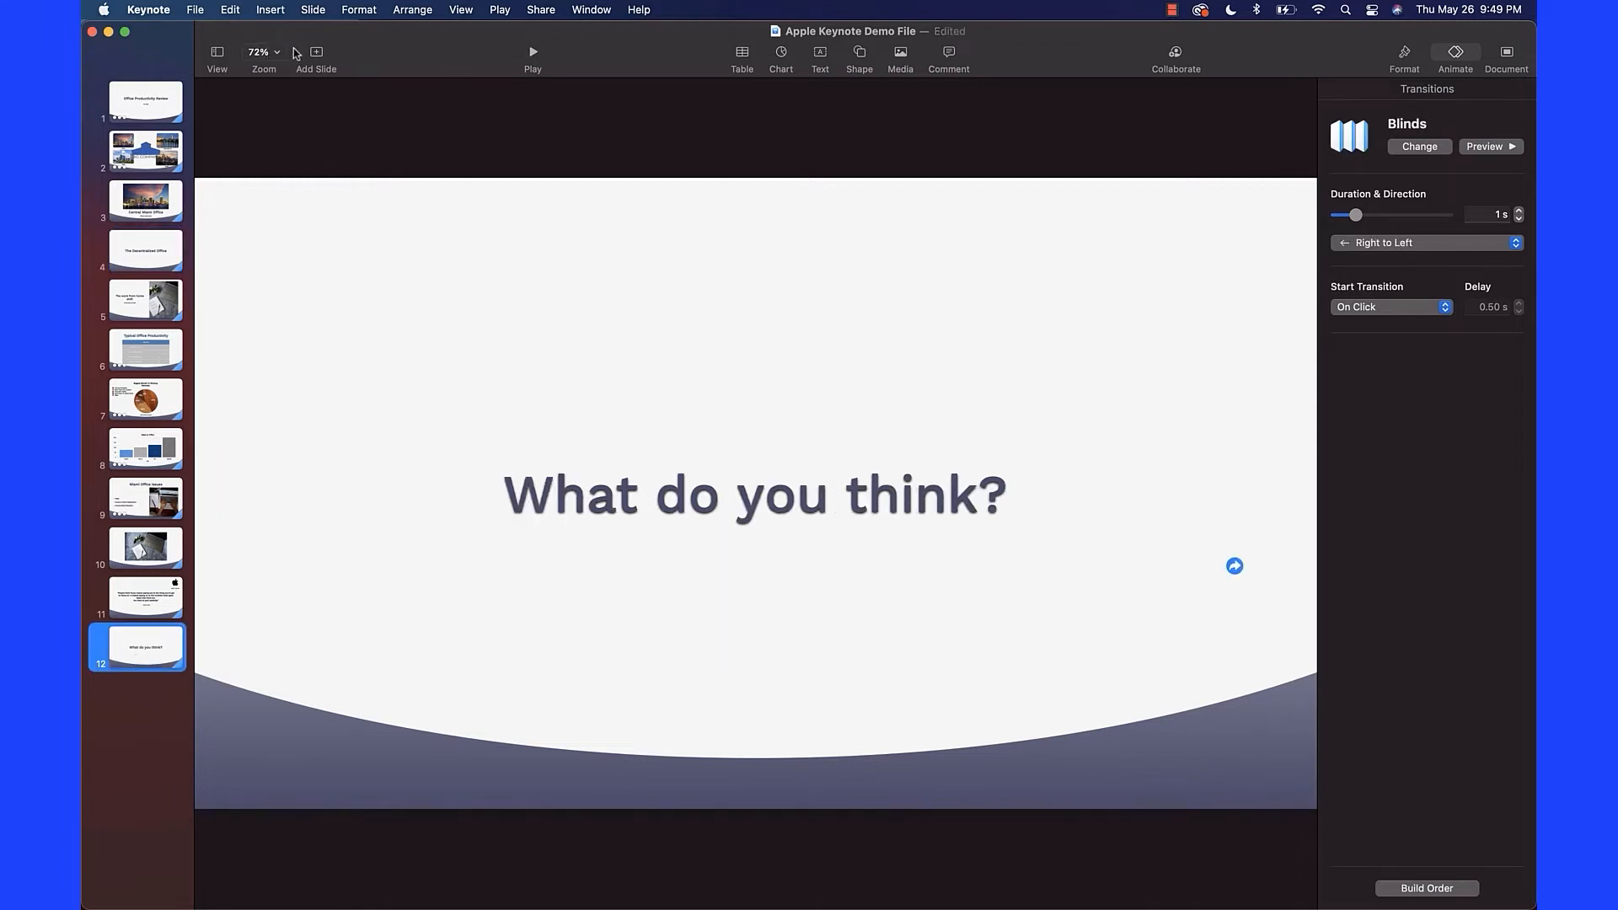
left_click(318, 56)
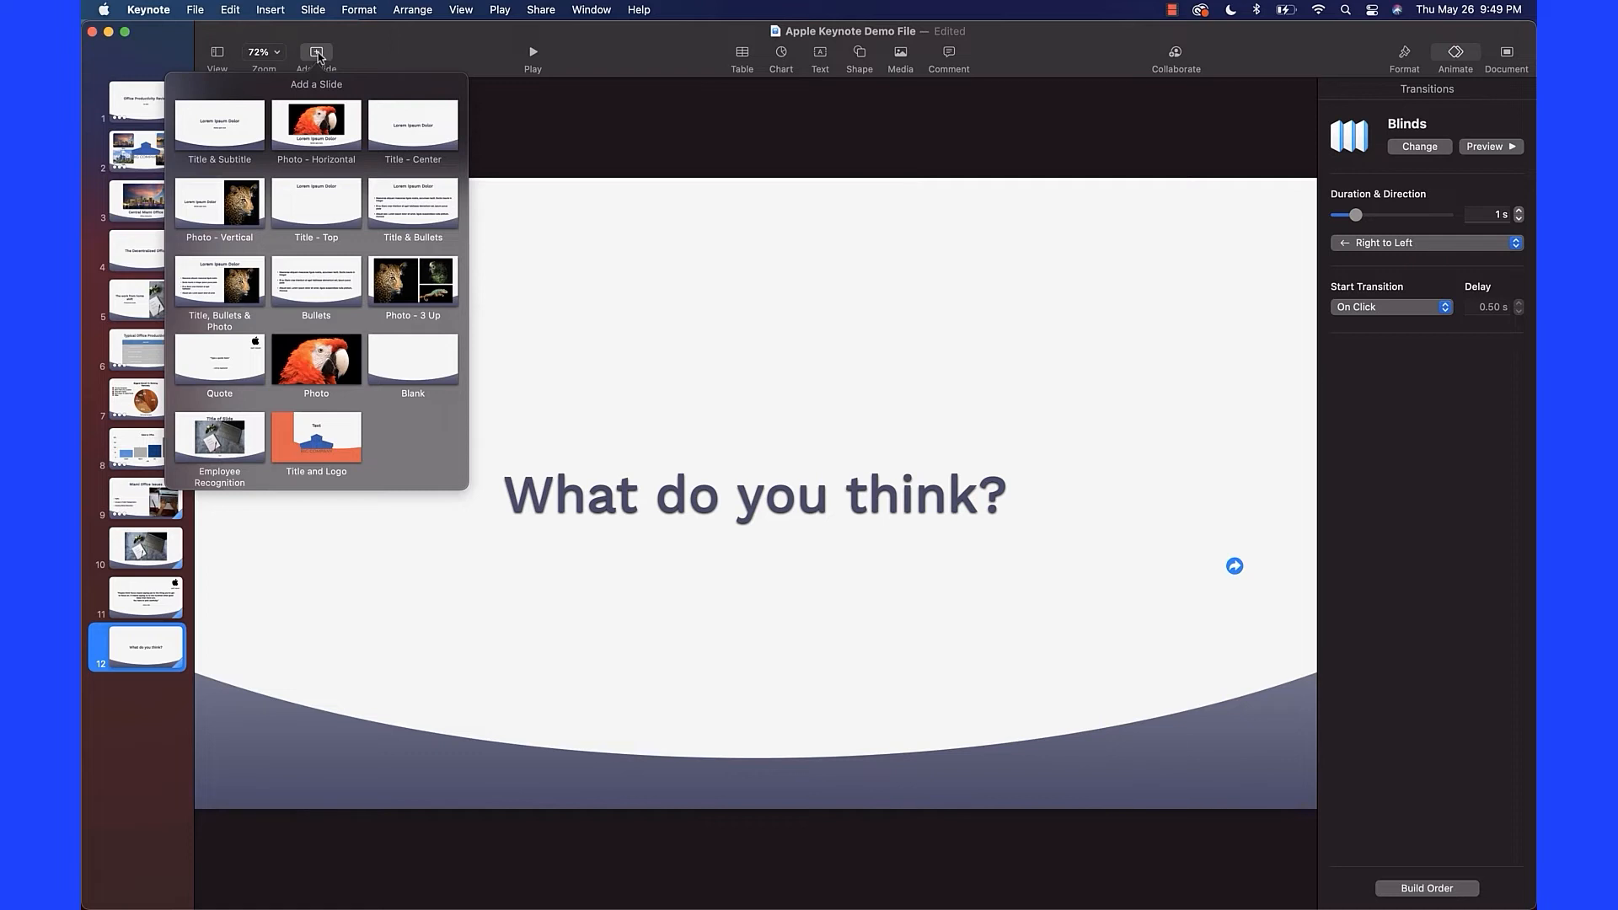
left_click(422, 360)
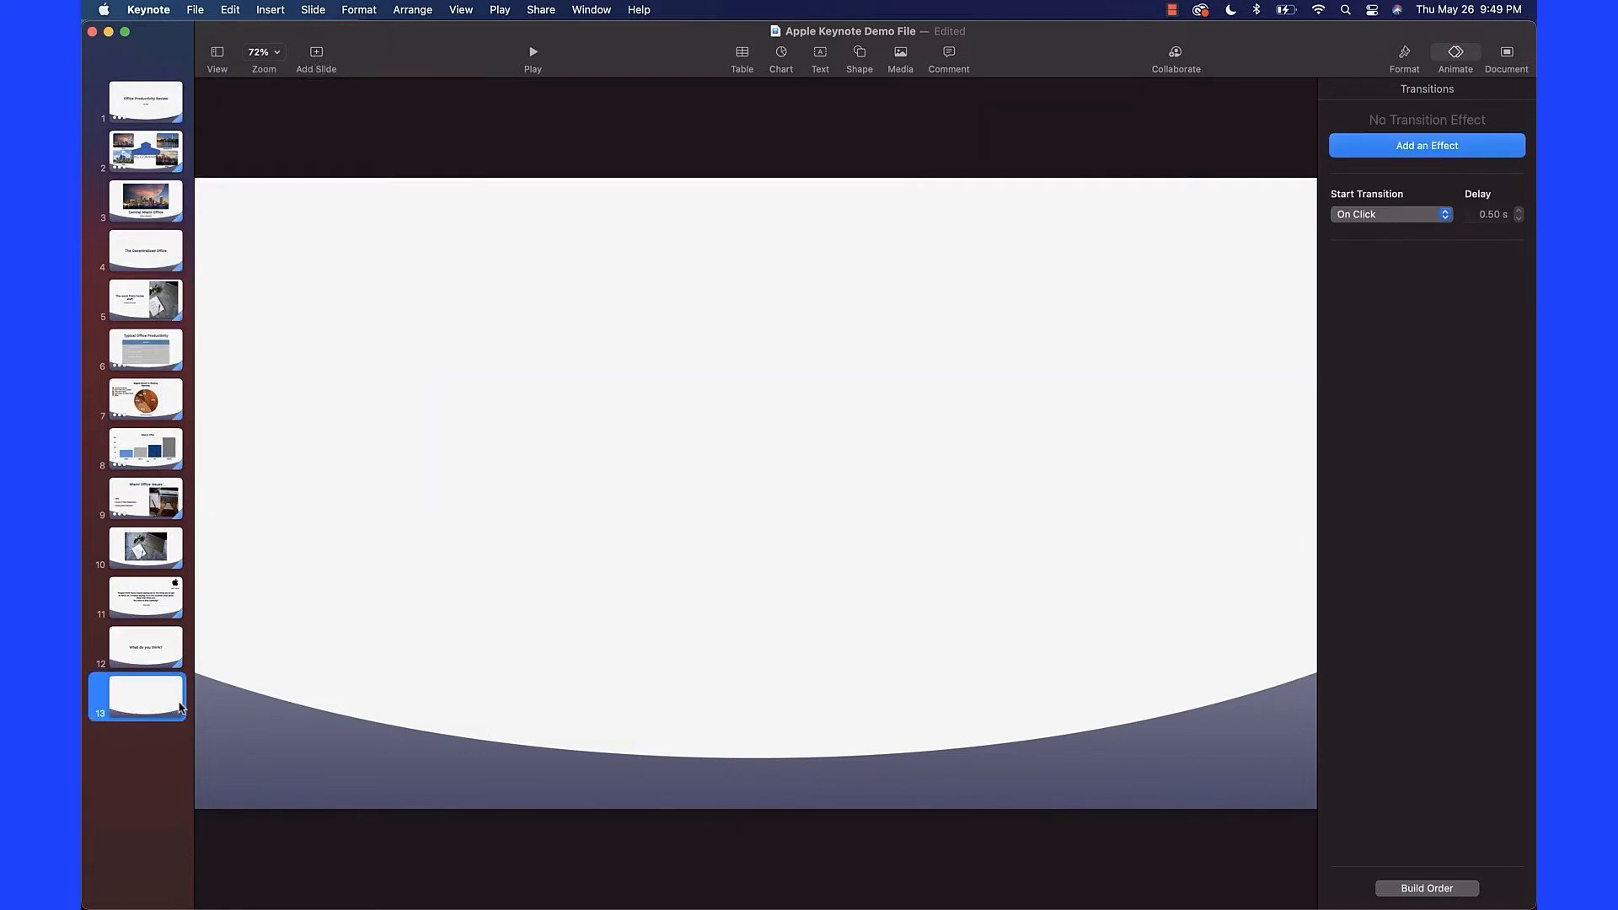
left_click_drag(151, 699, 163, 292)
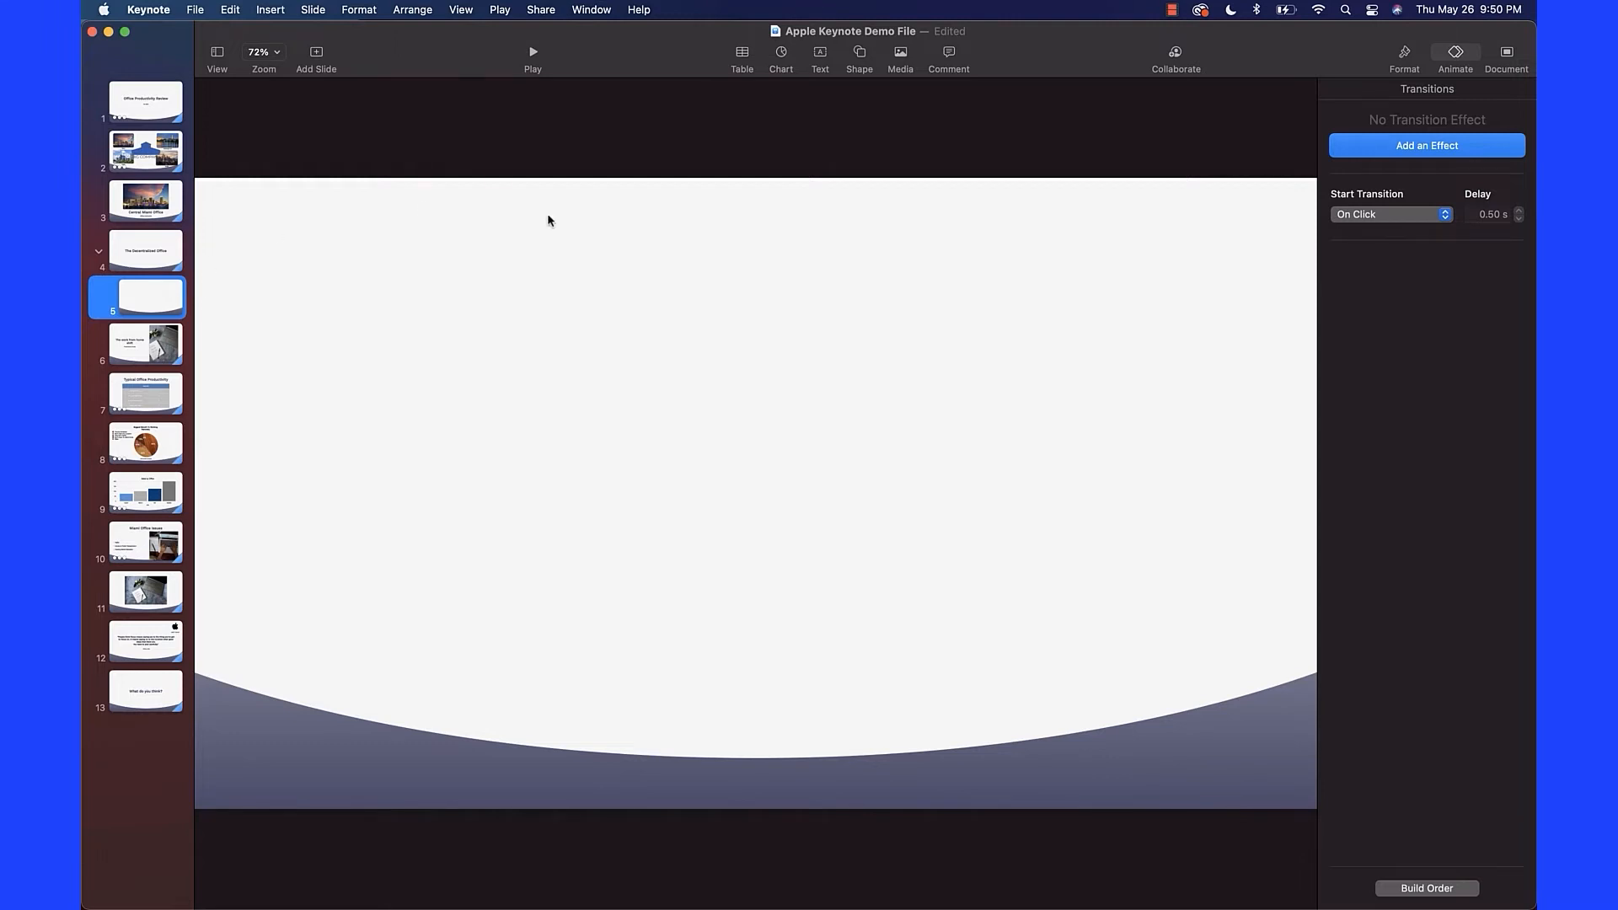
Insert a rounded rectangle on the blank slide and stretch it into a nearly full-height band along the slide's left edge.
left_click(863, 56)
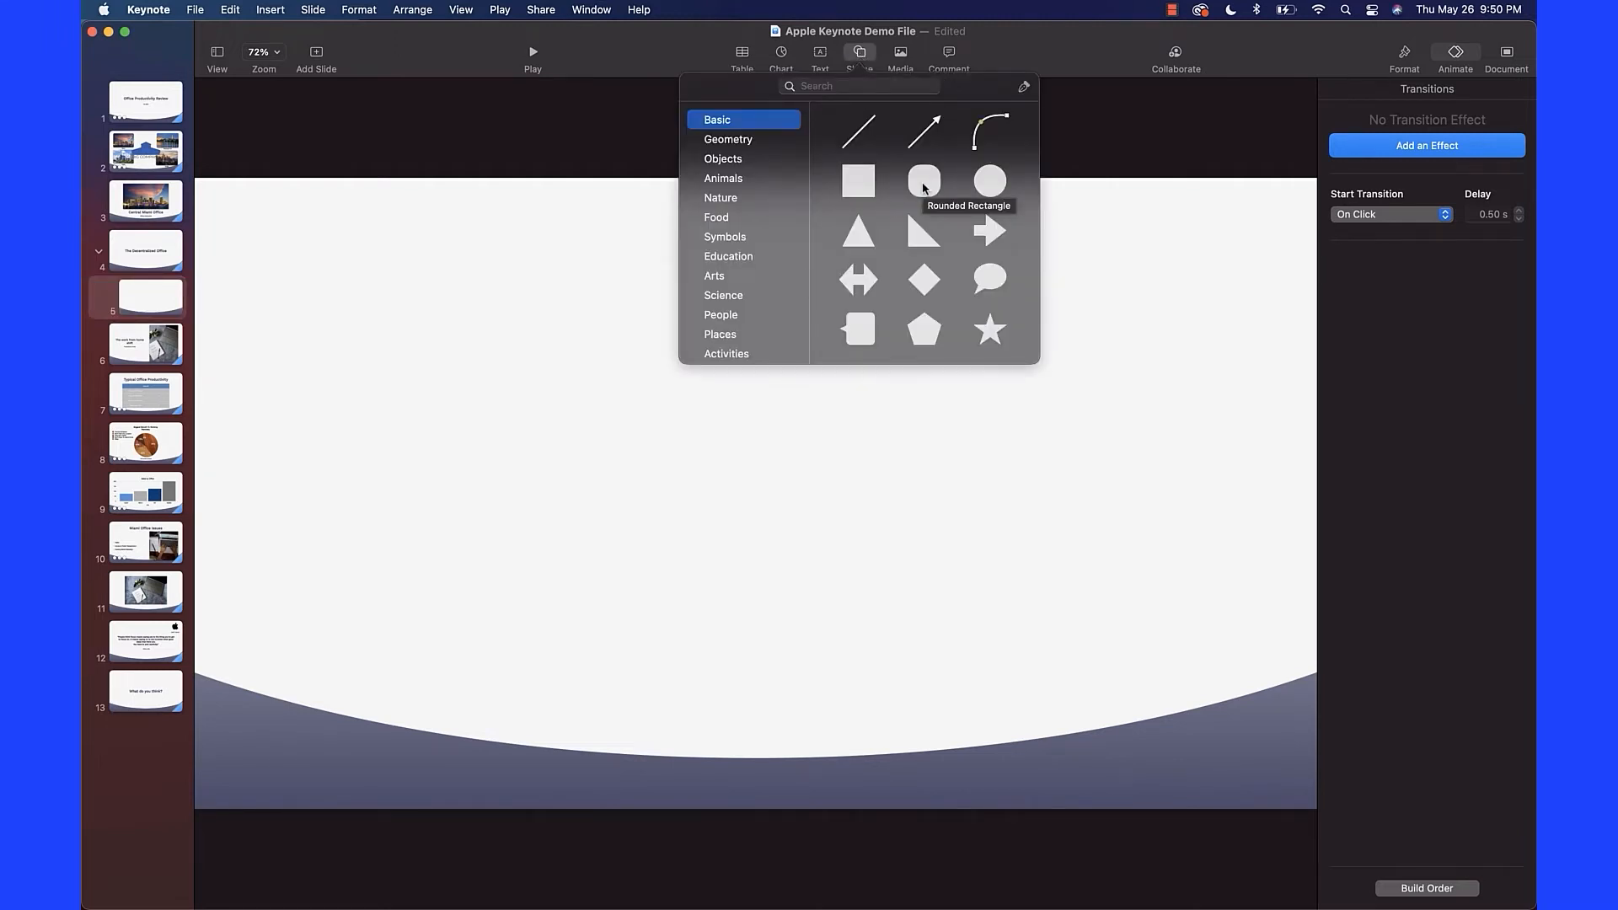
left_click(924, 182)
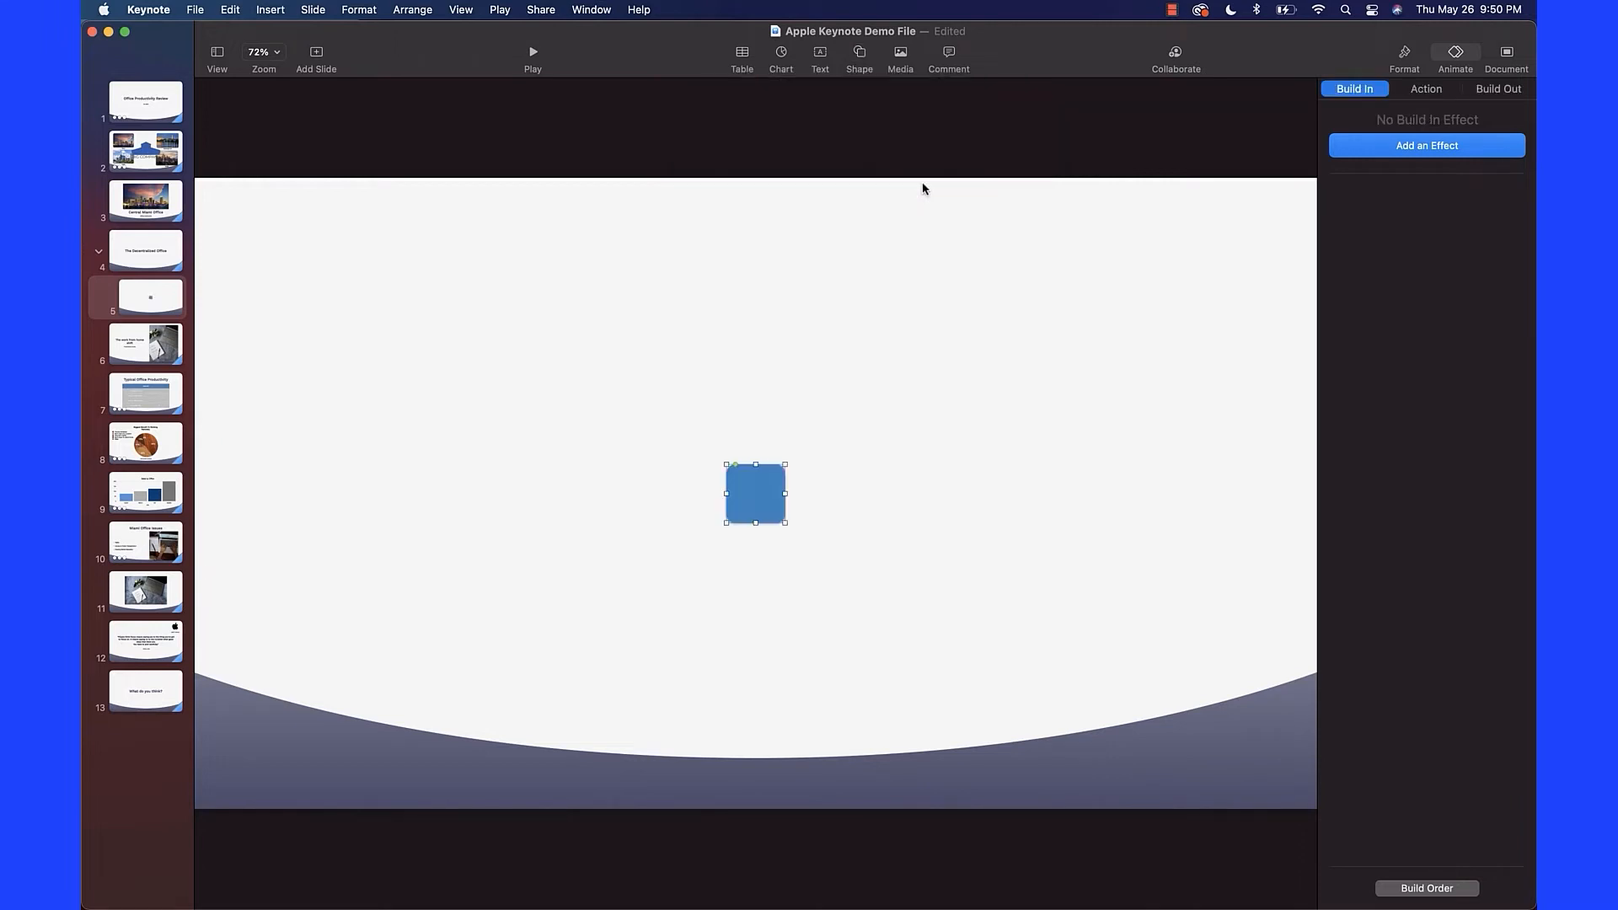
left_click_drag(763, 489, 351, 807)
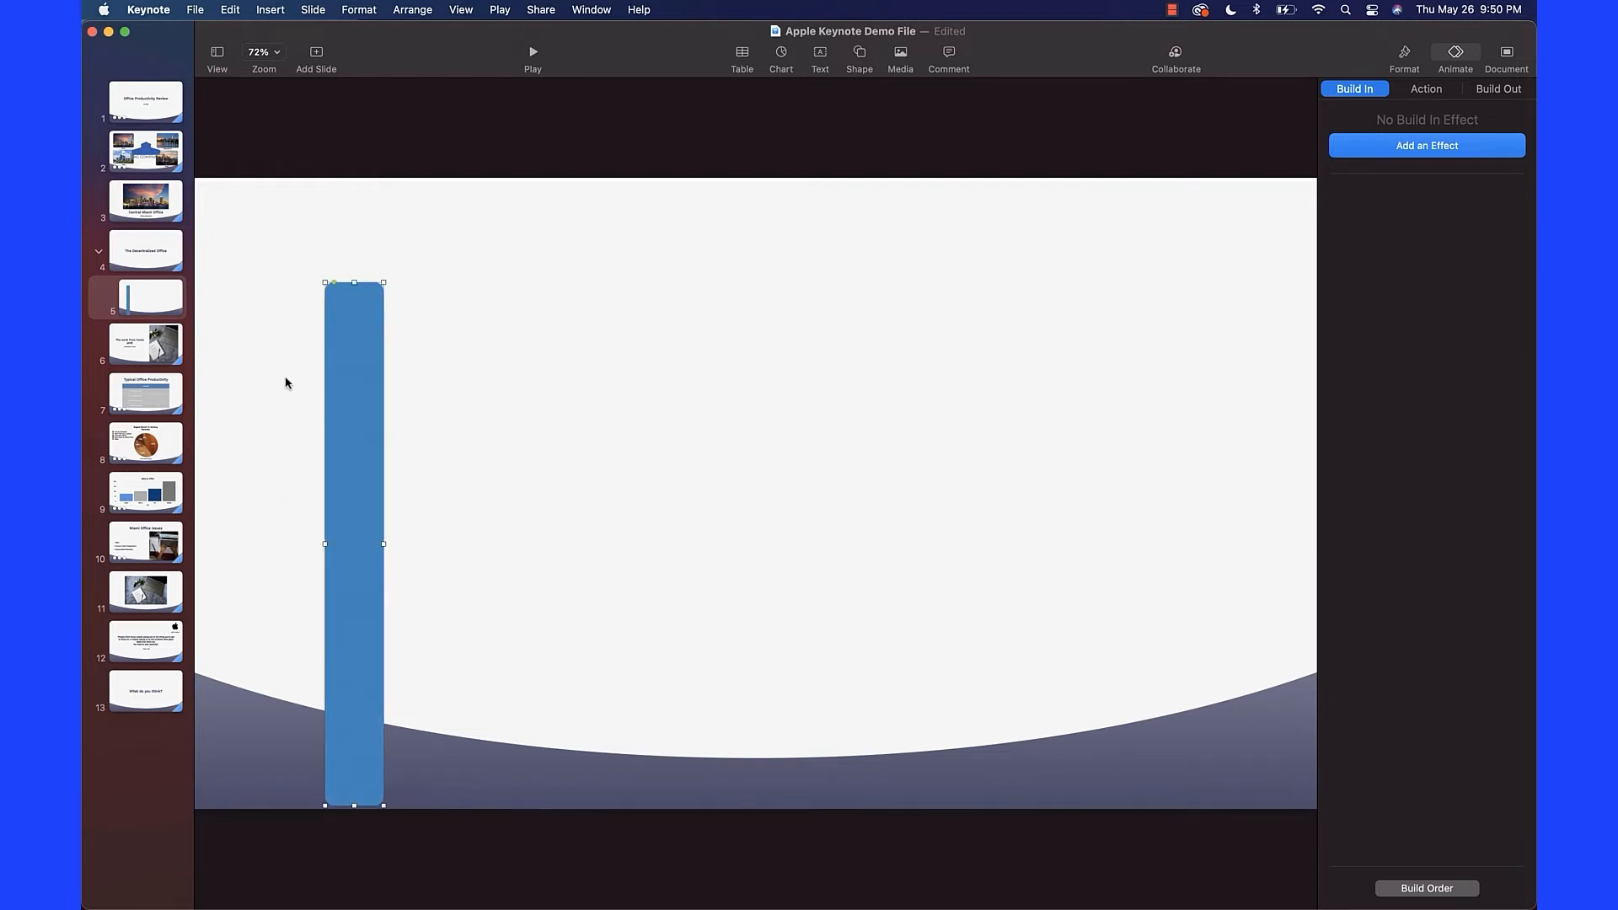
left_click_drag(354, 283, 368, 187)
left_click_drag(323, 493, 169, 493)
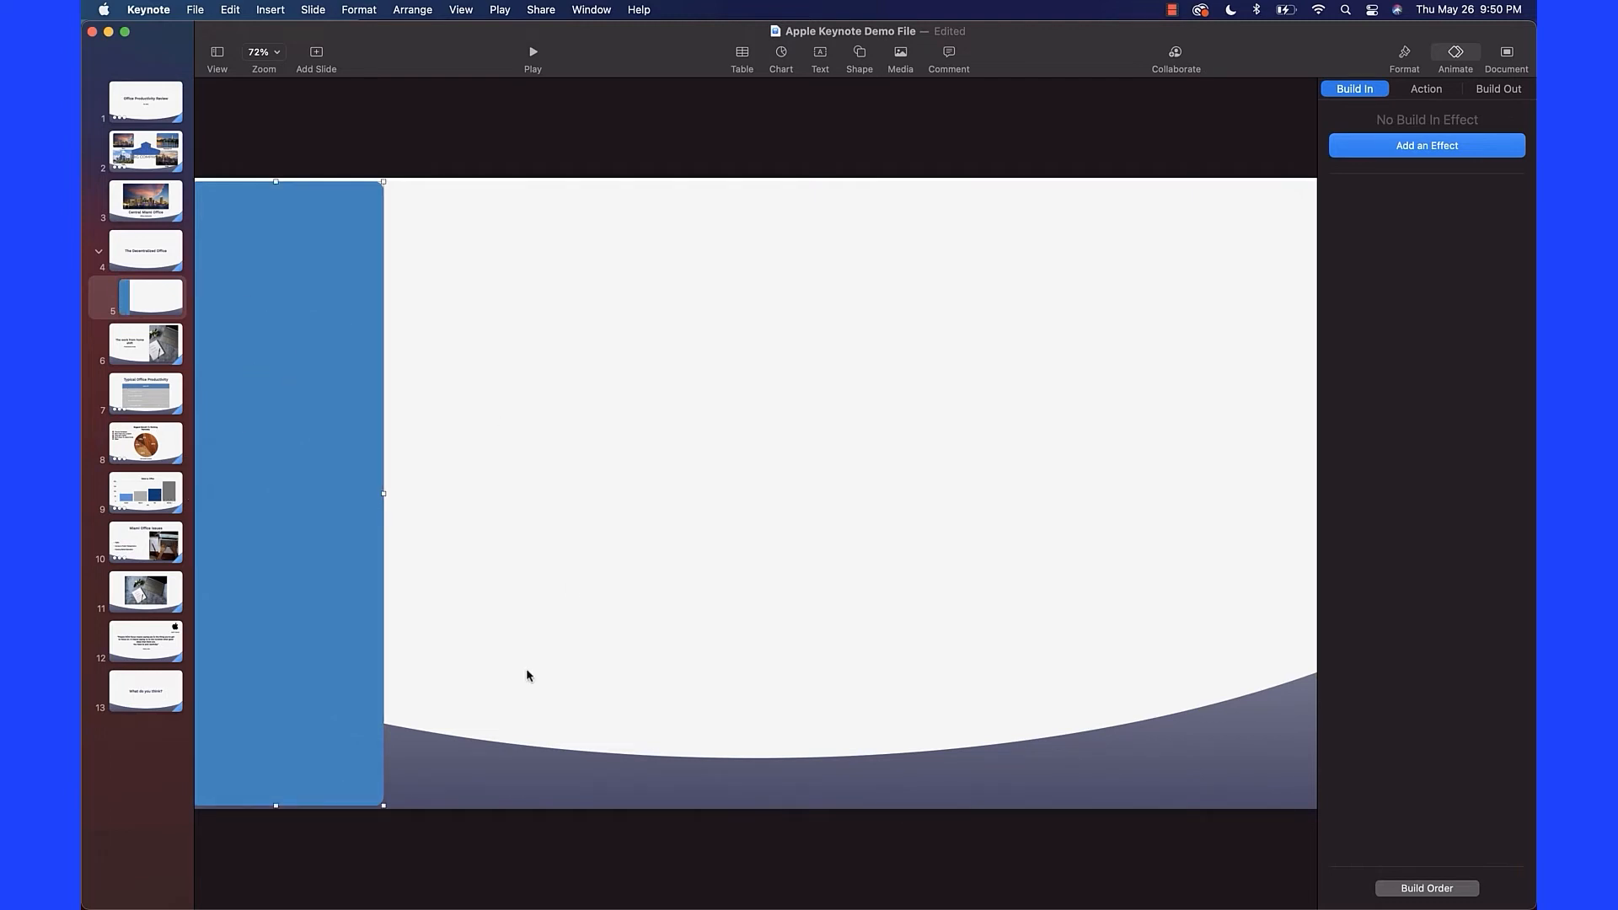
Change the rounded rectangle's fill from an advanced image fill to a dark slate-blue Color Fill.
left_click(1404, 55)
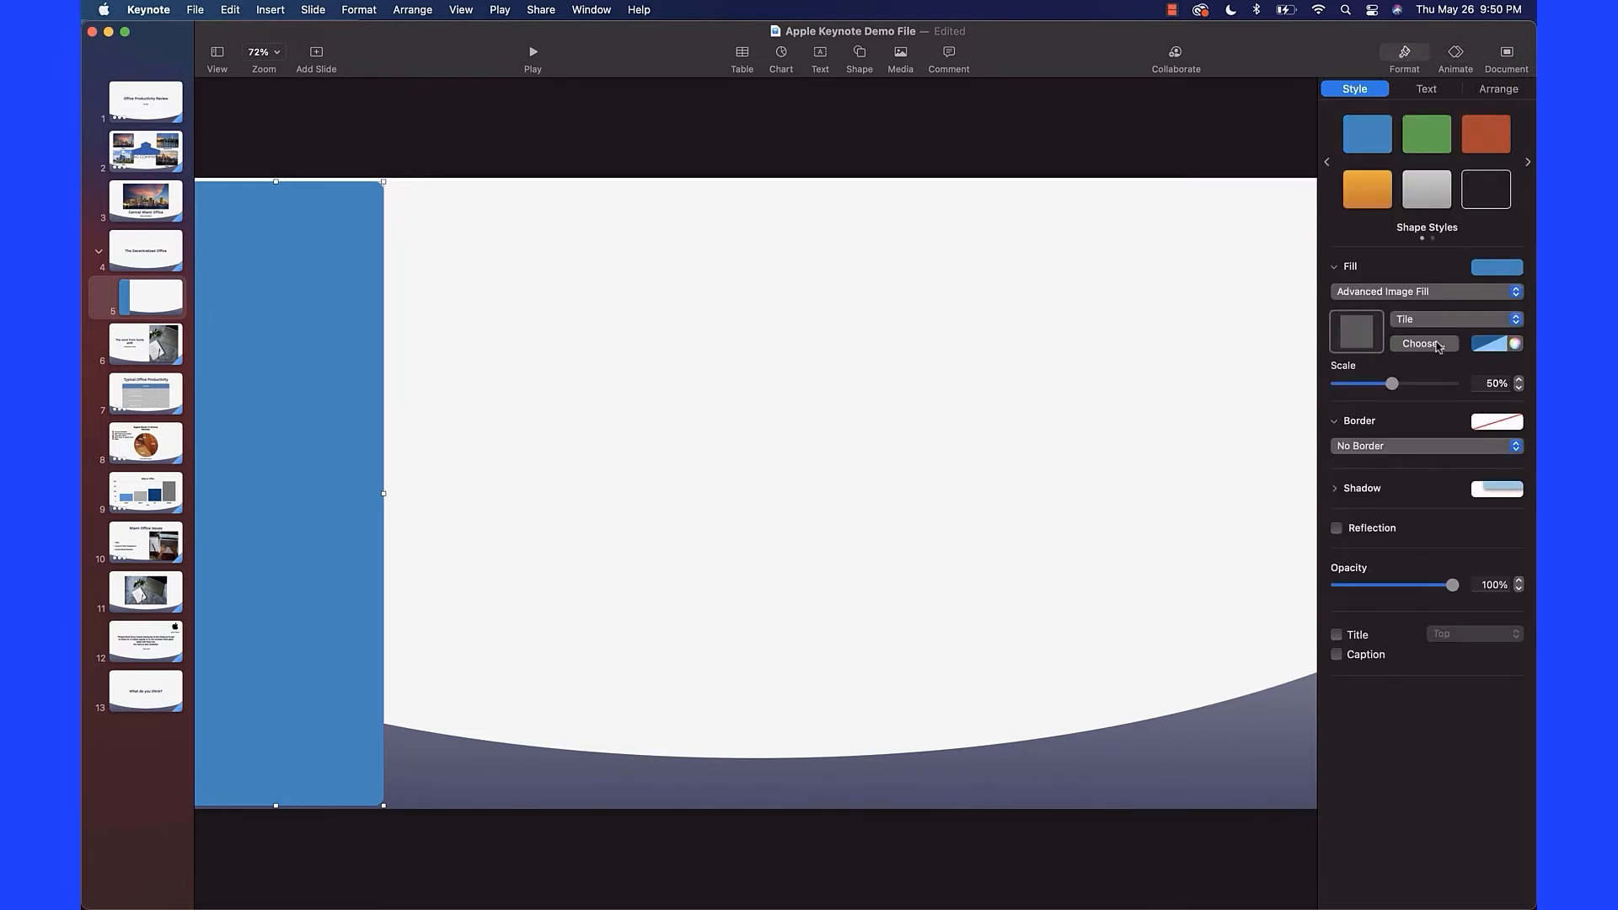
left_click(1423, 300)
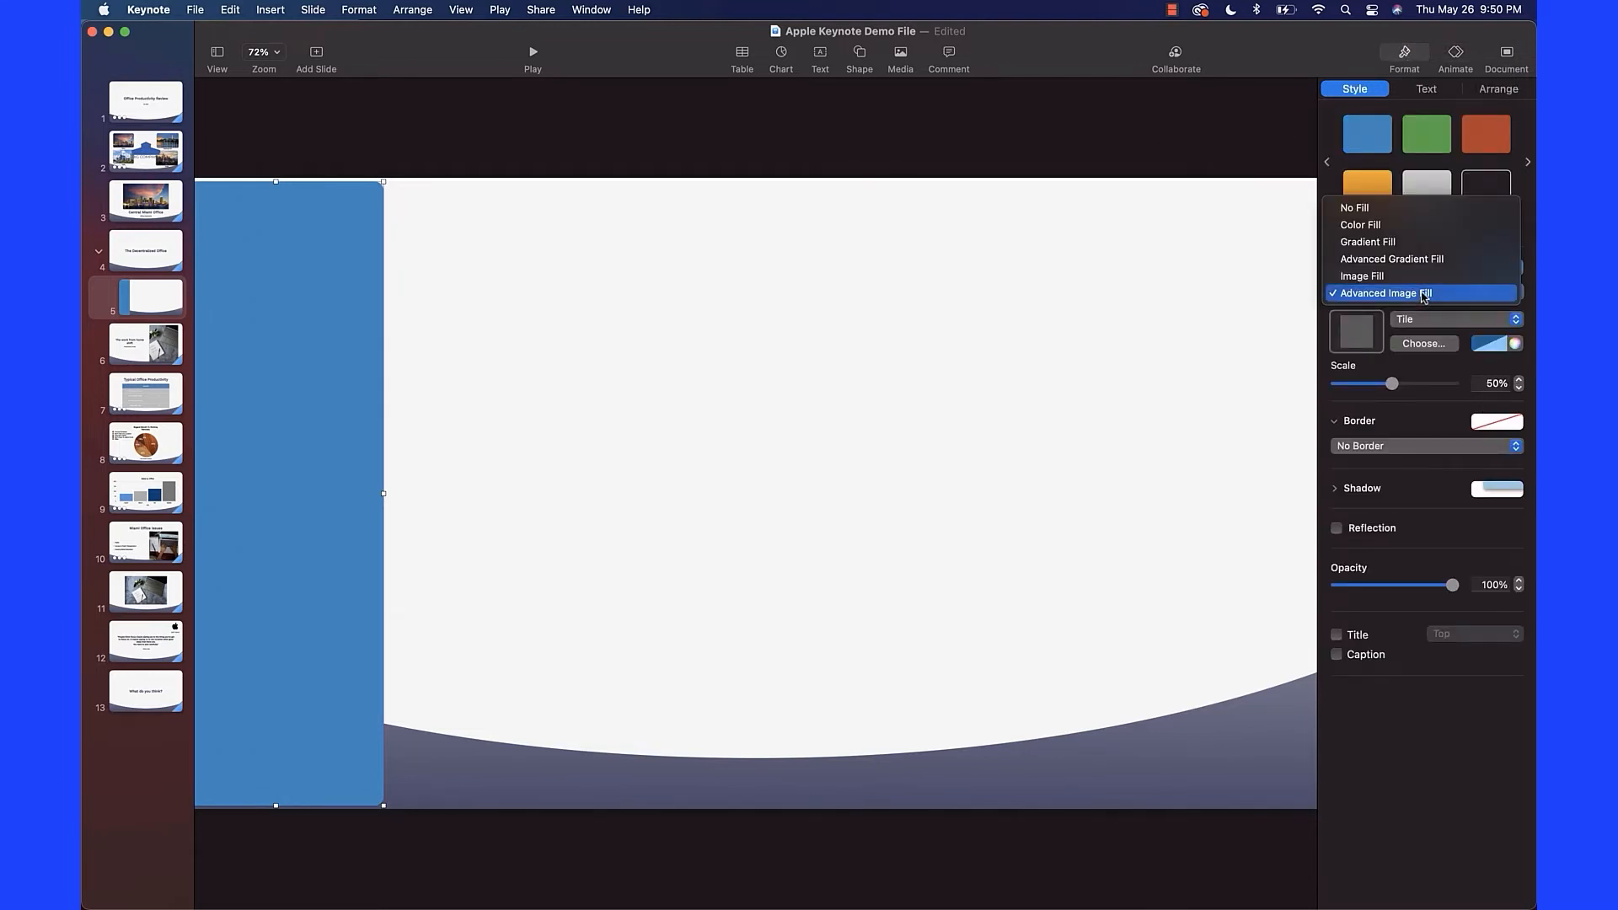
left_click(1392, 232)
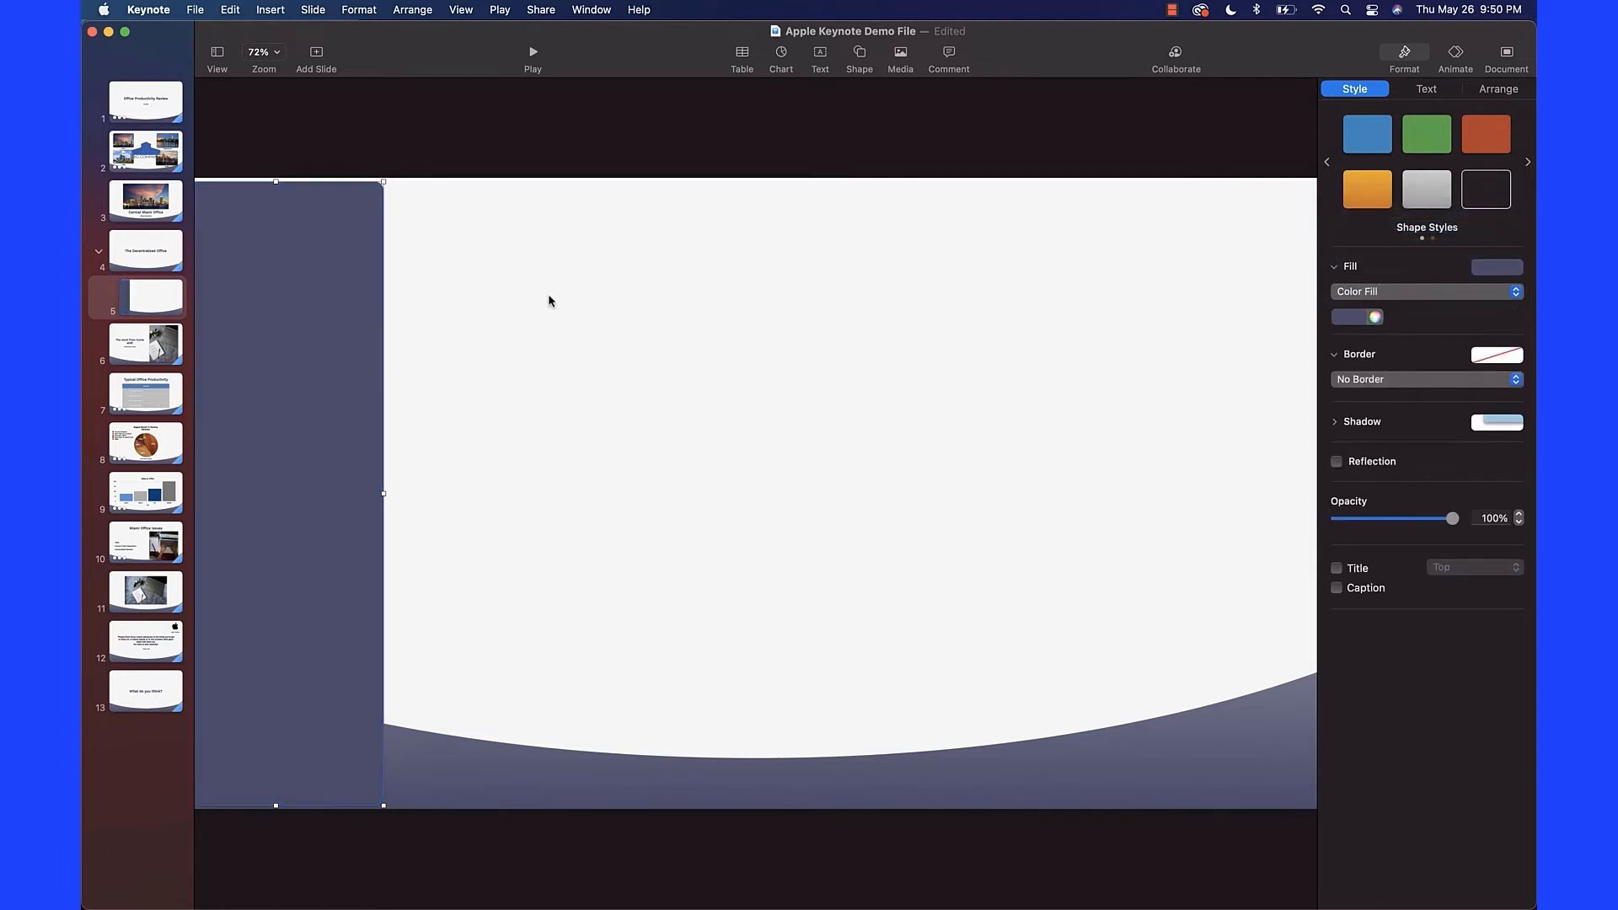
left_click(495, 150)
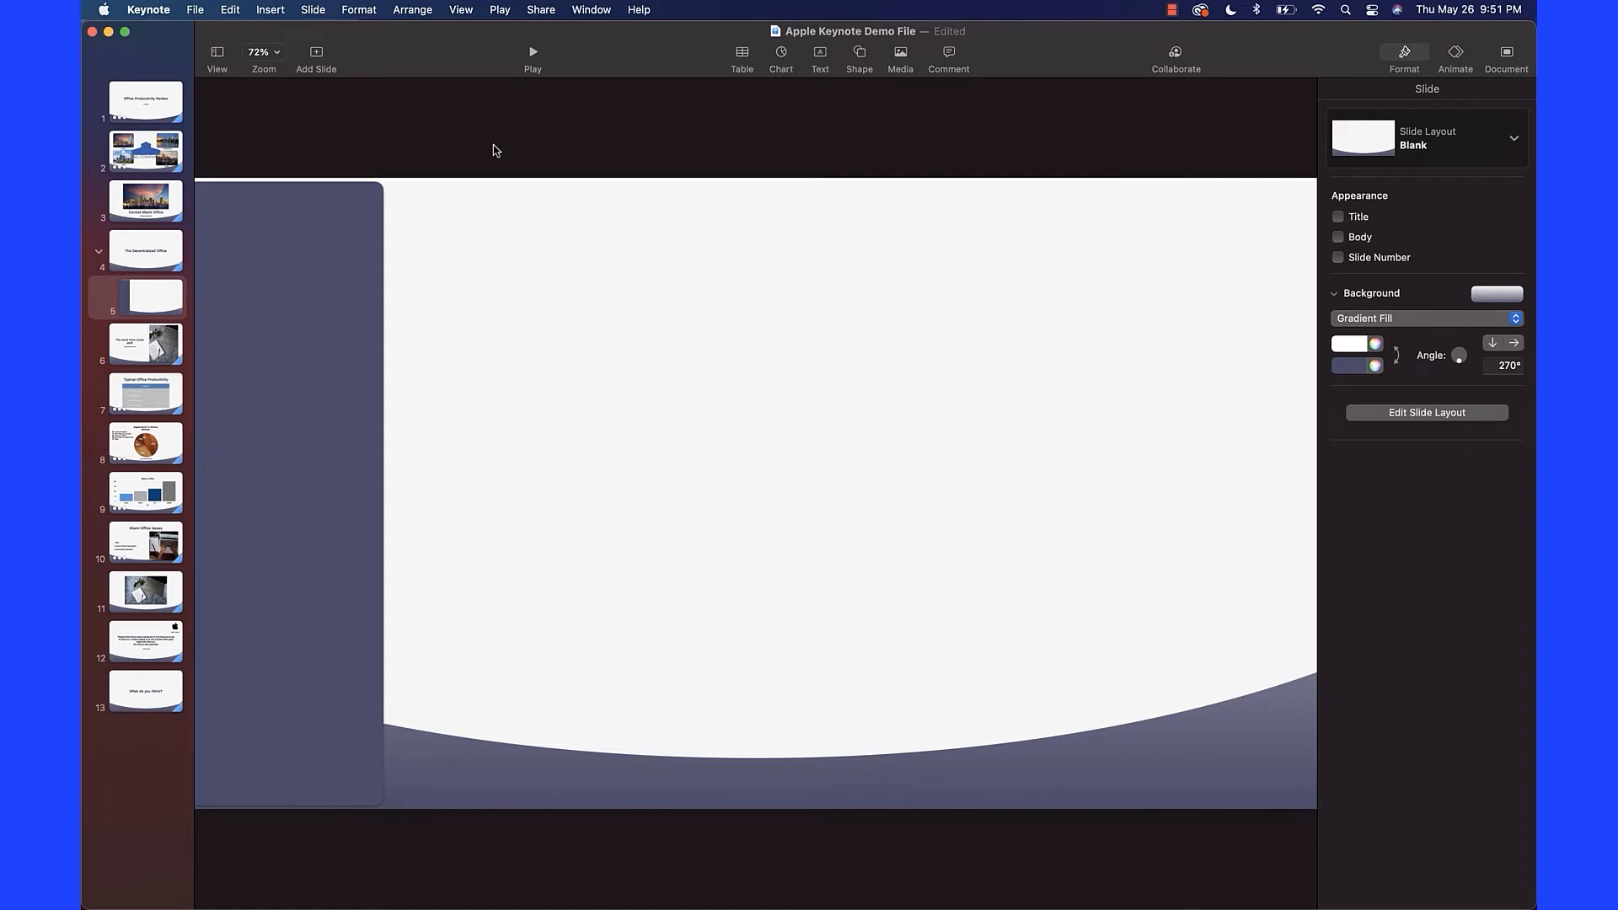
Add a text box to the slide reading "Decentralized Office".
left_click(822, 57)
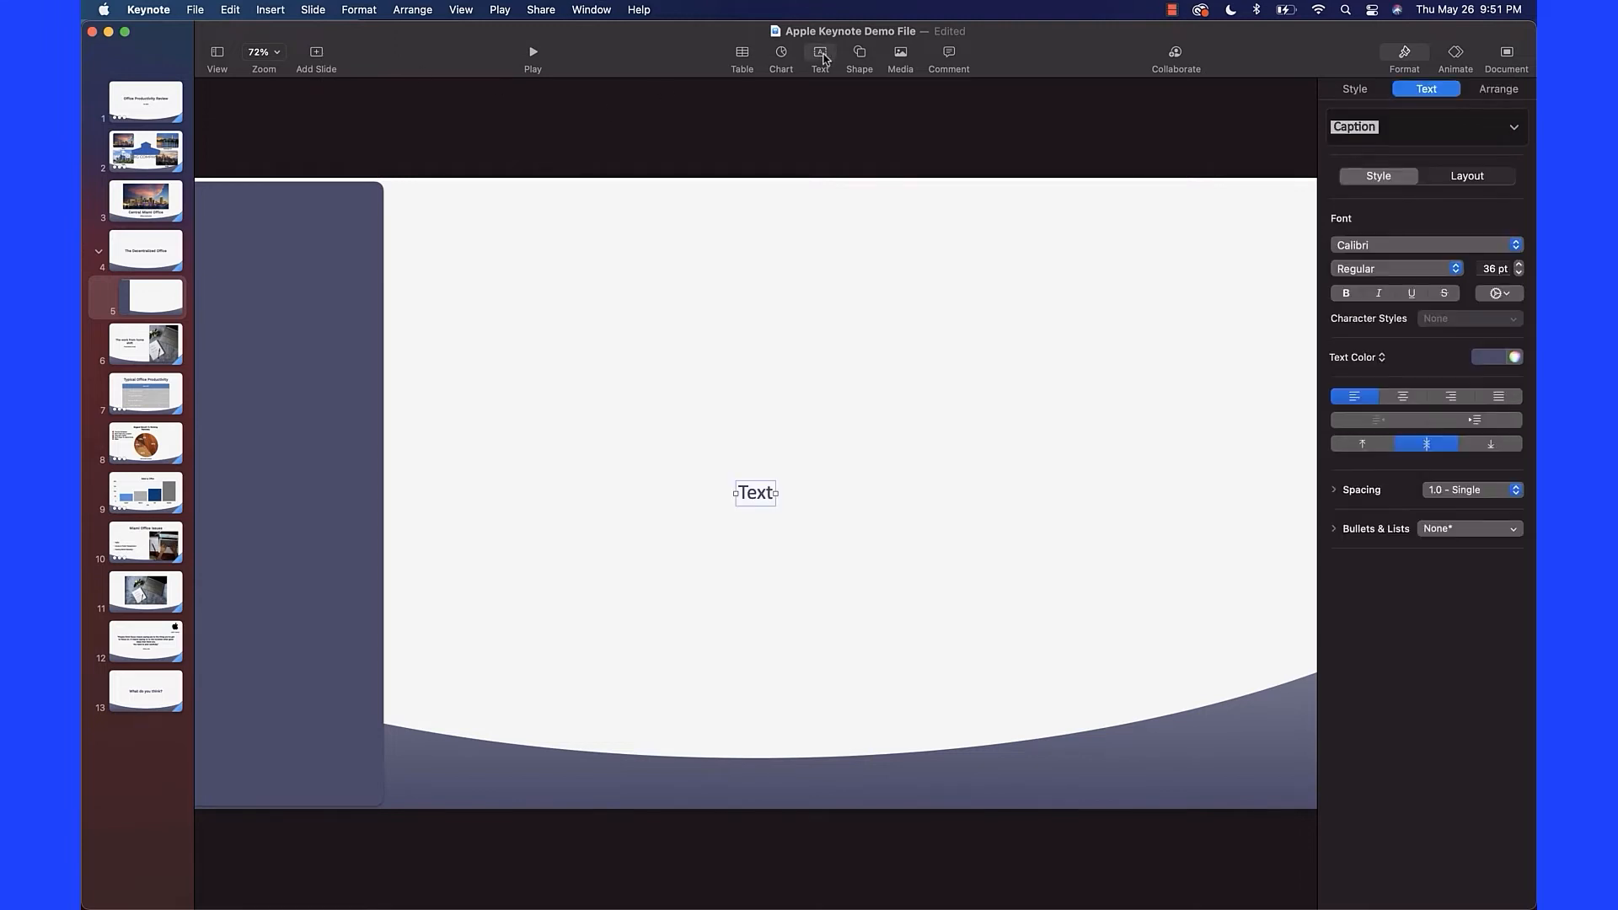
double_click(758, 494)
type("Decentra")
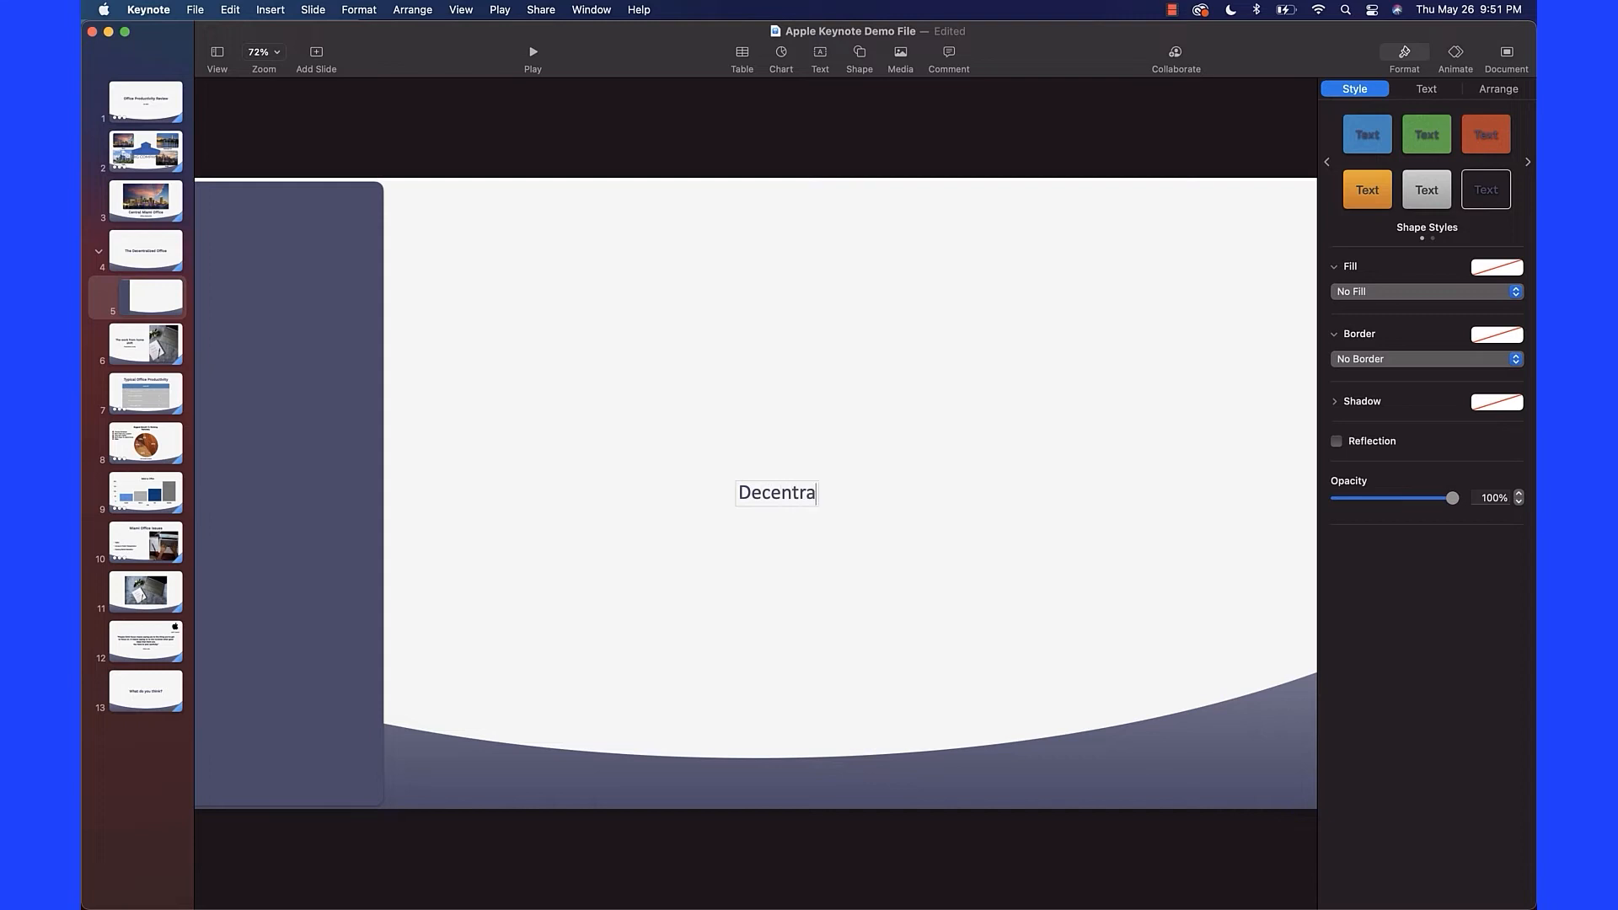
type("lized Office")
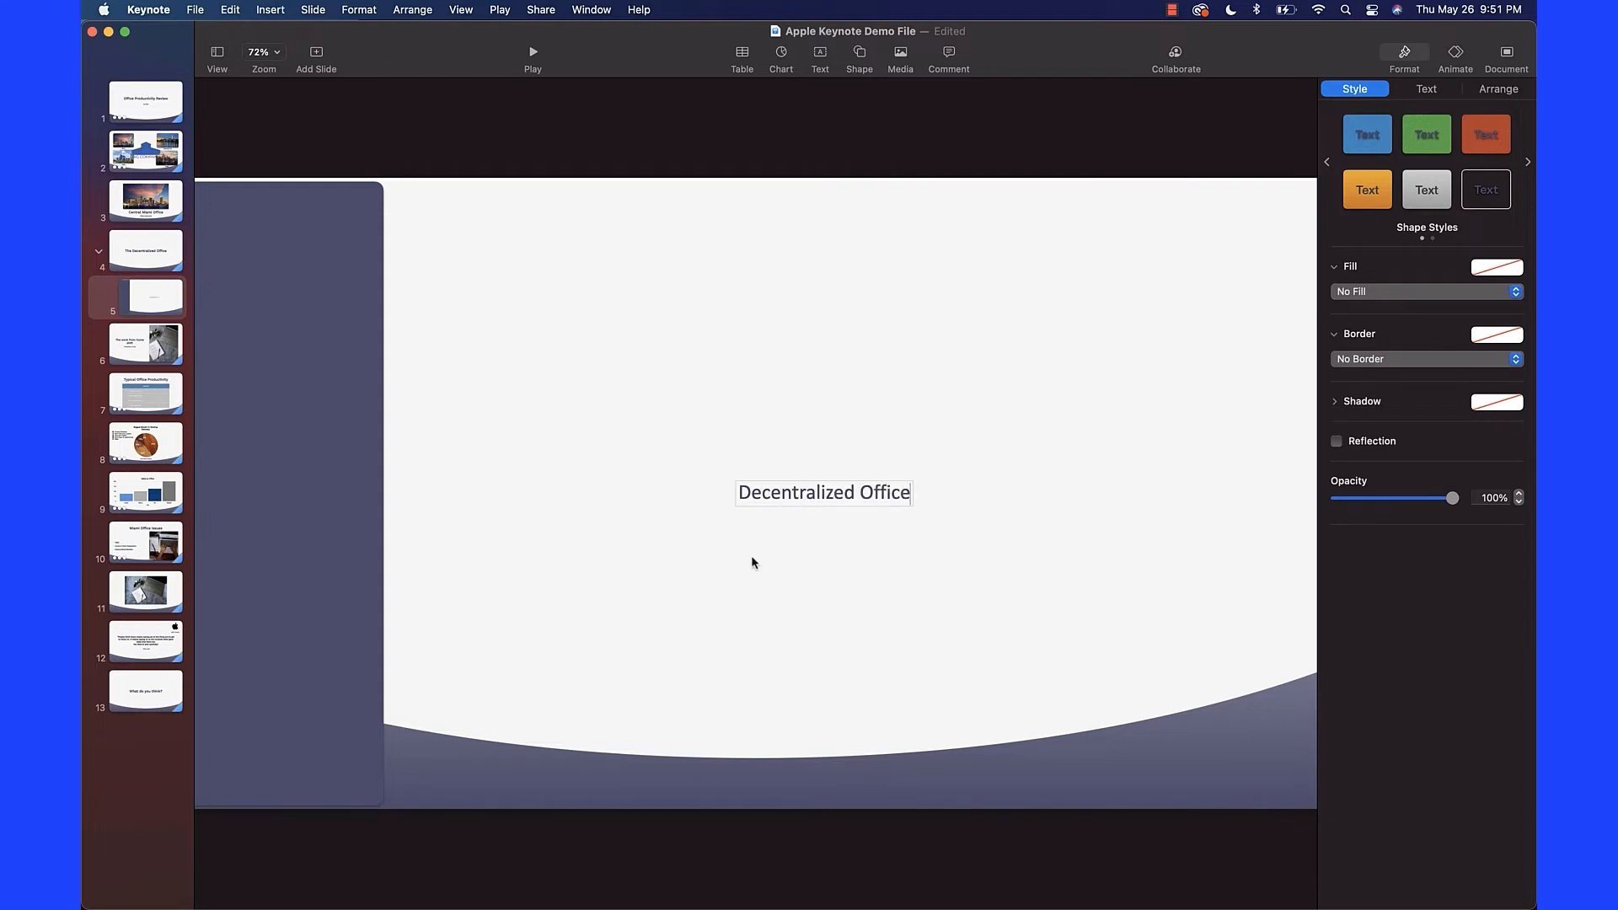
left_click(708, 402)
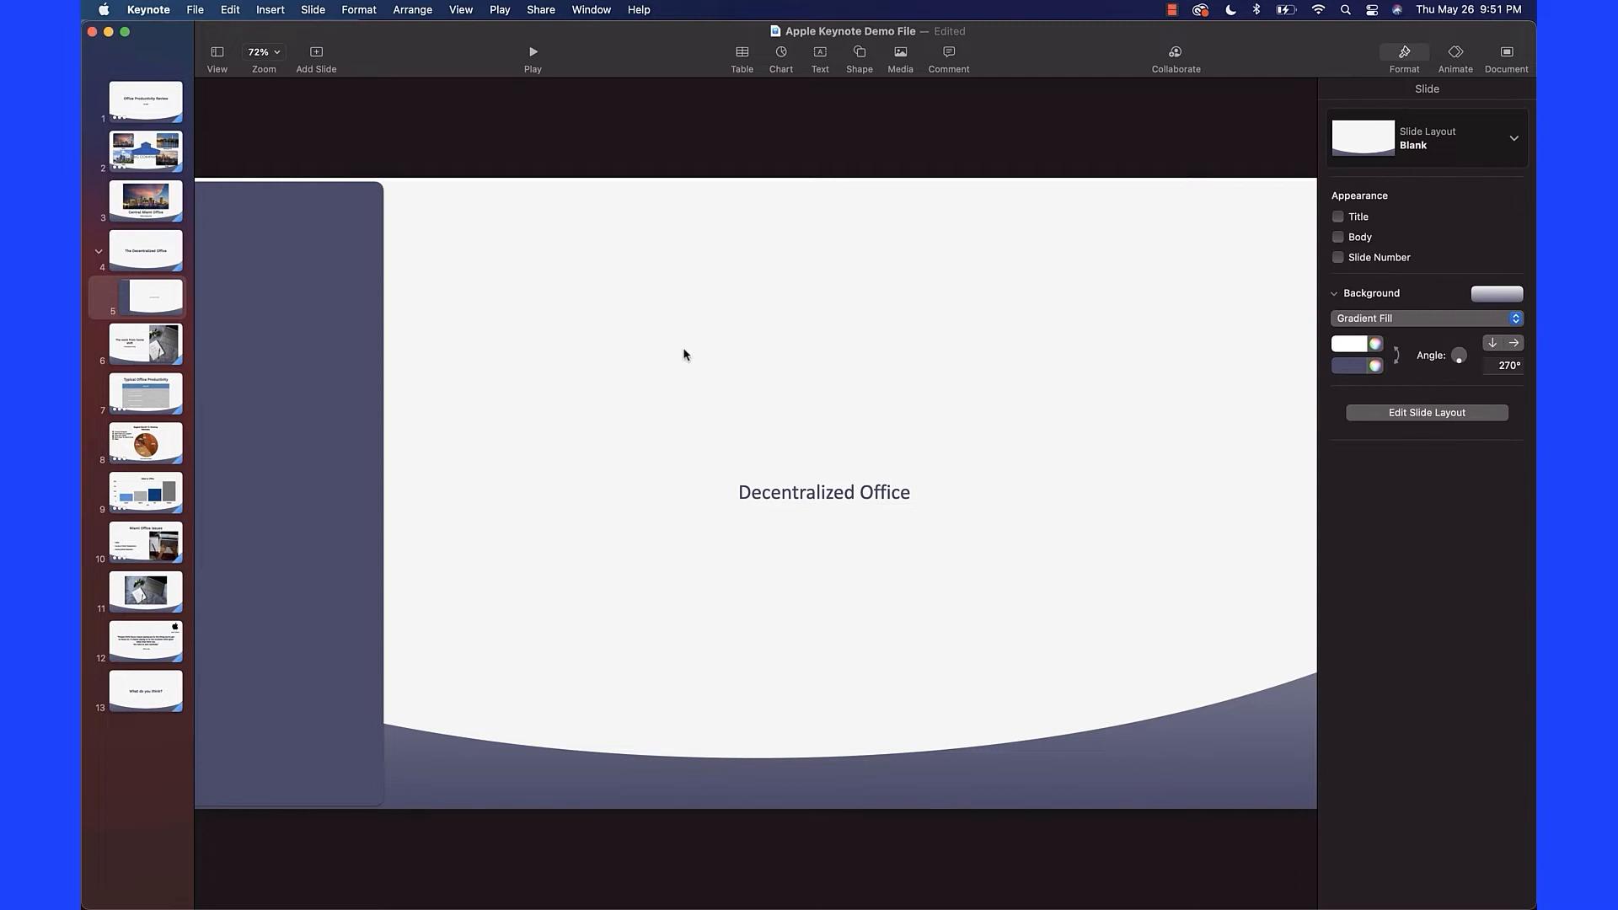
Add a text box reading "Office Productivity" and place it just below the "Decentralized Office" text.
left_click(820, 53)
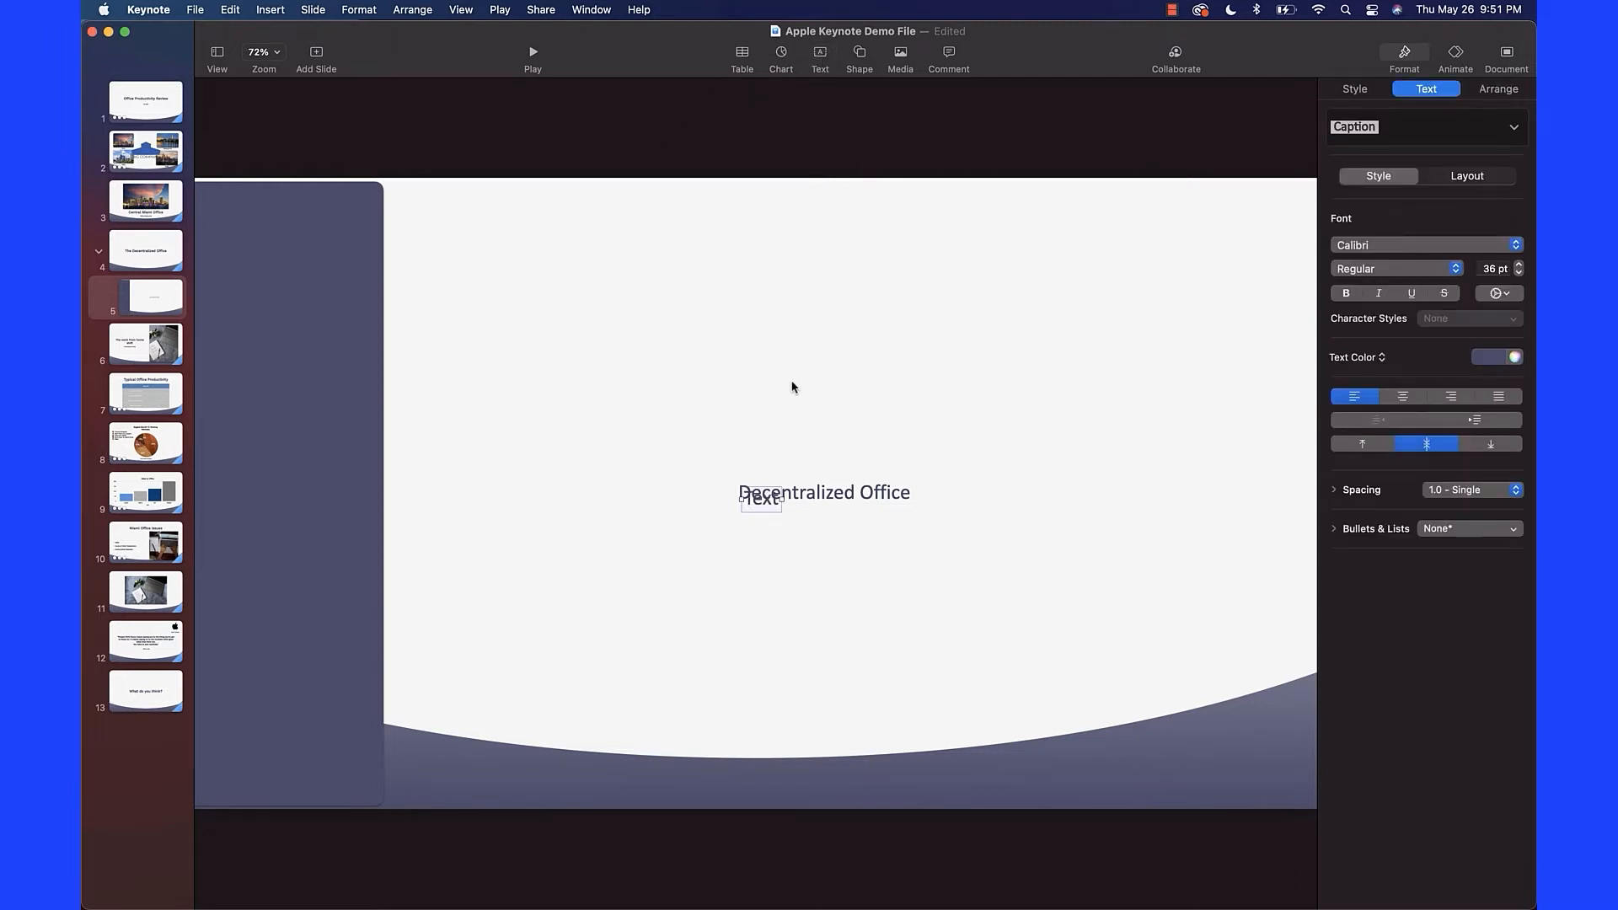
double_click(767, 510)
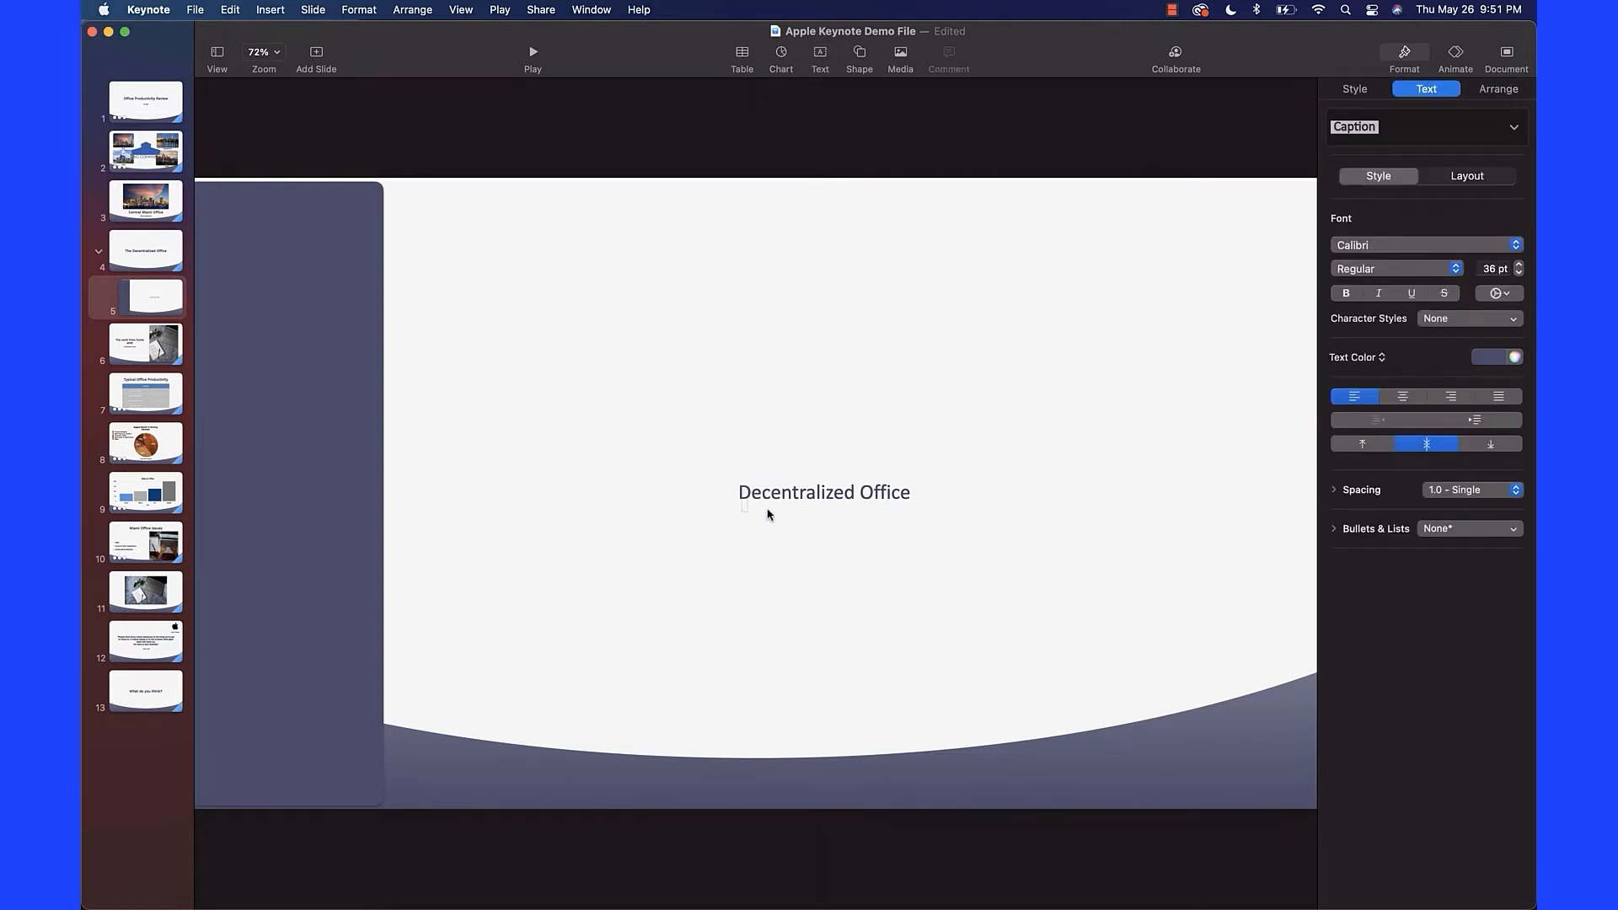
type("Office Produ")
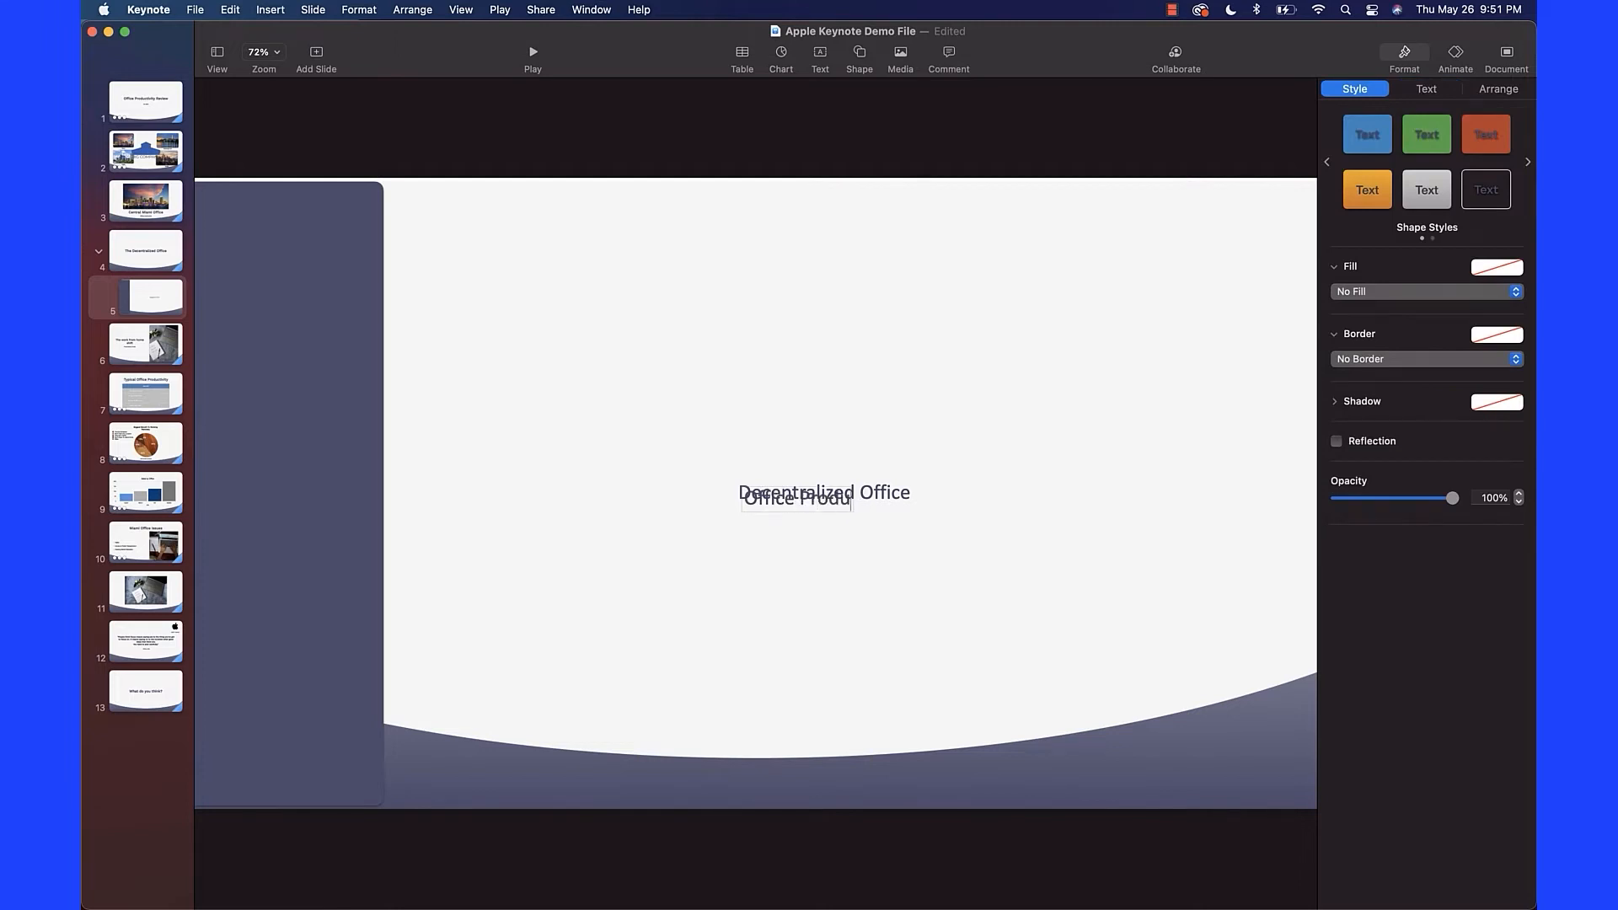
type("ctivity")
left_click(719, 378)
left_click_drag(754, 498, 725, 547)
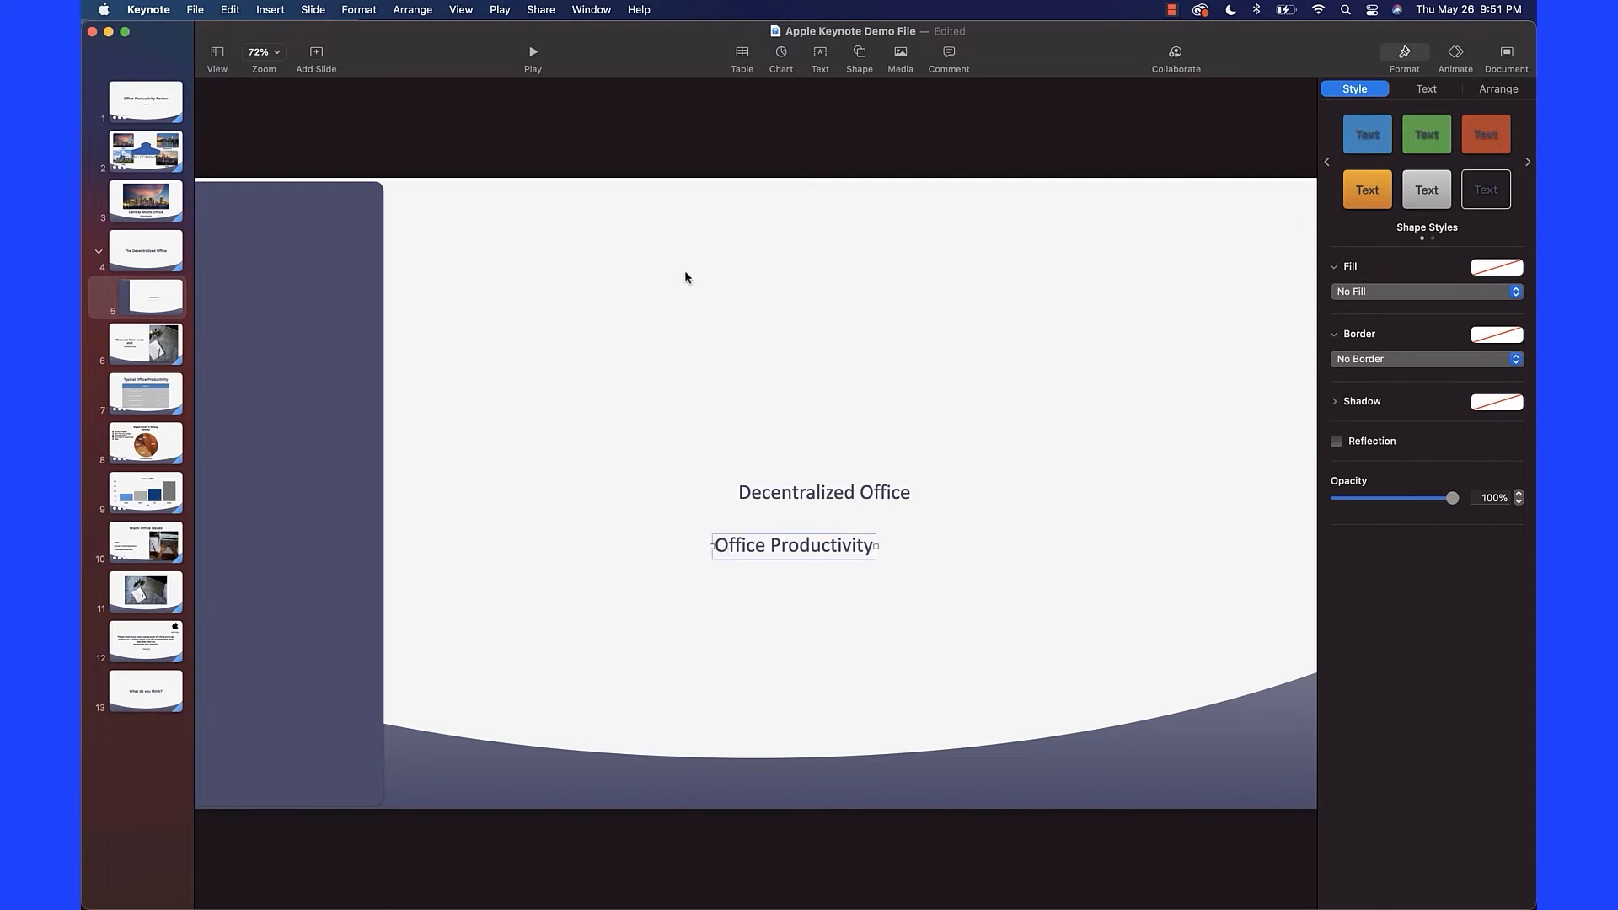
Add a text box reading "Work From Home Shift" in the upper part of the slide, above "Decentralized Office".
left_click(819, 54)
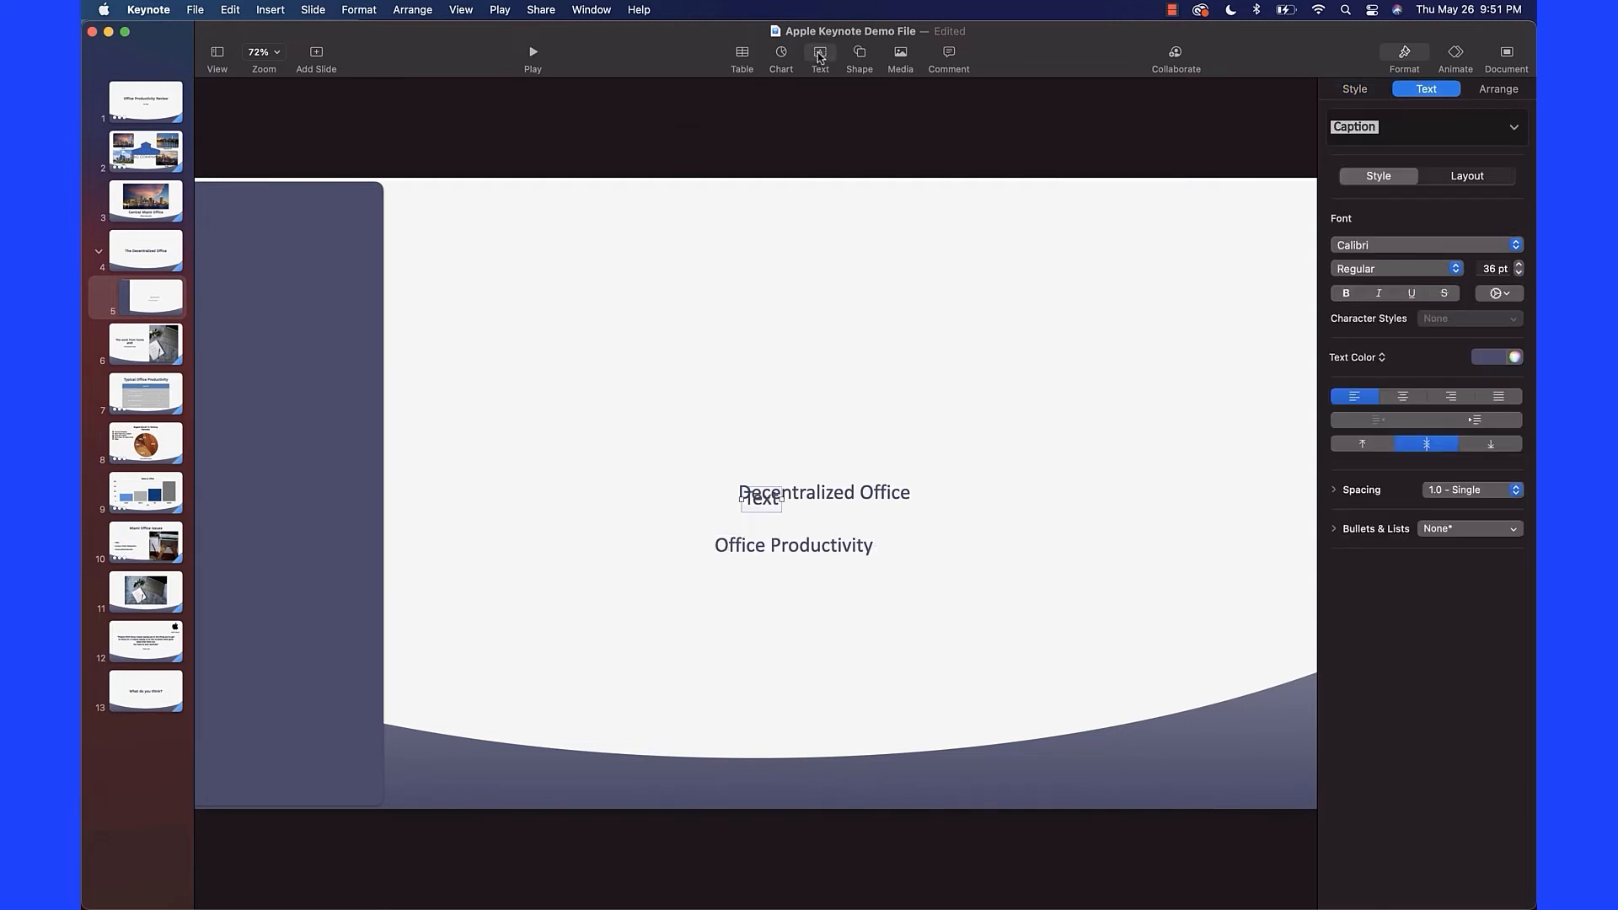
left_click_drag(763, 501, 776, 315)
double_click(776, 316)
key("BackSpace")
type("Work")
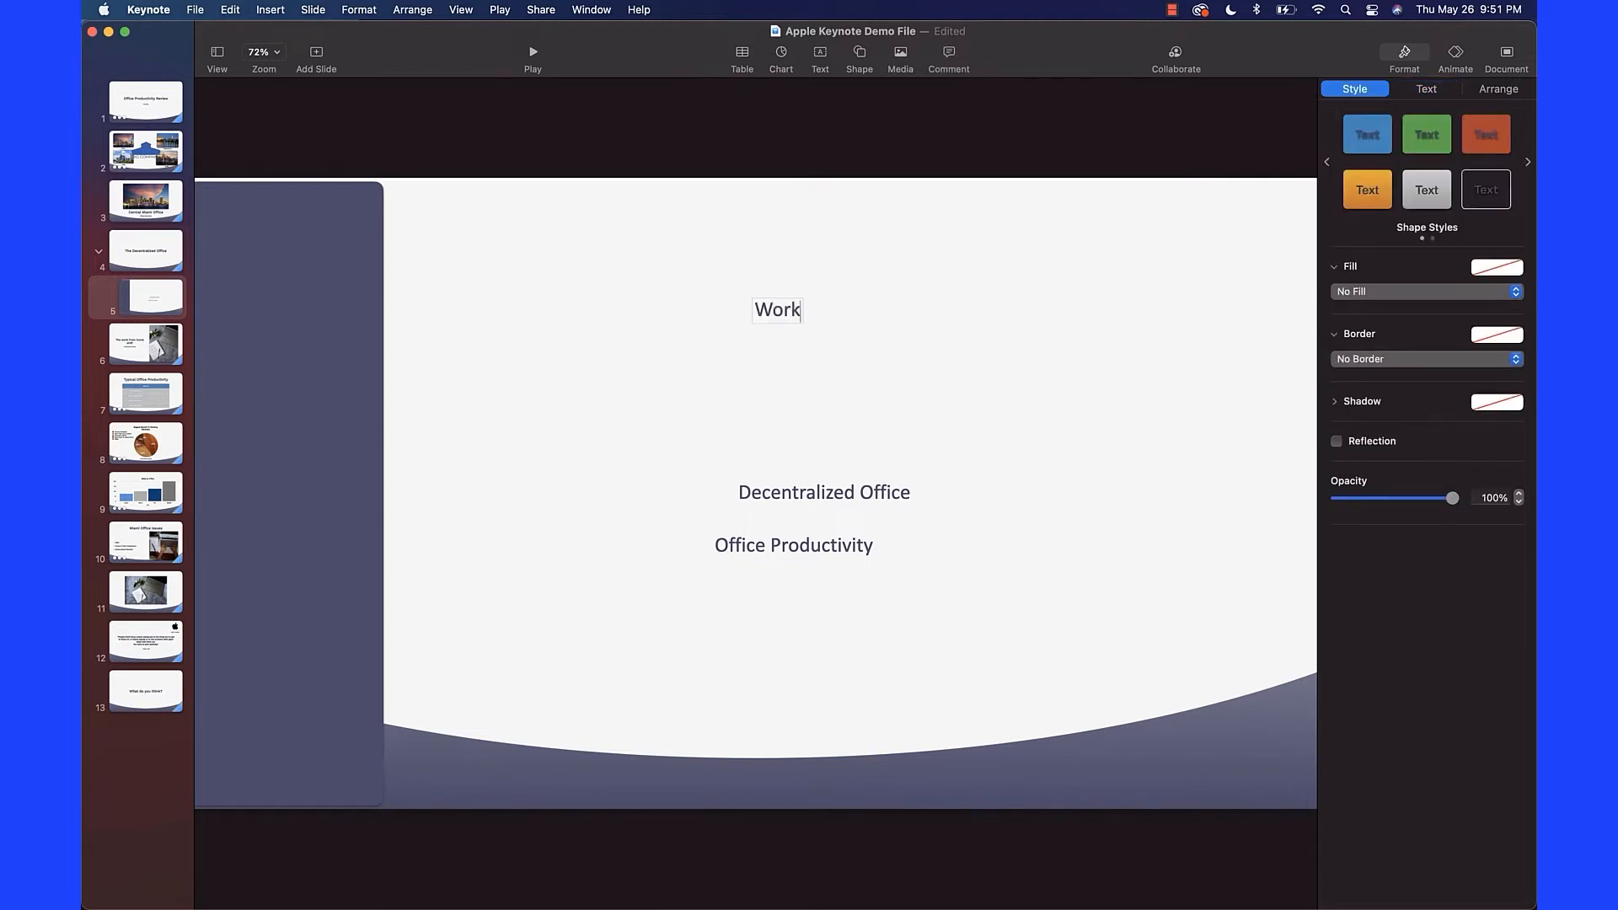
type(" From Home Shift.")
key("BackSpace")
left_click(590, 337)
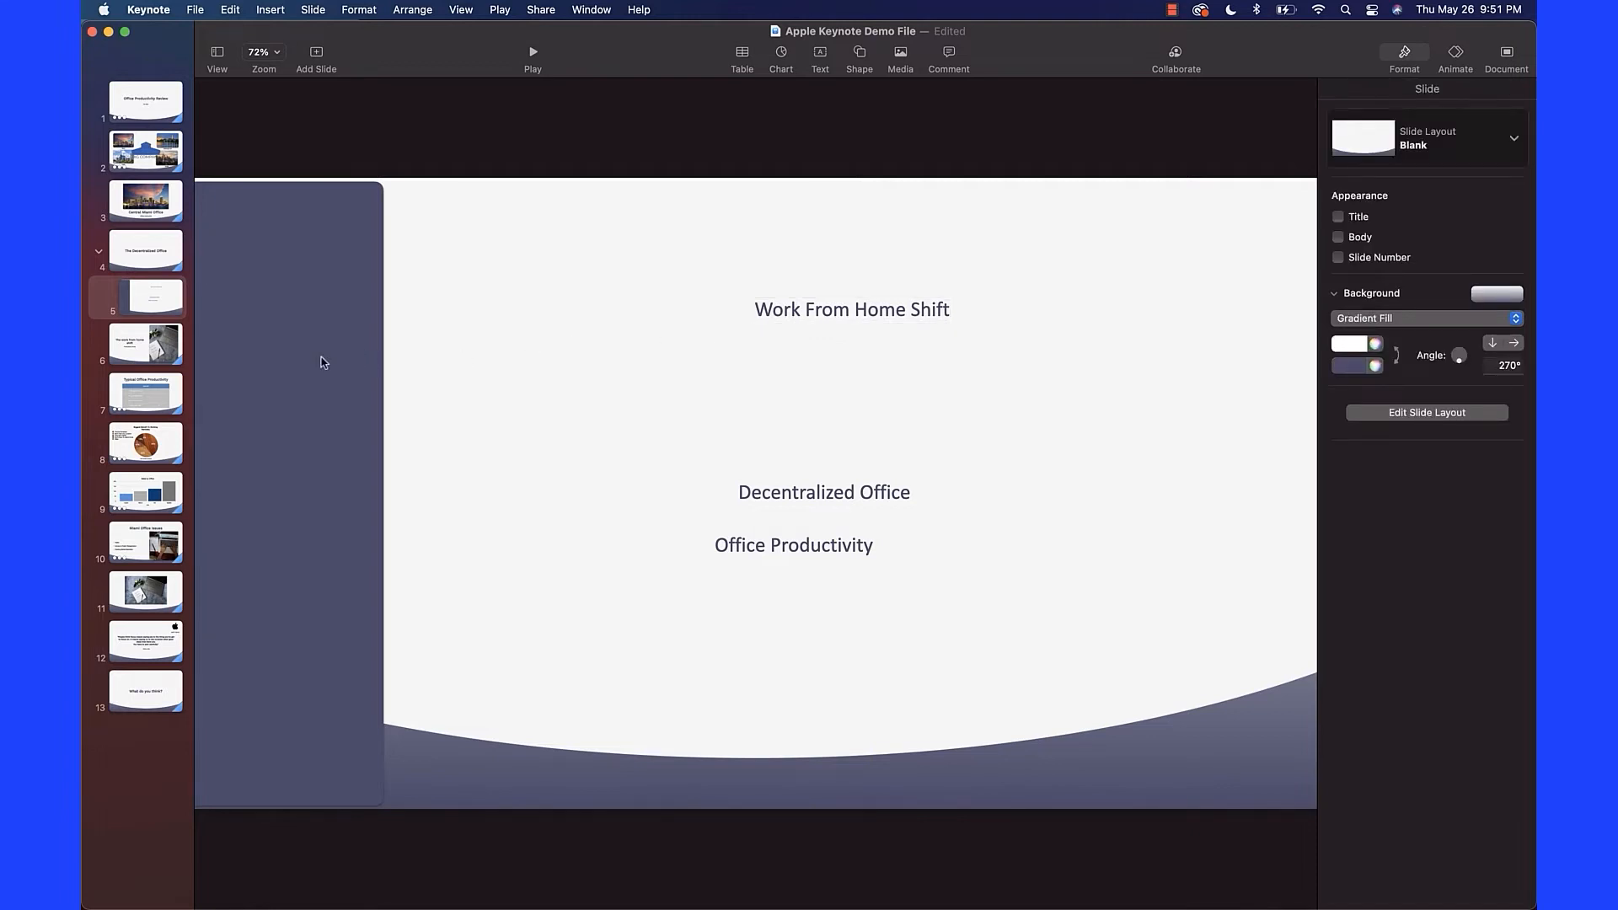
Move the new slide ahead of "The Decentralized Office" slide so it is slide 4 and no longer indented.
left_click_drag(141, 306, 108, 249)
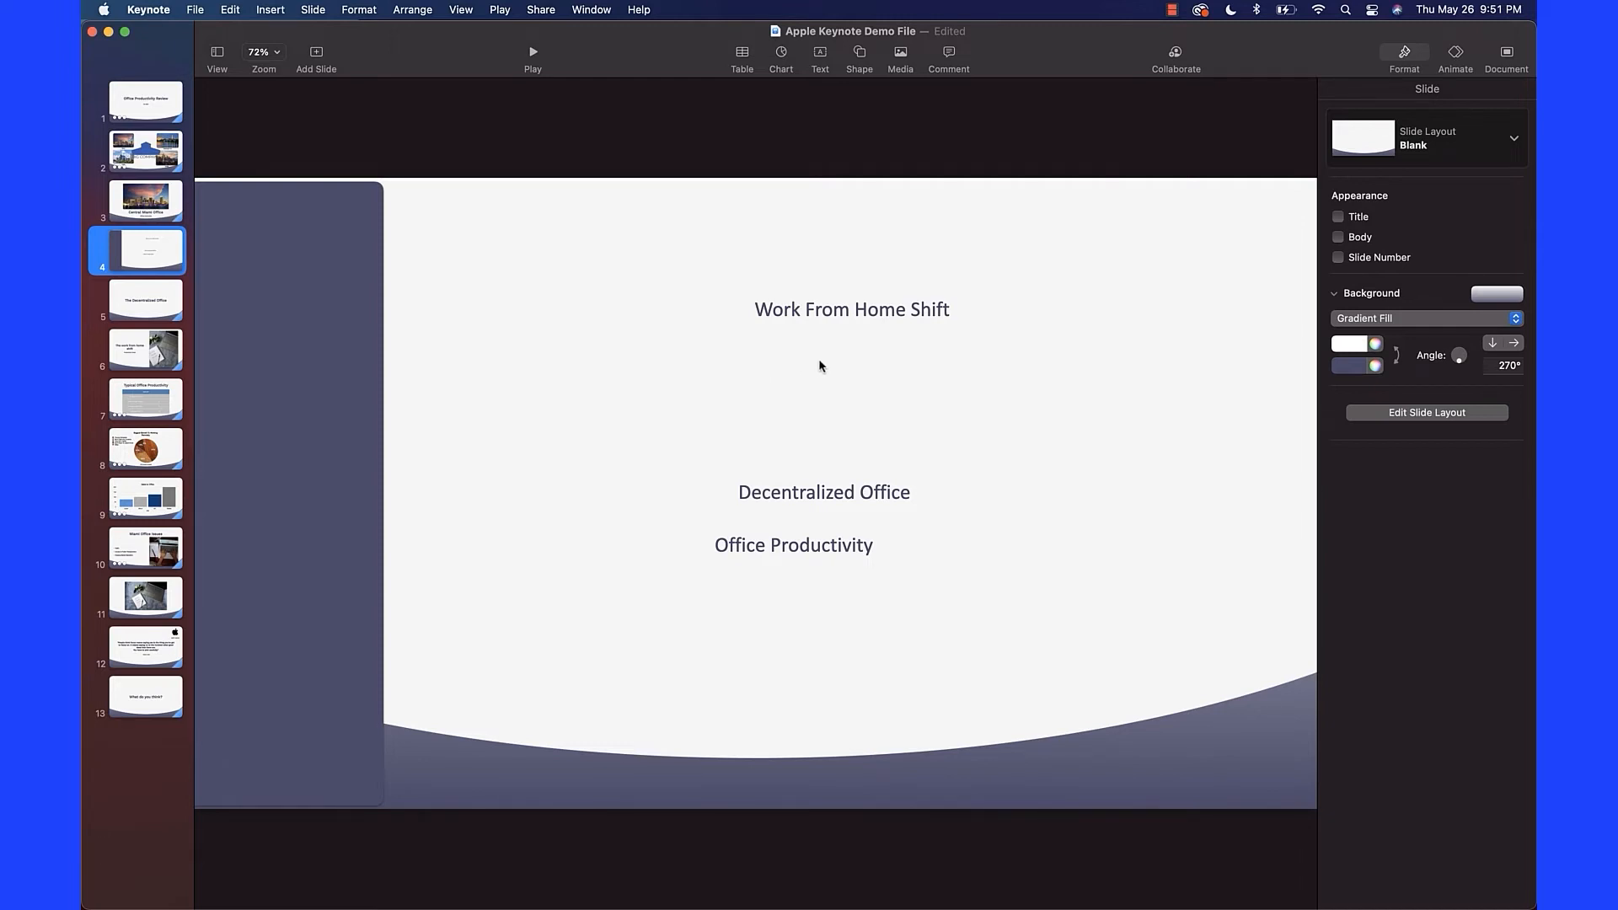
Place "Work From Home Shift" near the top of the dark band, colour it white and narrow its box to wrap onto two lines.
left_click_drag(843, 318, 304, 270)
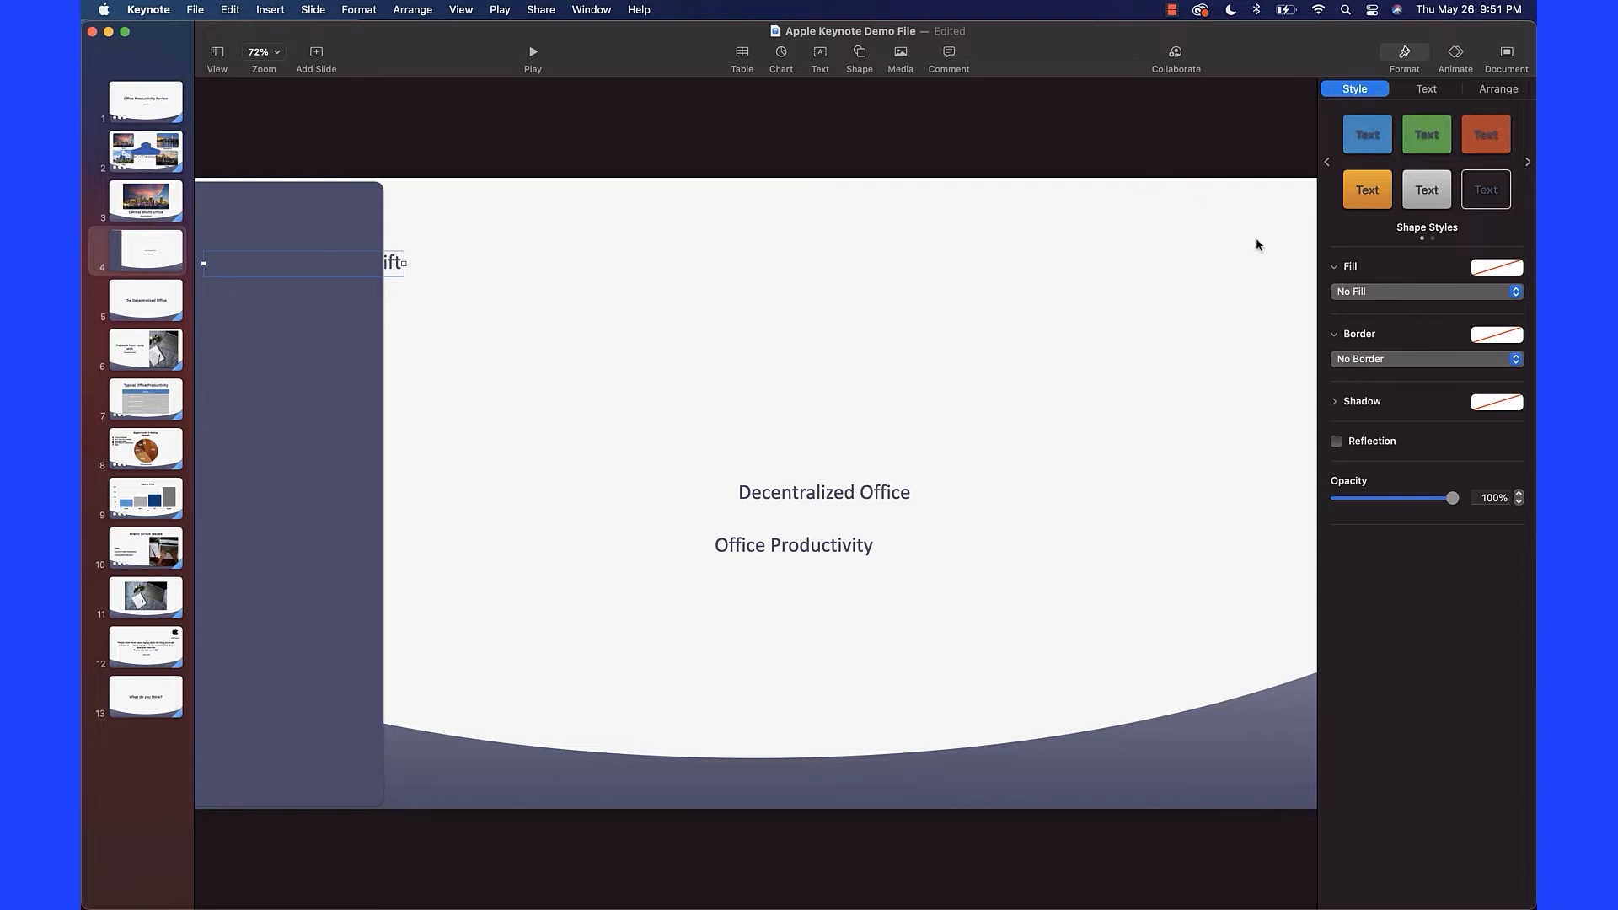
left_click(1427, 90)
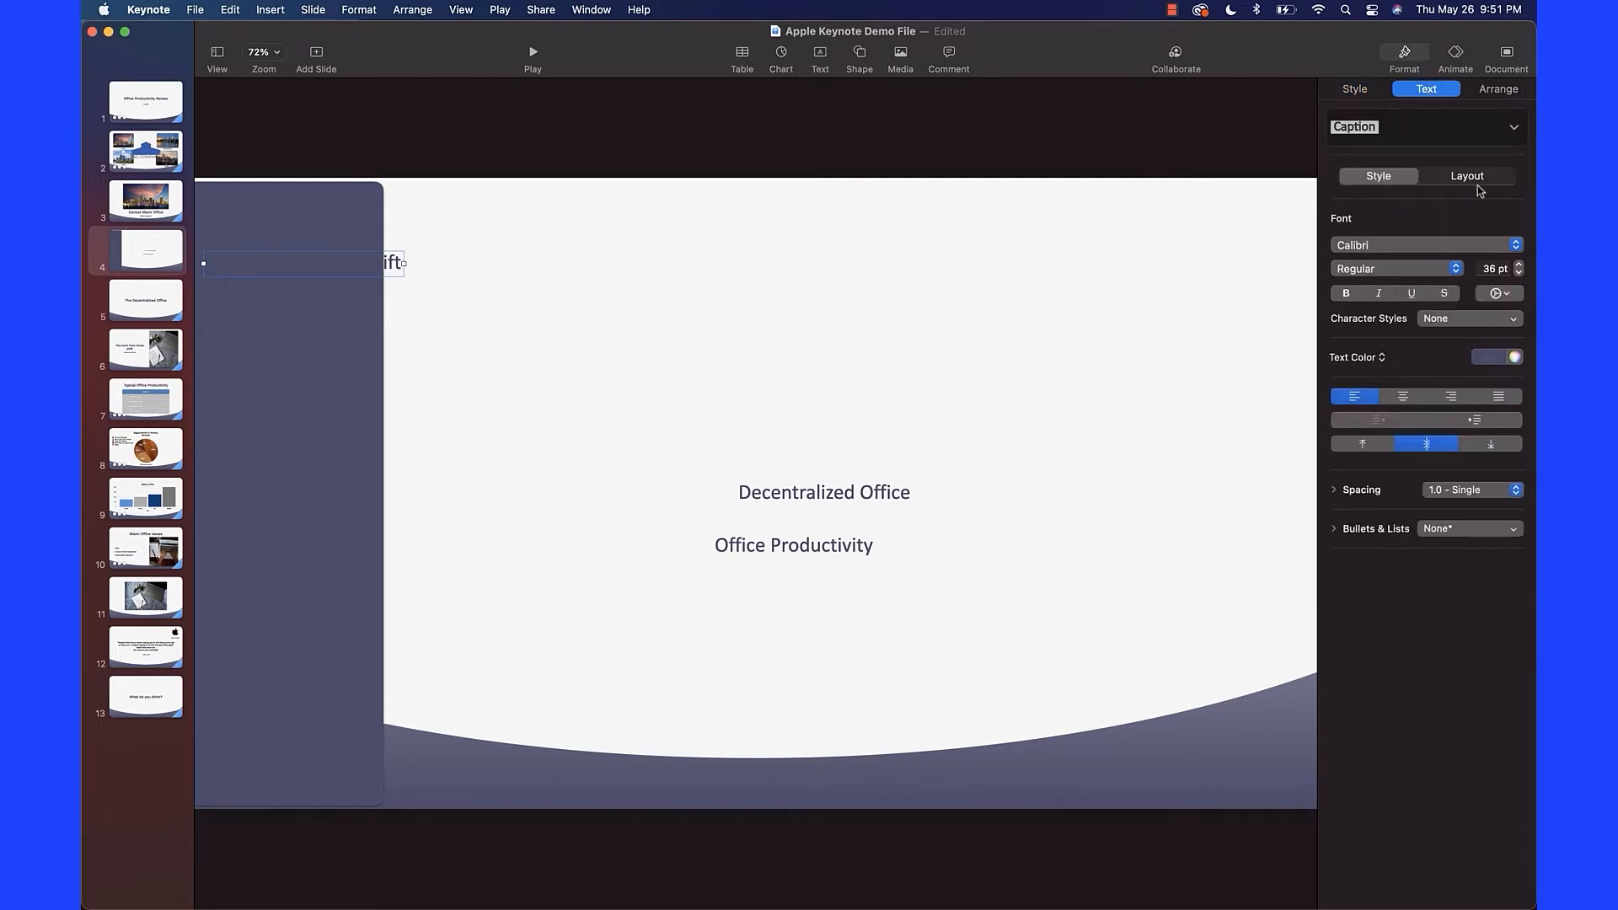
left_click(1501, 357)
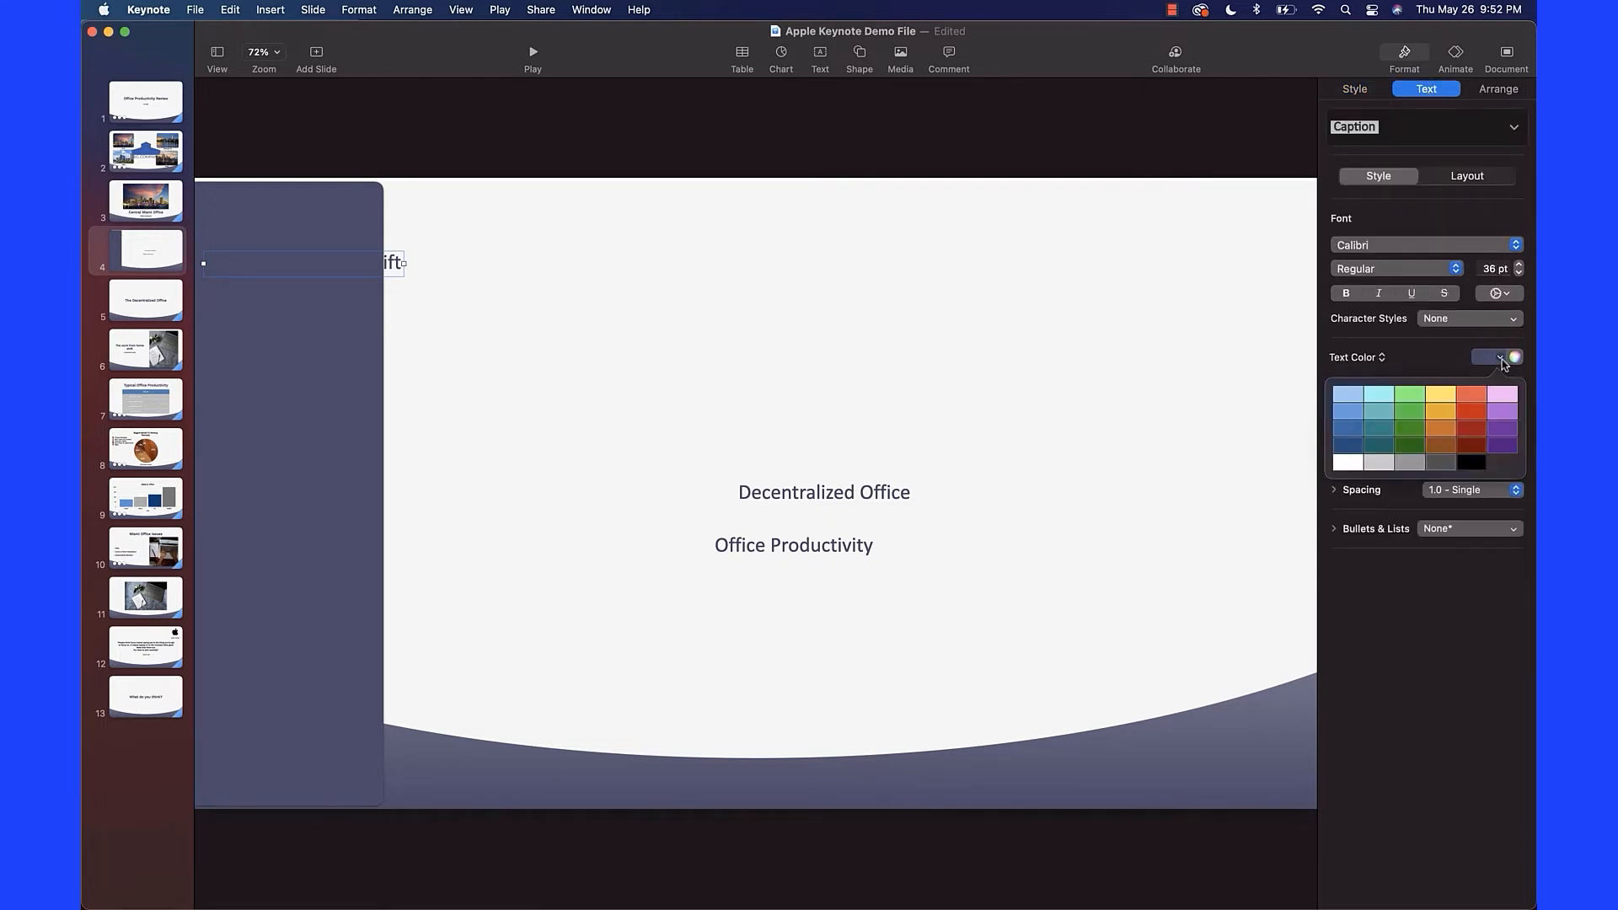
left_click(1348, 464)
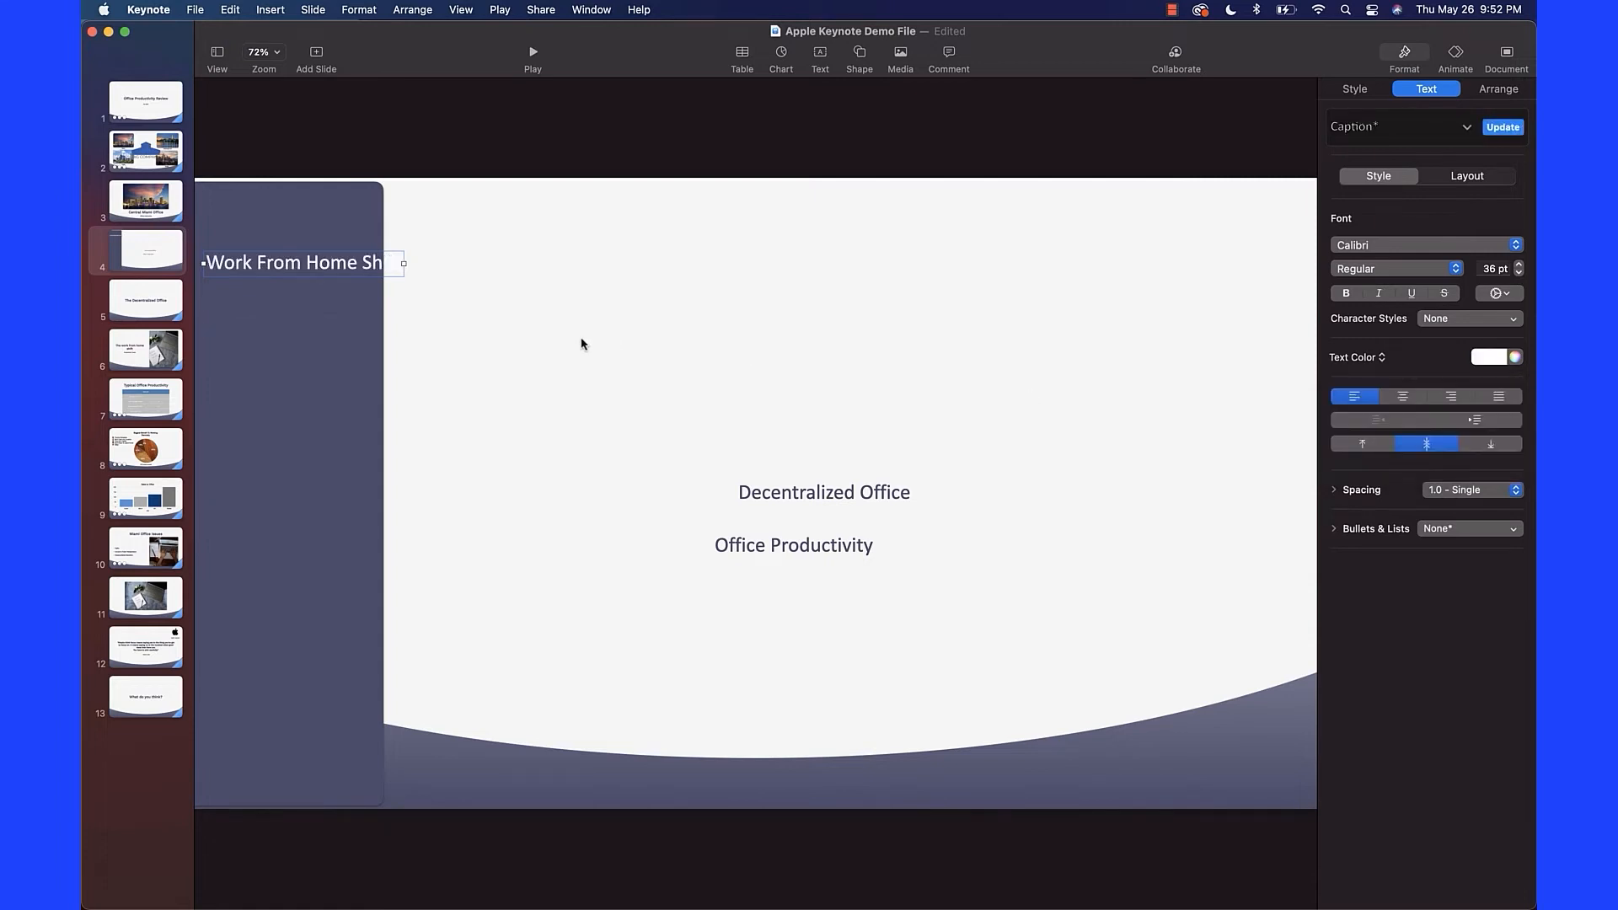
left_click_drag(404, 264, 357, 264)
Move "Decentralized Office" and "Office Productivity" onto the dark band beneath the first label and colour both texts white.
left_click_drag(816, 486, 281, 353)
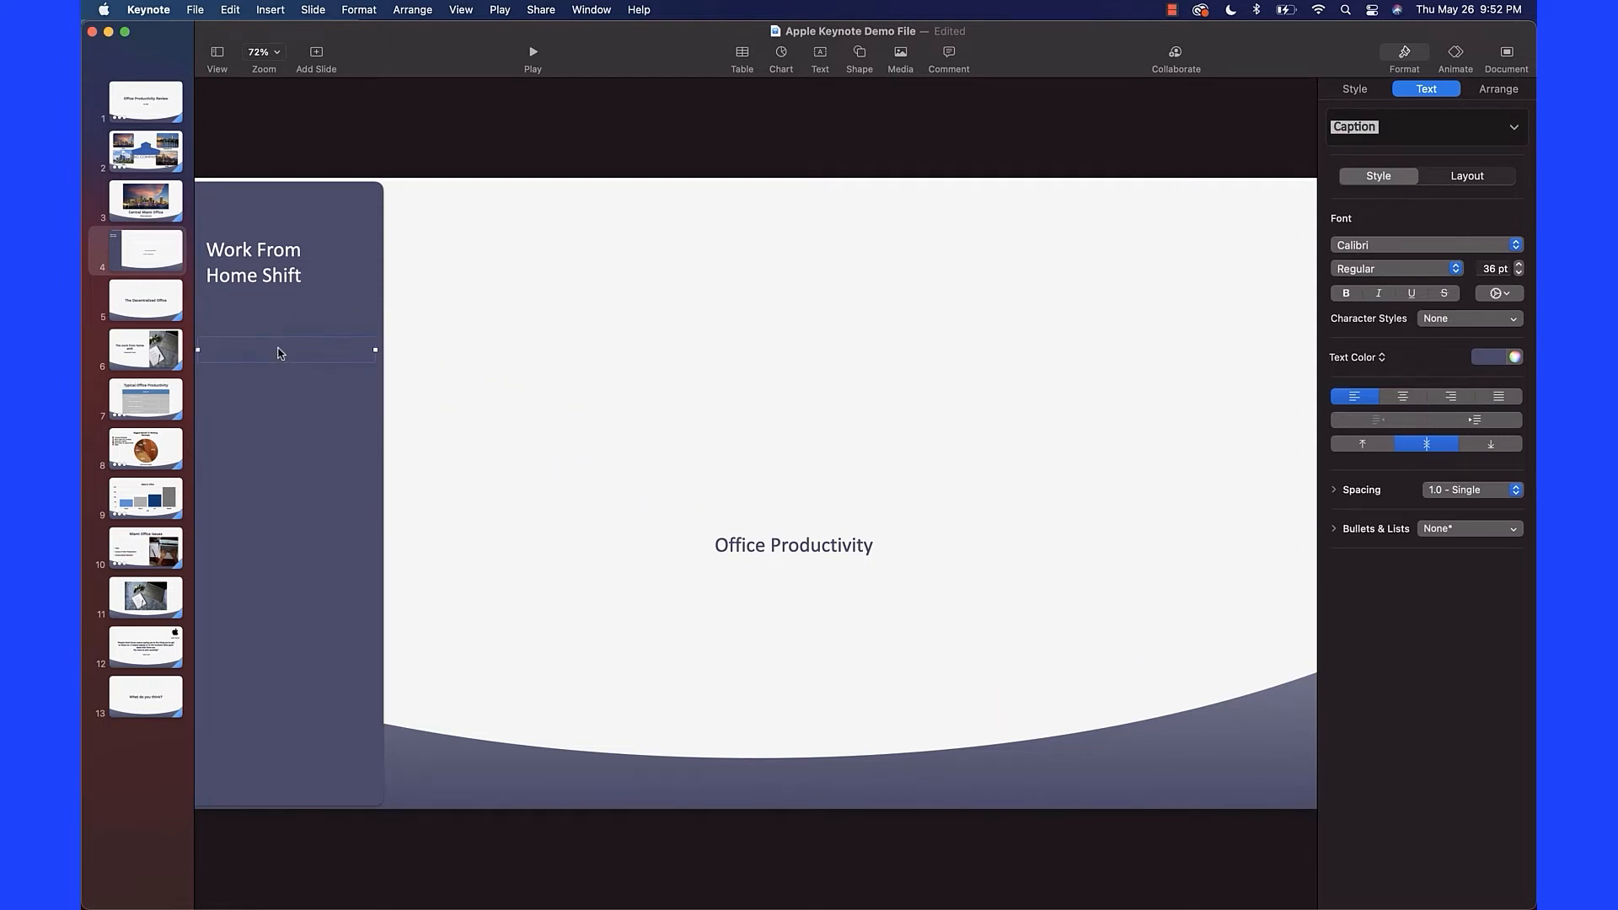
left_click(1499, 356)
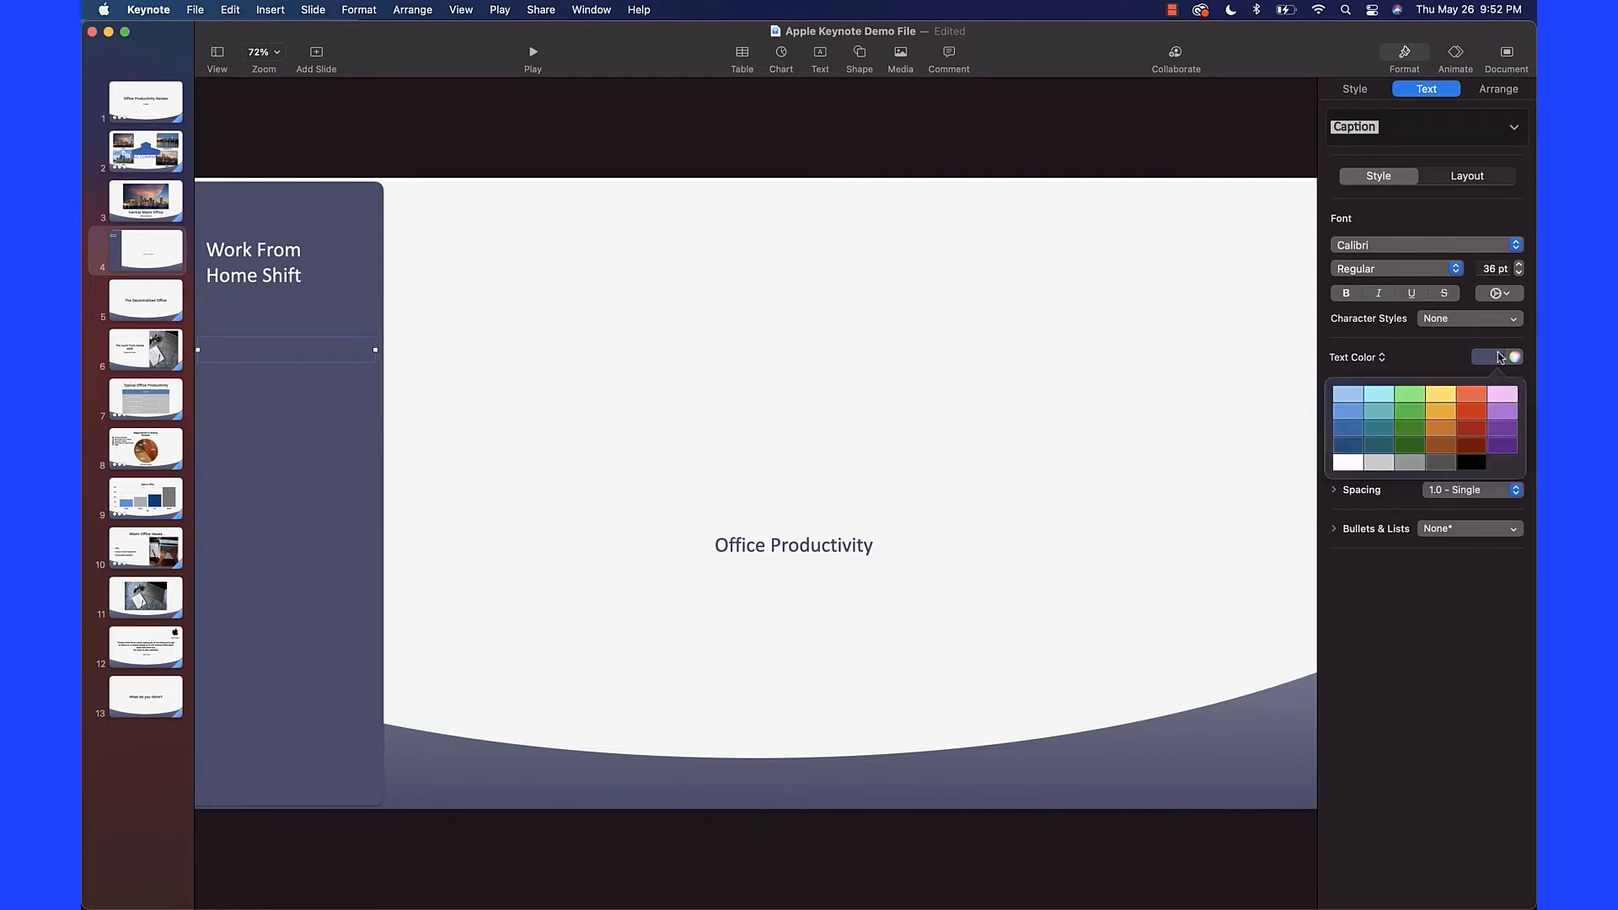
left_click(1350, 464)
left_click_drag(855, 548, 344, 443)
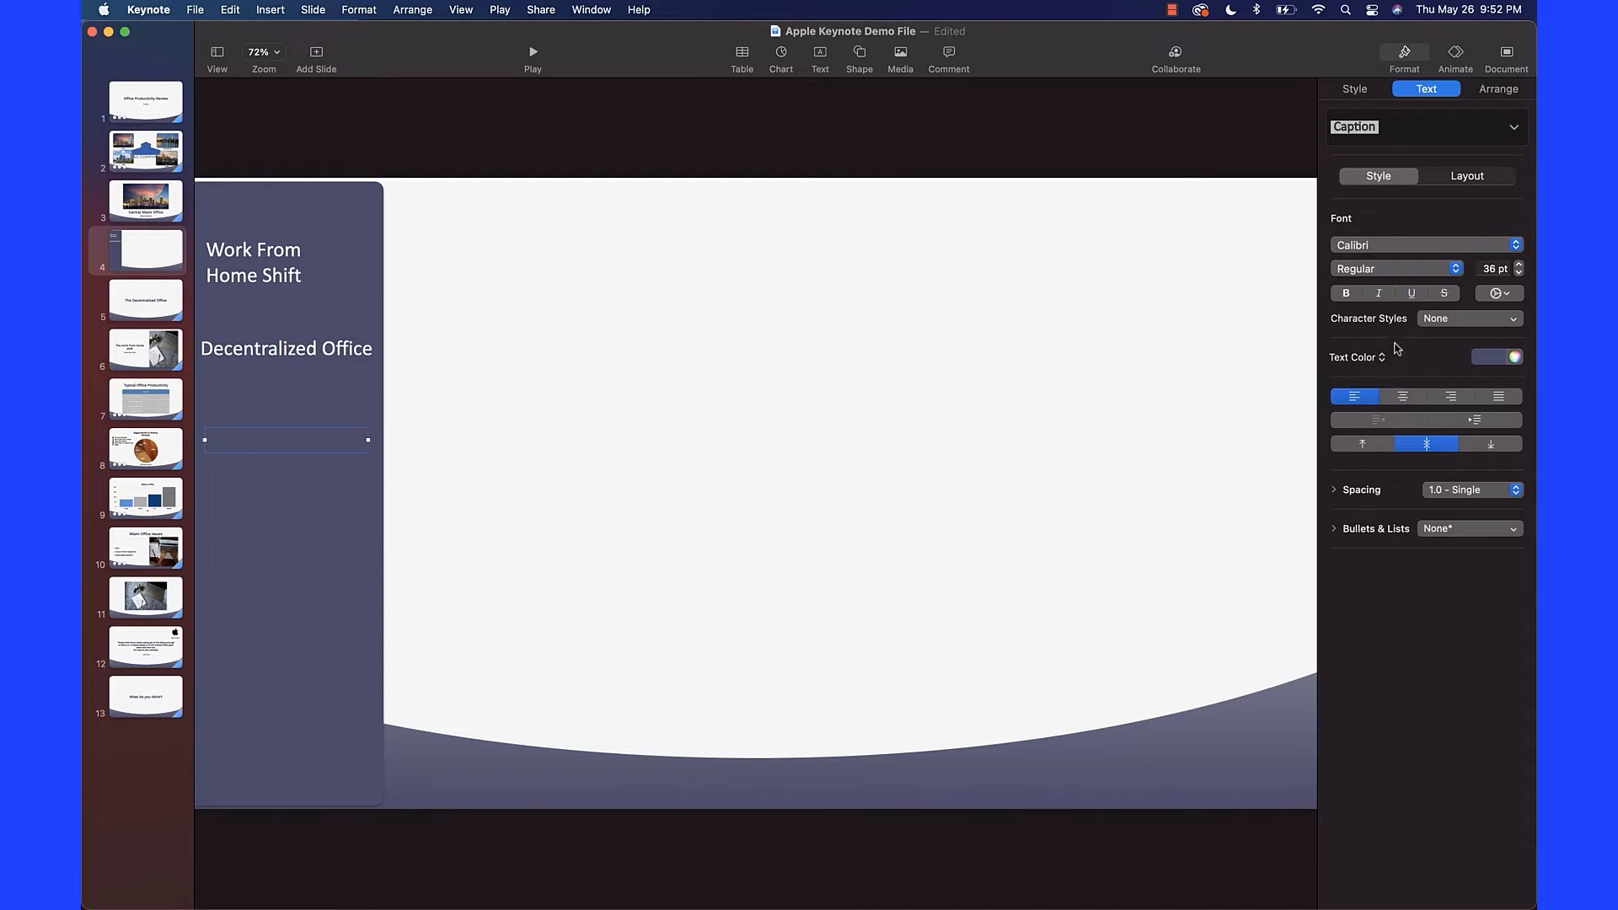
left_click(1501, 358)
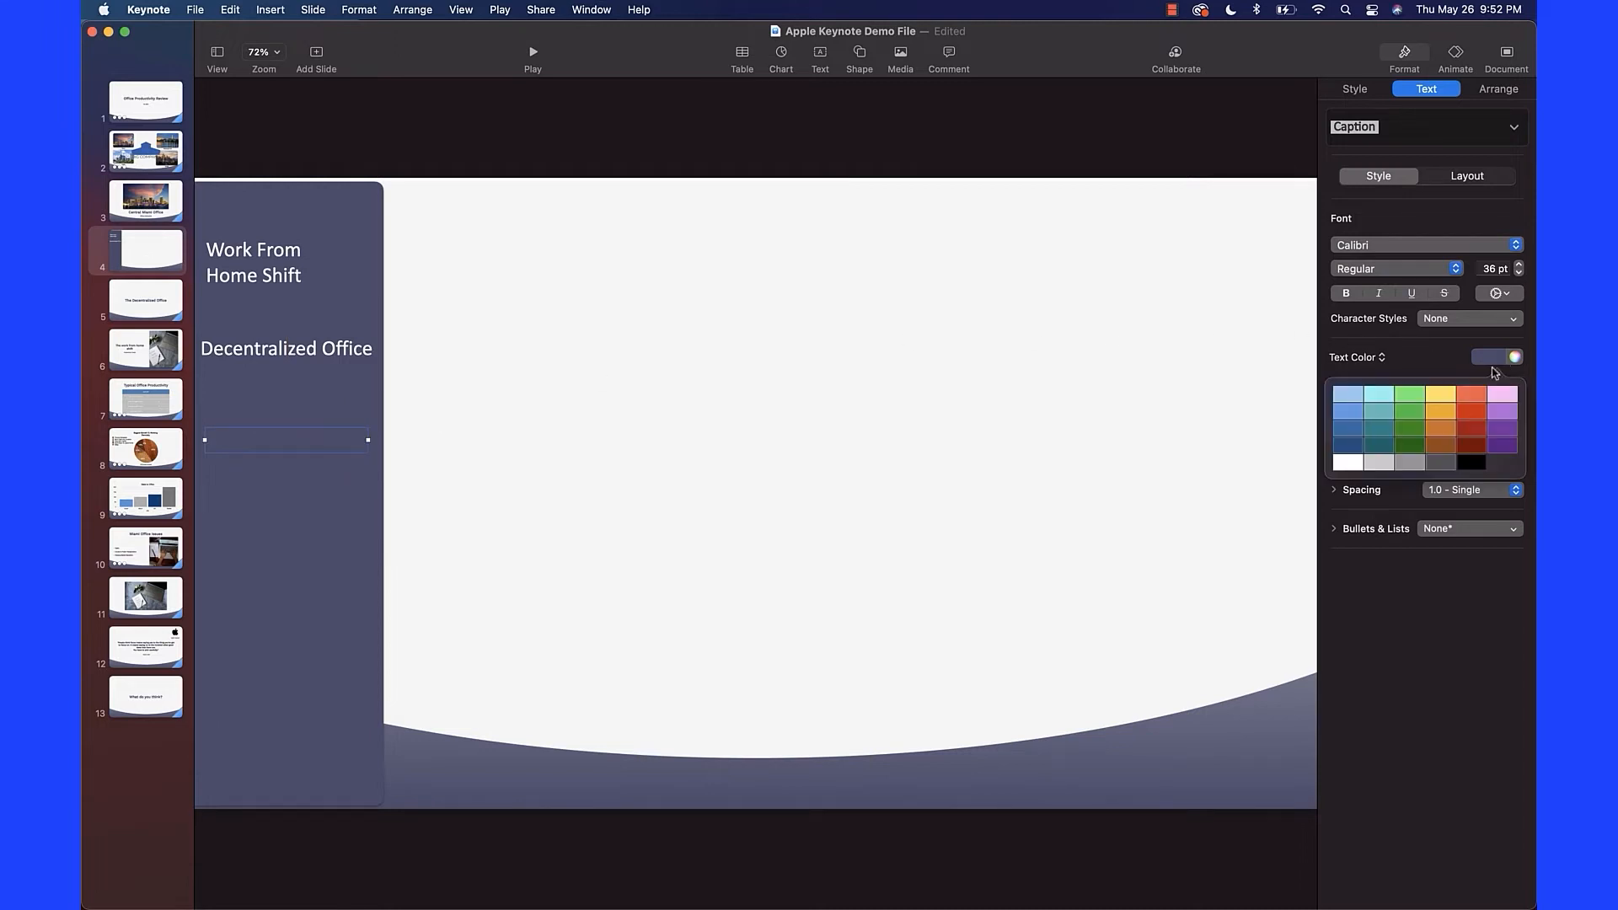
left_click(1350, 470)
left_click(598, 336)
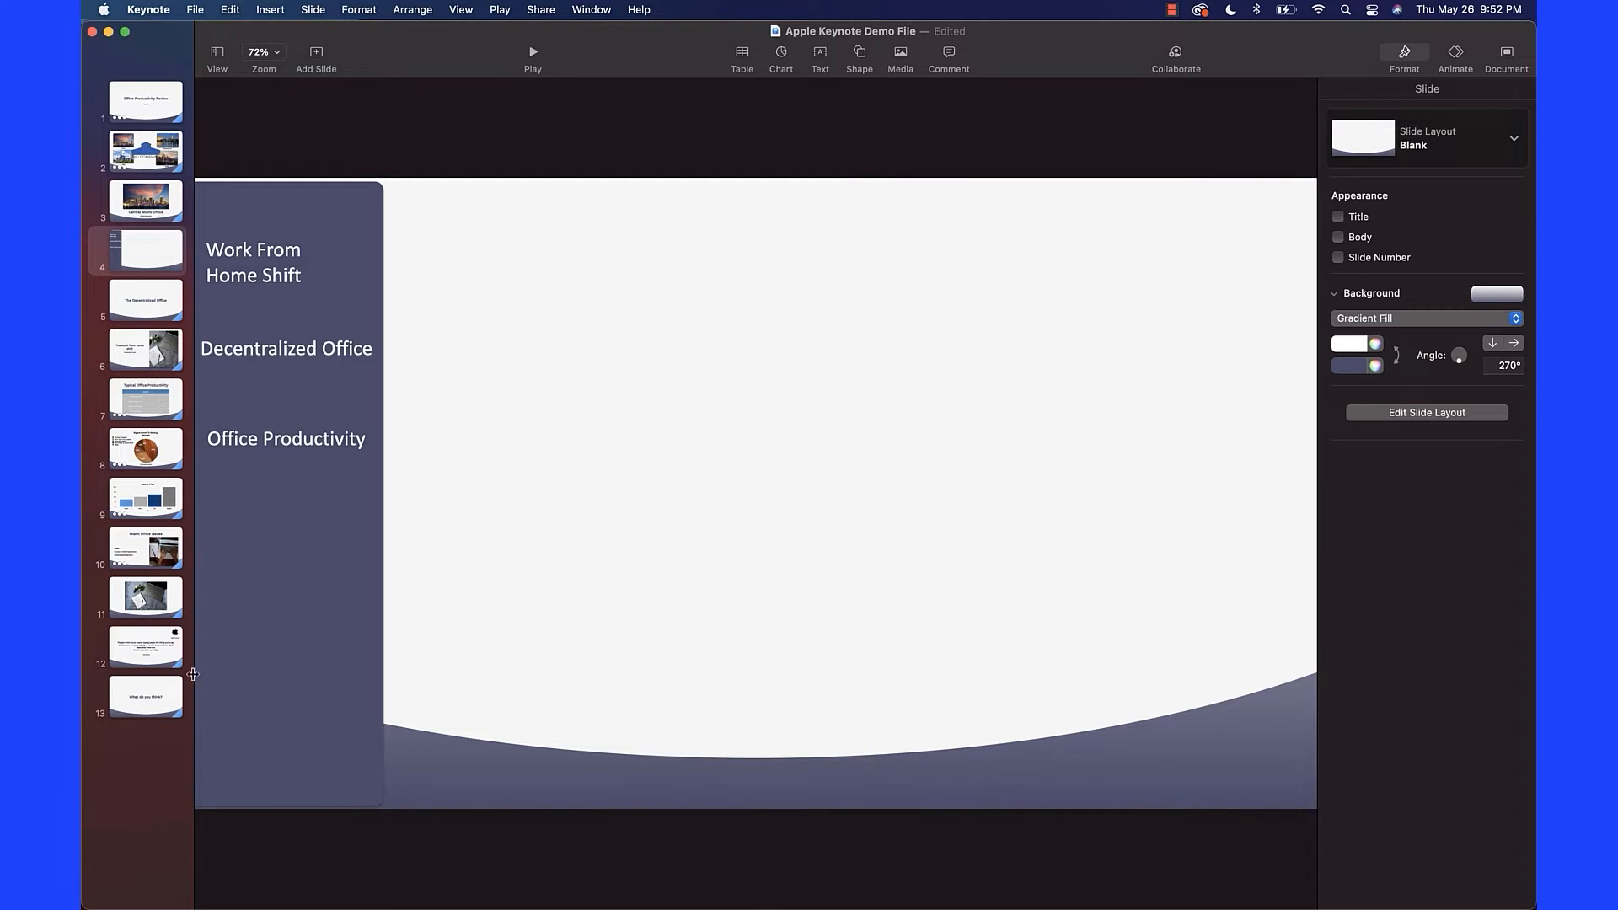
Duplicate slide 4 and apply a Magic Move transition to the original slide 4.
right_click(136, 256)
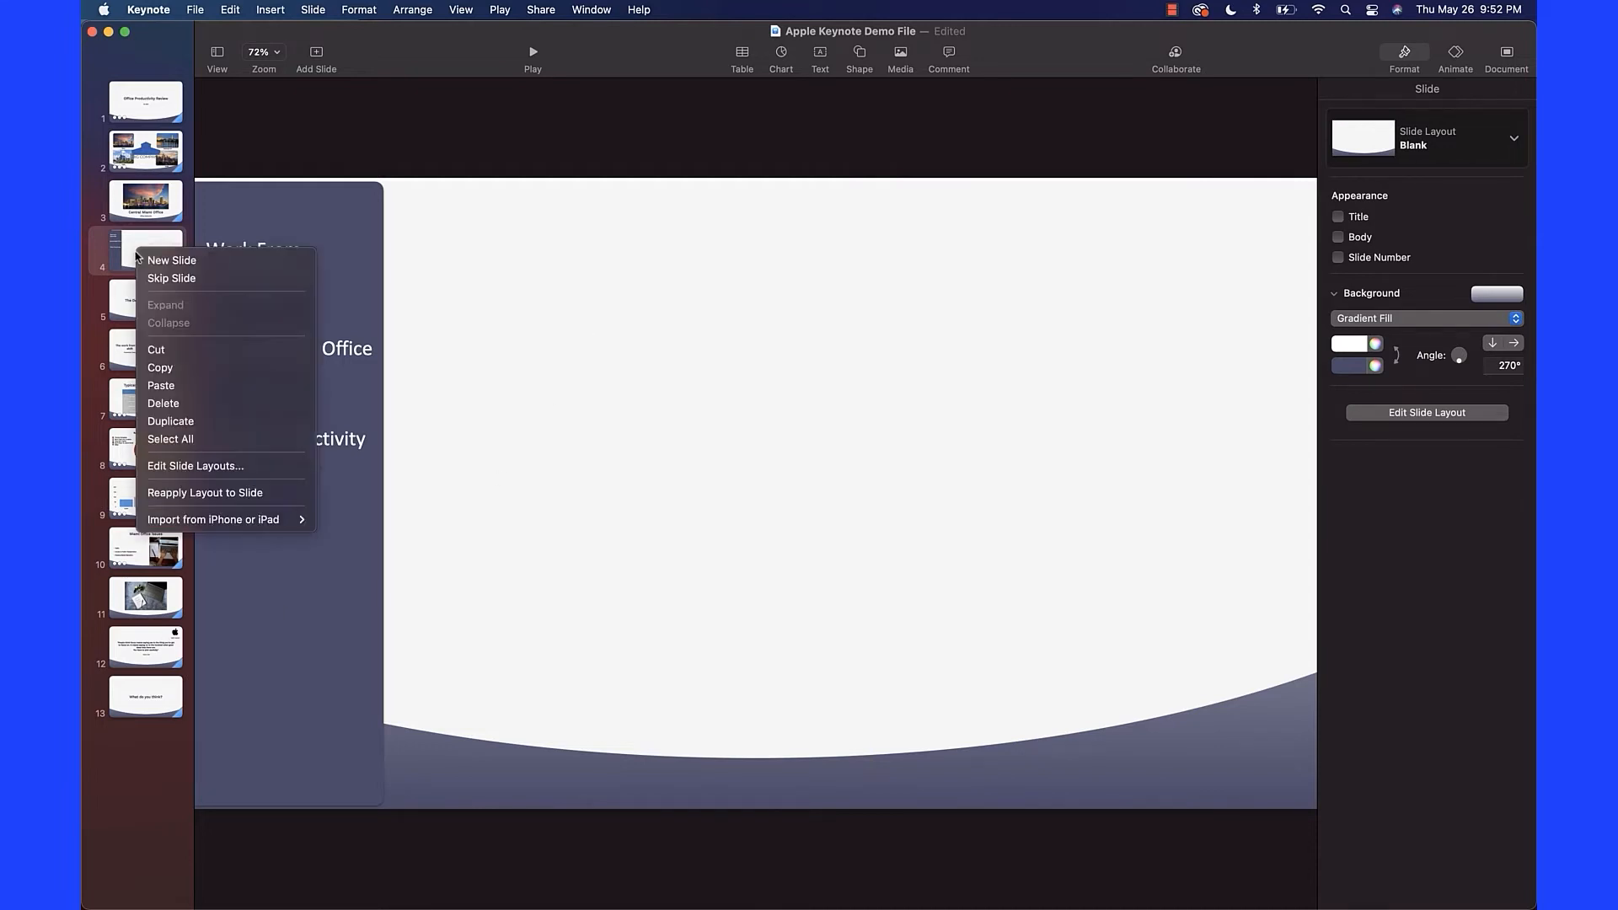
left_click(174, 423)
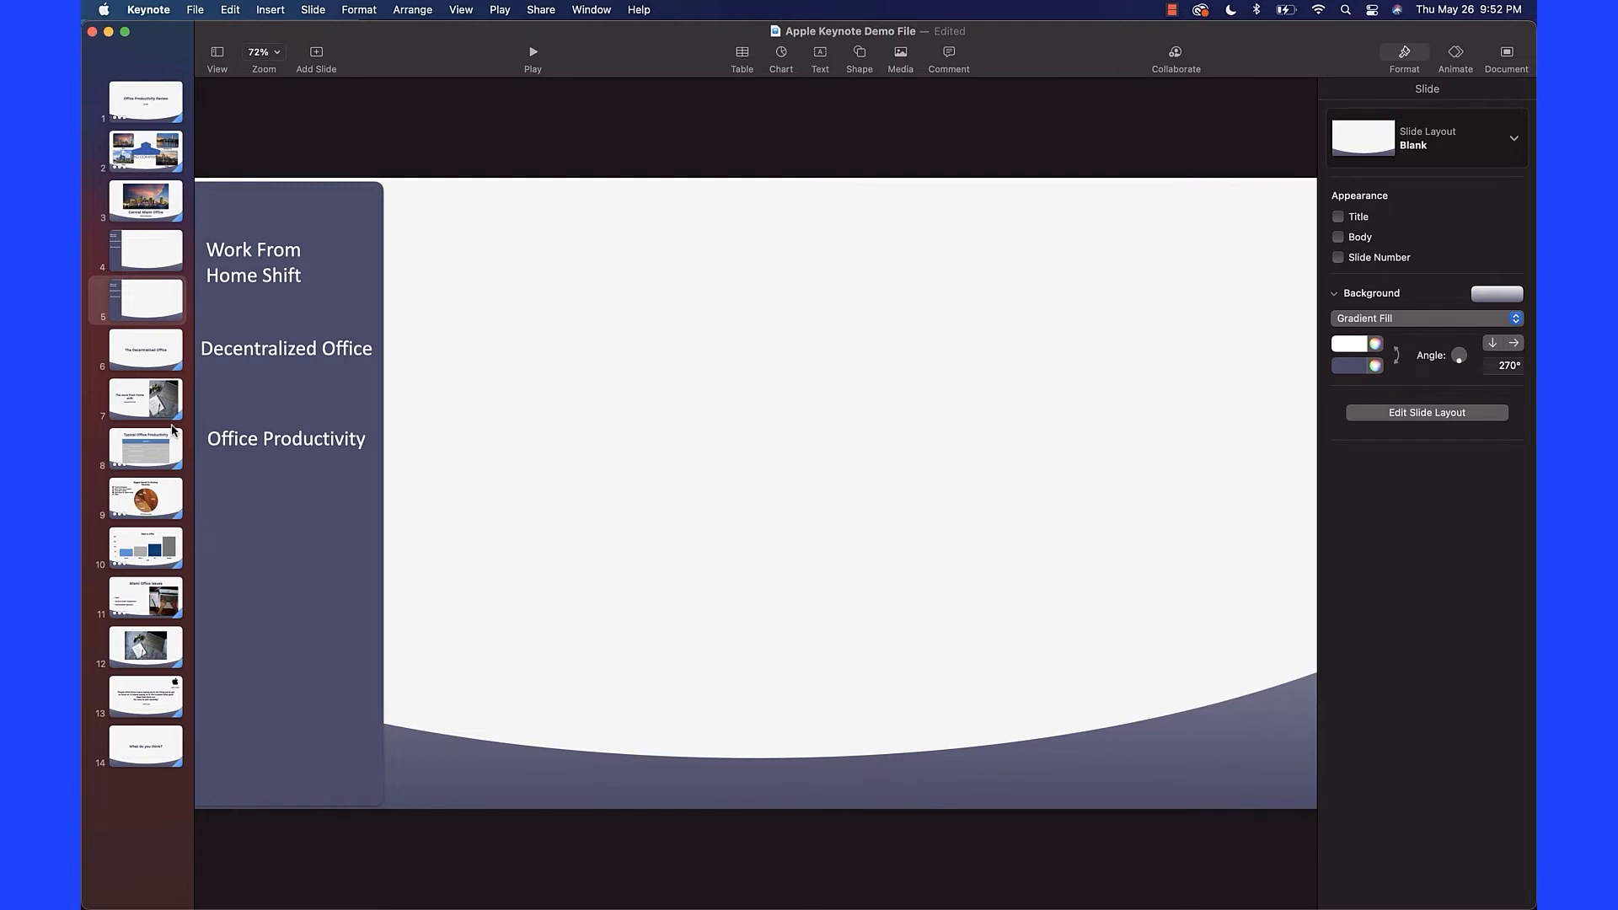
left_click(135, 253)
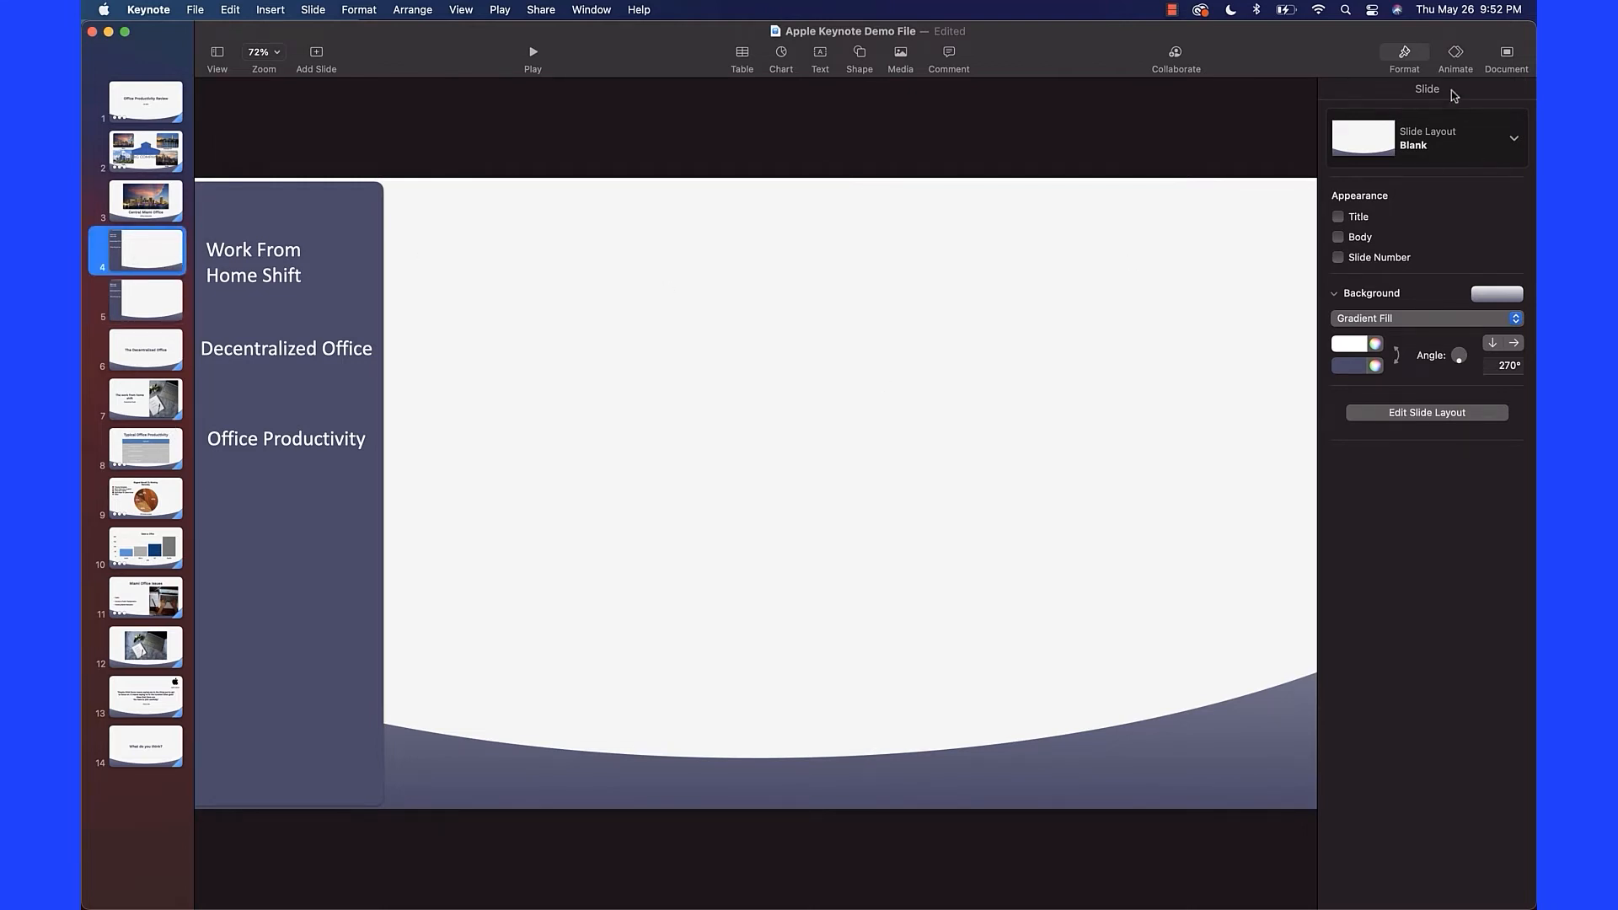
left_click(1457, 59)
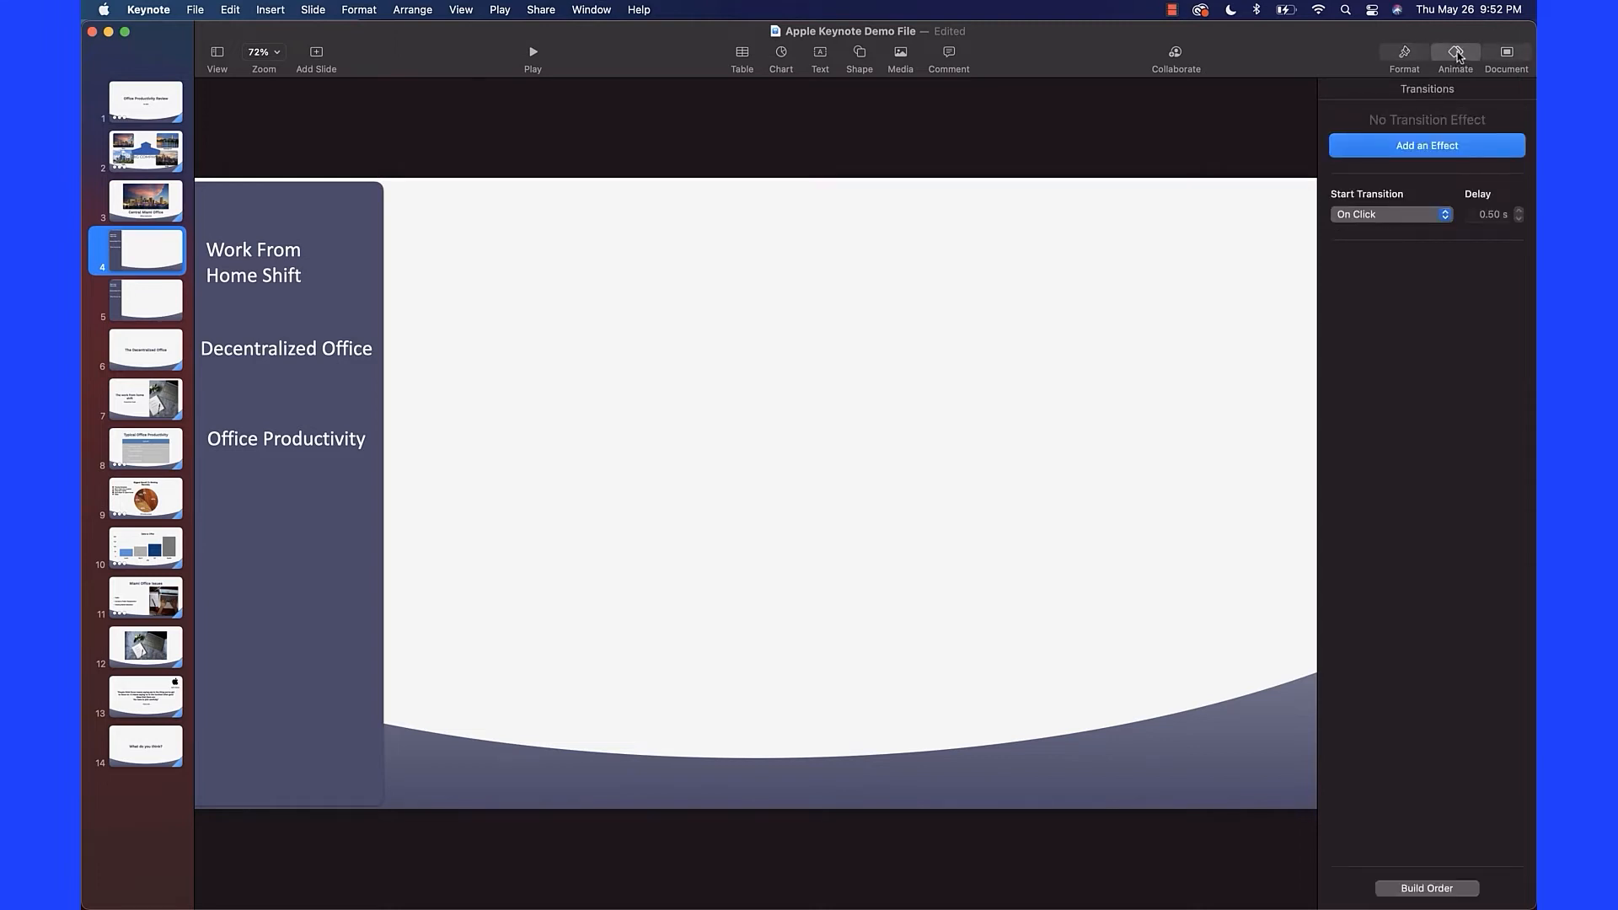
left_click(1437, 148)
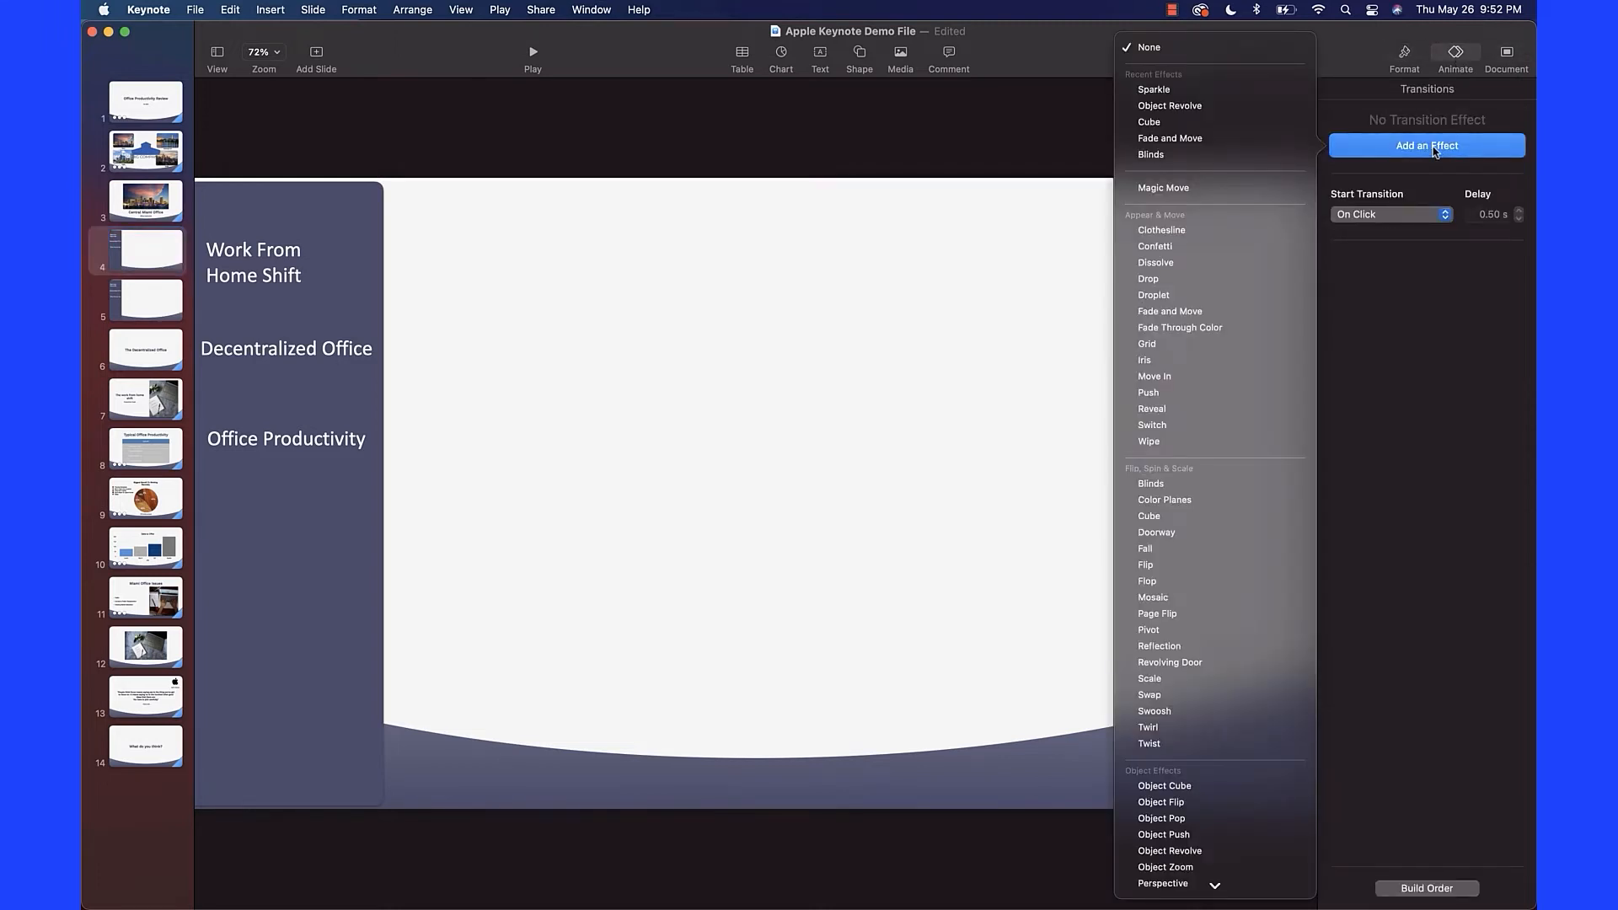
left_click(1183, 191)
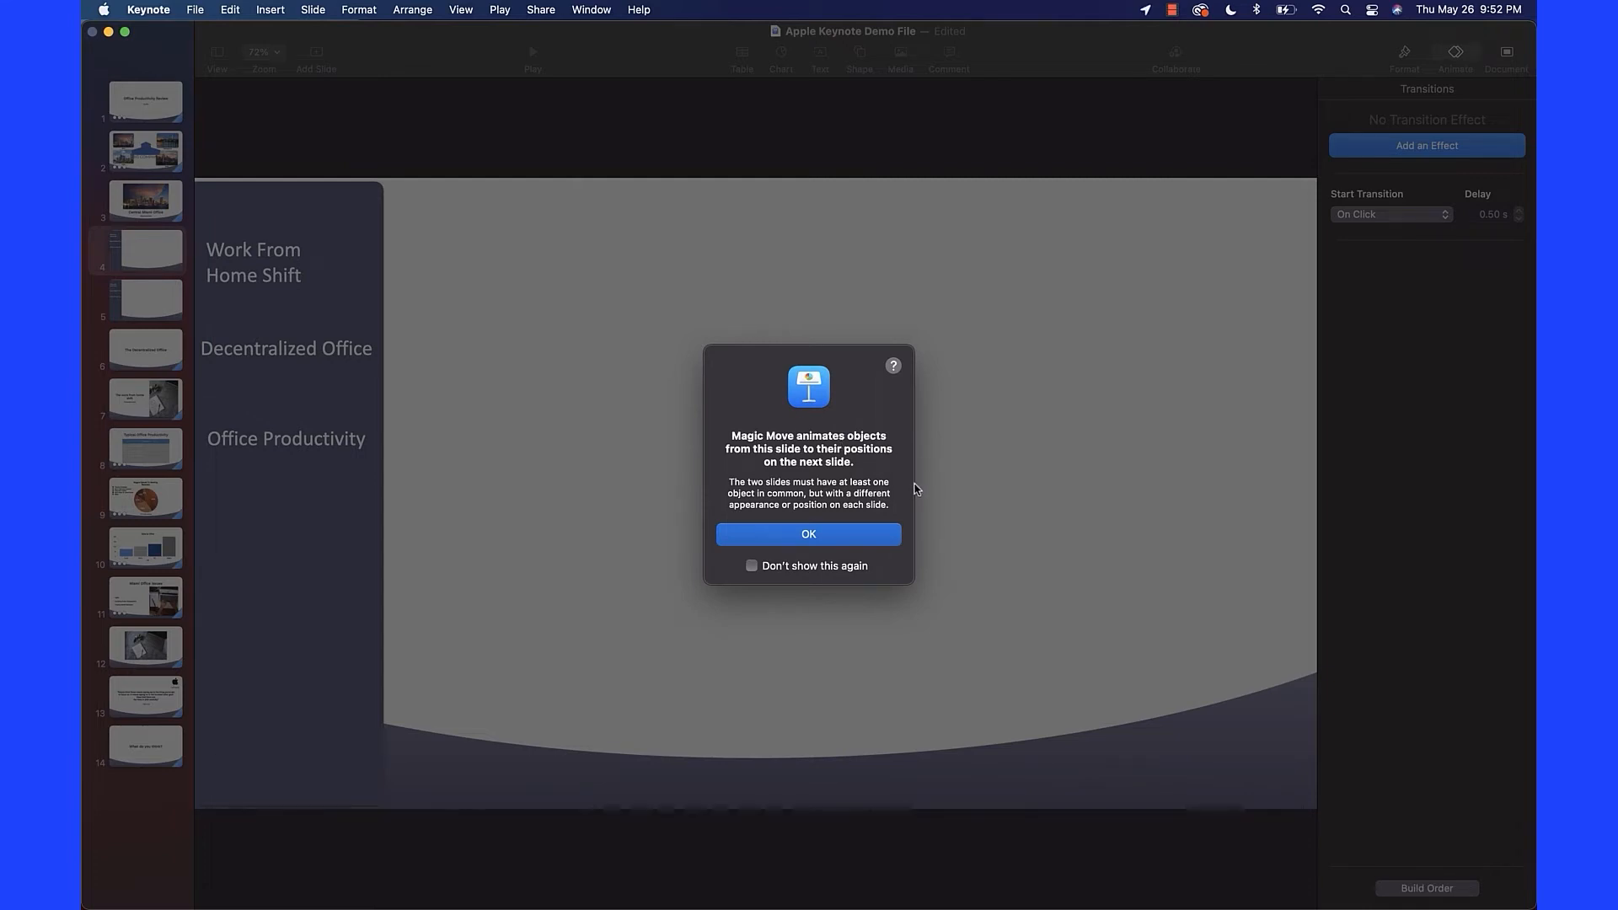
left_click(795, 540)
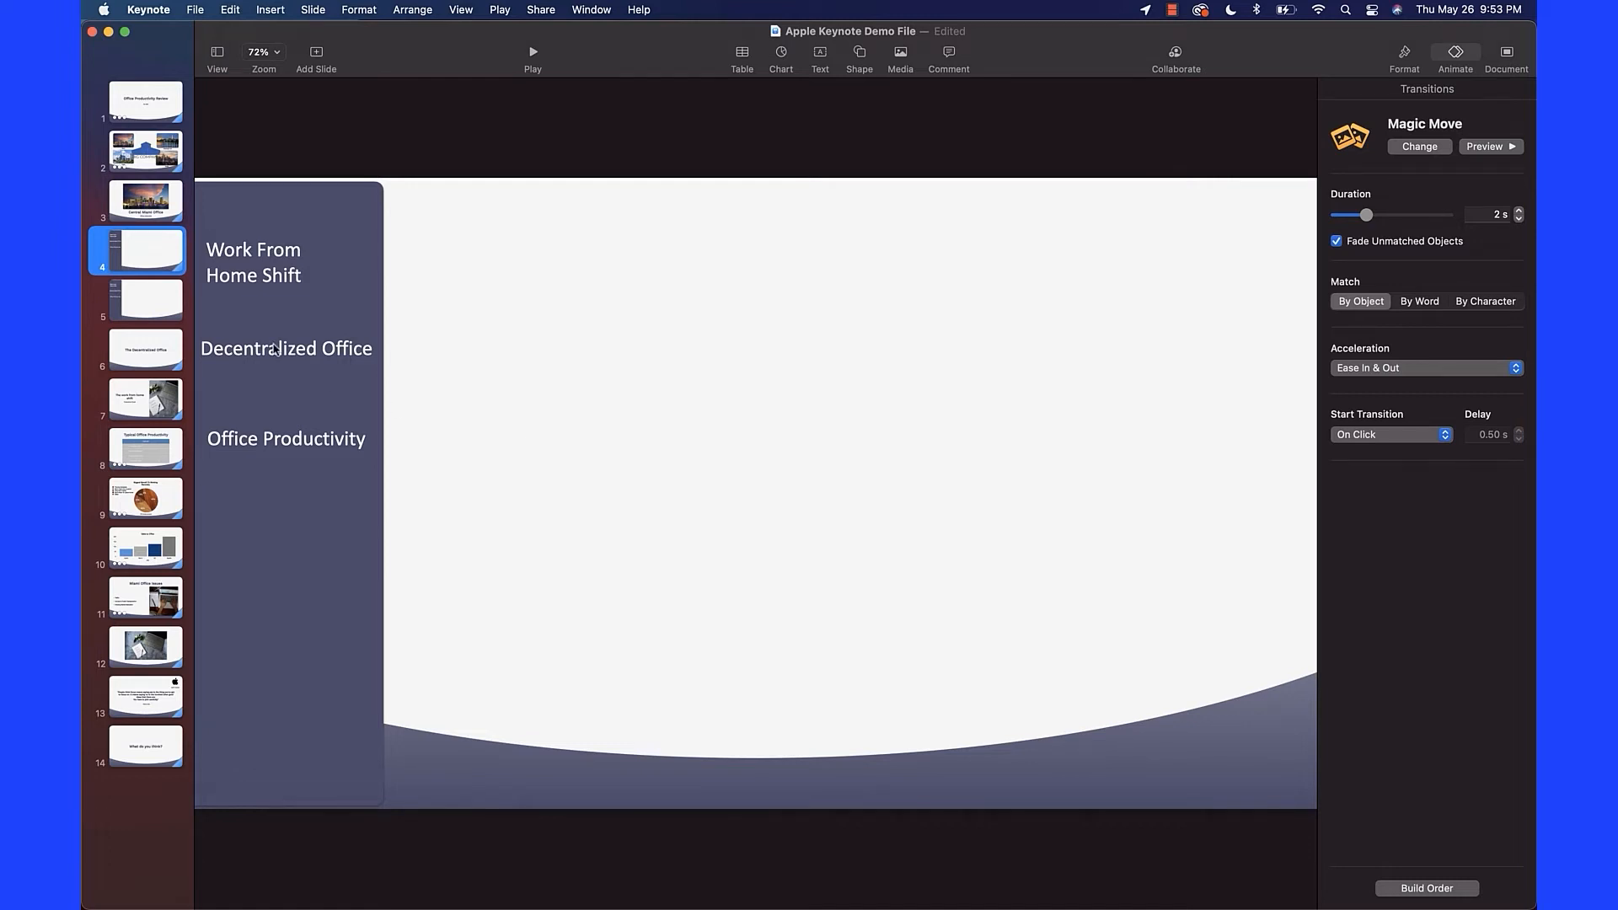
Move the three text labels and the dark band on slide 4 completely outside the slide area.
left_click_drag(256, 256, 463, 104)
left_click_drag(304, 349, 539, 868)
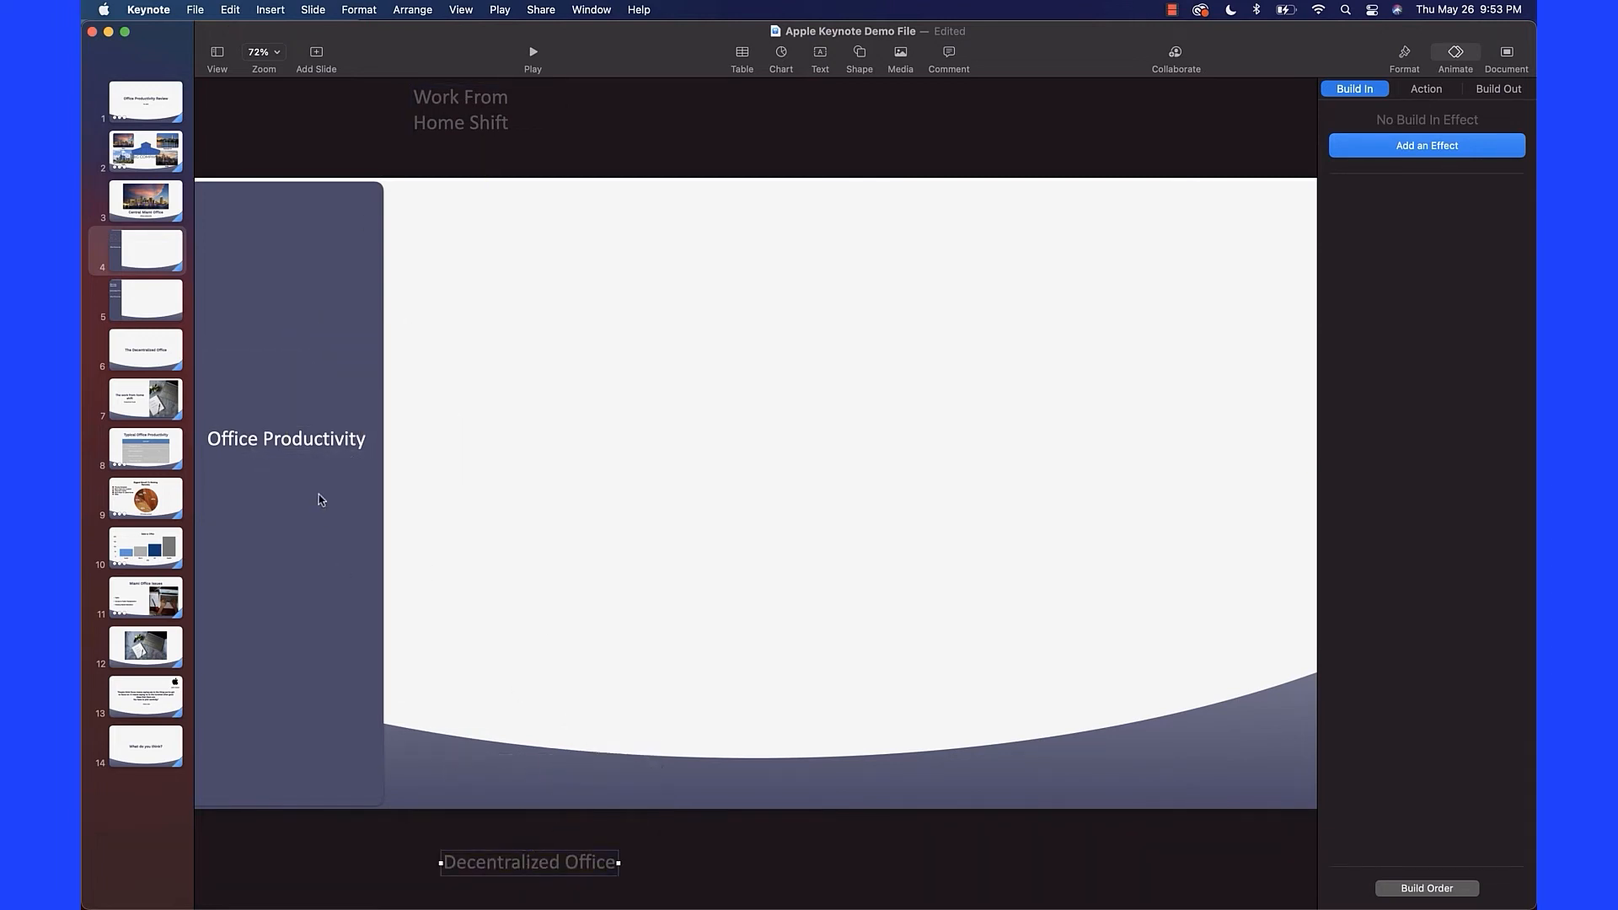
left_click_drag(315, 447, 110, 442)
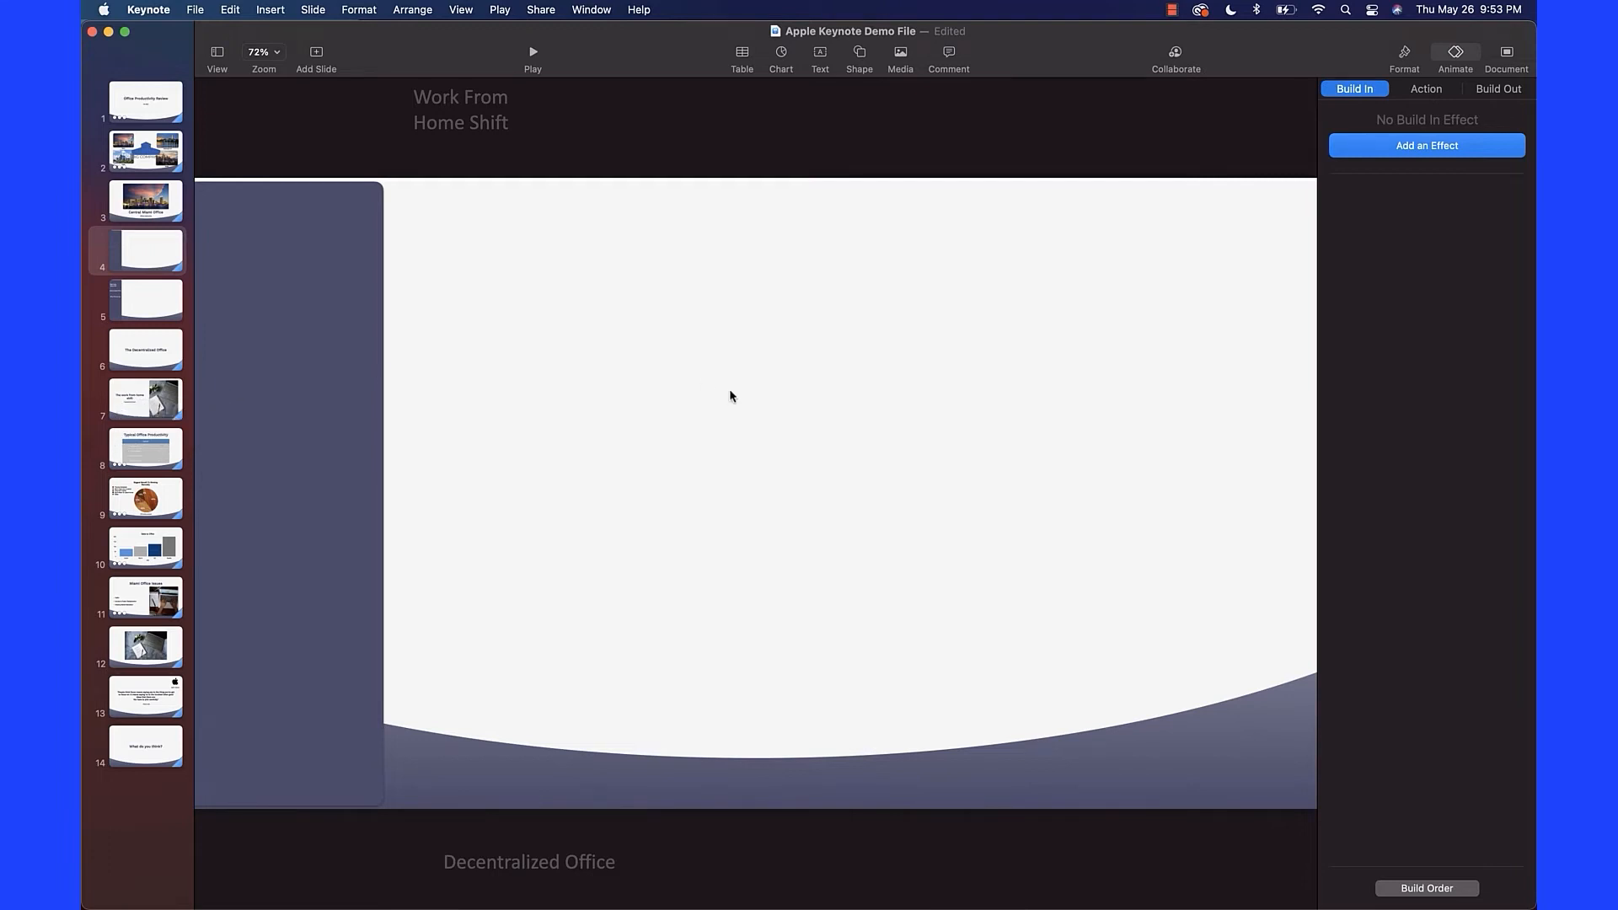
left_click_drag(361, 448, 160, 208)
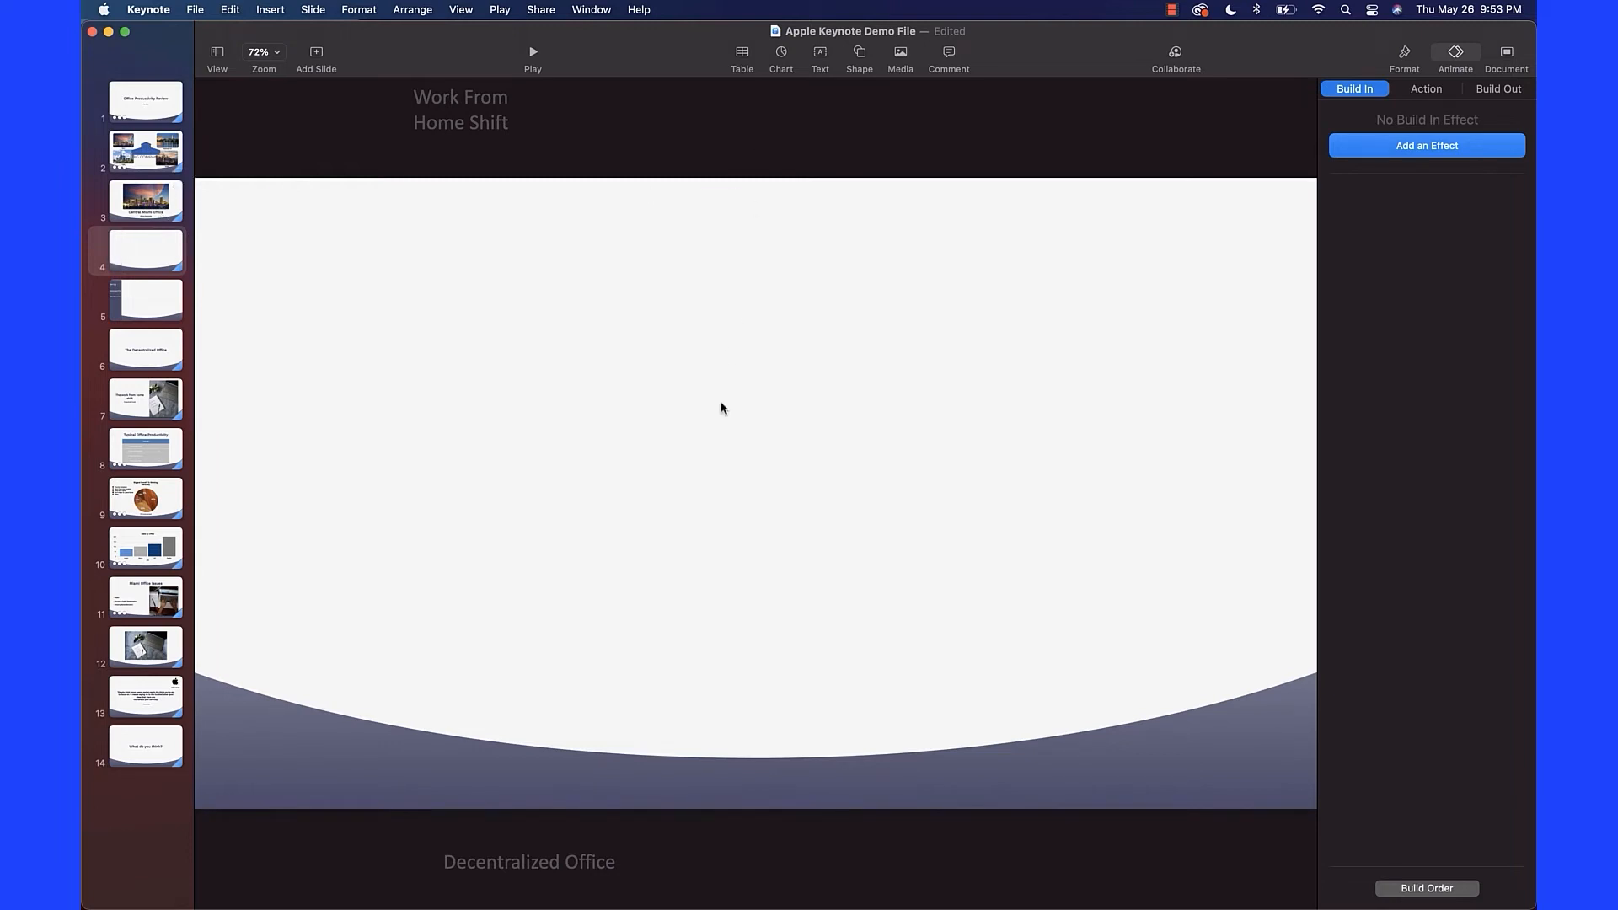
Preview slide 4's Magic Move transition and play it as a slideshow, ending back in the editor.
left_click(142, 251)
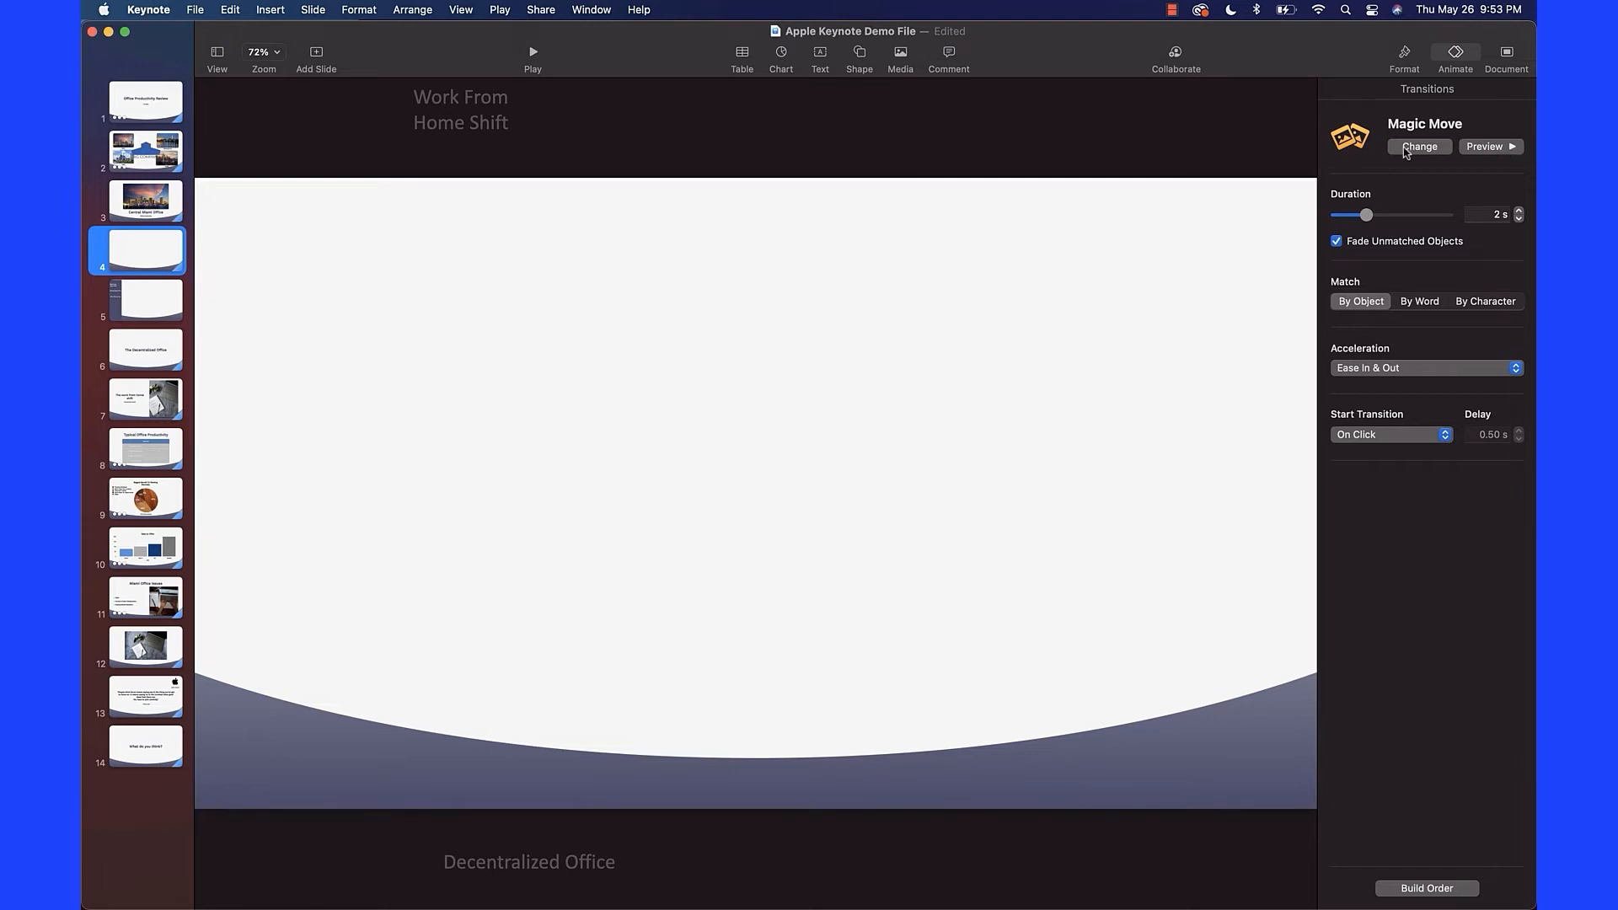
left_click(1189, 143)
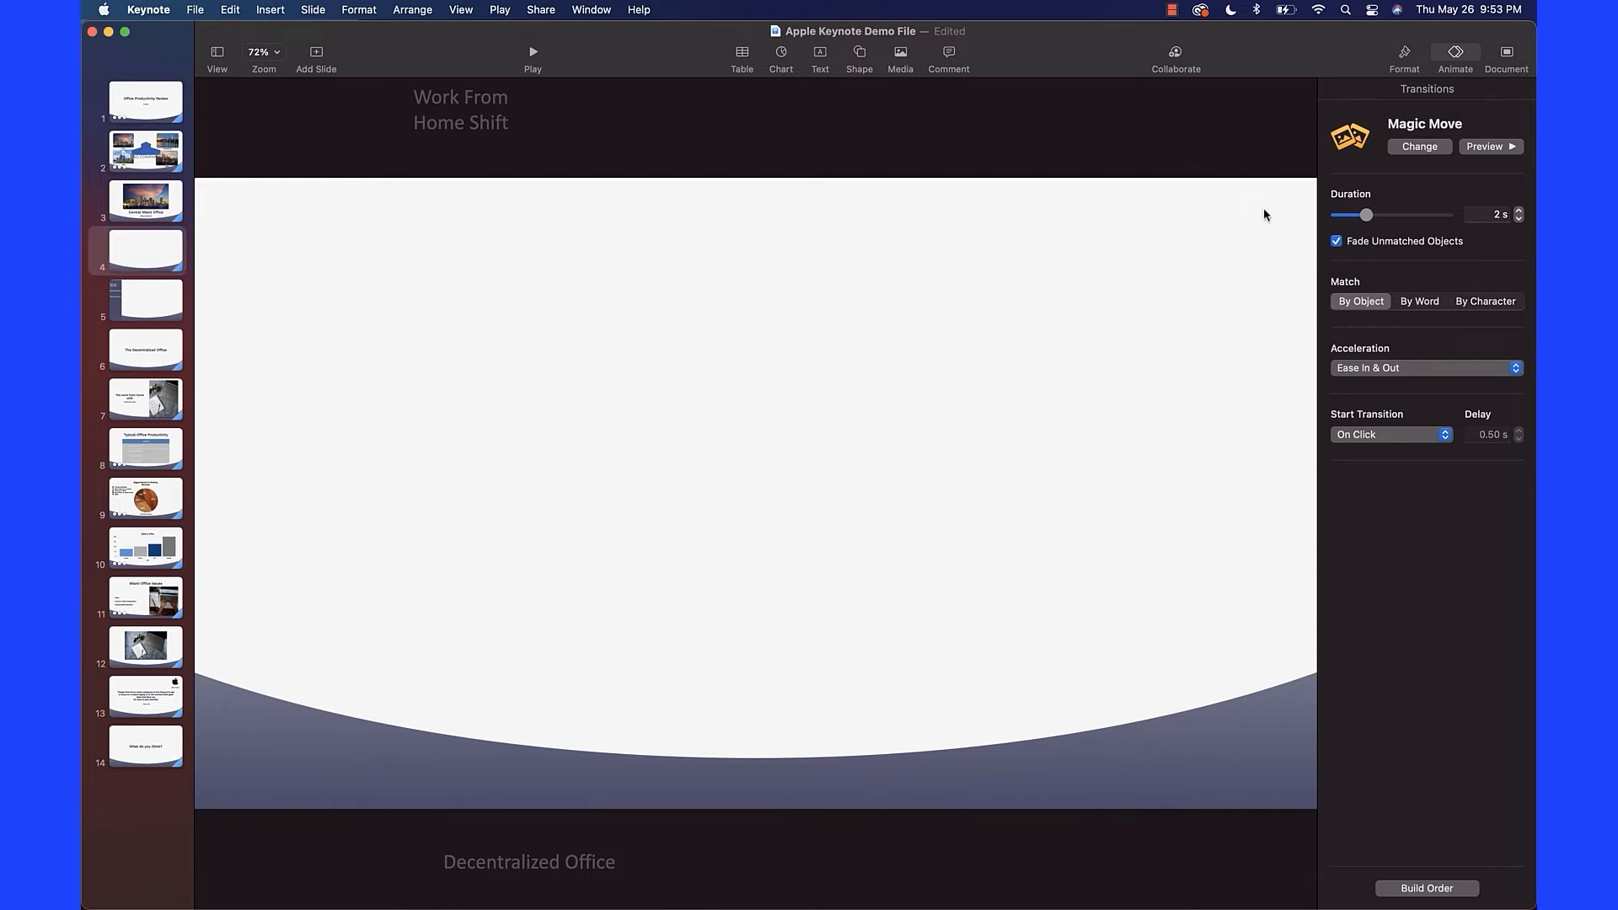
left_click(1485, 146)
left_click(534, 56)
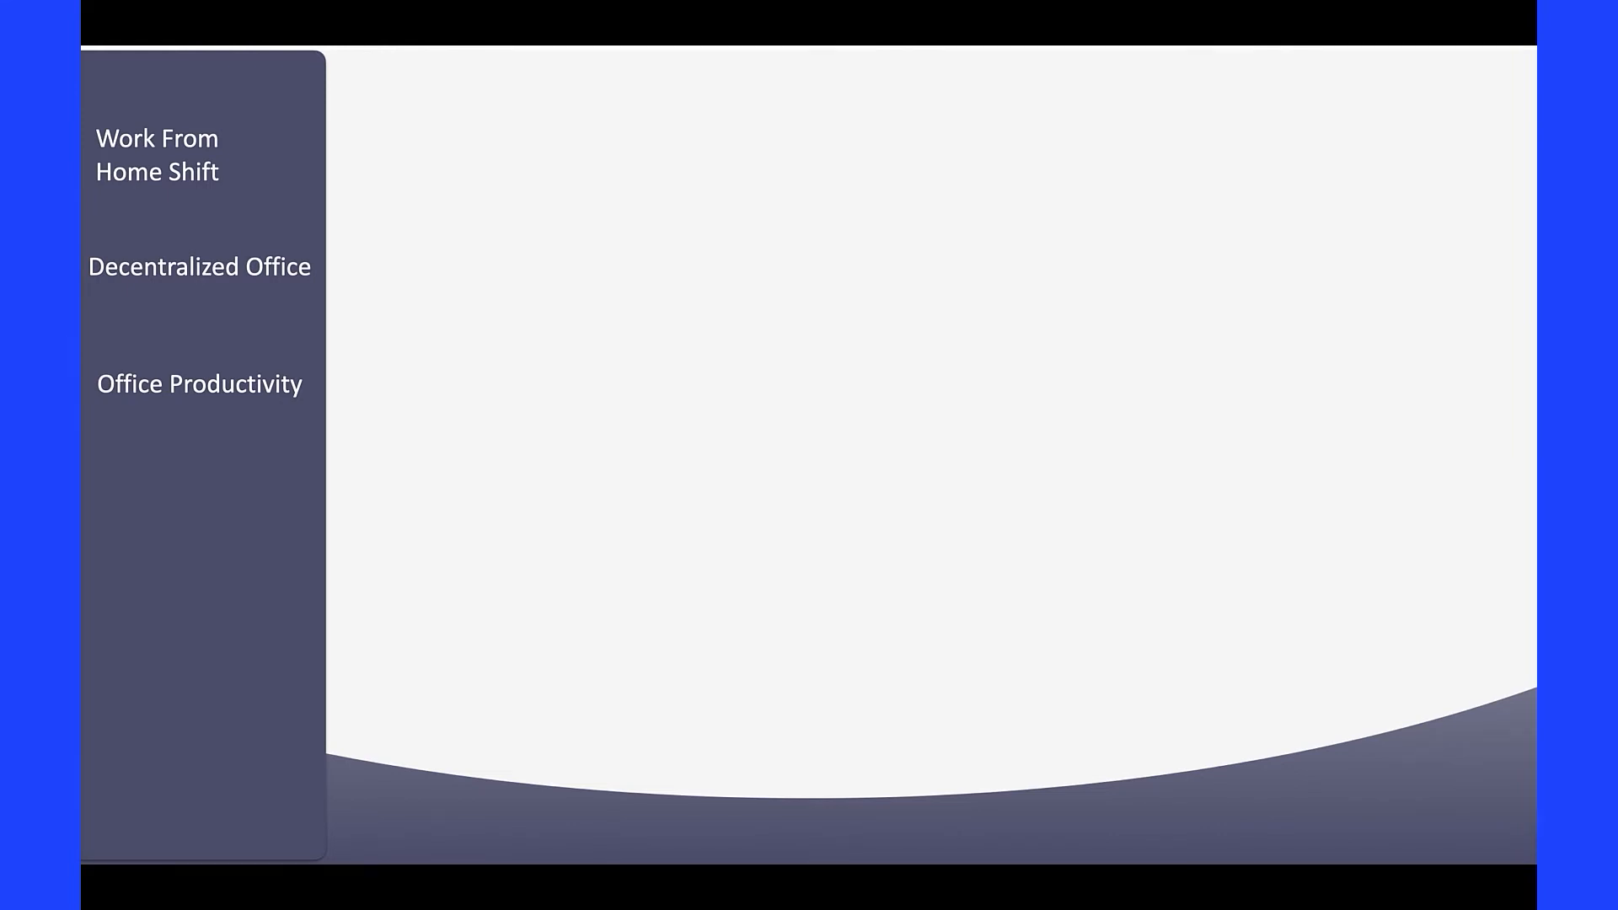
key("Escape")
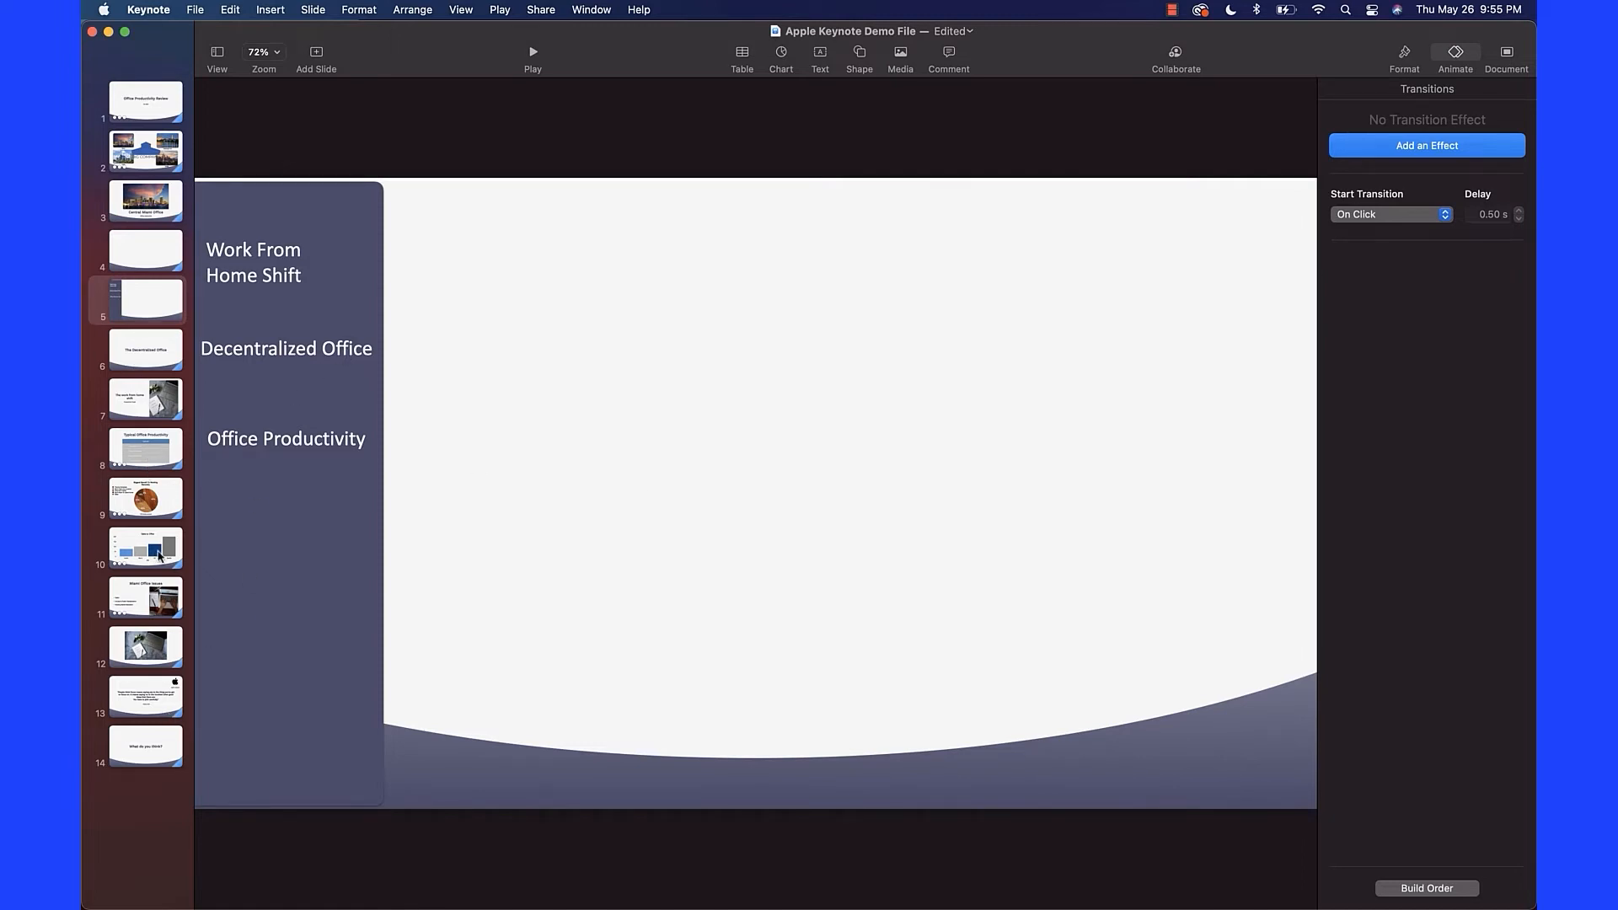
Add a slide with the Title - Top layout after slide 12.
left_click(142, 647)
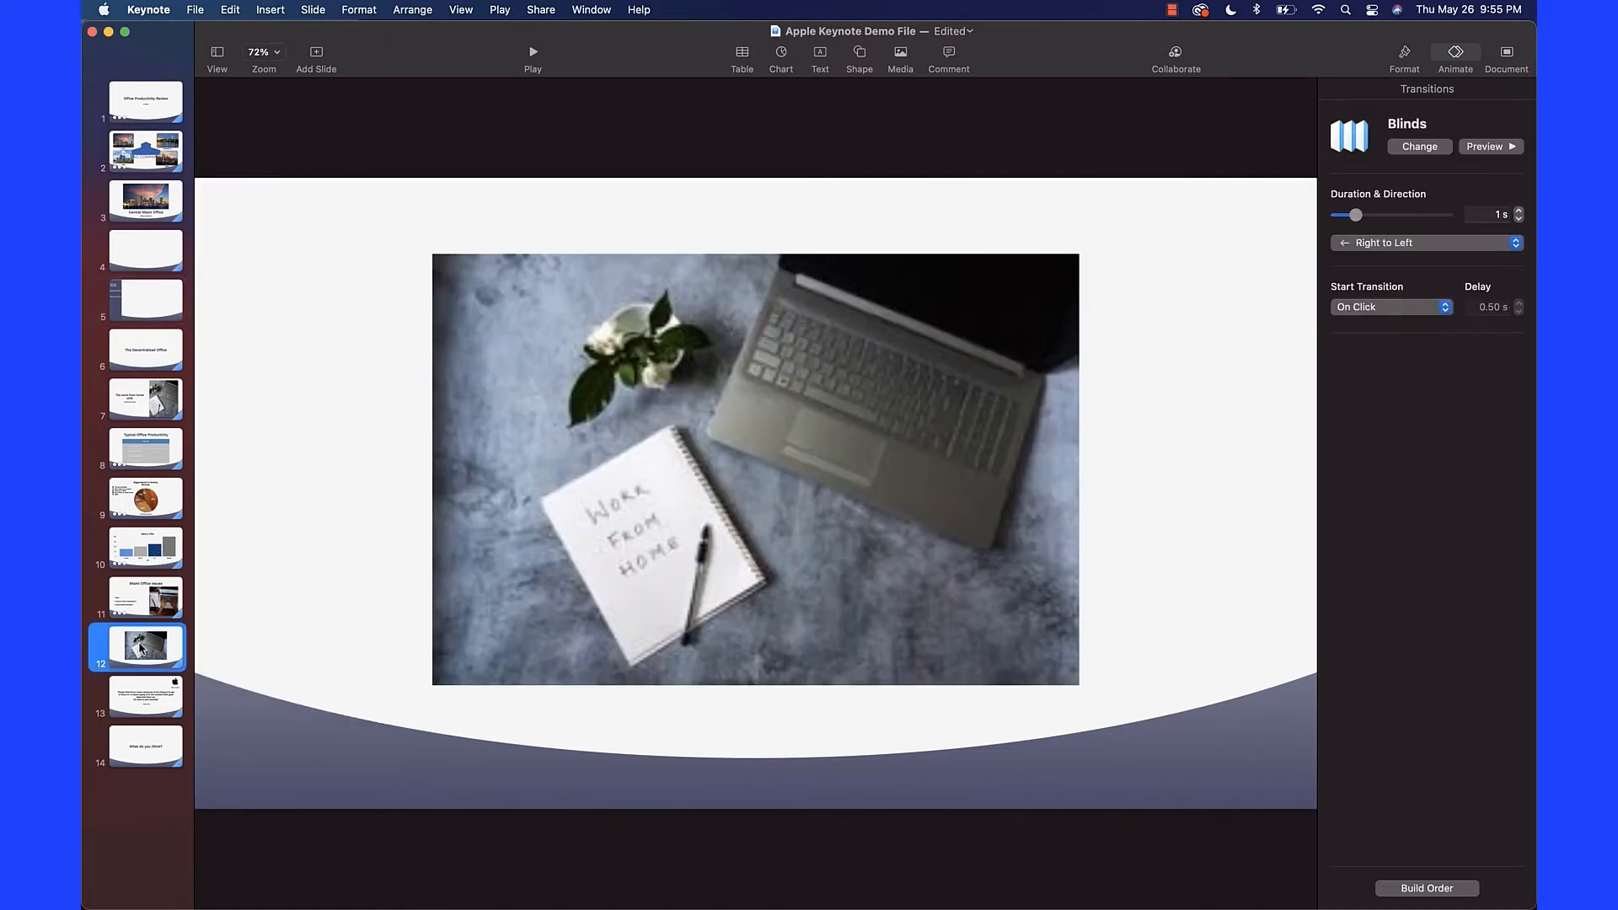
left_click(317, 56)
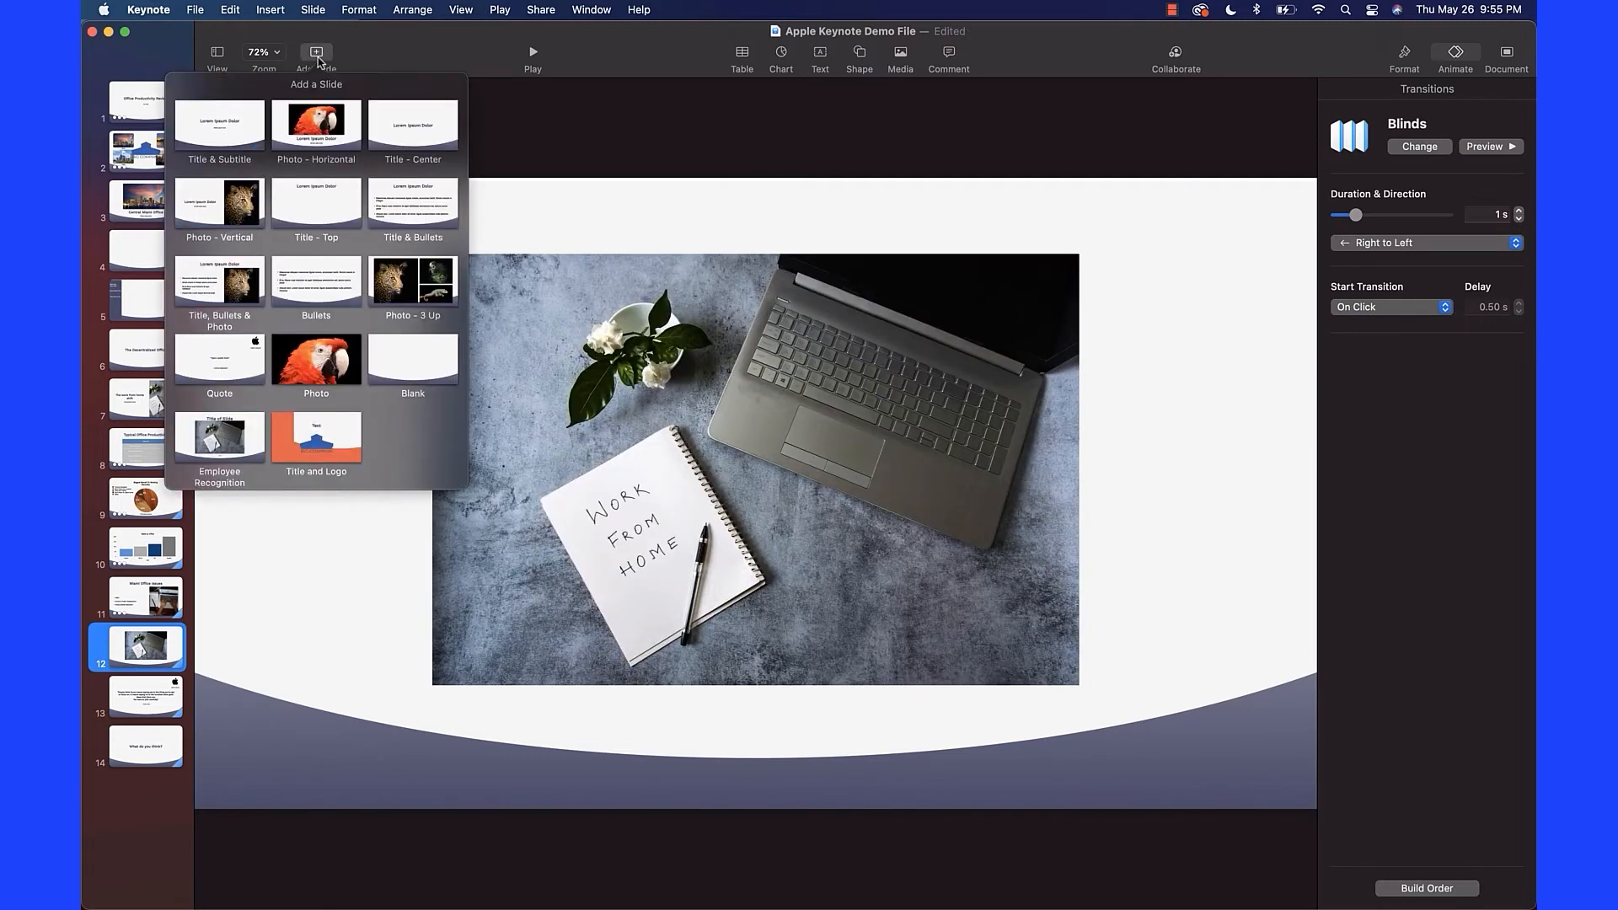
left_click(309, 212)
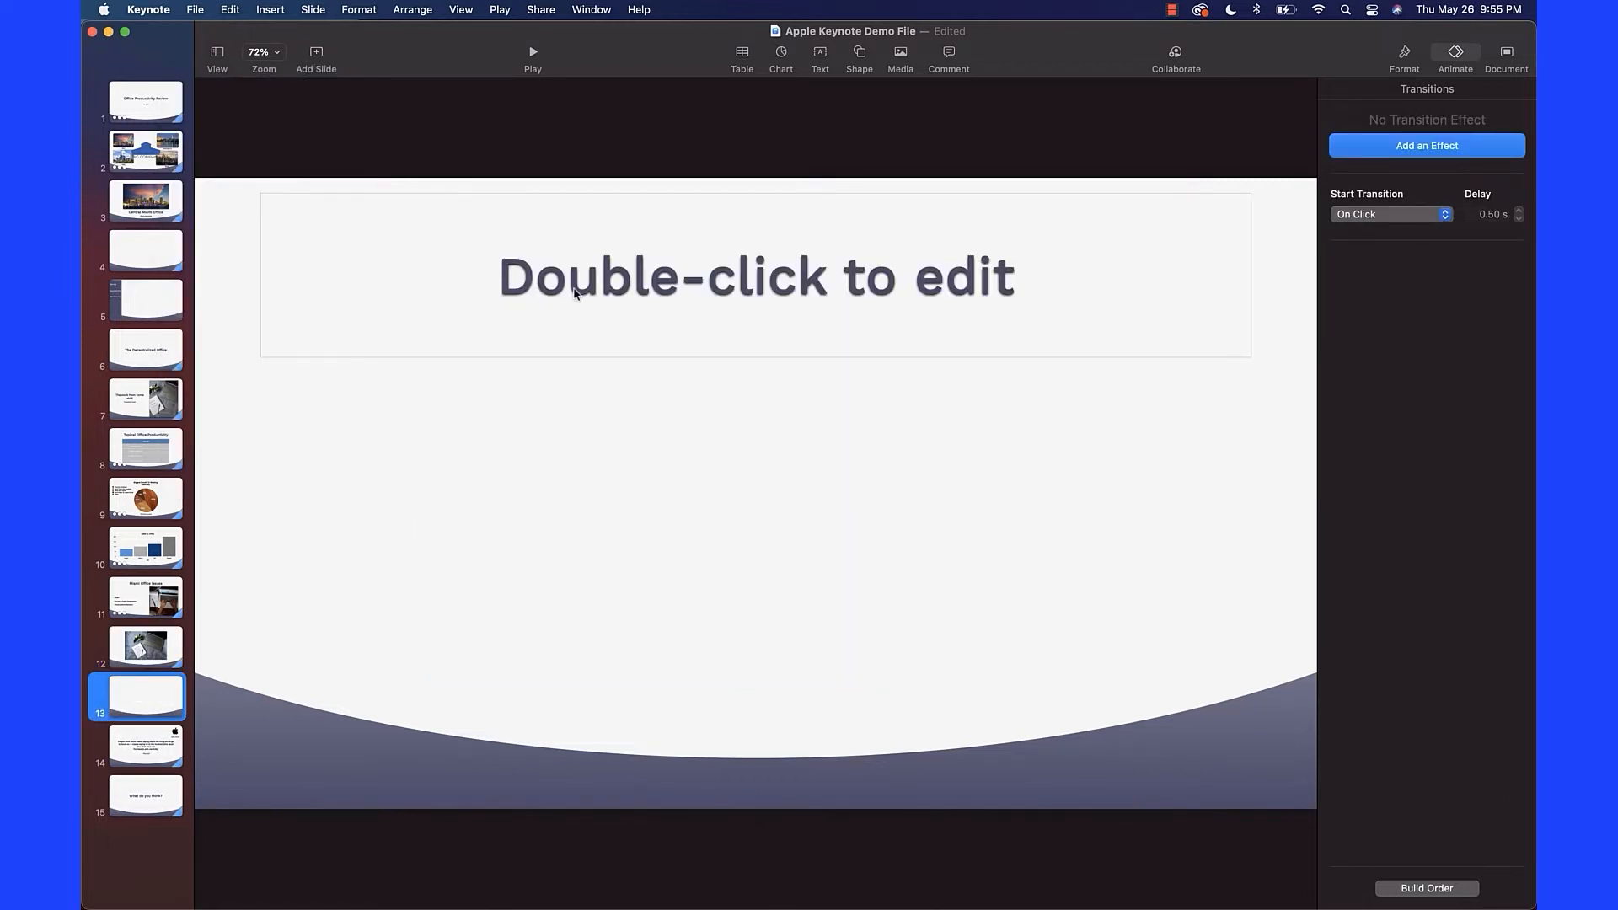
Enter "Video Conferencing" as the new slide's title.
double_click(628, 285)
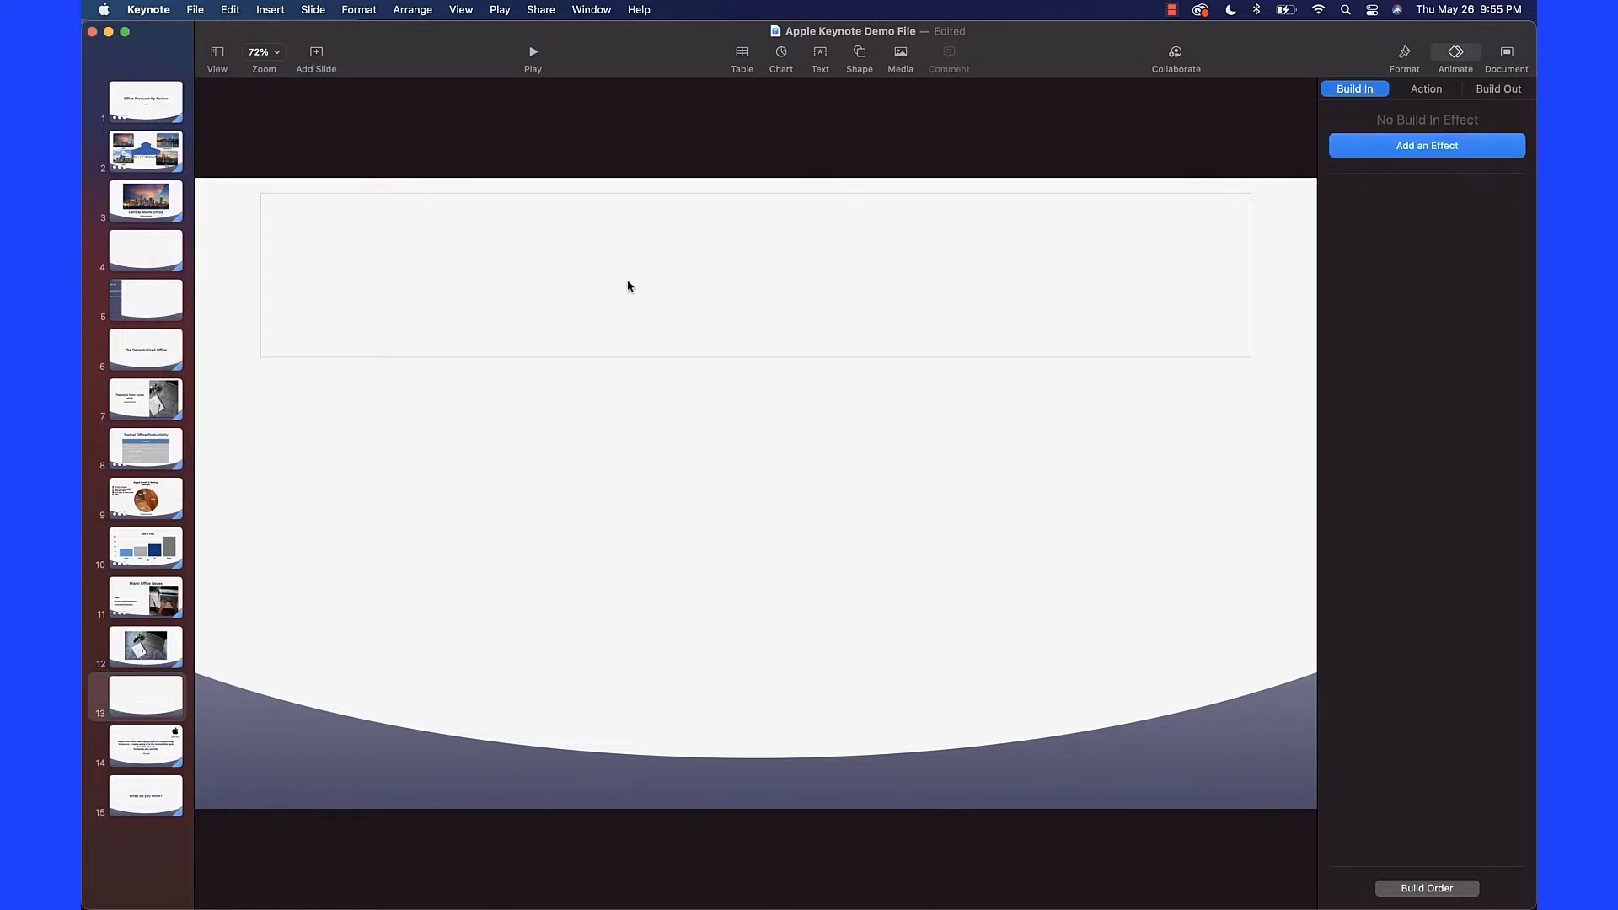
type("Video Co")
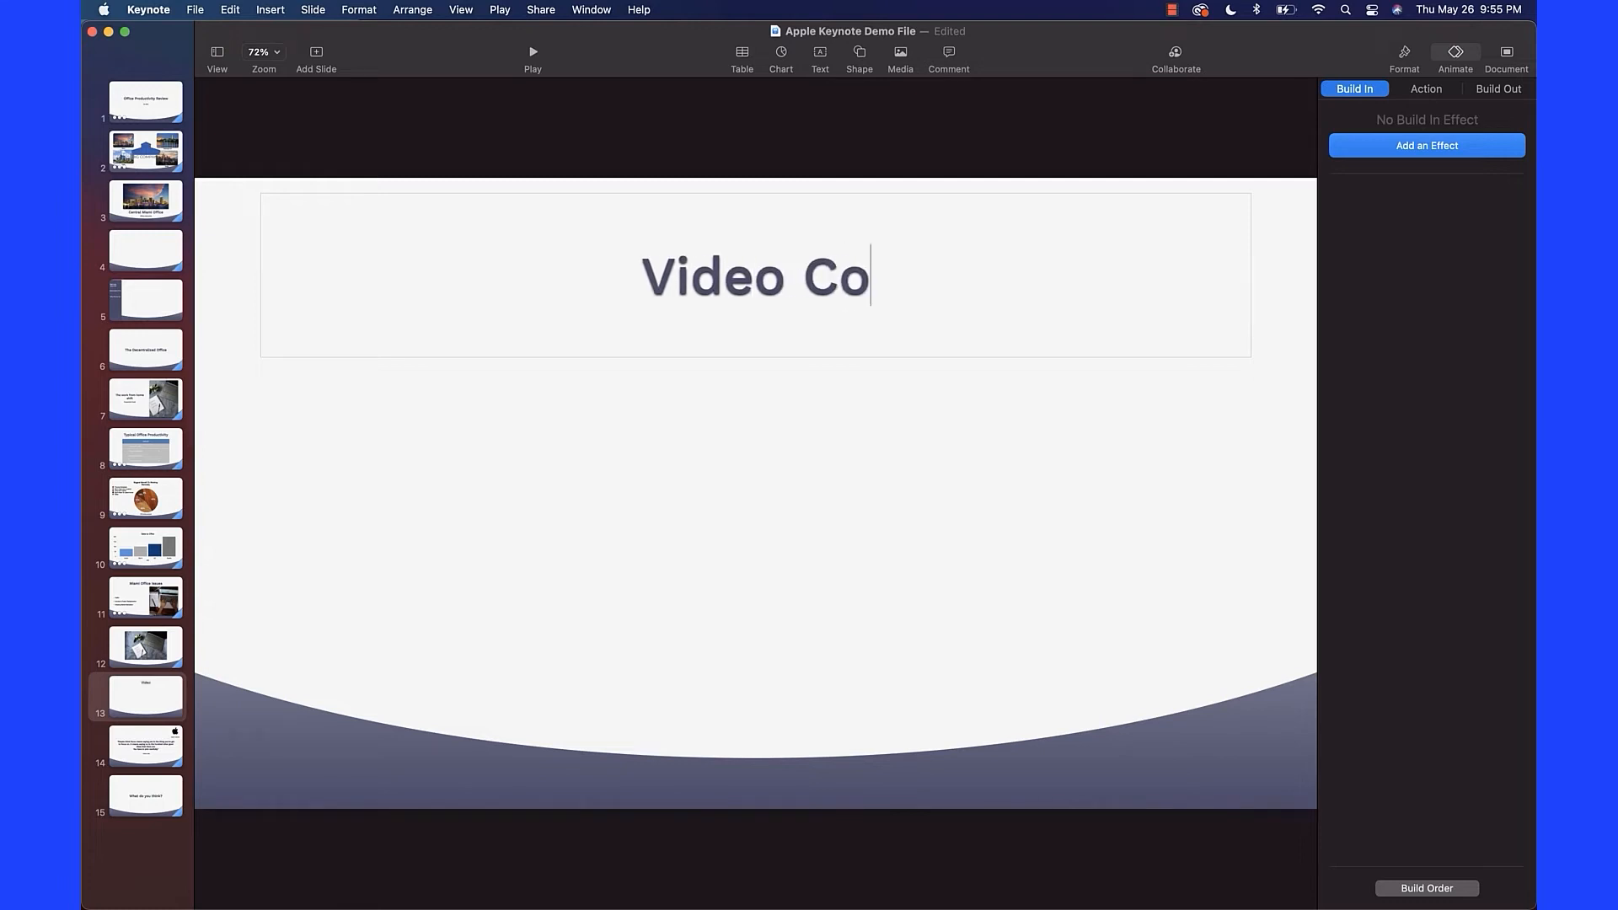
type("nferencei")
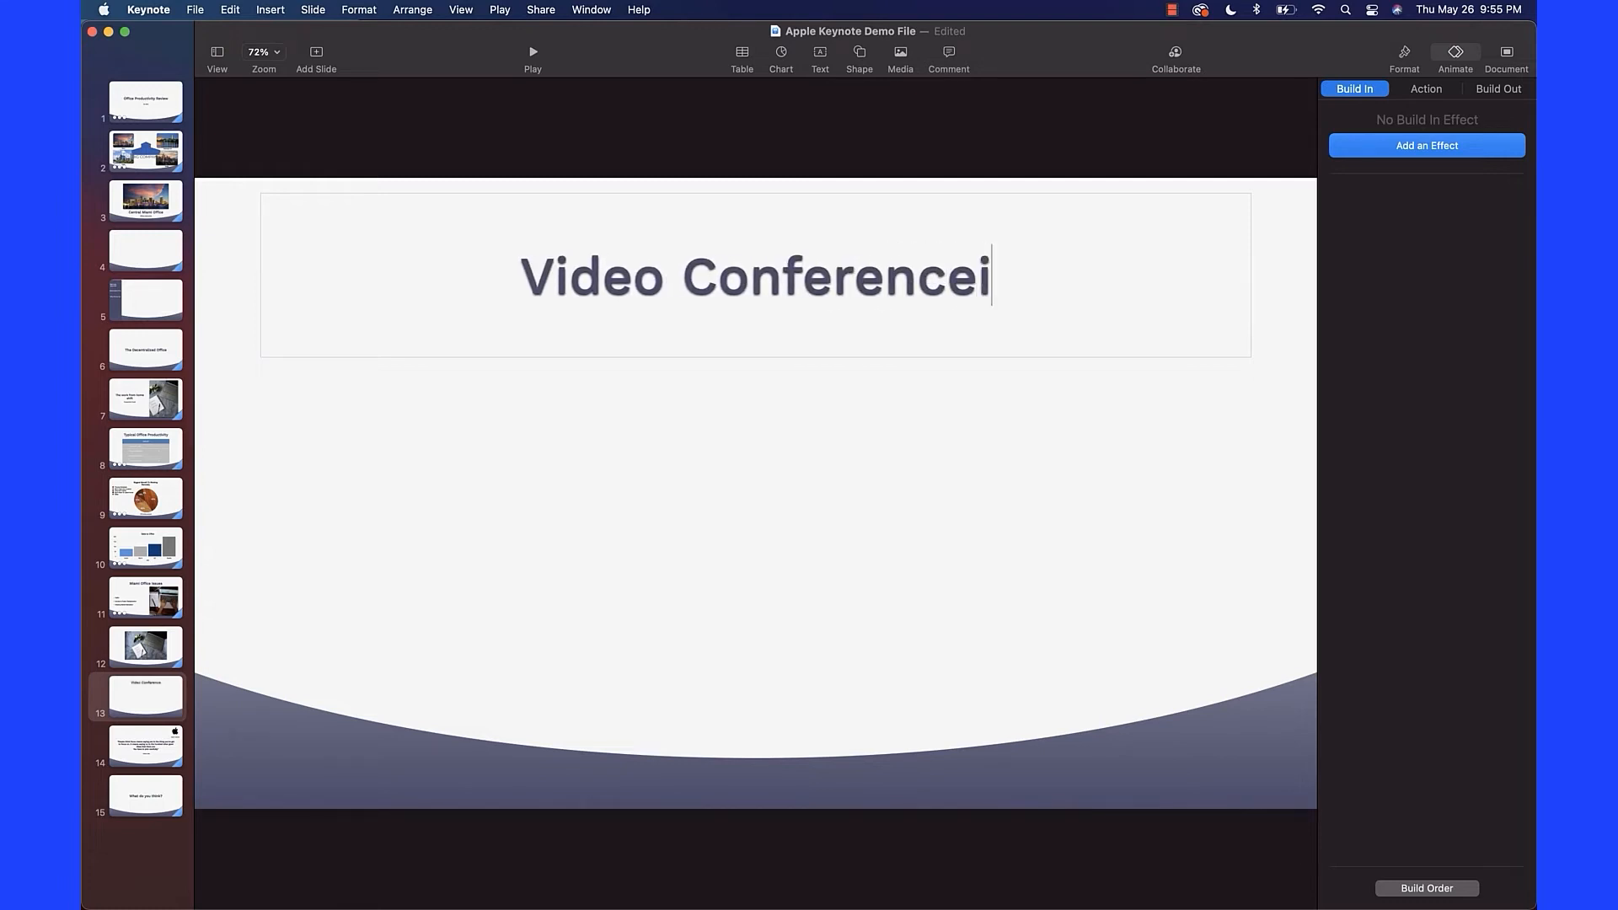
key("BackSpace")
key("BackSpace")
type("ing")
key("Return")
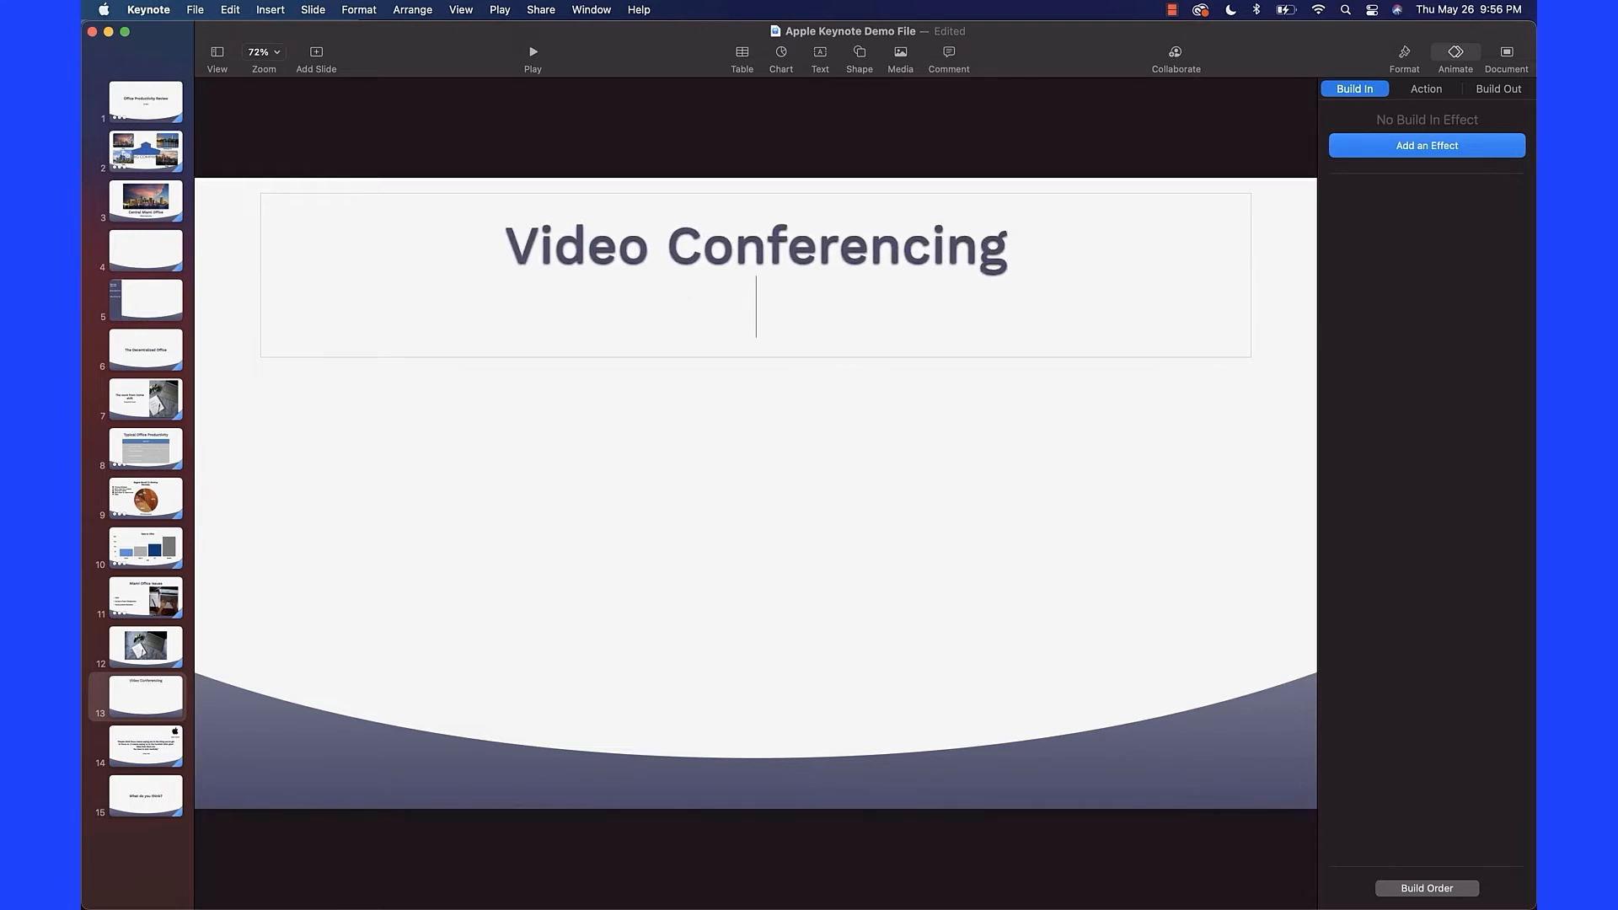
key("BackSpace")
left_click(421, 433)
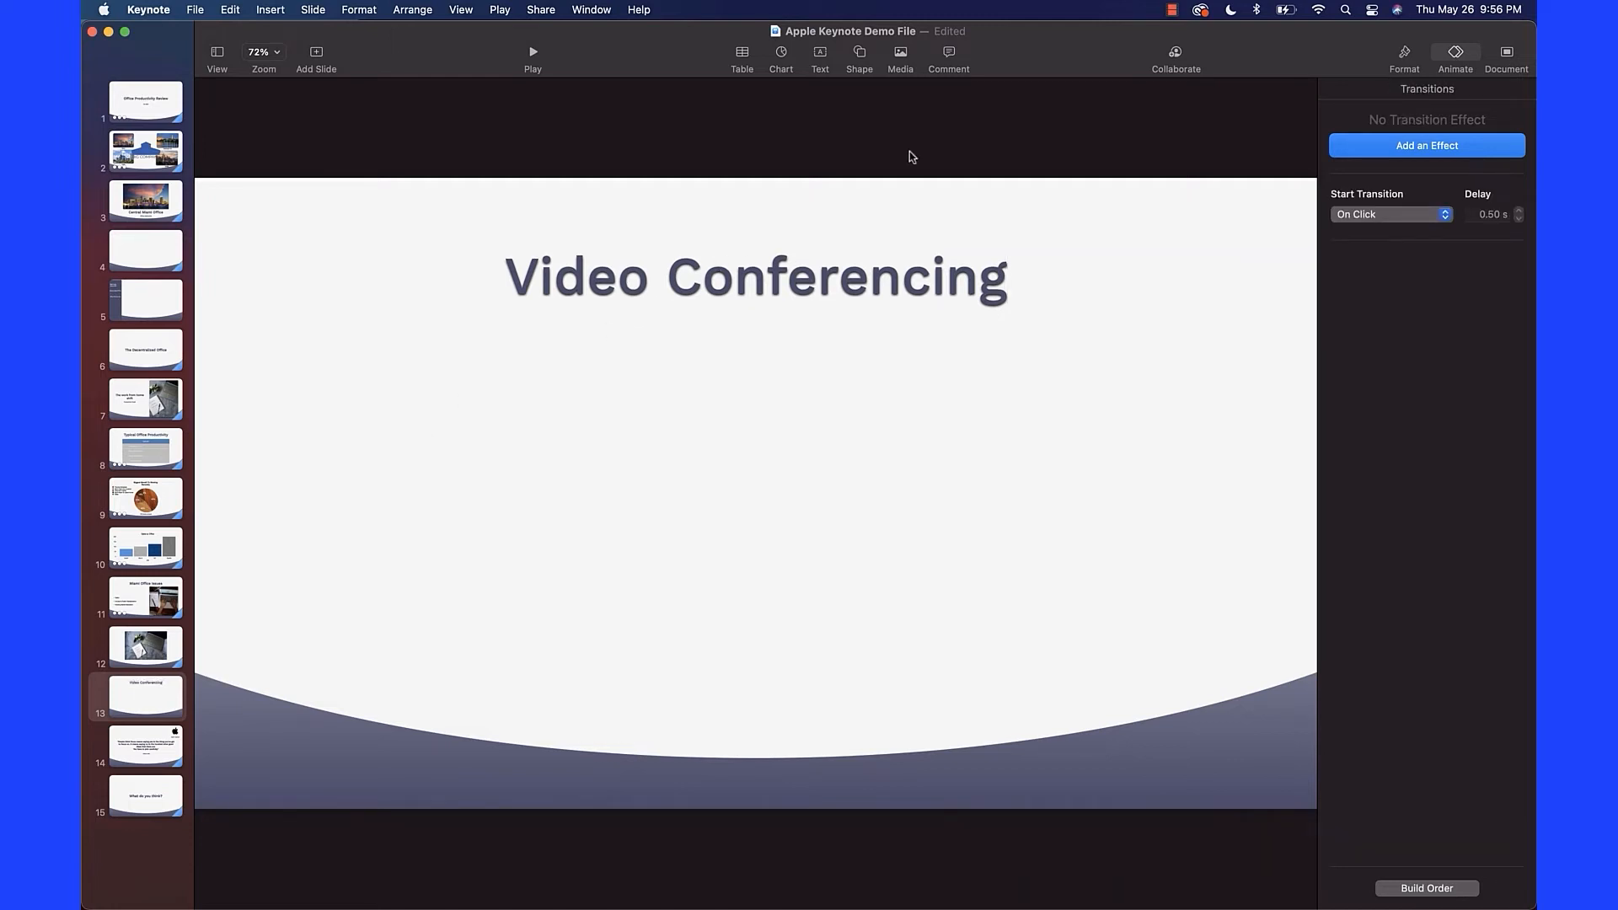
Insert the movie video-call.mov from the Keynote Training folder and shrink it to fit beneath the slide title.
left_click(900, 55)
left_click(924, 210)
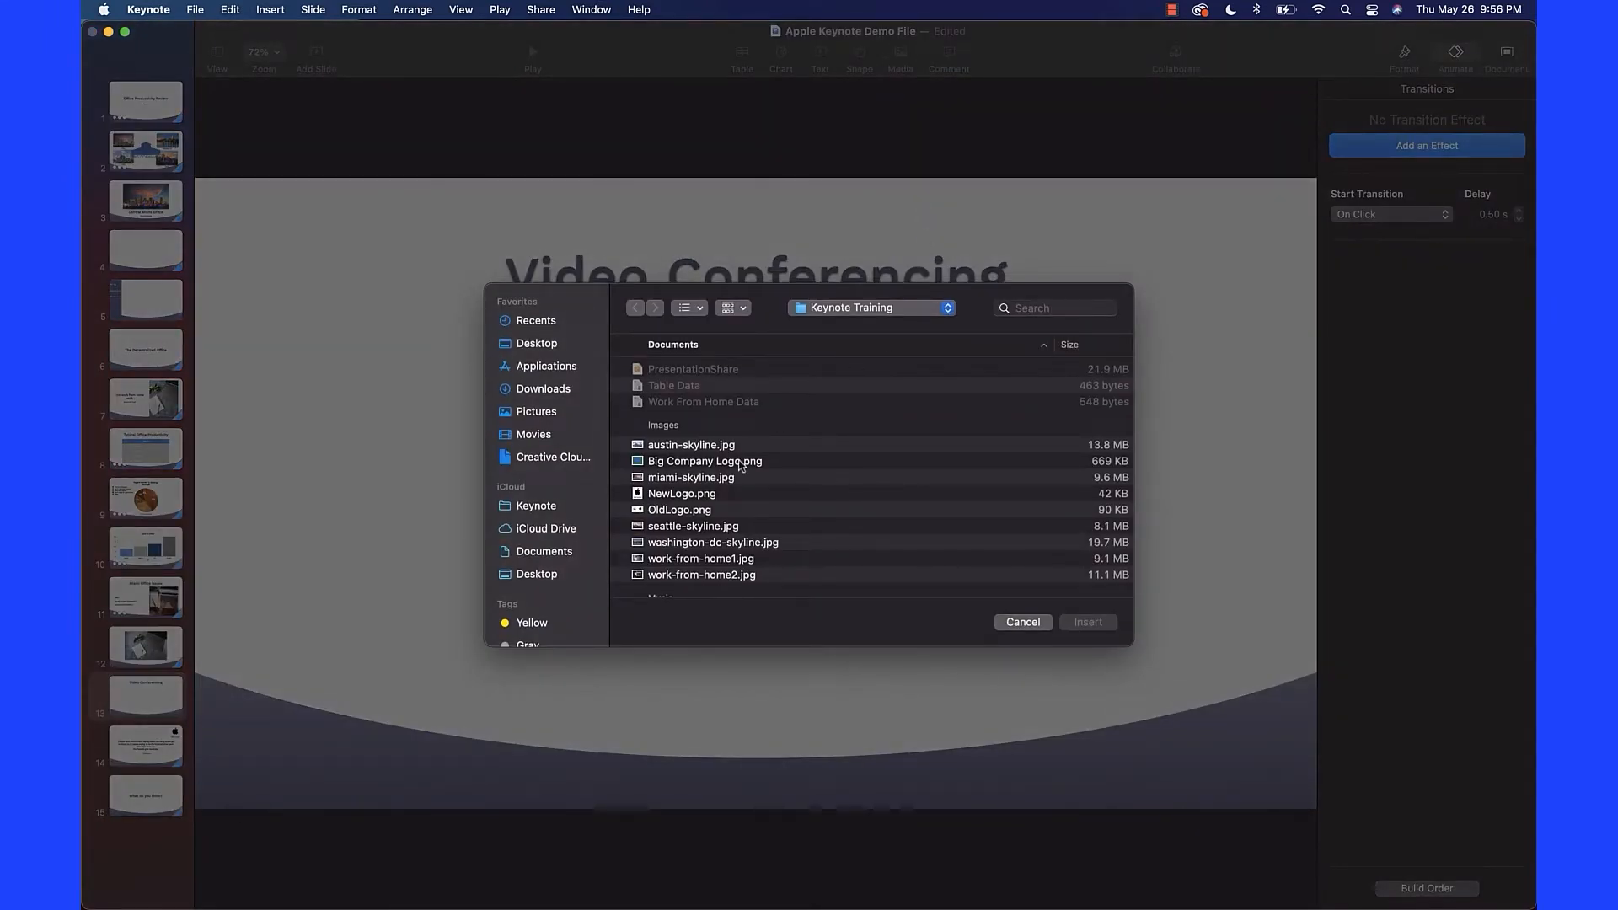
scroll(742, 465, "down", 5)
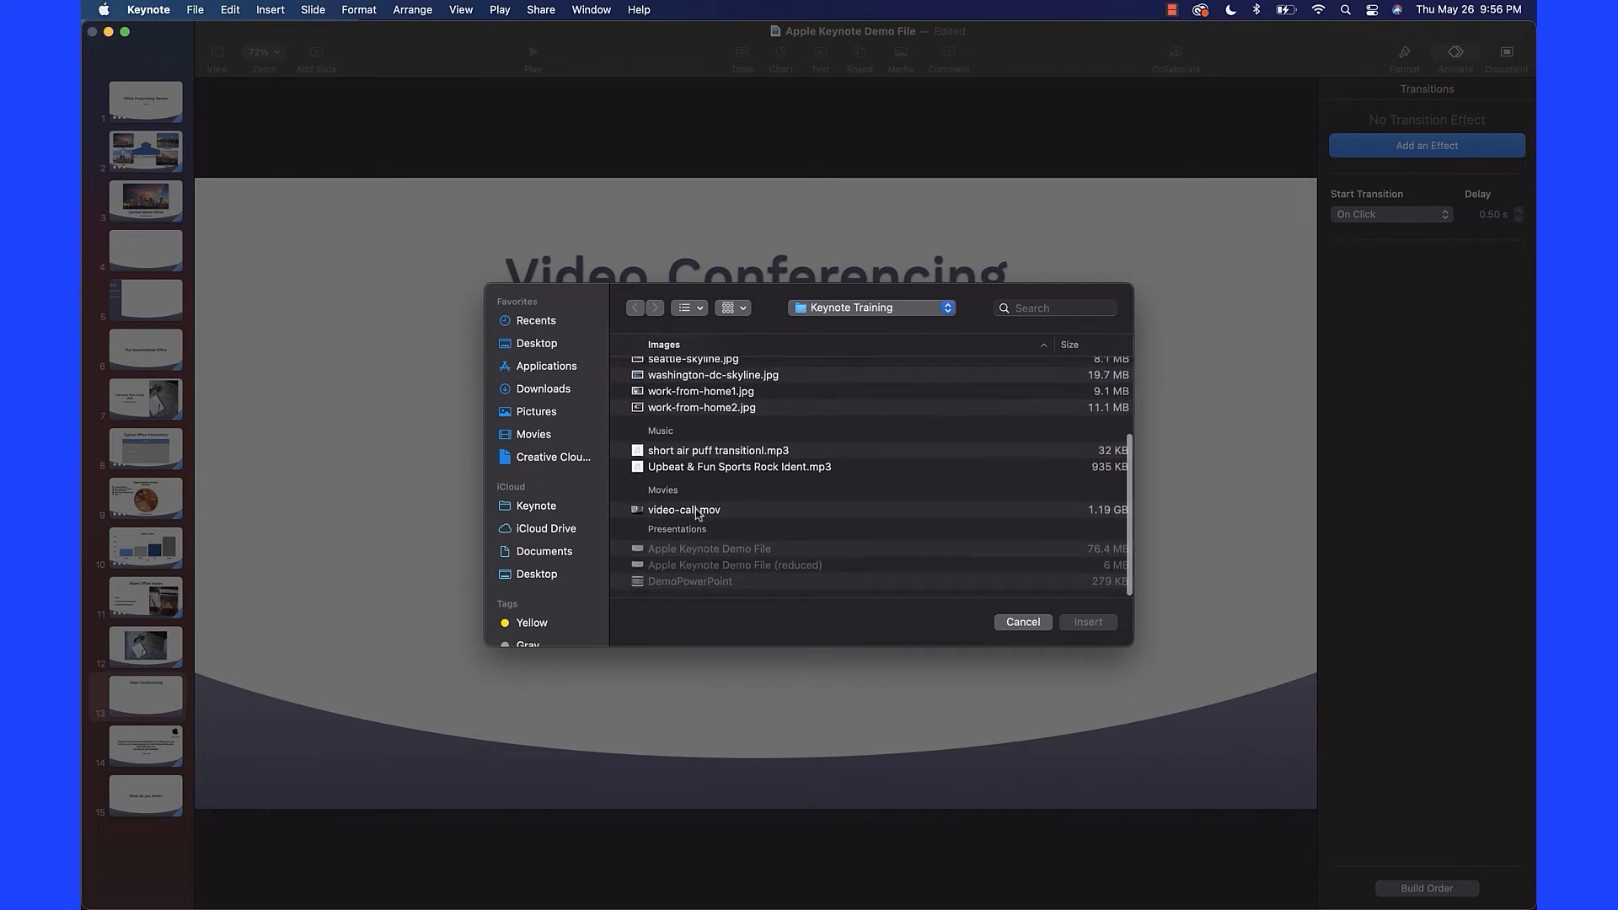
left_click(696, 513)
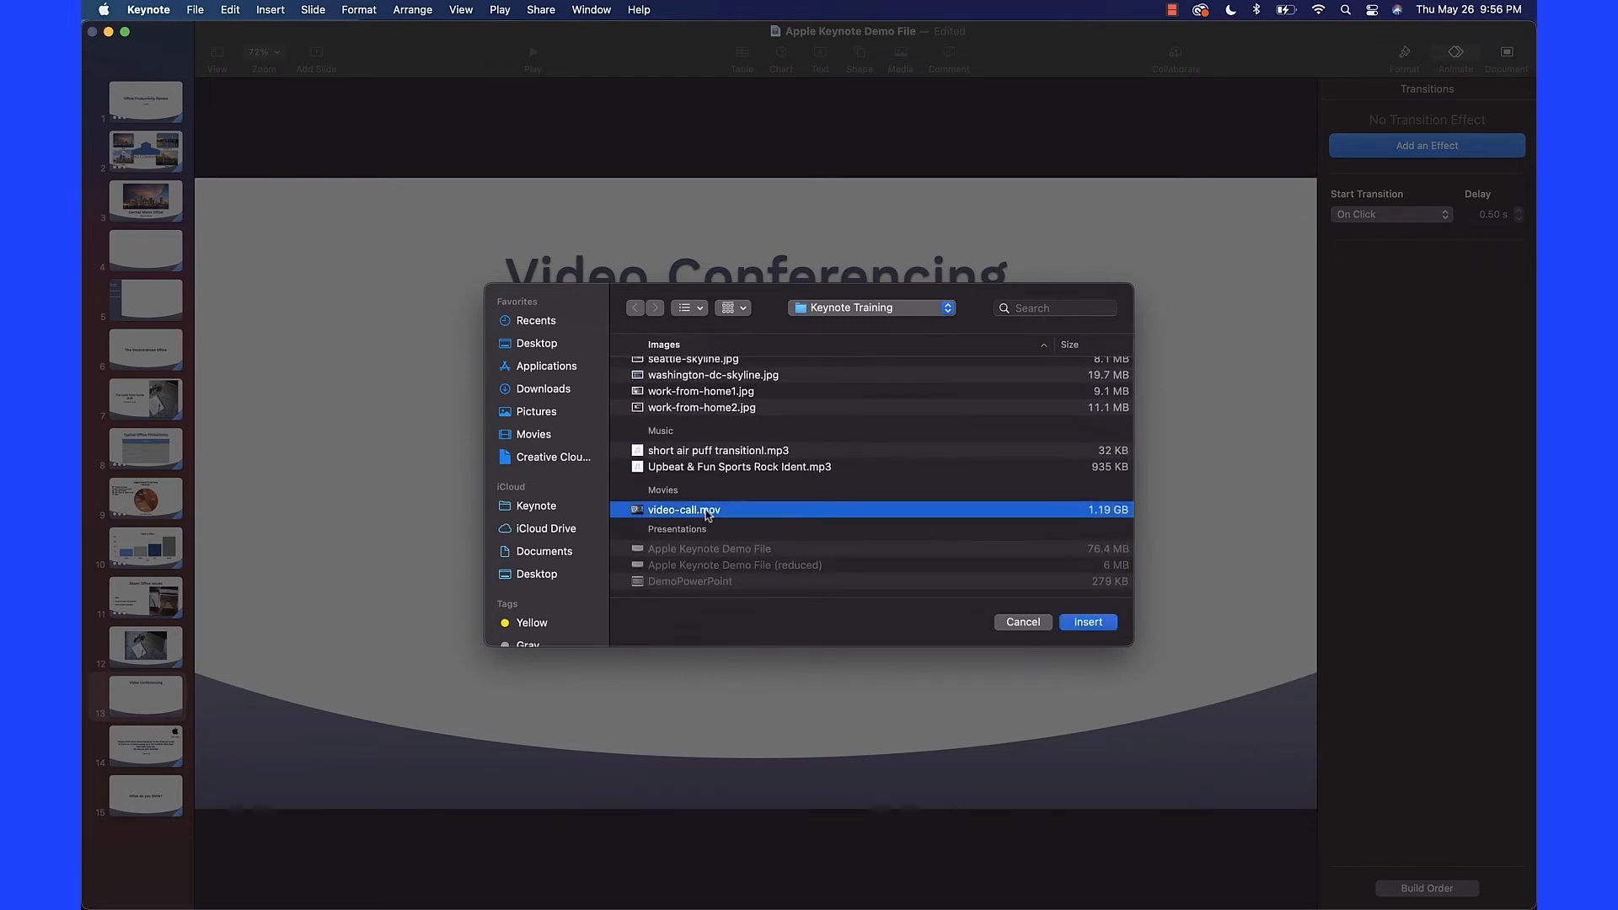
left_click(1084, 625)
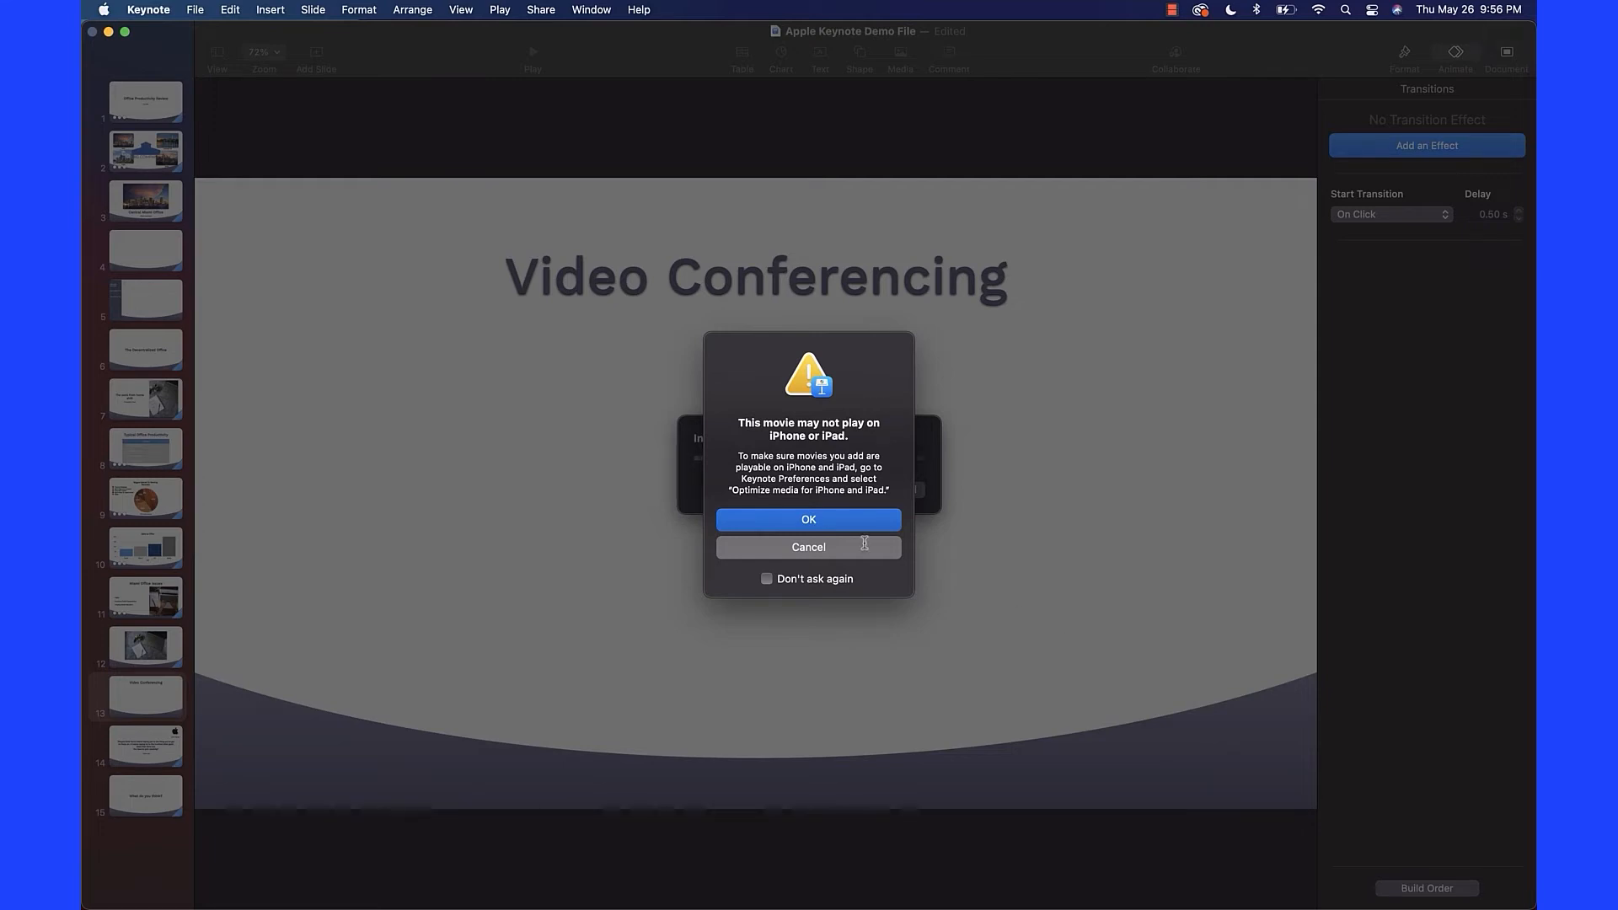
left_click(808, 520)
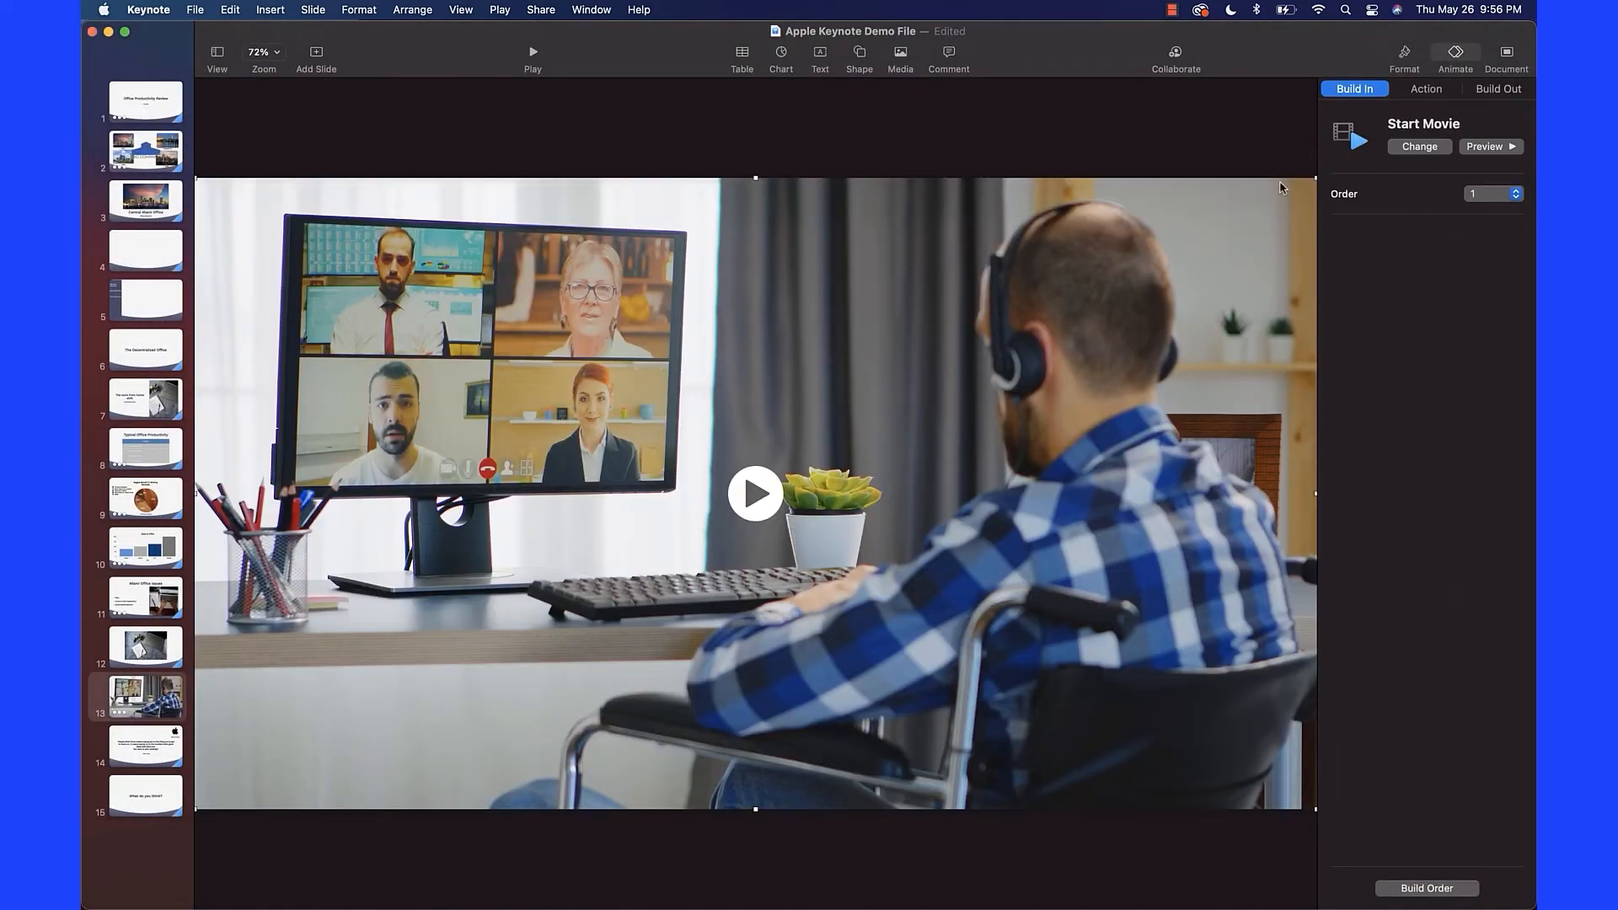
left_click_drag(1314, 180, 847, 444)
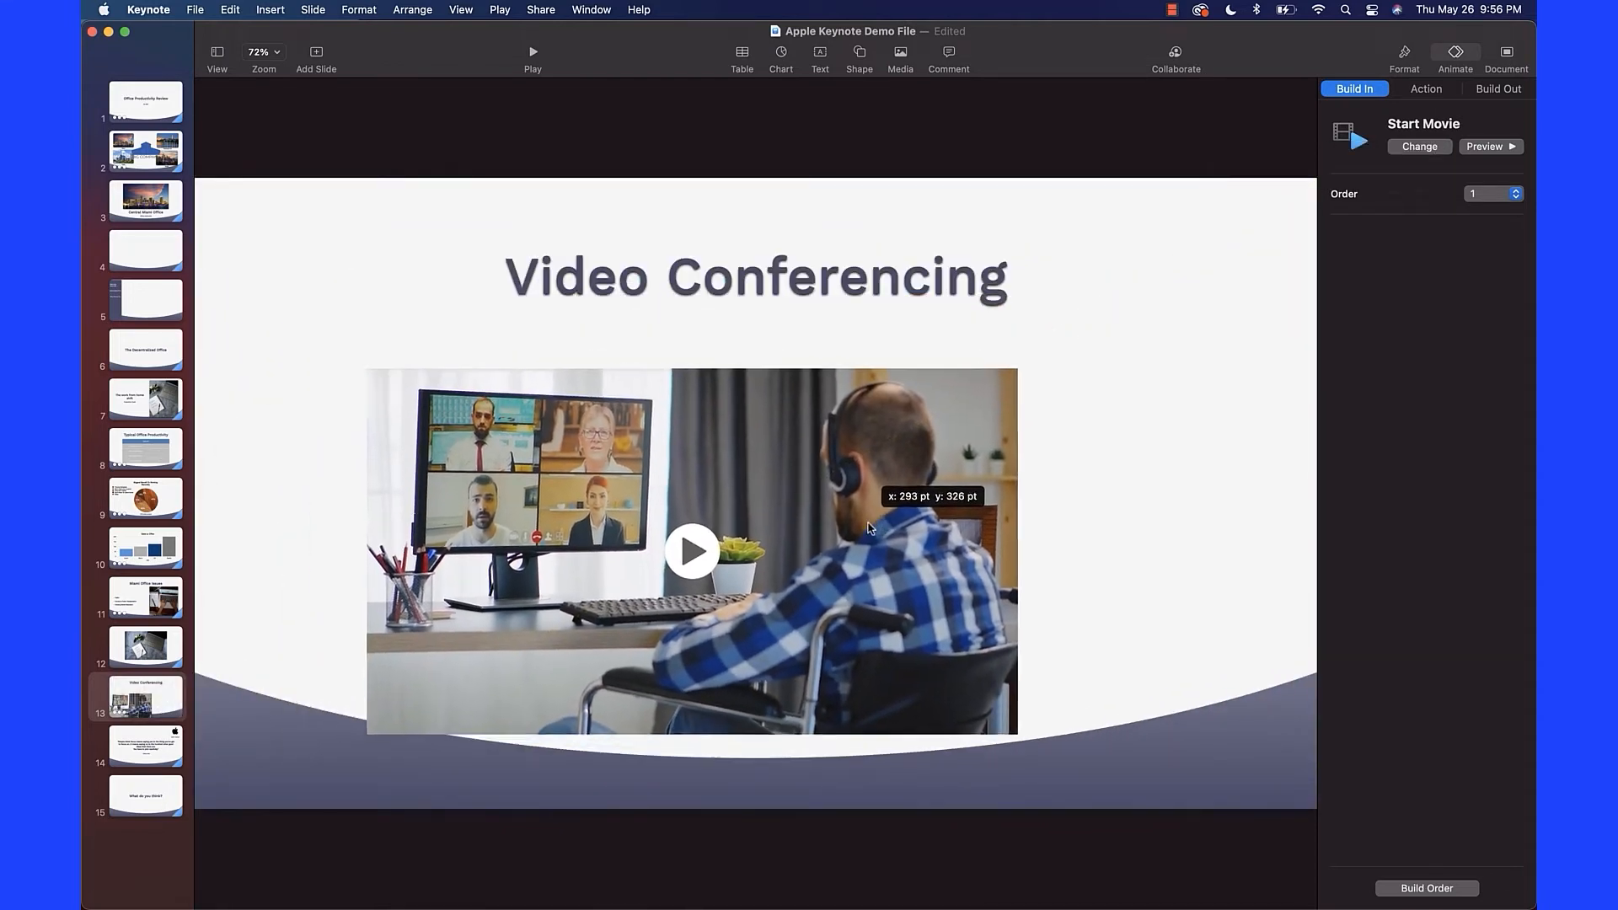
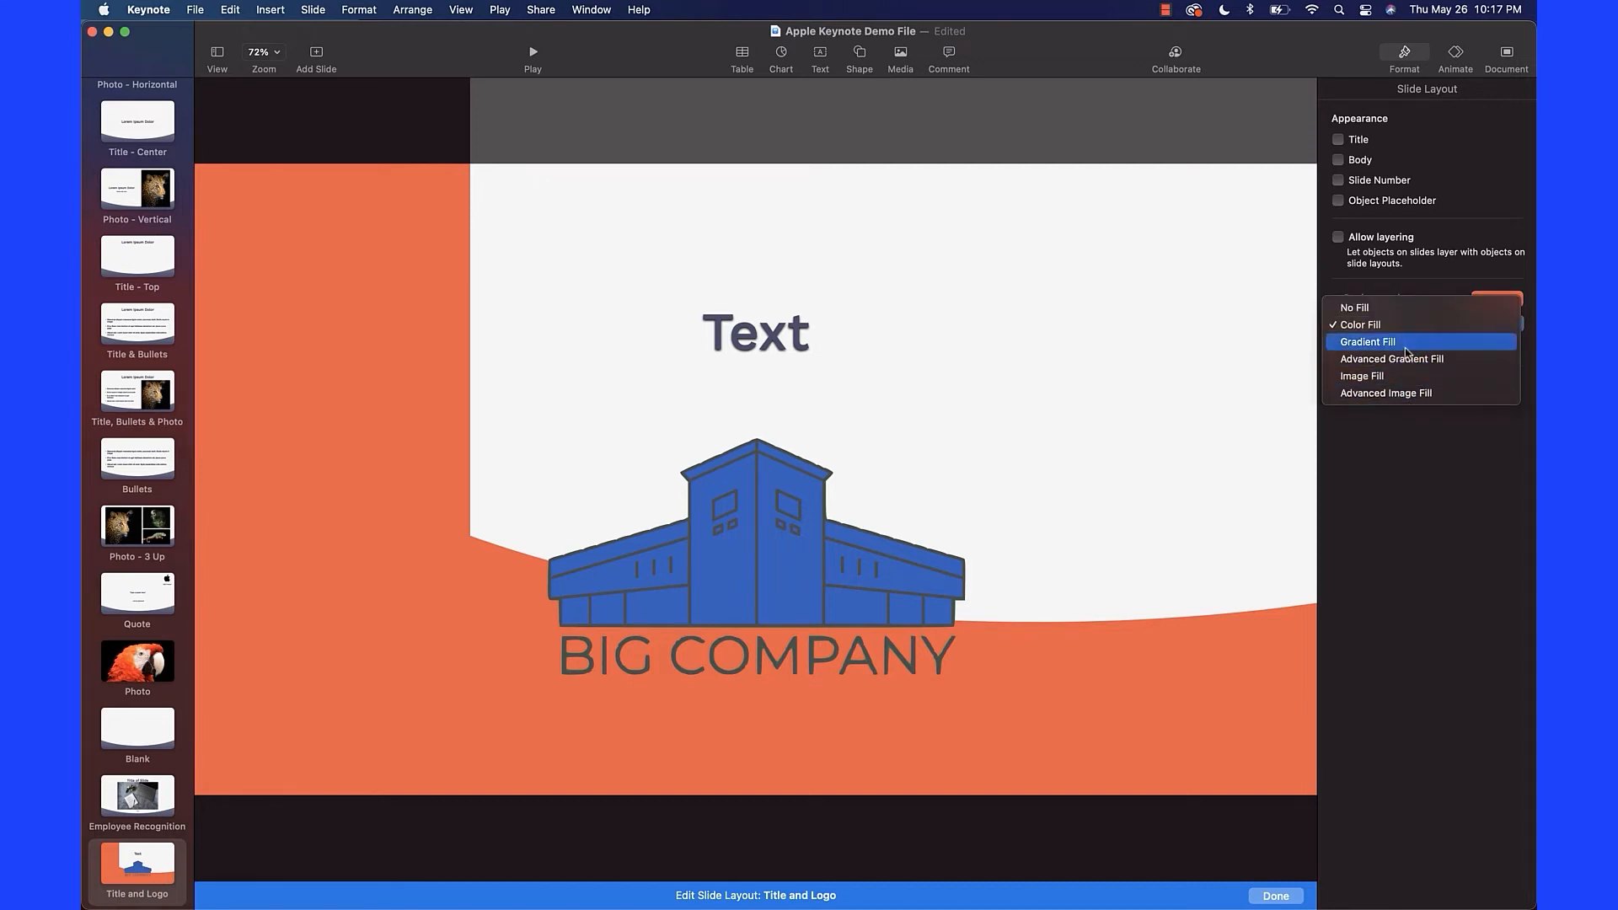
Examine the preset swatches and the custom colour picker's palettes for the Title and Logo layout's background fill.
left_click(1460, 227)
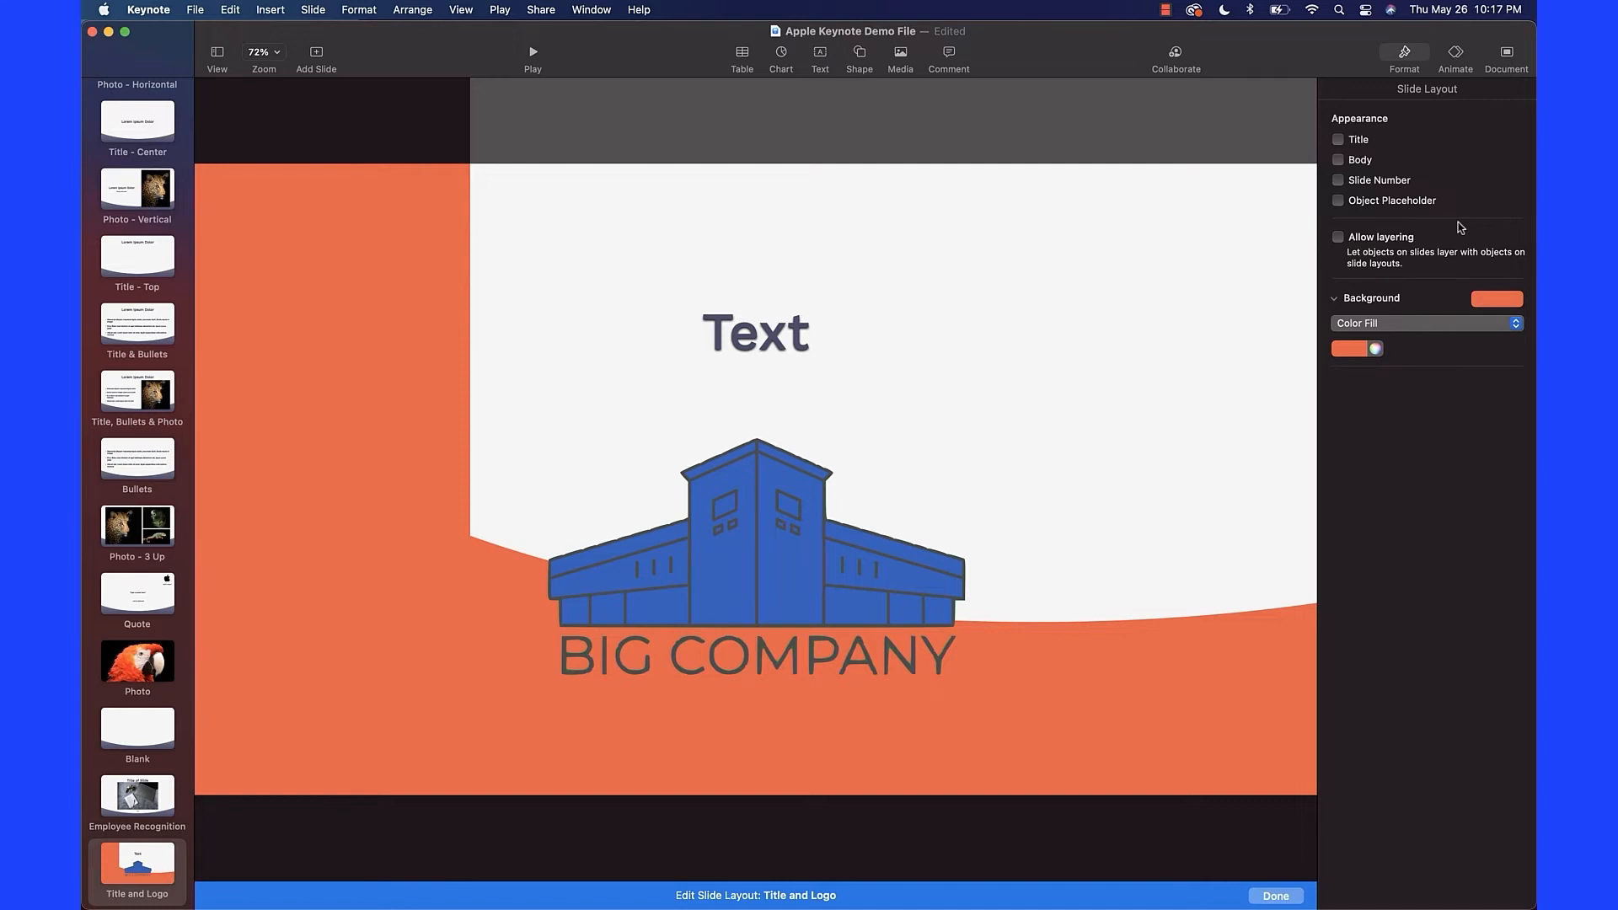
left_click(1360, 350)
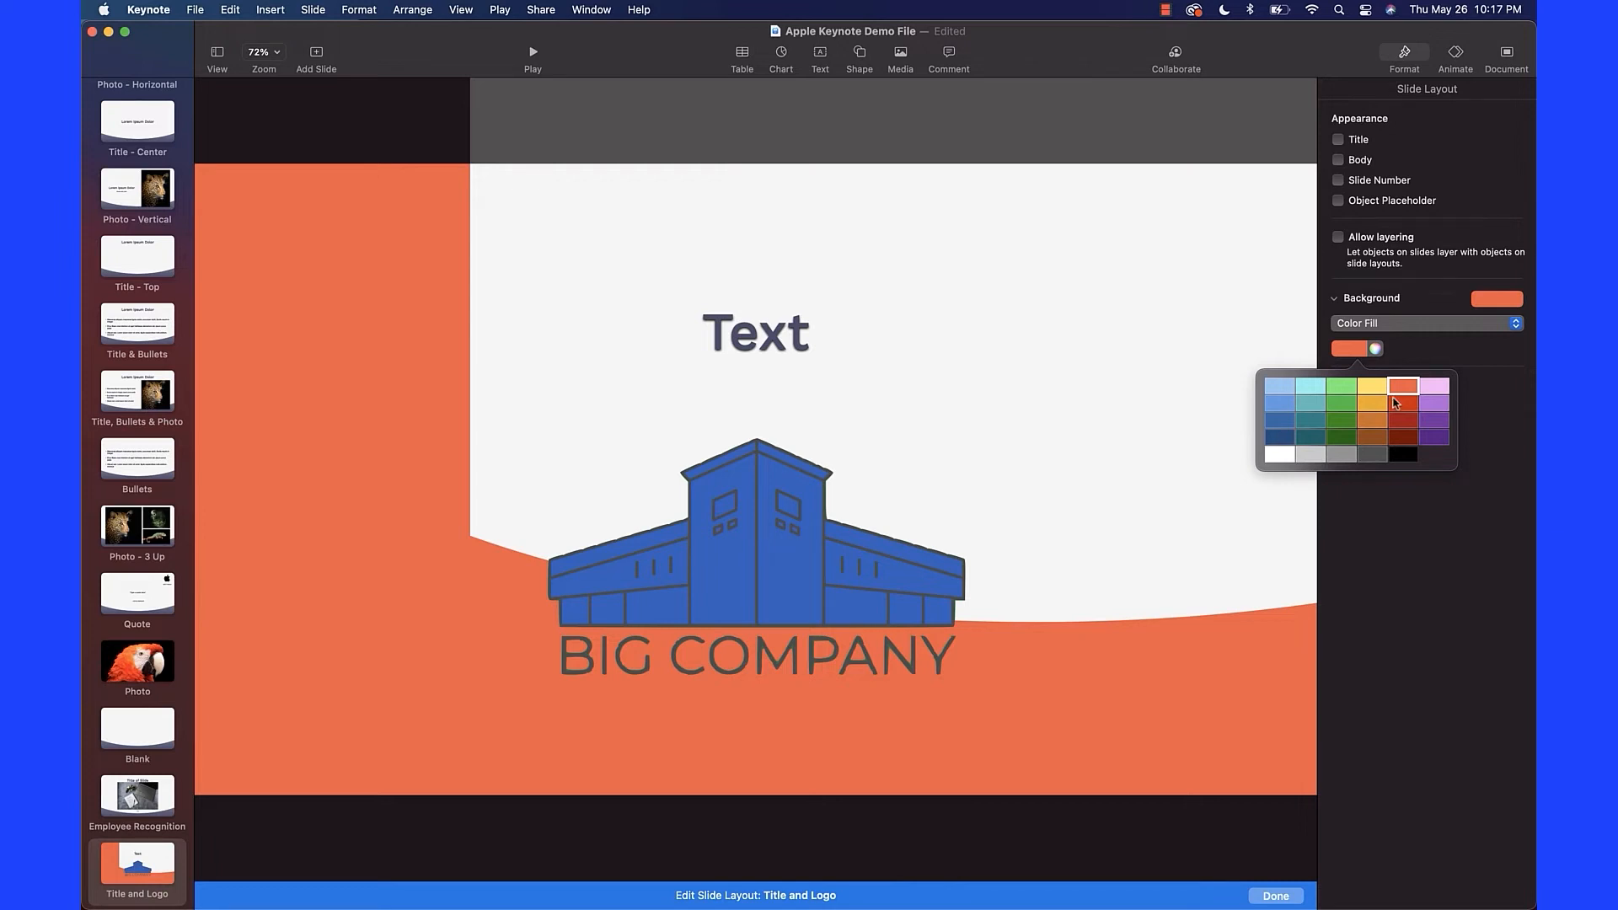
left_click(1432, 342)
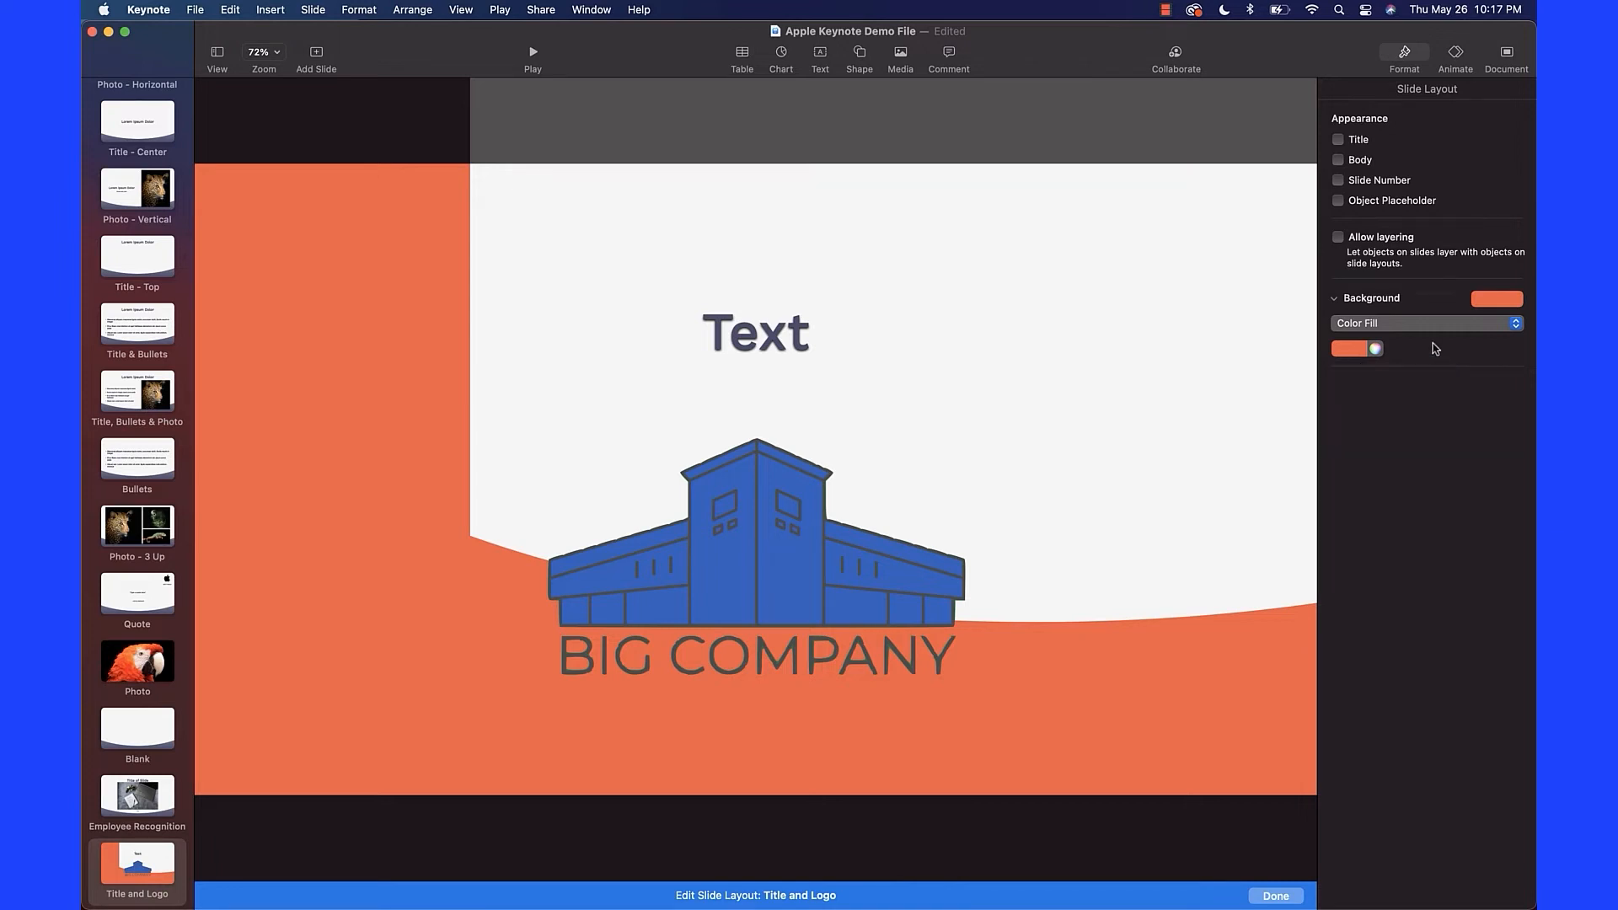
left_click(1375, 349)
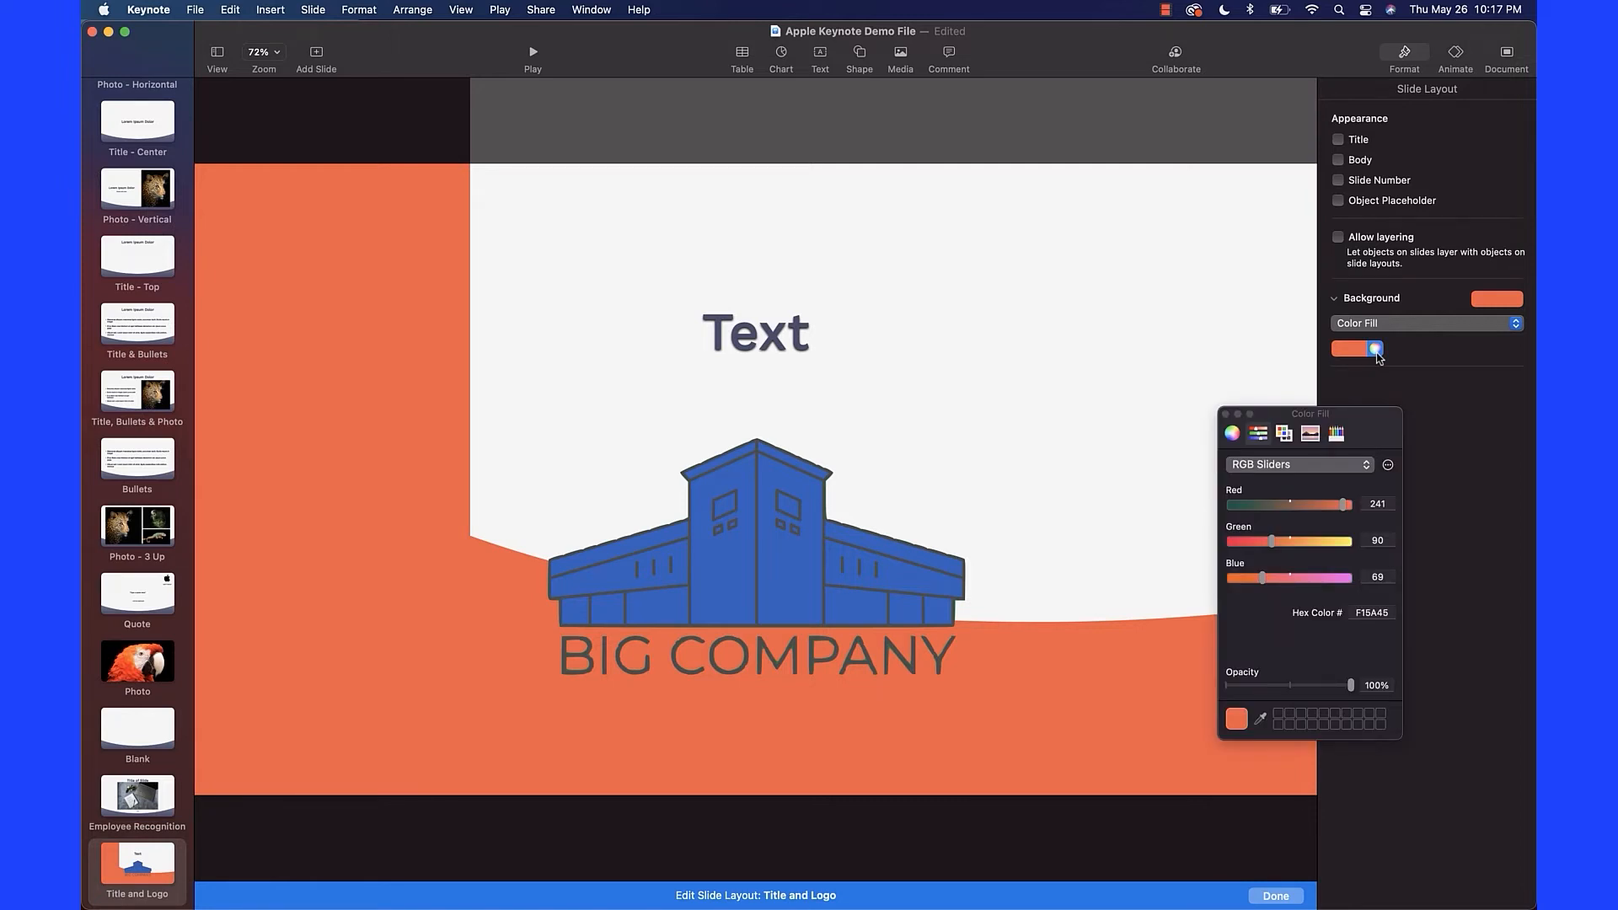
left_click(1232, 435)
left_click(1259, 435)
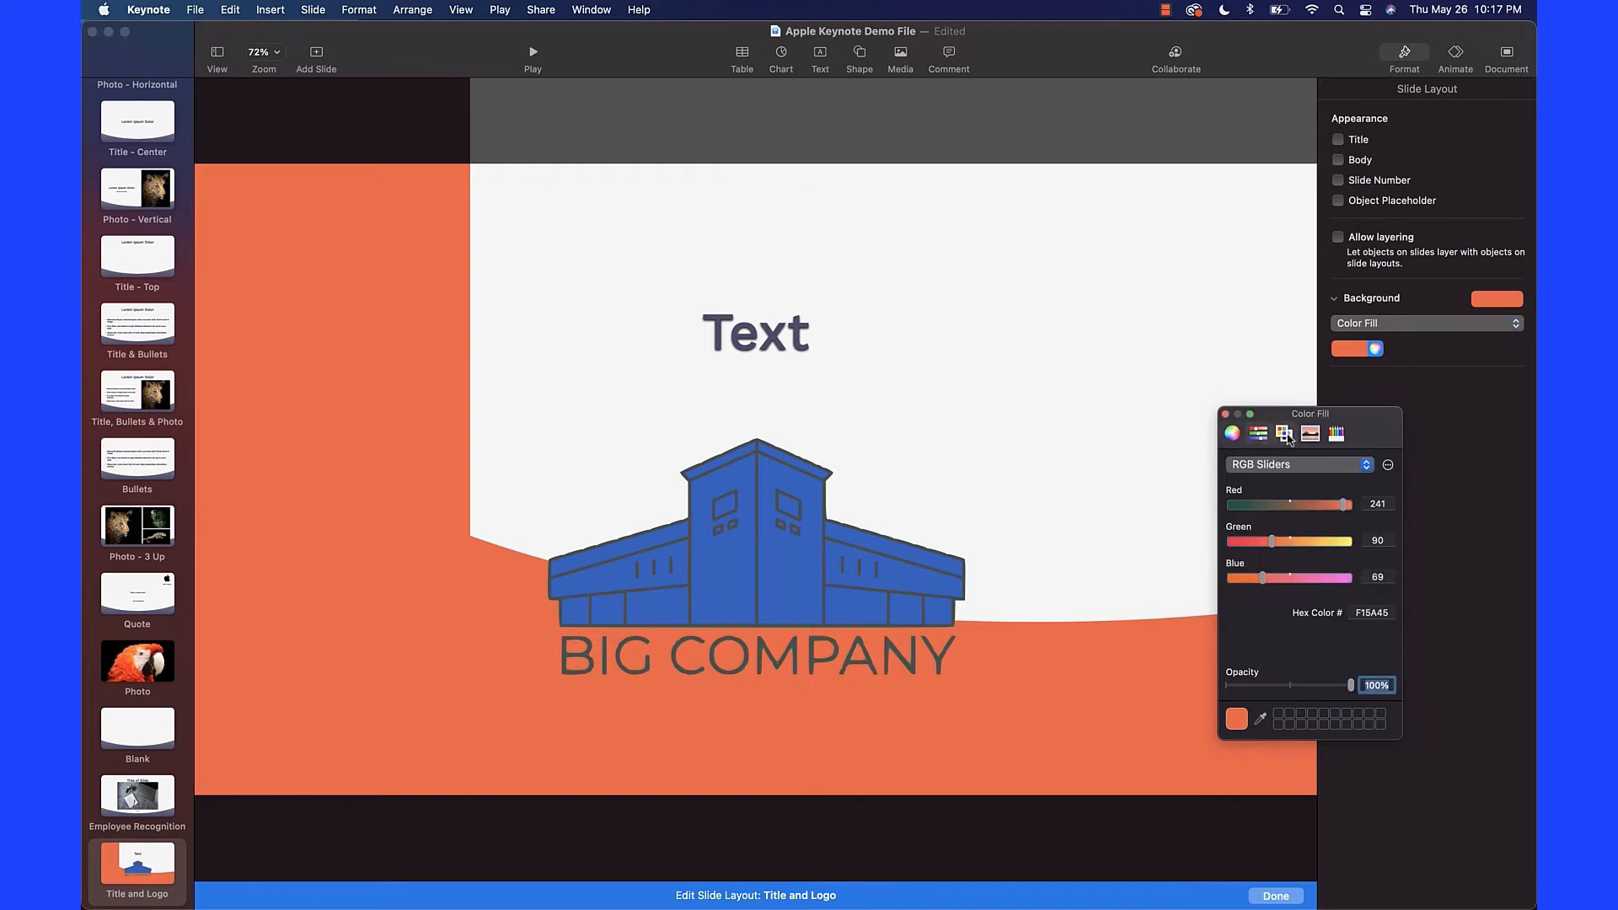
left_click(1286, 436)
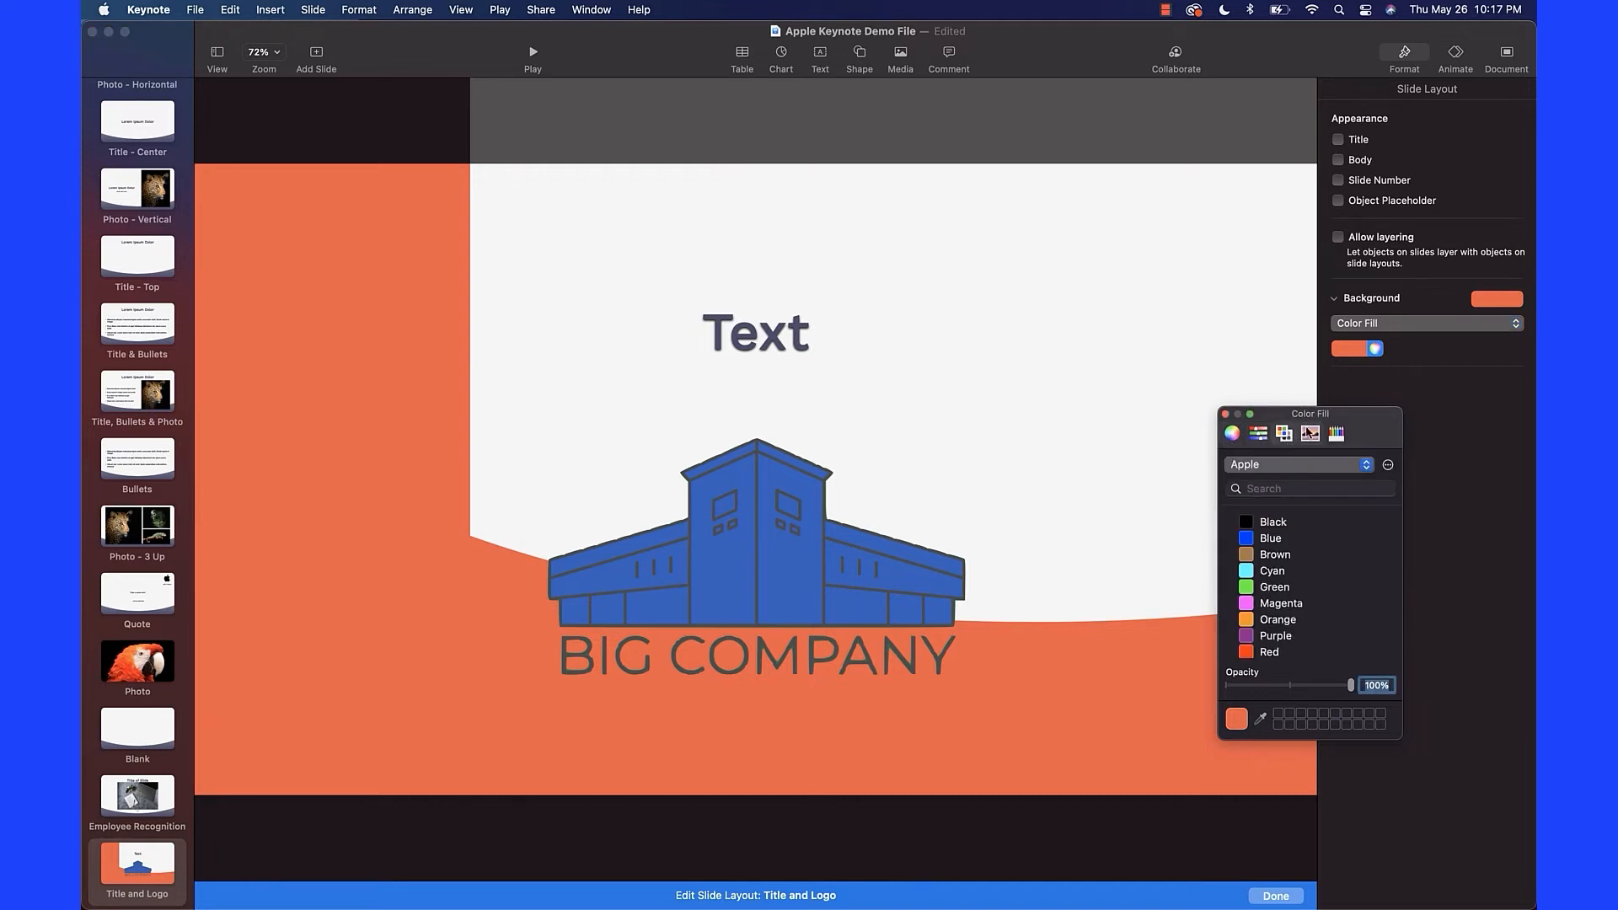
left_click(1310, 433)
left_click(1336, 434)
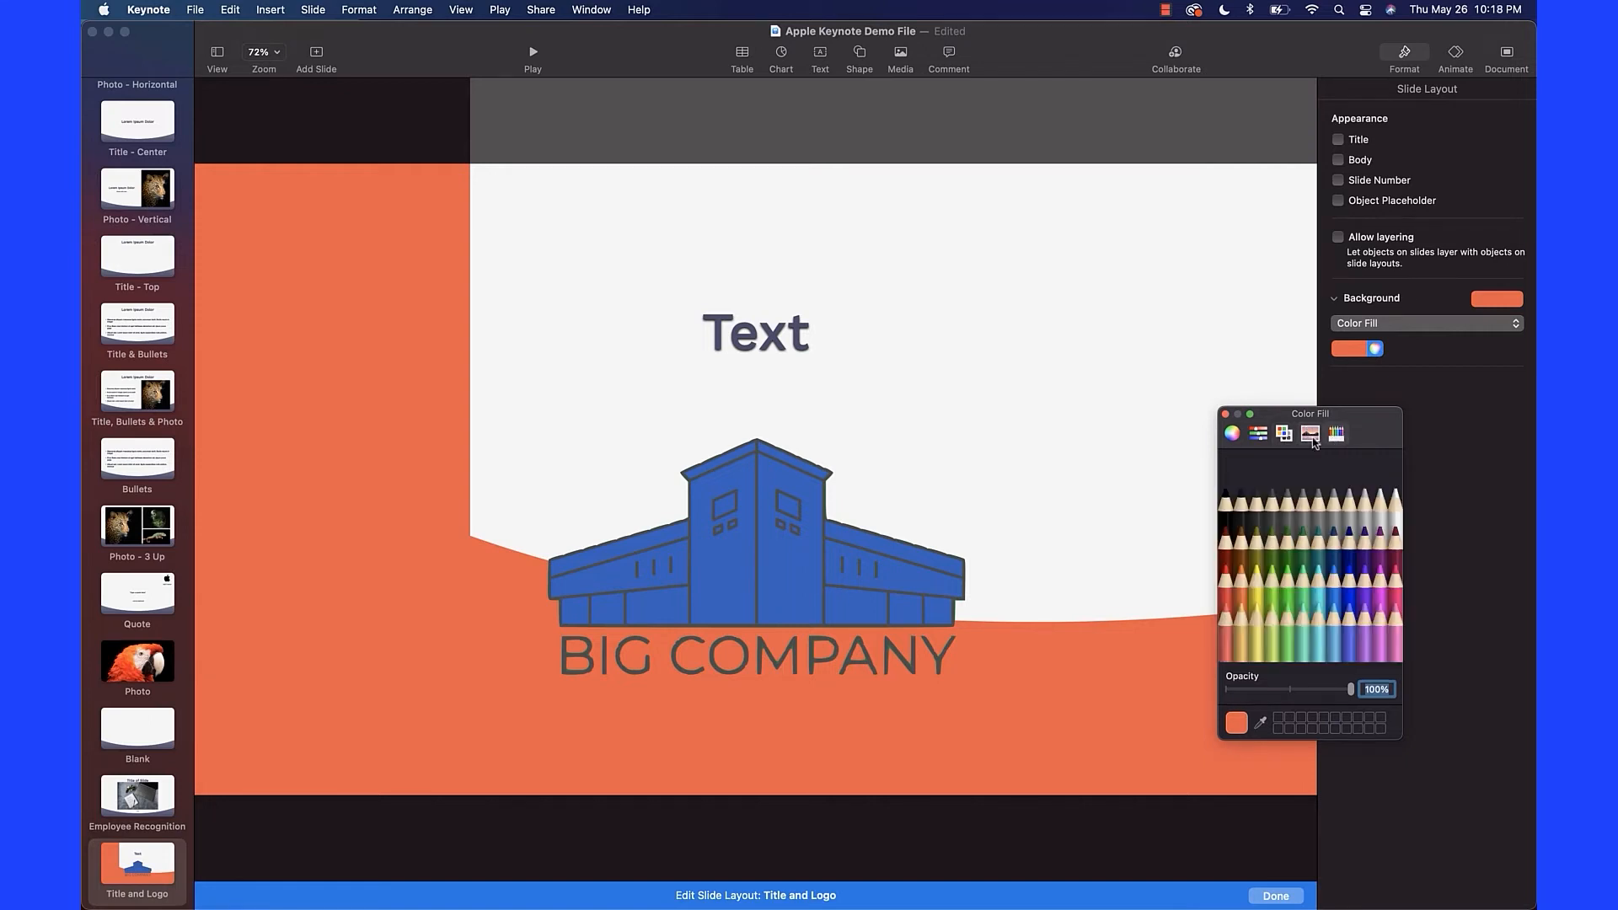
Set the Title and Logo layout's background colour fill to hex 4A4A68 and close the colour picker.
left_click(1259, 435)
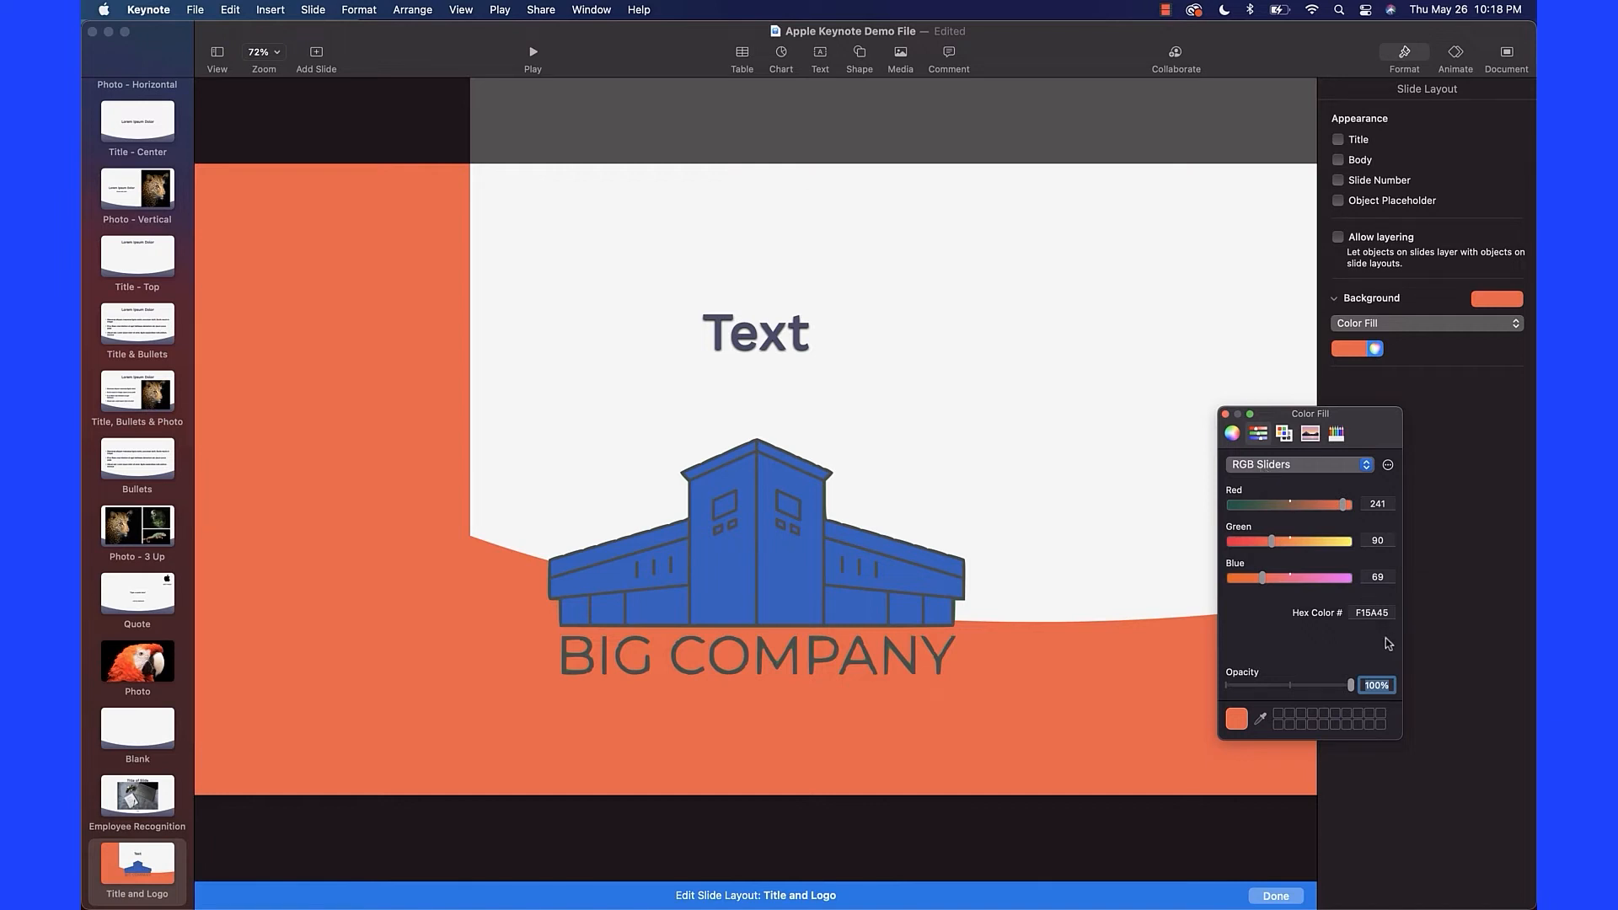
left_click(1374, 613)
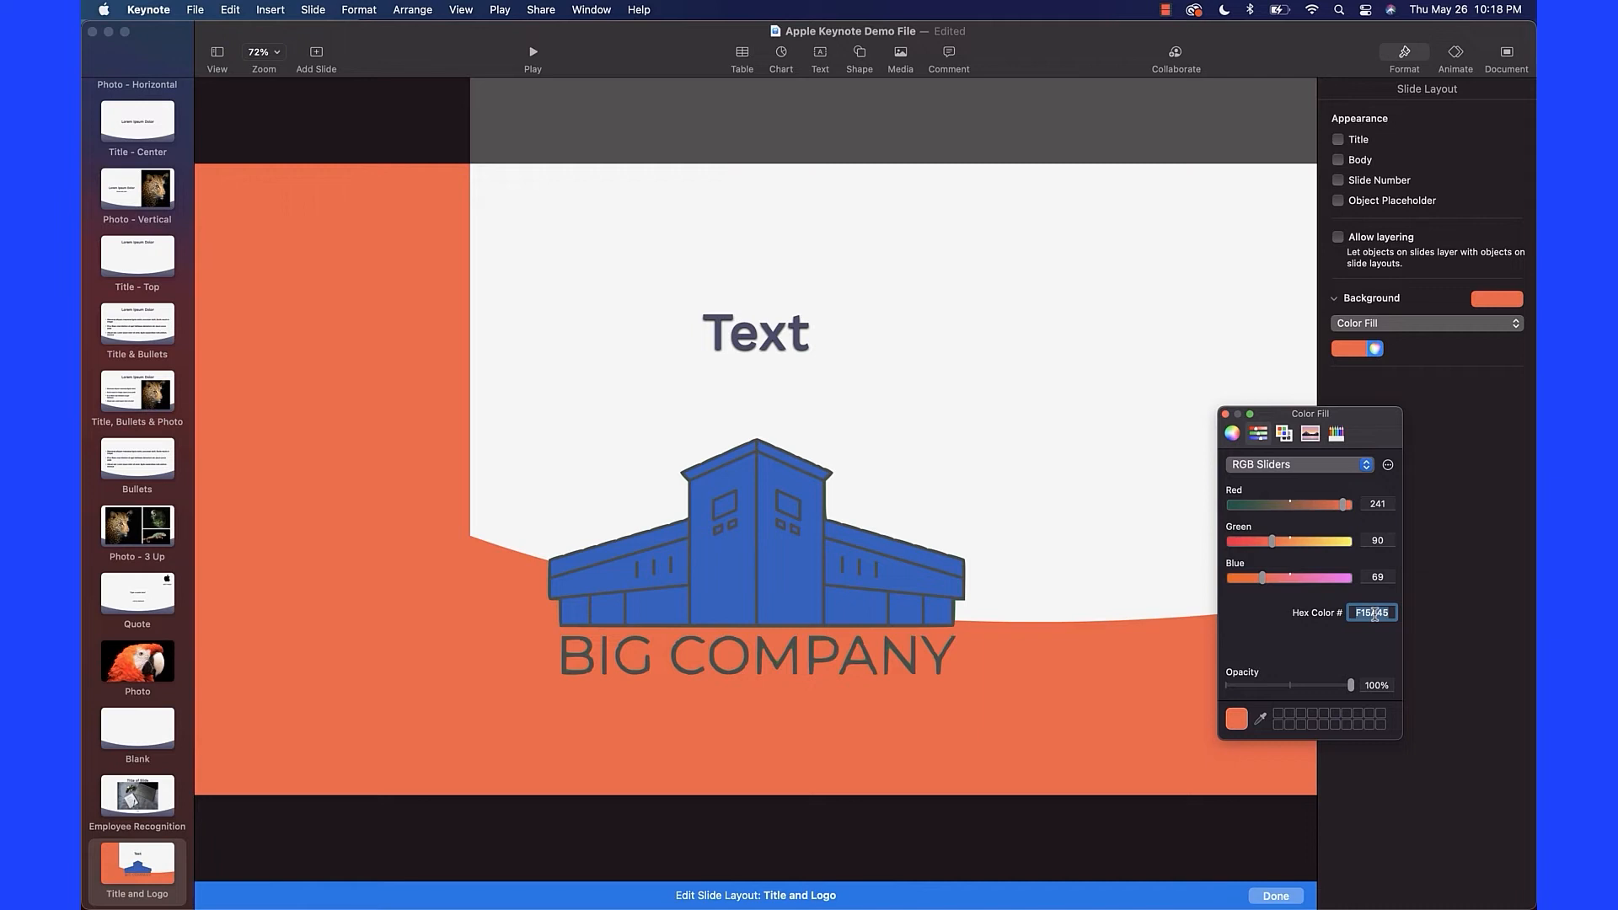
type("4A4A68")
key("Return")
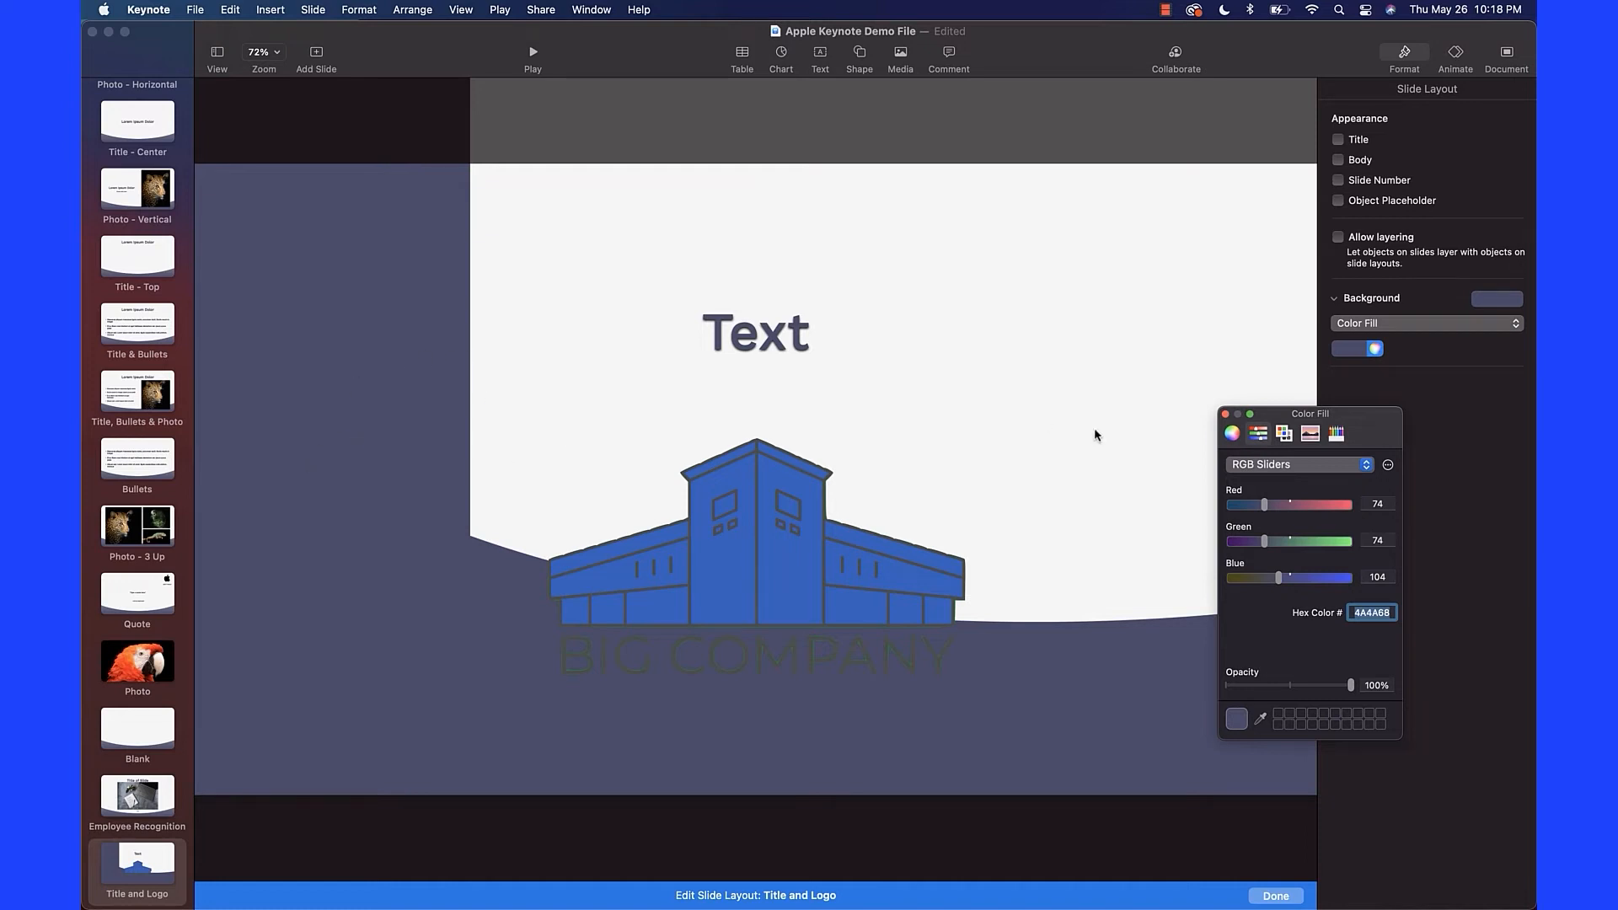
left_click(1225, 415)
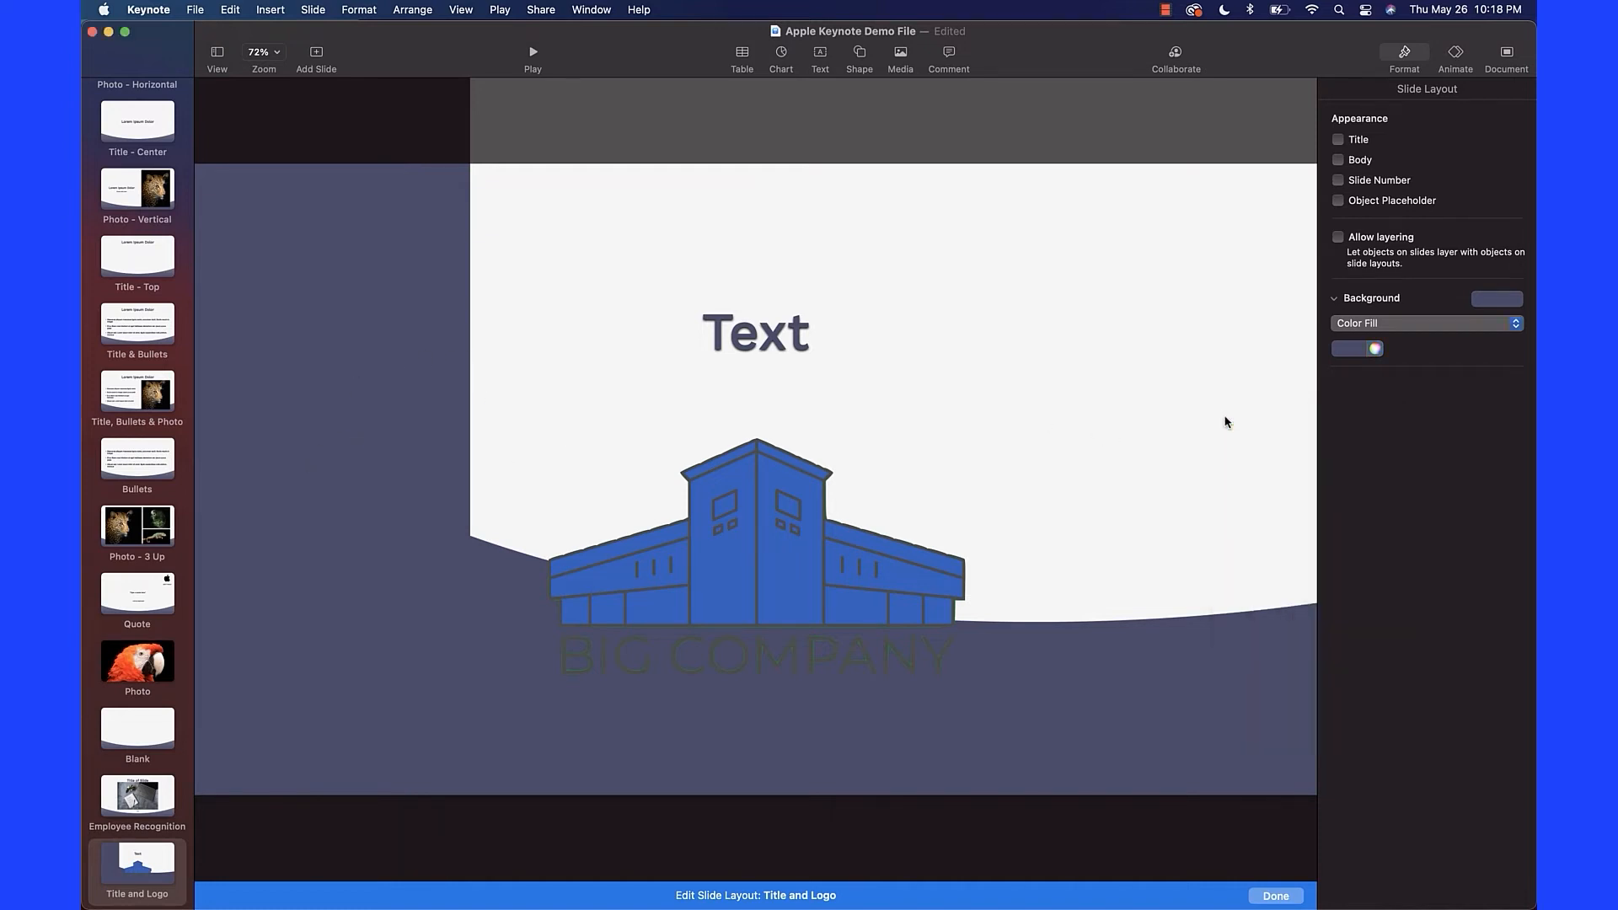
left_click(480, 433)
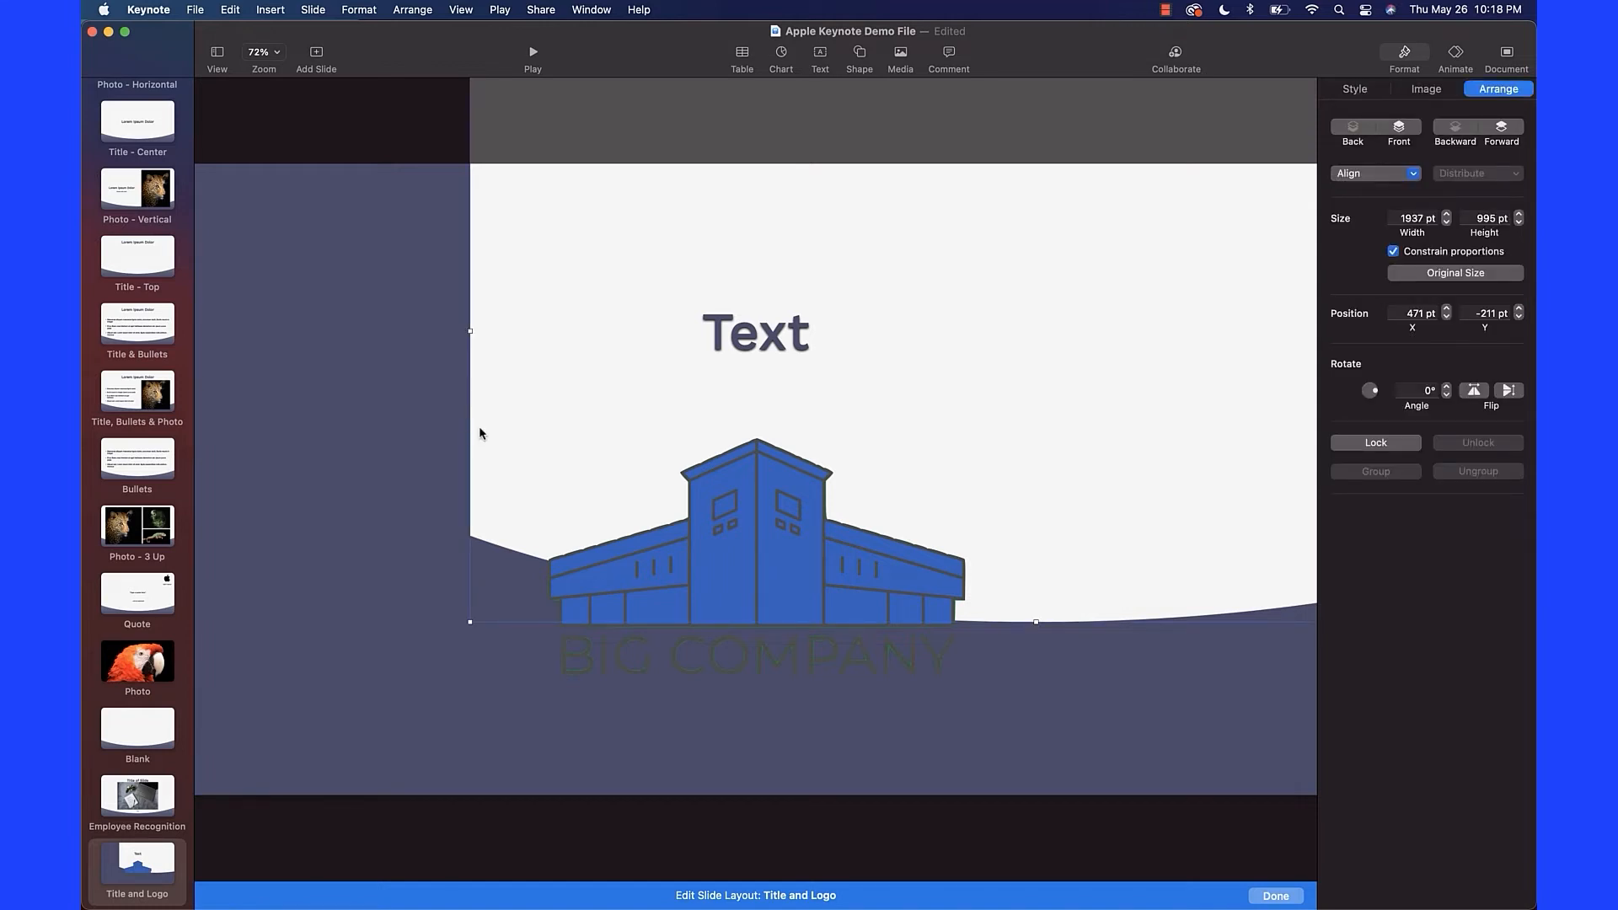
double_click(479, 430)
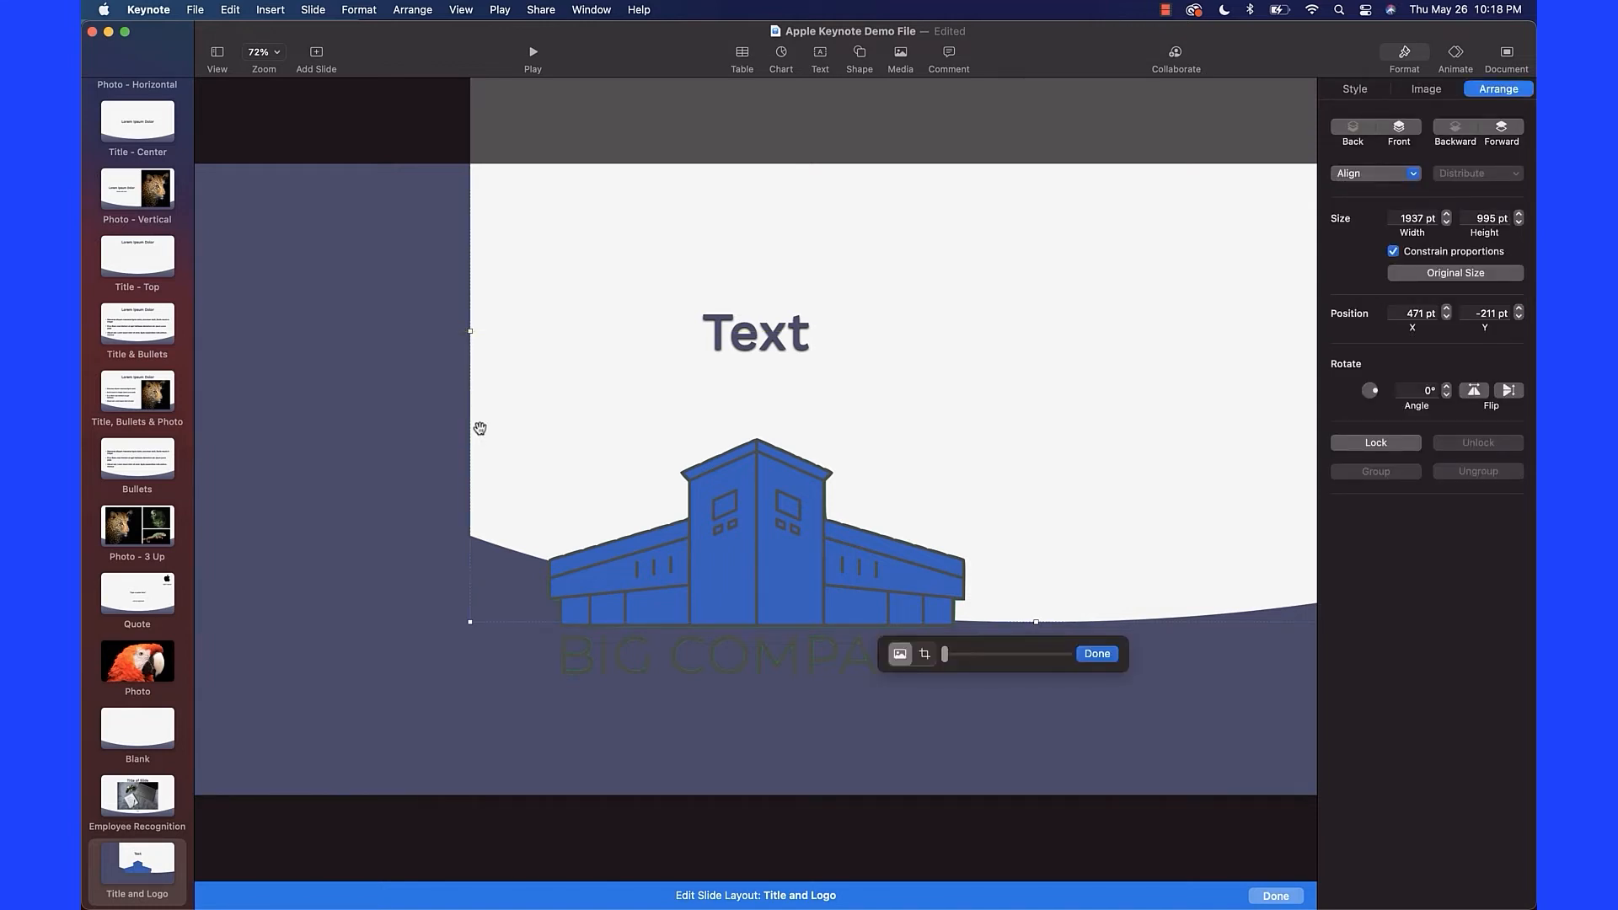
left_click(479, 429)
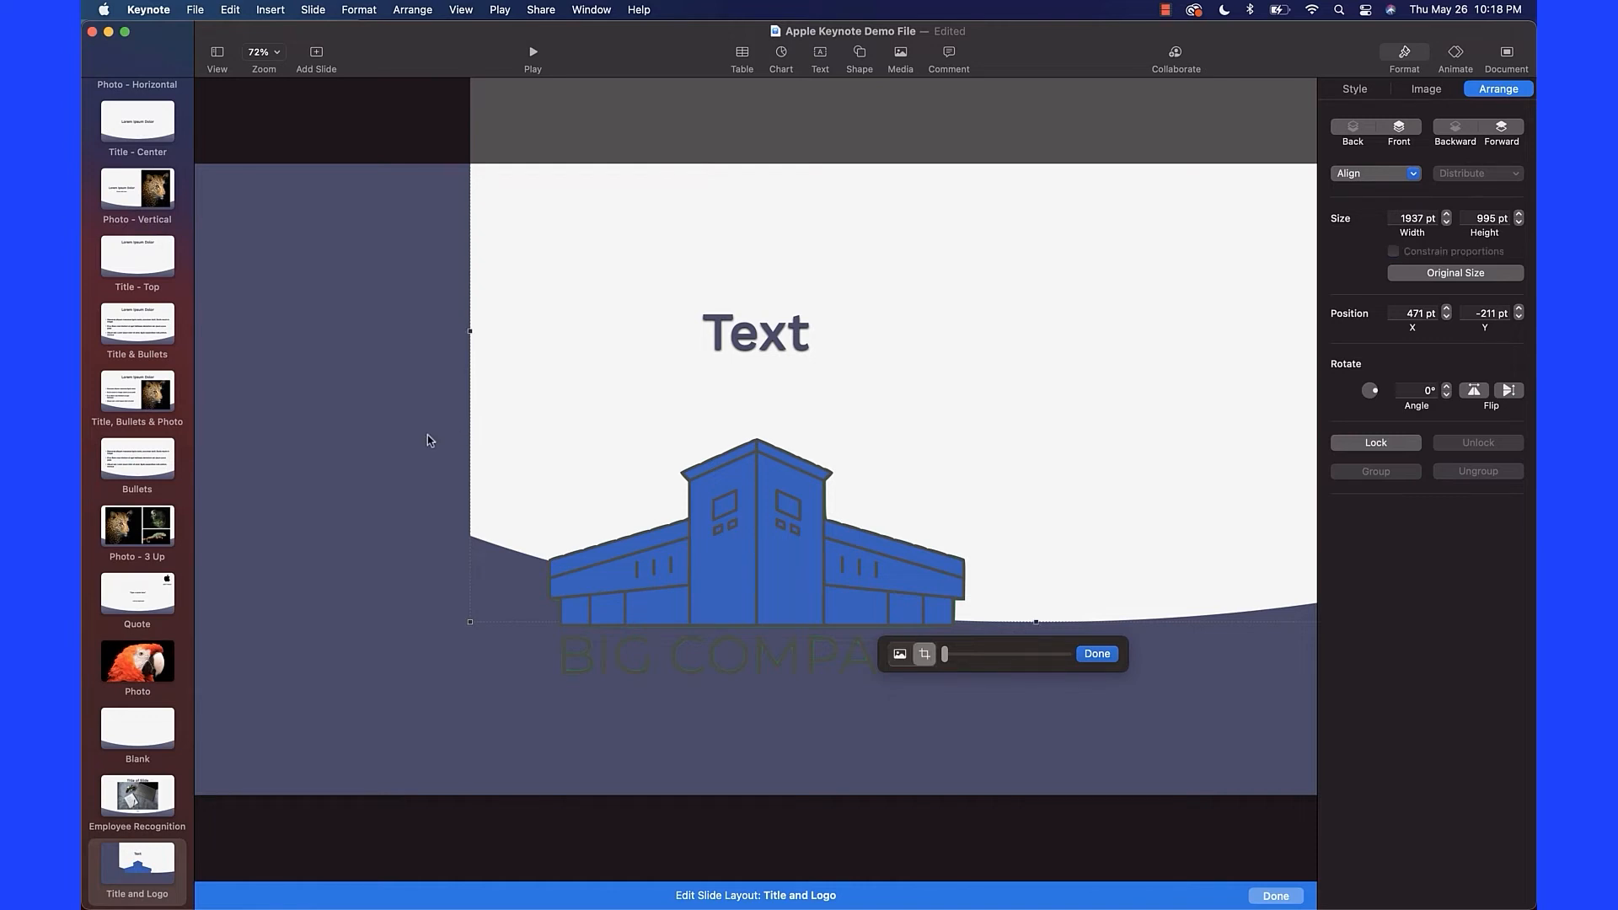
left_click(427, 435)
Move the layout's white curved image left to an X position of about 11 pt.
left_click(505, 418)
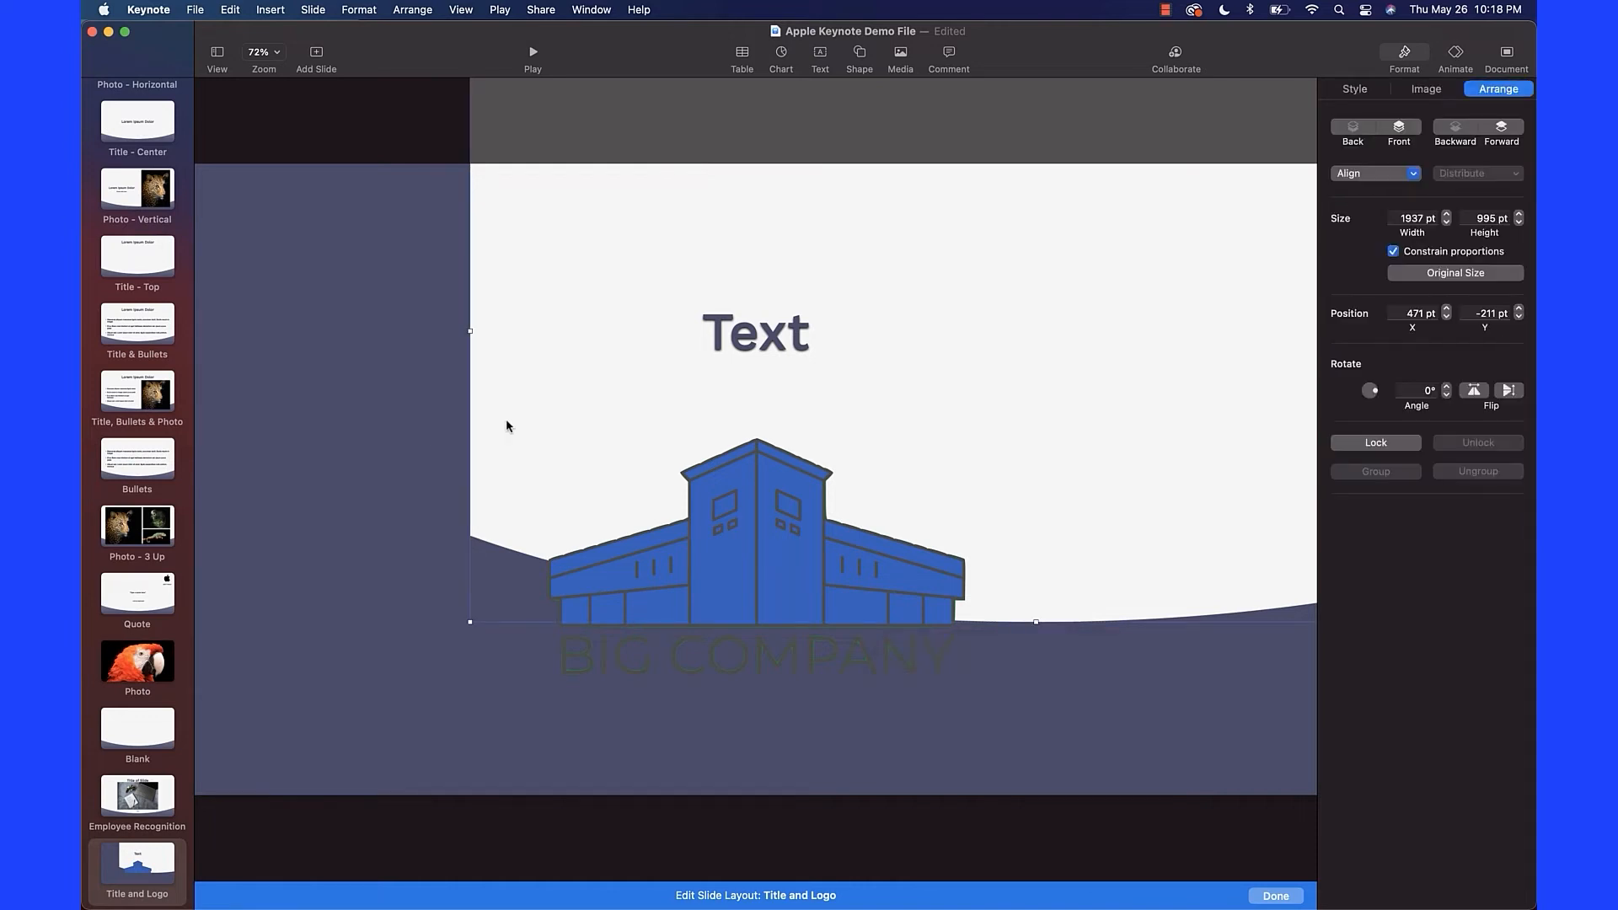
key("shift+Left")
key("shift+Left")
key("shift+Left")
key("shift+Left")
key("shift+Left")
key("shift+Left")
key("shift+Left")
key("shift+Left")
key("shift+Left")
key("shift+Left")
key("shift+Left")
key("shift+Left")
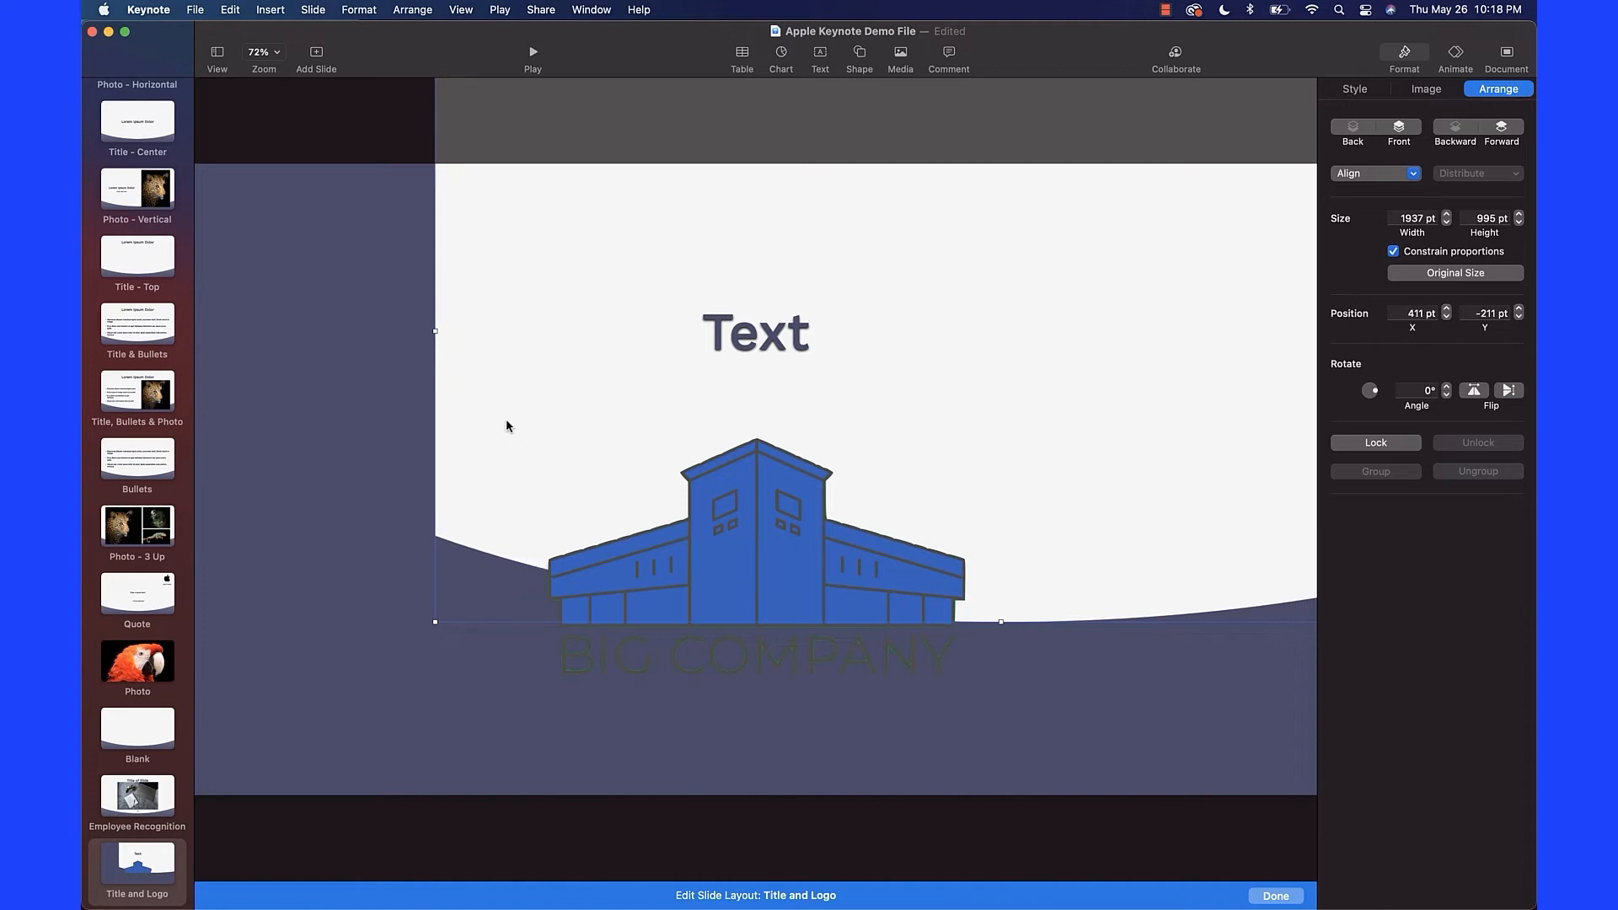
key("shift+Left")
key("shift+Left")
key("shift+Left")
key("shift+Left")
key("shift+Left")
key("shift+Left")
key("shift+Left")
key("shift+Left")
key("shift+Left")
key("shift+Left")
key("shift+Left")
key("shift+Left")
key("shift+Left")
key("shift+Left")
key("shift+Left")
key("shift+Left")
key("shift+Left")
key("shift+Left")
key("shift+Left")
key("shift+Left")
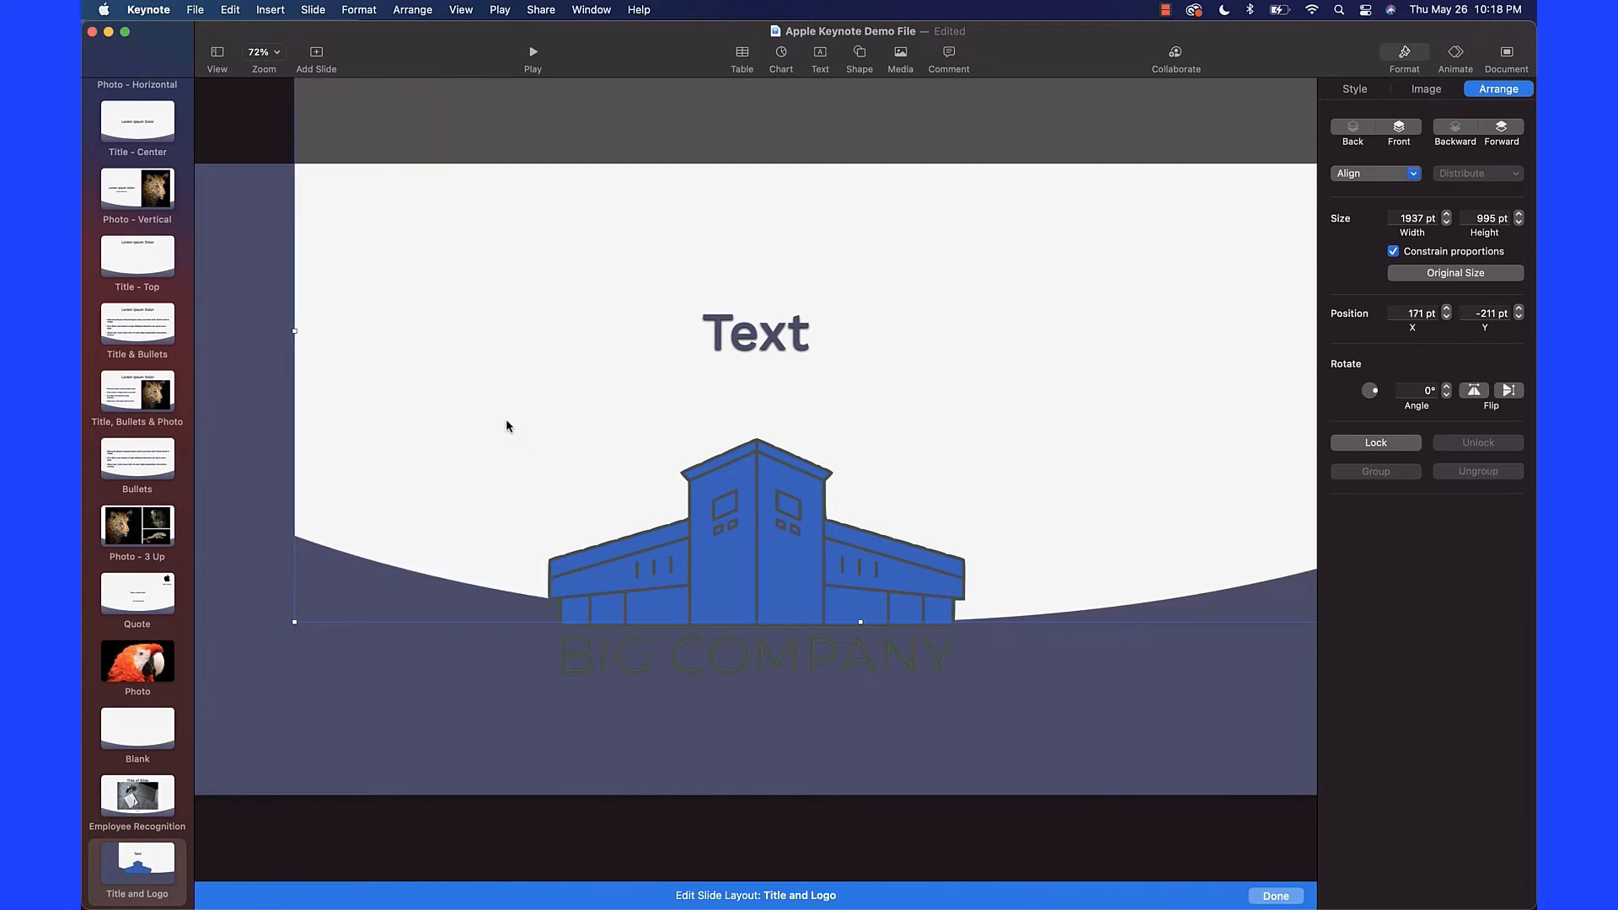
key("shift+Left")
key("shift+Left")
key("shift+Left")
key("shift+Left")
key("shift+Left")
key("shift+Left")
key("shift+Left")
key("shift+Left")
key("shift+Left")
key("shift+Left")
key("shift+Left")
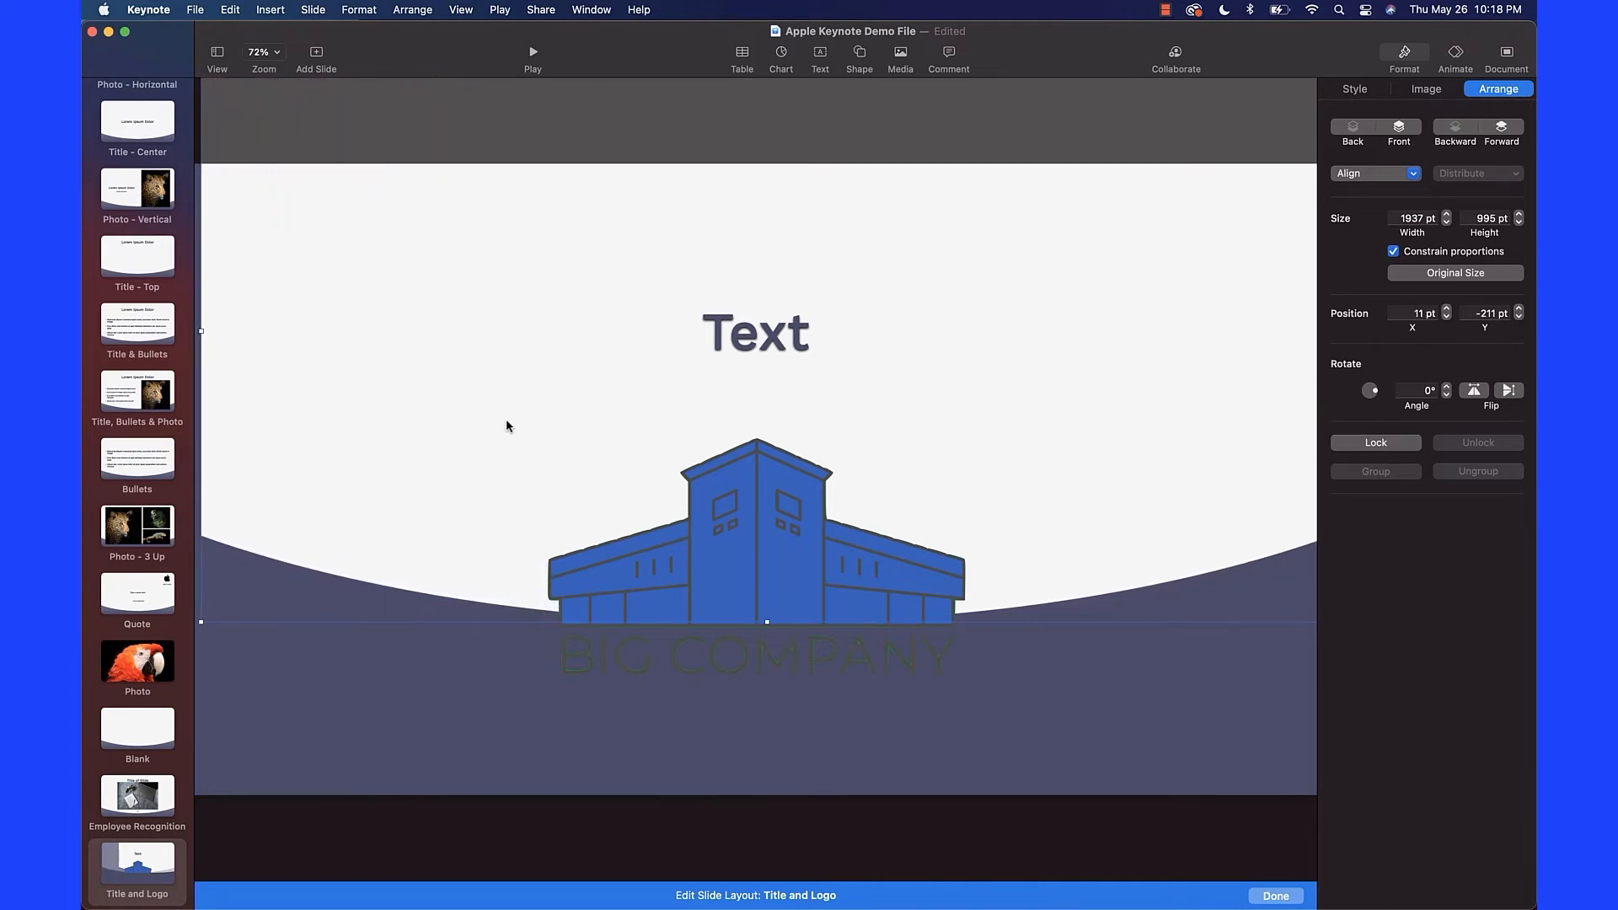
Lower the white curved image behind the logo until its position is X 1 pt, Y -20 pt.
key("shift+Down")
key("shift+Down")
key("shift+Down")
key("shift+Down")
key("shift+Down")
key("shift+Down")
key("Down")
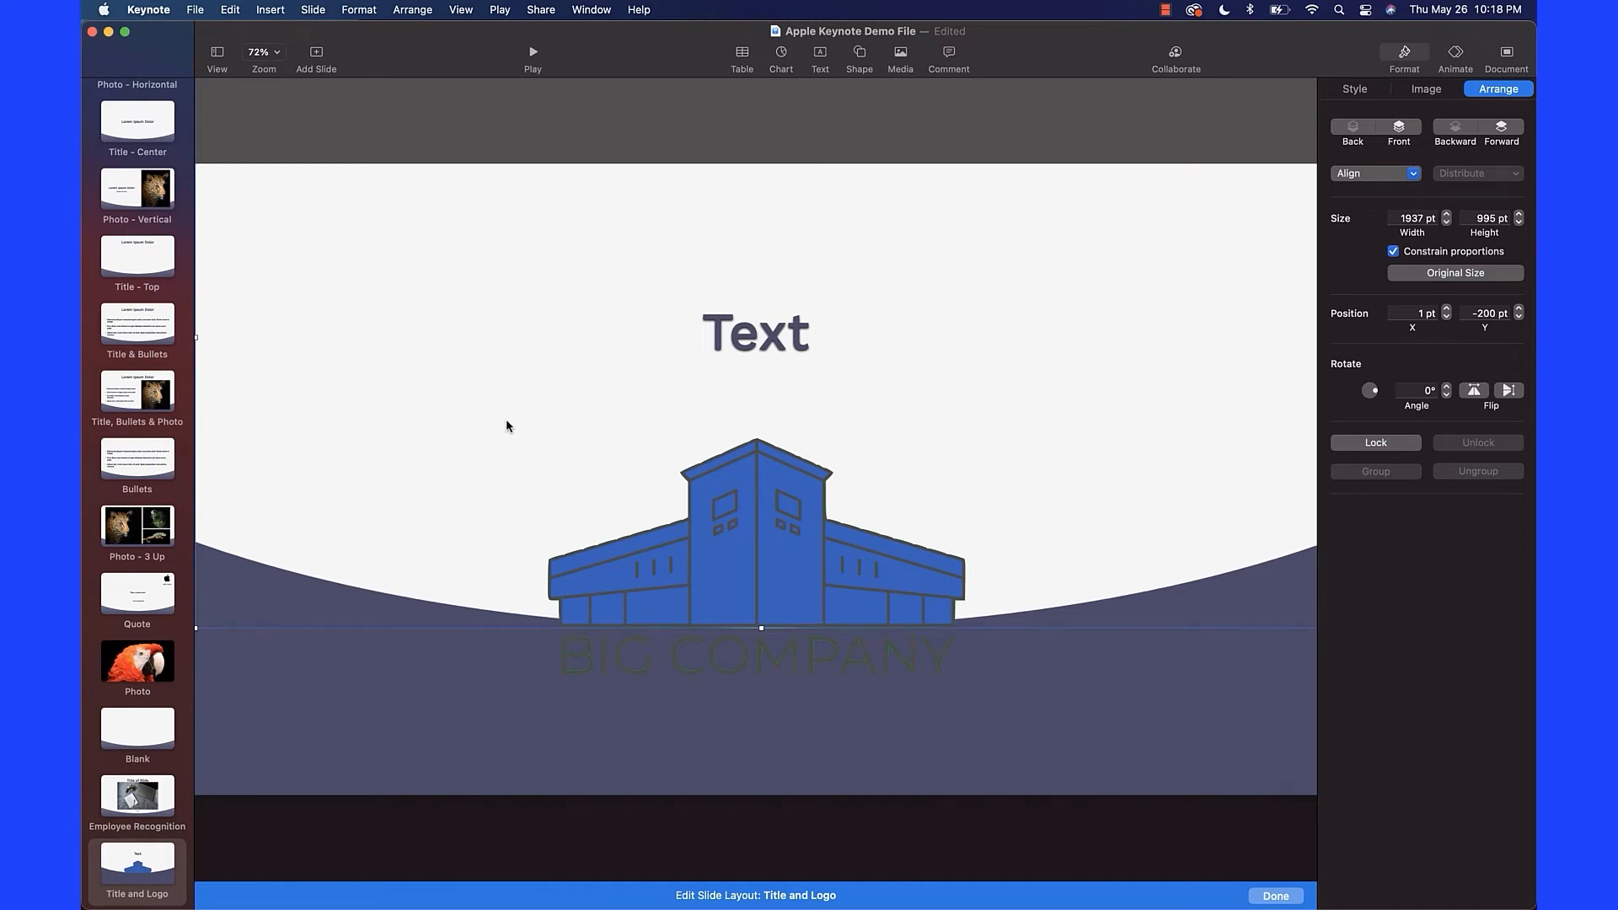
key("shift+Down")
key("shift+Down")
key("shift+Down")
key("shift+Down")
key("shift+Down")
key("shift+Down")
key("shift+Down")
key("shift+Down")
key("shift+Down")
key("shift+Down")
key("shift+Down")
key("shift+Down")
key("shift+Down")
key("shift+Down")
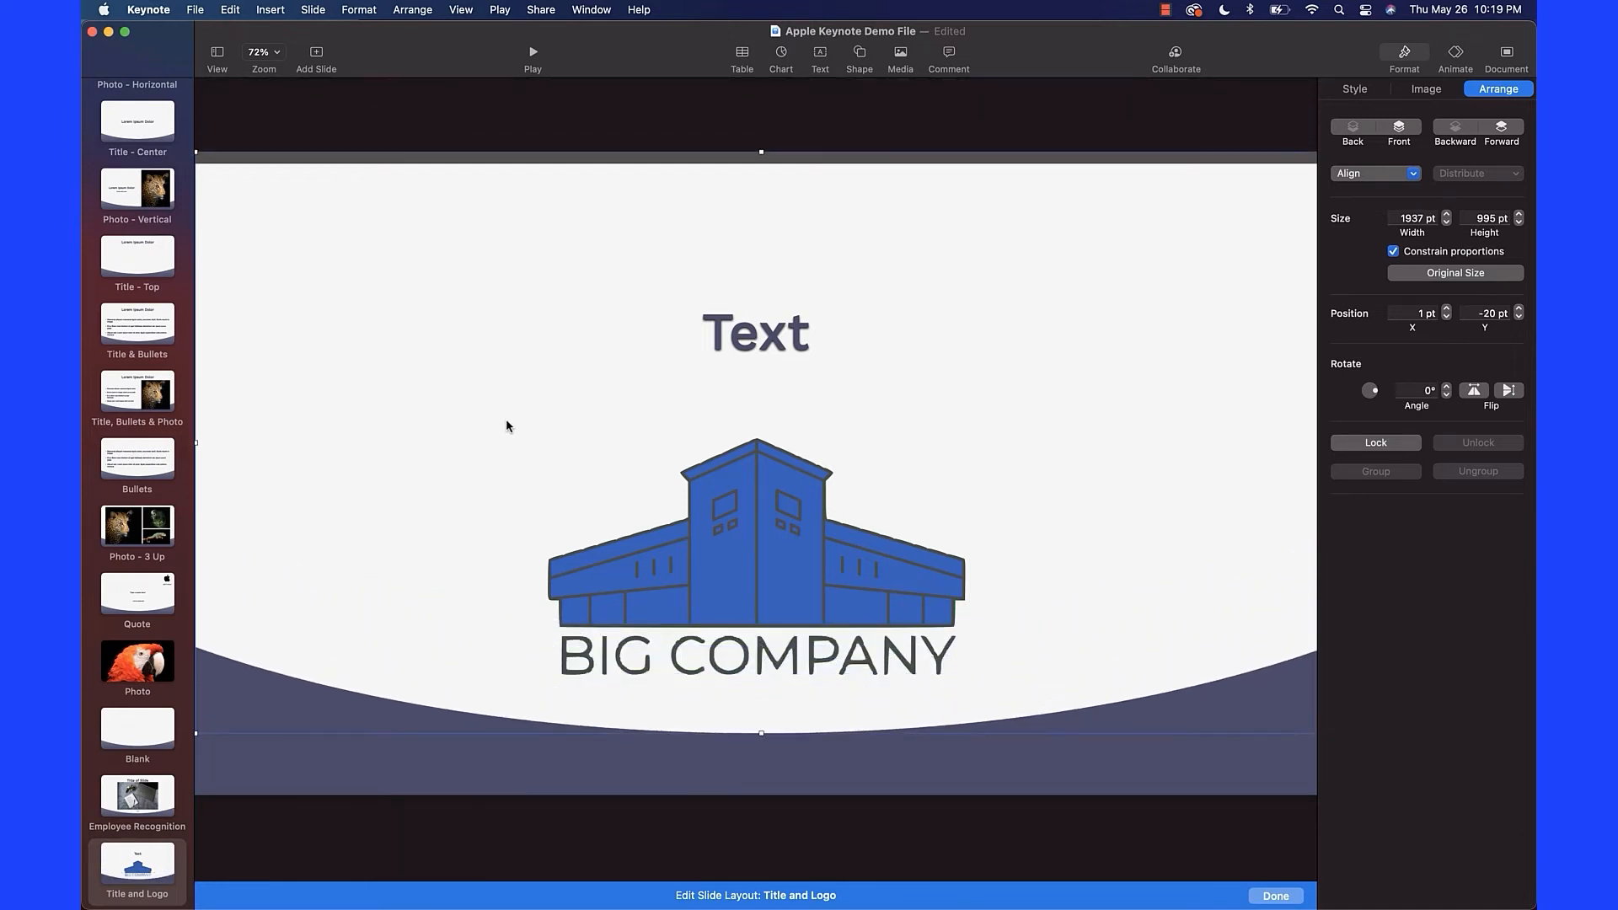
Lower the white curved image to a Y position of 0 pt and deselect it.
key("Down")
key("Down")
key("Down")
key("Down")
key("Down")
key("Down")
key("Down")
key("Down")
key("Down")
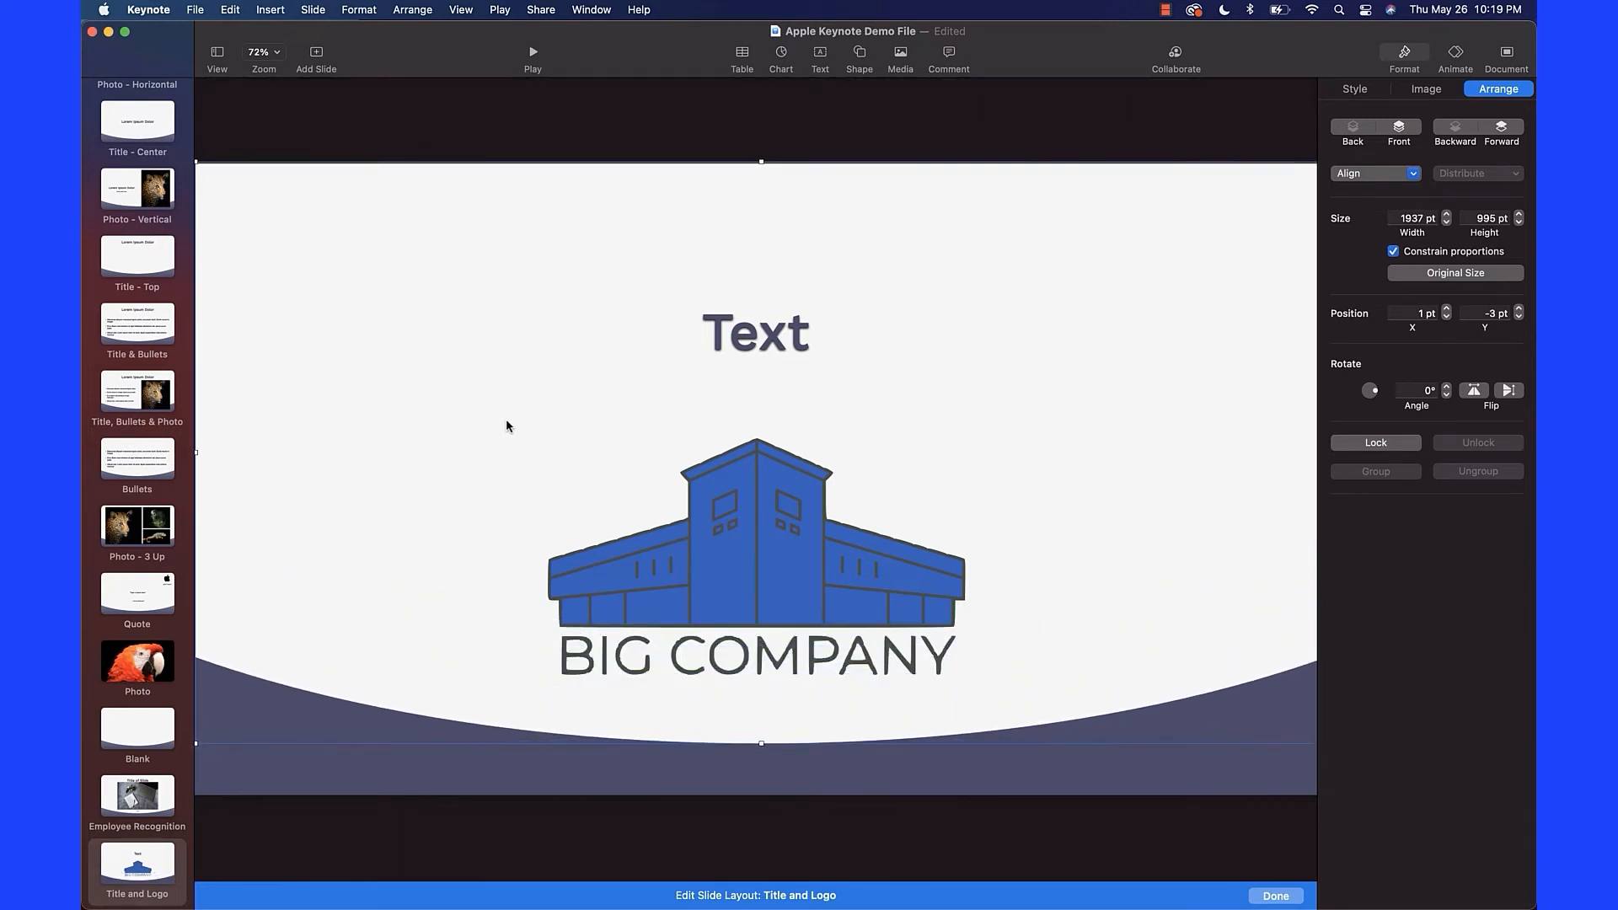
key("Down")
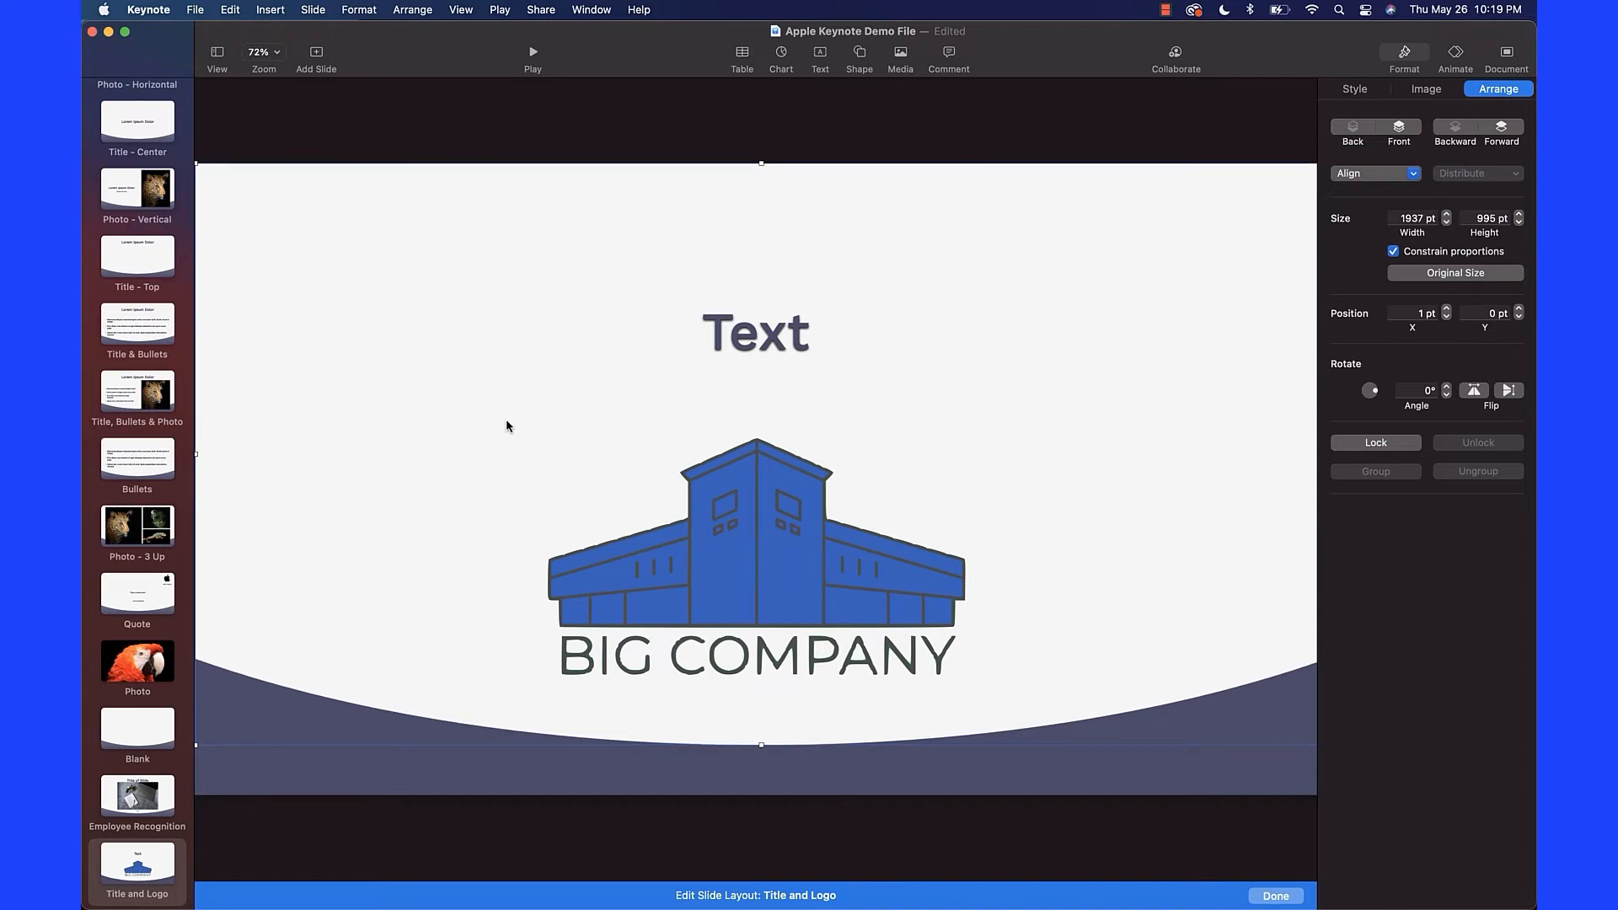
left_click(297, 771)
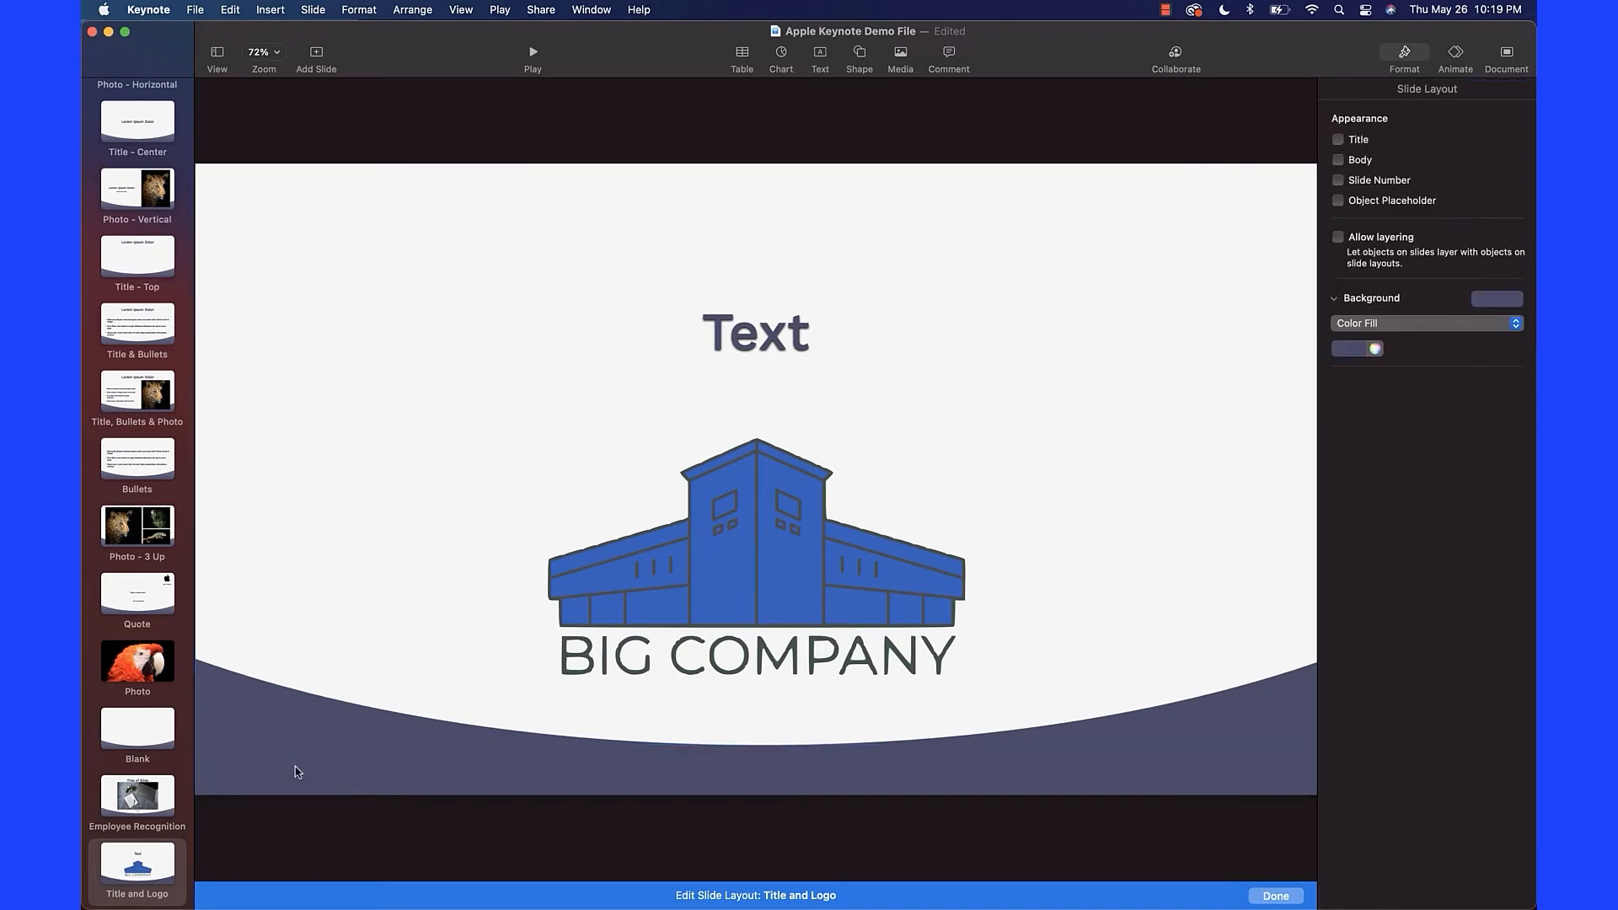
Lock the white curved image in place on the Title and Logo layout.
left_click(371, 581)
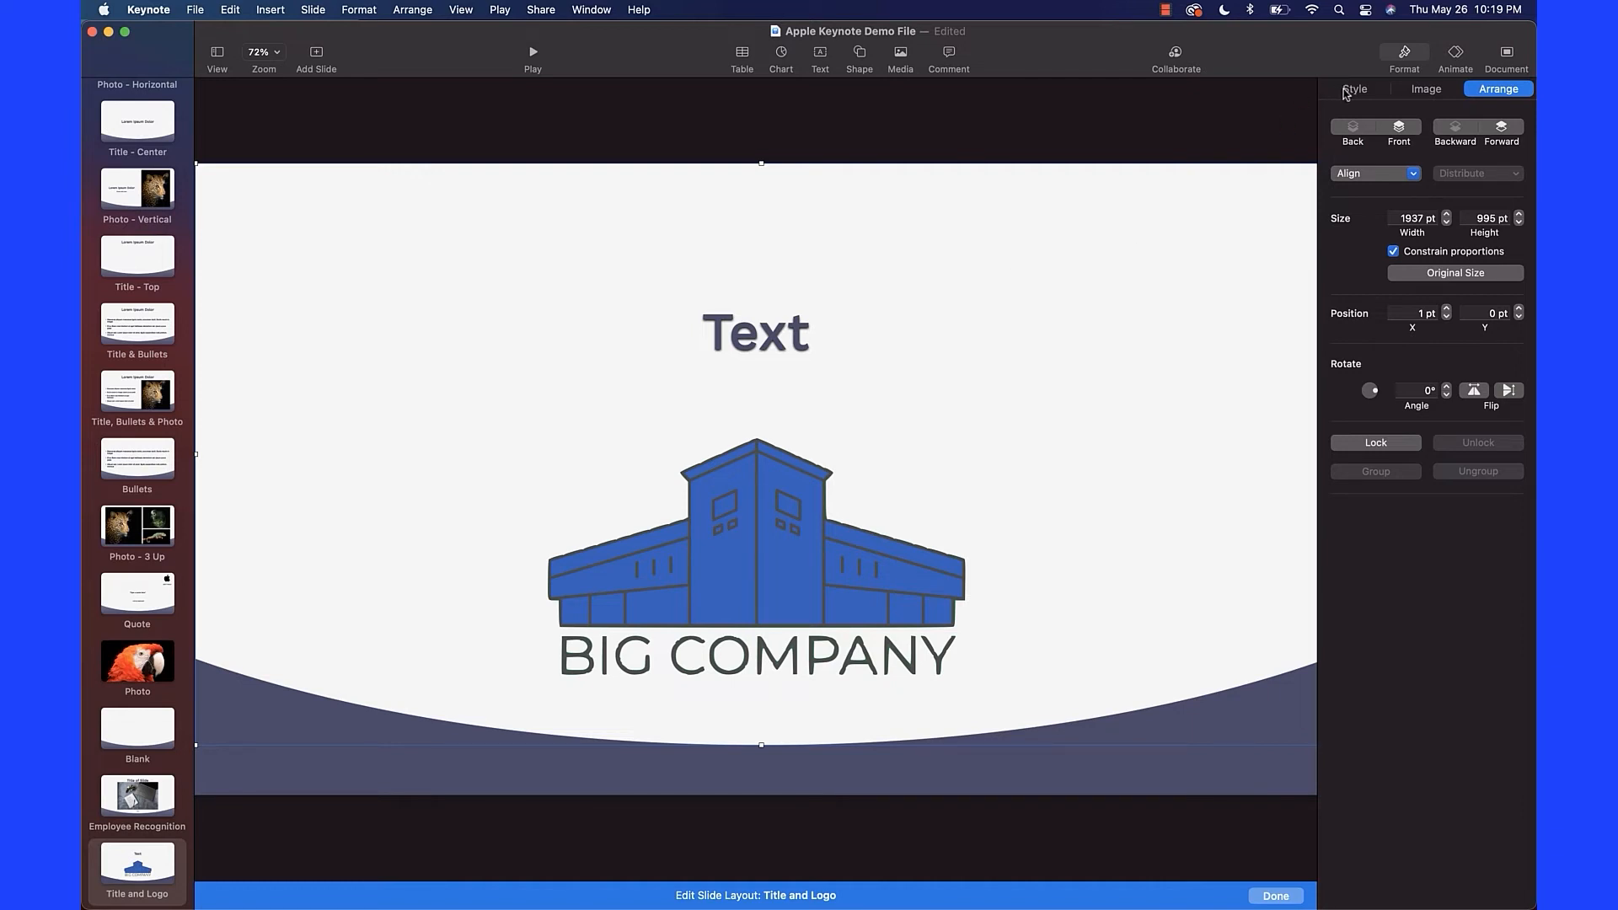
left_click(1369, 89)
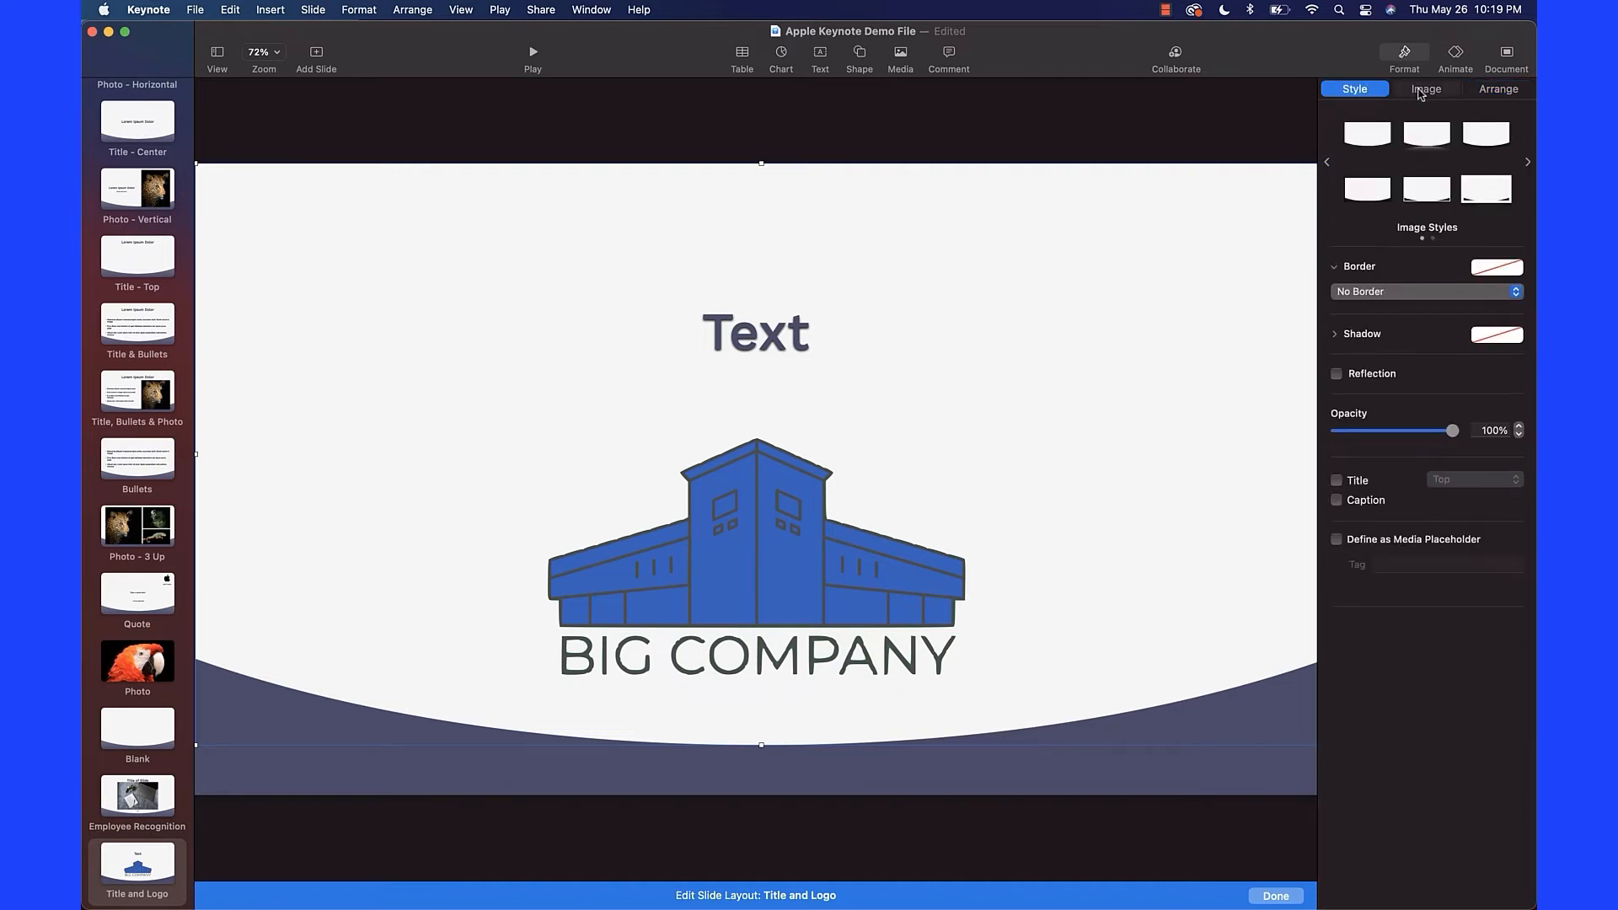
left_click(1423, 90)
left_click(1493, 91)
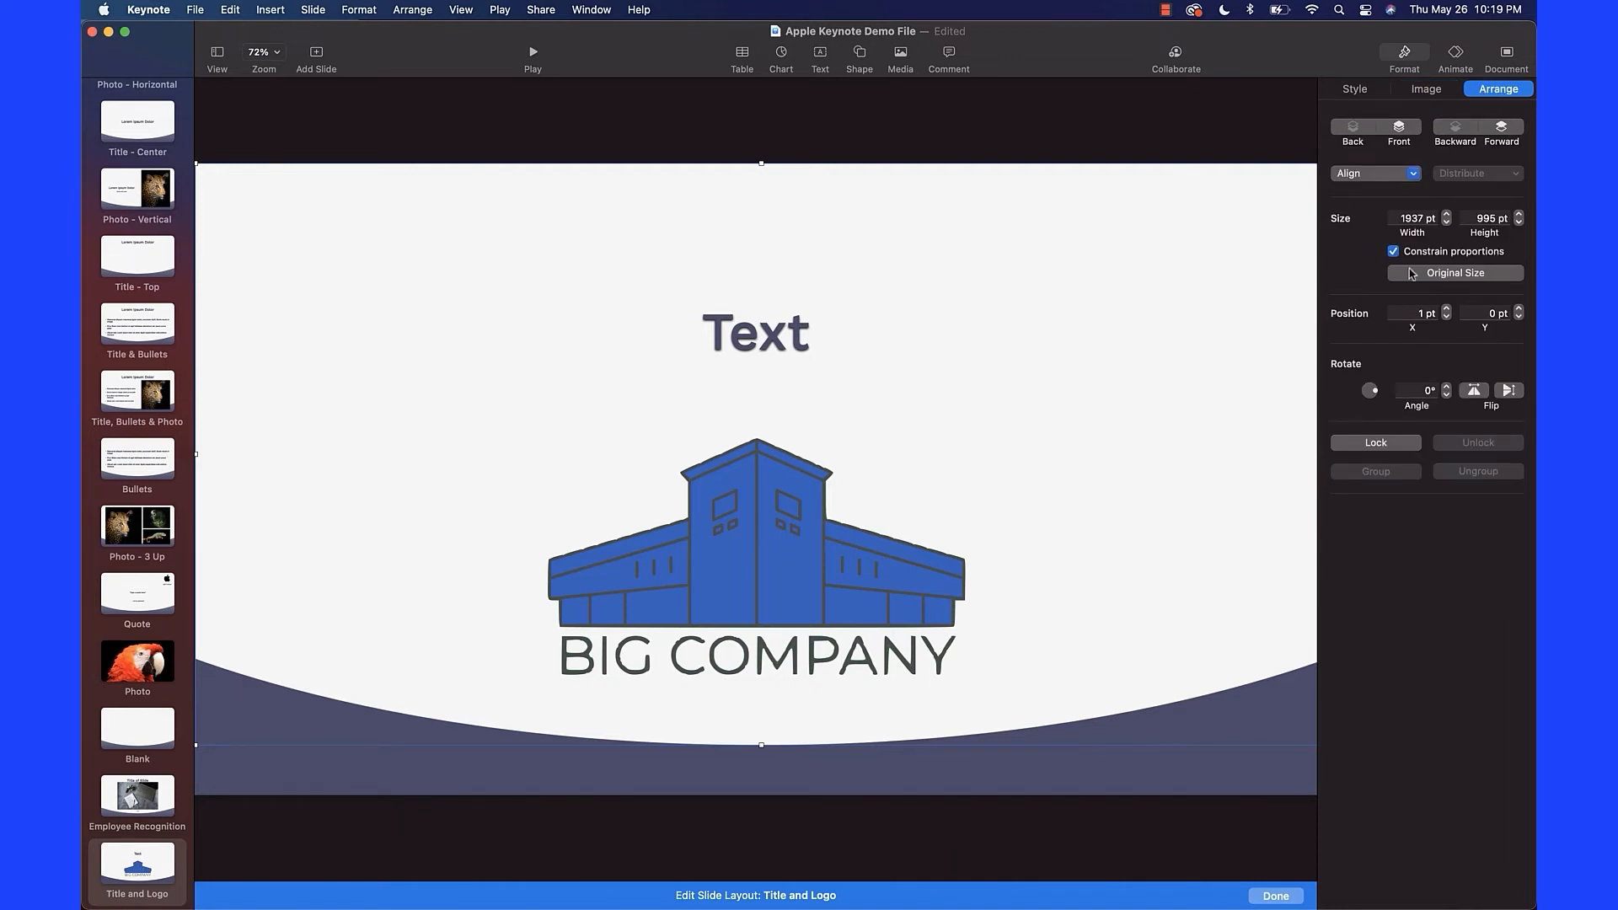
left_click(1376, 443)
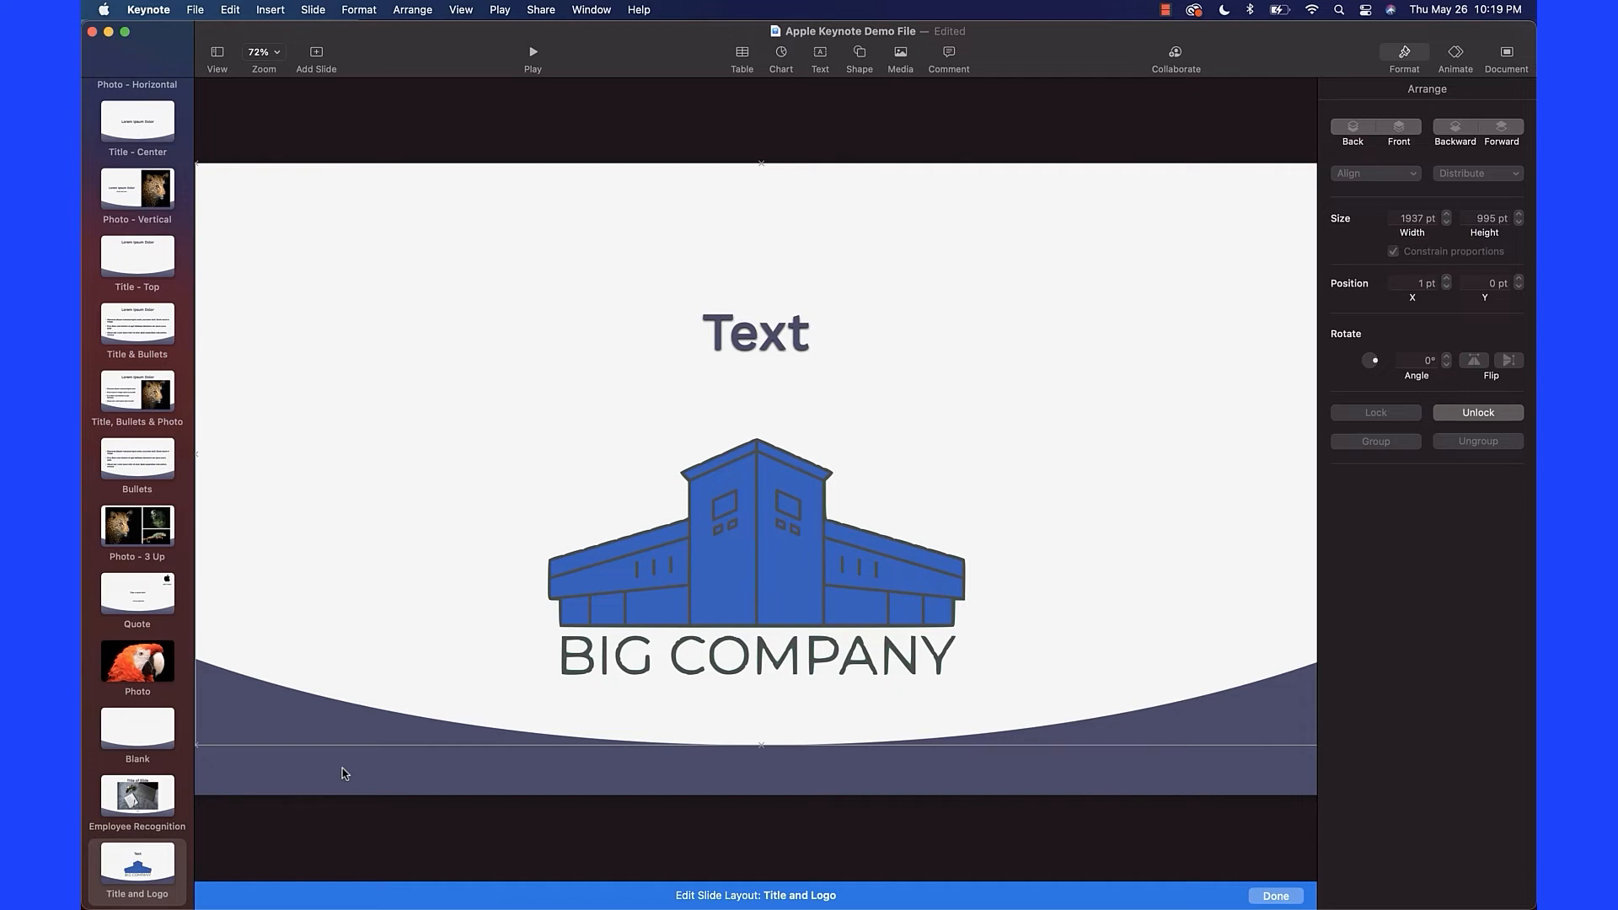
Add the presentation to the Theme Chooser as a custom theme named Big Company Theme and close the chooser.
left_click(194, 10)
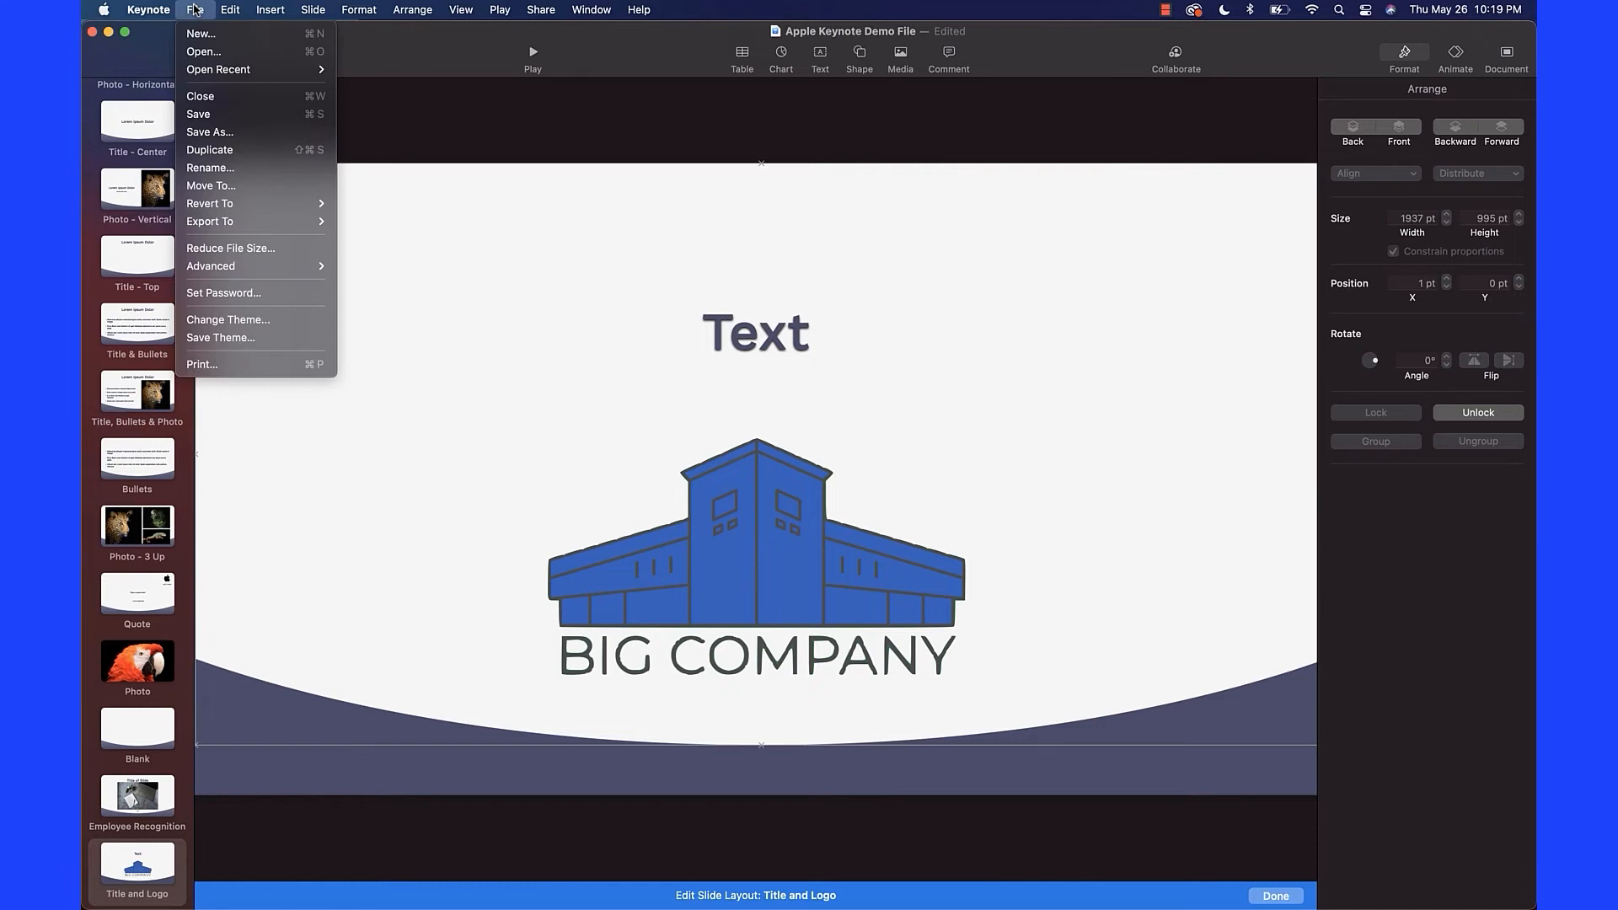
left_click(221, 338)
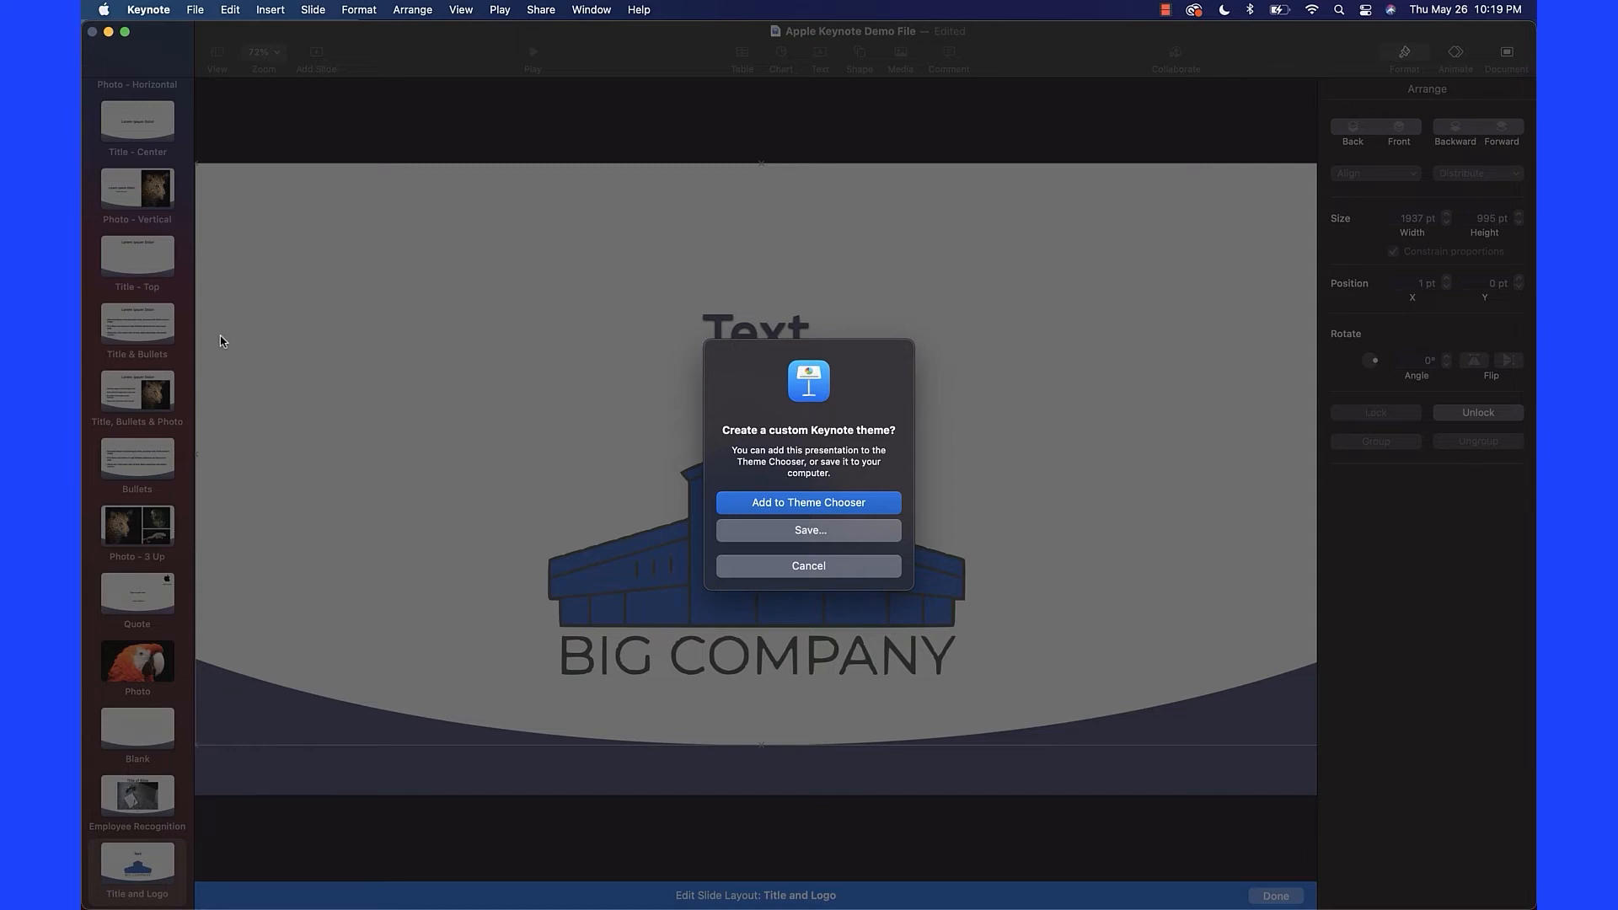
left_click(768, 504)
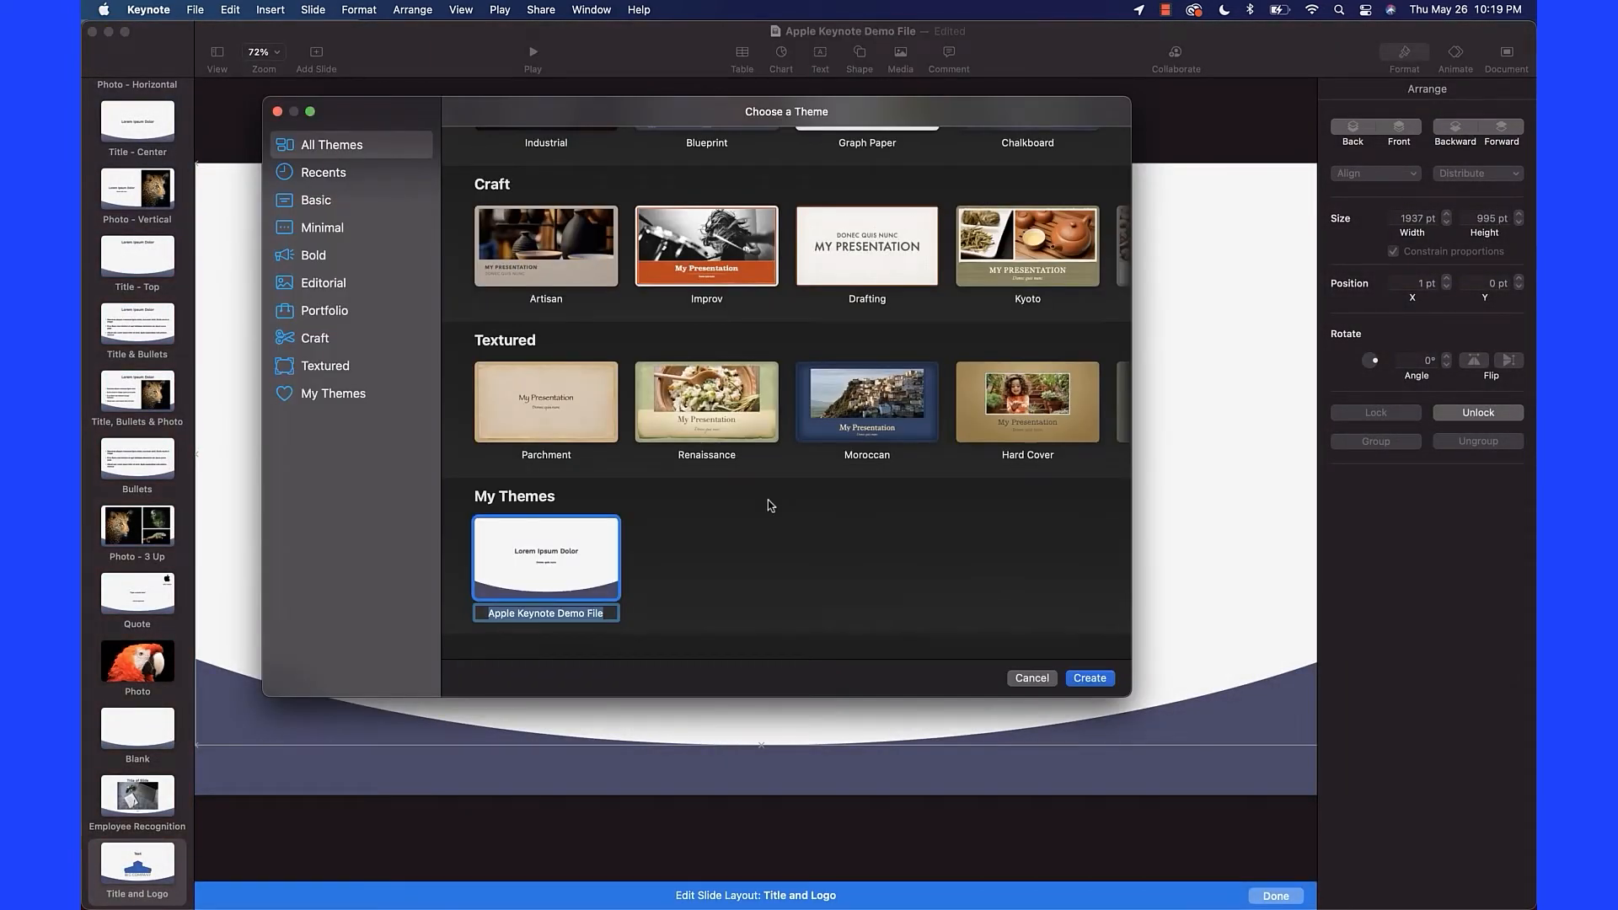
type("Big Company Them")
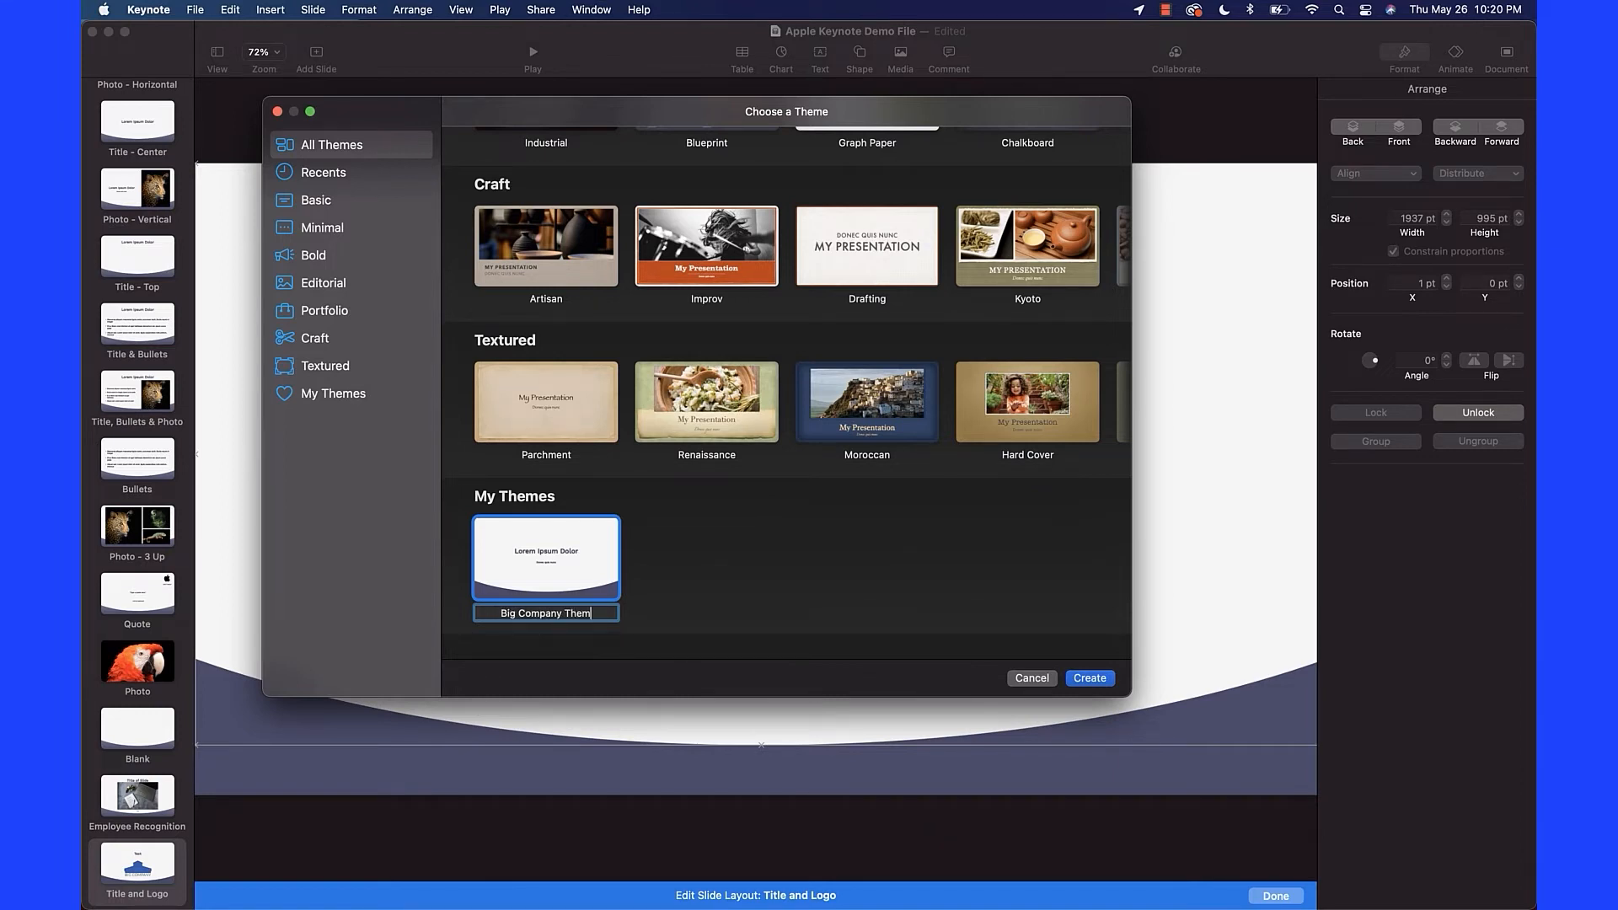
type("e")
key("Return")
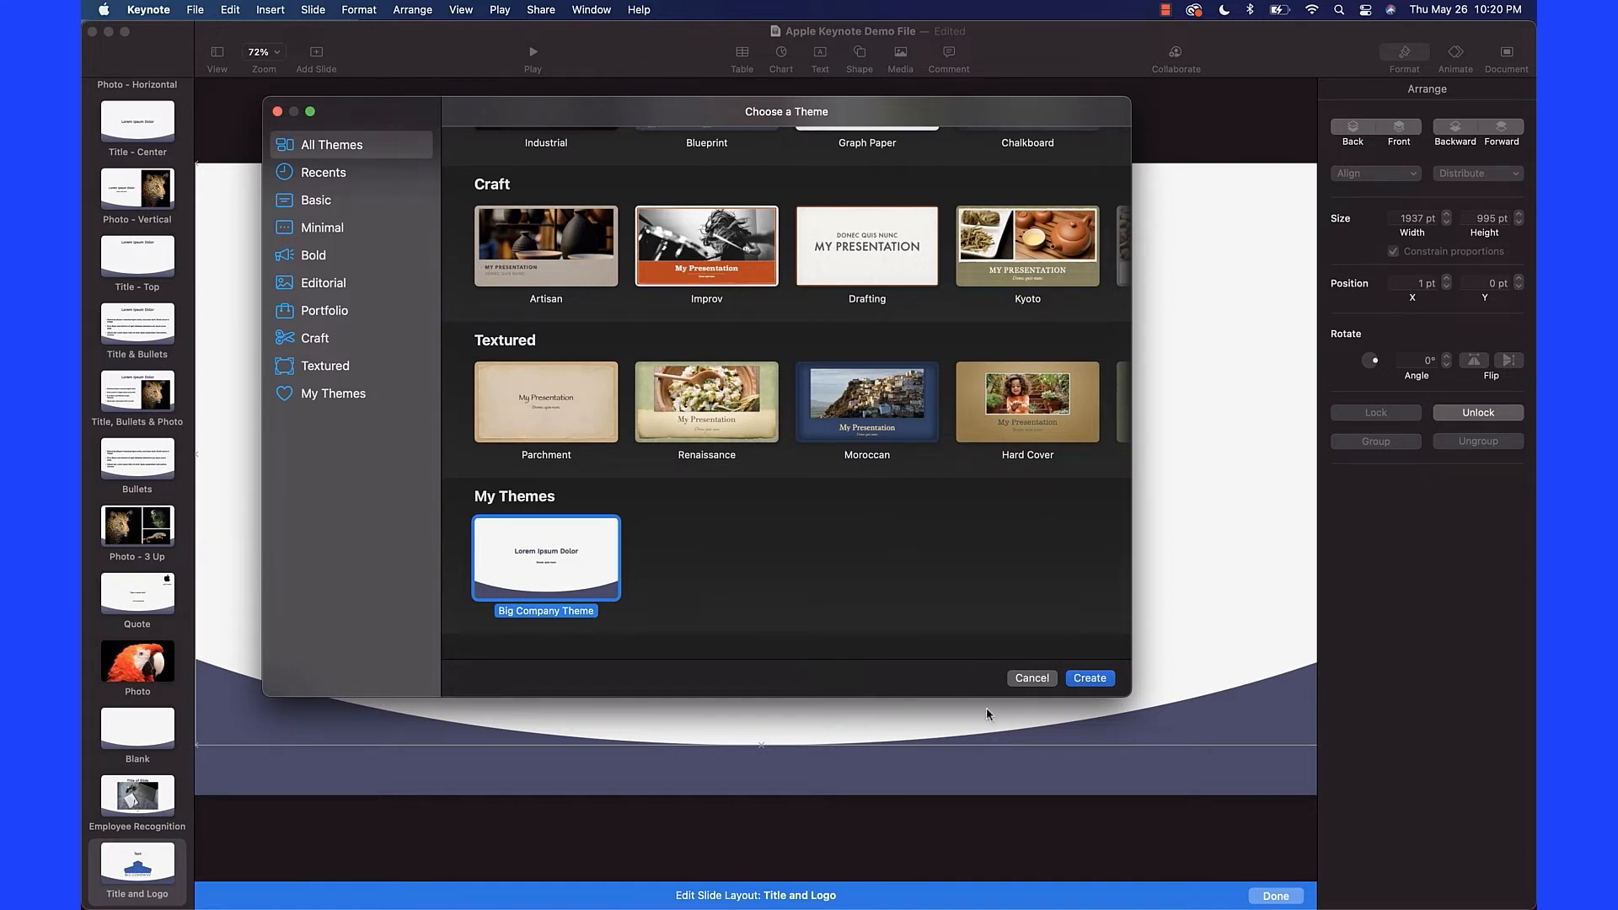
left_click(1028, 679)
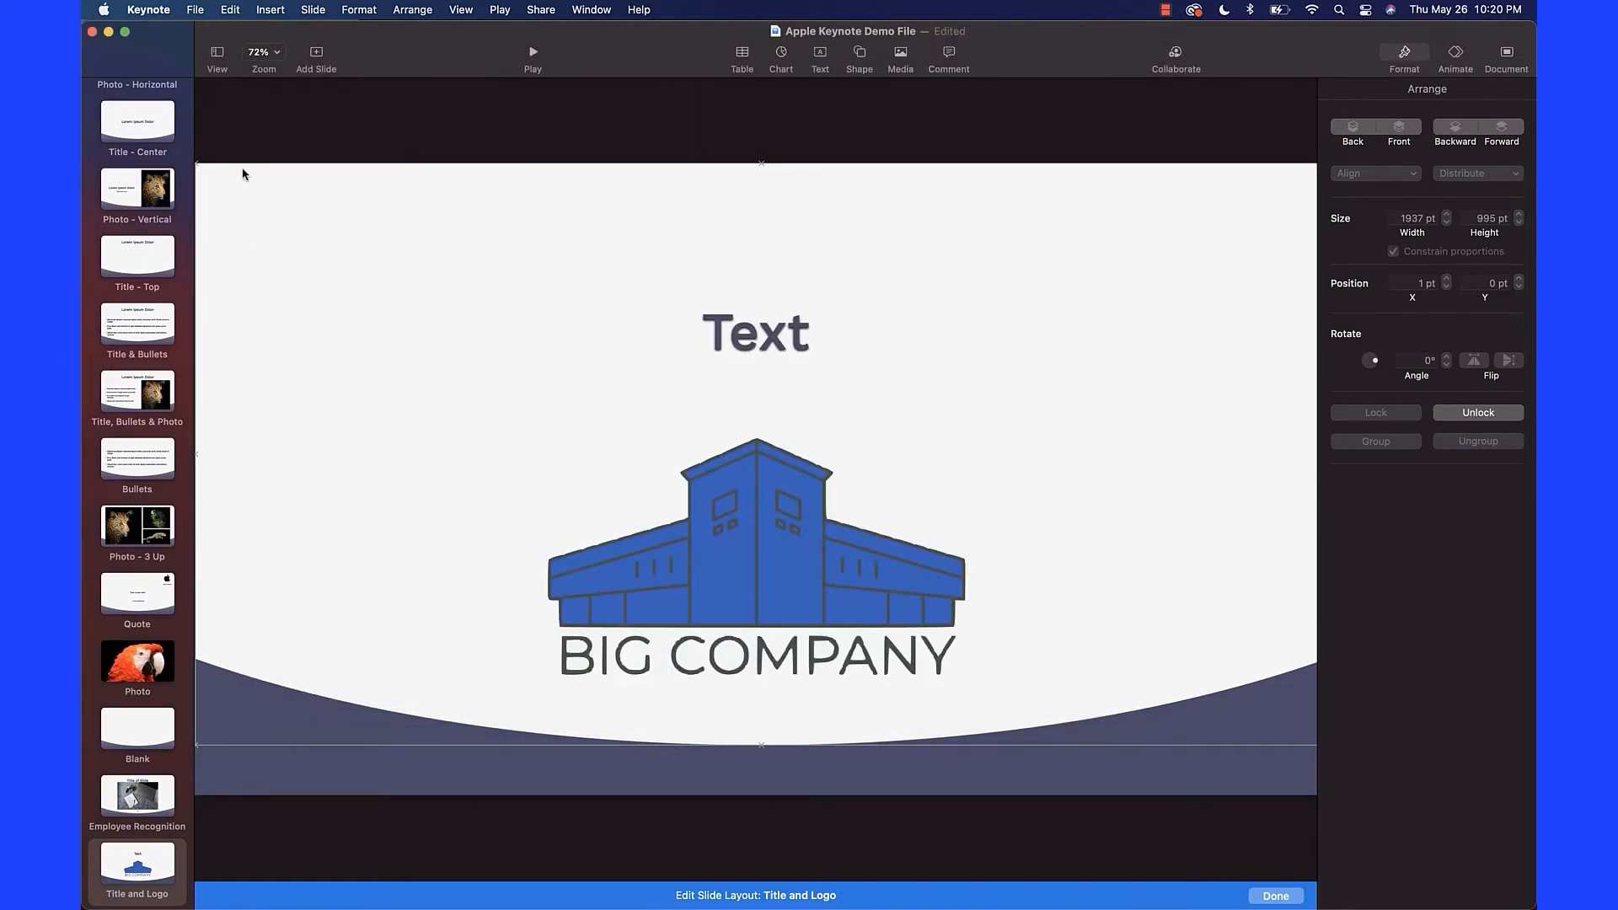
Save the custom theme as a file named Big Company Theme in the Keynote Training folder.
left_click(196, 9)
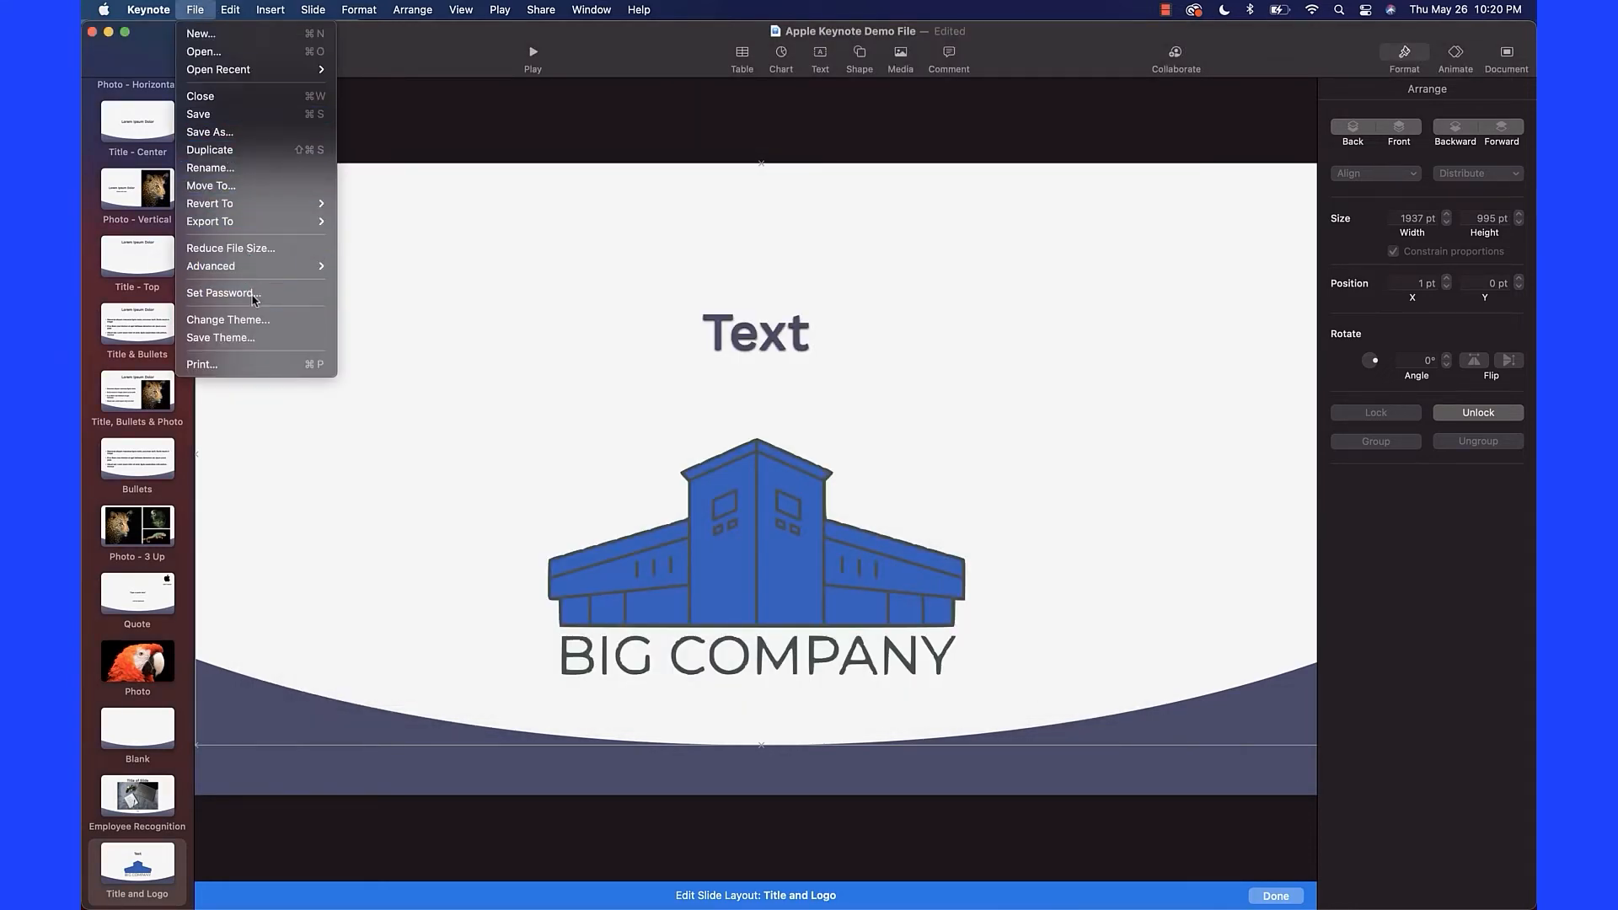
left_click(248, 338)
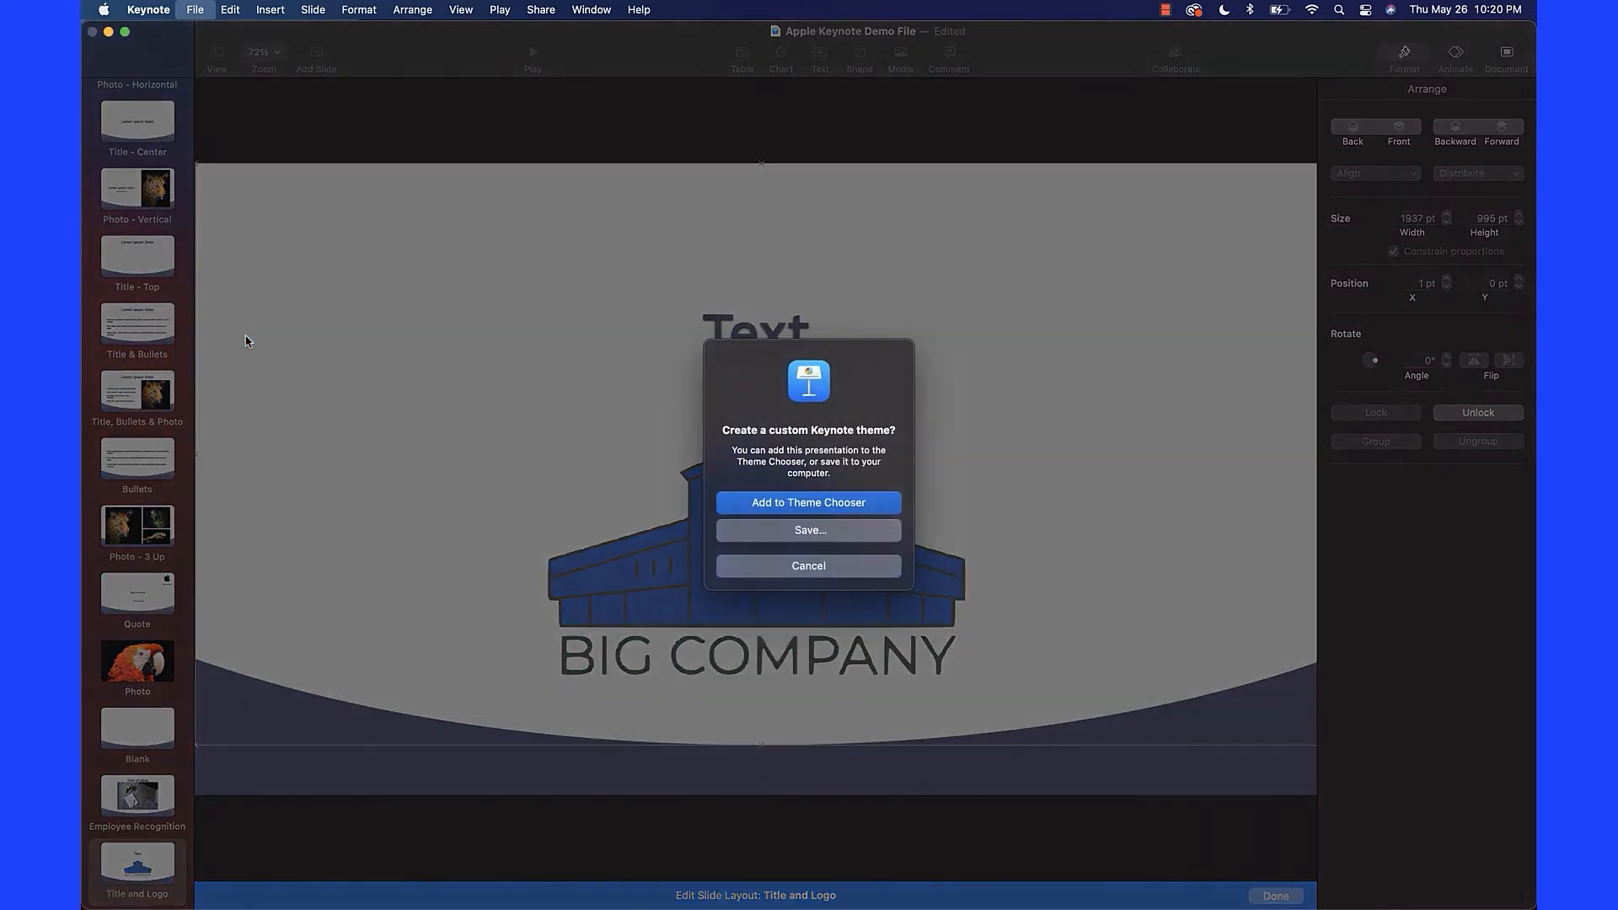
left_click(794, 531)
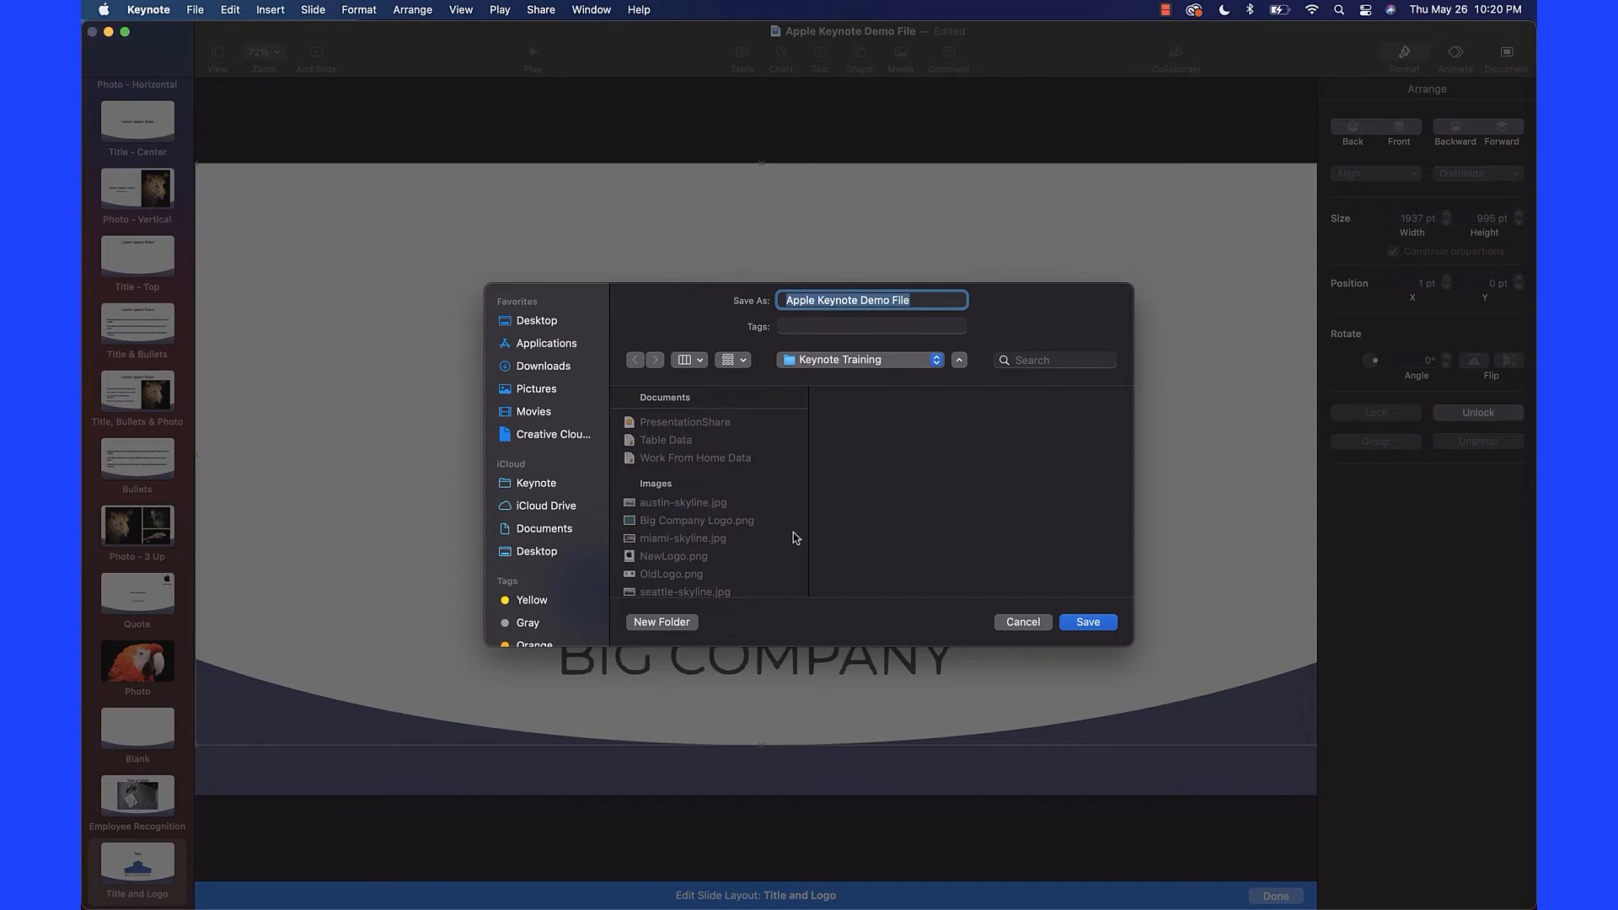
type("Bi")
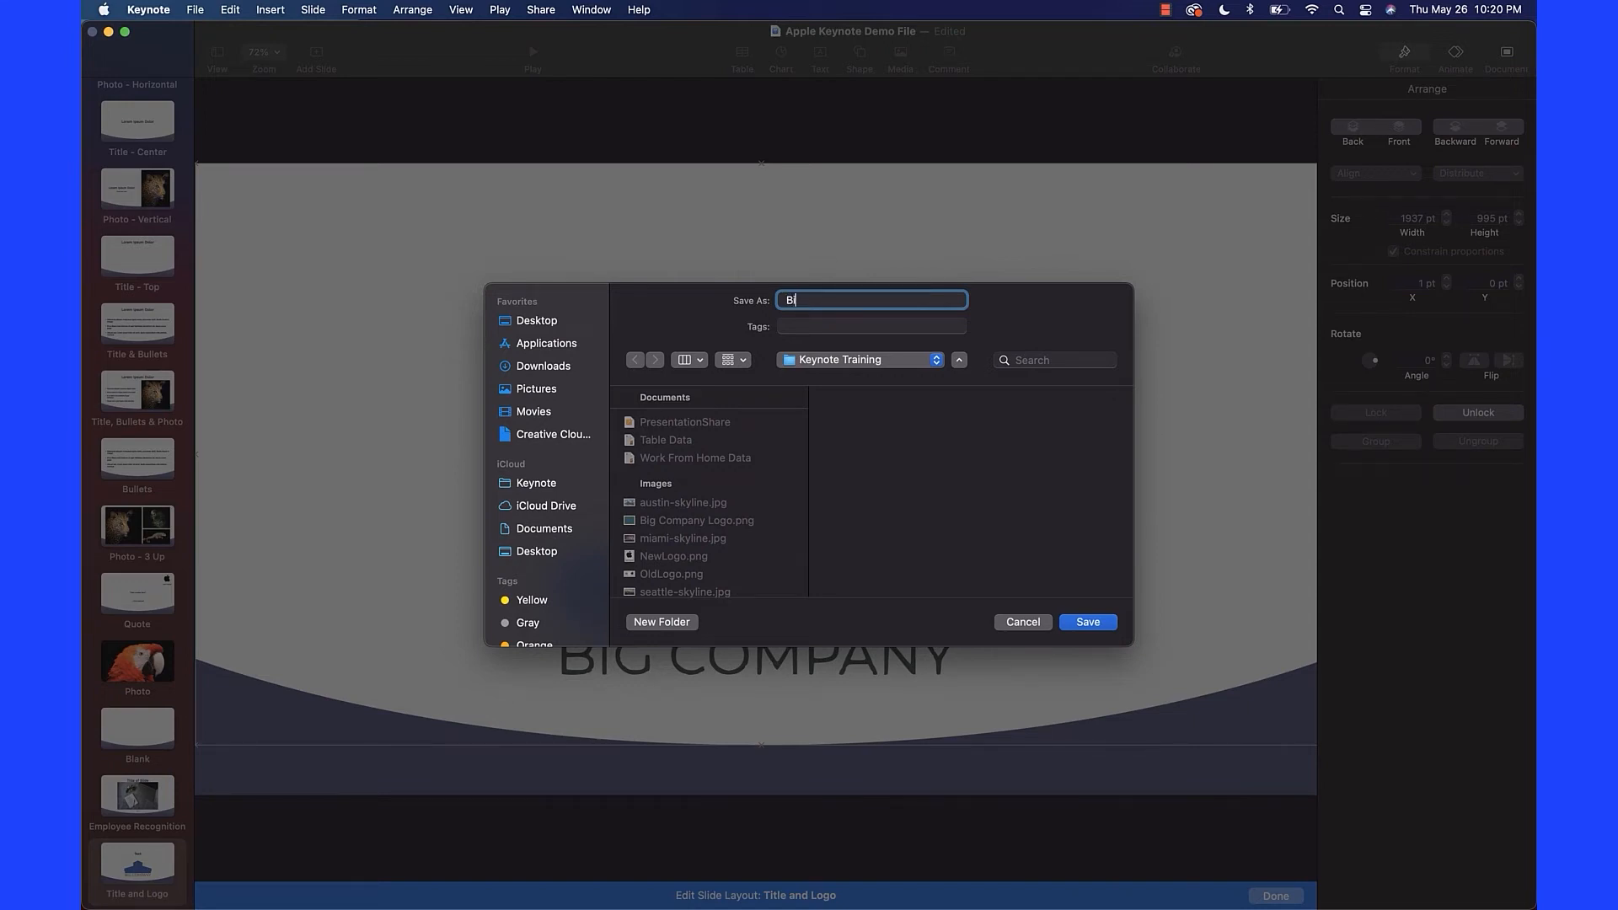
type("g Company Theme")
left_click(1090, 624)
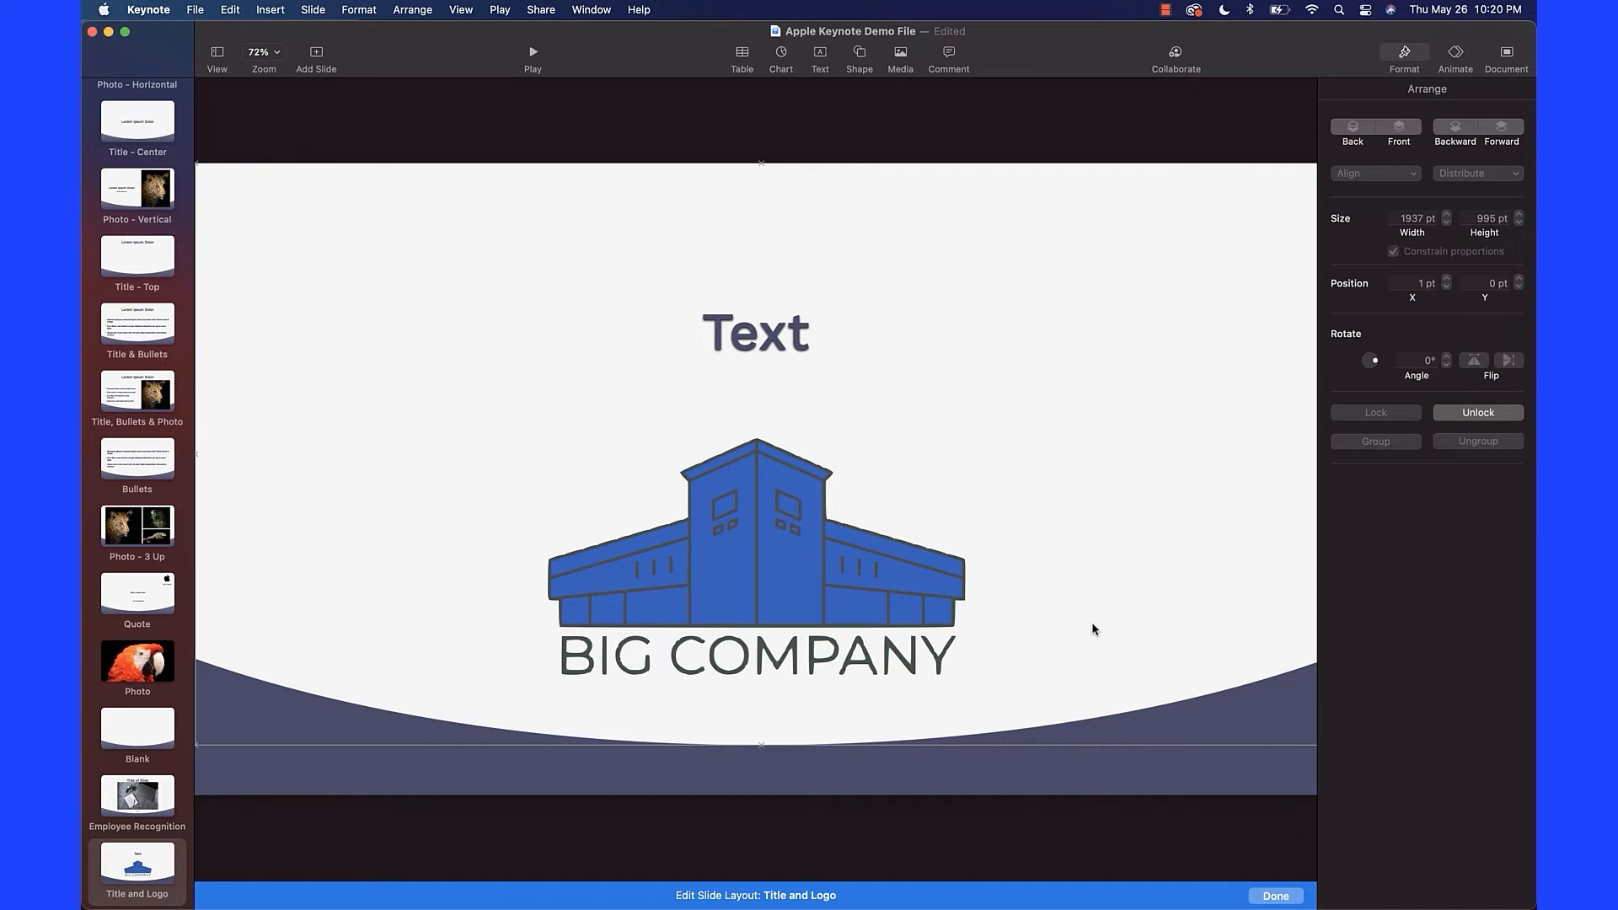
Sample the dark purple of the layout's lower band with the eyedropper for its background fill and close the colour picker.
left_click(368, 763)
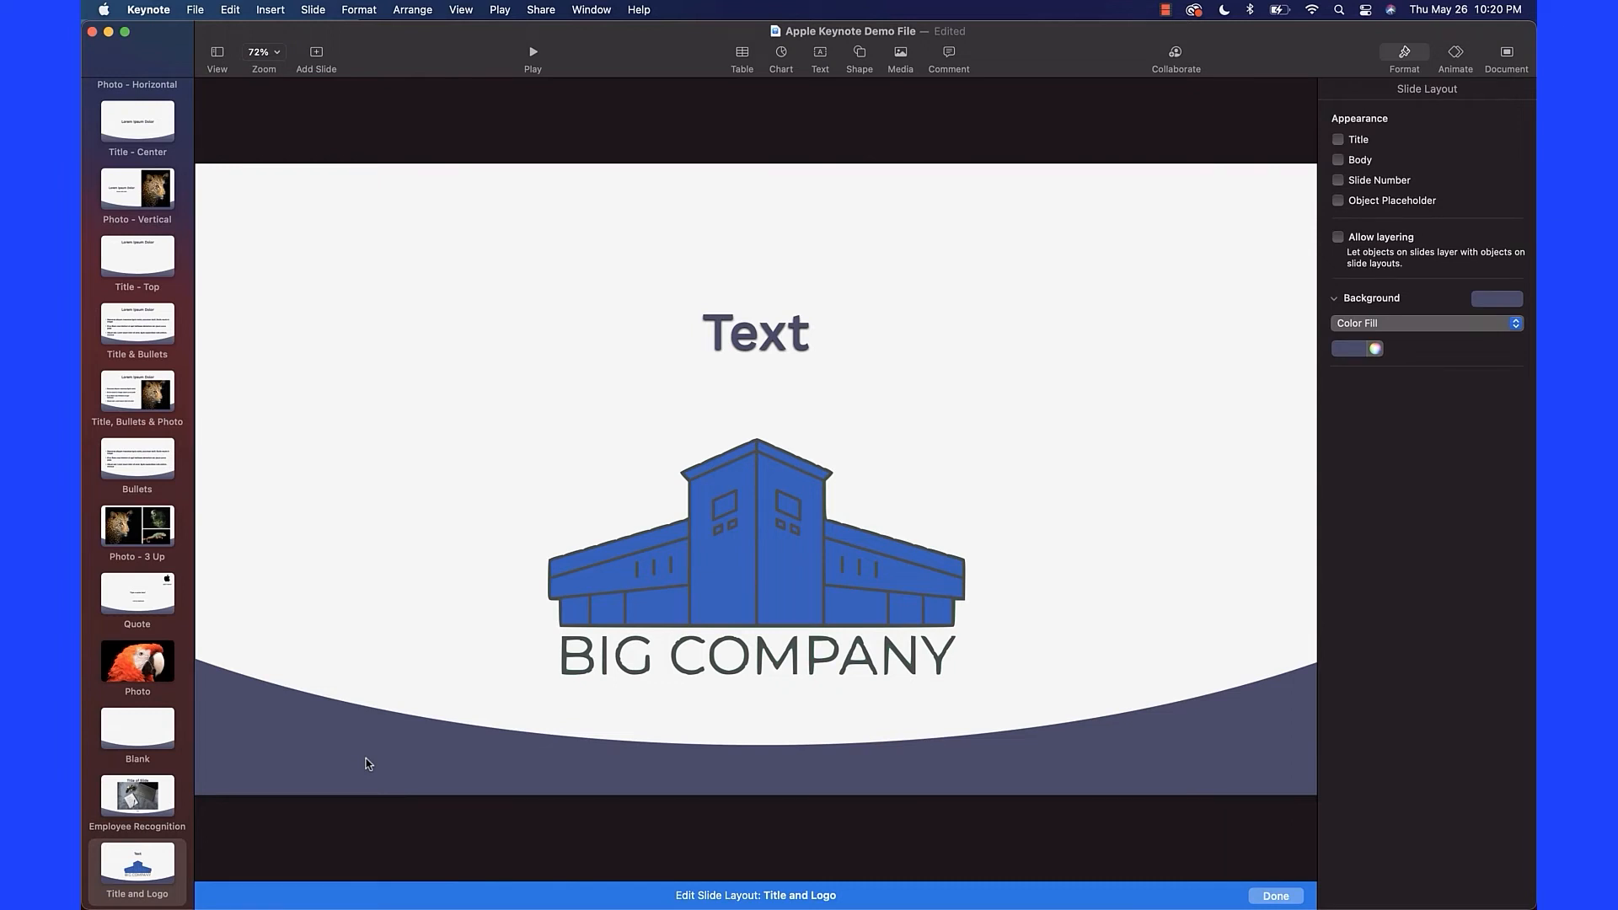
left_click(1376, 348)
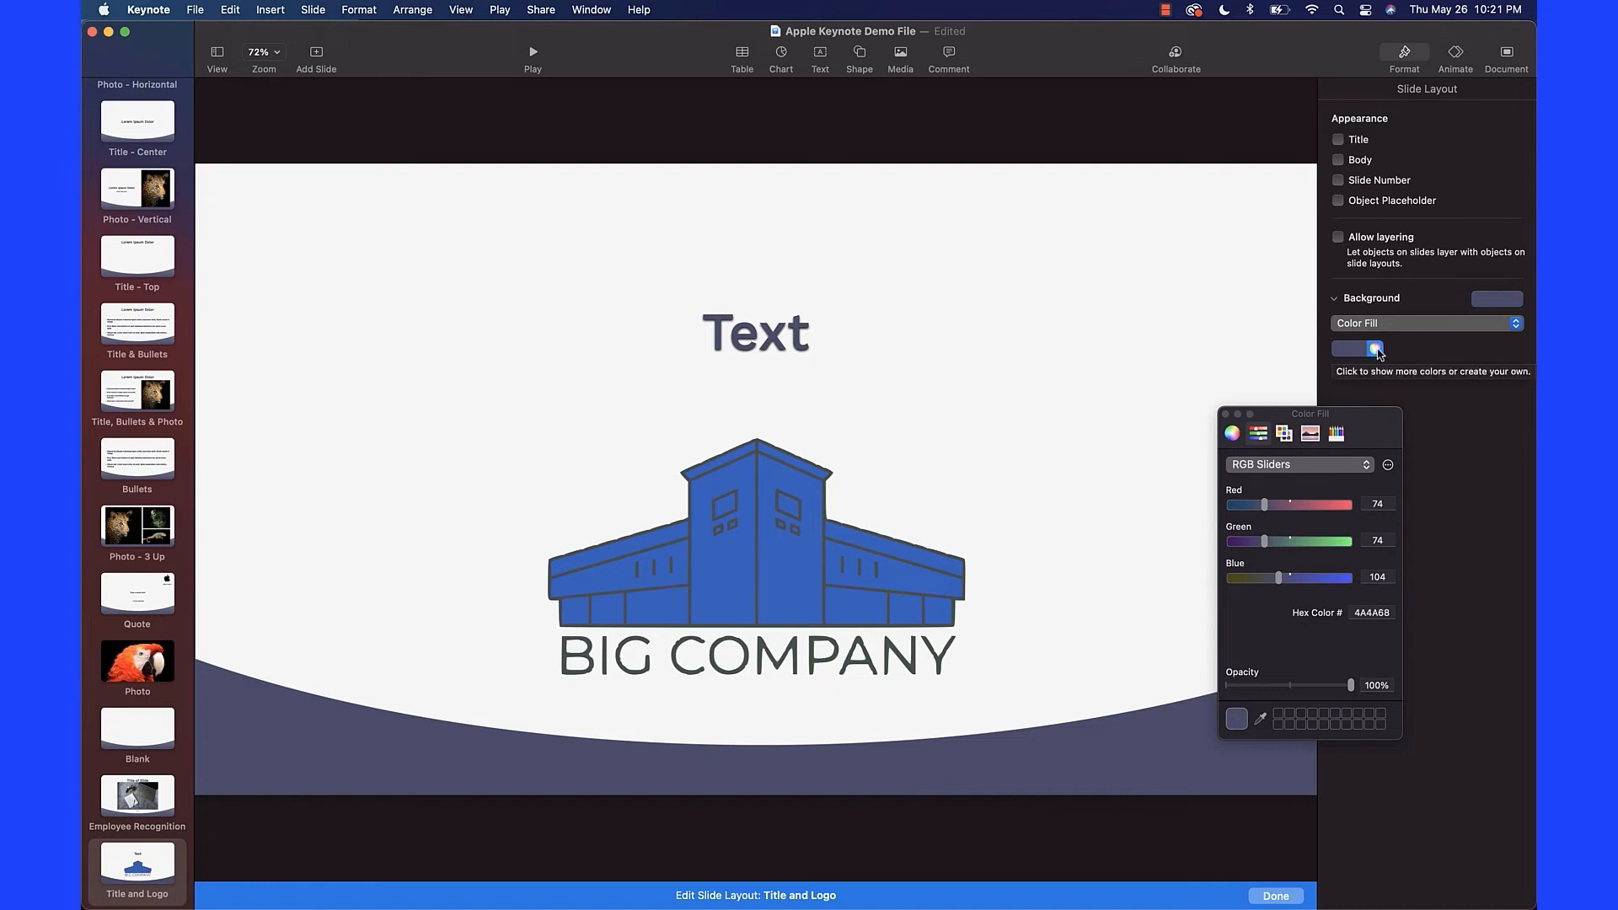
left_click(1261, 722)
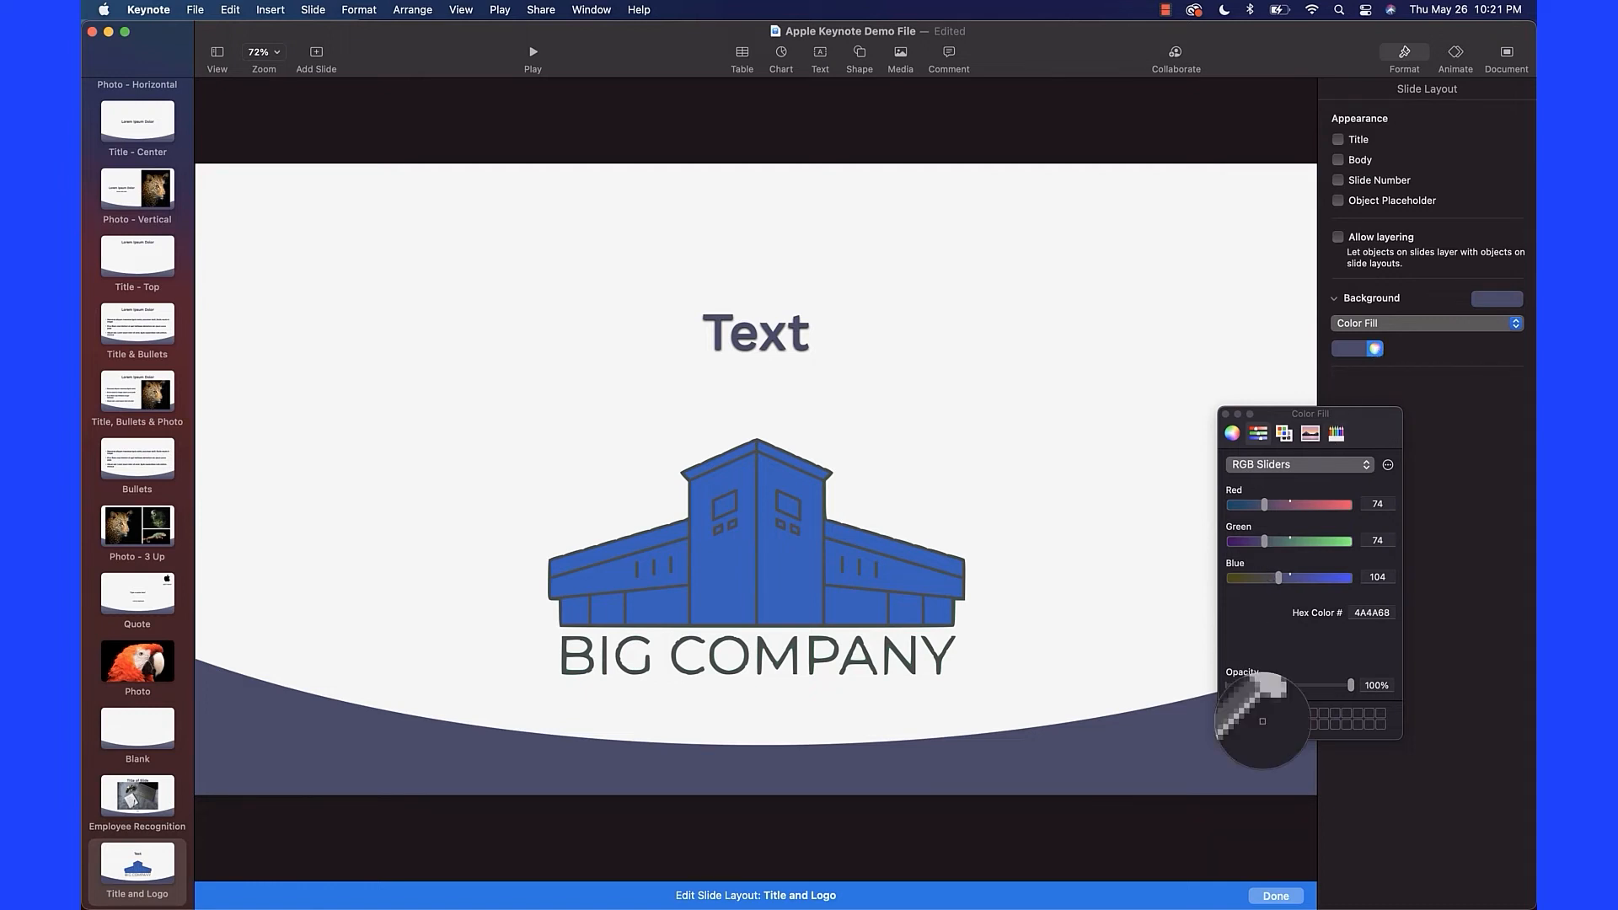
left_click(1156, 748)
left_click(1225, 413)
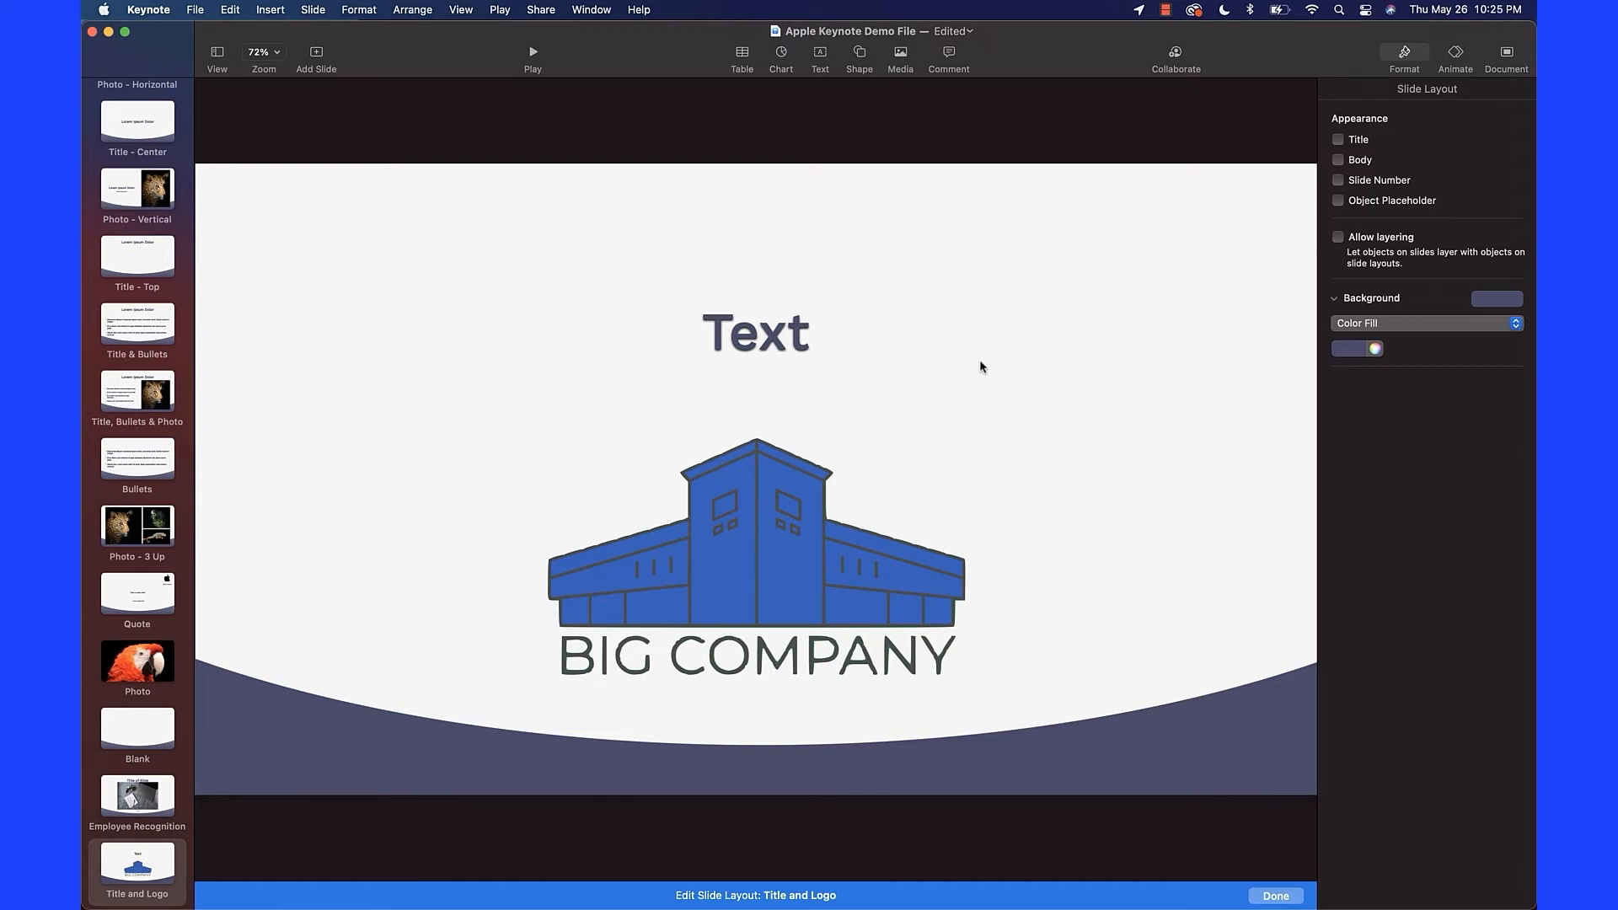
Exit slide layout editing and save the presentation.
left_click(221, 56)
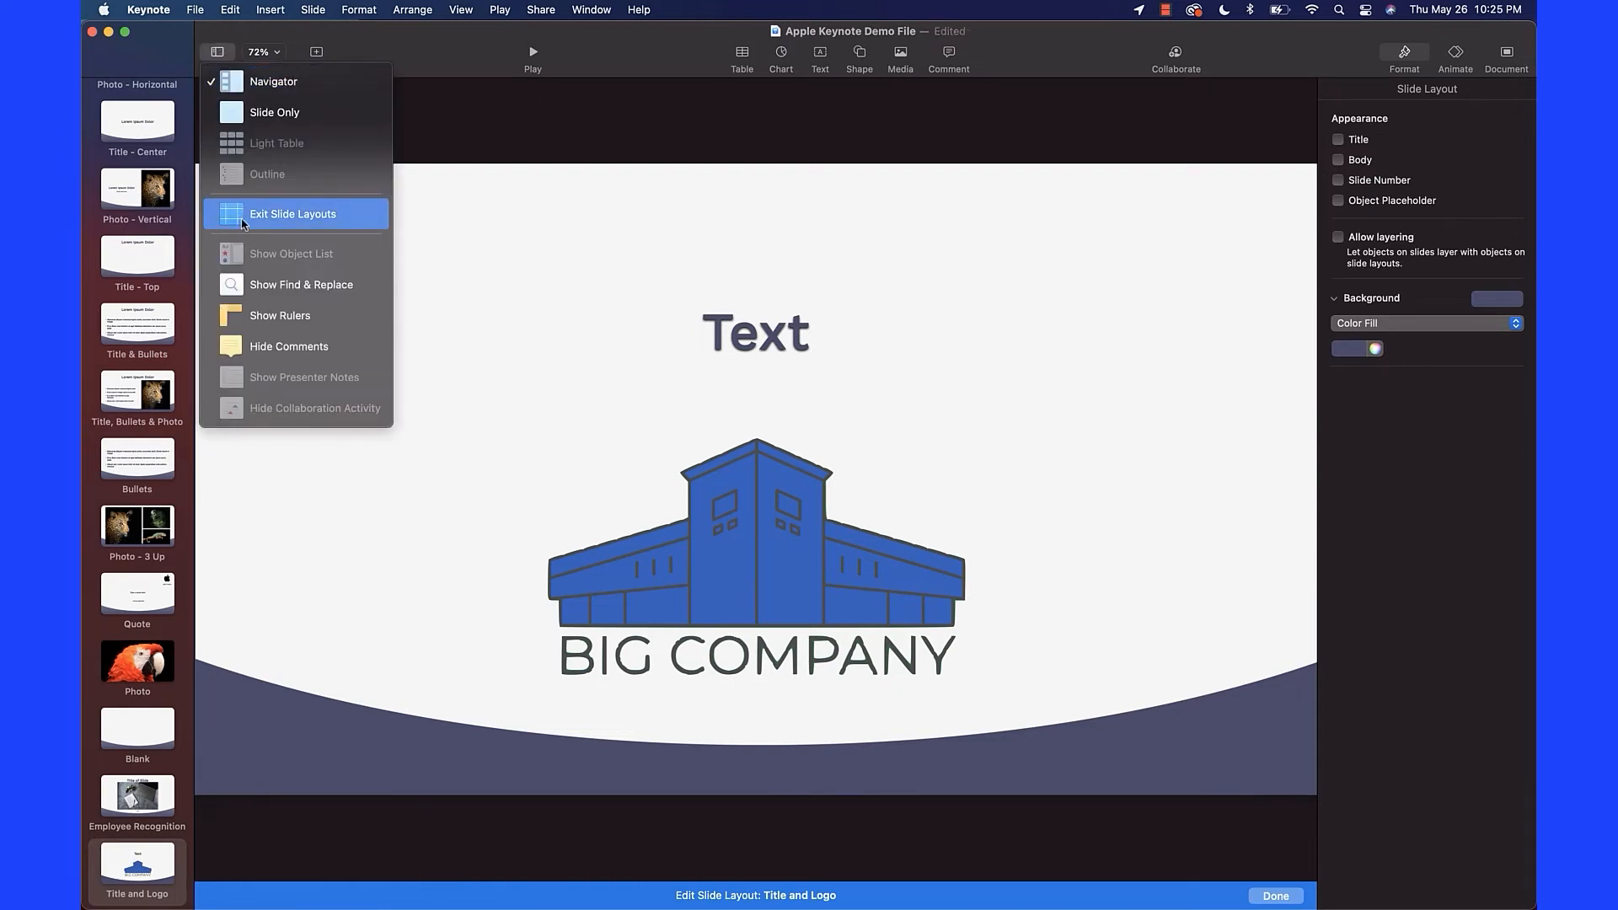
left_click(243, 220)
left_click(197, 10)
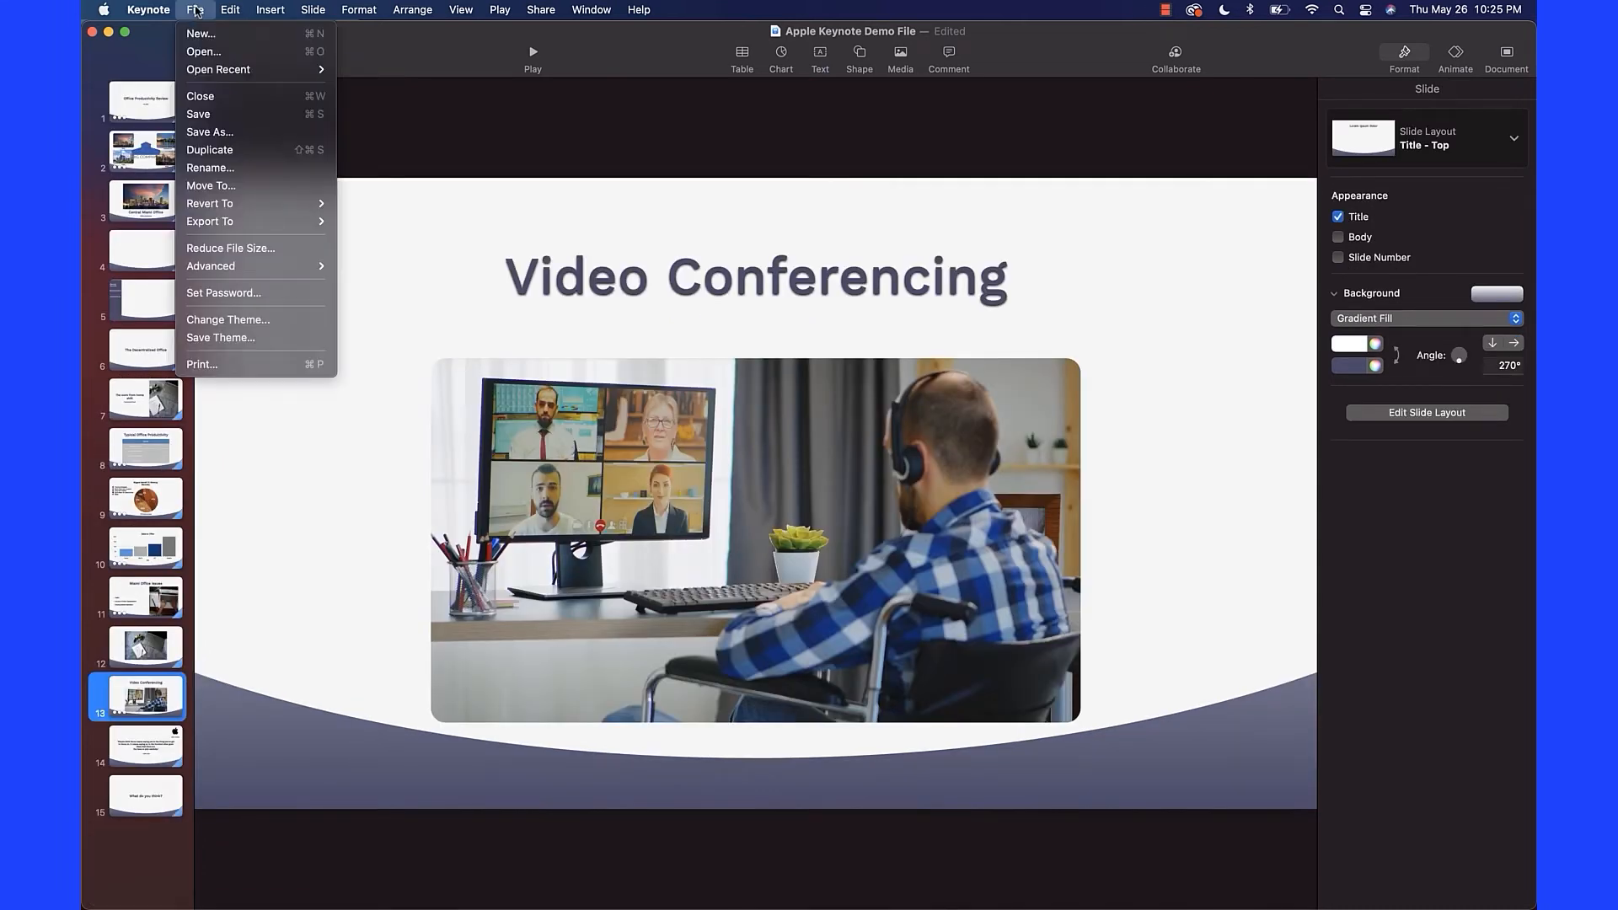
left_click(211, 114)
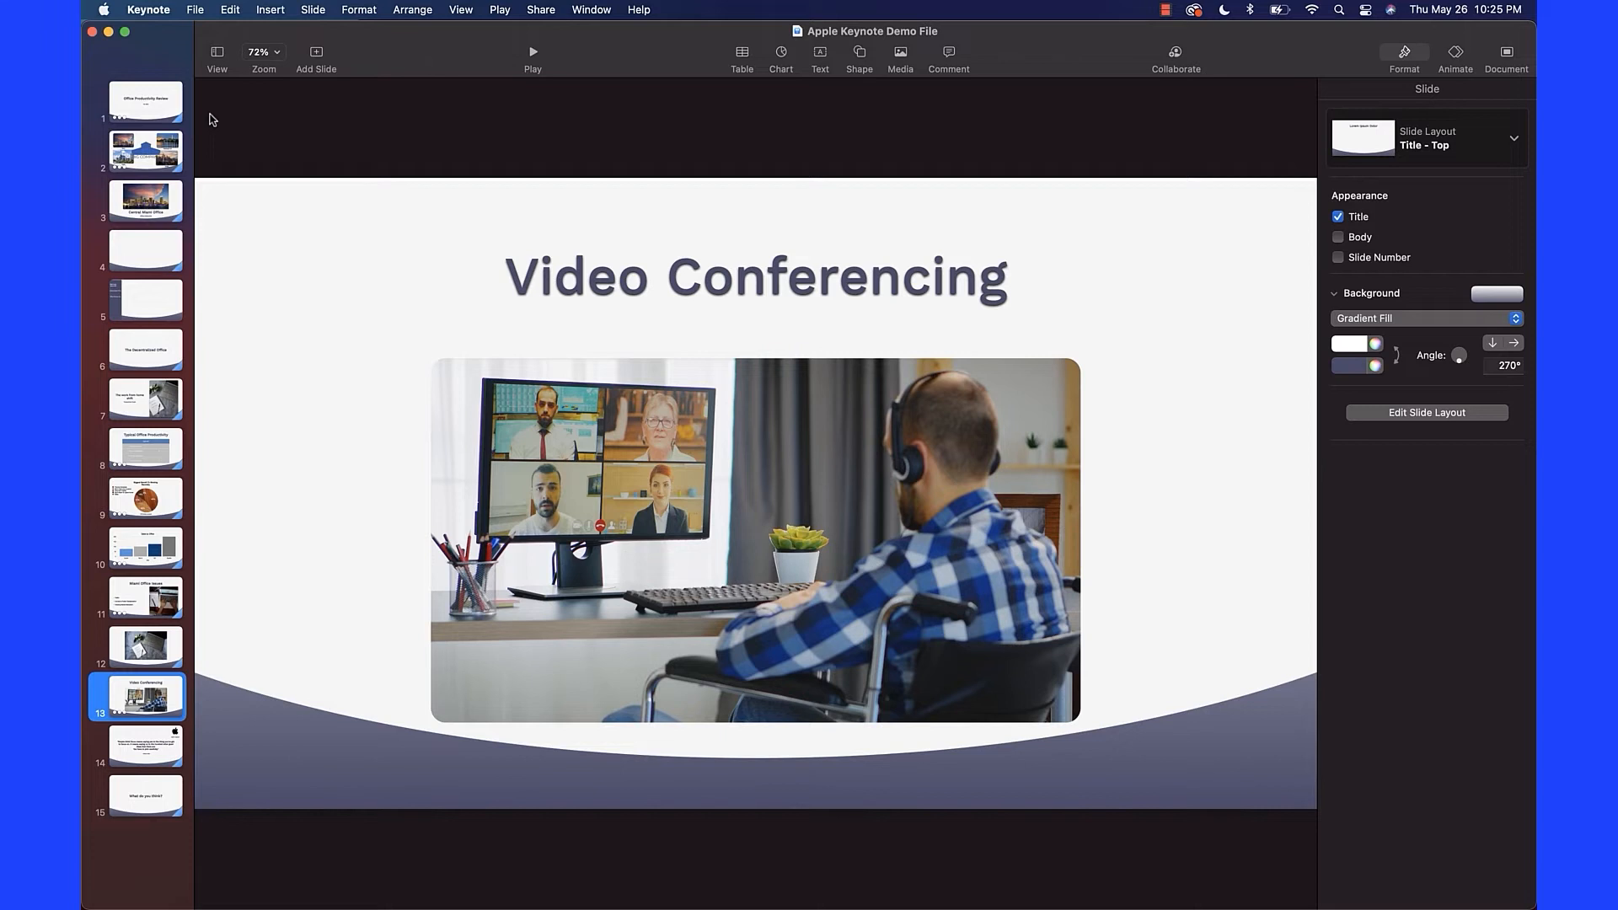
Change the presentation's theme to Showroom, keeping the style changes.
left_click(197, 17)
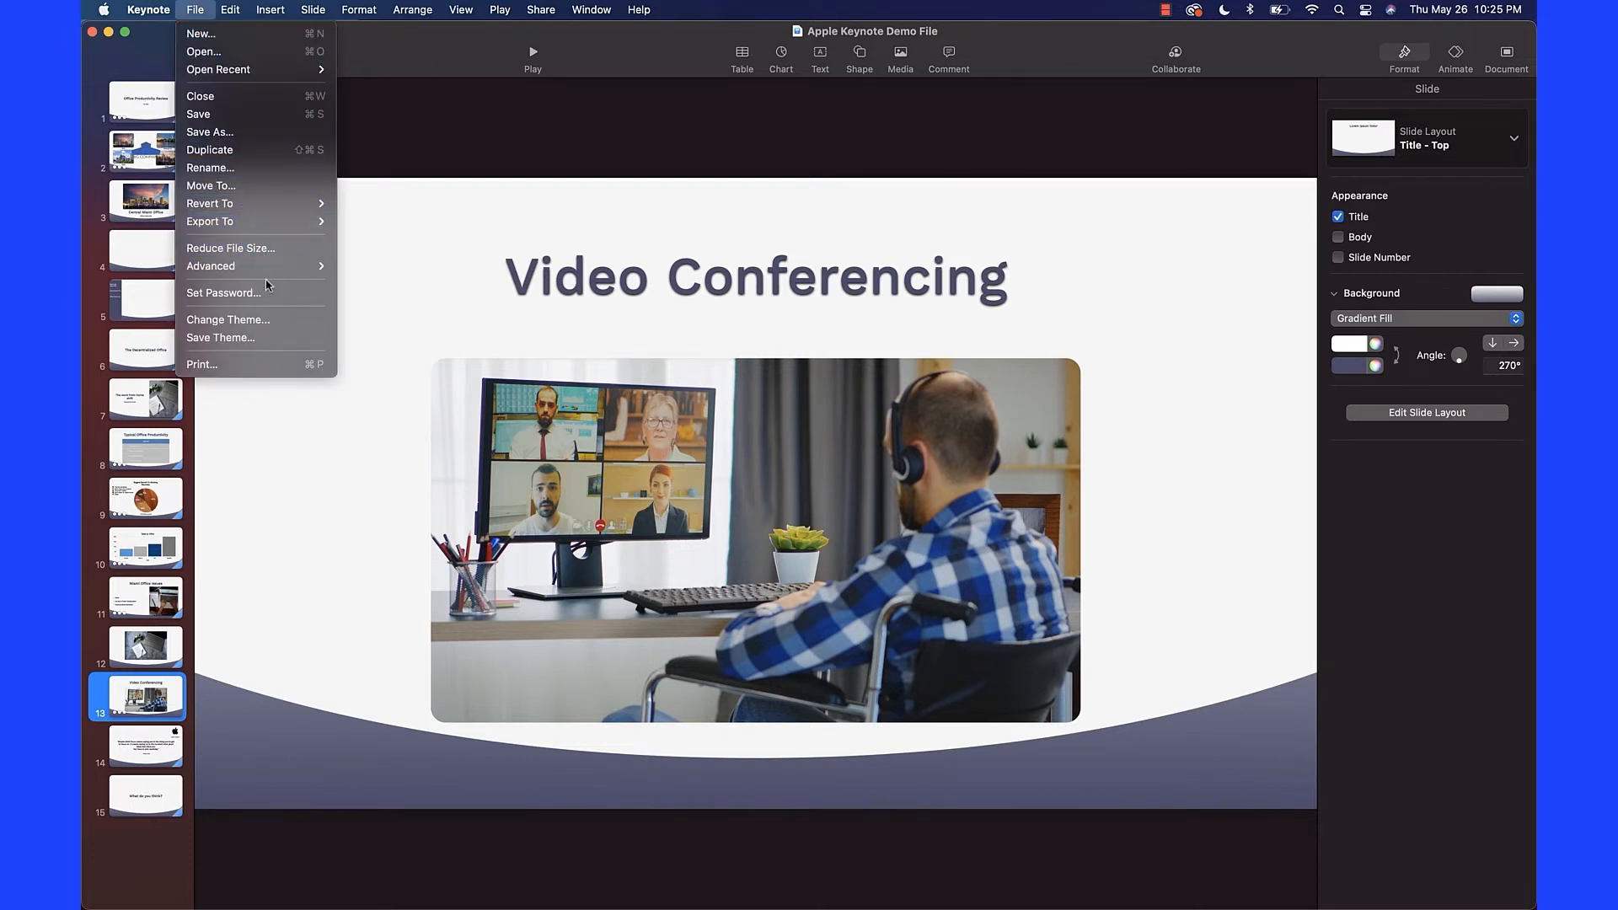
left_click(260, 322)
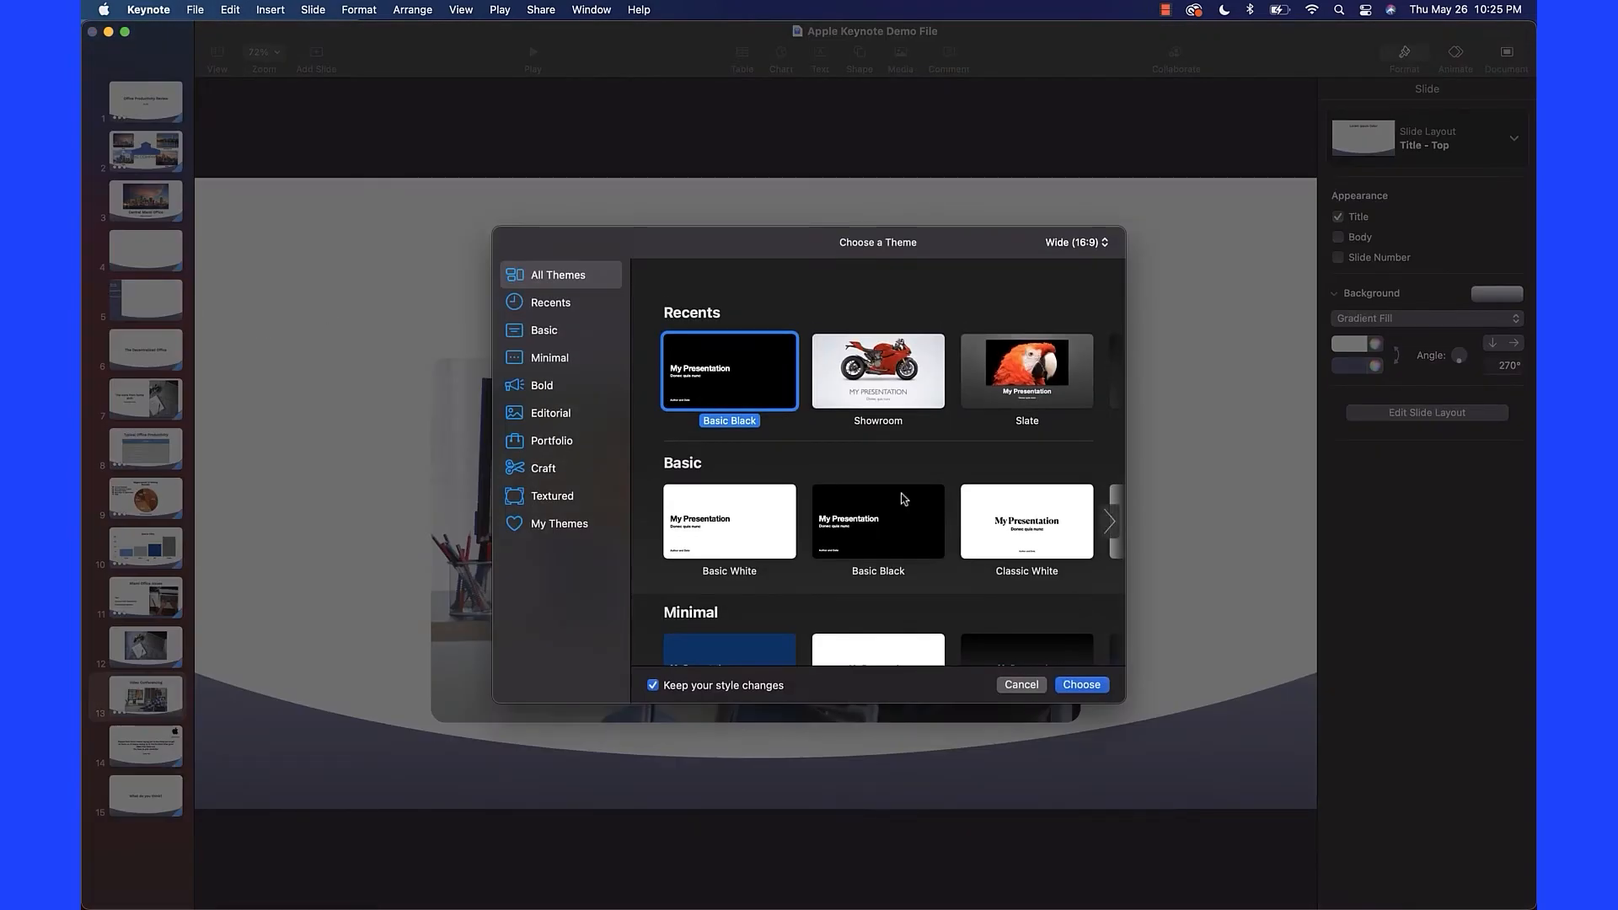
scroll(904, 499, "down", 2)
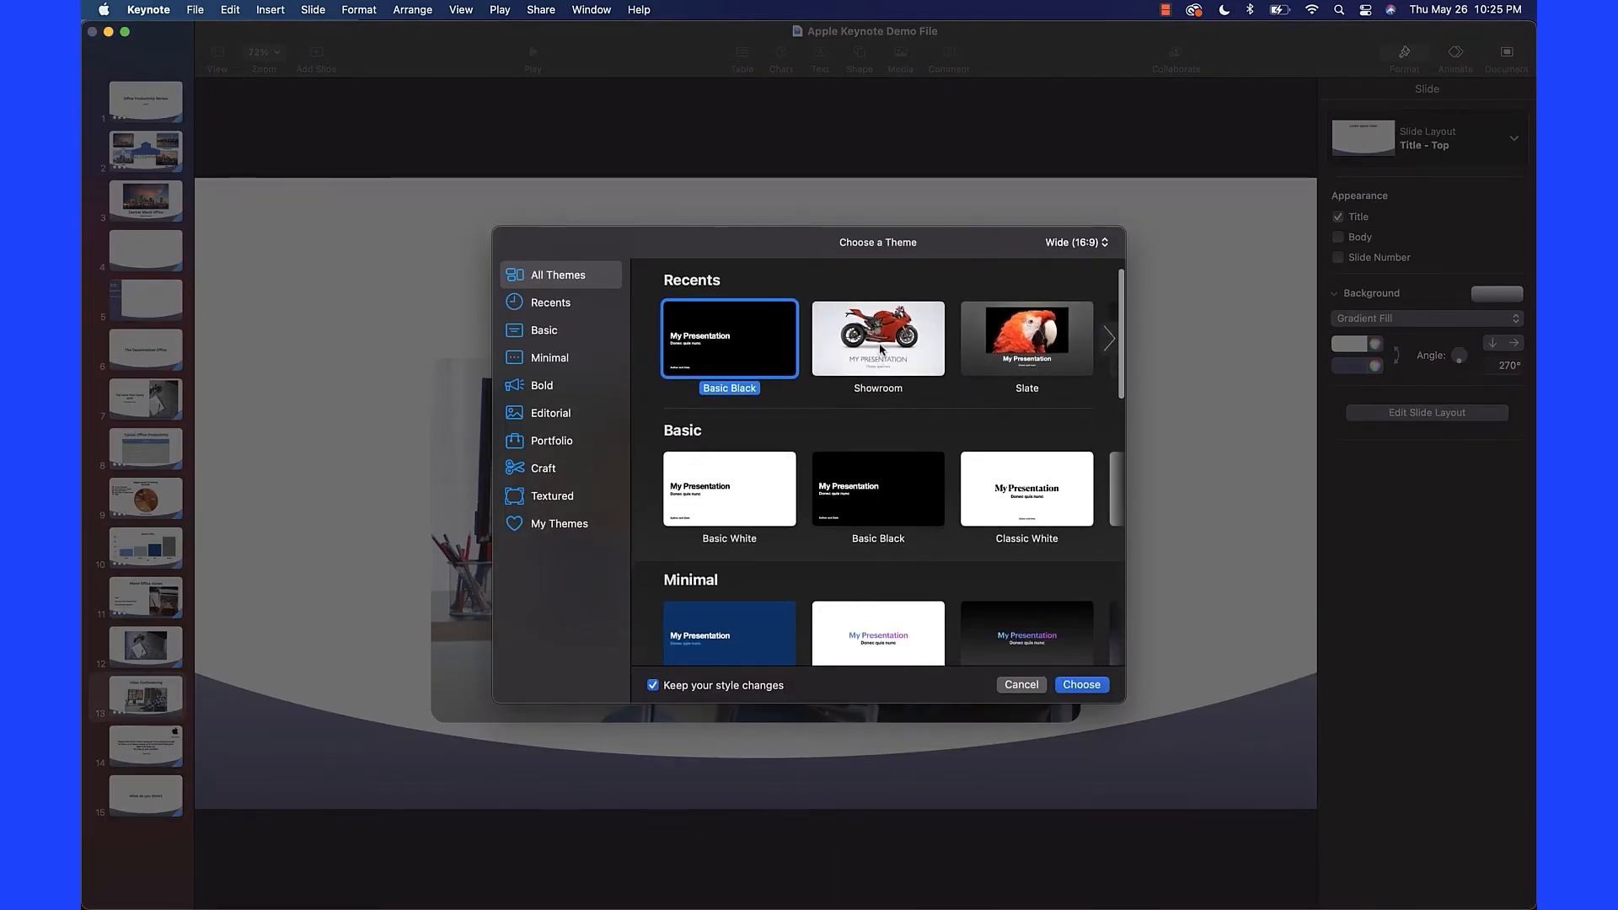
left_click(882, 347)
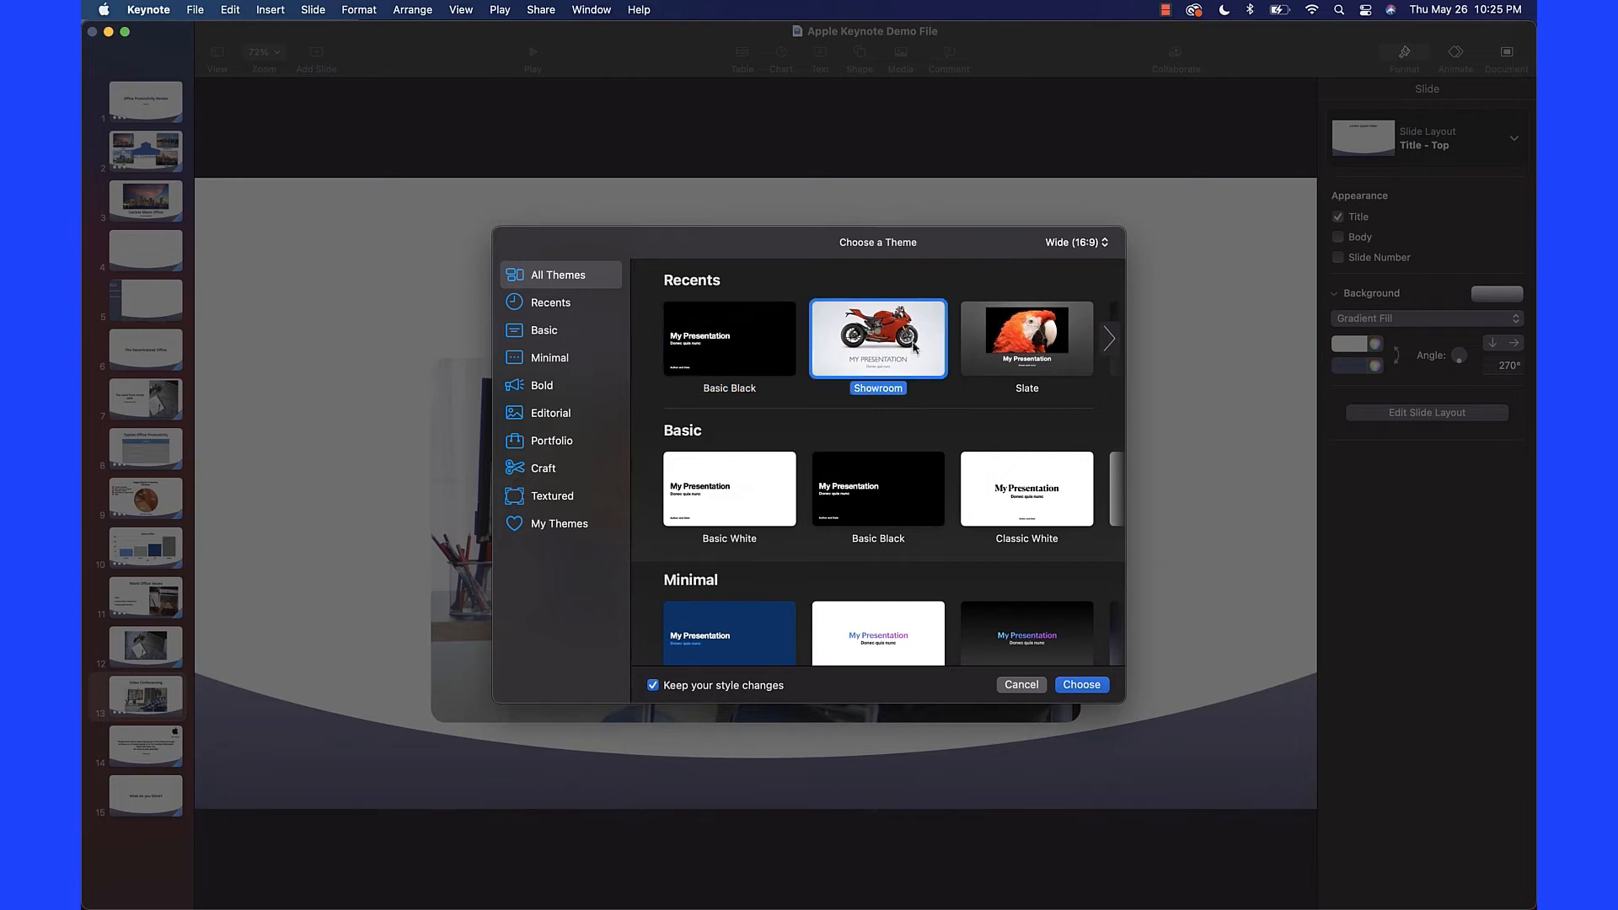
left_click(1075, 686)
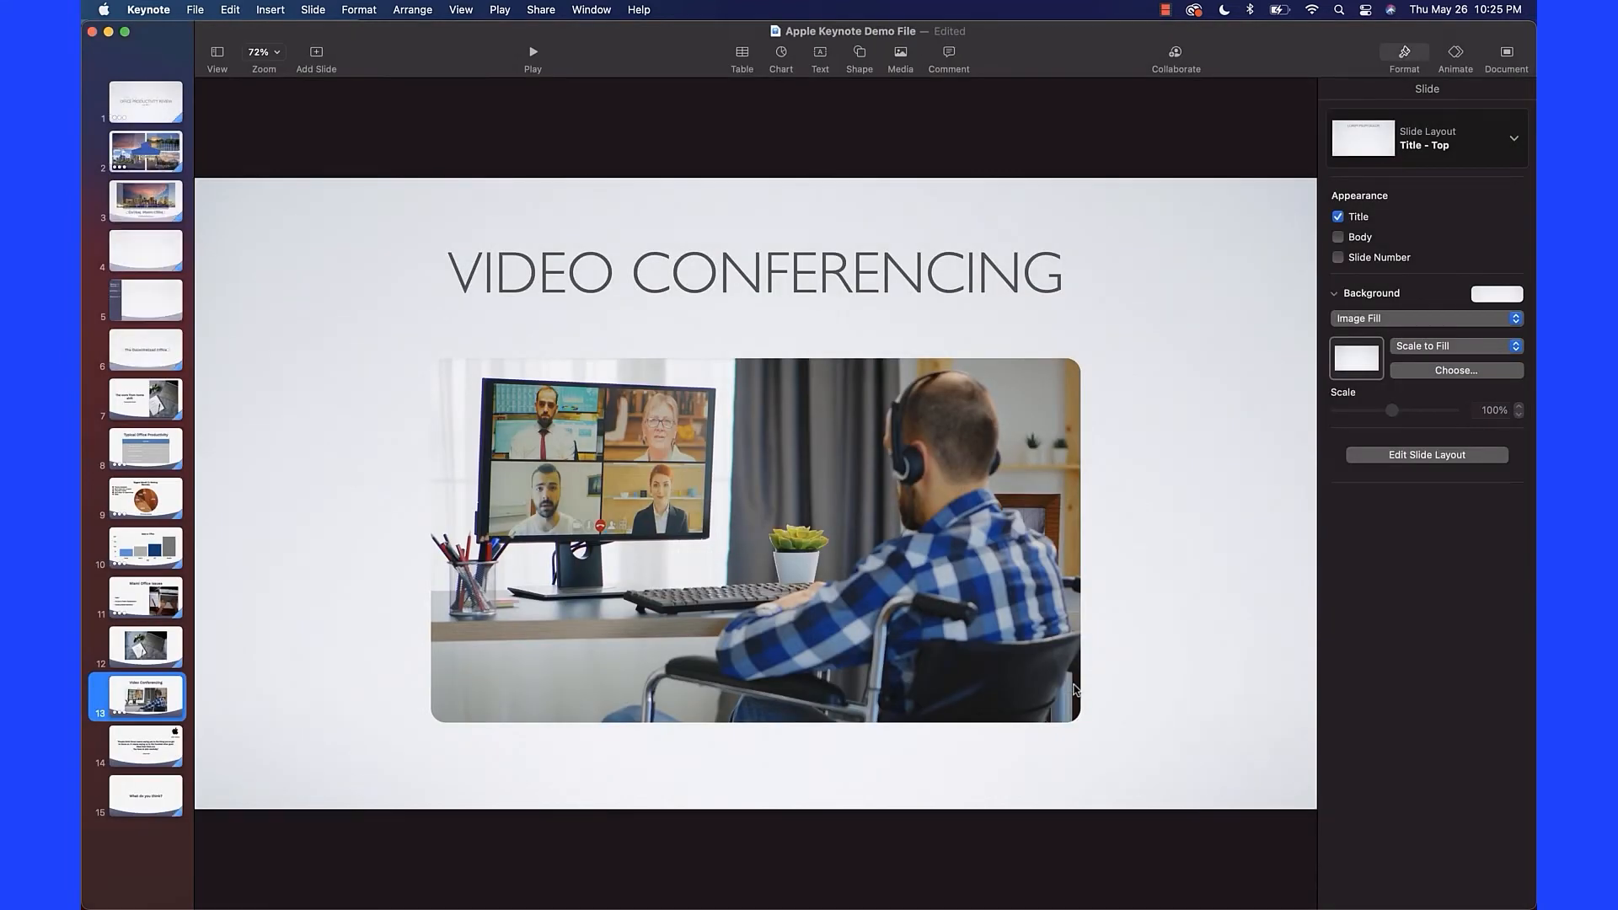
Review slides 2 to 11 to examine how the Showroom theme affects their titles, photos, charts and backgrounds.
left_click(141, 162)
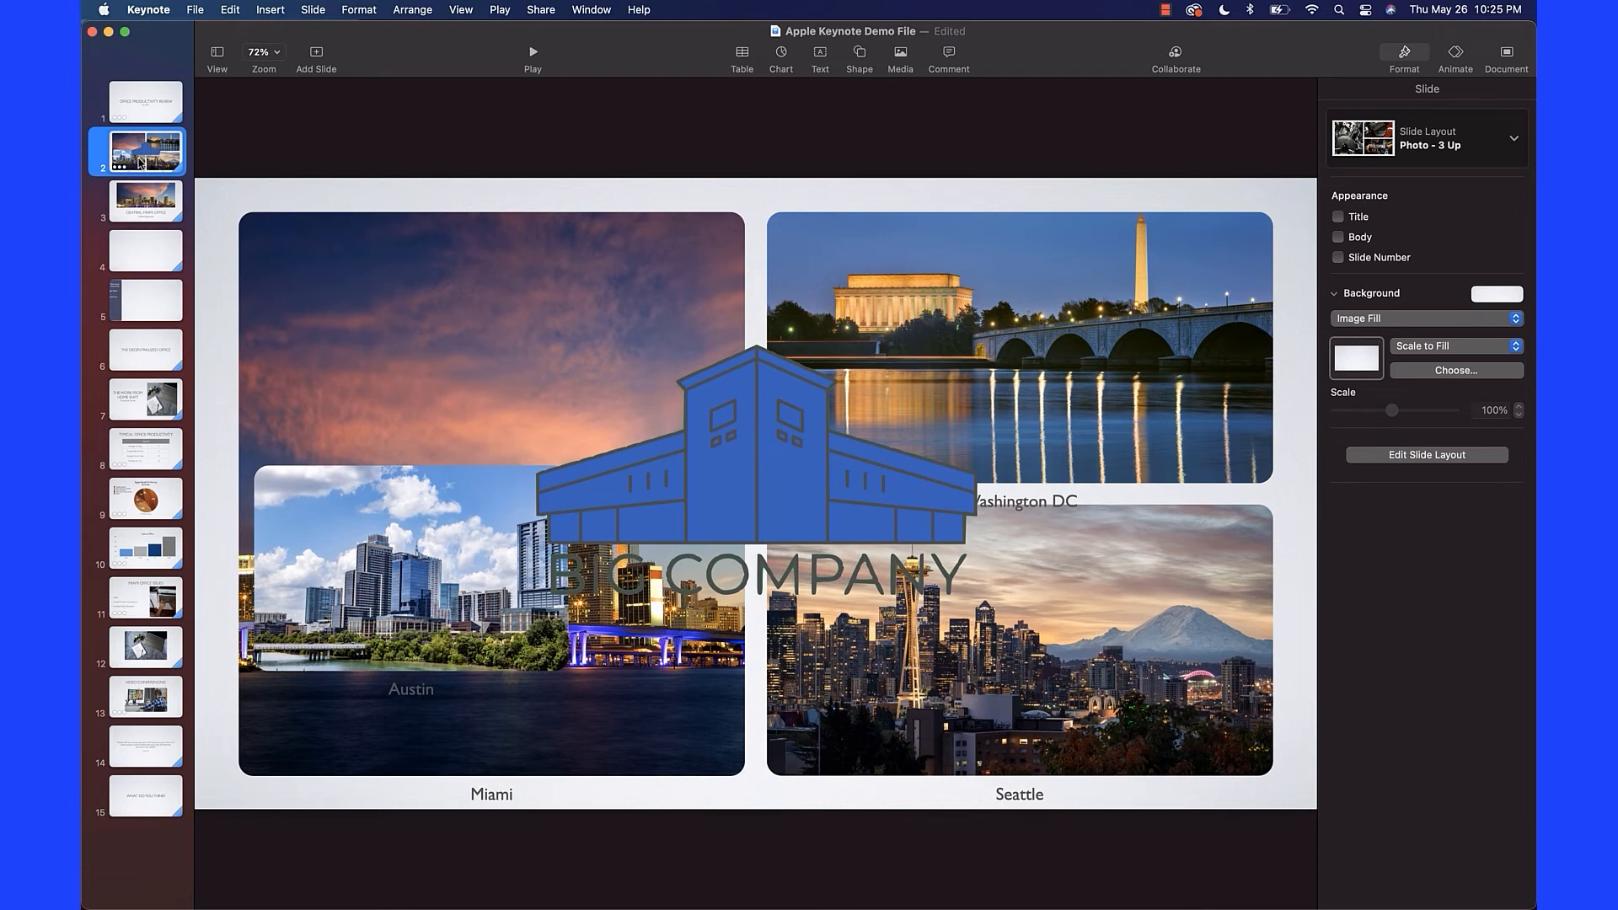
key("Down")
key("Down")
key("Down")
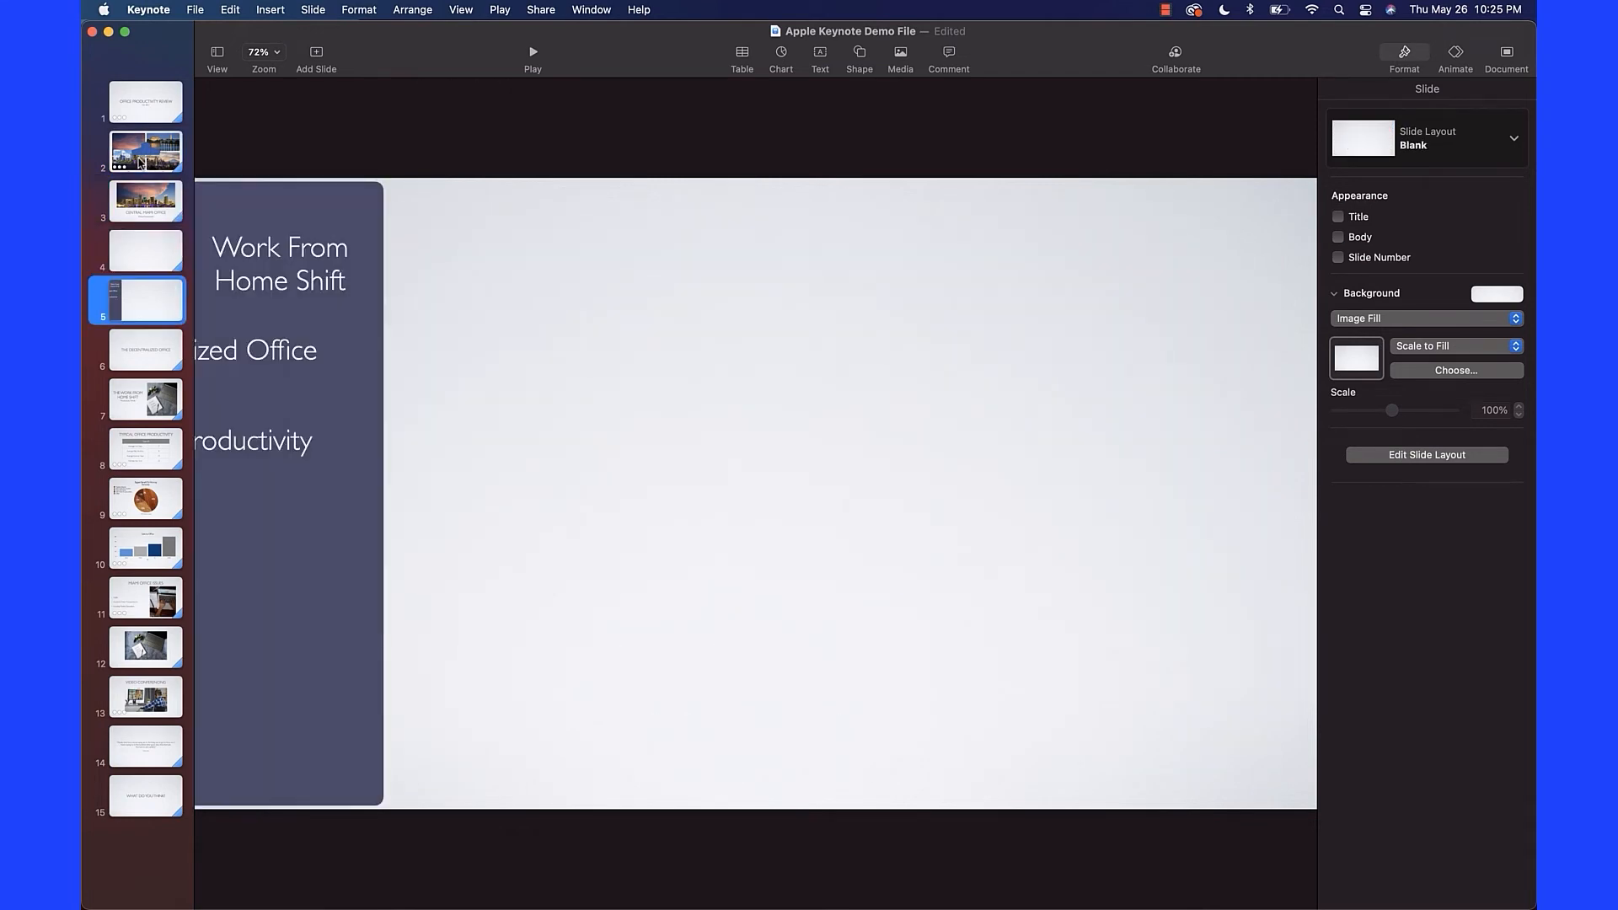
key("Down")
key("Up")
key("Down")
key("Down")
key("Down")
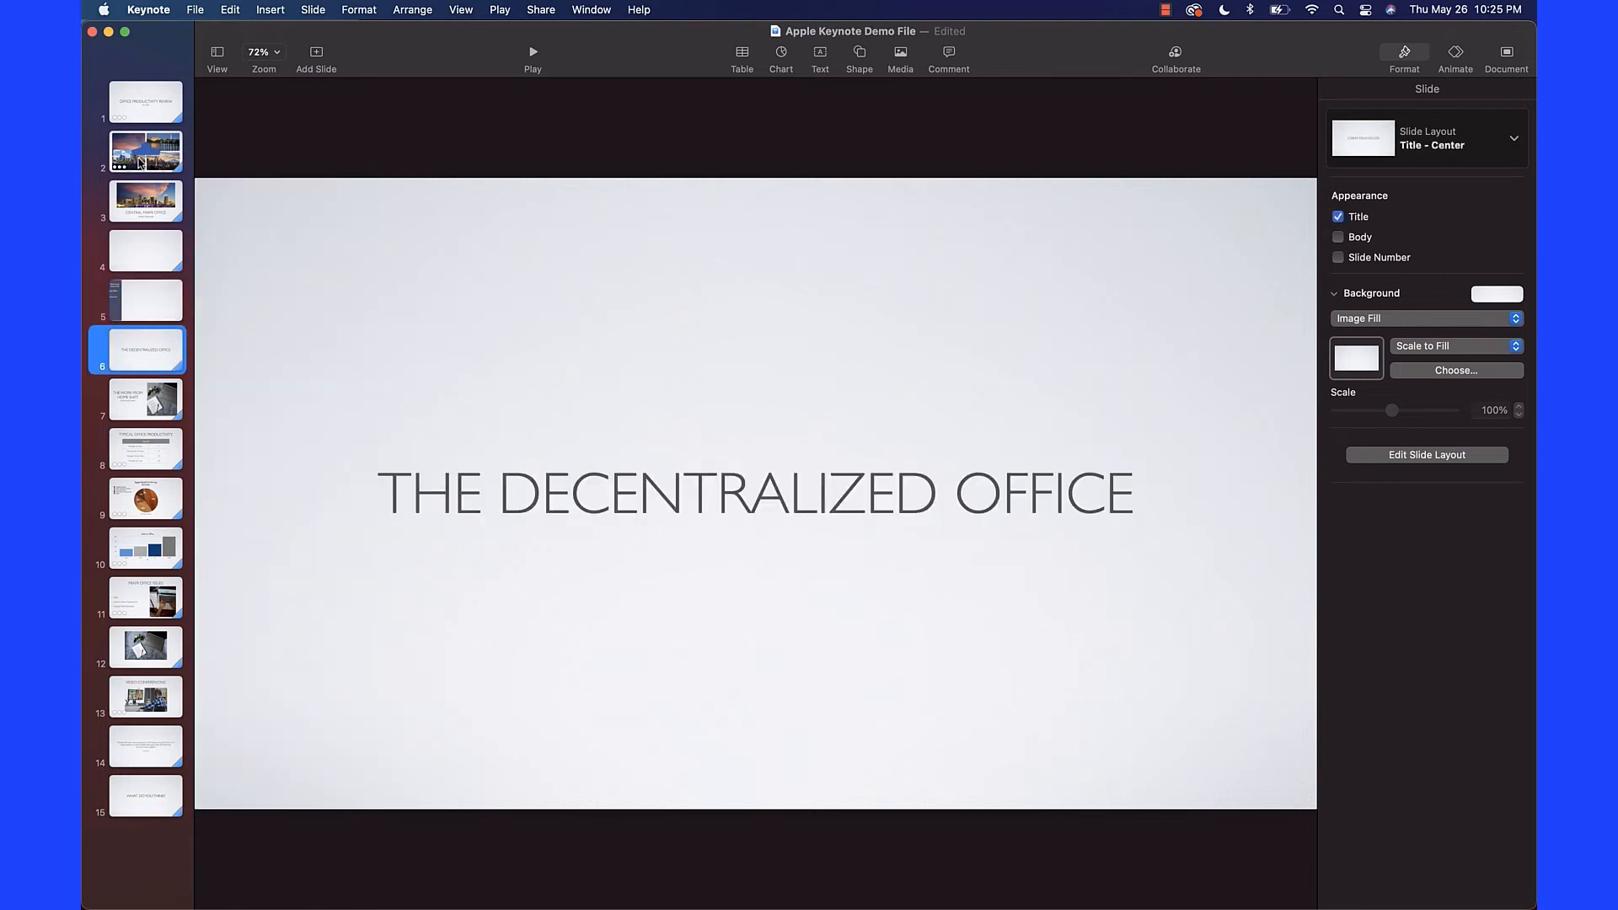
key("Down")
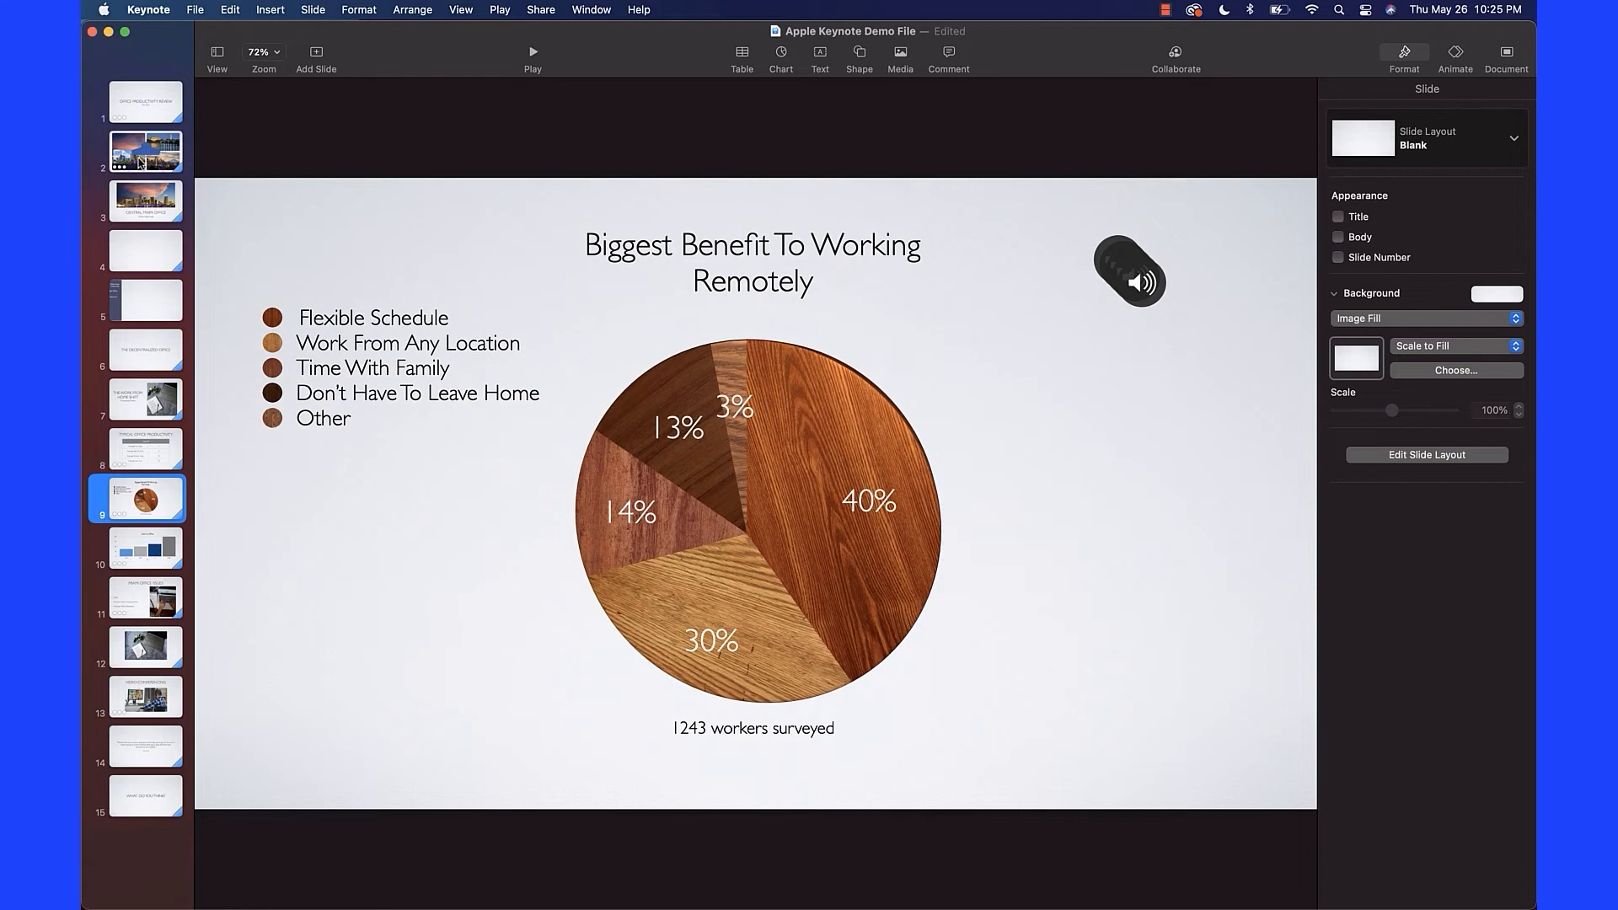
key("Down")
key("Down")
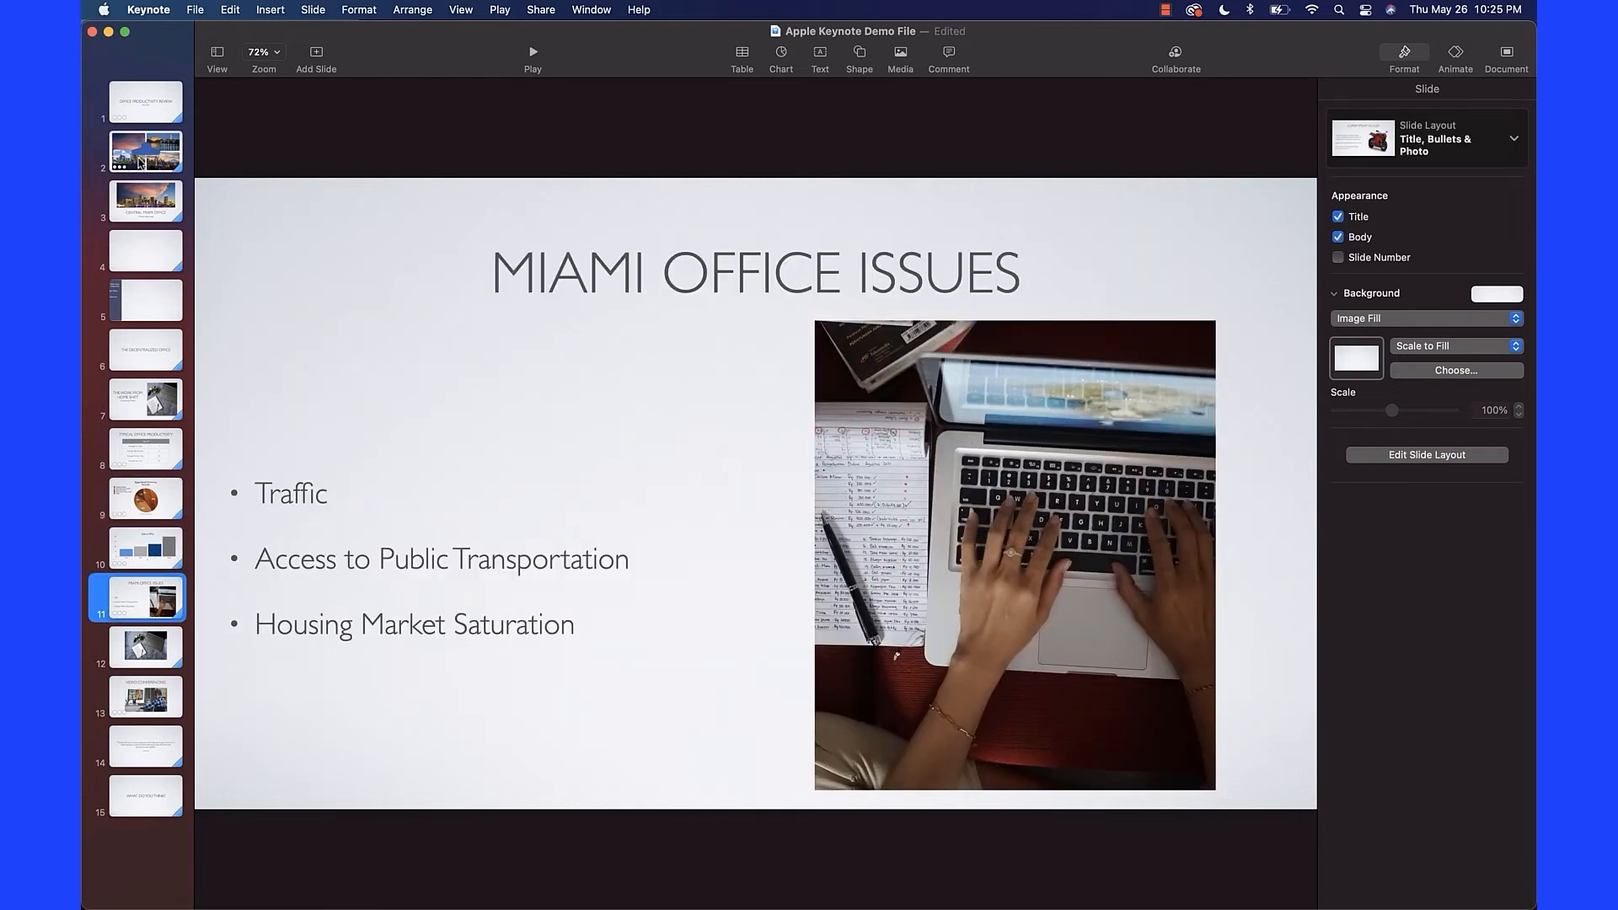
Review slides 12 and 13 to examine how the Showroom theme affects their photos and title.
key("Down")
key("Down")
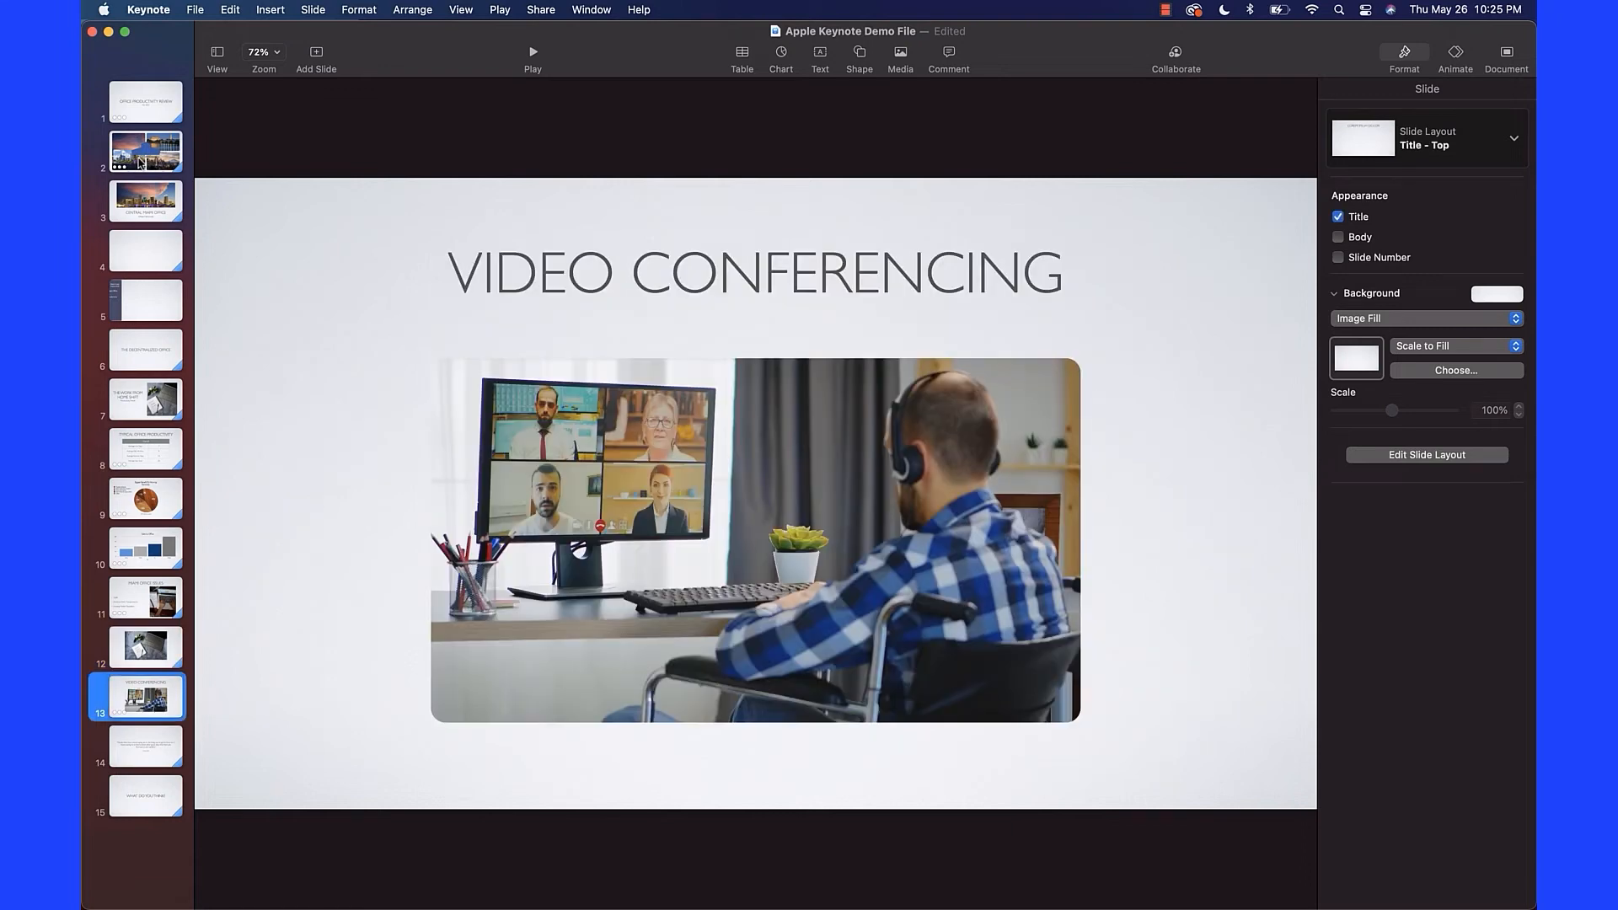
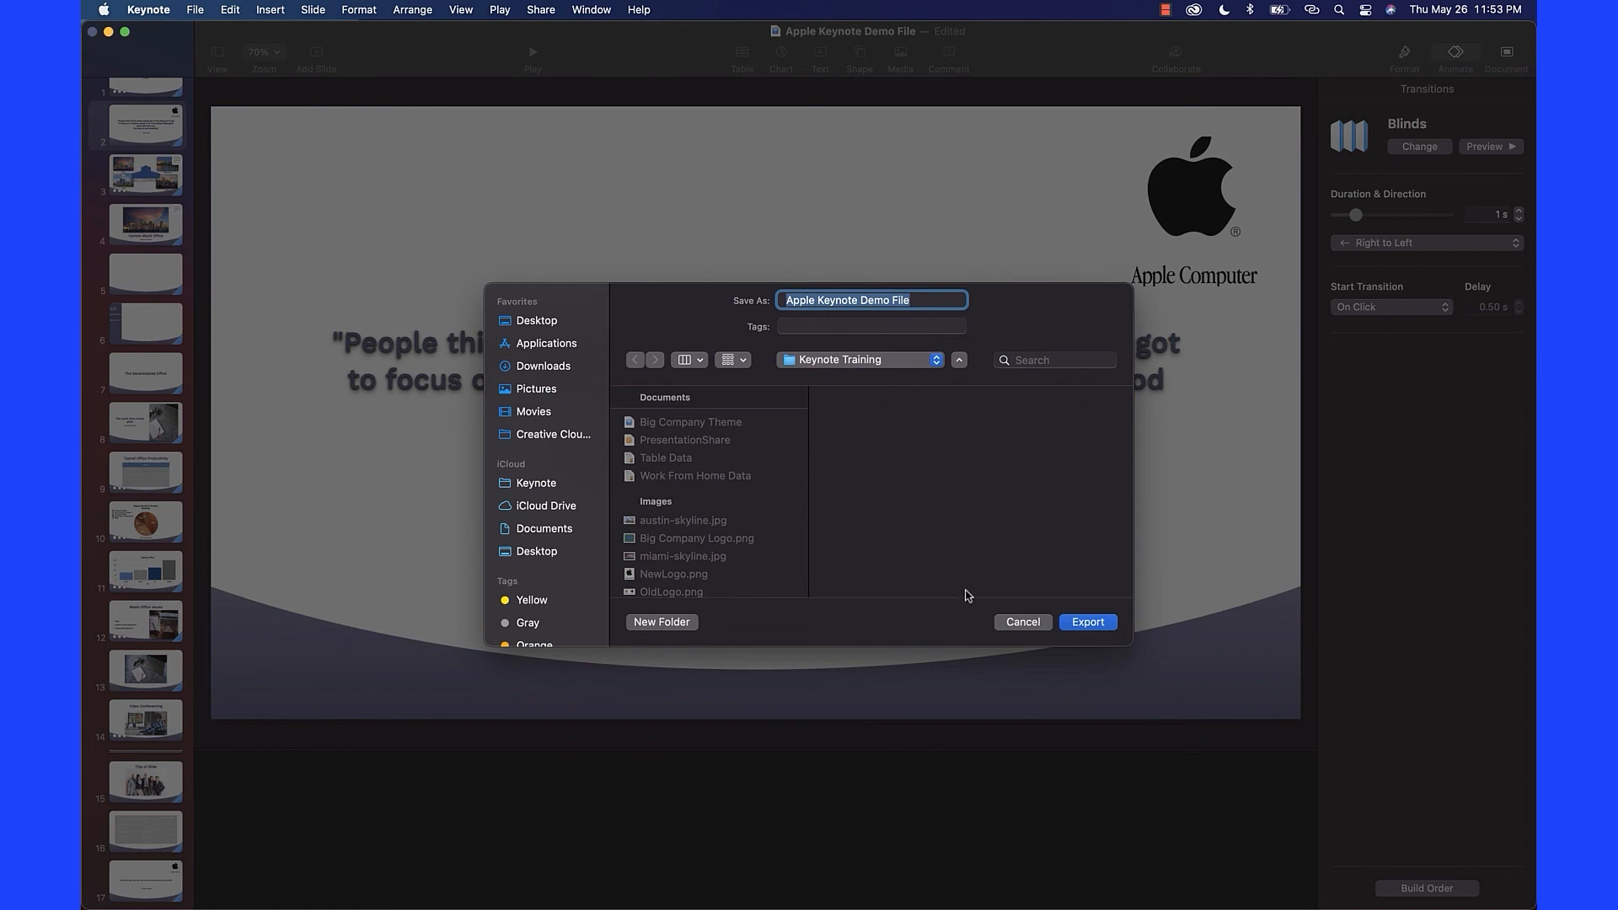
Export the presentation in PowerPoint format as Apple Keynote Demo File in the Keynote Training folder and dismiss the export report.
left_click(1085, 623)
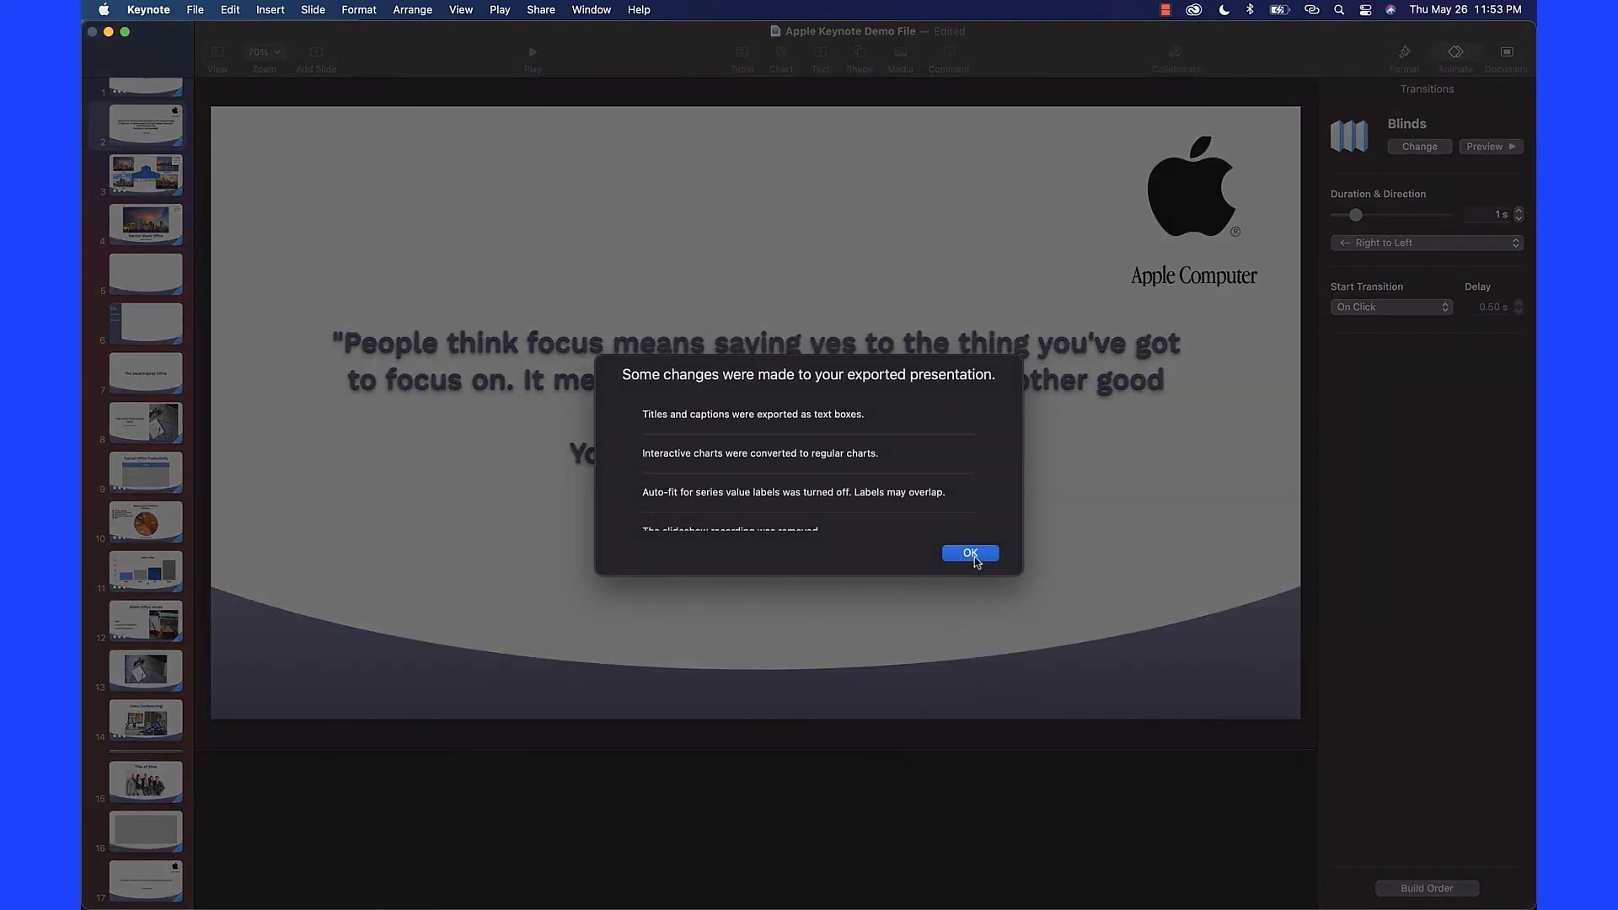
left_click(970, 554)
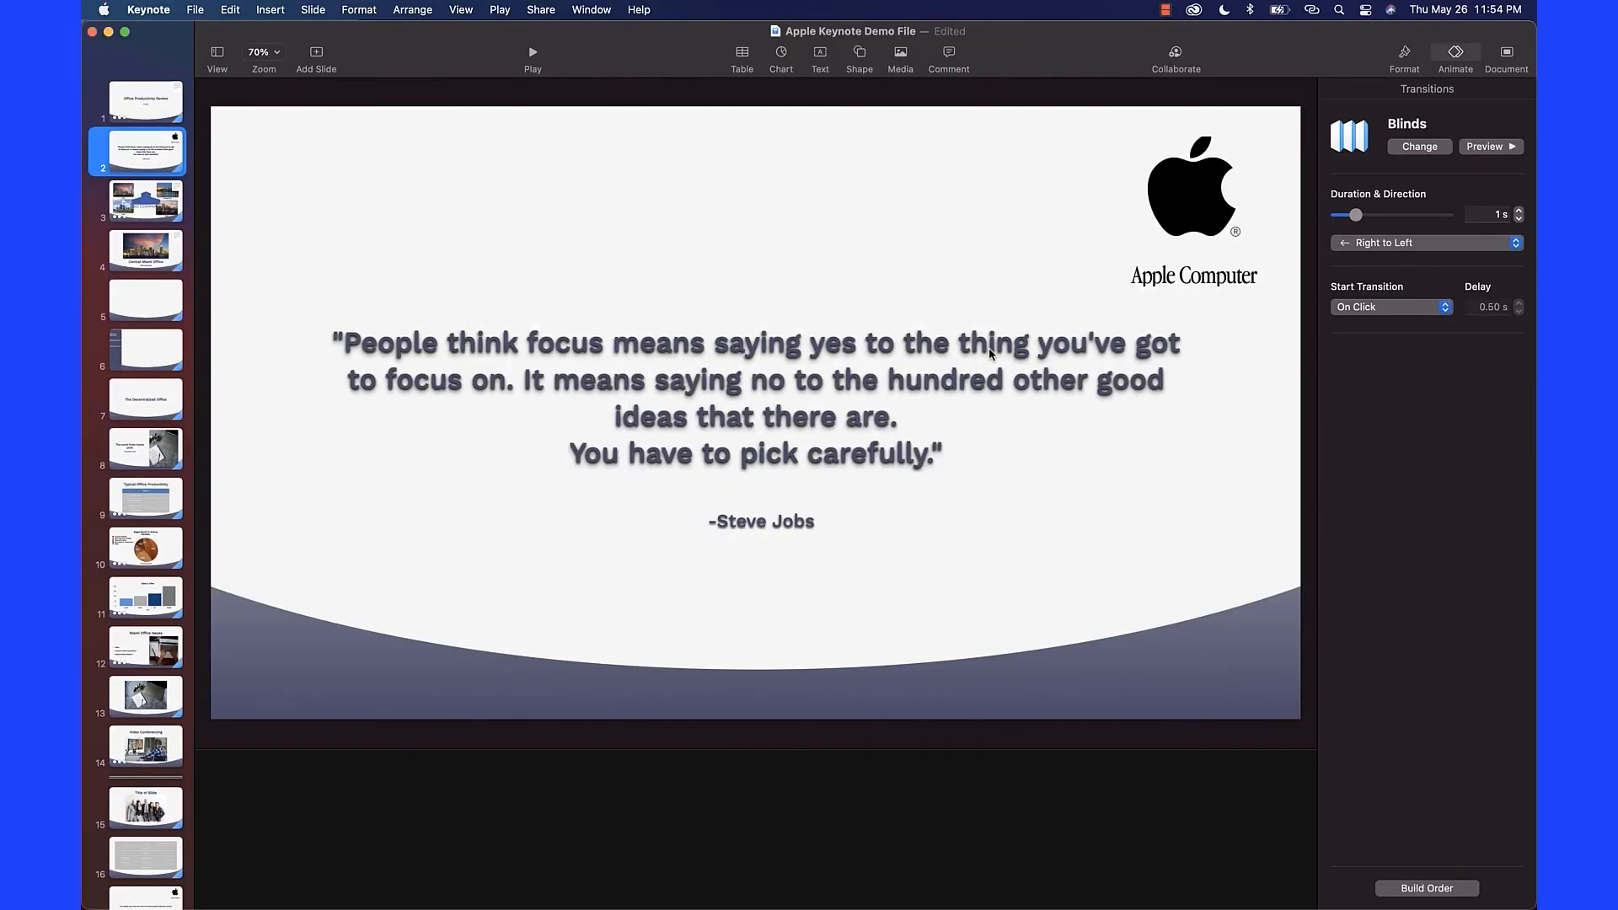
Set up an image export of all slides in JPEG (Smaller File Size) format and continue to the save location.
left_click(148, 115)
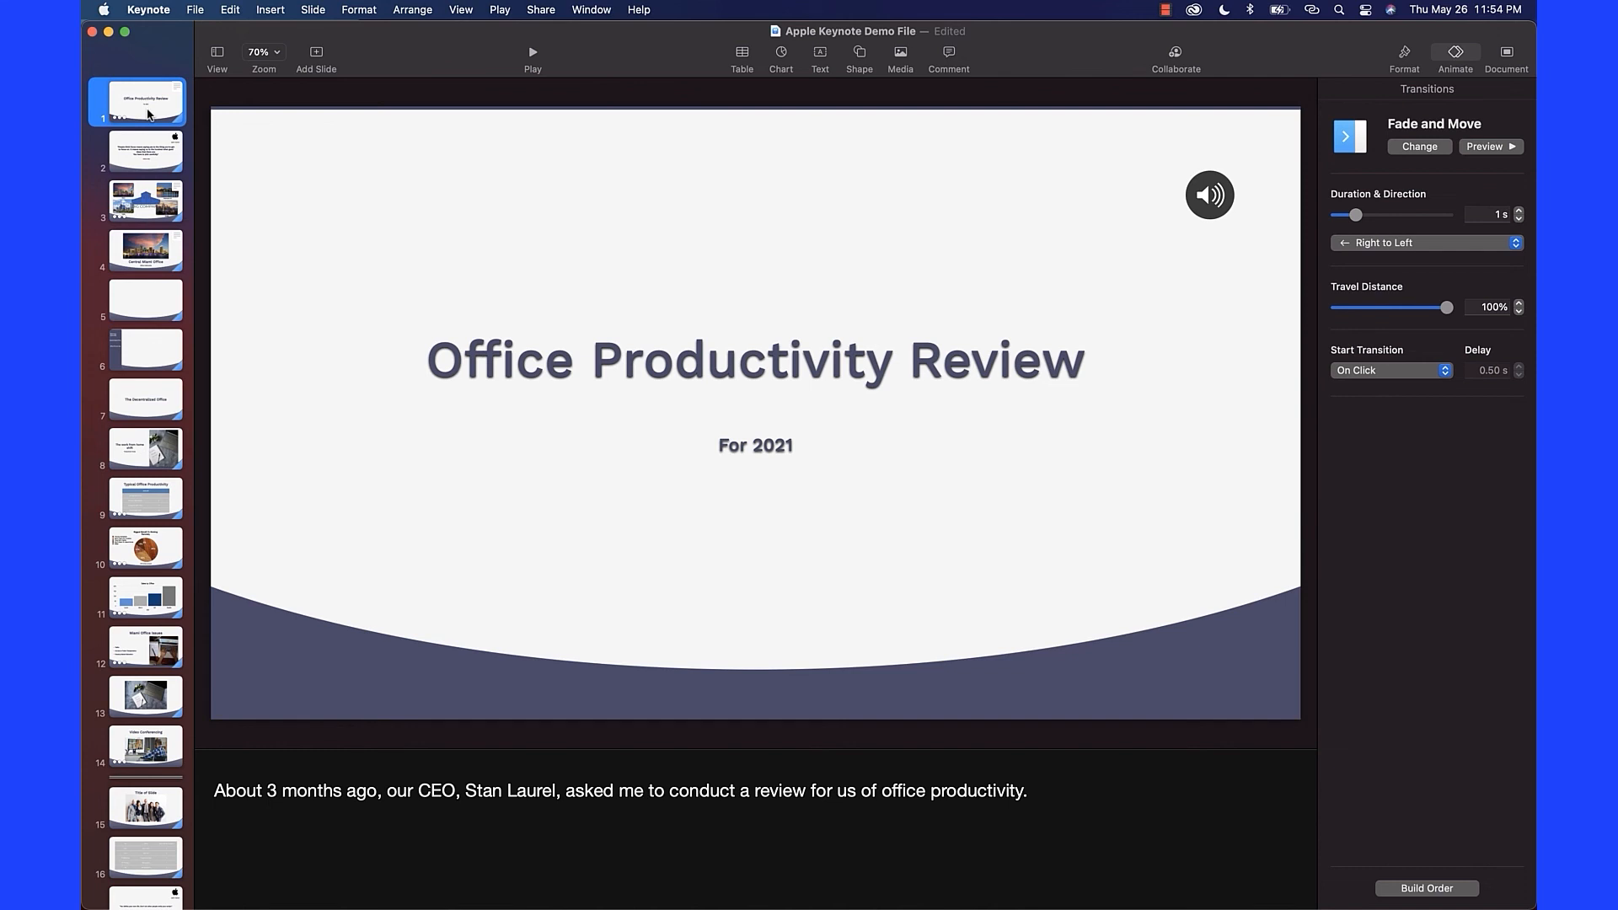
left_click(199, 14)
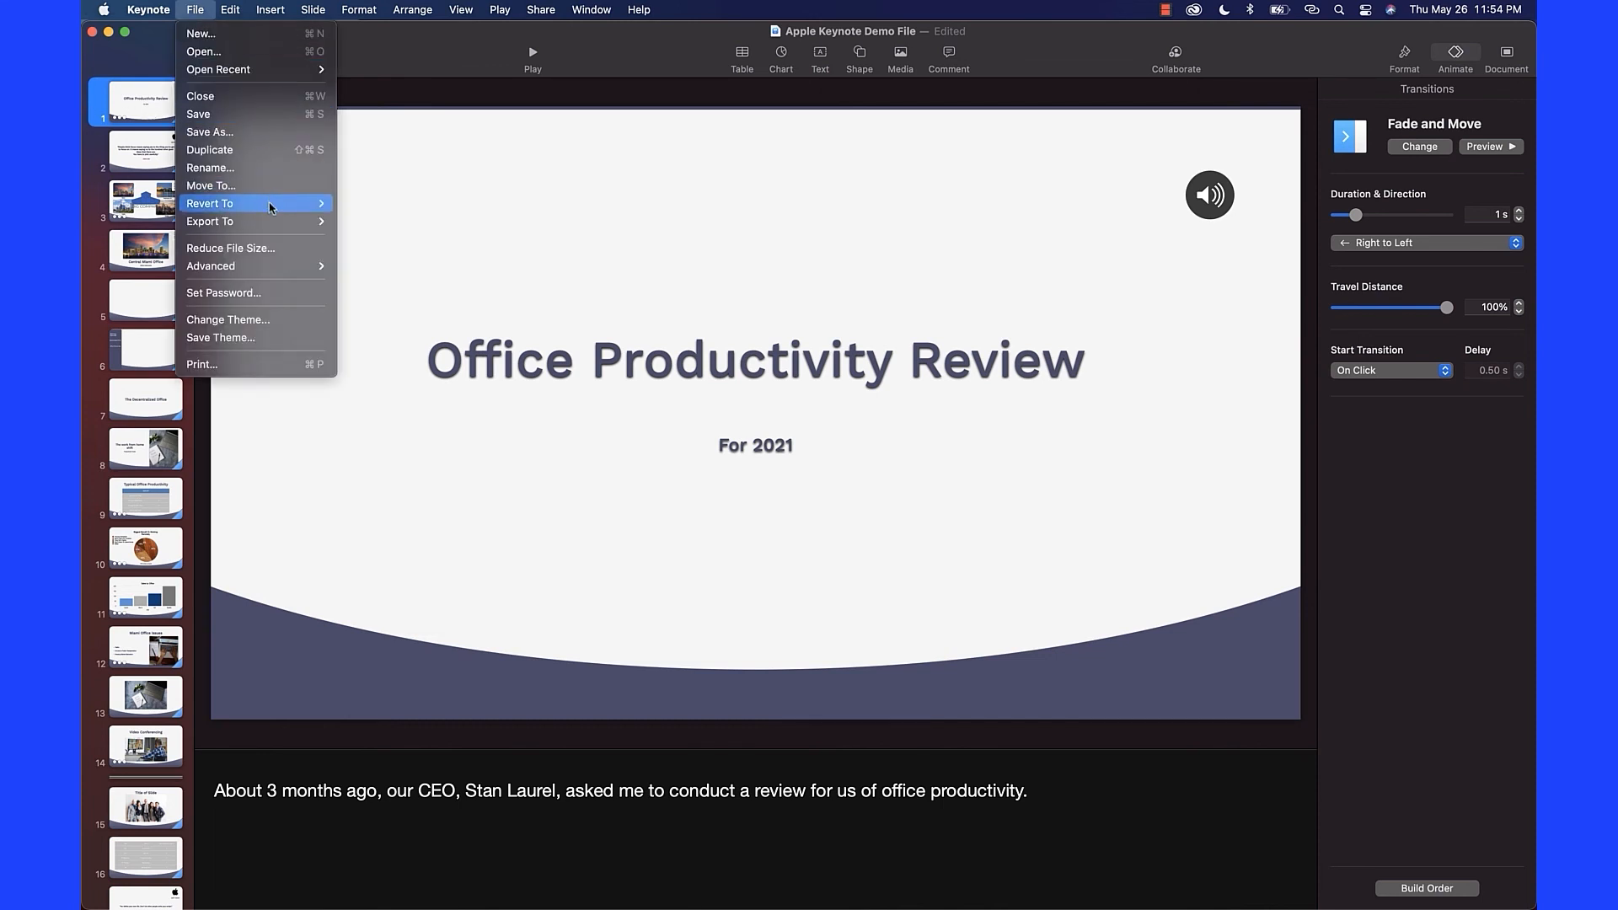
mouse_move(273, 223)
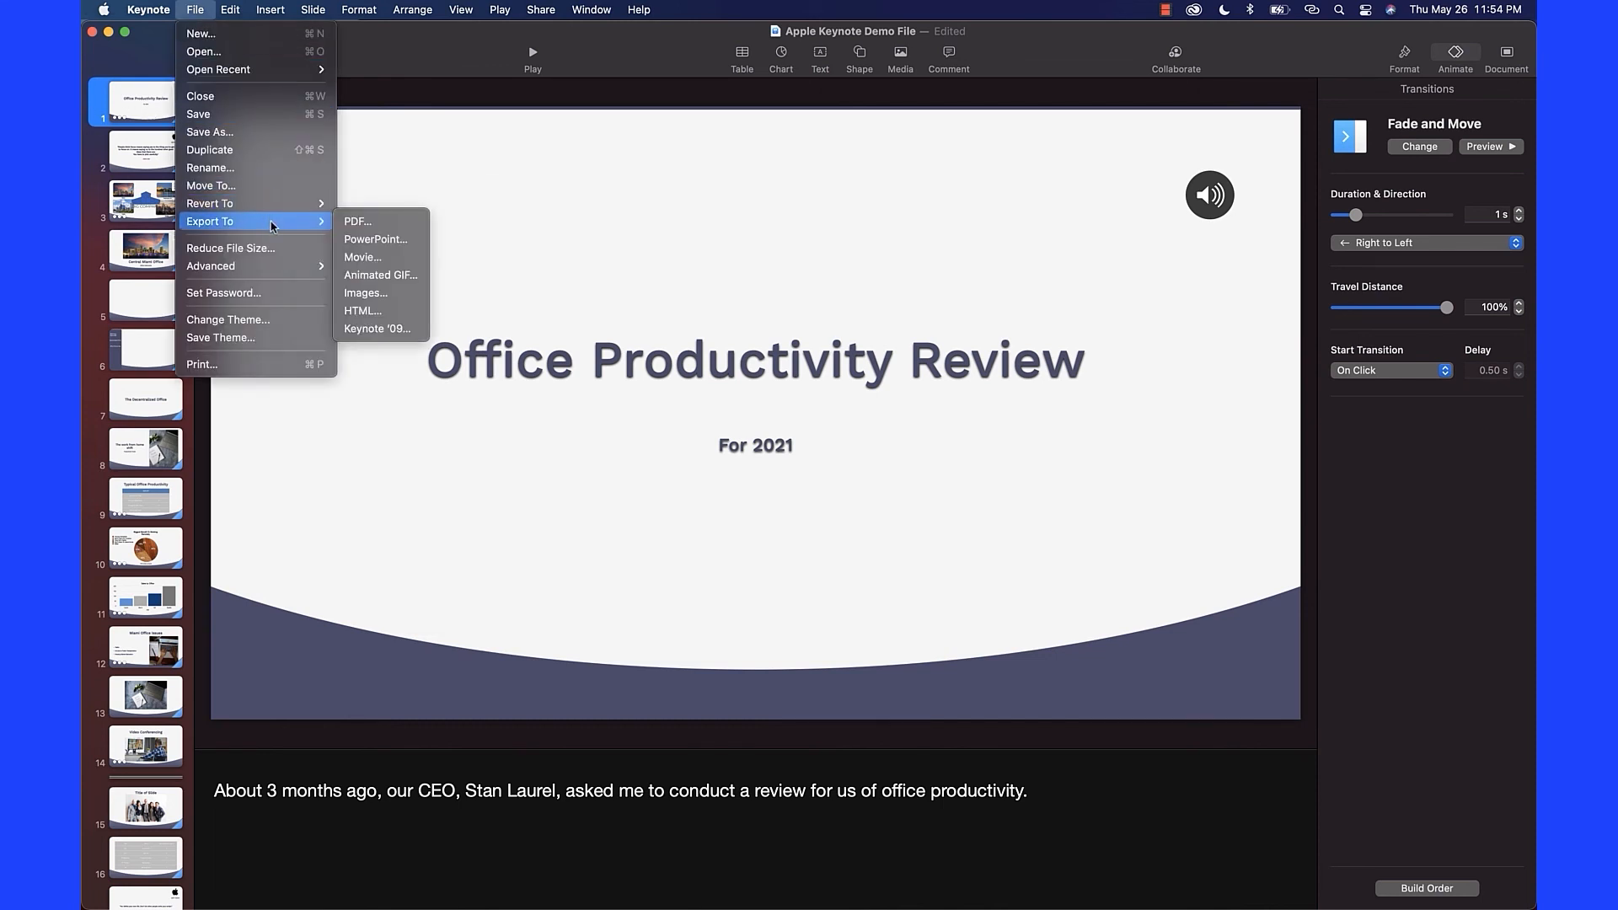
left_click(384, 301)
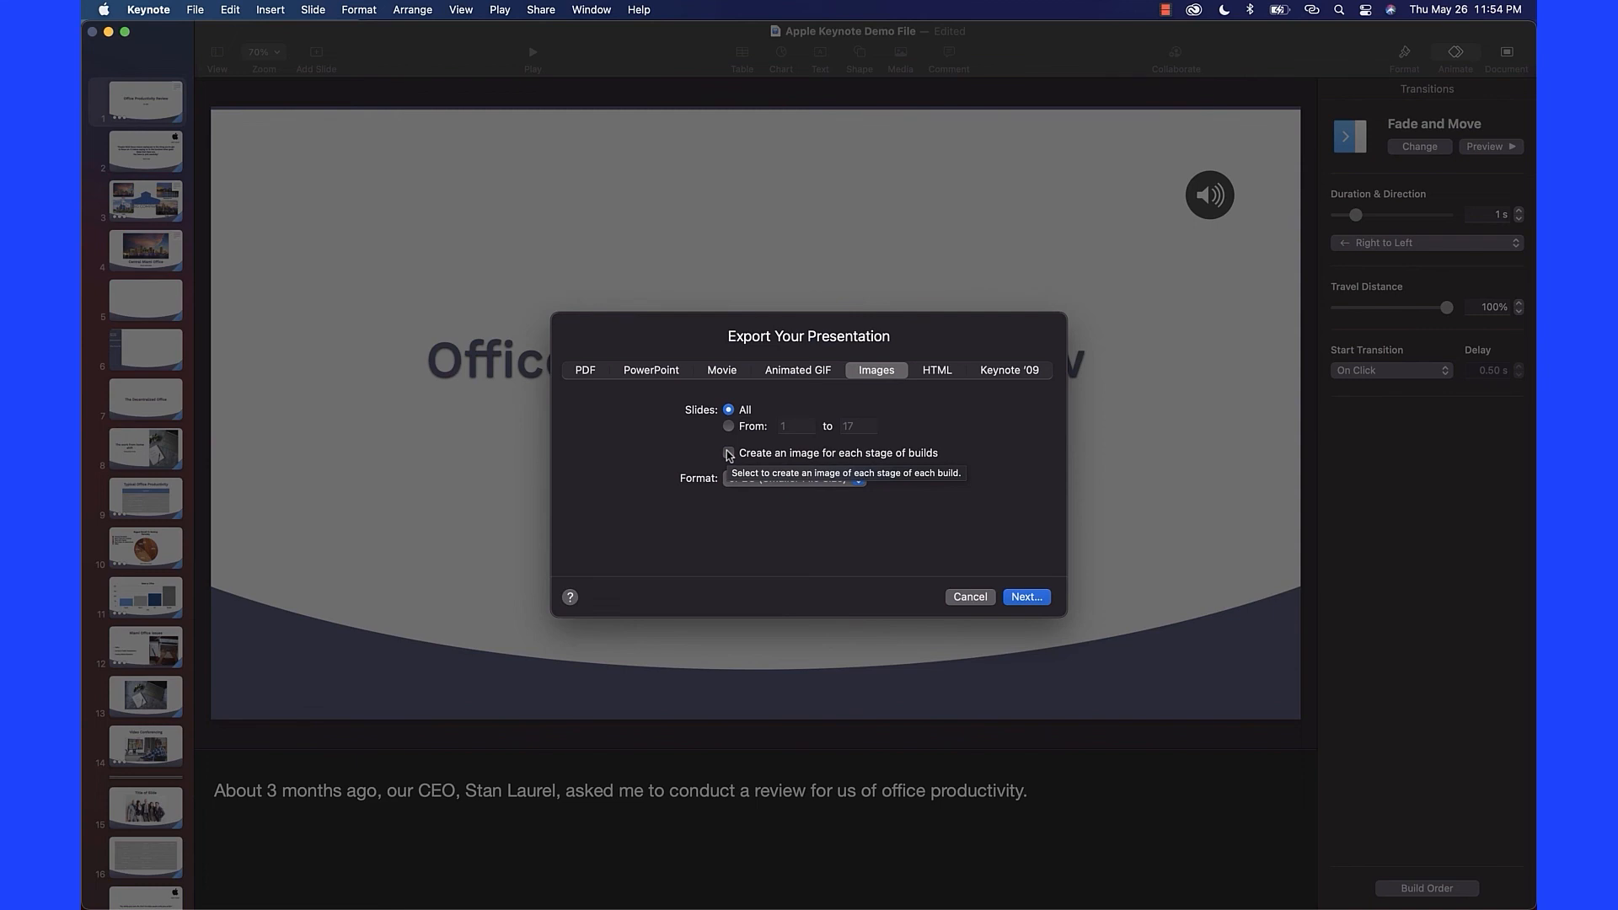
left_click(760, 486)
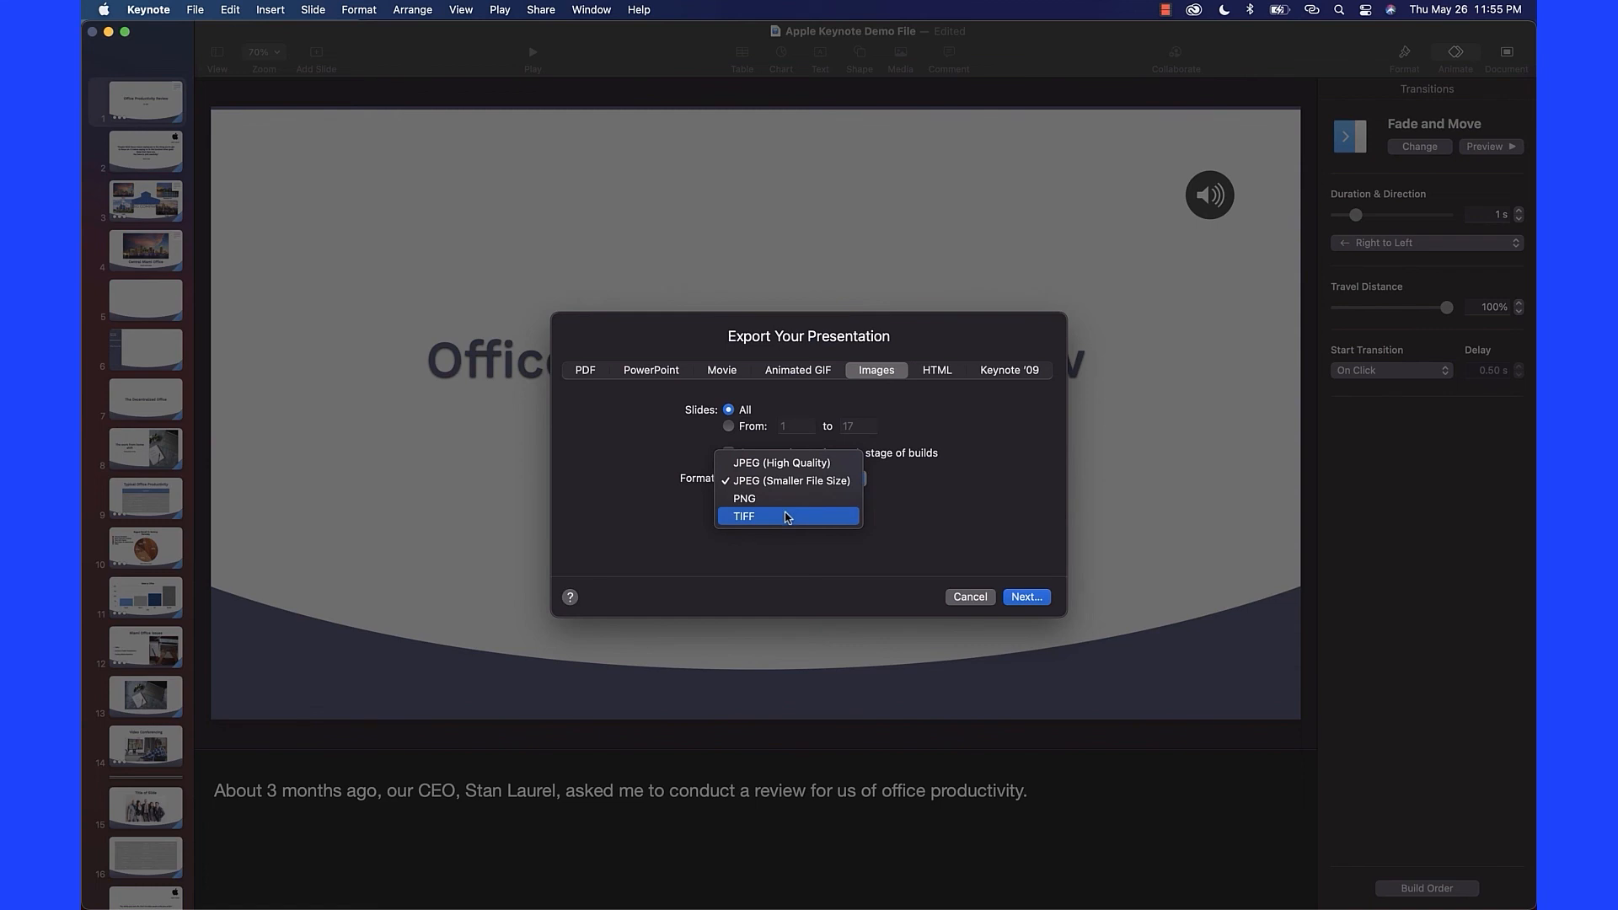
left_click(791, 480)
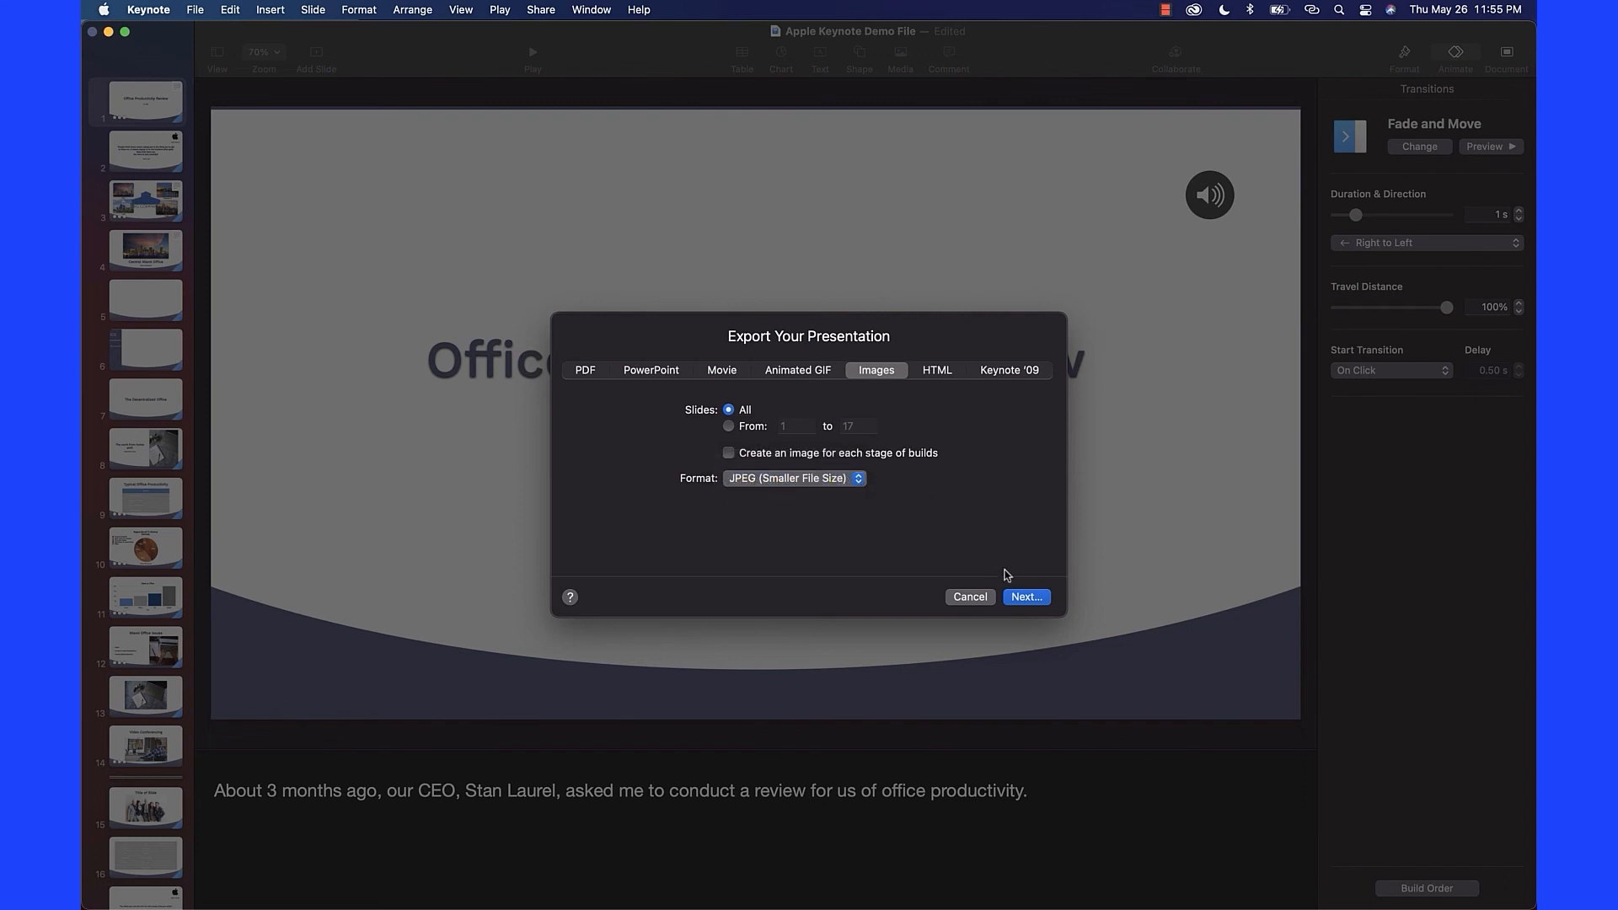
left_click(1022, 599)
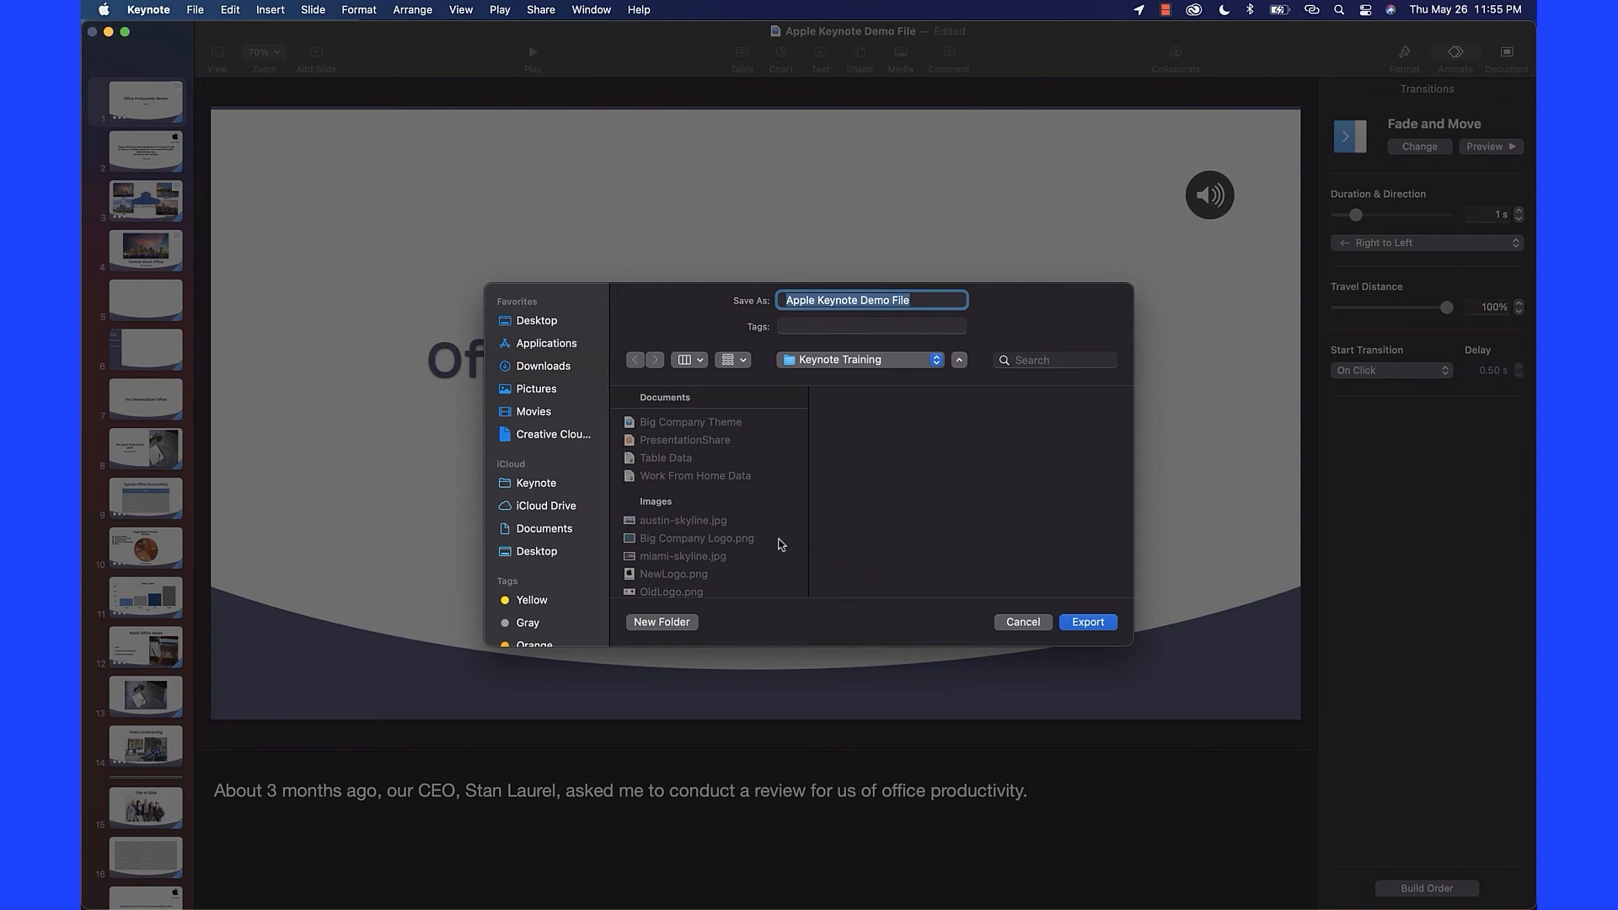
Create a new folder named Images inside Keynote Training and export the slide images into it.
left_click(672, 629)
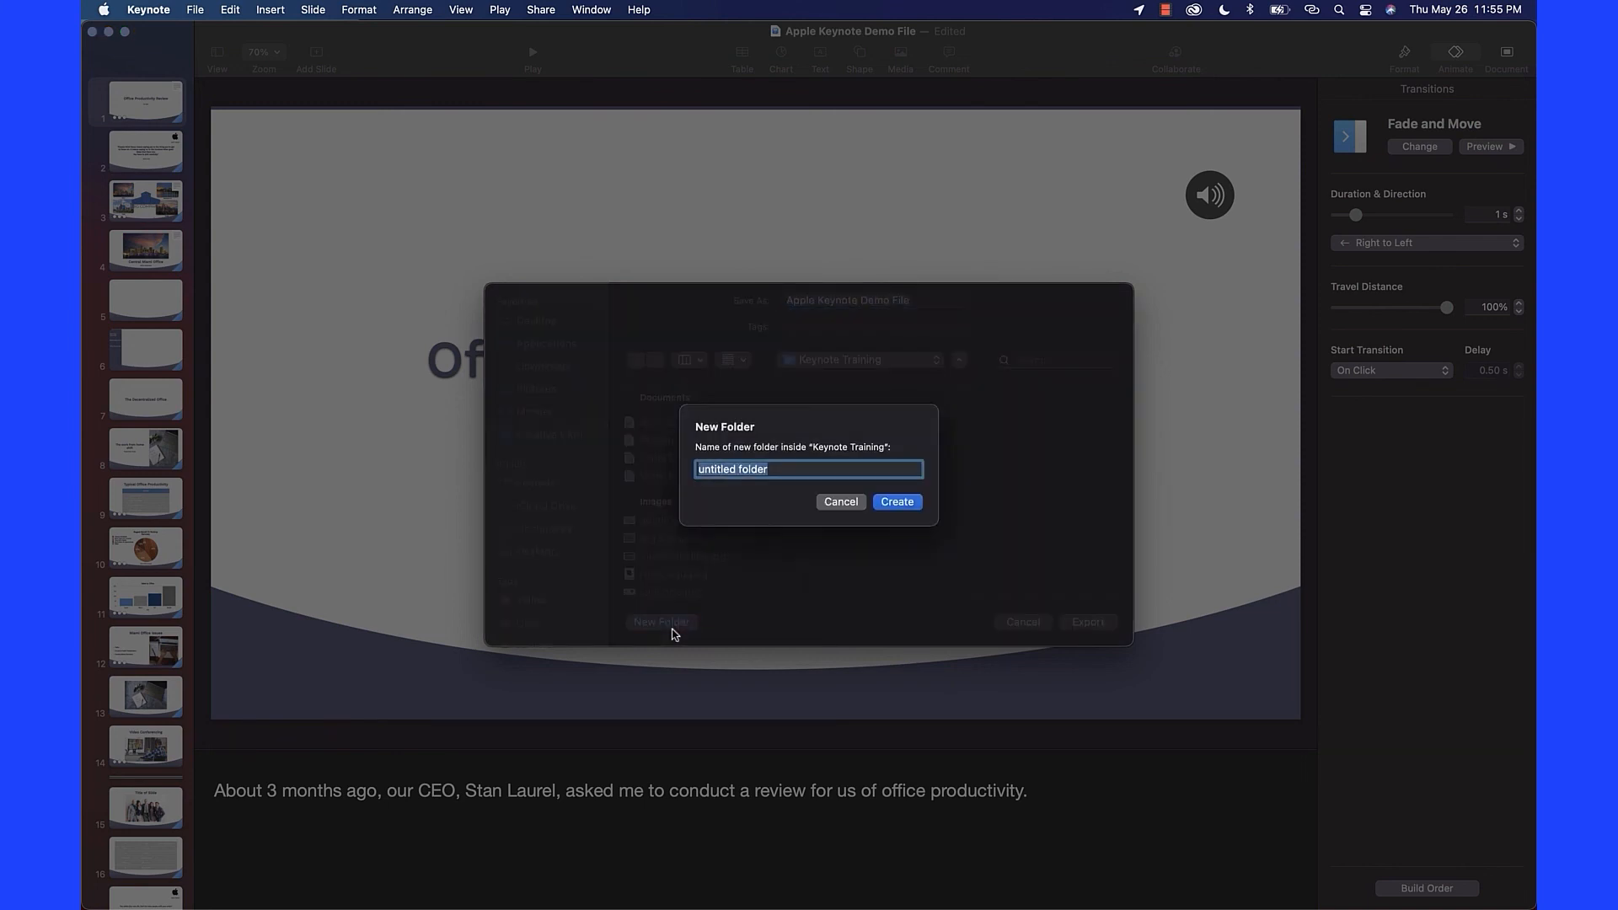
key("BackSpace")
type("Images")
key("Return")
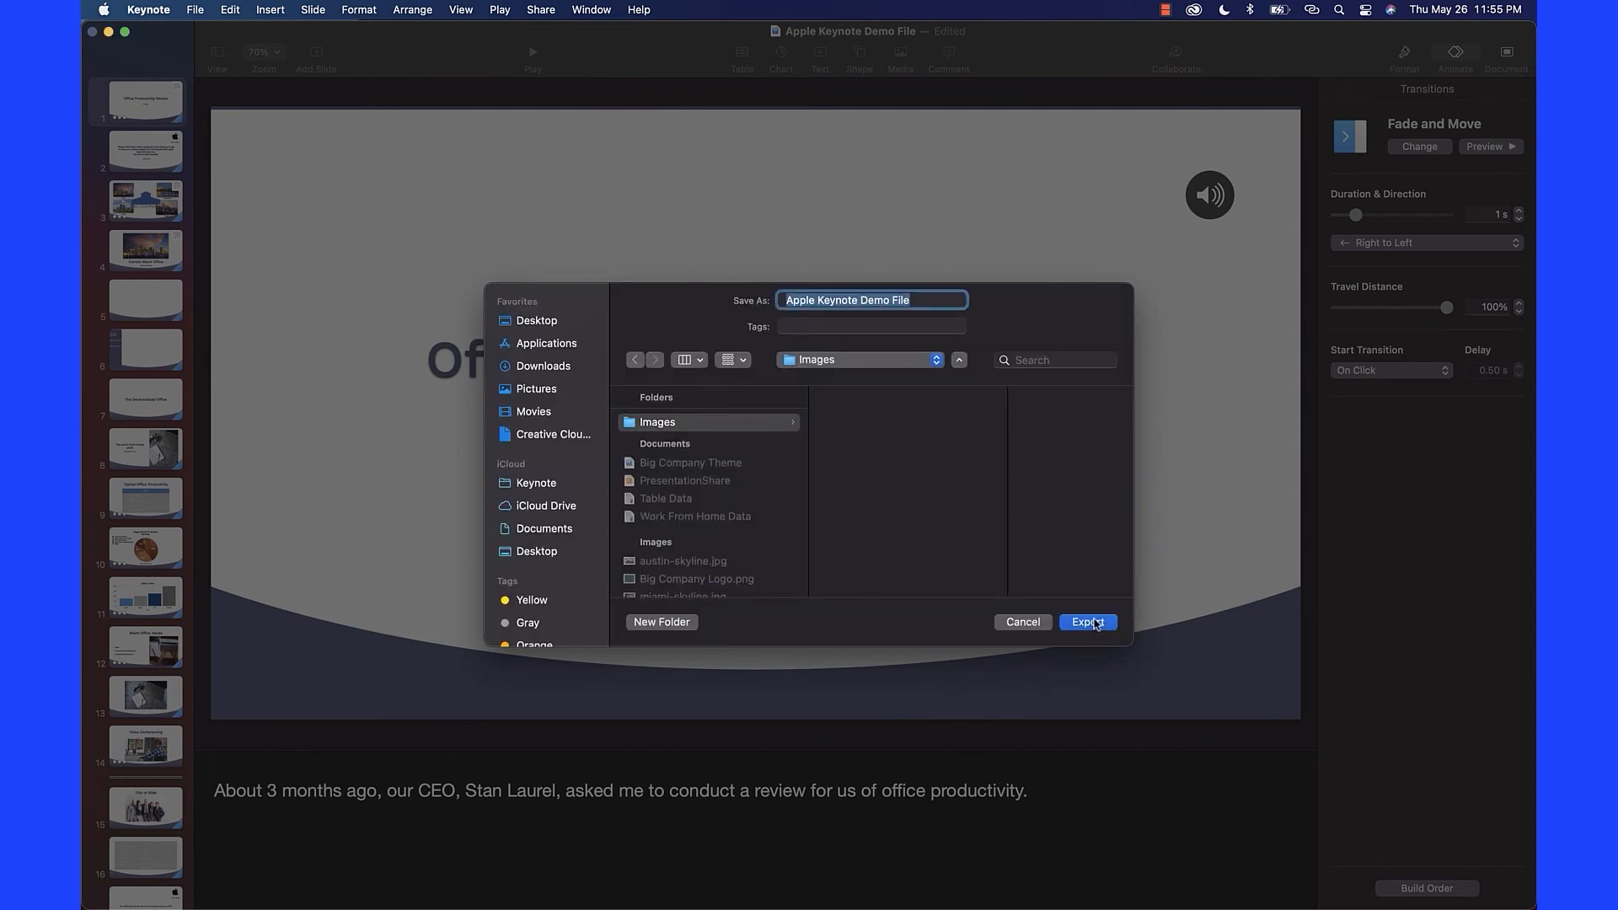
left_click(1087, 622)
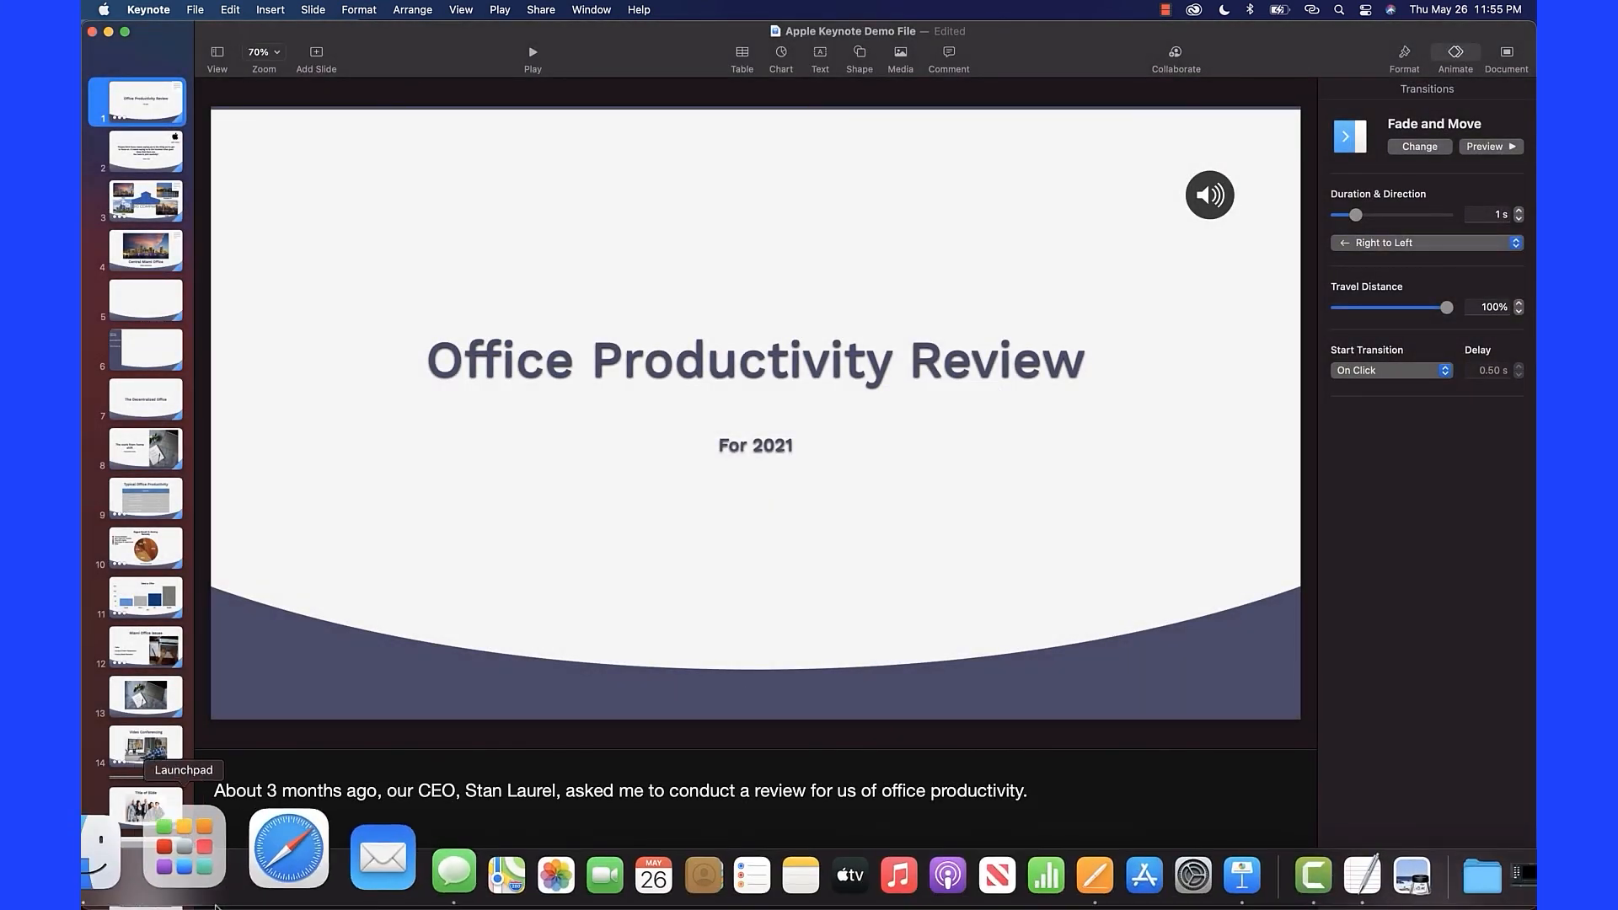
Switch to Finder, expand the Images folder and its Apple Keynote Demo File subfolder, and look through the exported JPEG files.
left_click(145, 871)
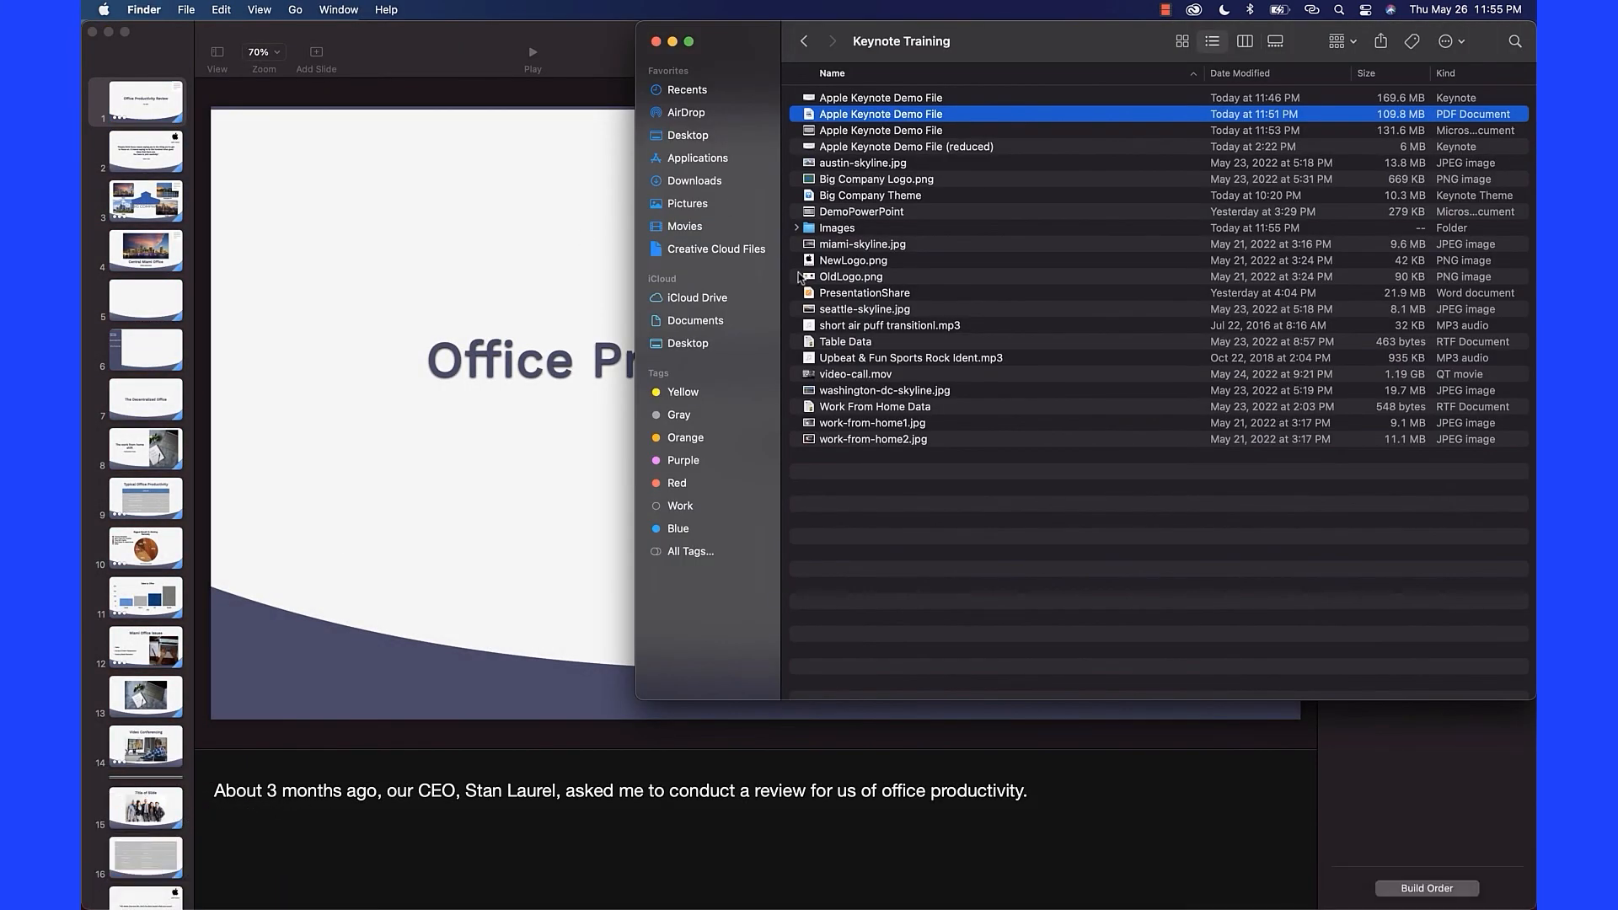
left_click(795, 228)
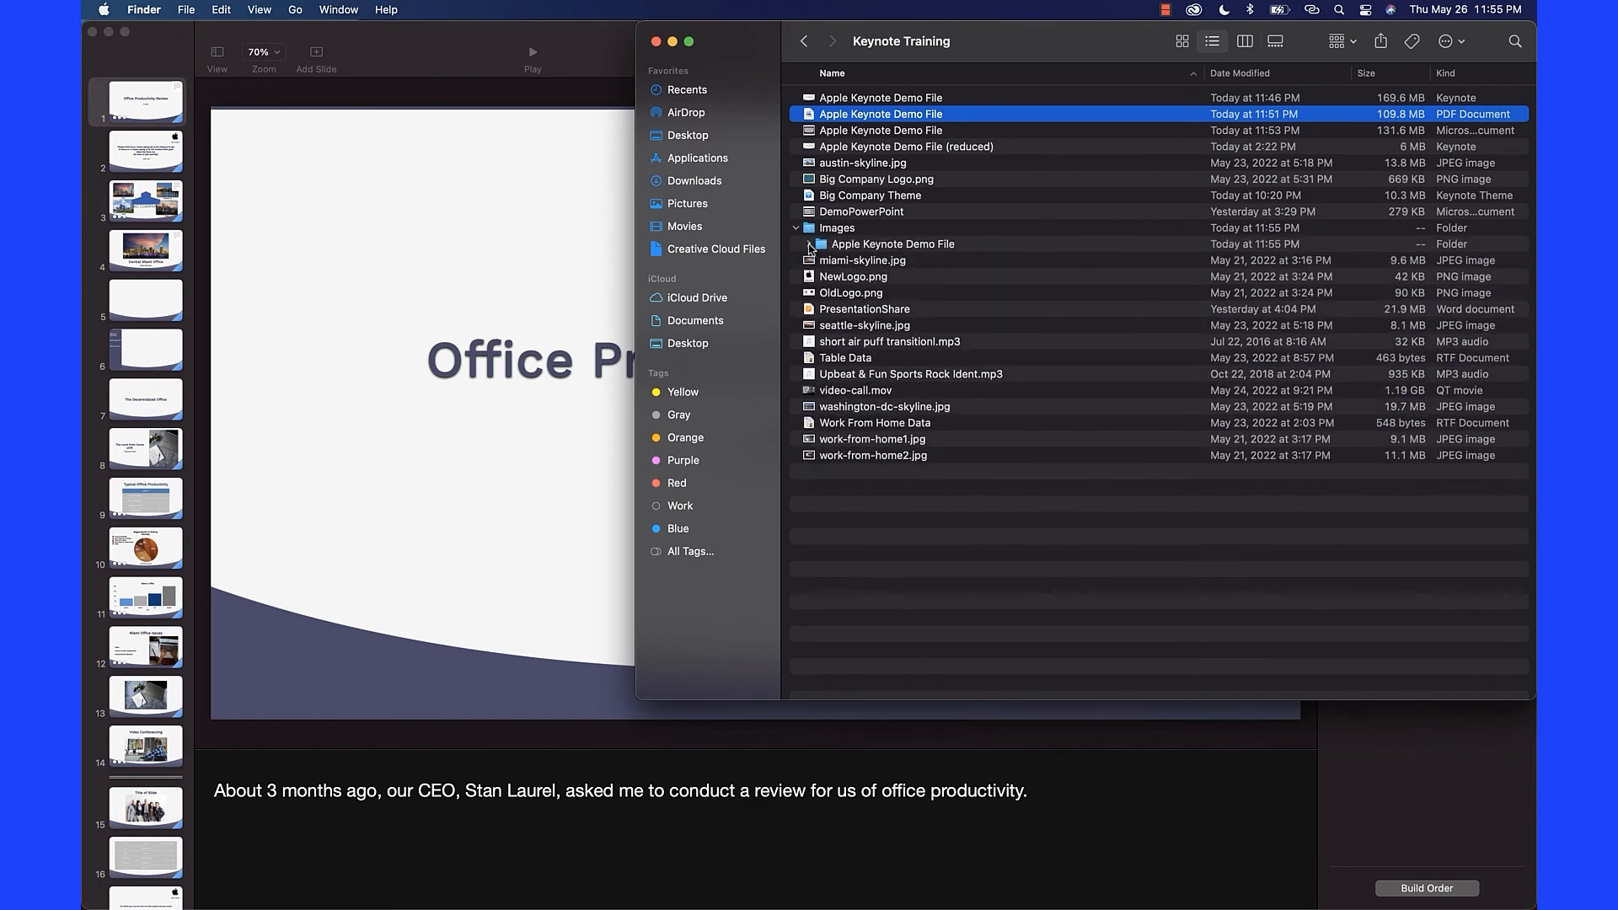
left_click(809, 244)
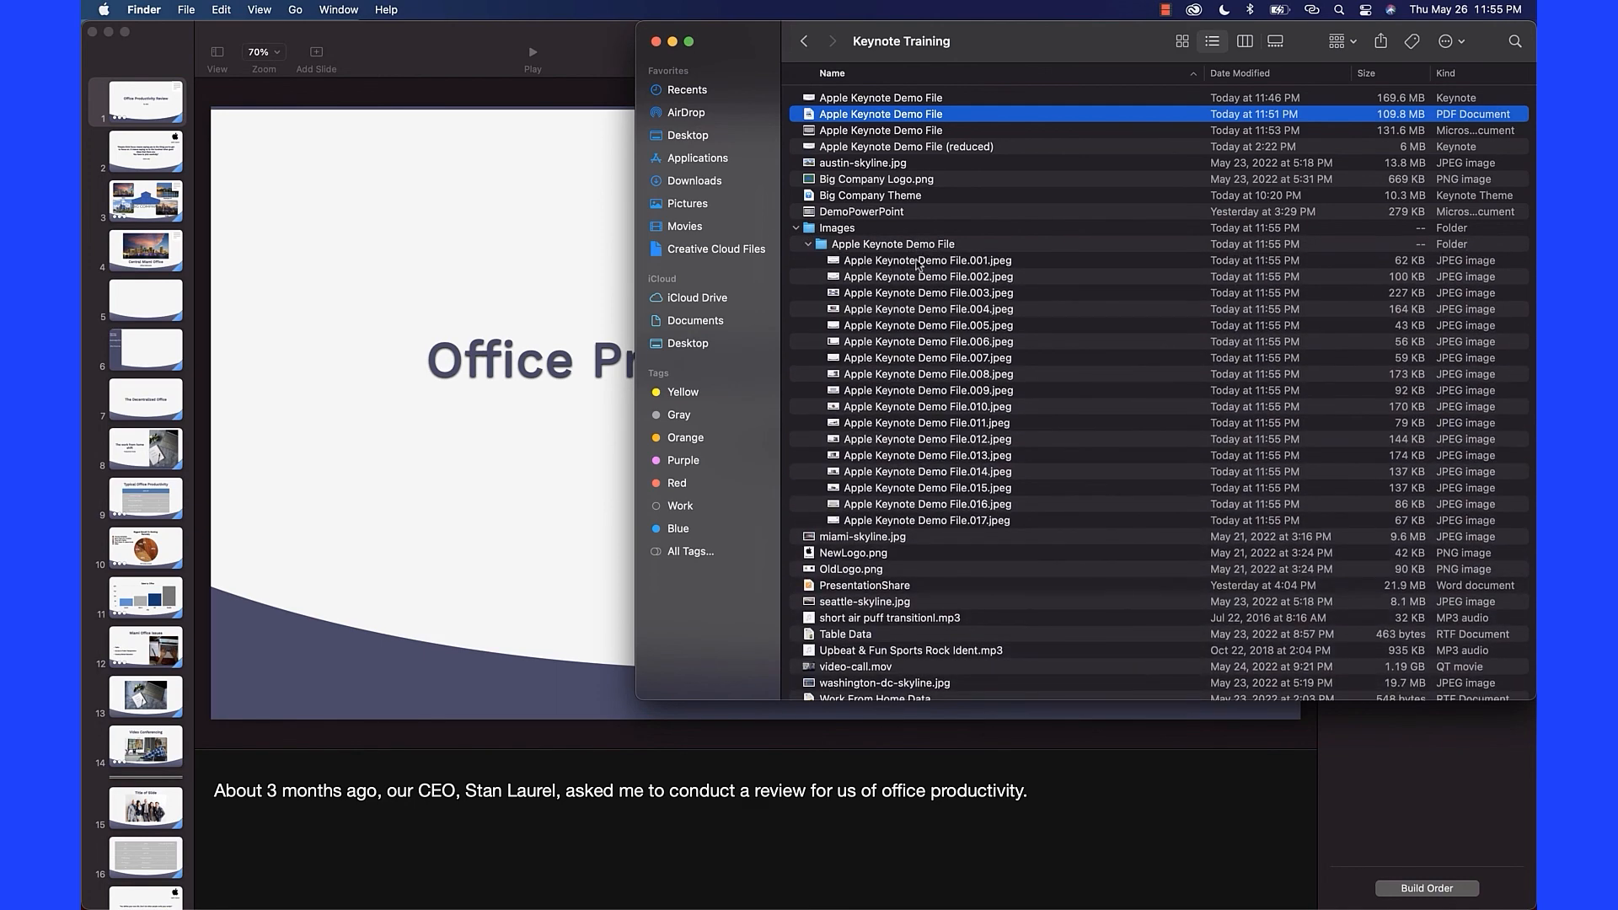
left_click(919, 263)
key("Down")
key("Down")
key("Down")
key("Down")
key("Down")
key("Down")
key("Down")
key("Down")
key("Down")
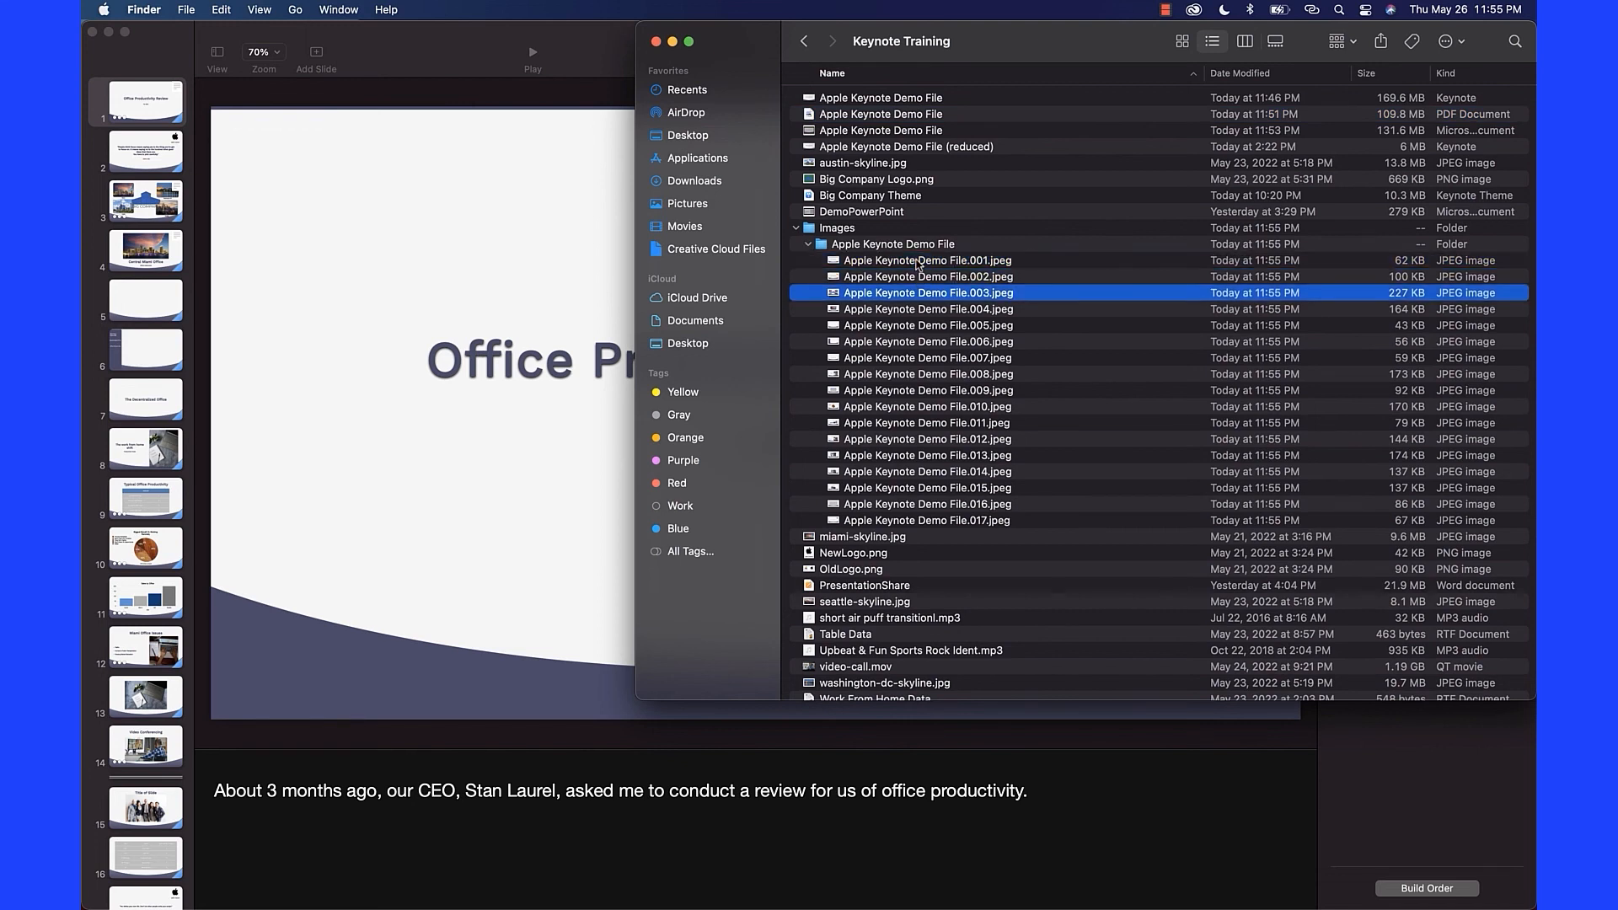
key("Down")
key("Down")
key("Down")
key("Down")
key("Down")
key("Down")
key("Down")
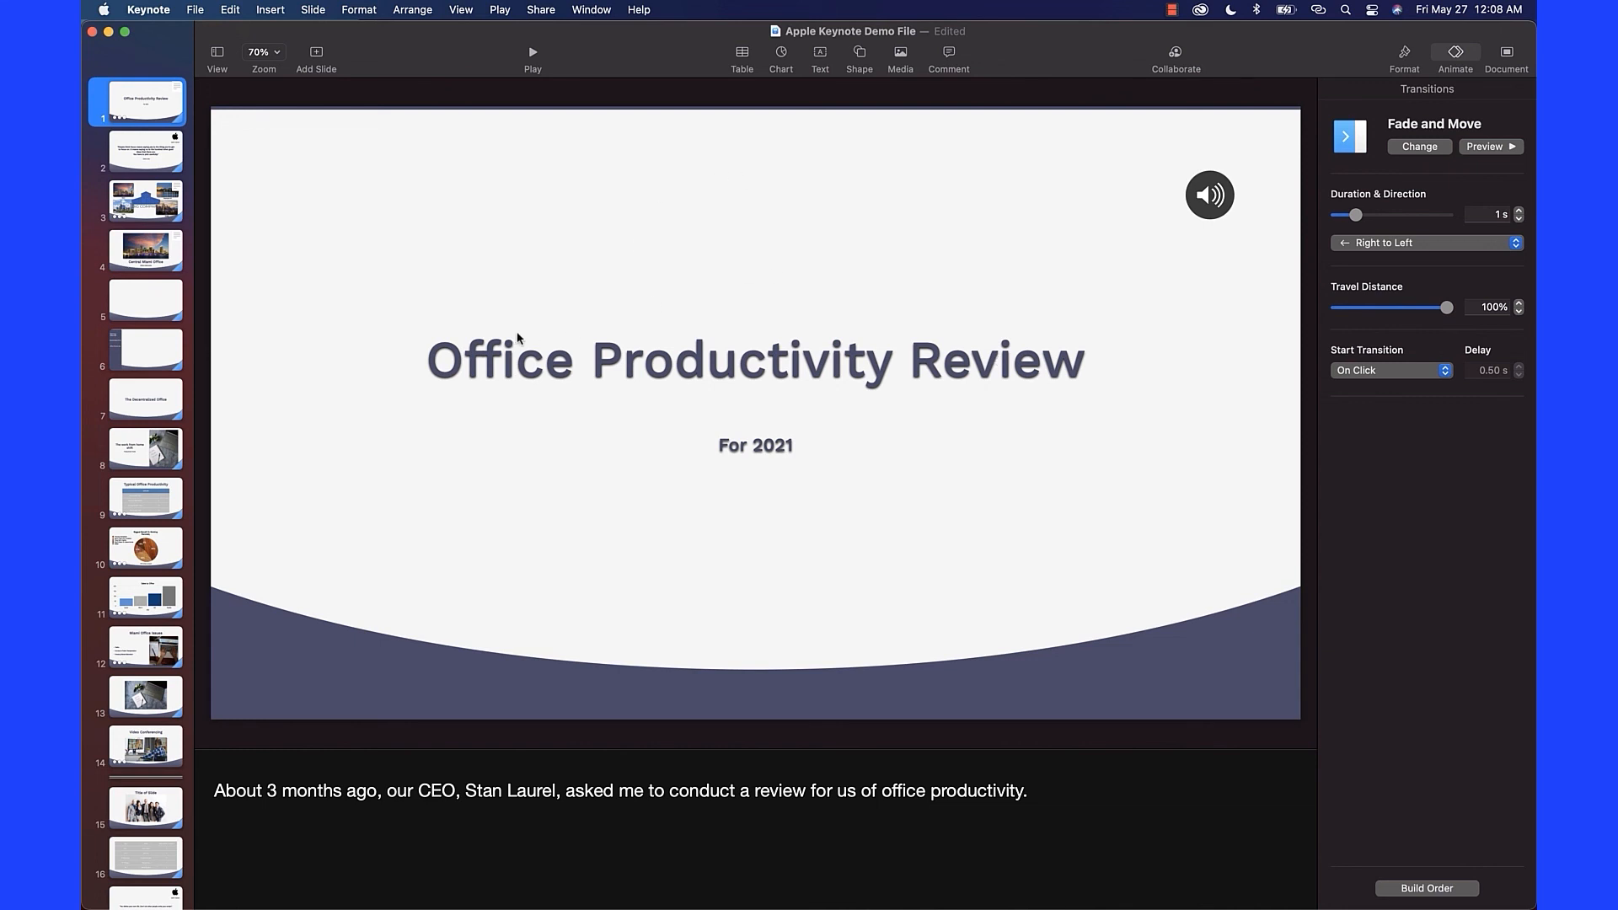
Start a movie export of the presentation, trying Self-Playing playback before returning to Slideshow Recording.
left_click(194, 10)
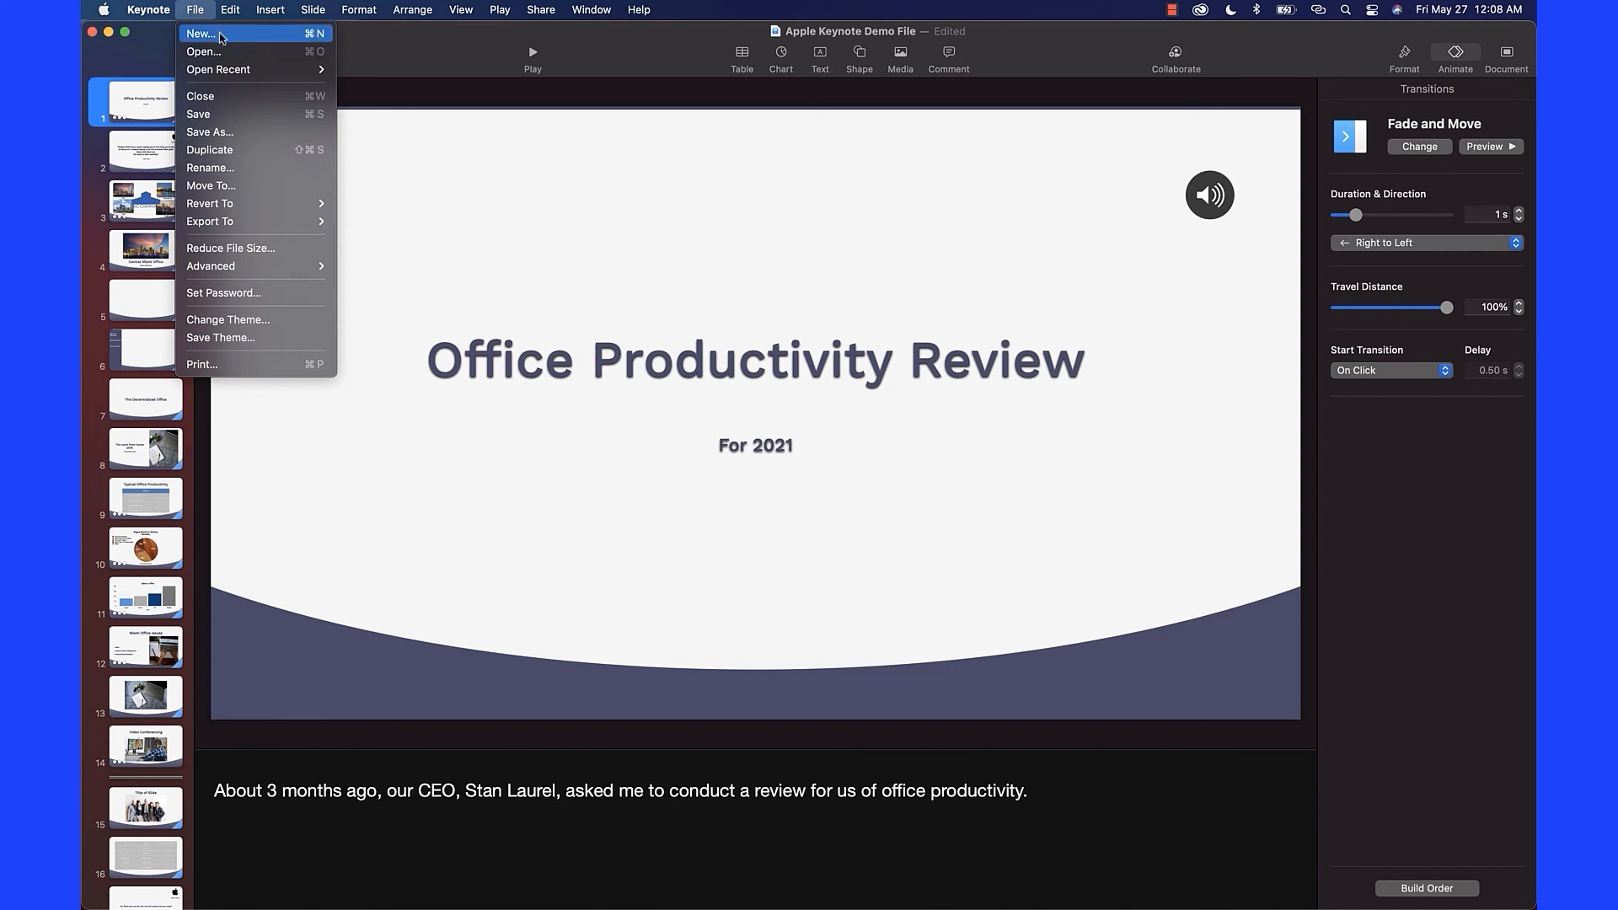
mouse_move(256, 225)
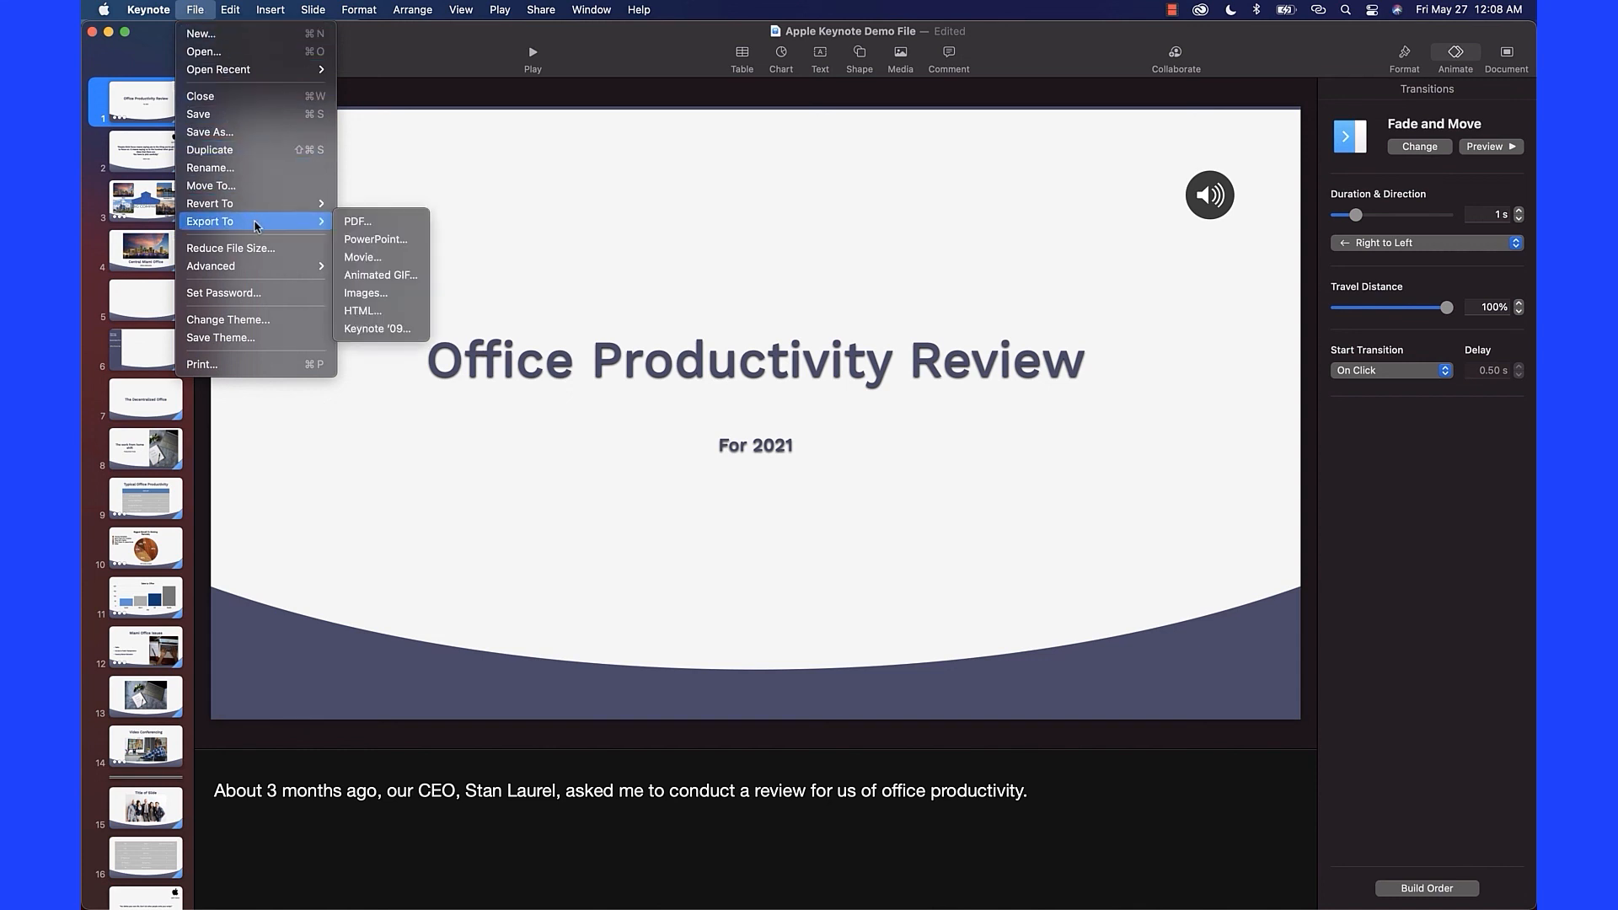
left_click(359, 260)
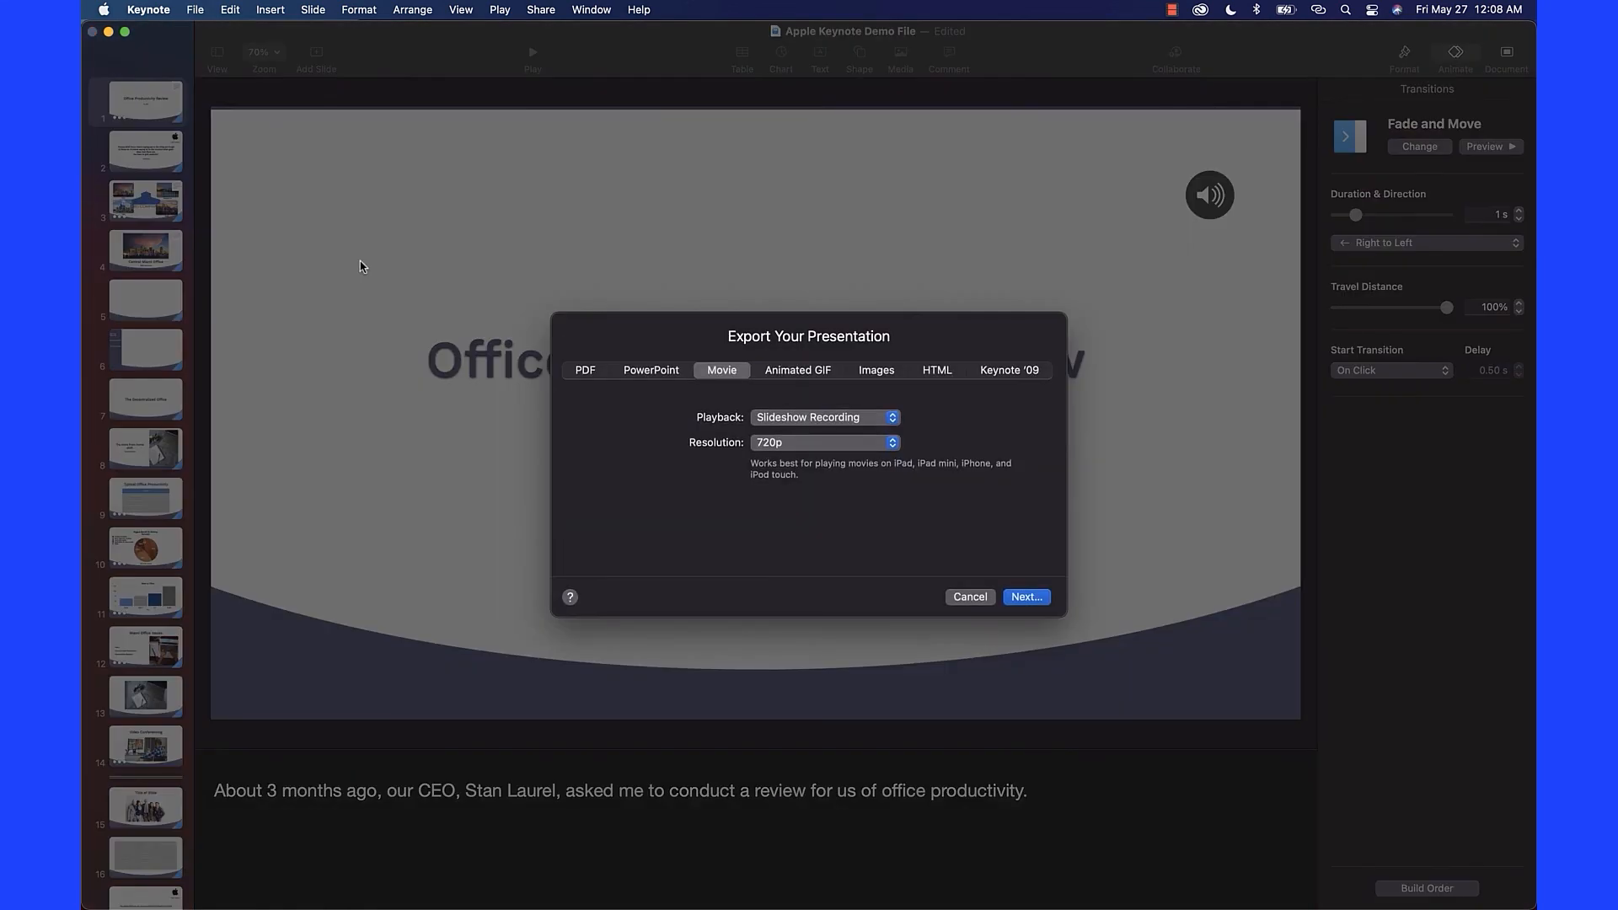
left_click(768, 419)
left_click(768, 402)
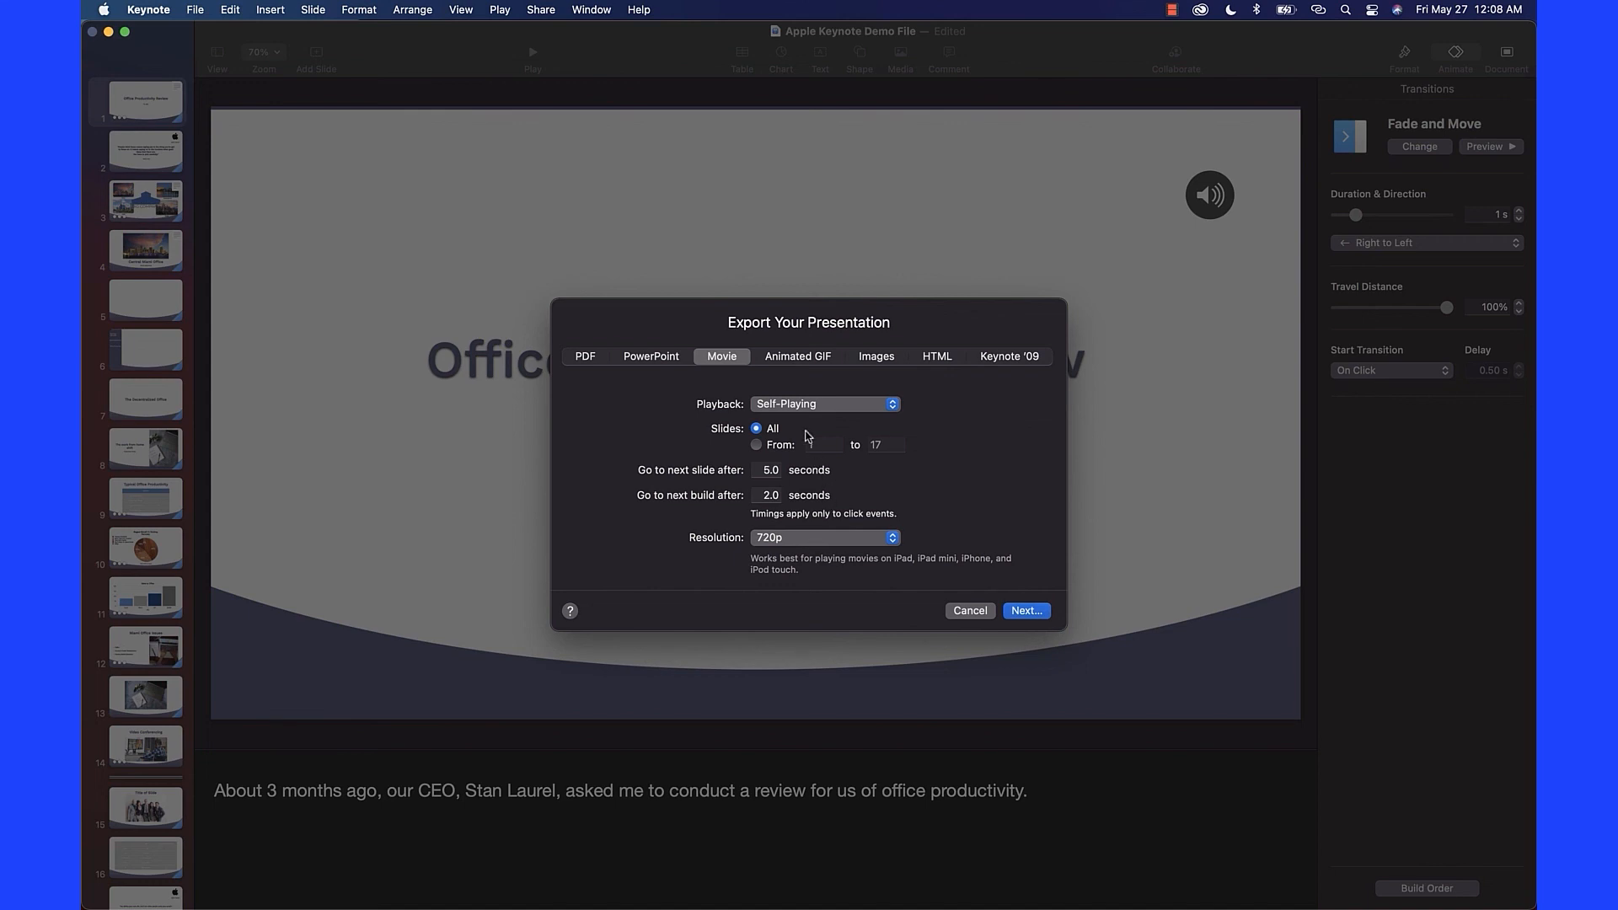
left_click(790, 407)
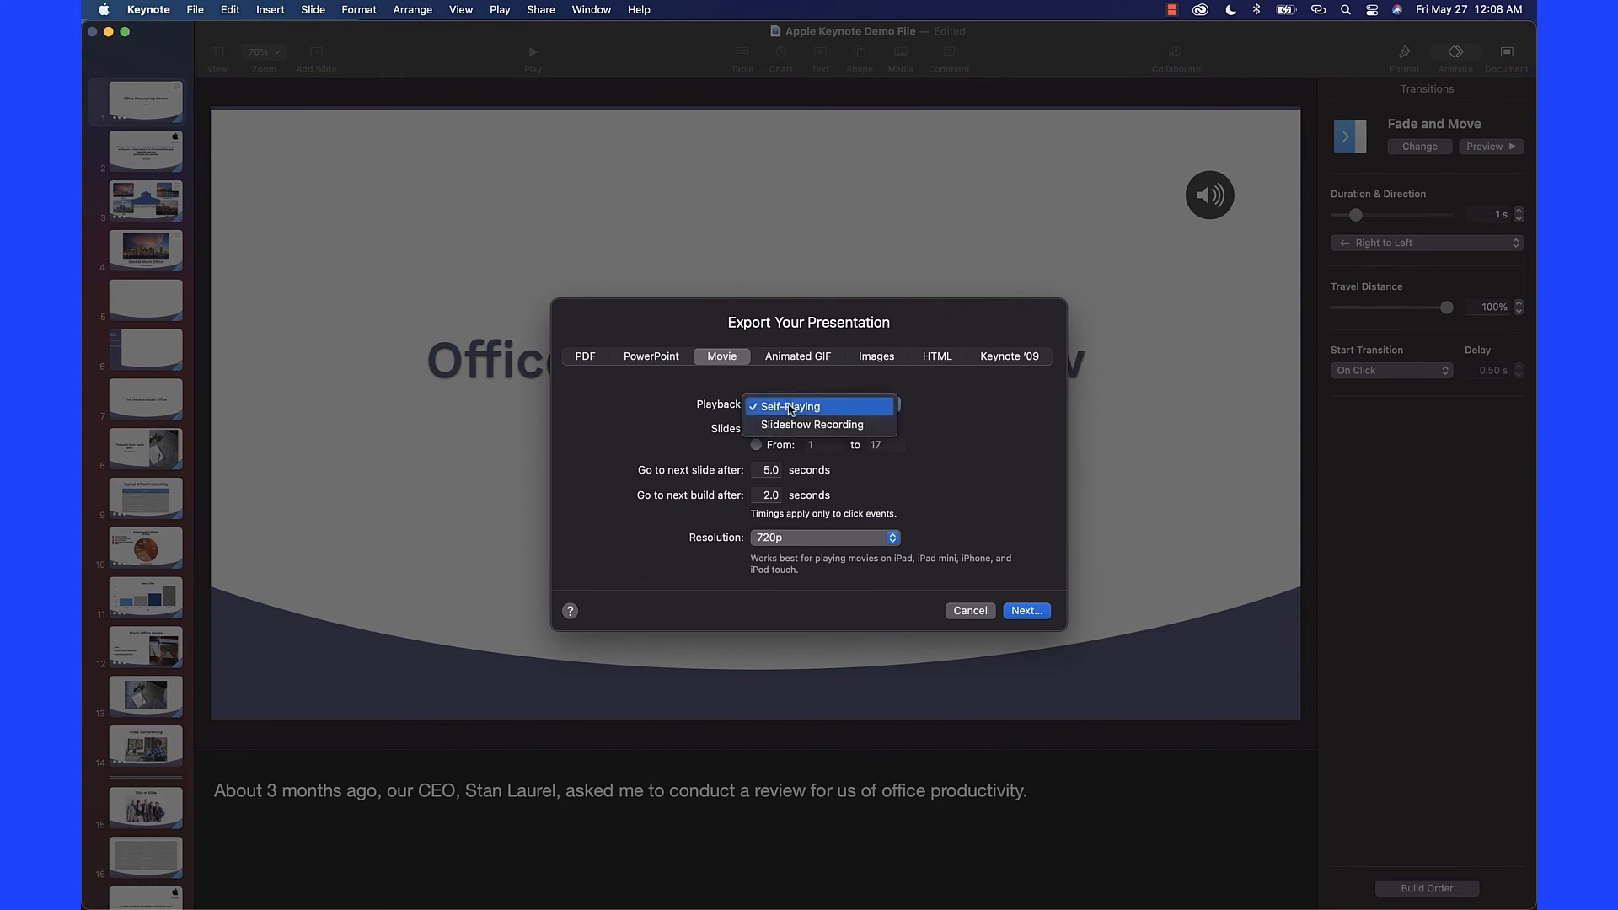
left_click(803, 425)
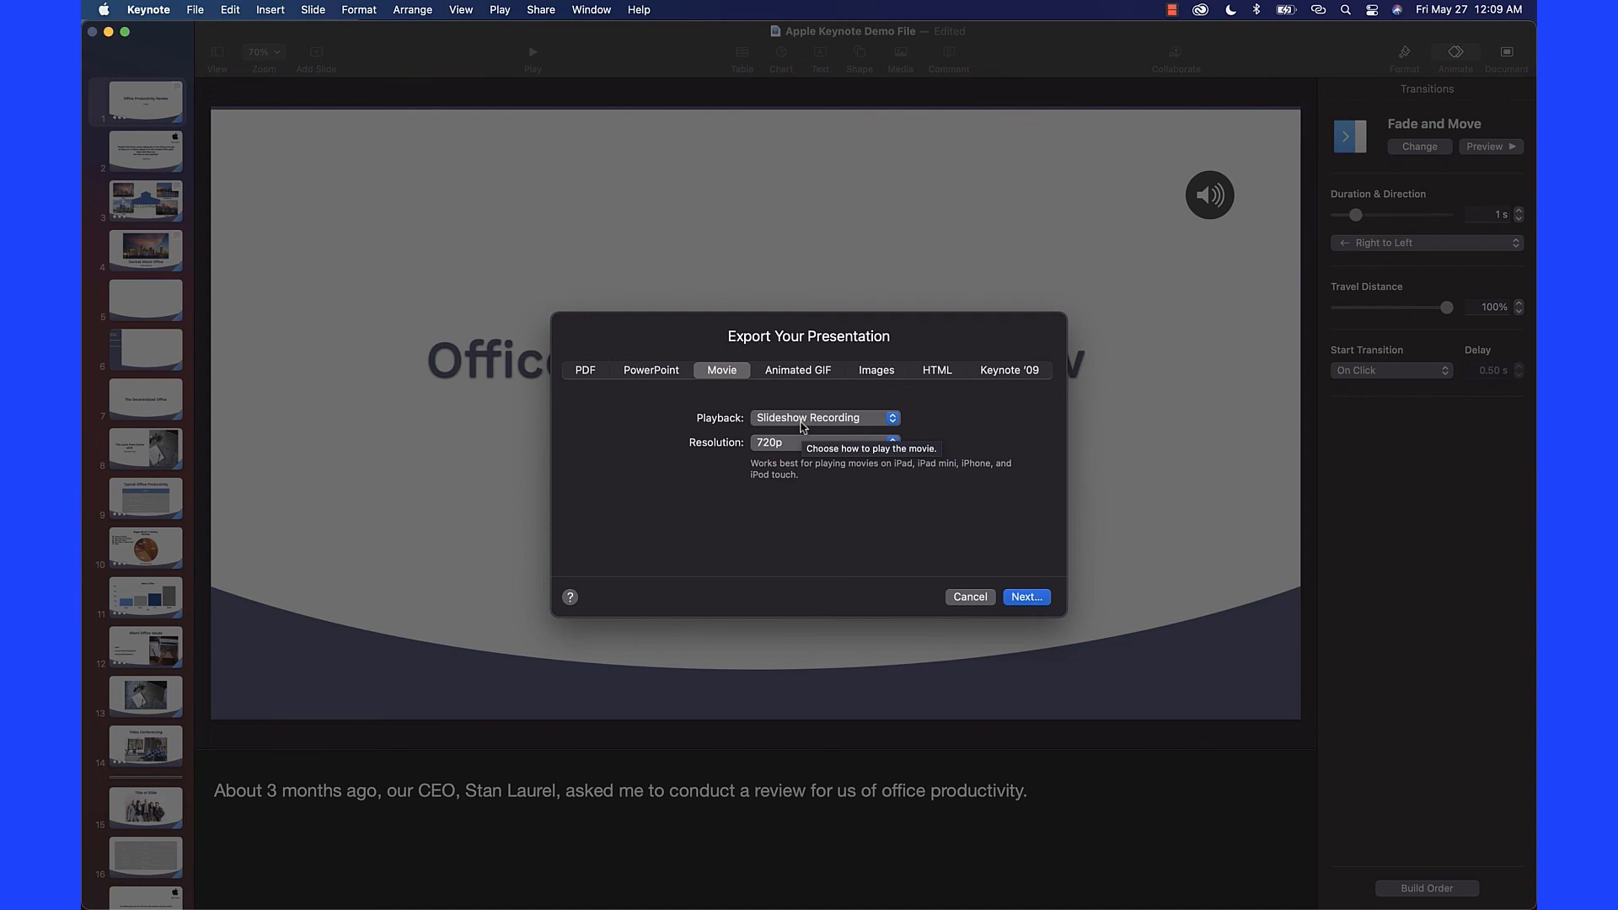
Set the movie export's playback to Self-Playing.
left_click(804, 419)
left_click(801, 403)
left_click(802, 410)
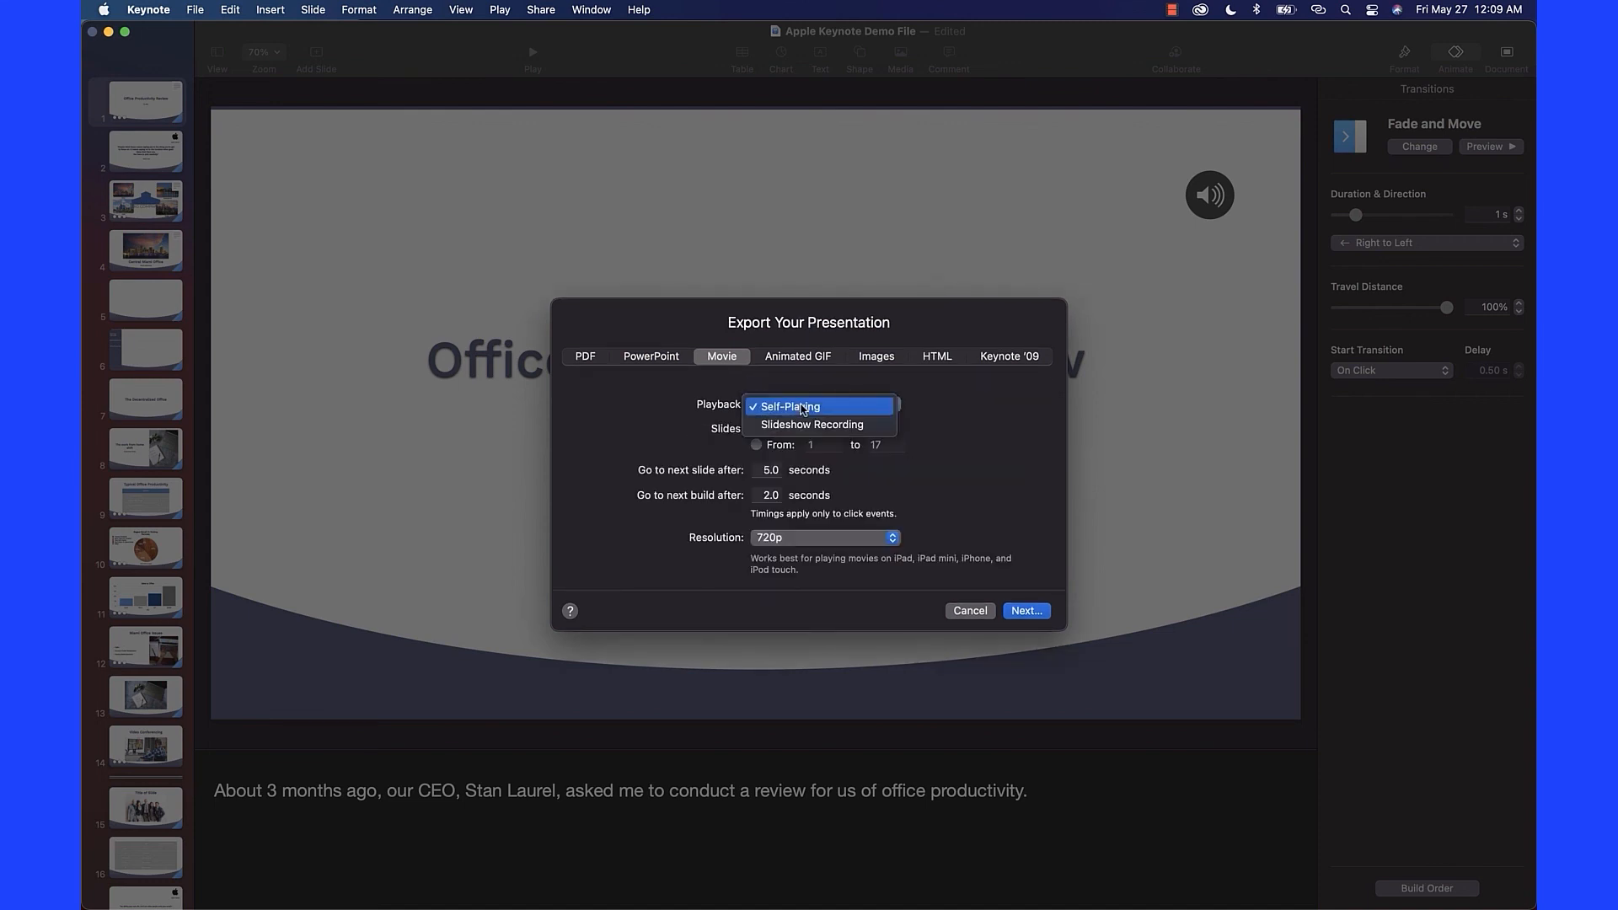
left_click(802, 408)
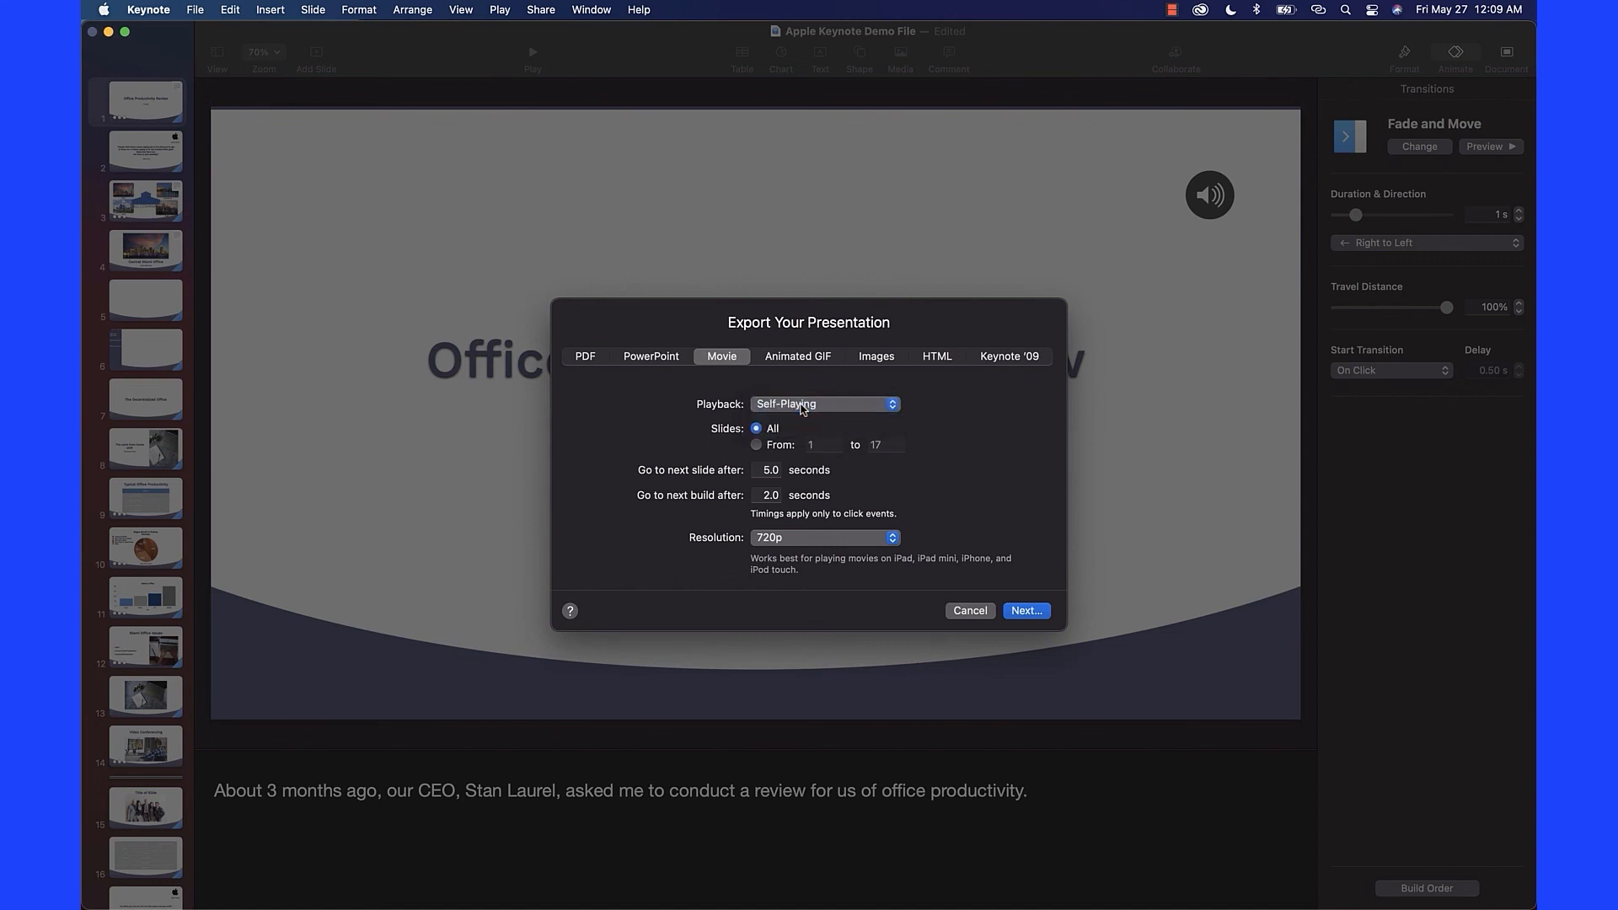
Set the movie resolution to Custom at 1024 x 768, keeping 30 FPS and H.264 compression.
left_click(827, 539)
left_click(823, 557)
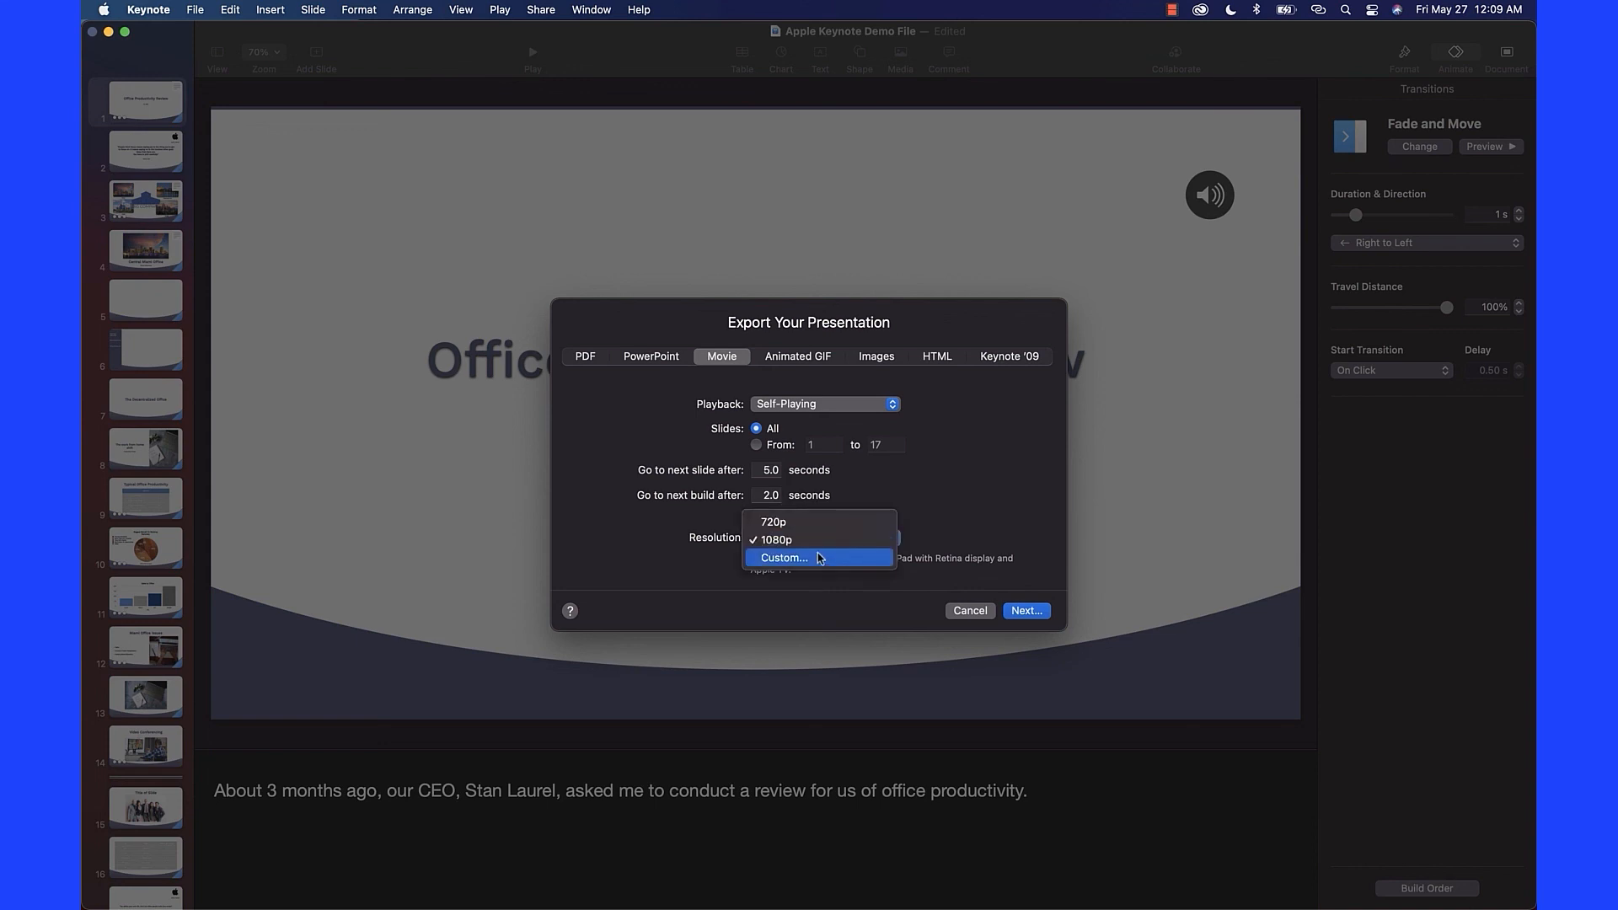
left_click(816, 562)
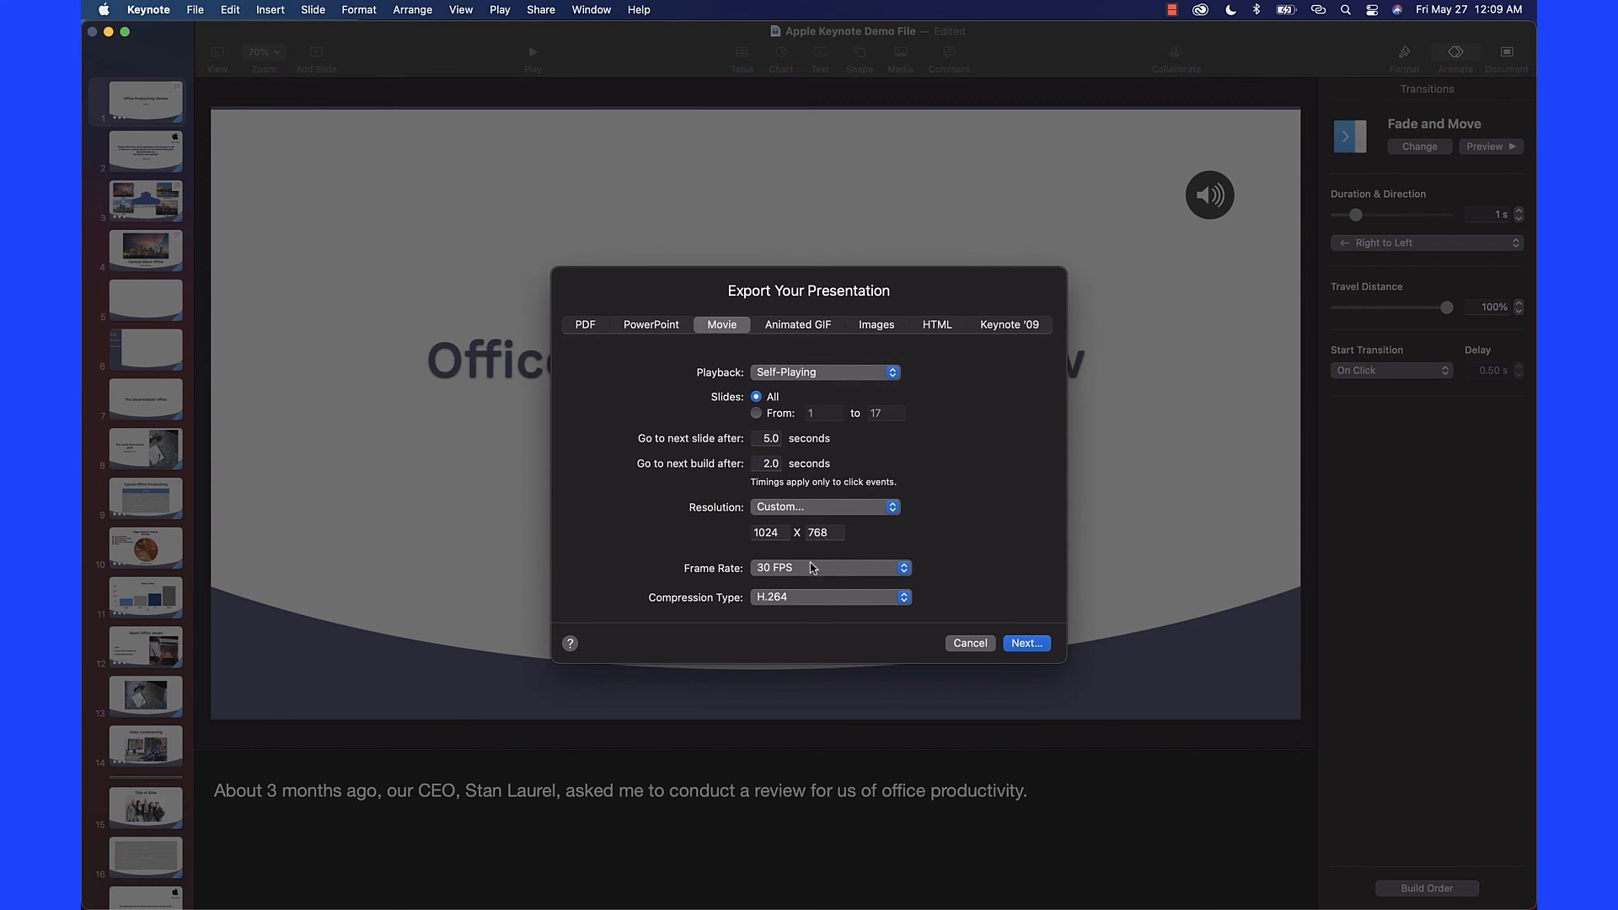
left_click(813, 567)
left_click(779, 567)
left_click(778, 603)
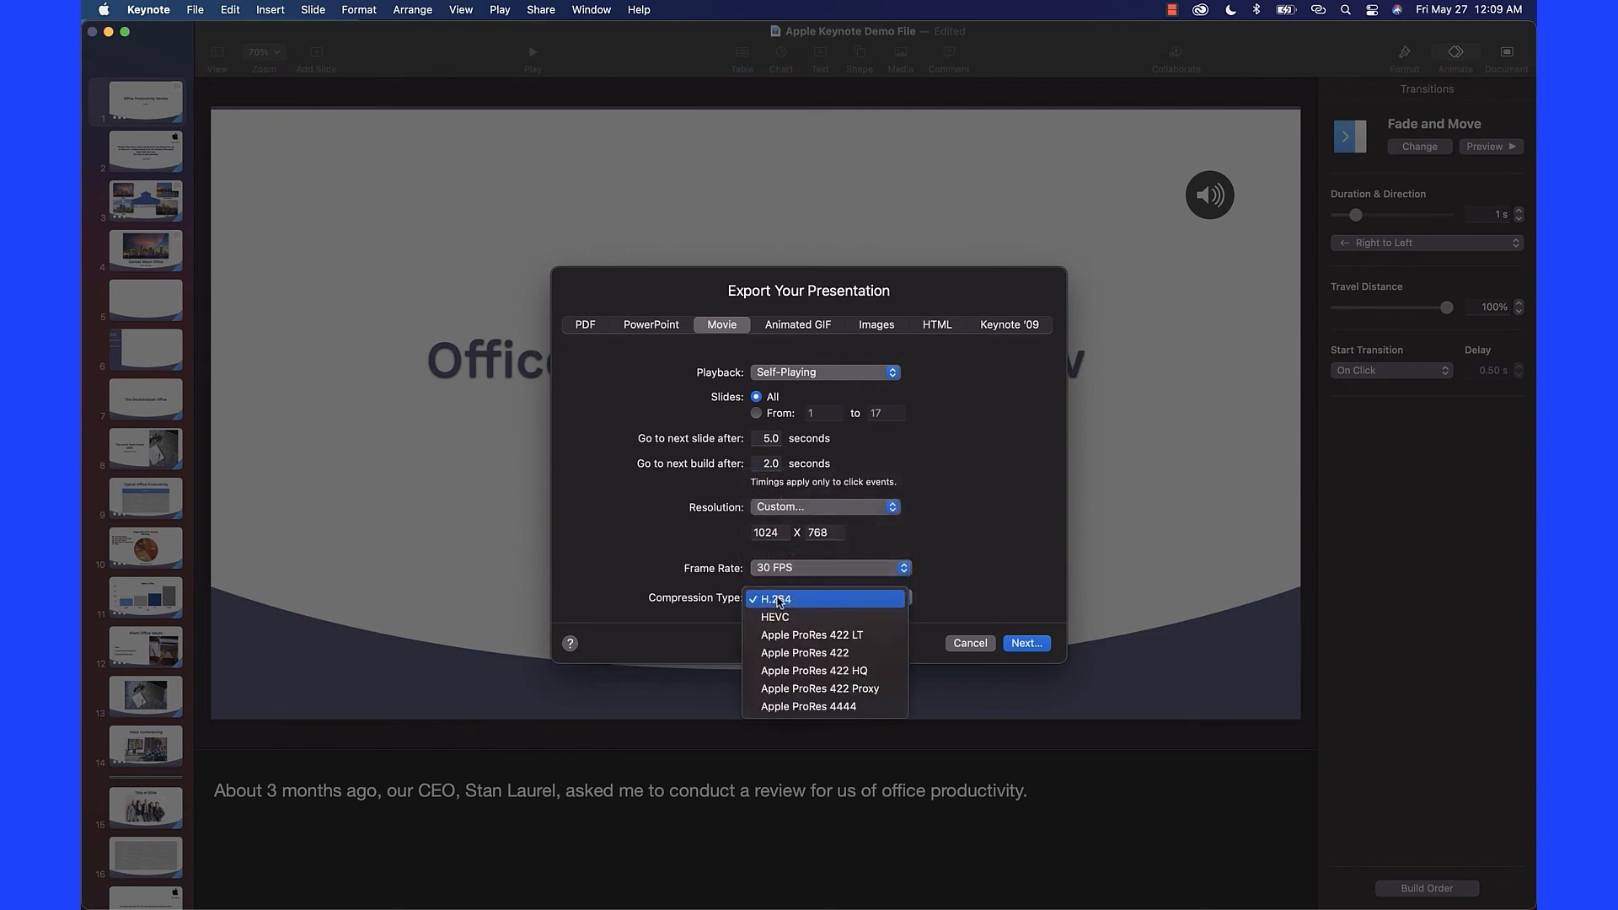
left_click(949, 550)
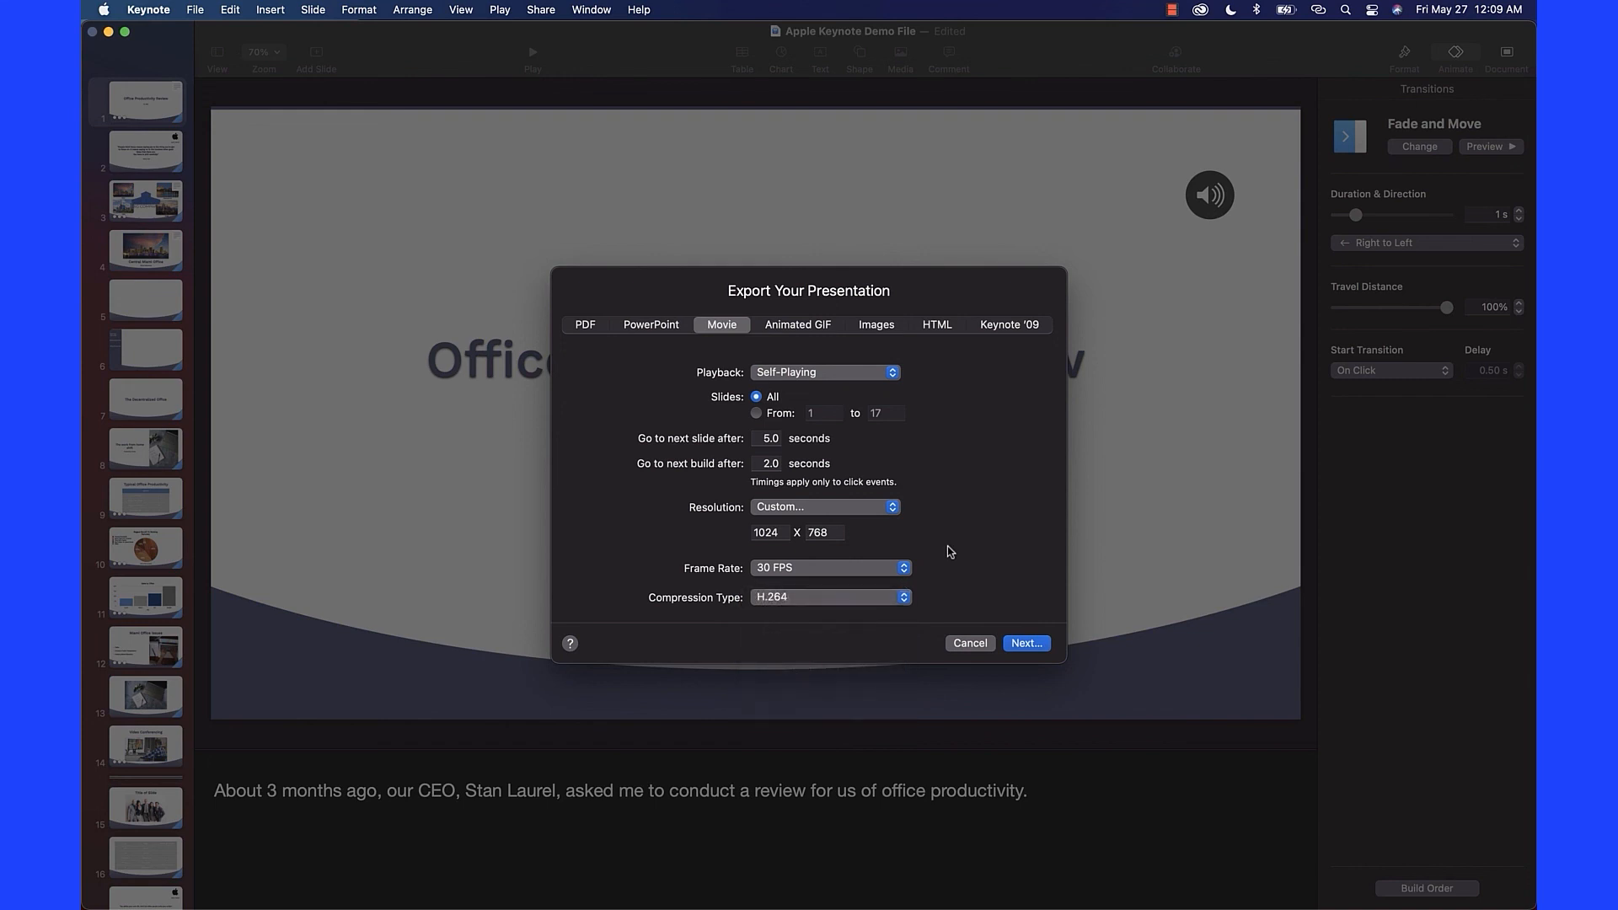
Set the playback to Slideshow Recording and export the movie as Apple Keynote Demo File into the Keynote Training folder.
left_click(805, 376)
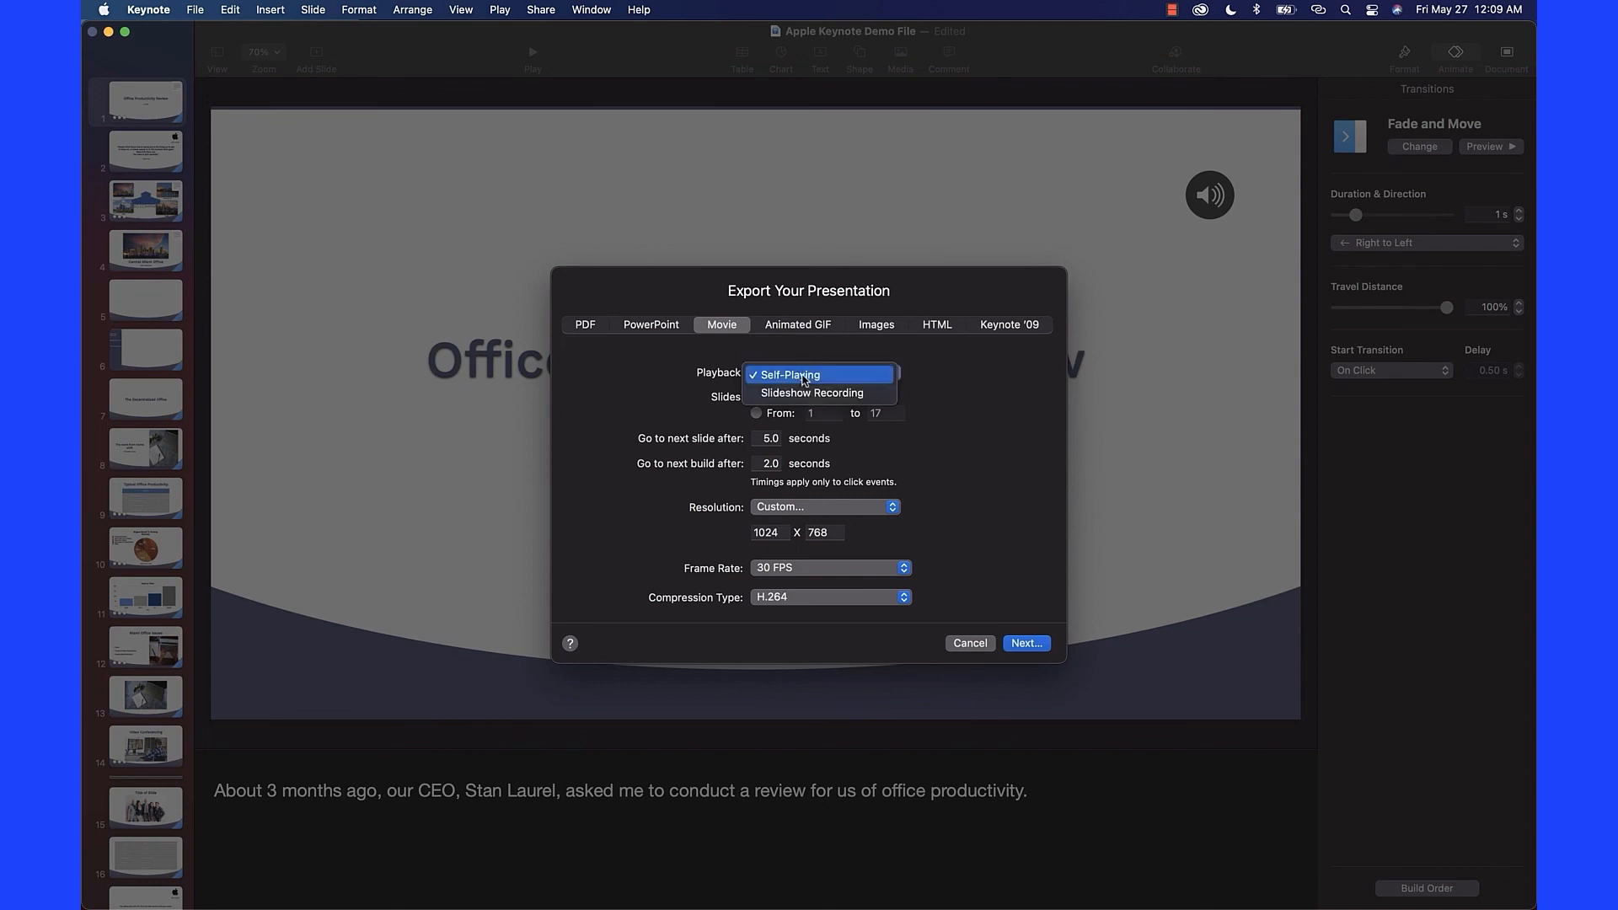
left_click(807, 393)
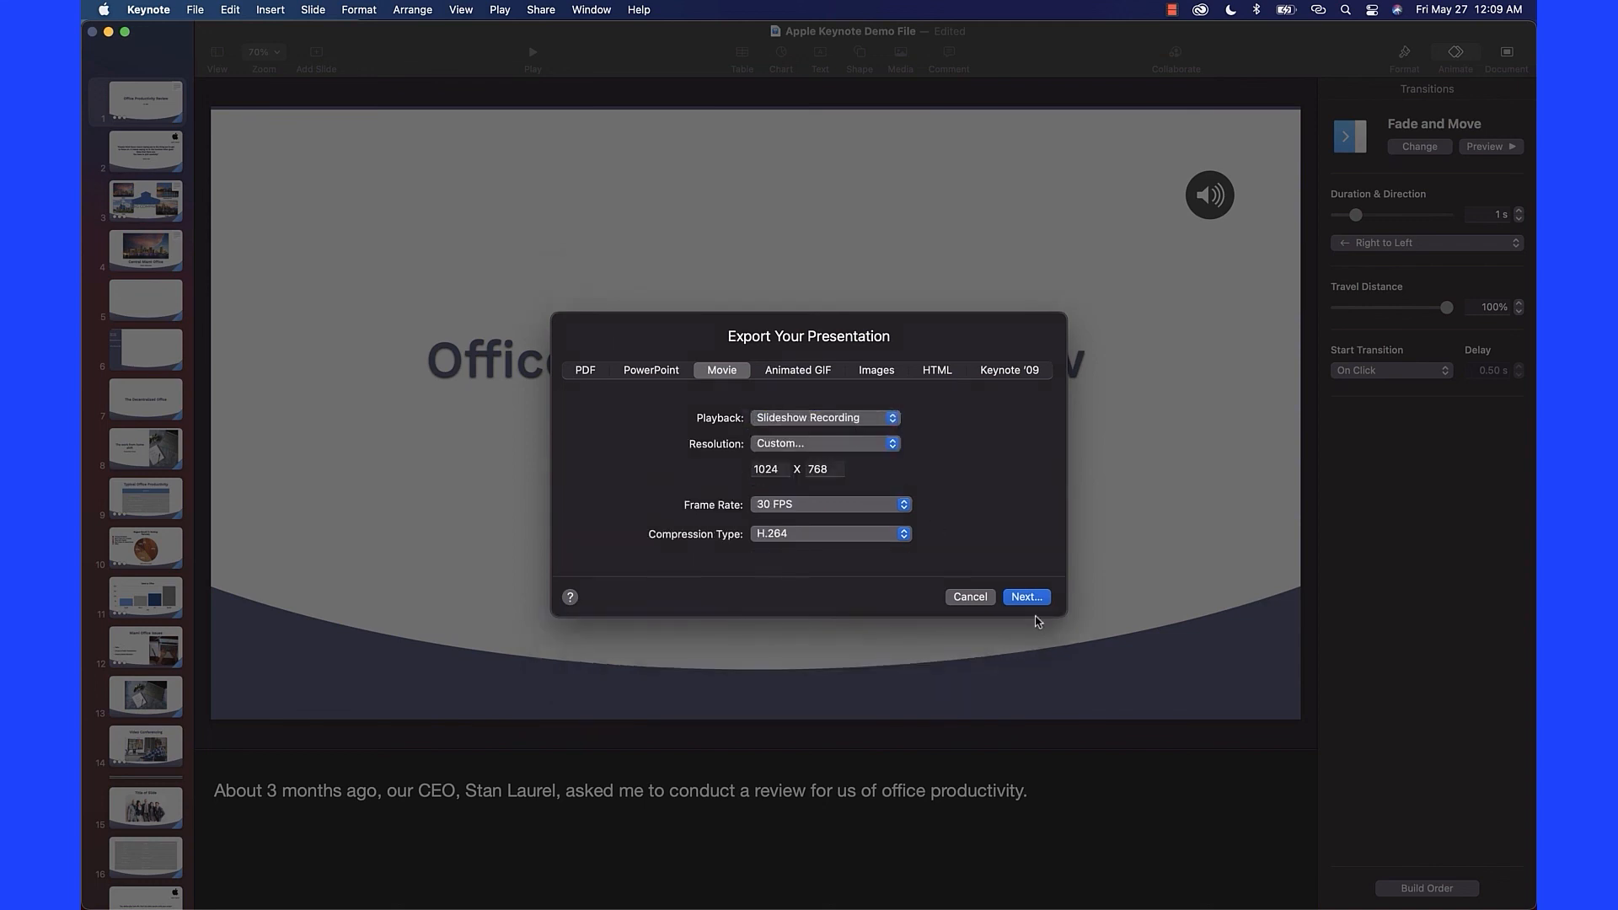
left_click(1026, 598)
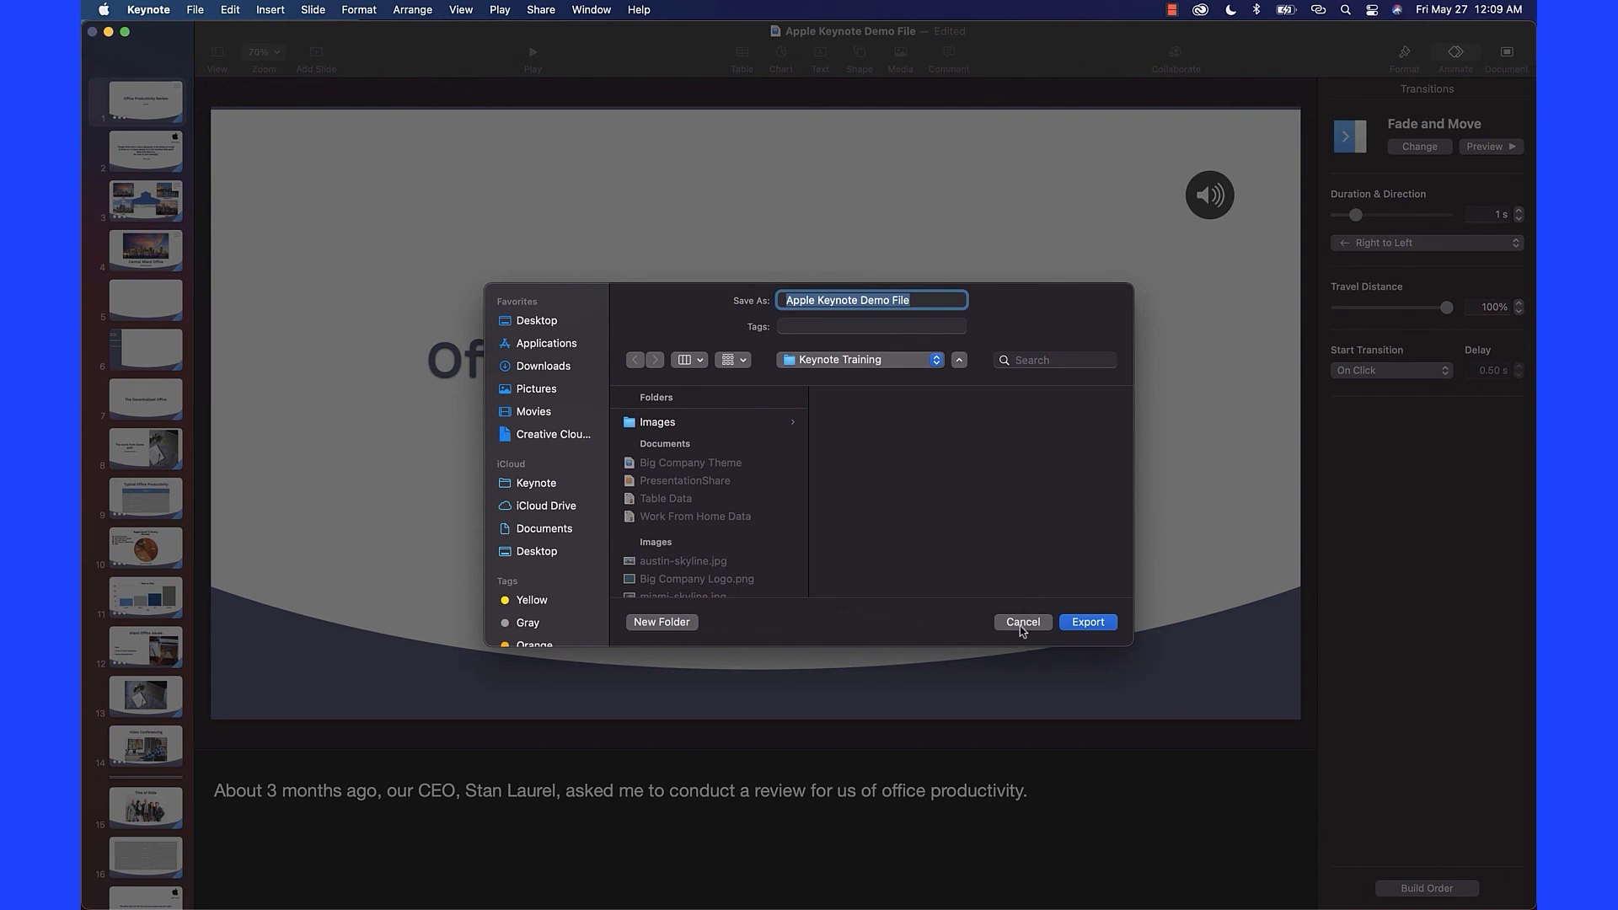
left_click(1089, 623)
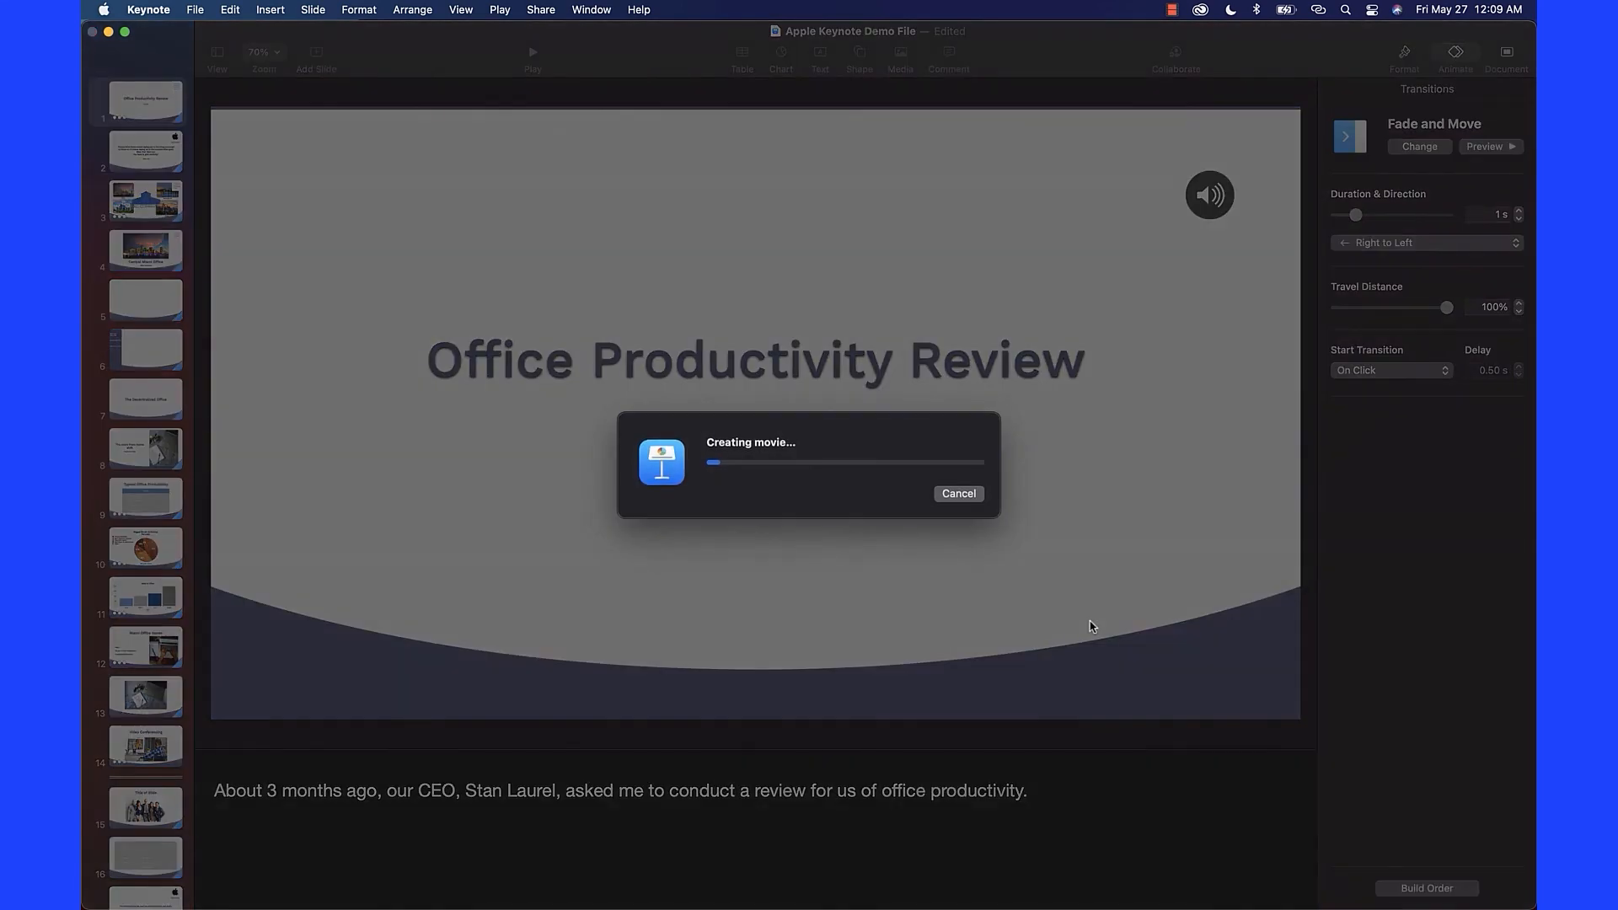
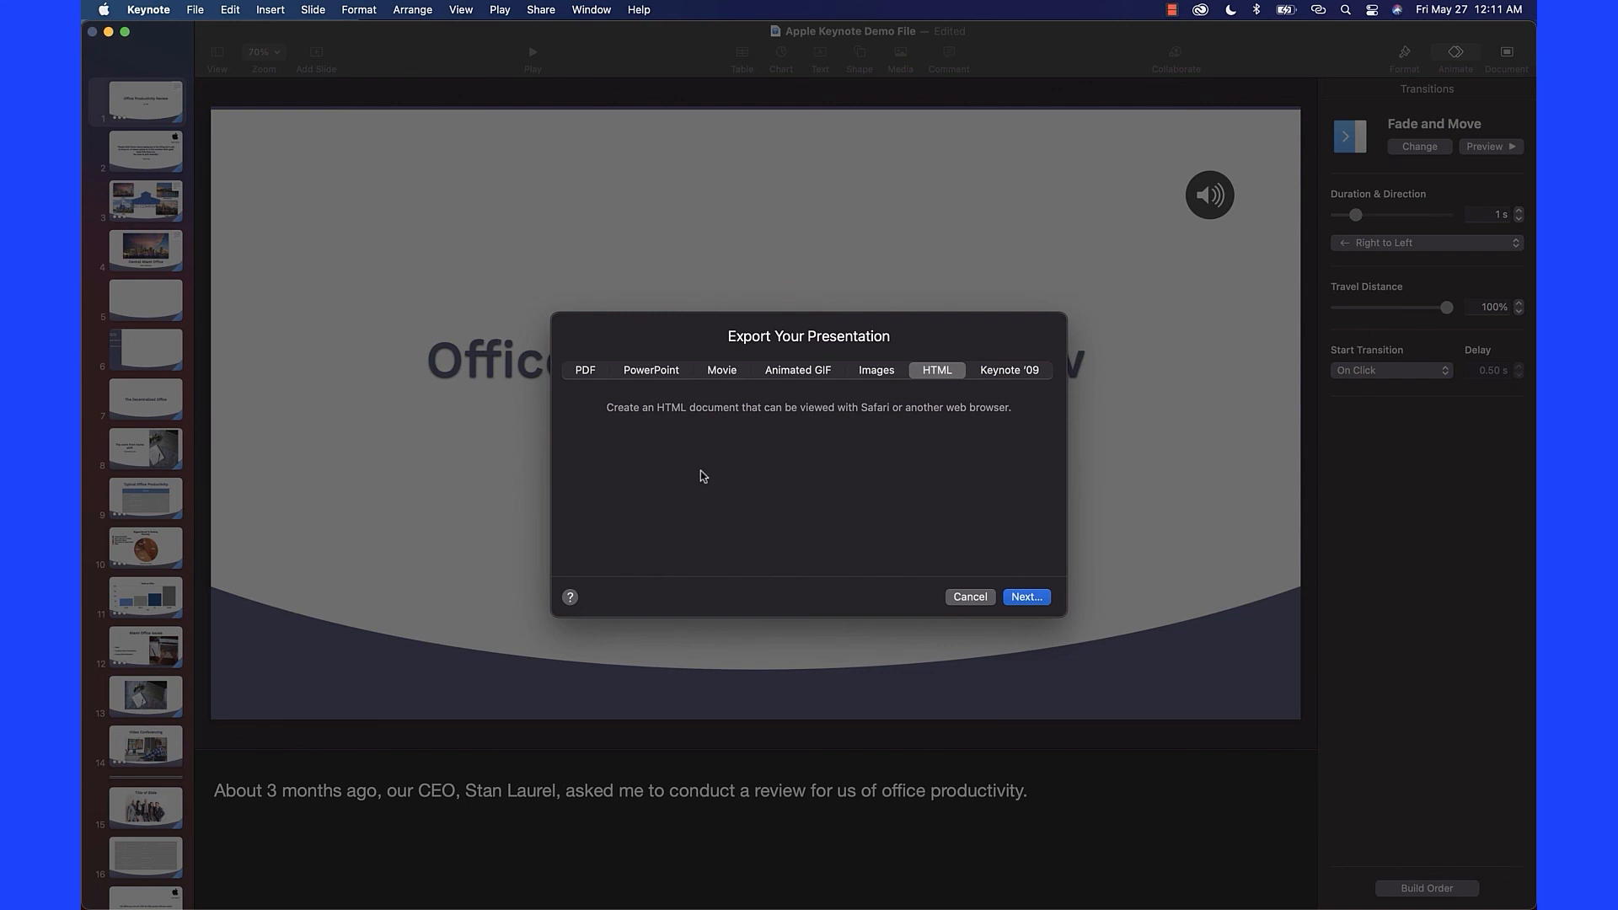
Export the presentation as HTML named Apple Keynote Demo File into a new html folder inside Keynote Training.
left_click(1036, 597)
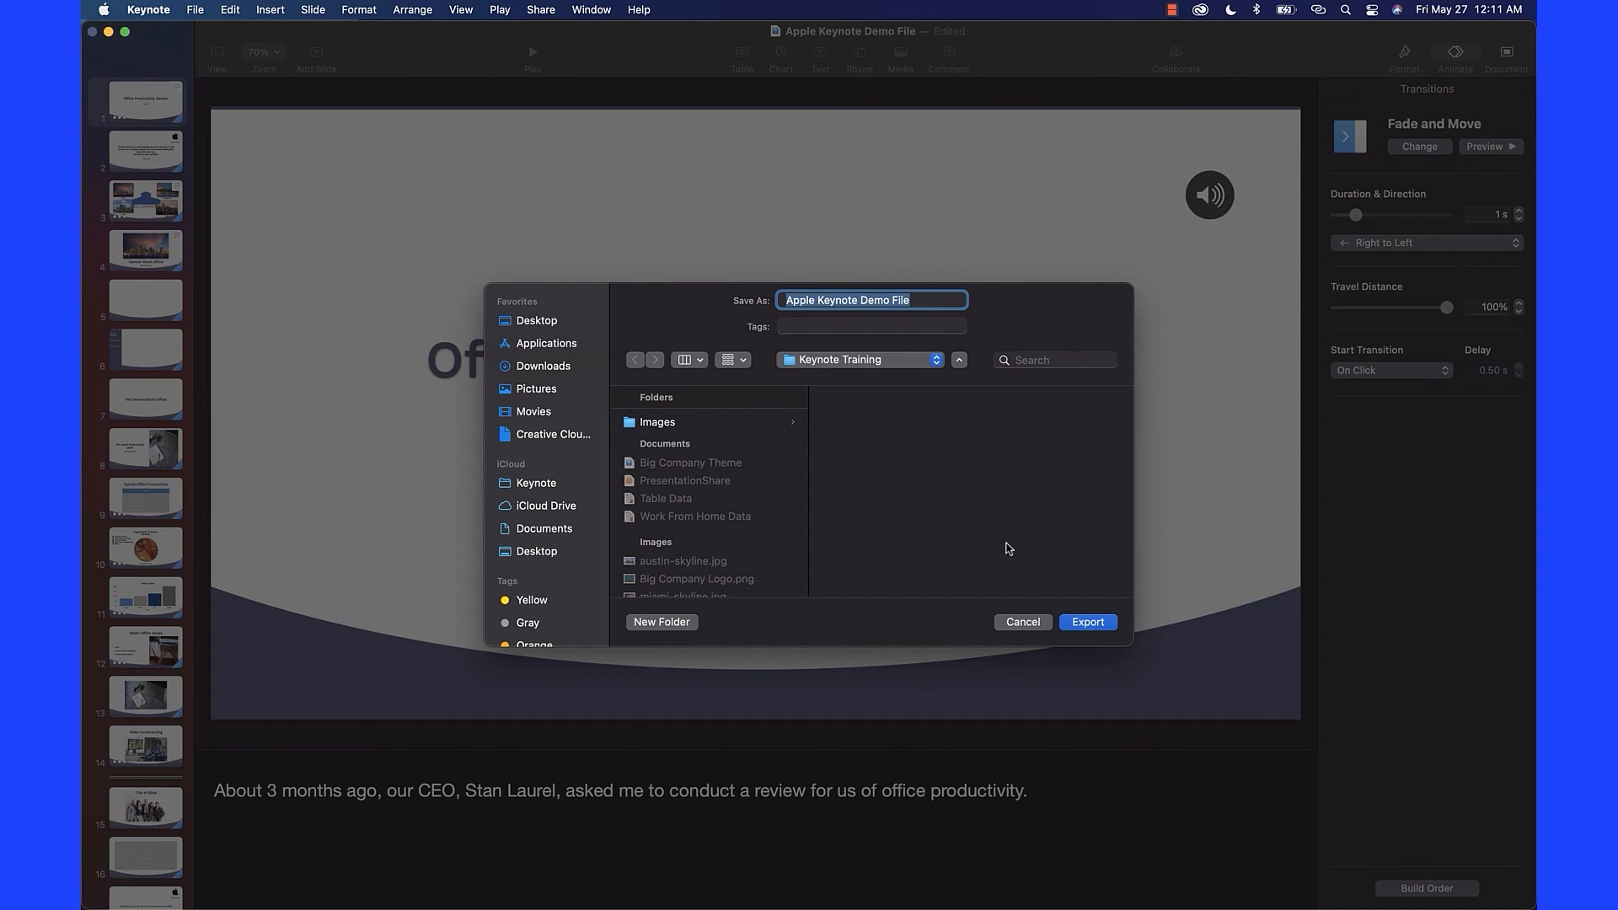
left_click(676, 624)
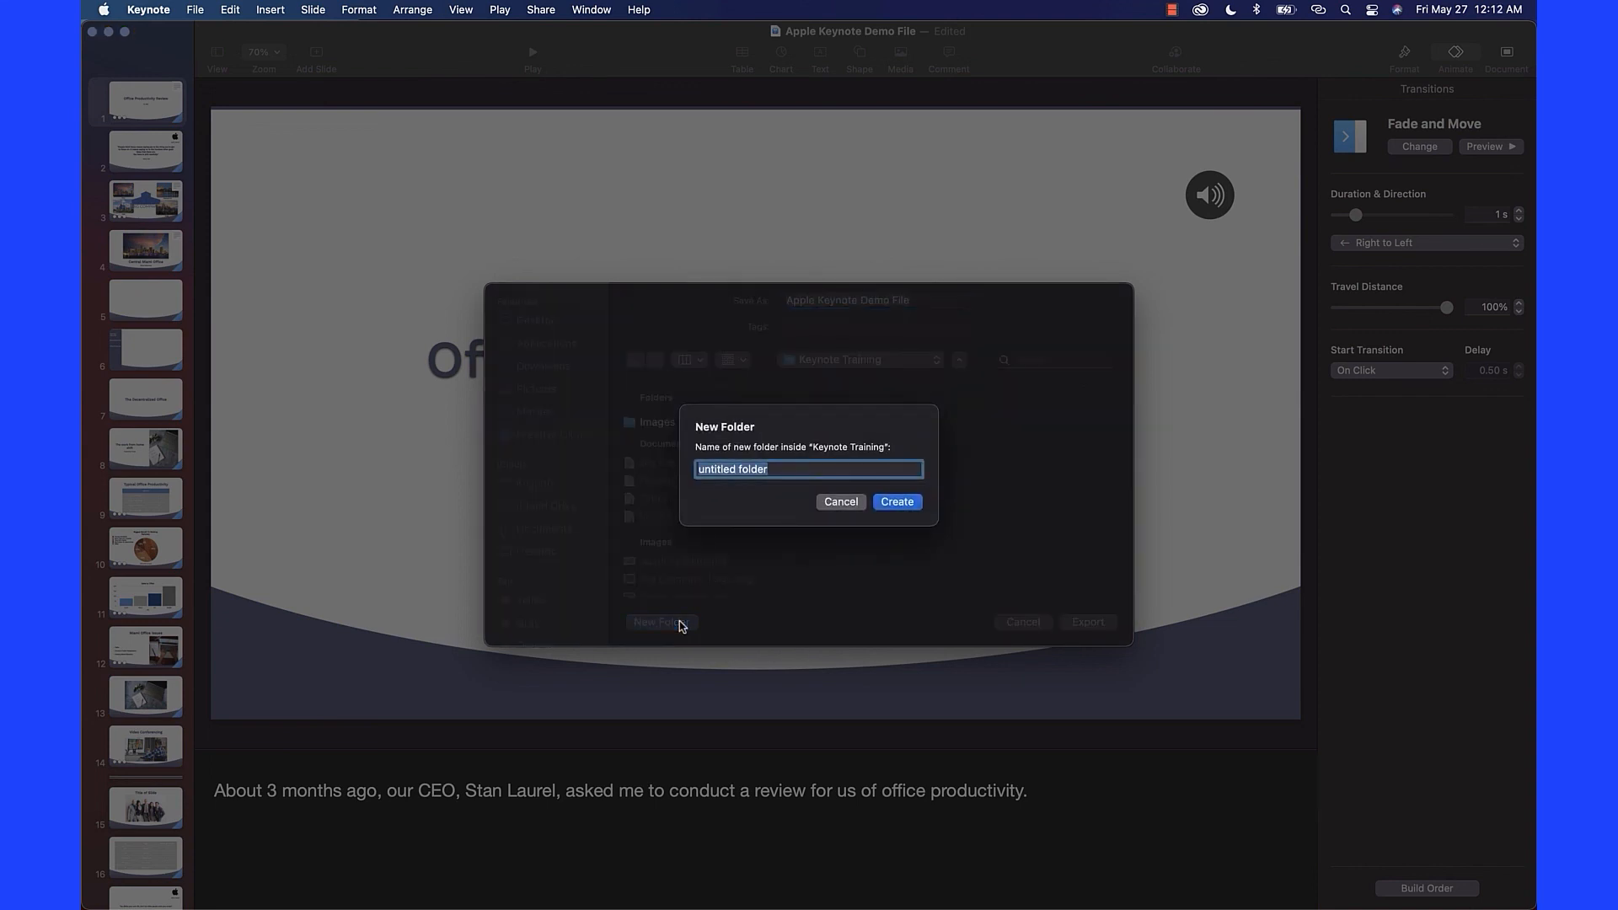
type("html")
key("Return")
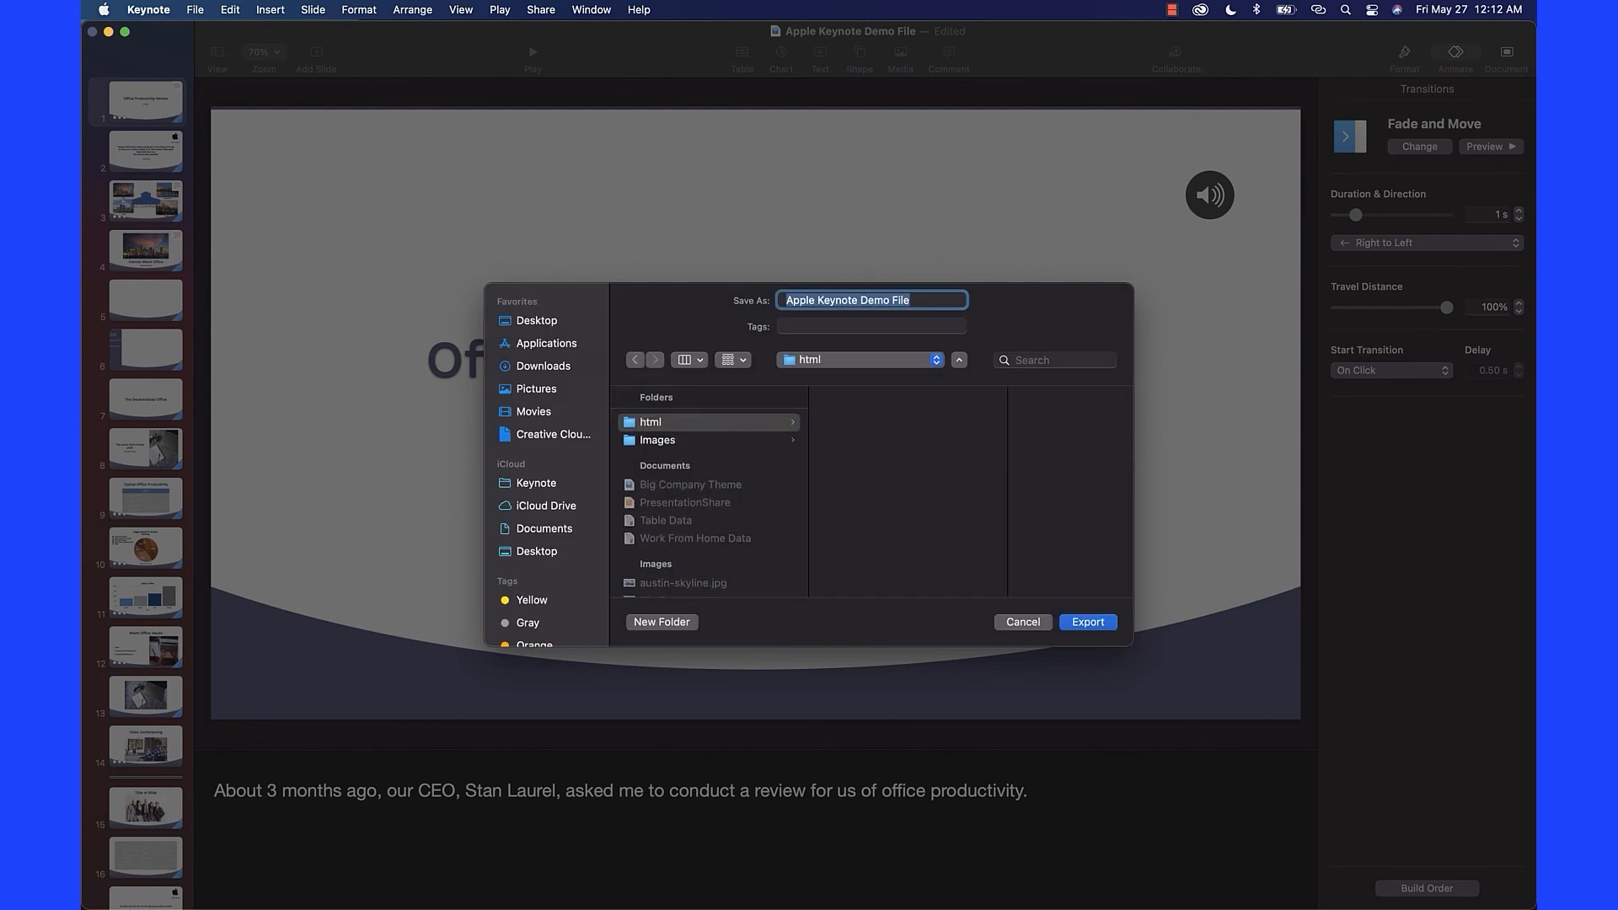
left_click(1078, 624)
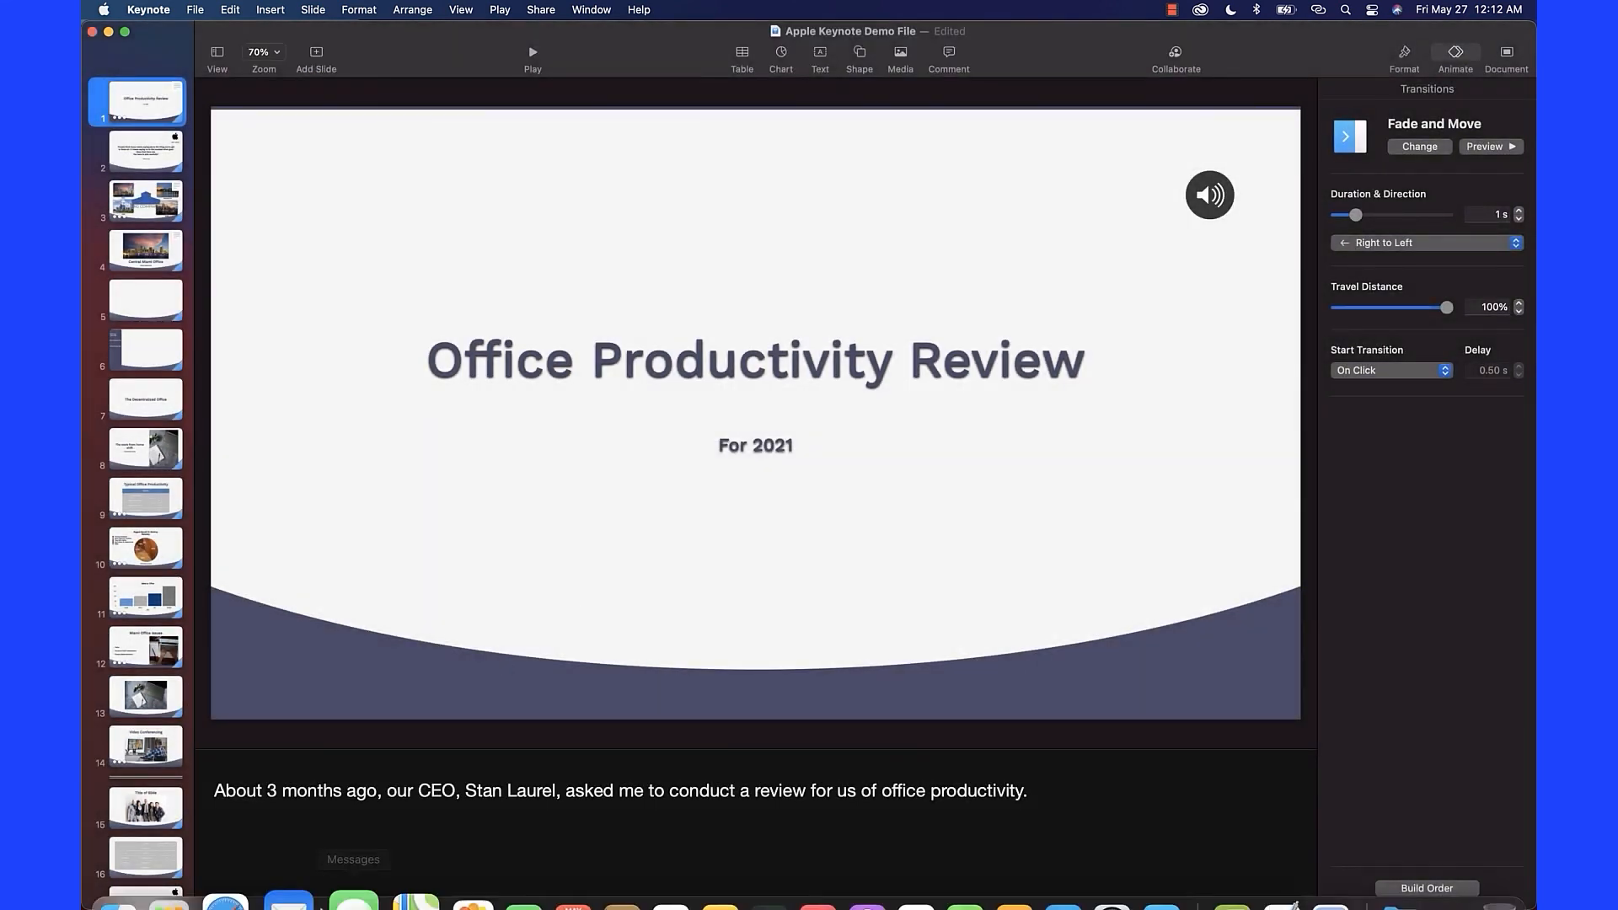
Switch to Finder and open the exported index.html from the Apple Keynote Demo File folder inside html.
left_click(152, 877)
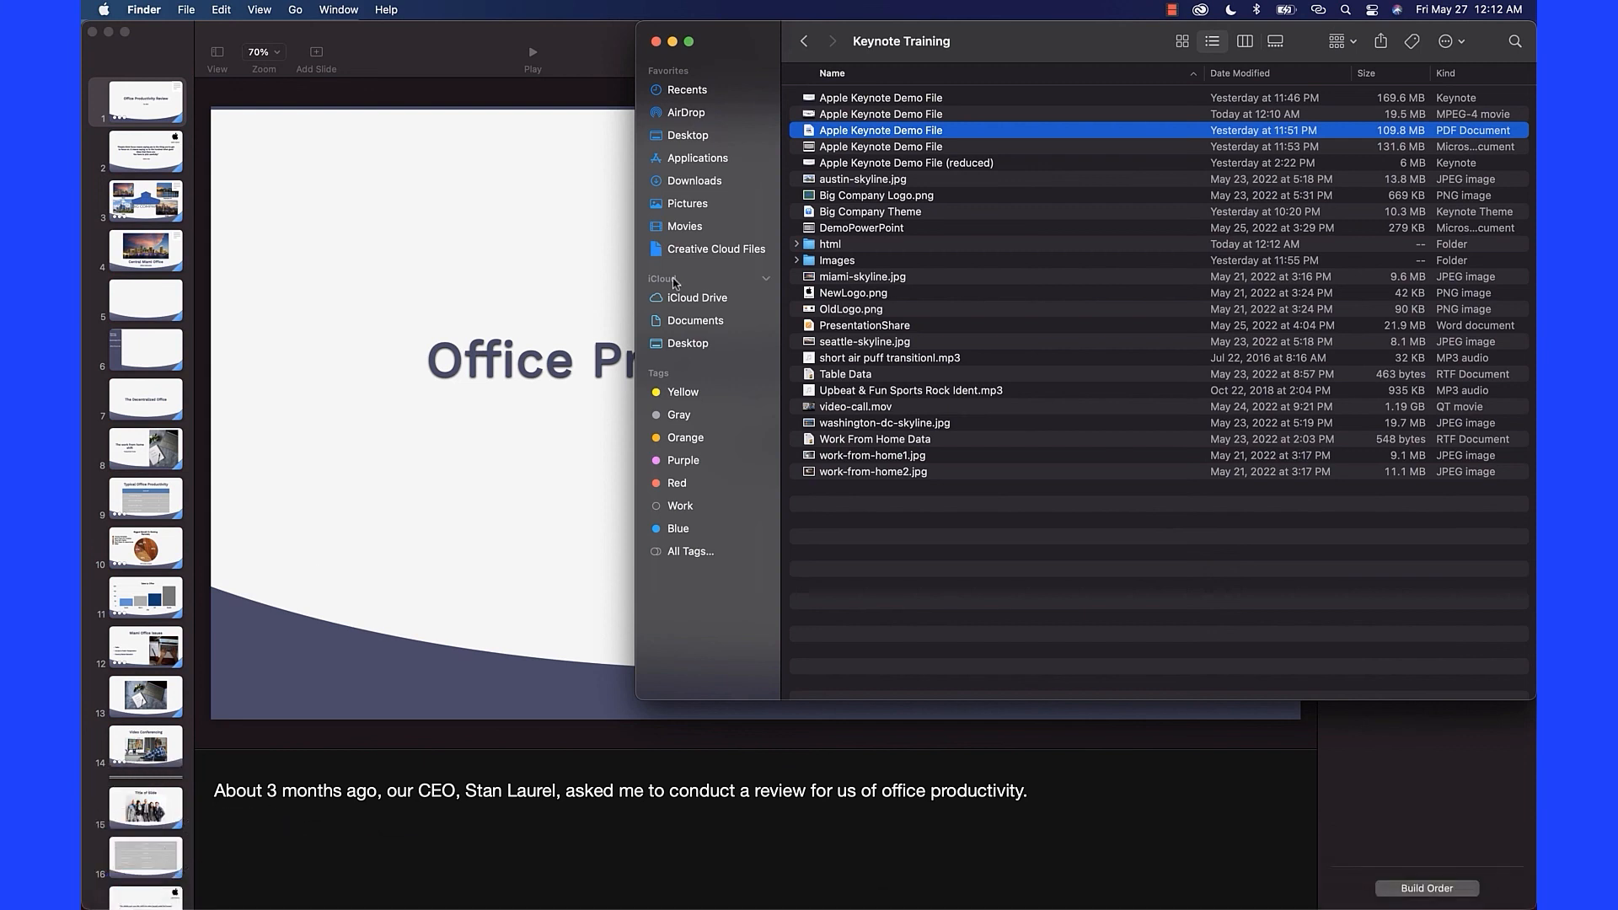
left_click(795, 246)
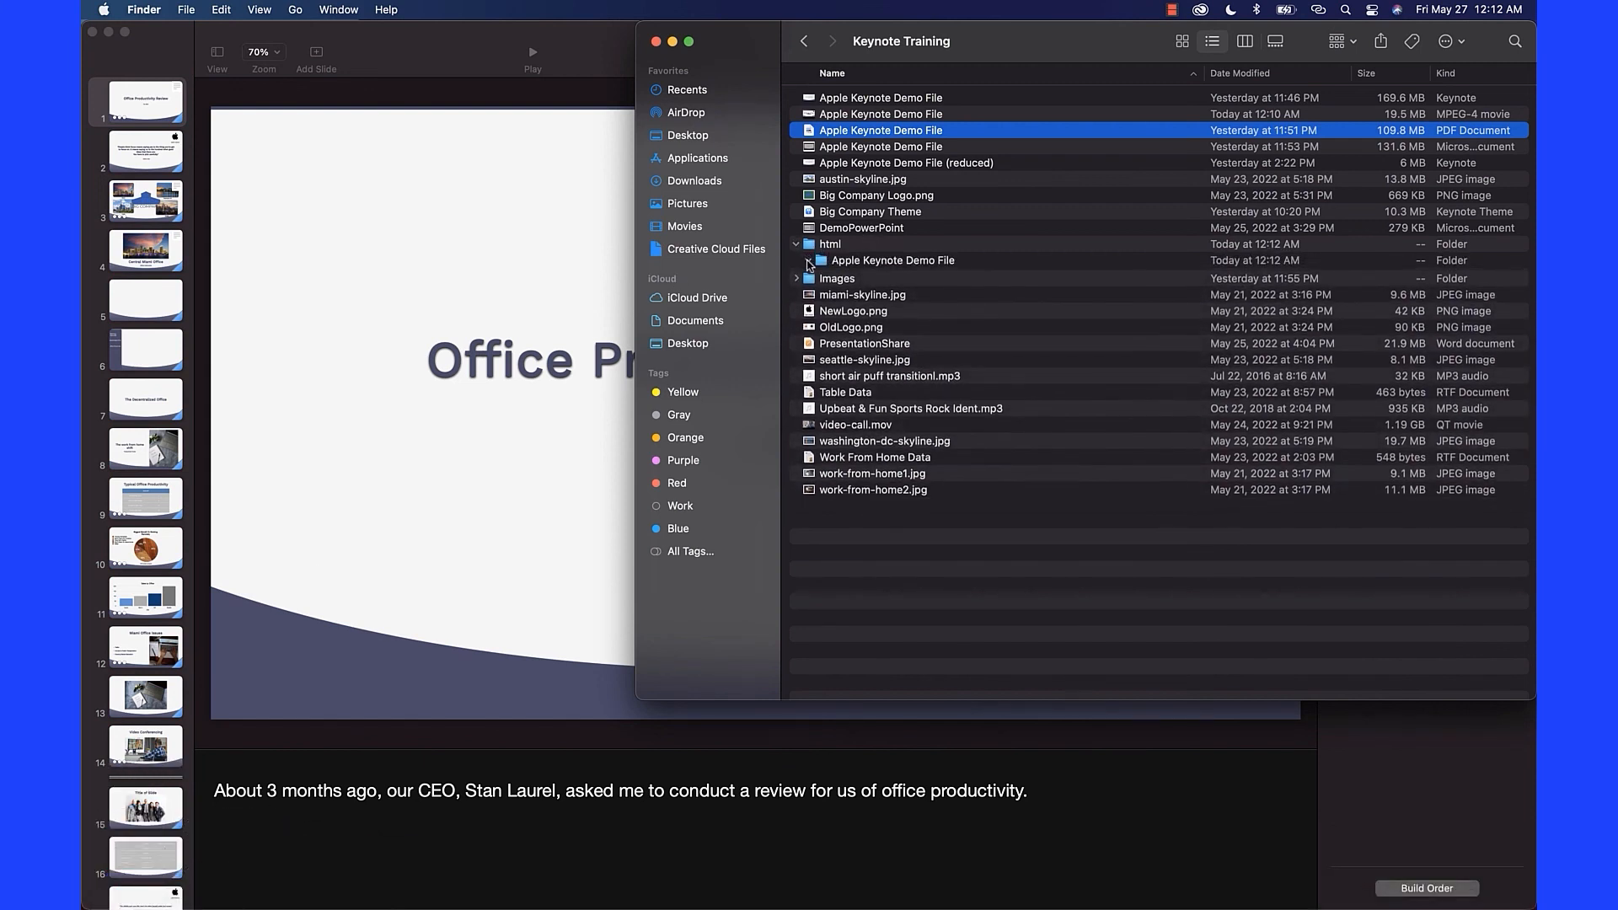
left_click(808, 262)
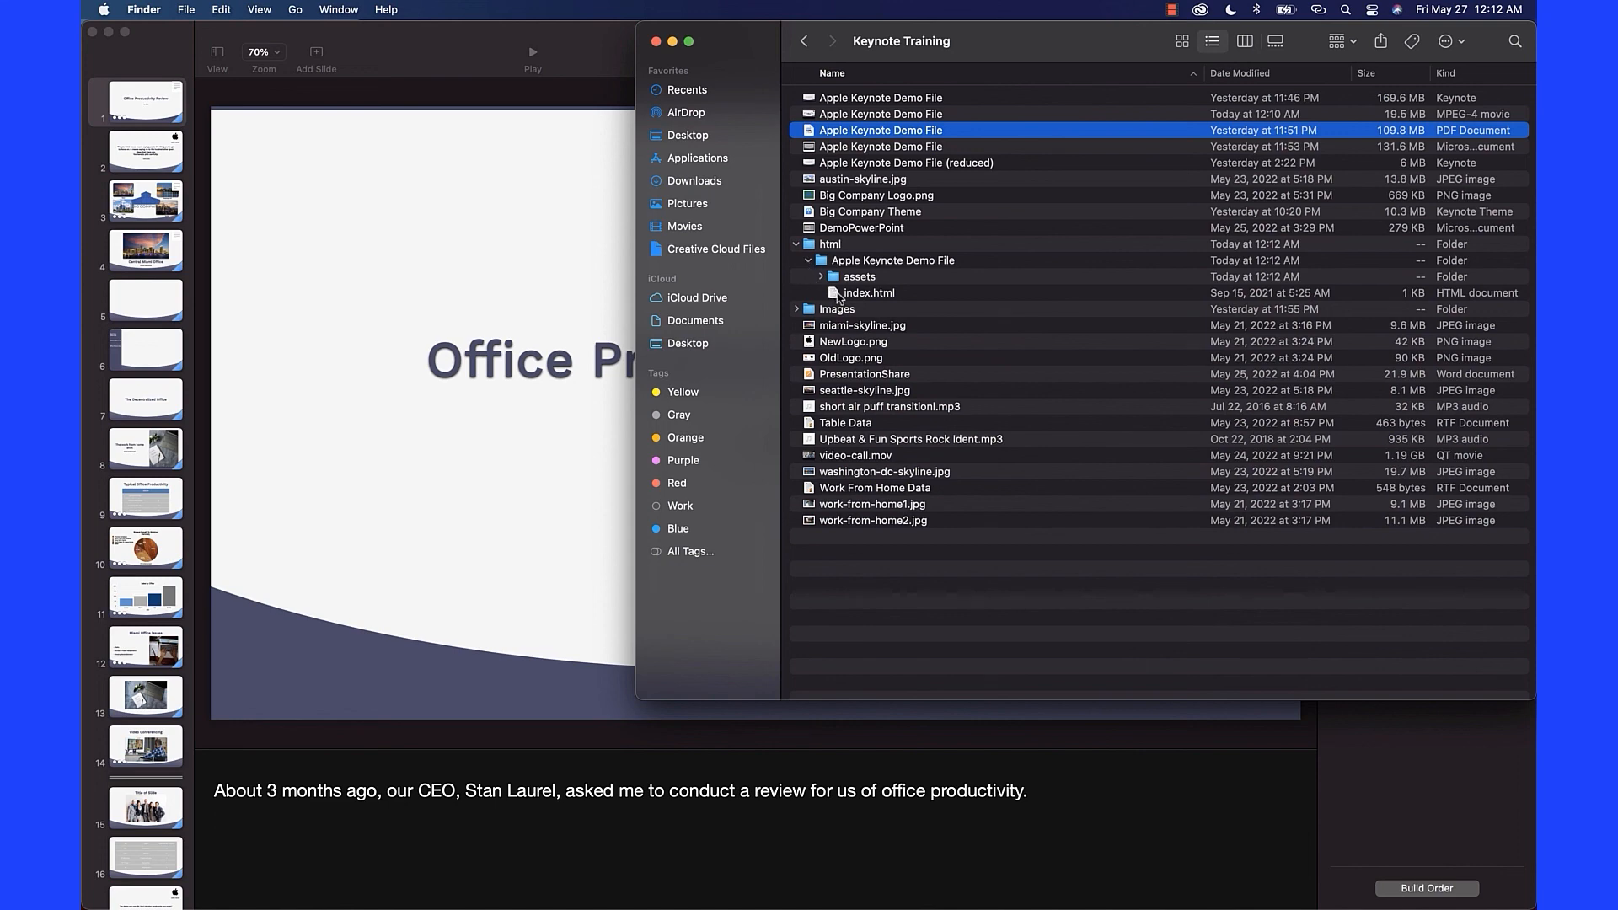
left_click(839, 295)
double_click(838, 294)
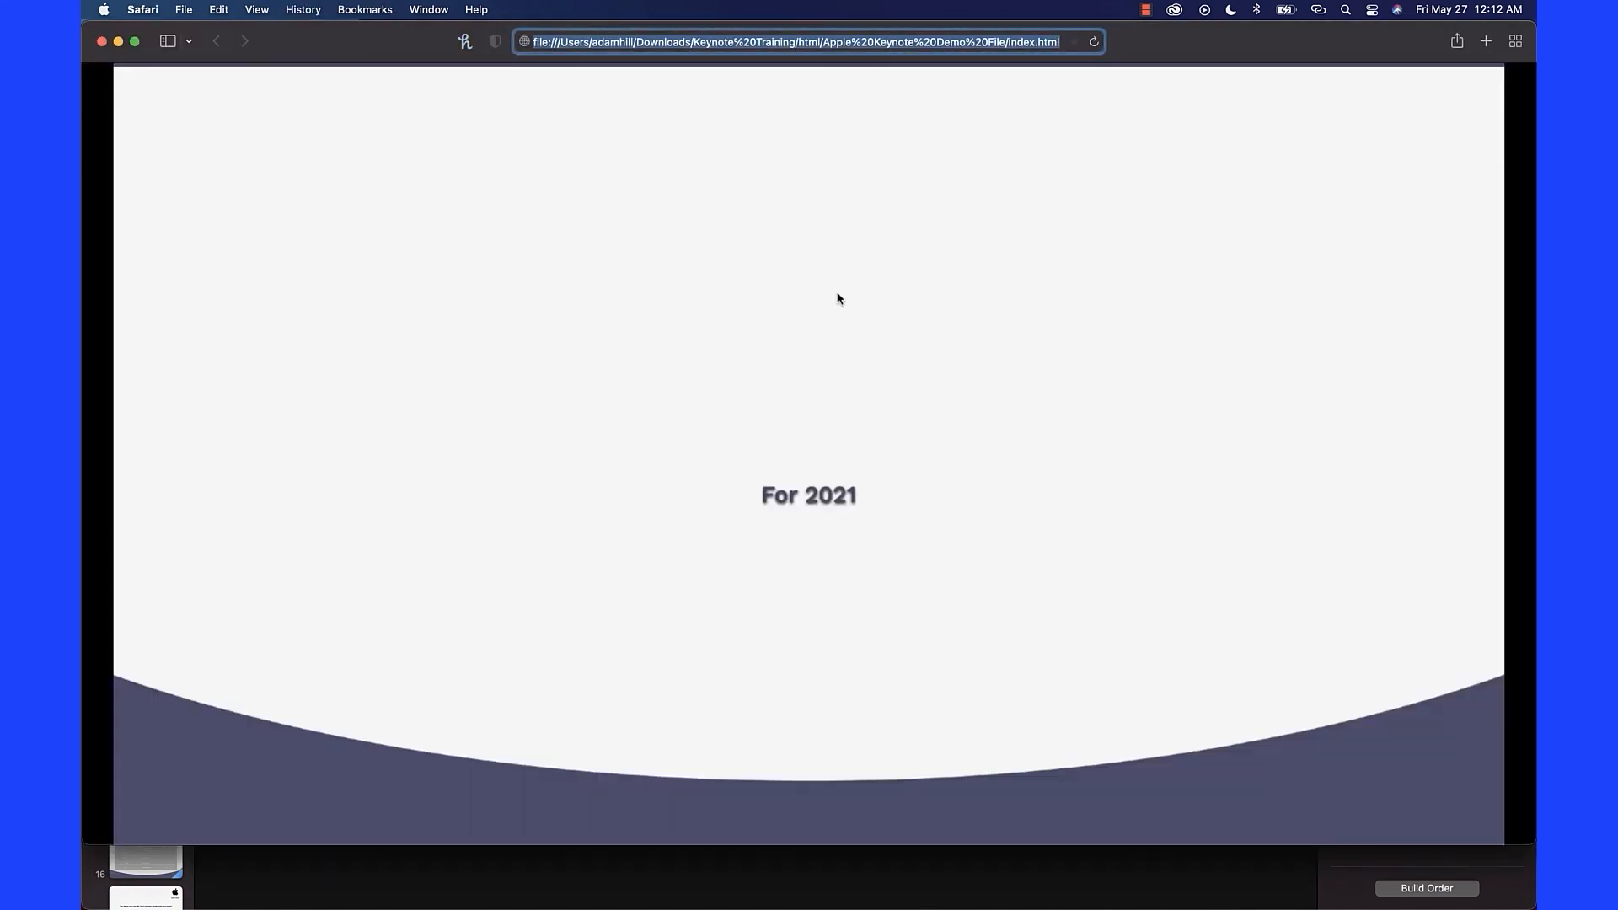
Play through the opening title and quote slides of the HTML presentation in the browser.
left_click(791, 462)
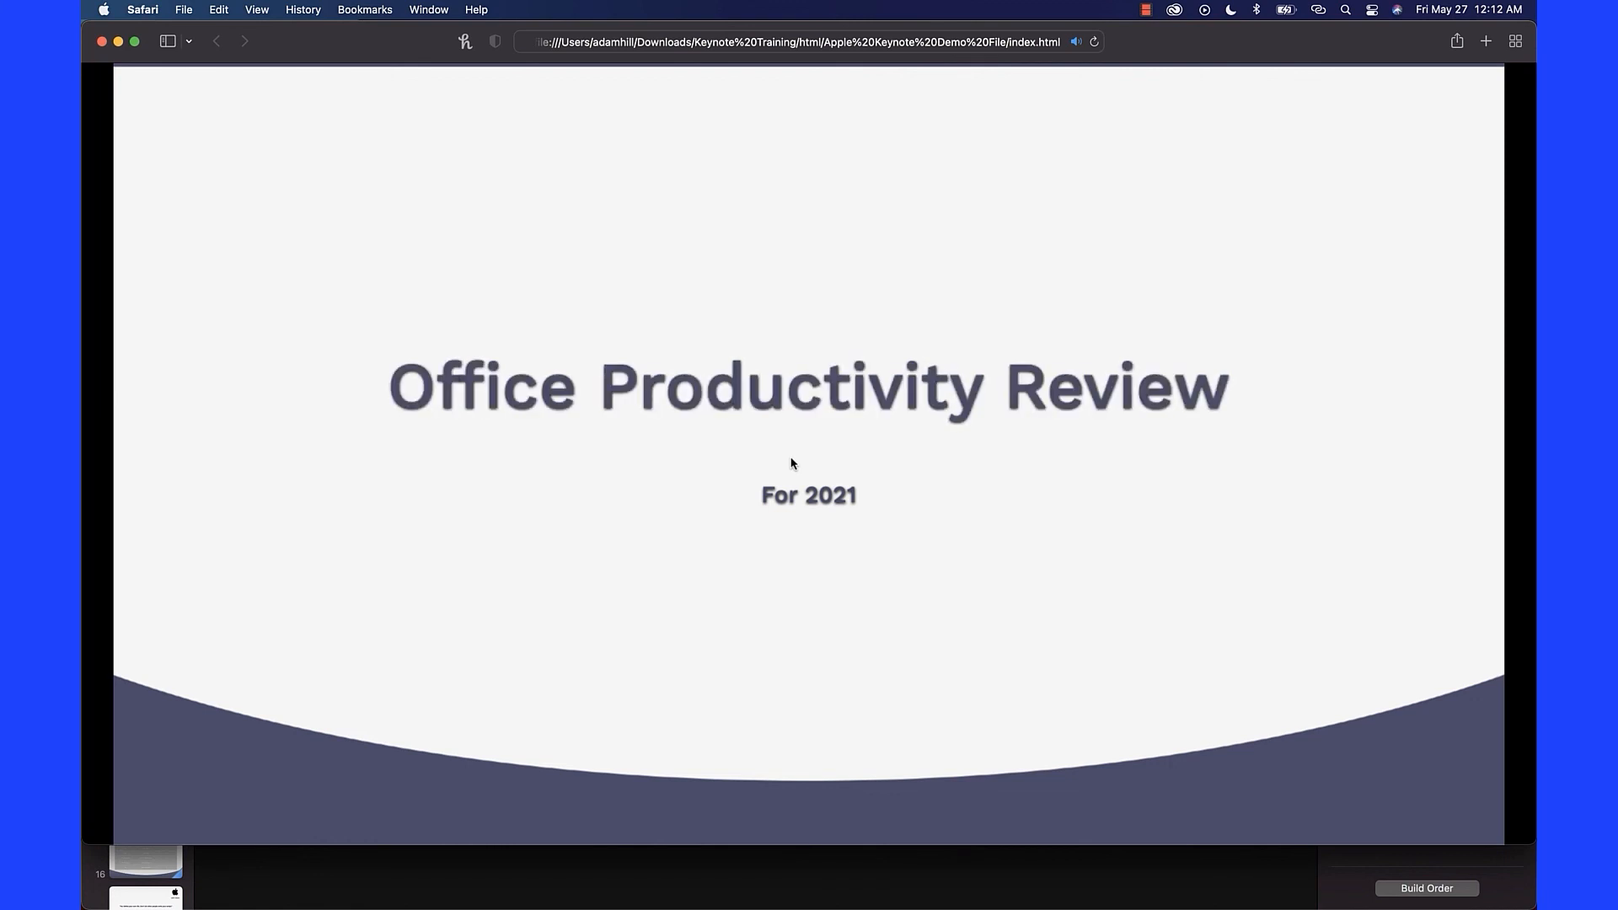
left_click(792, 462)
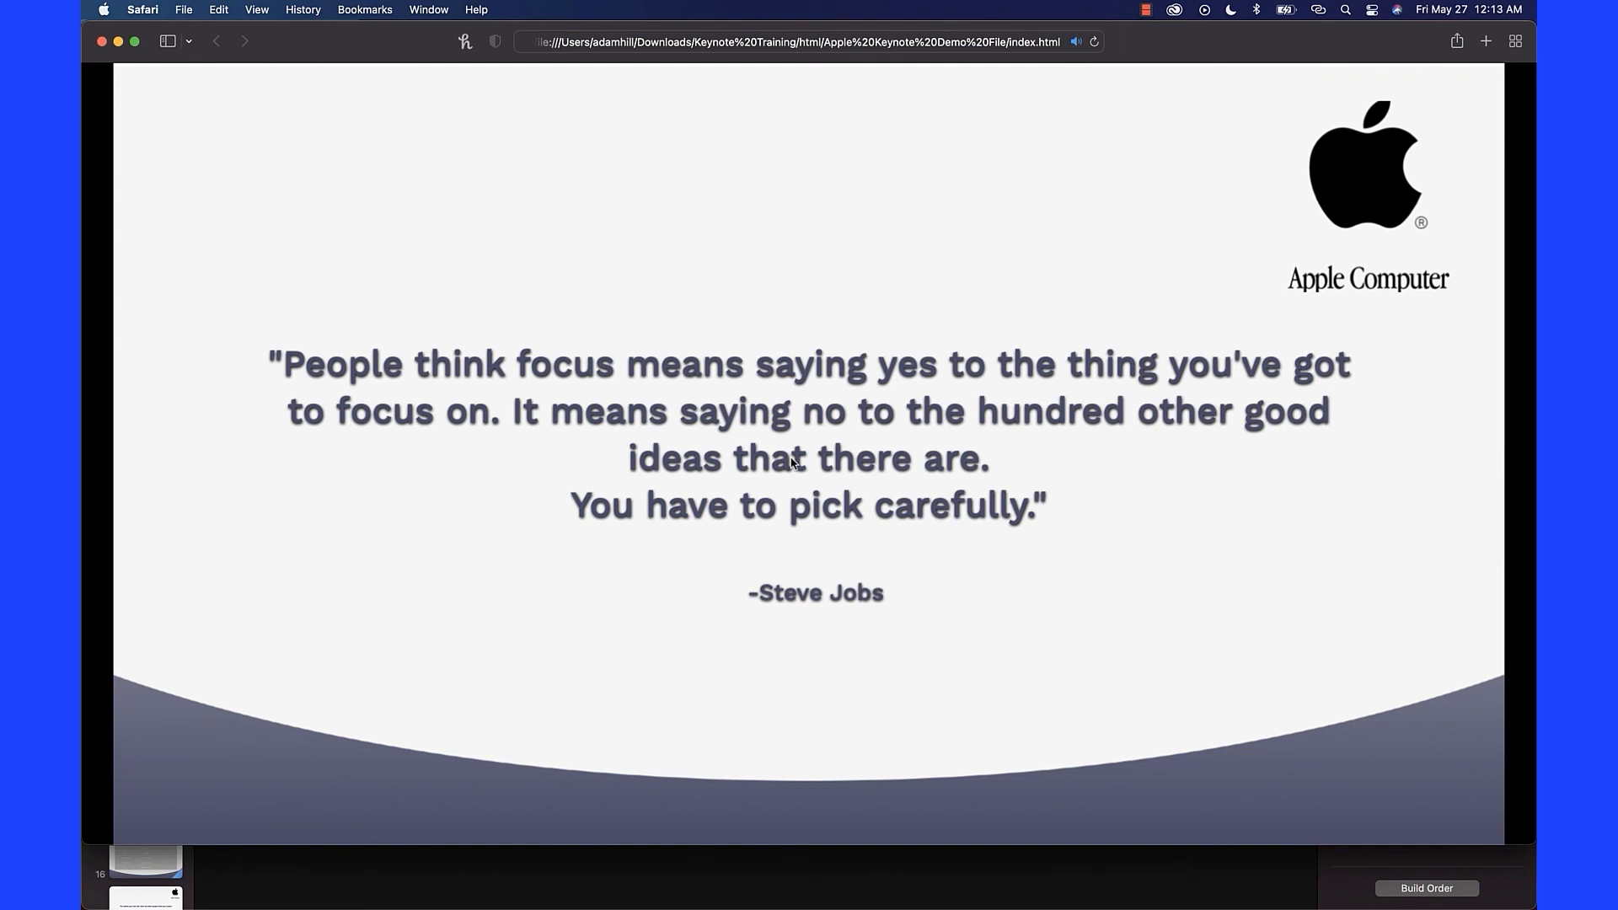
left_click(792, 463)
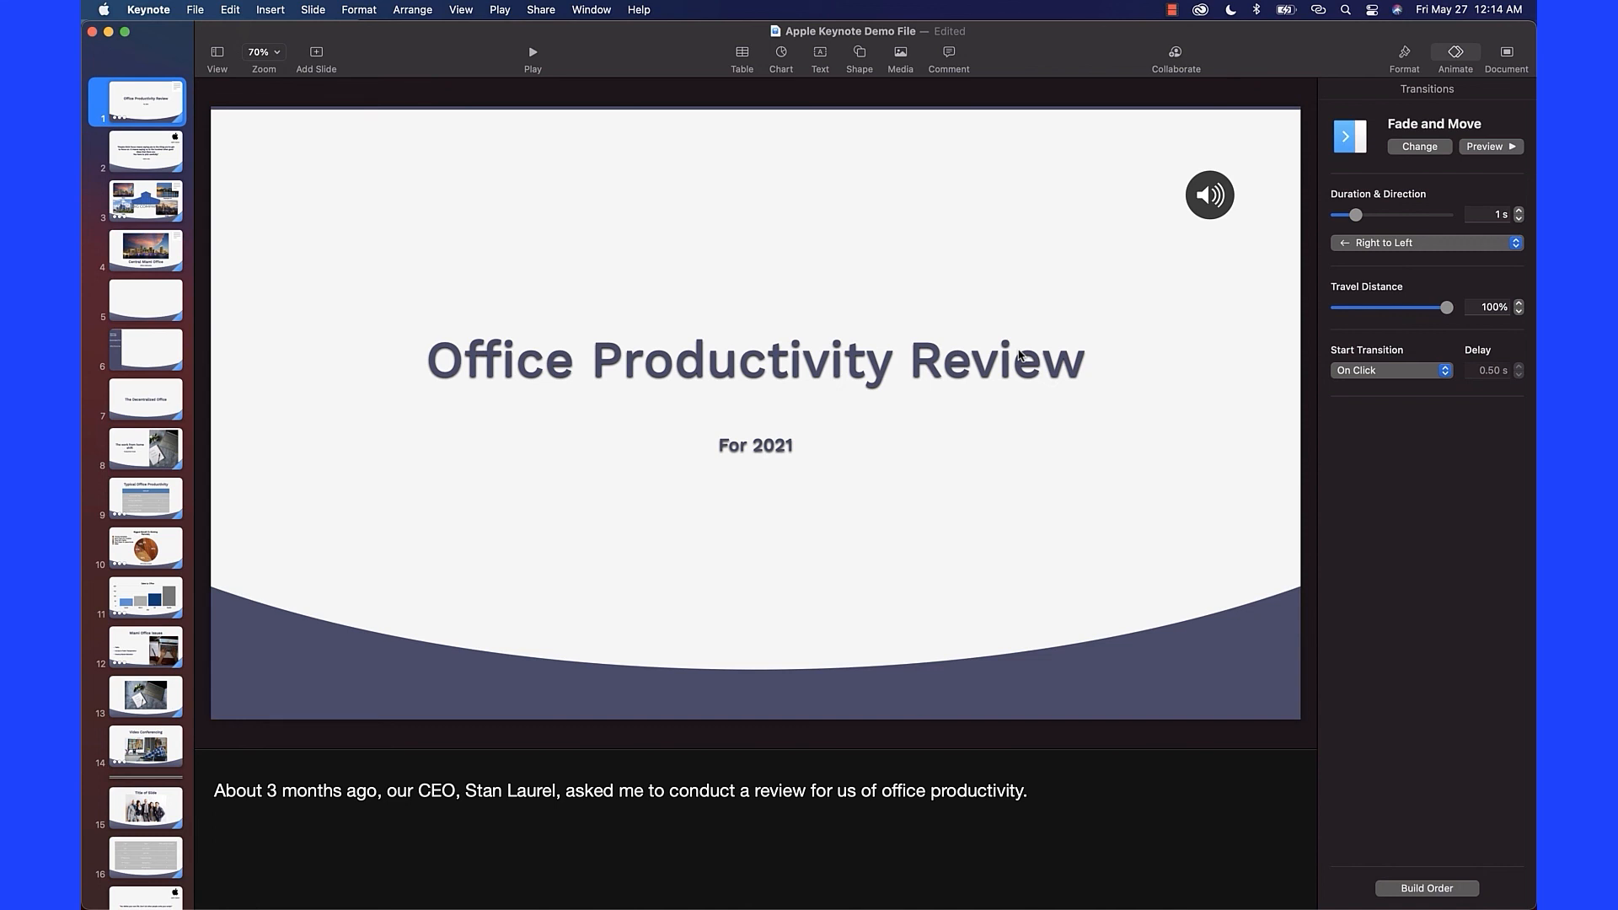
Start printing the presentation with detailed options, including name and date and using page margins in the Slide layout.
left_click(199, 10)
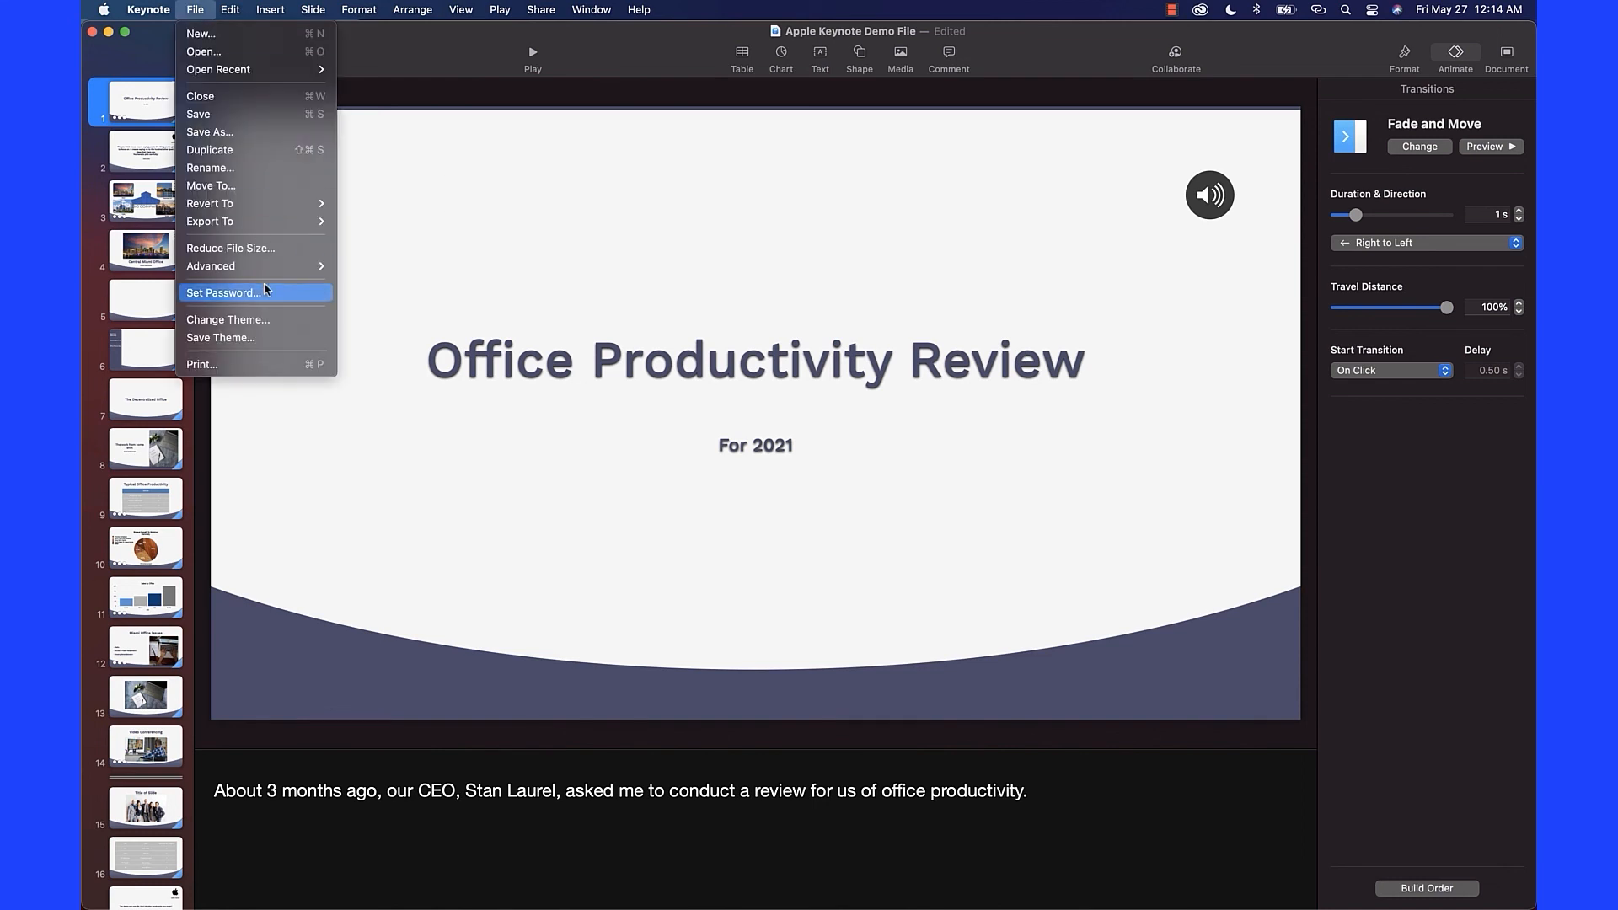
left_click(263, 366)
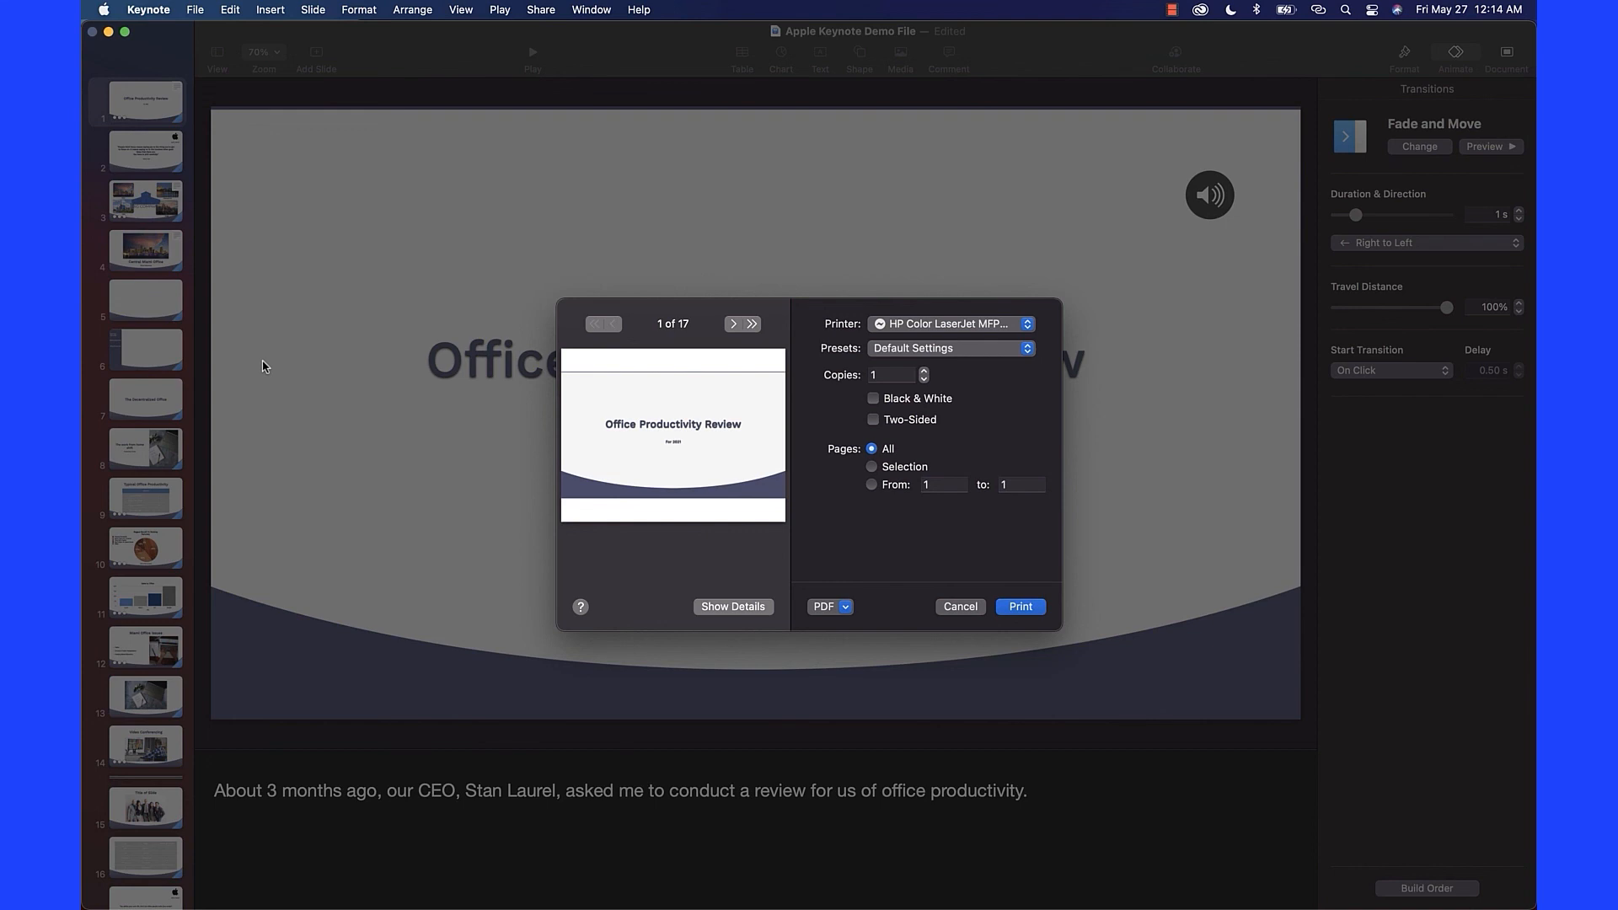
left_click(714, 607)
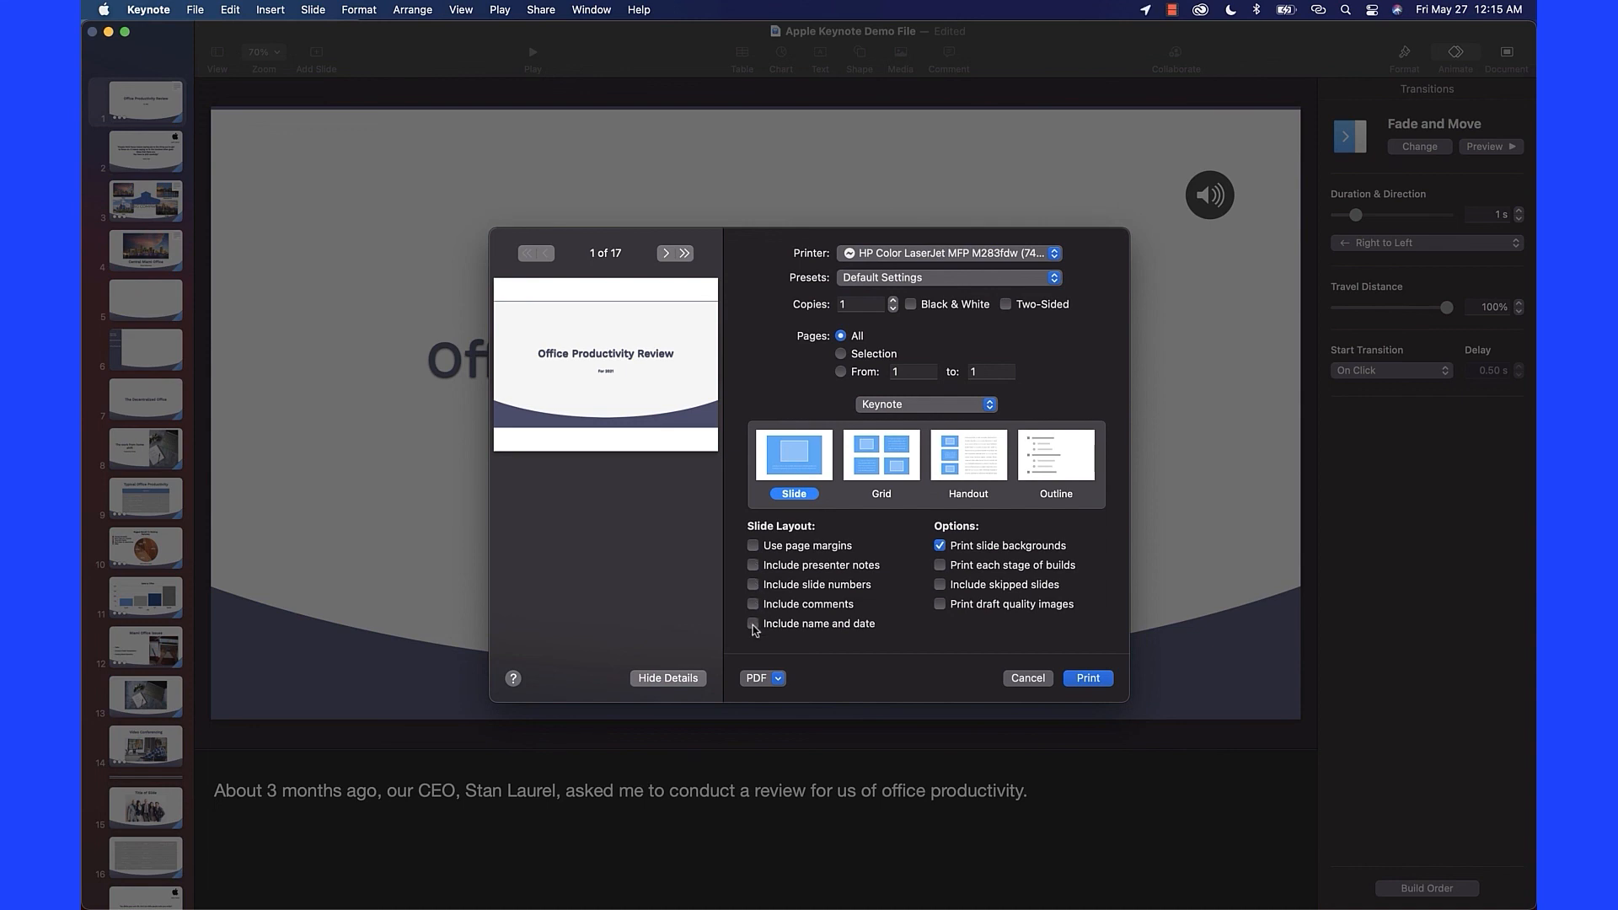
left_click(753, 624)
left_click(752, 546)
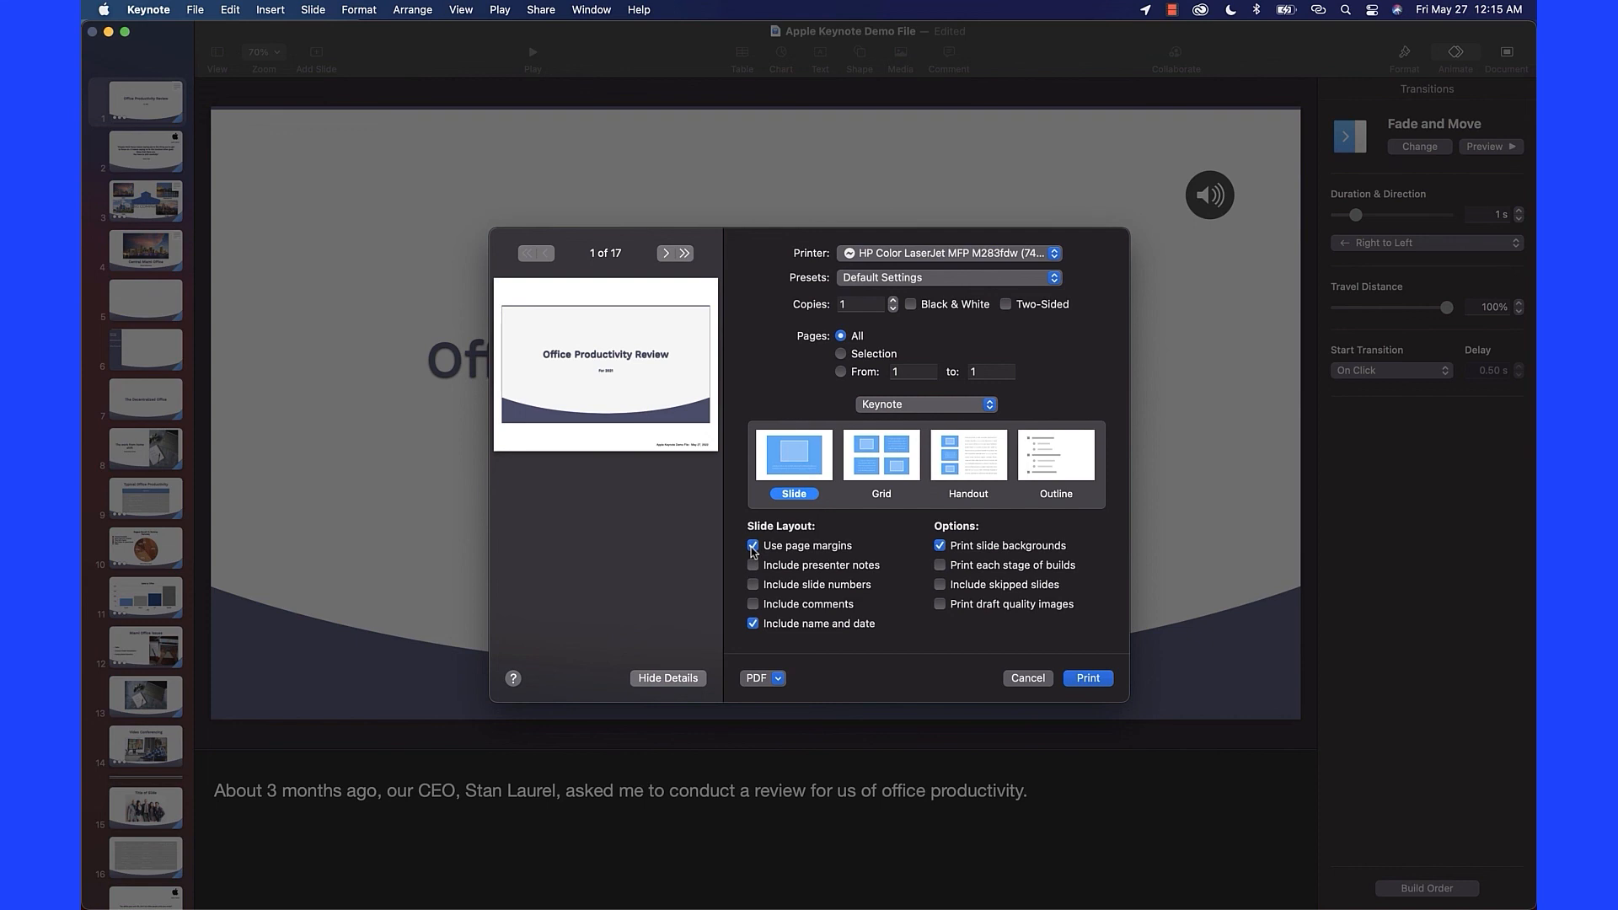
Try the Grid print layout and check its slides-per-page choices, keeping 4 slides per page.
left_click(874, 472)
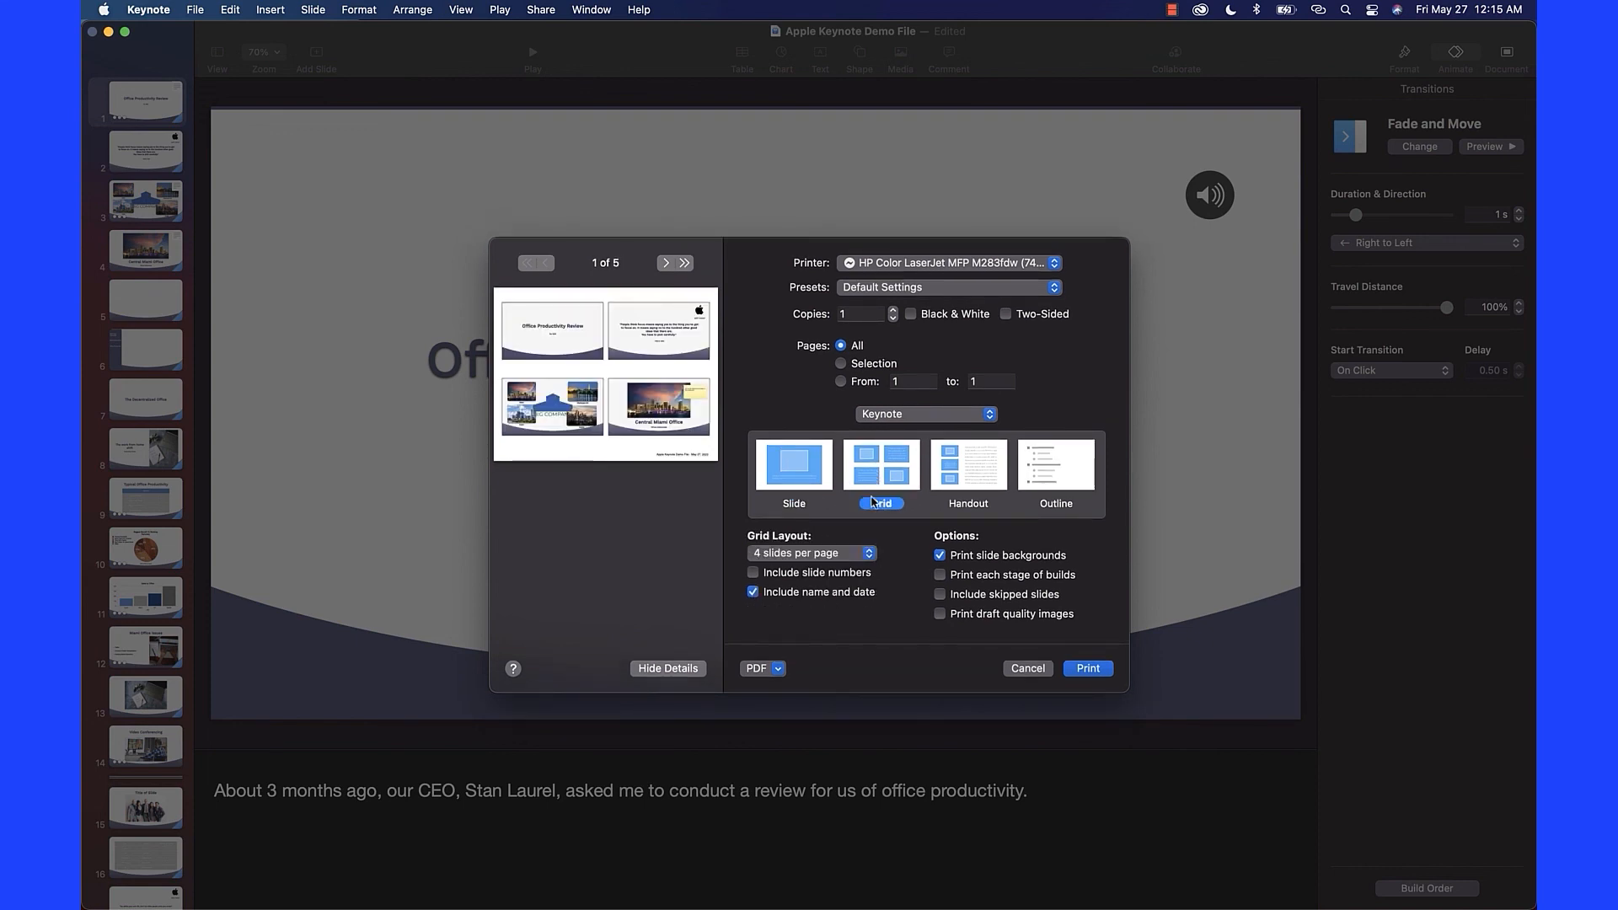
left_click(850, 550)
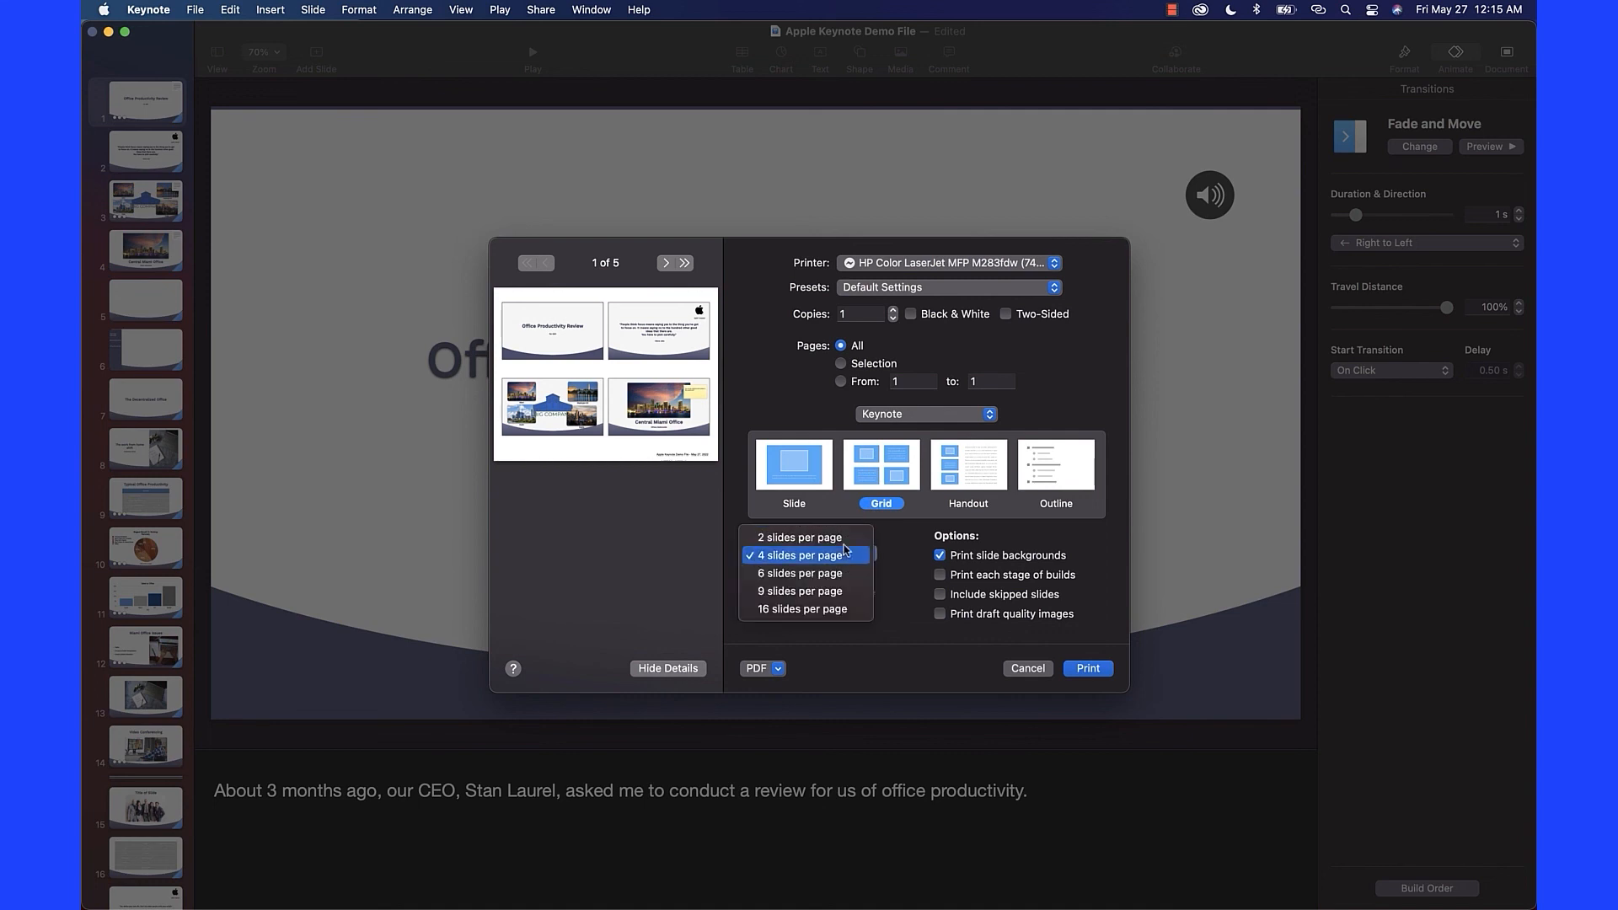
left_click(906, 609)
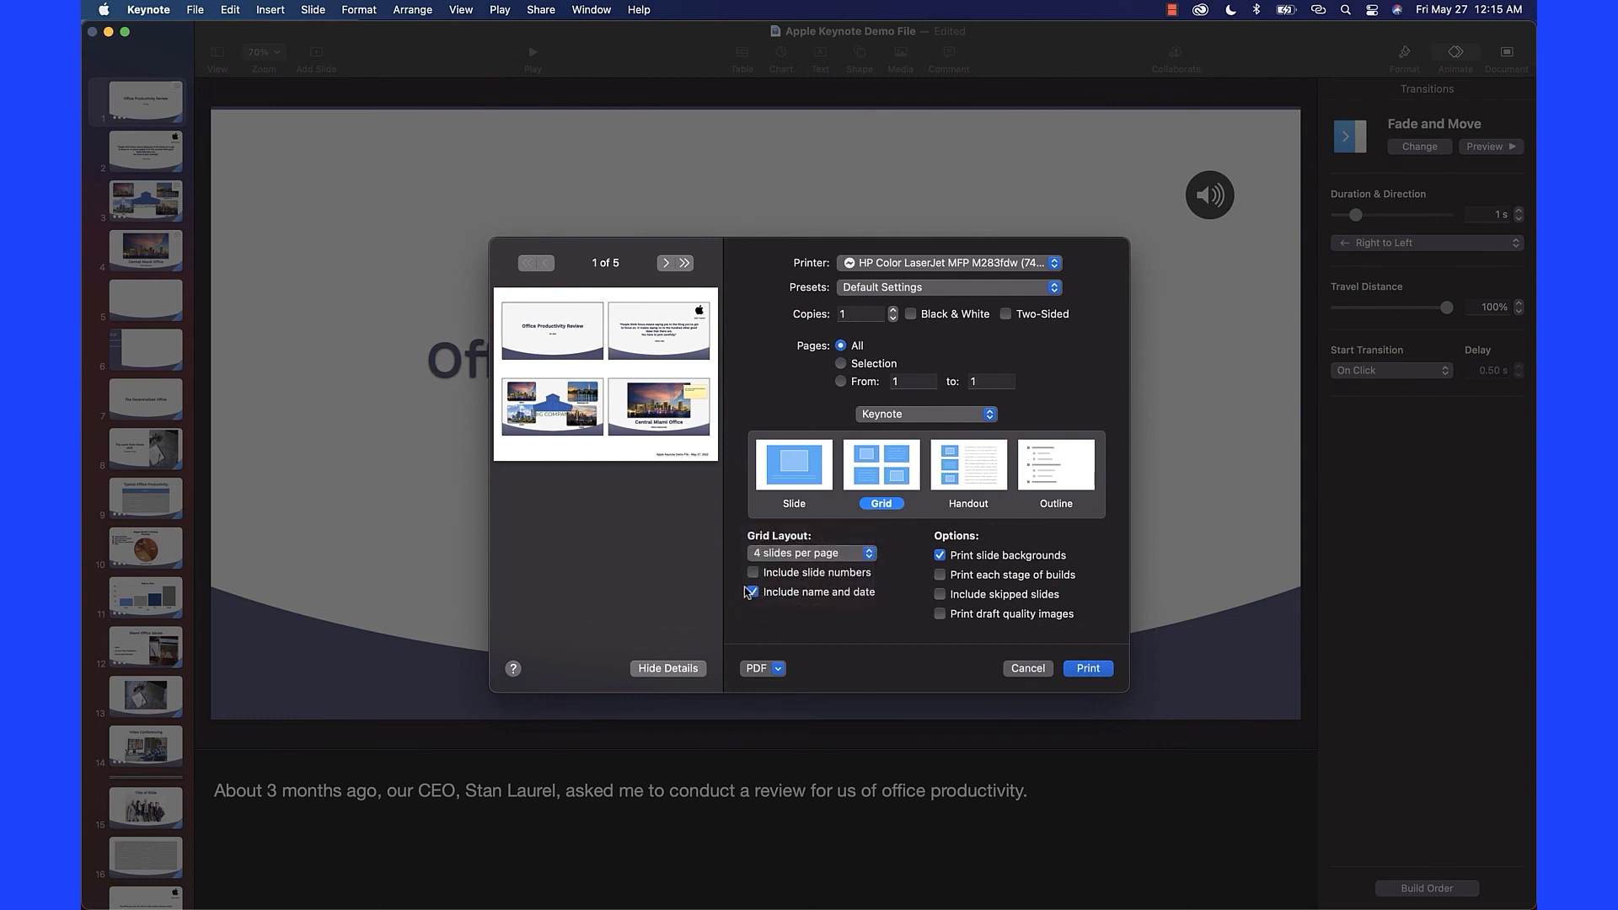
Set the print layout to Handout with 4 slides per page, trying presenter notes on and off.
left_click(964, 473)
left_click(867, 551)
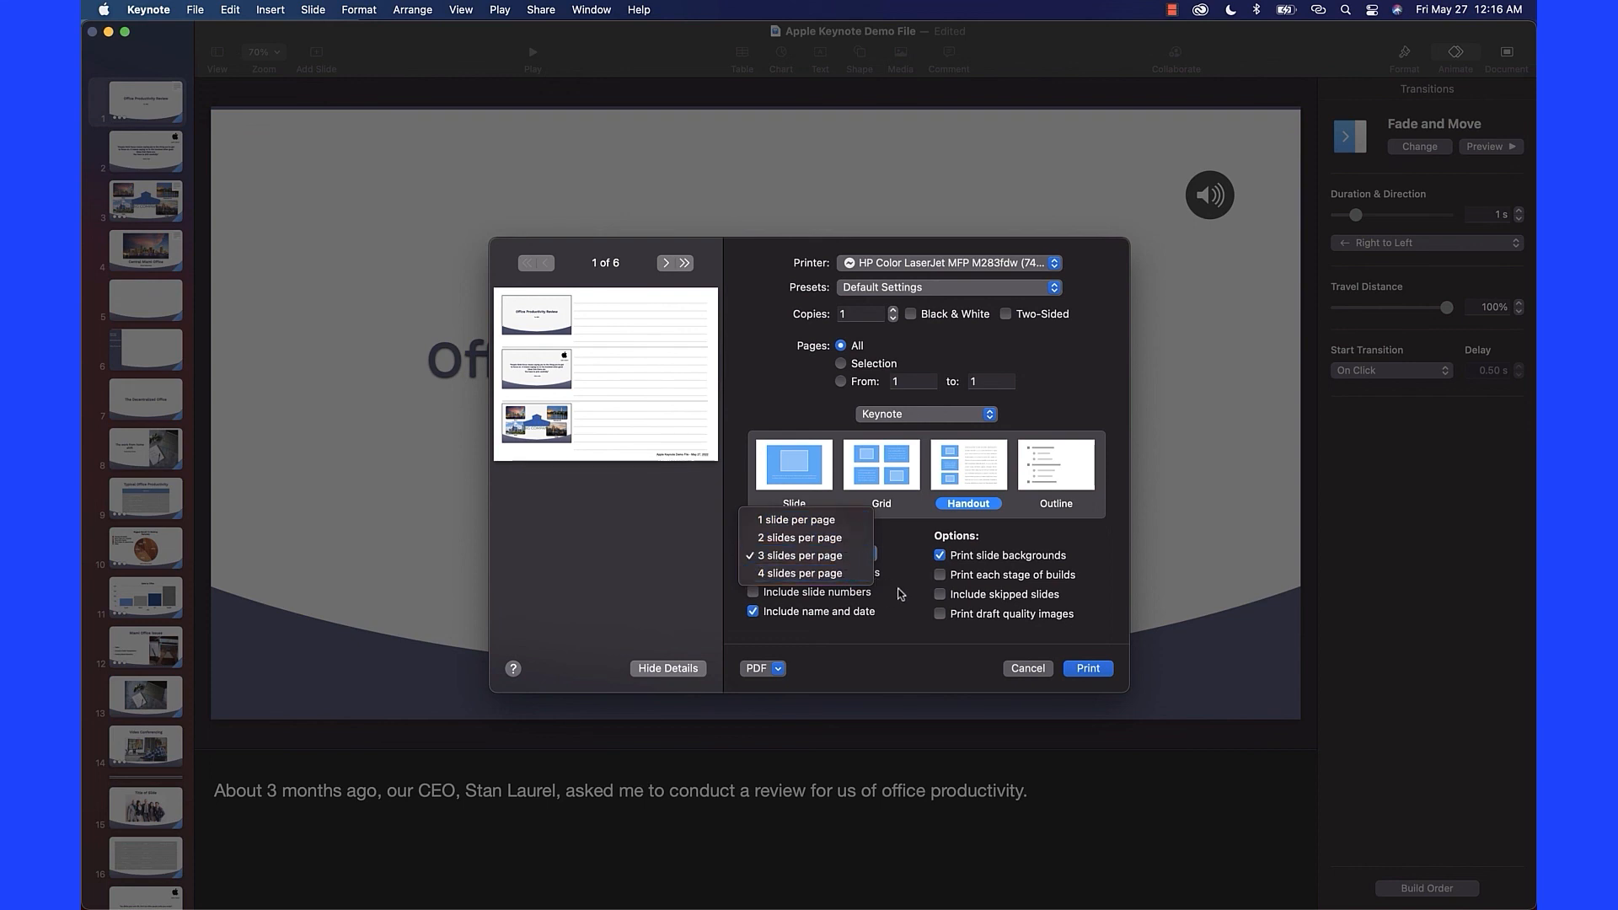
left_click(846, 580)
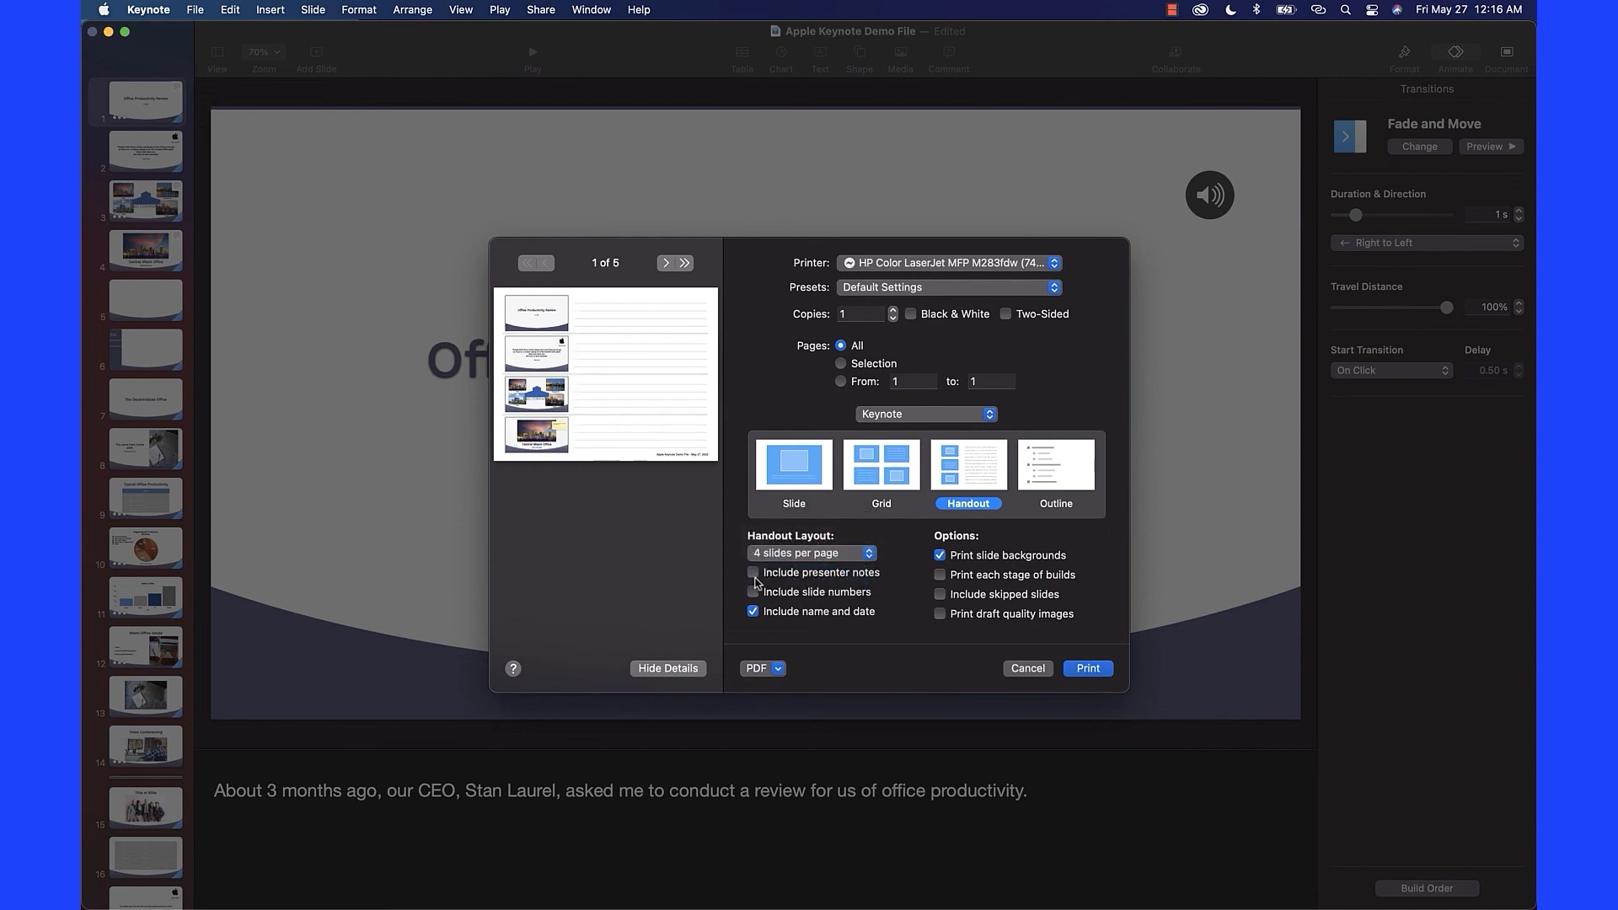
left_click(753, 573)
left_click(754, 573)
Try the Outline print layout, return to Handout with slide numbers included, and cancel printing.
left_click(1044, 481)
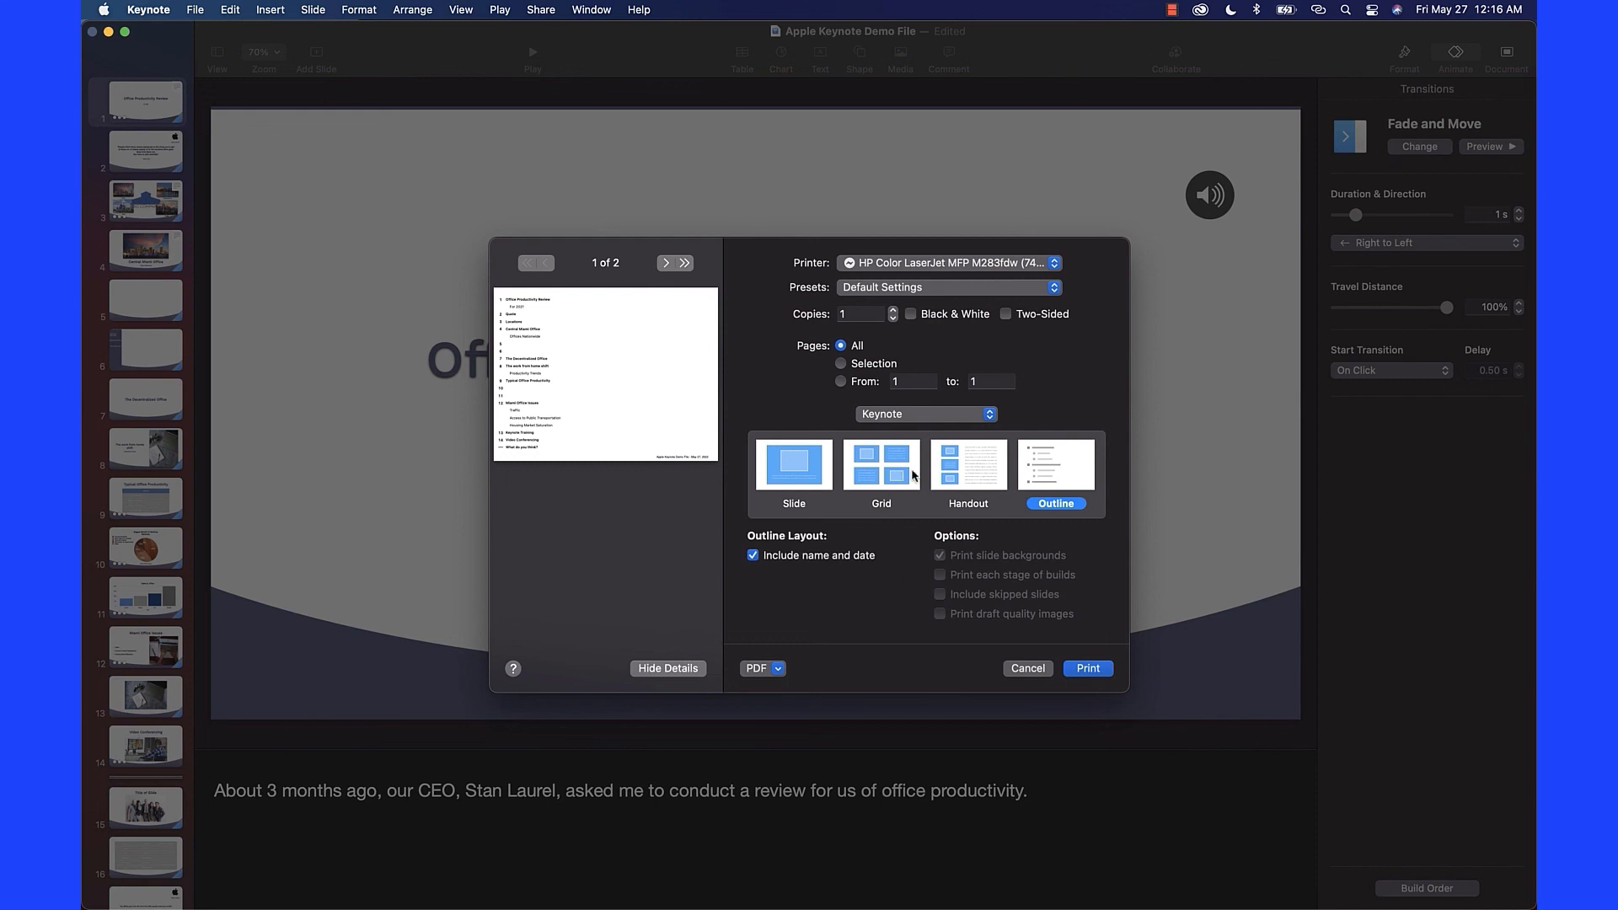
left_click(964, 472)
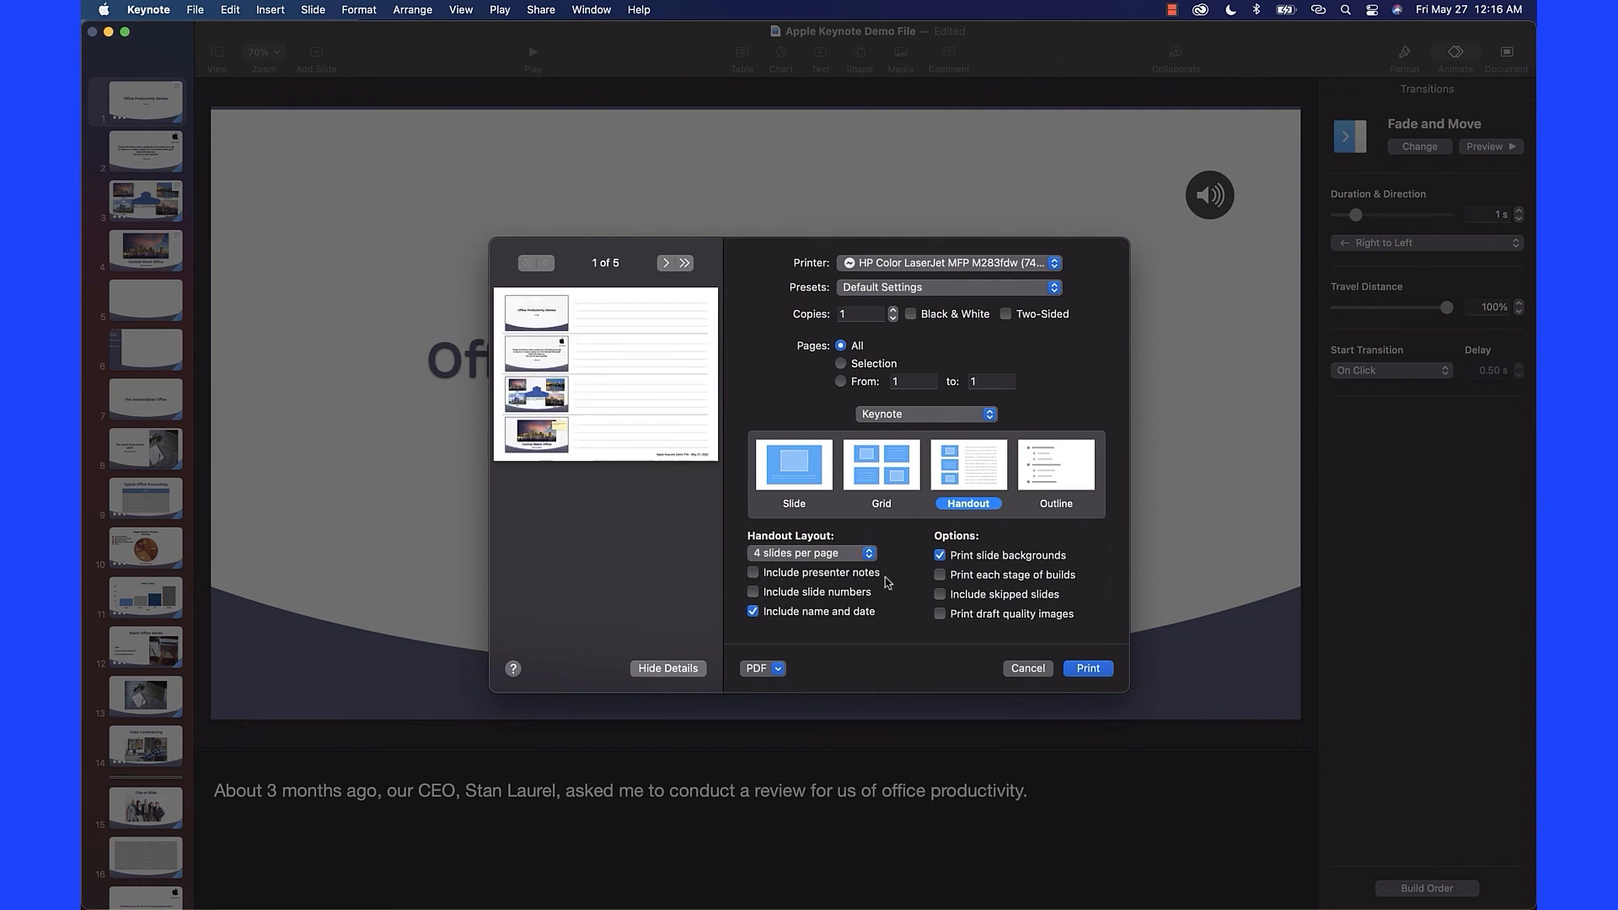
left_click(754, 592)
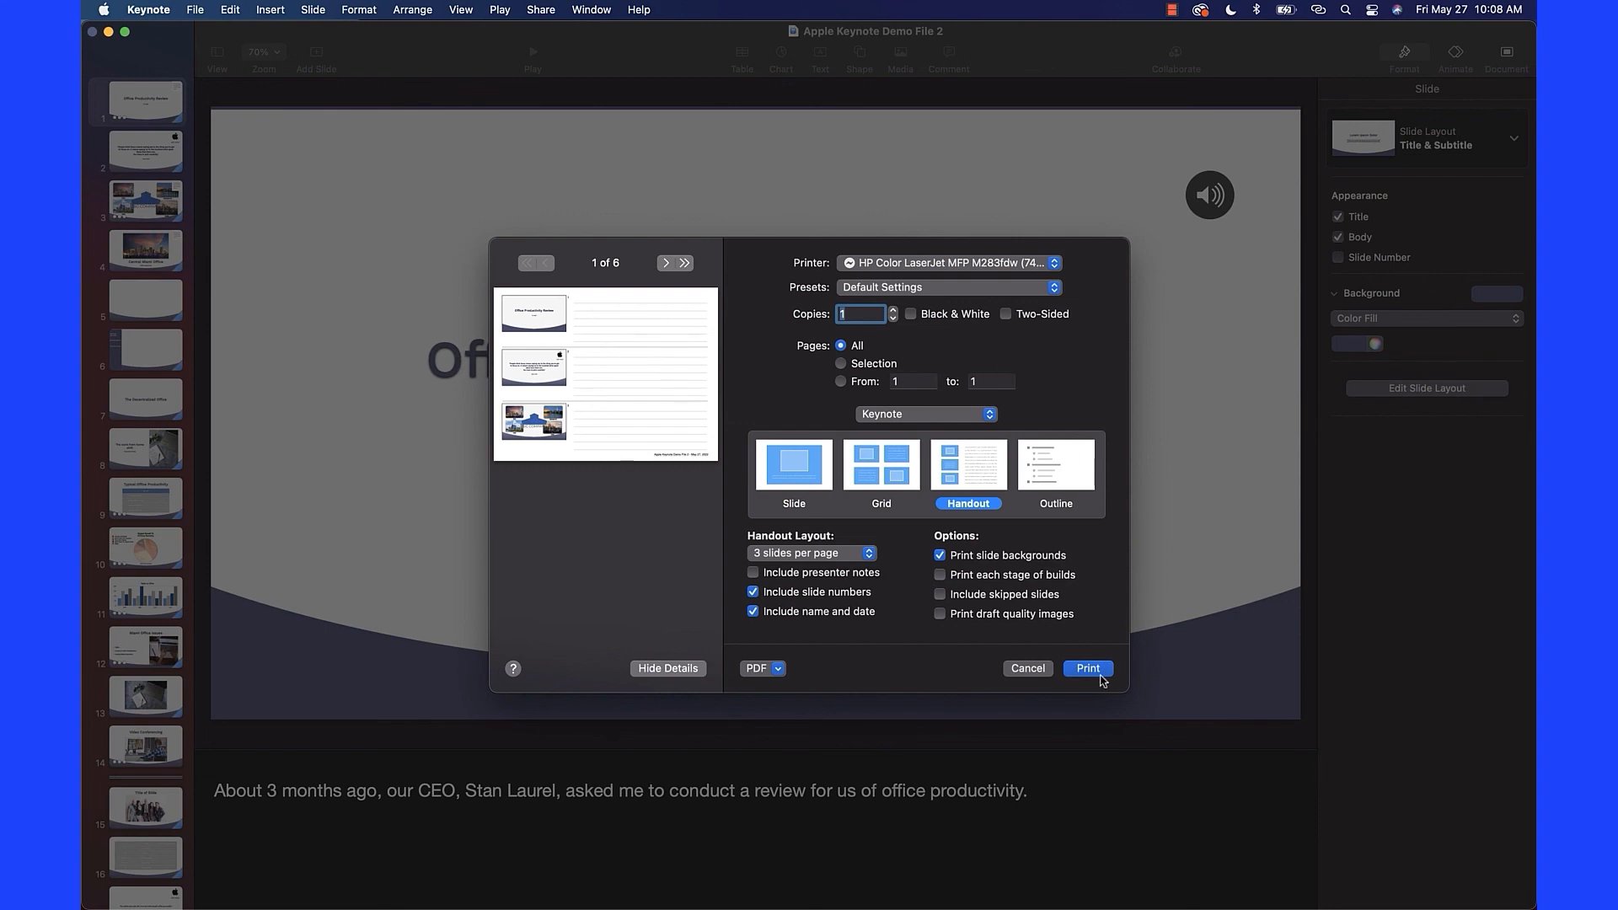
left_click(1034, 673)
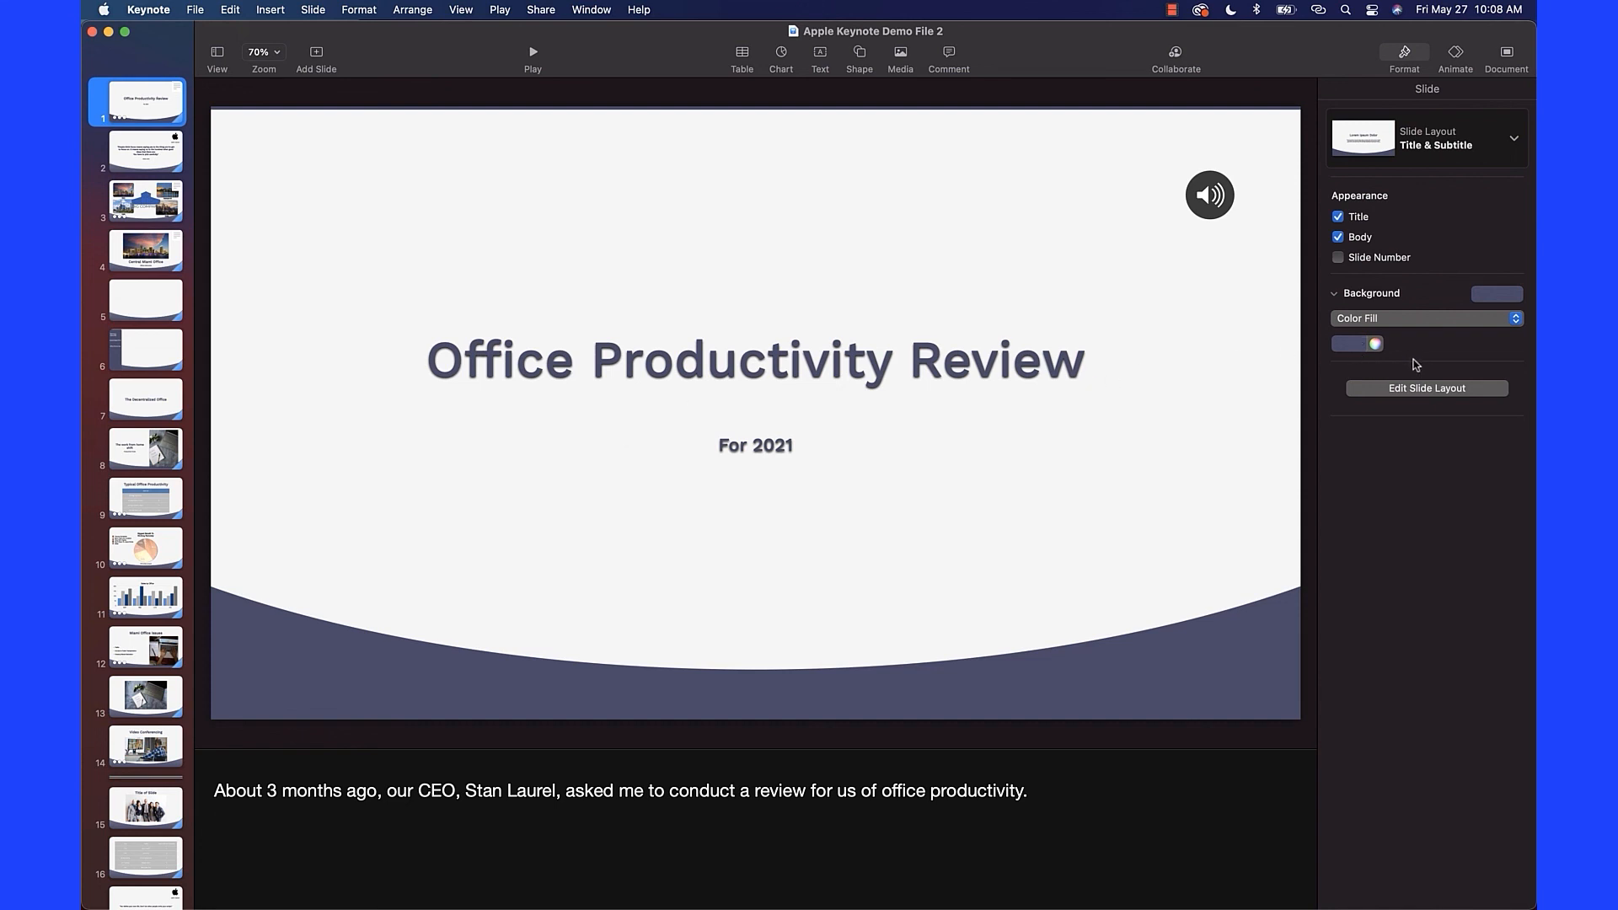
Show the document's slideshow settings and set up the presentation for Keynote Live.
left_click(1507, 57)
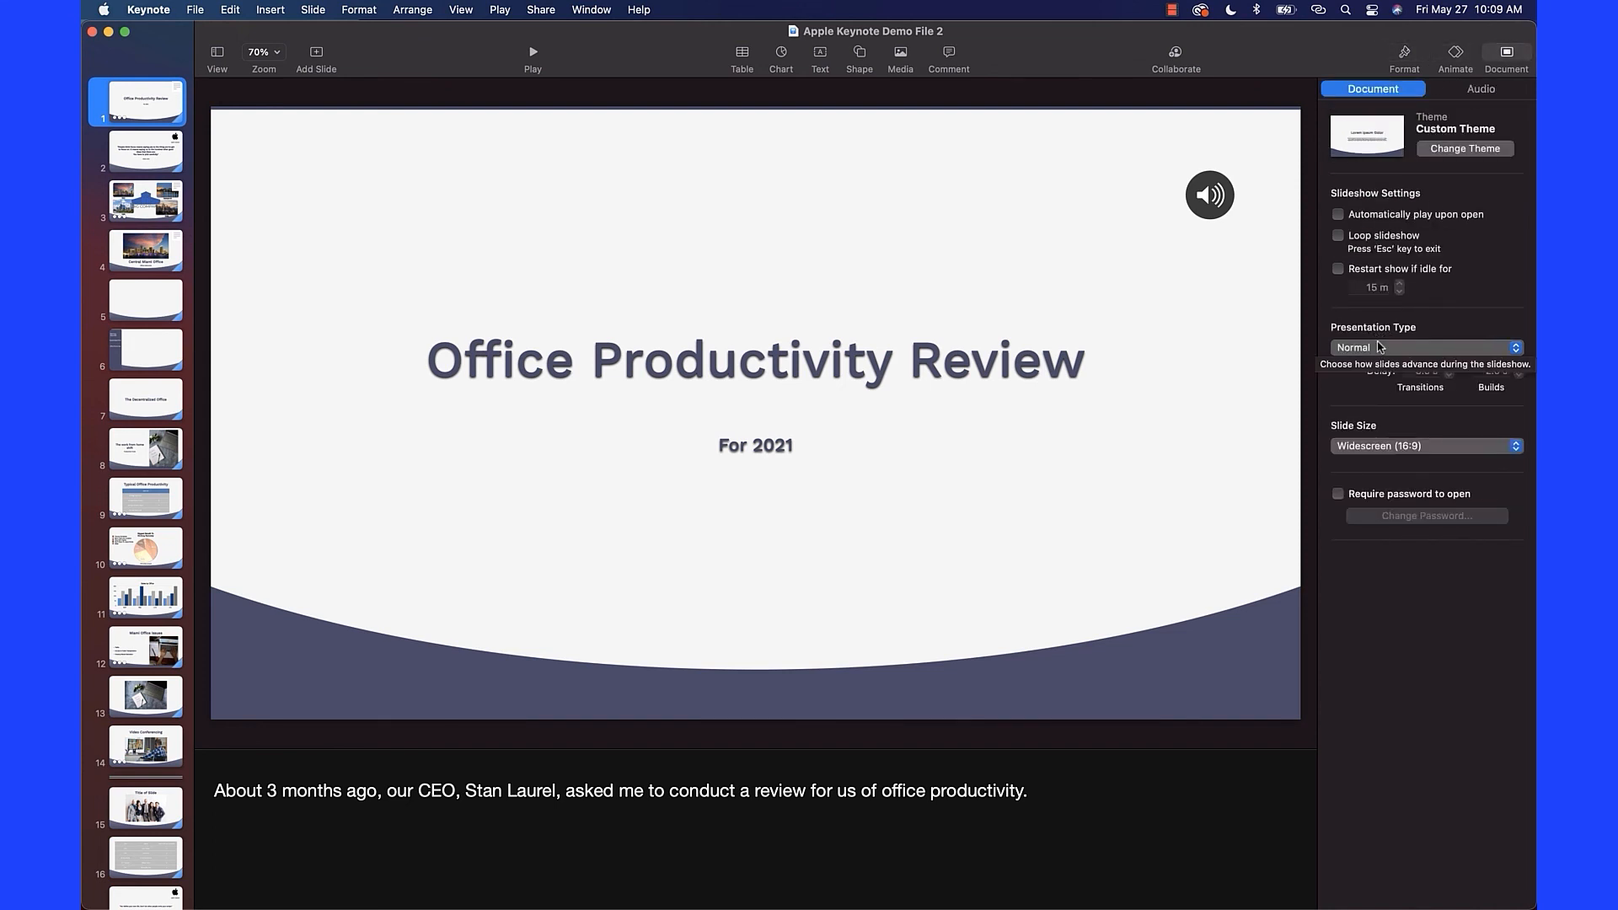
left_click(541, 11)
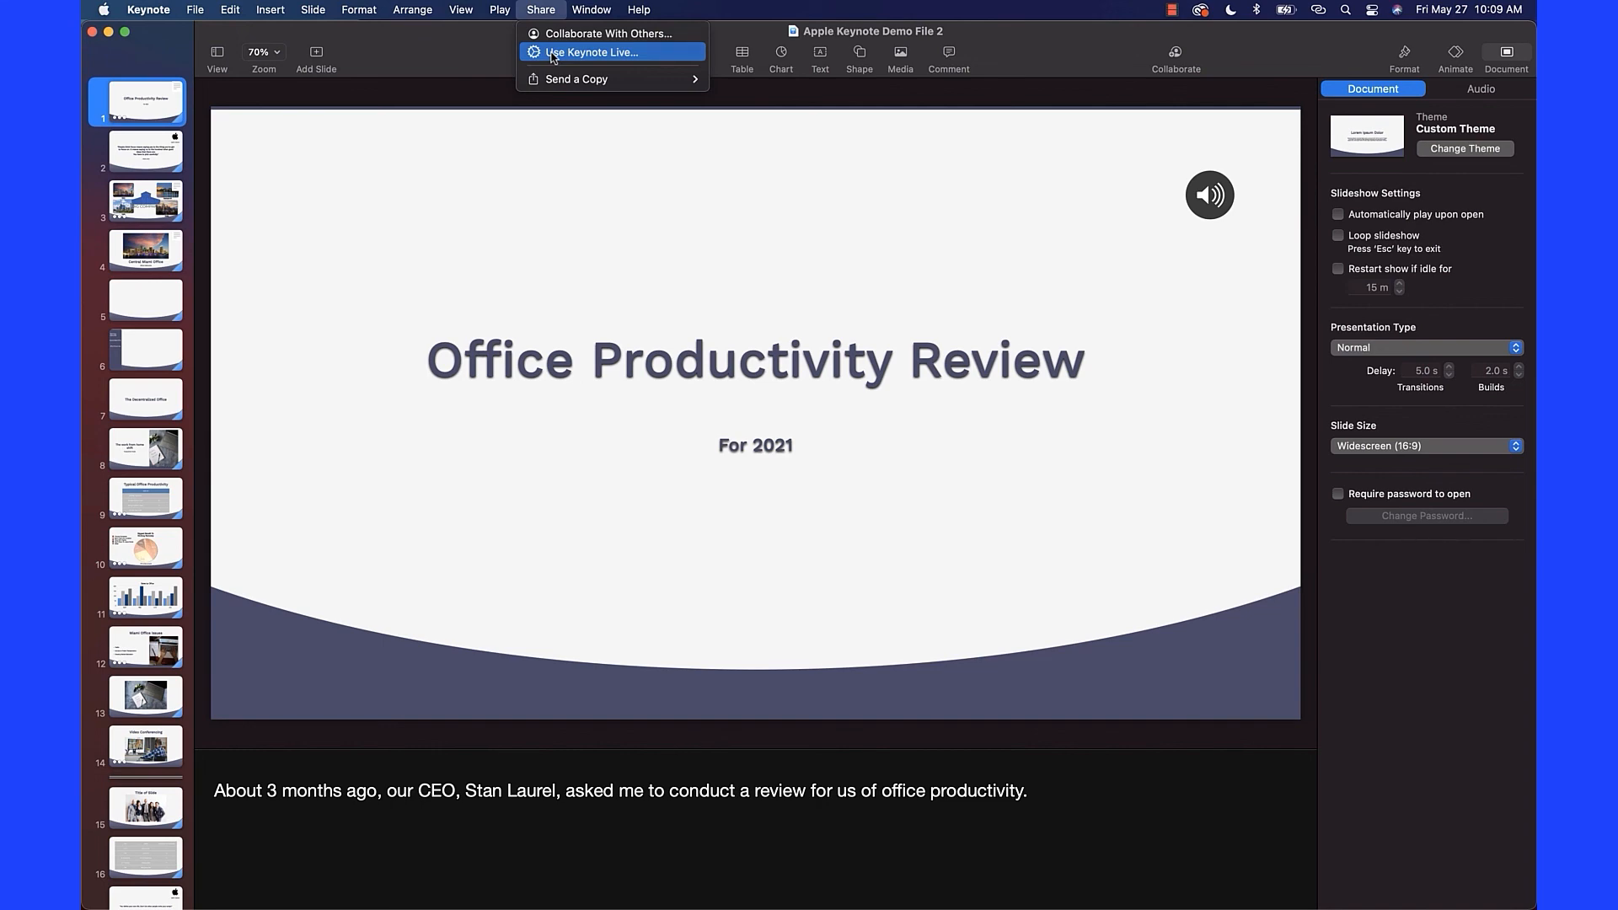
left_click(553, 53)
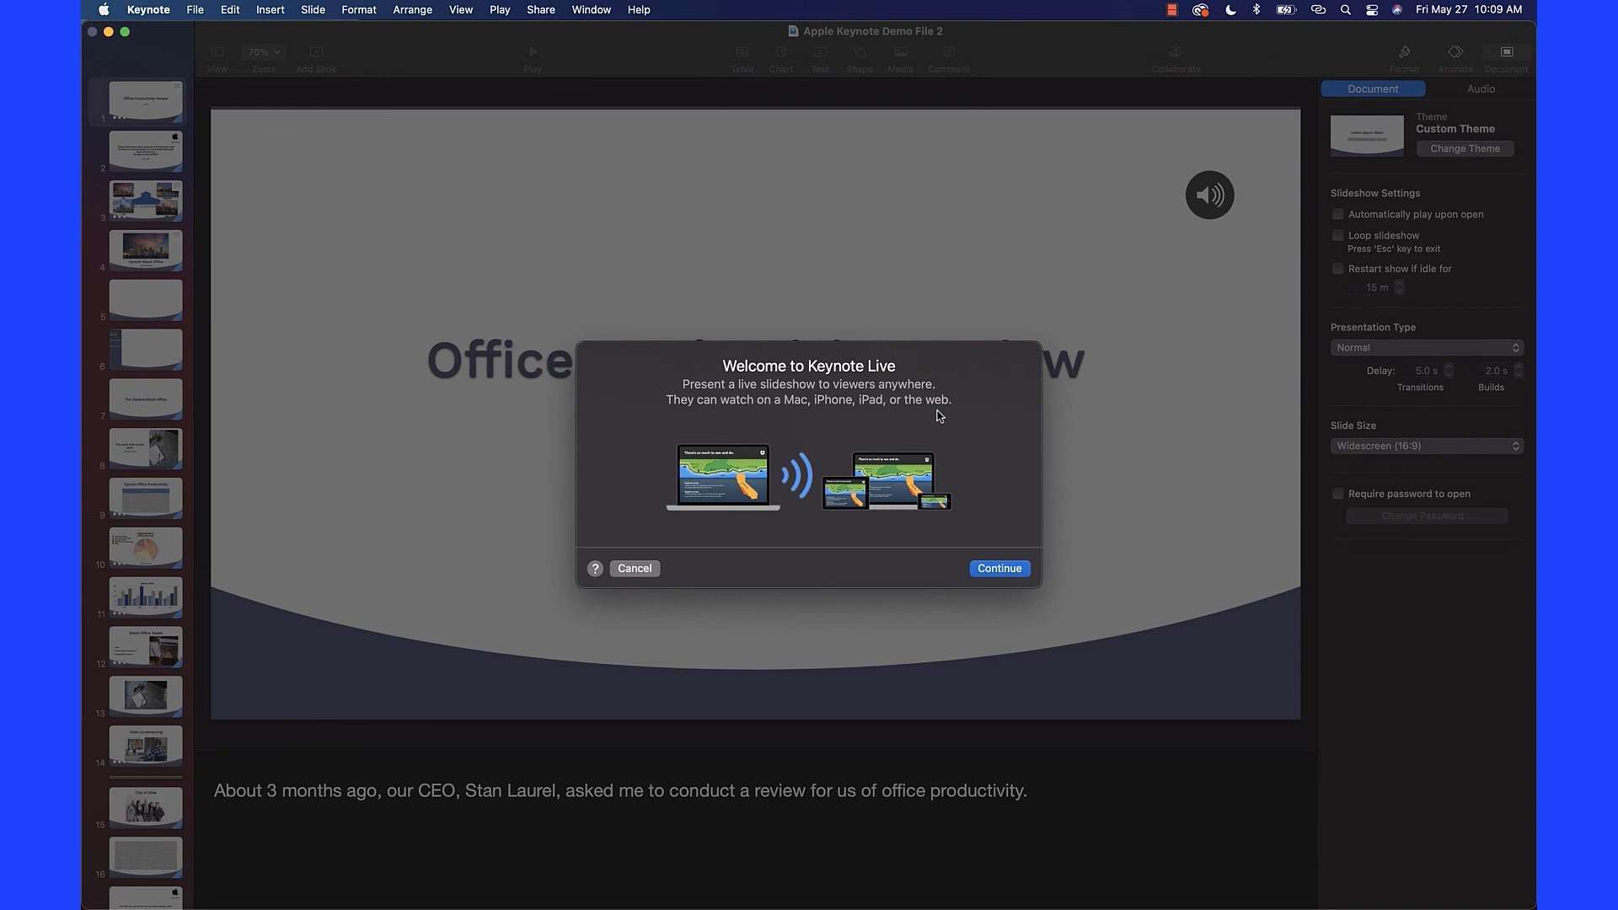
left_click(998, 570)
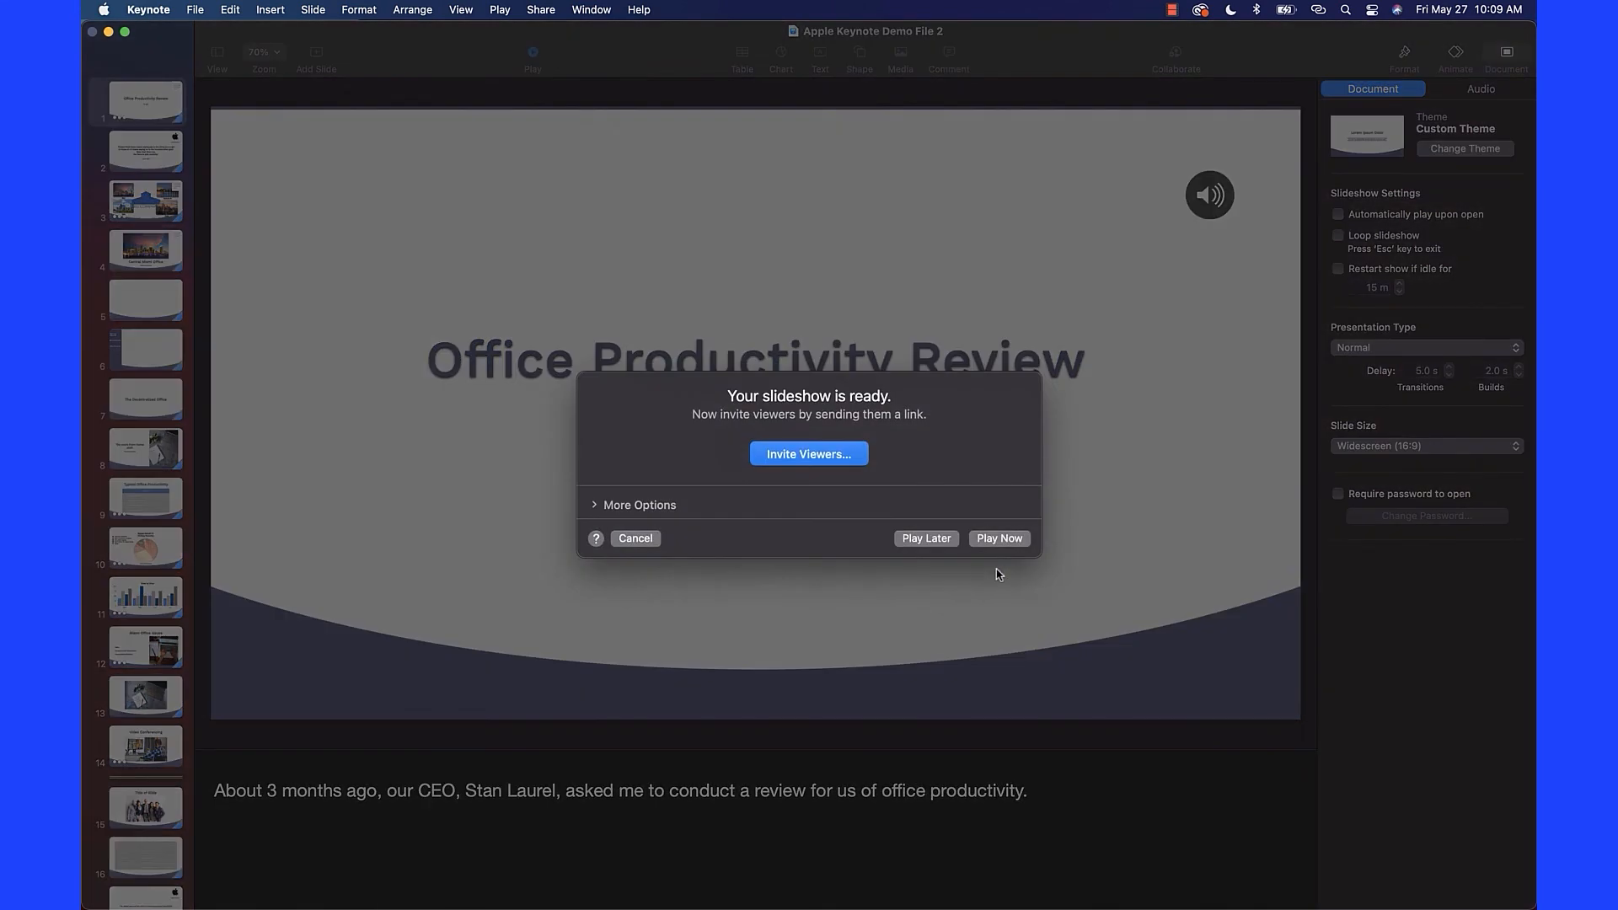
Review the viewer invitation methods and additional link and password options, and play the Keynote Live slideshow now.
left_click(791, 459)
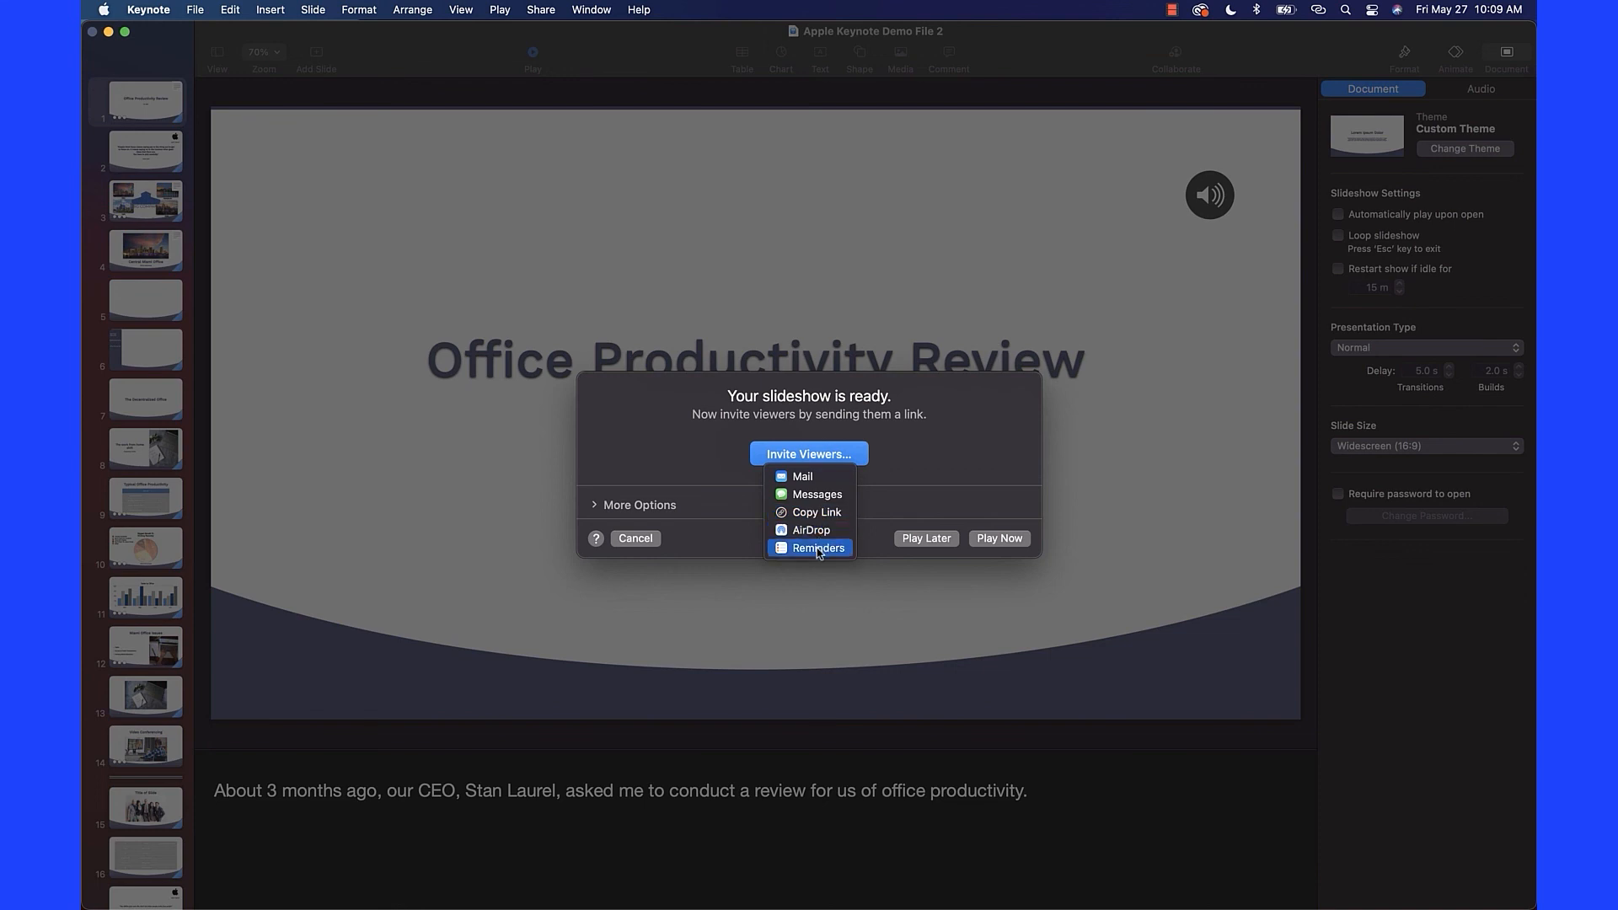
left_click(674, 448)
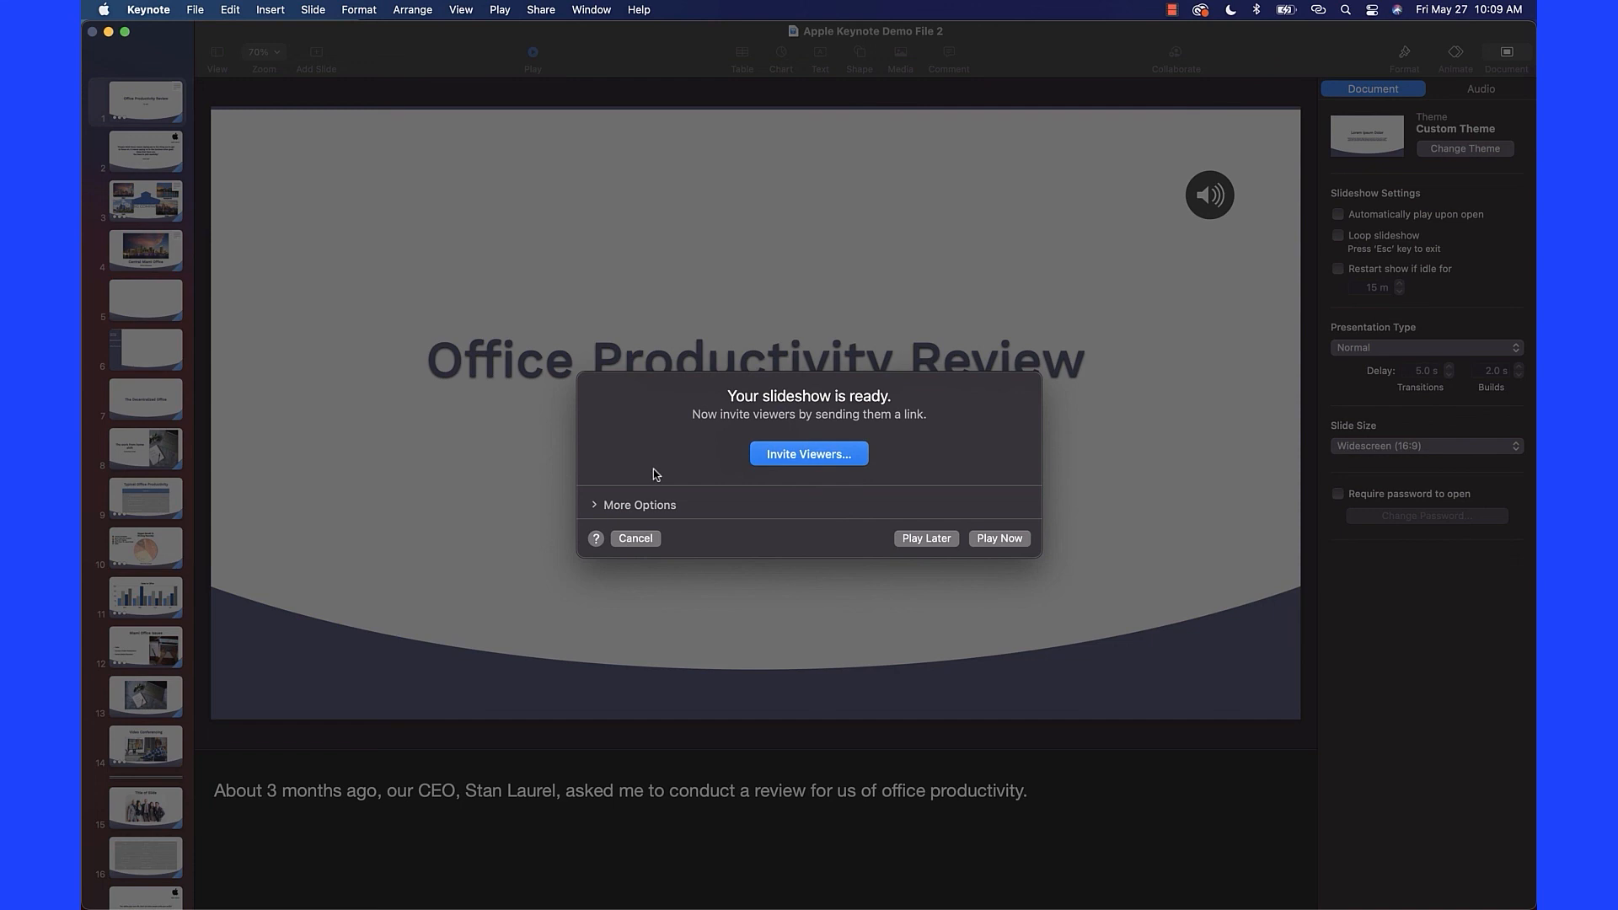
left_click(594, 506)
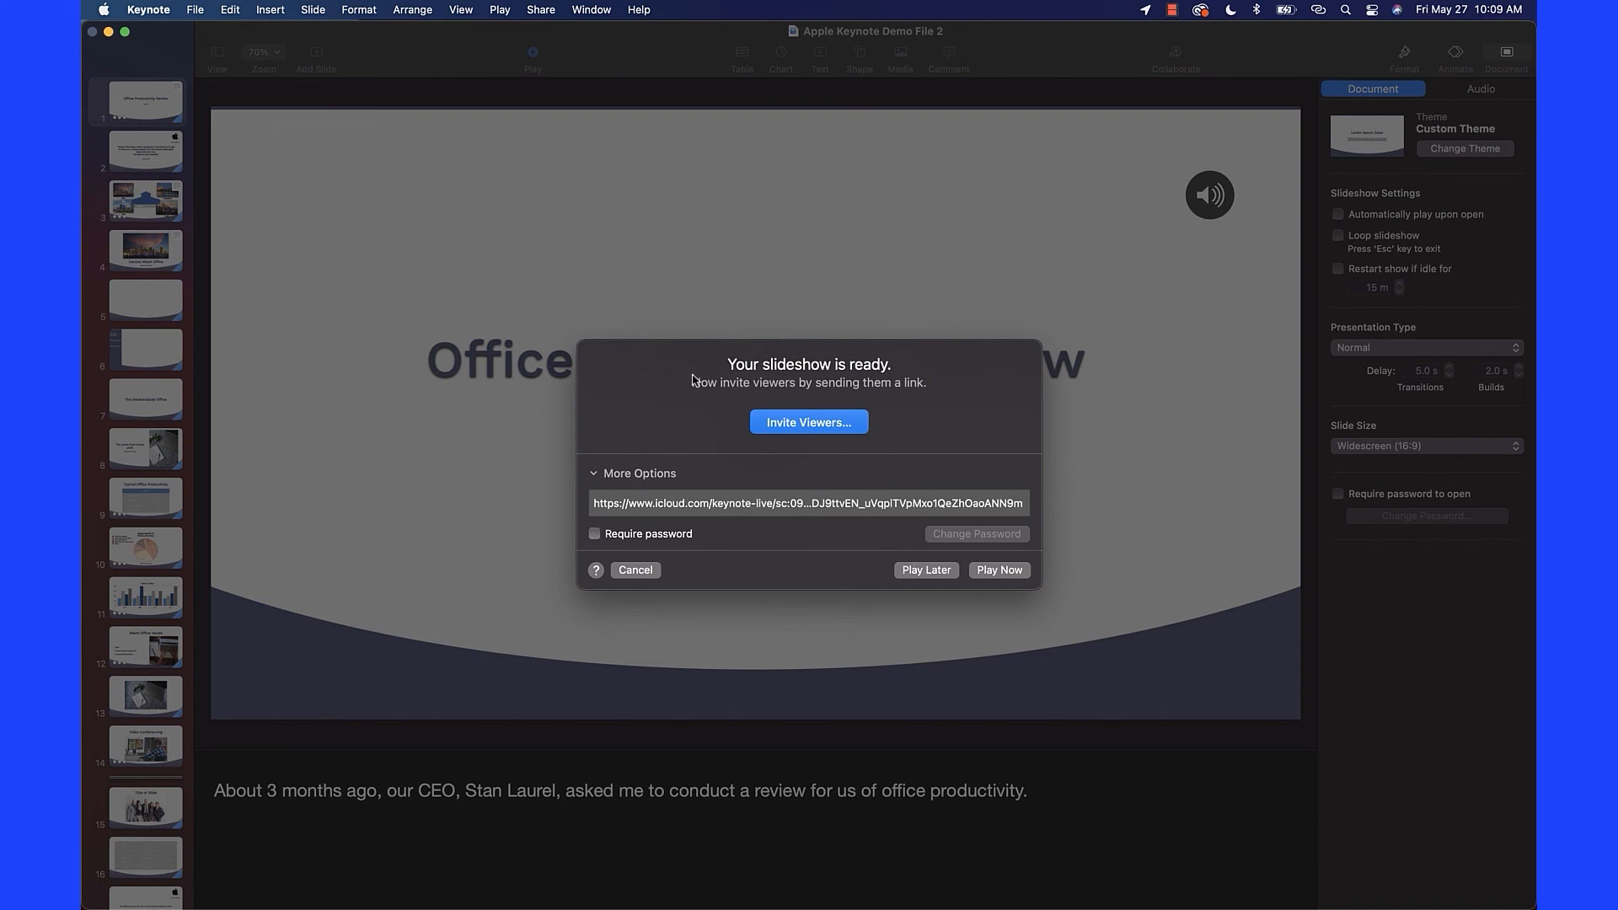
left_click(999, 571)
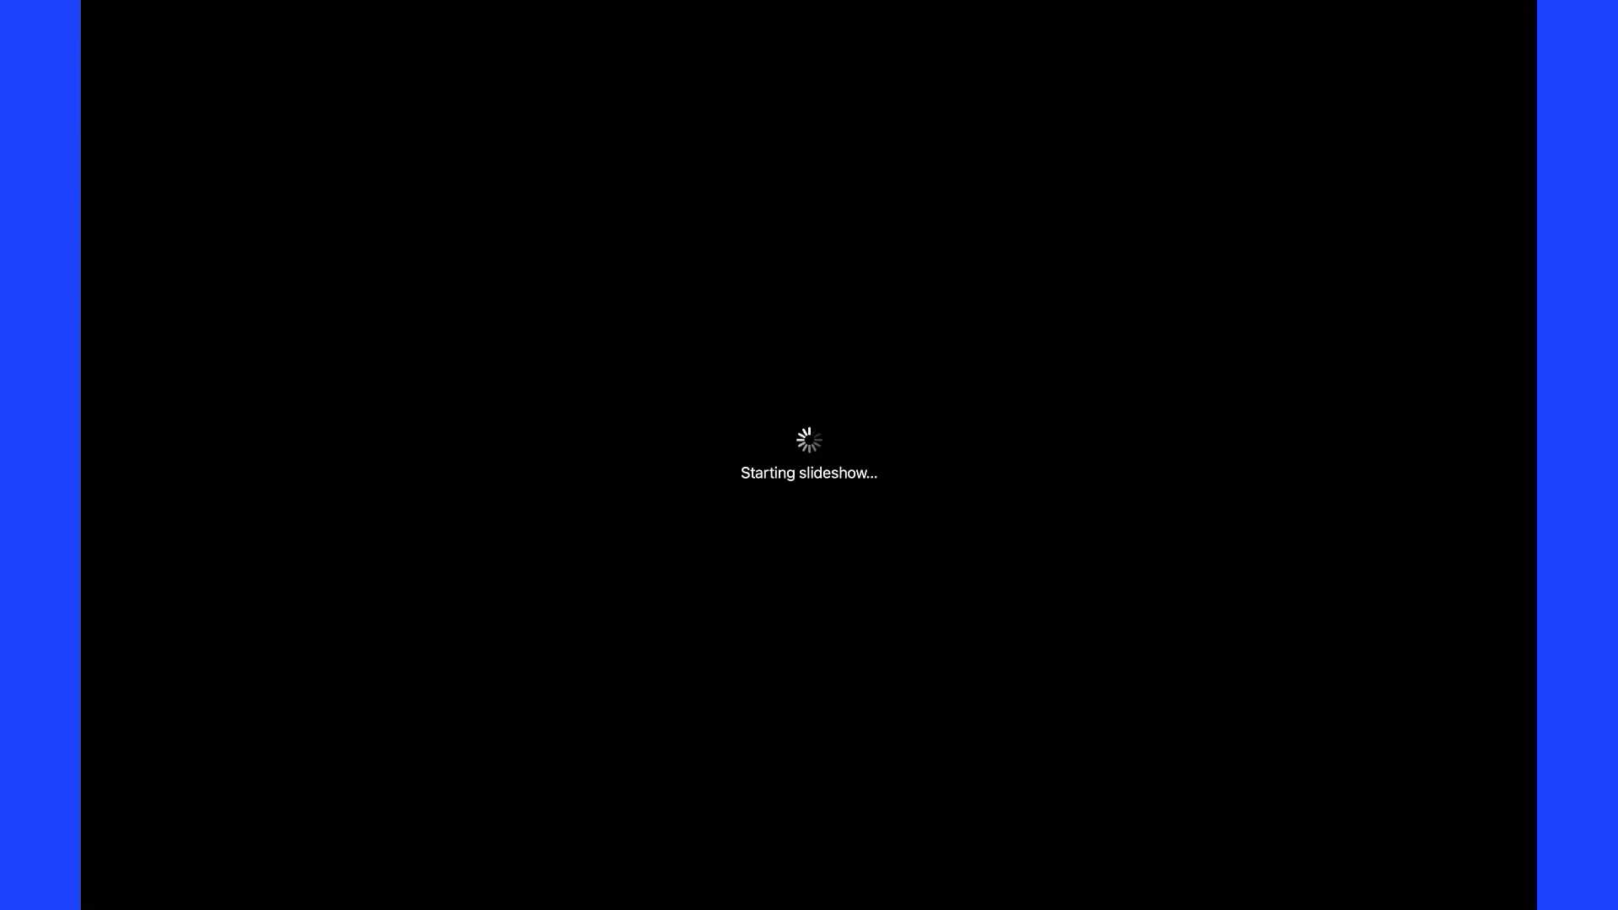